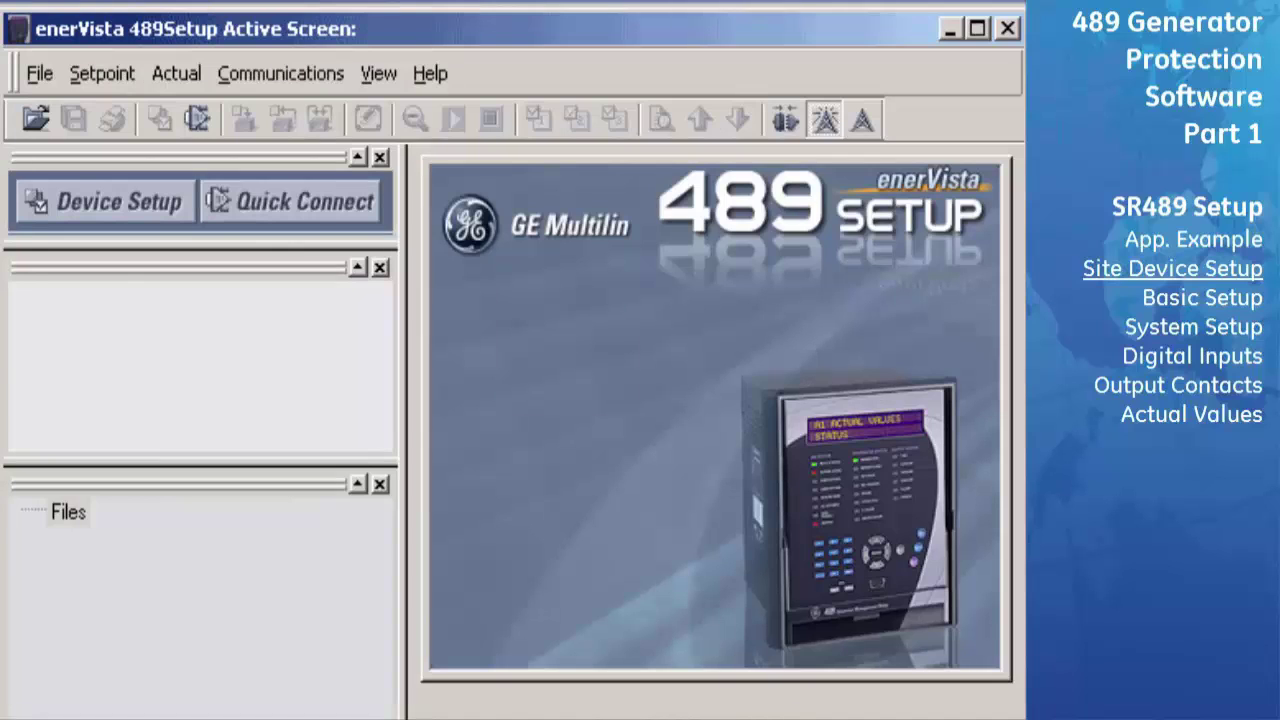
- Add a new site in the device setup and name it Generator 1
click(150, 222)
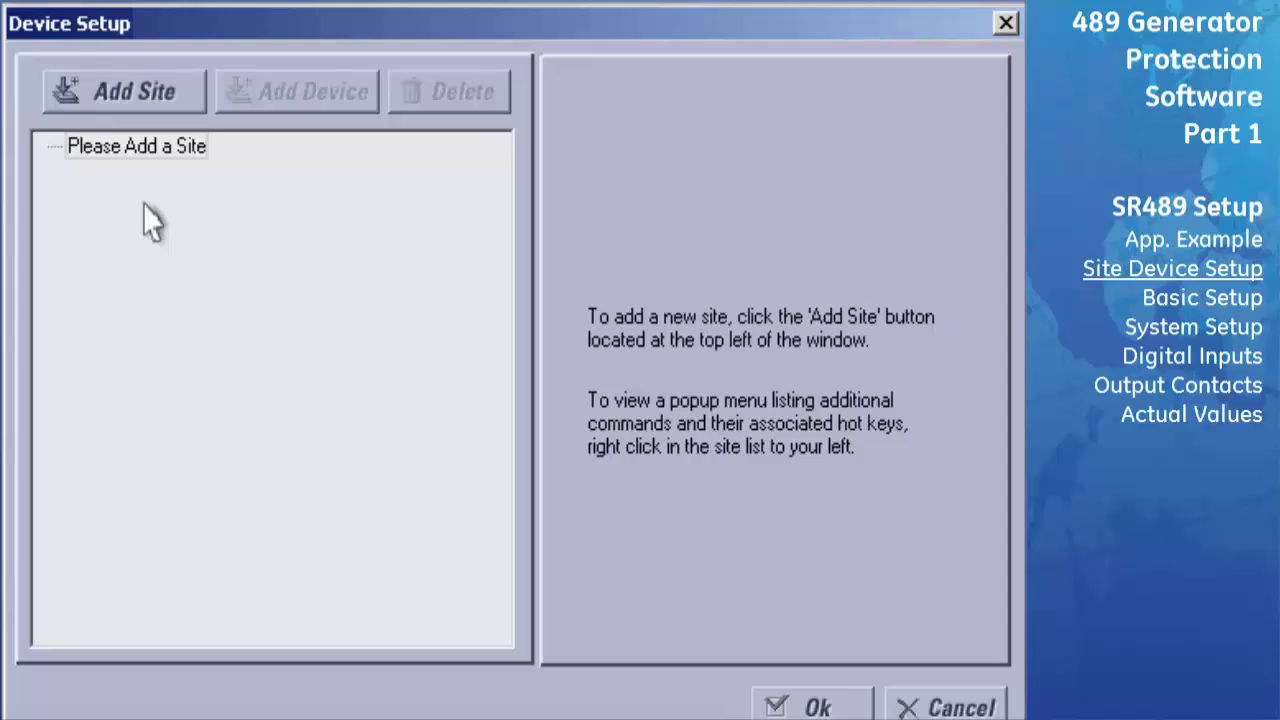
click(143, 89)
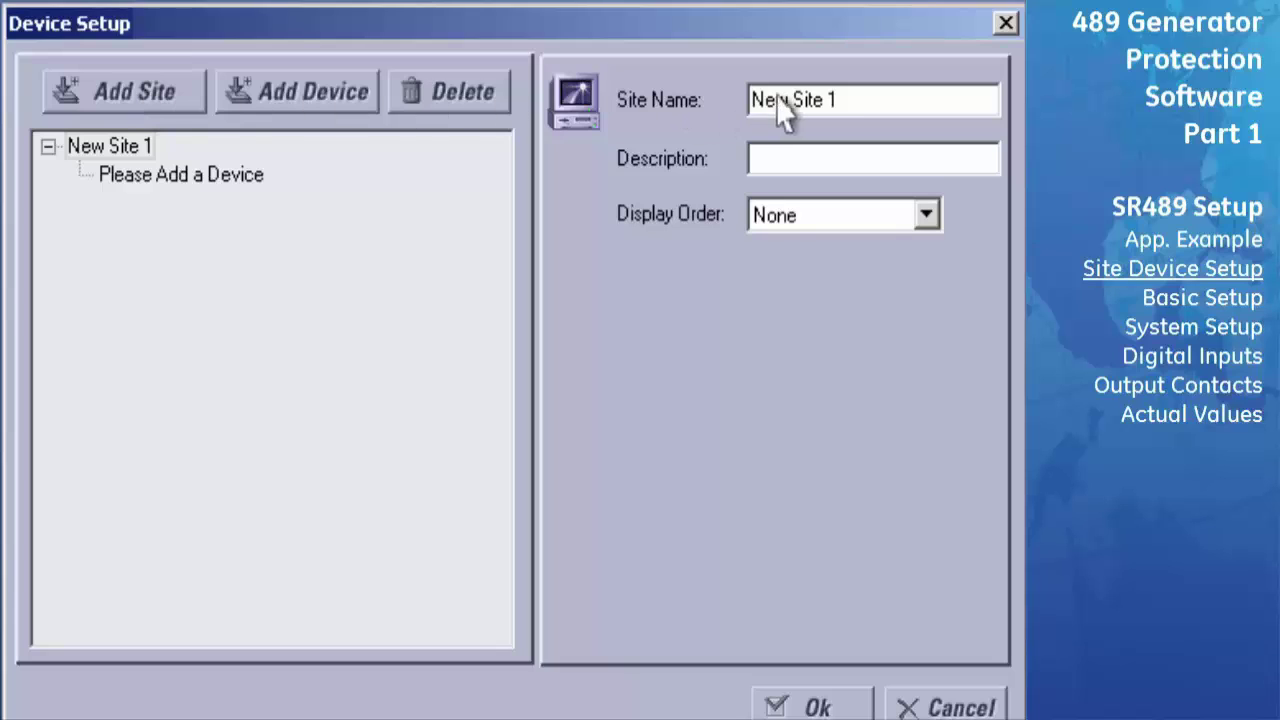
click(832, 98)
text(Generator 1)
click(118, 160)
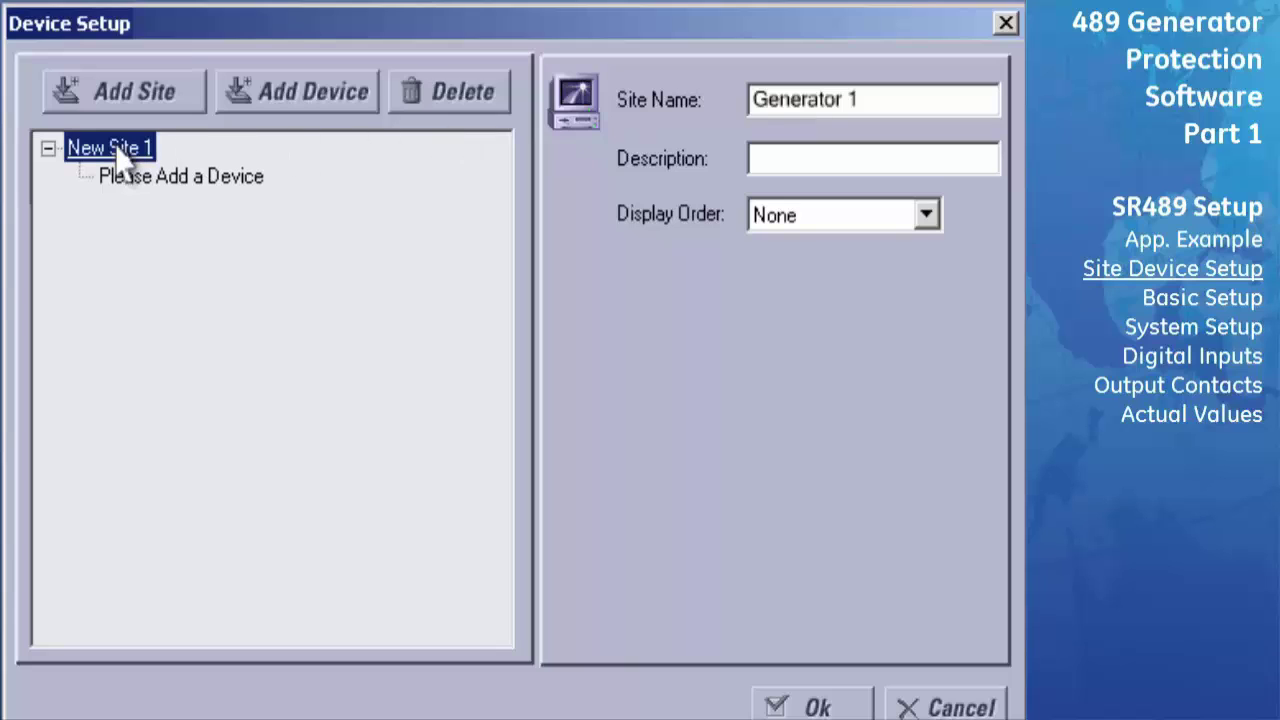
- Add a device under the Generator 1 site and name it SR489
click(305, 105)
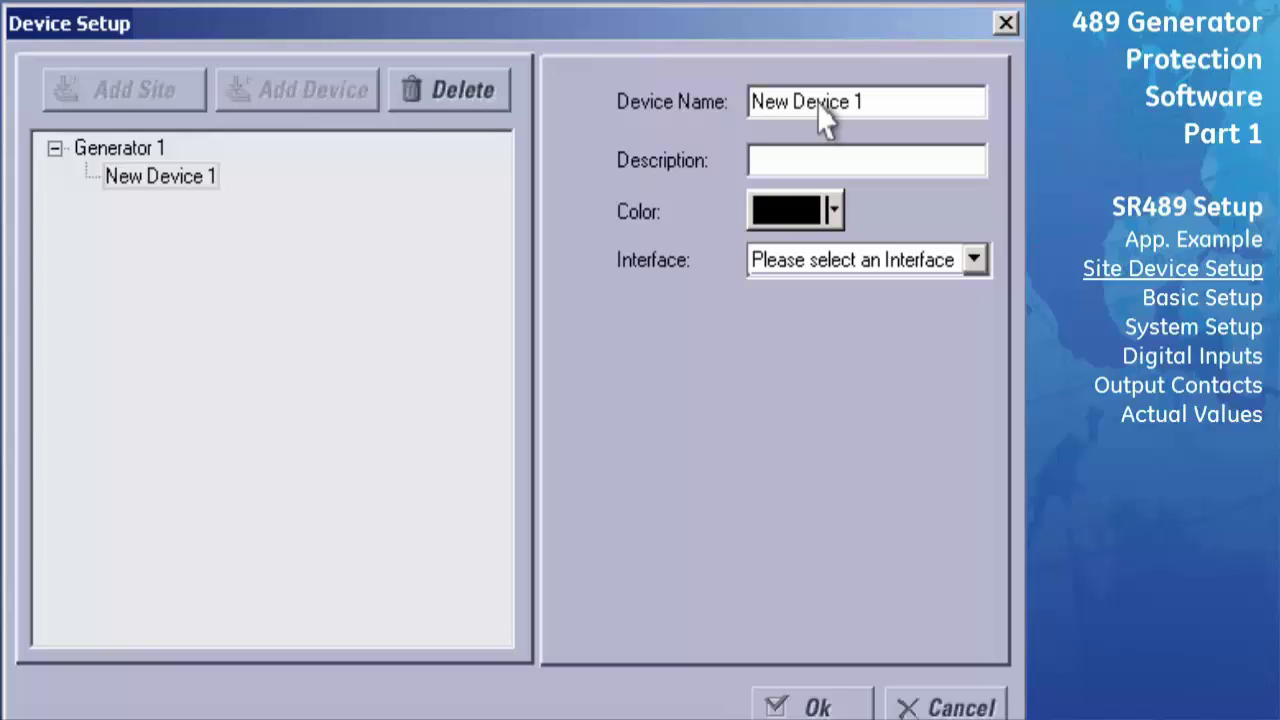
key(BackSpace)
key(BackSpace)
key(BackSpace)
key(BackSpace)
key(BackSpace)
key(BackSpace)
key(BackSpace)
key(BackSpace)
key(BackSpace)
key(BackSpace)
key(BackSpace)
key(BackSpace)
text(SR489)
- Set the SR489 device's interface to Serial, read its order code from the relay, and confirm the device setup
click(973, 262)
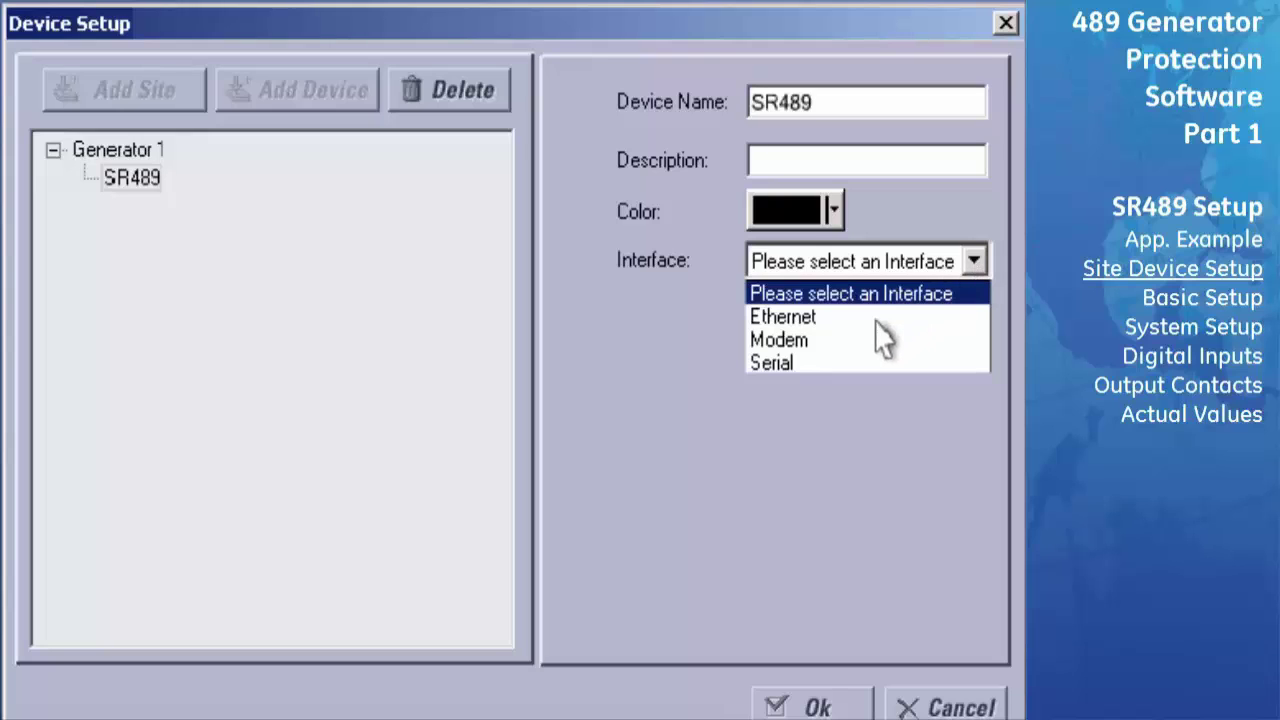
click(811, 363)
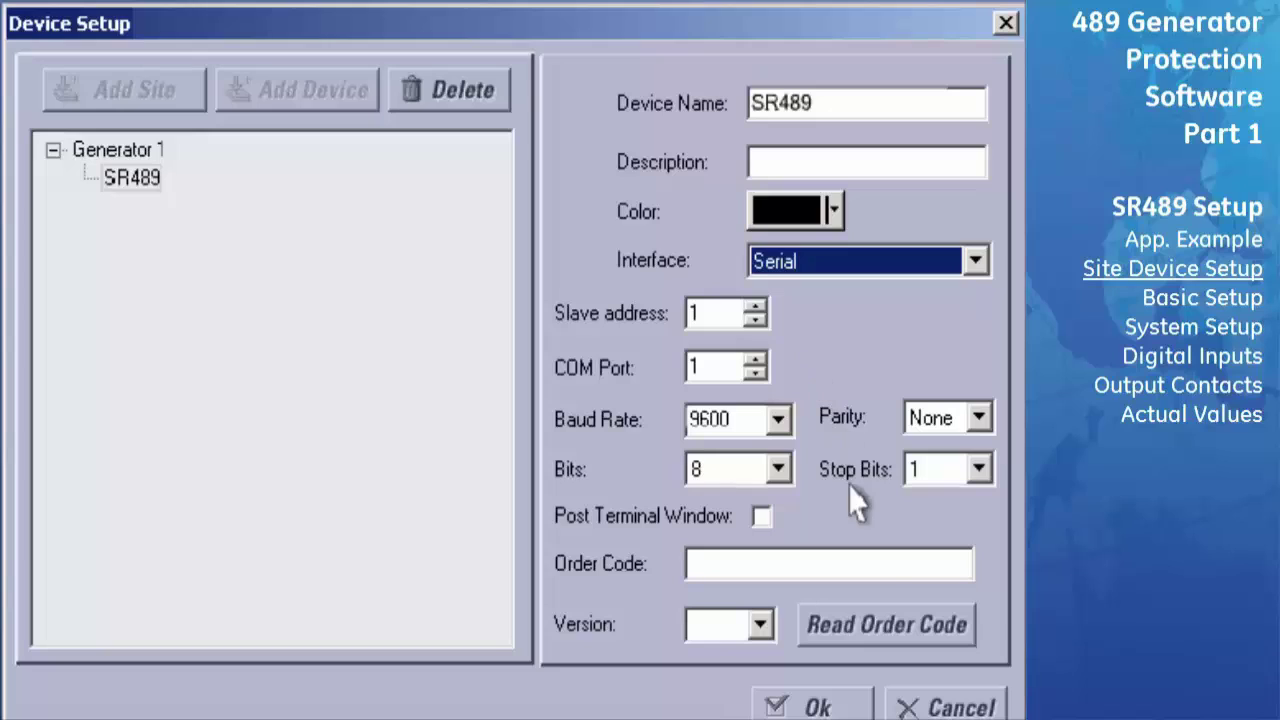
click(898, 636)
click(816, 706)
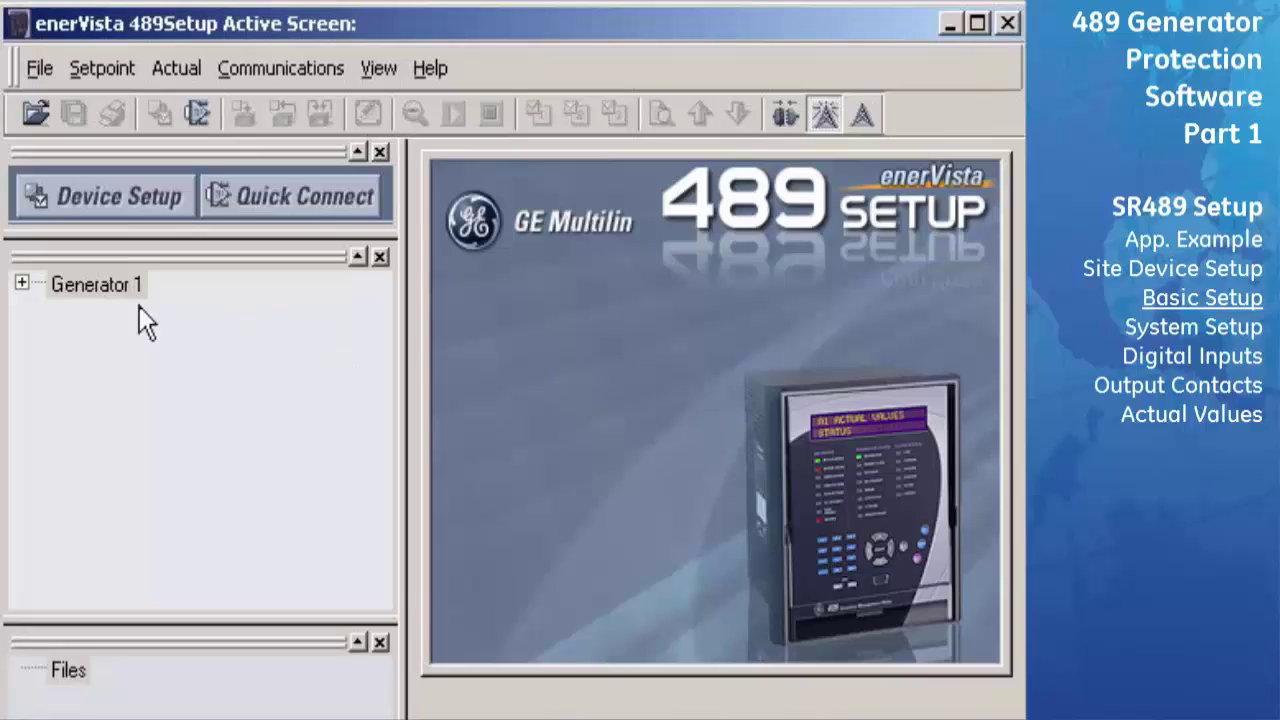
- Expand the SR489 device's settings under Generator 1, view the Passcode window under SR489 Setup, and close it
click(21, 284)
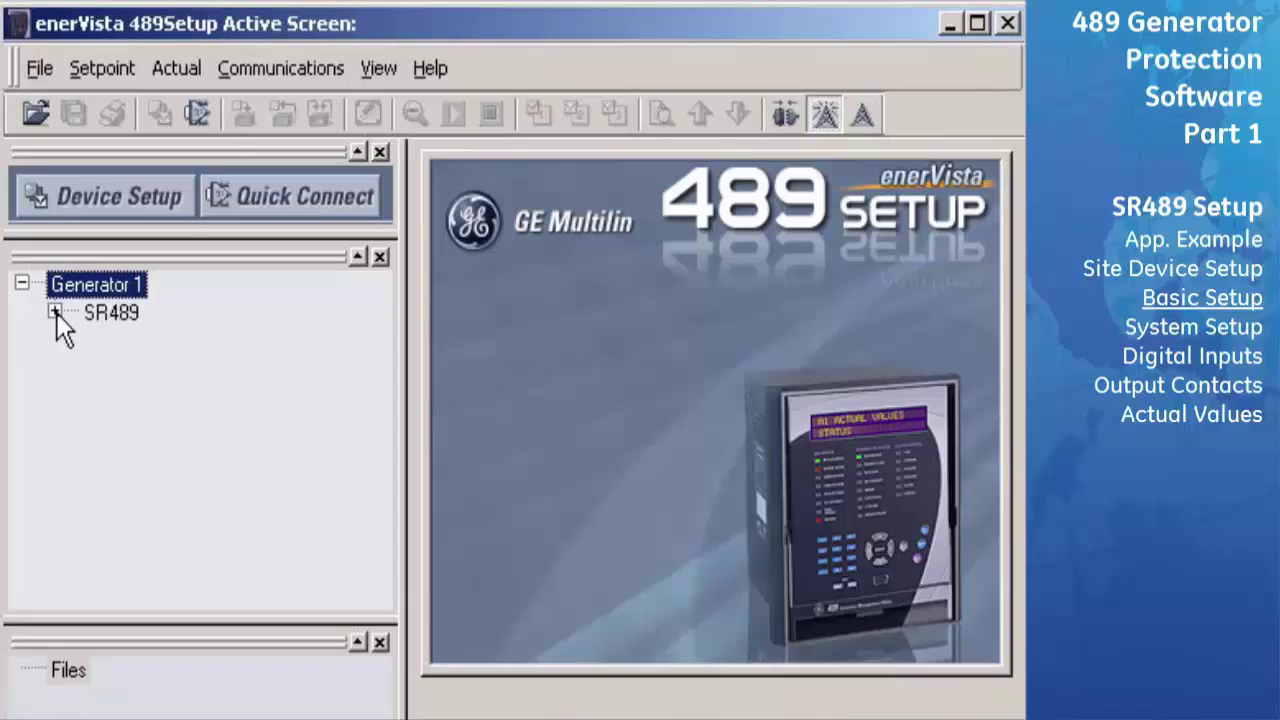
click(55, 312)
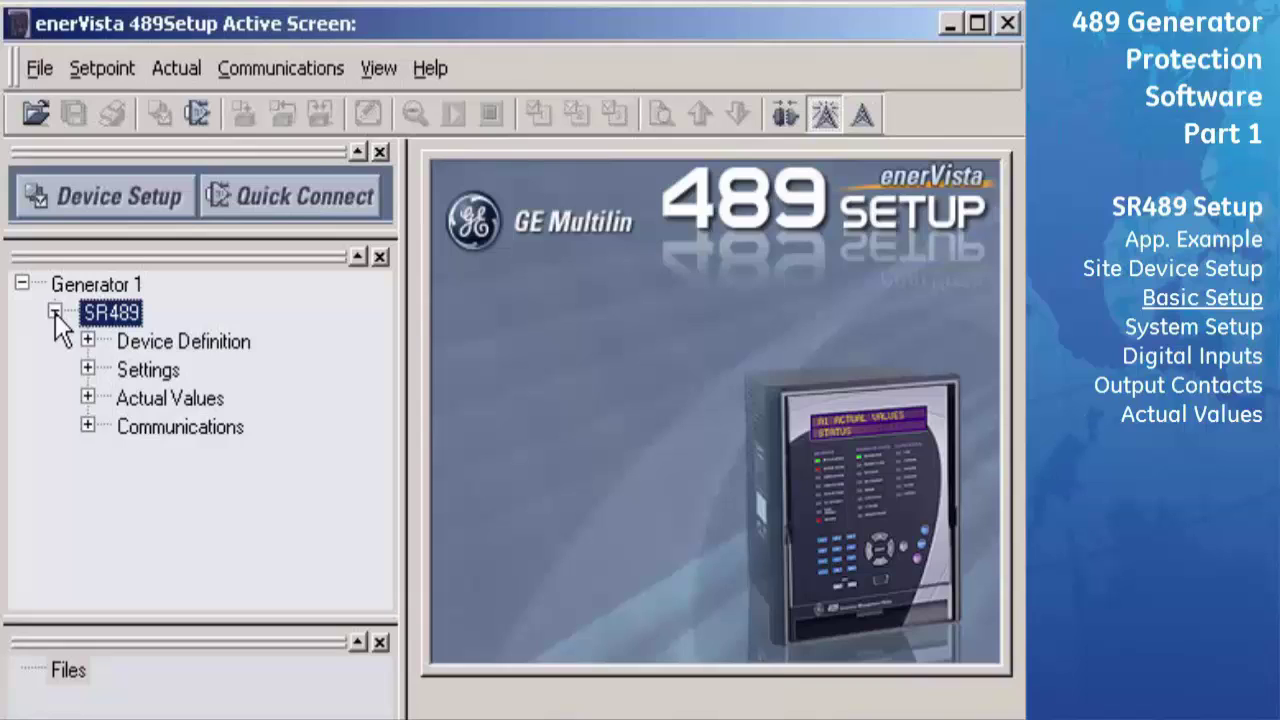
click(90, 368)
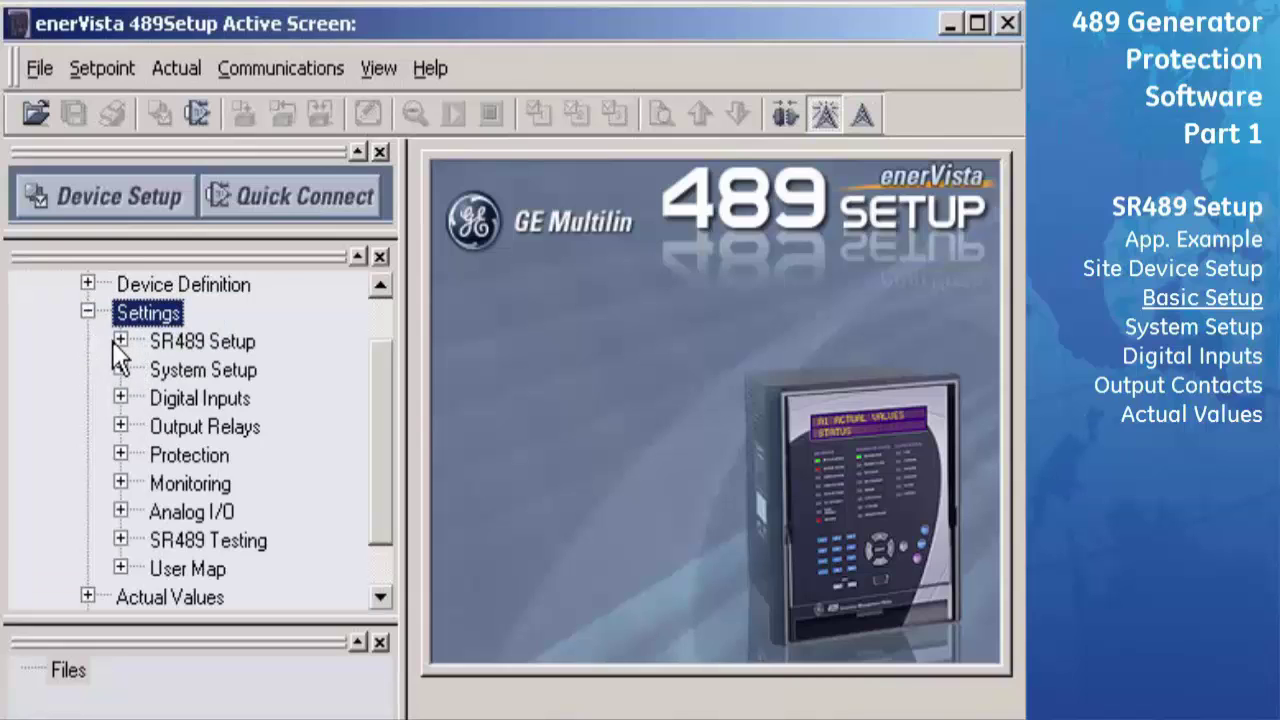
click(120, 341)
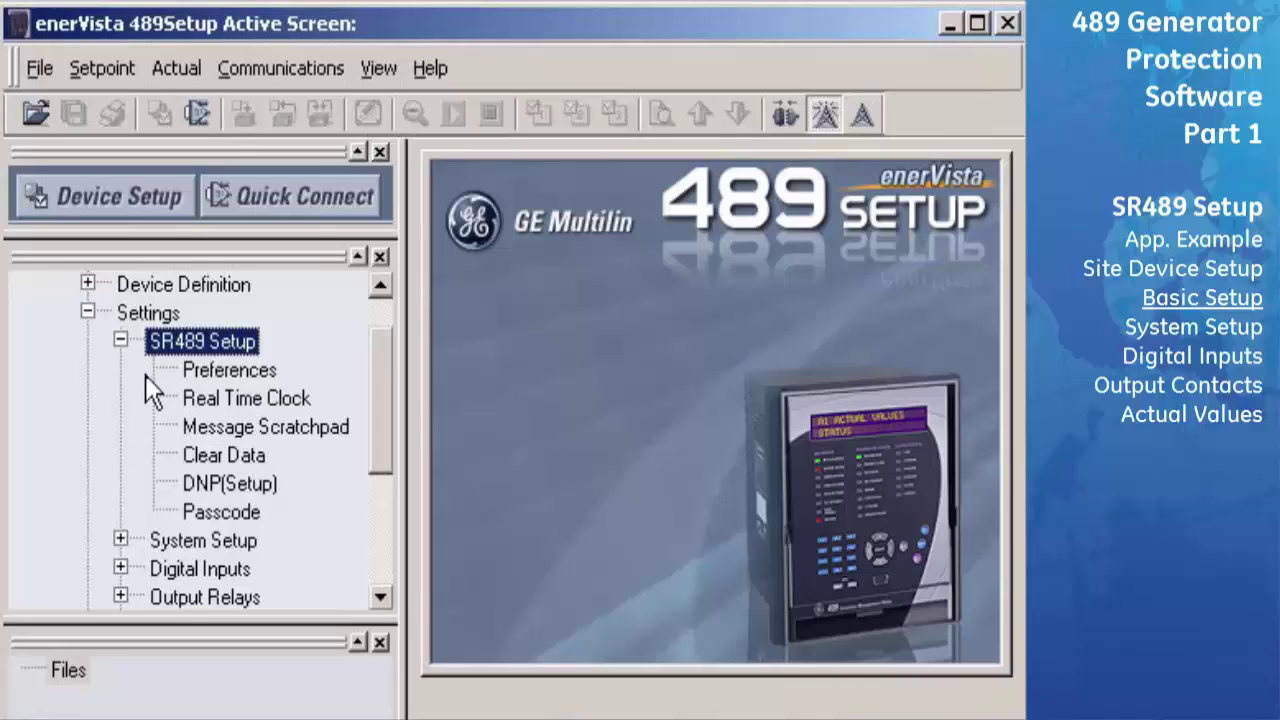
click(246, 518)
double_click(247, 517)
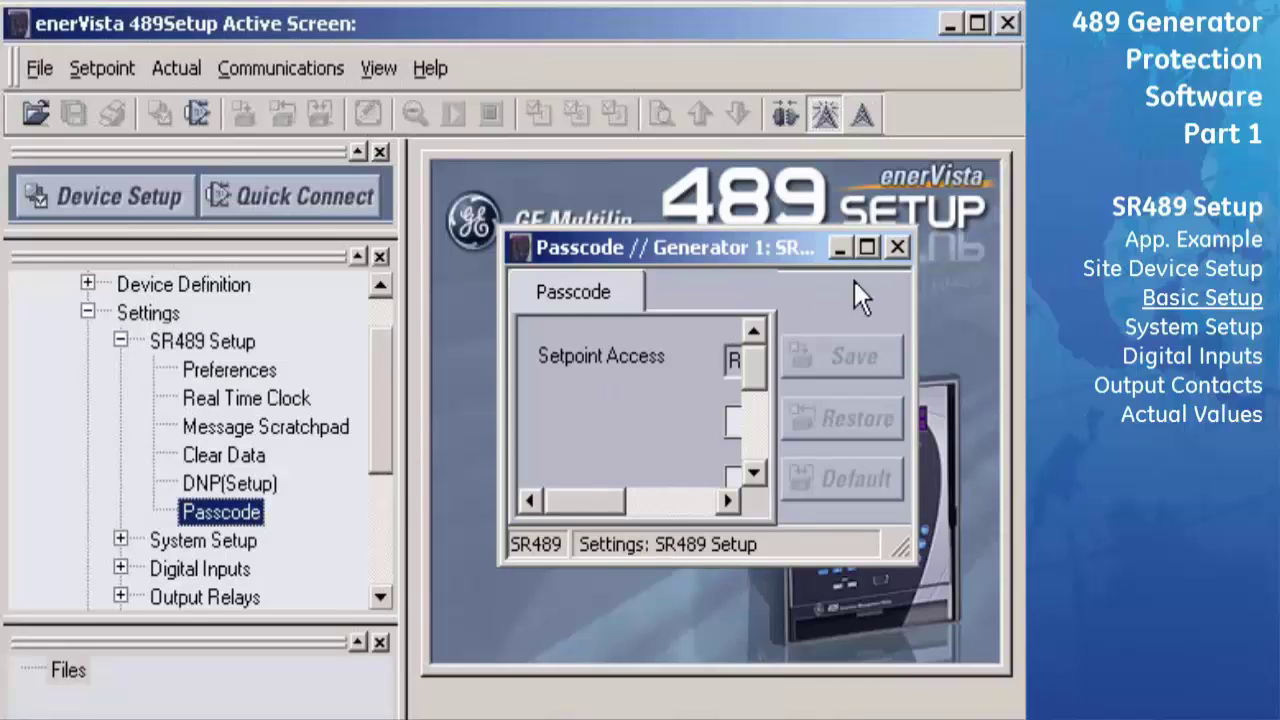
click(897, 248)
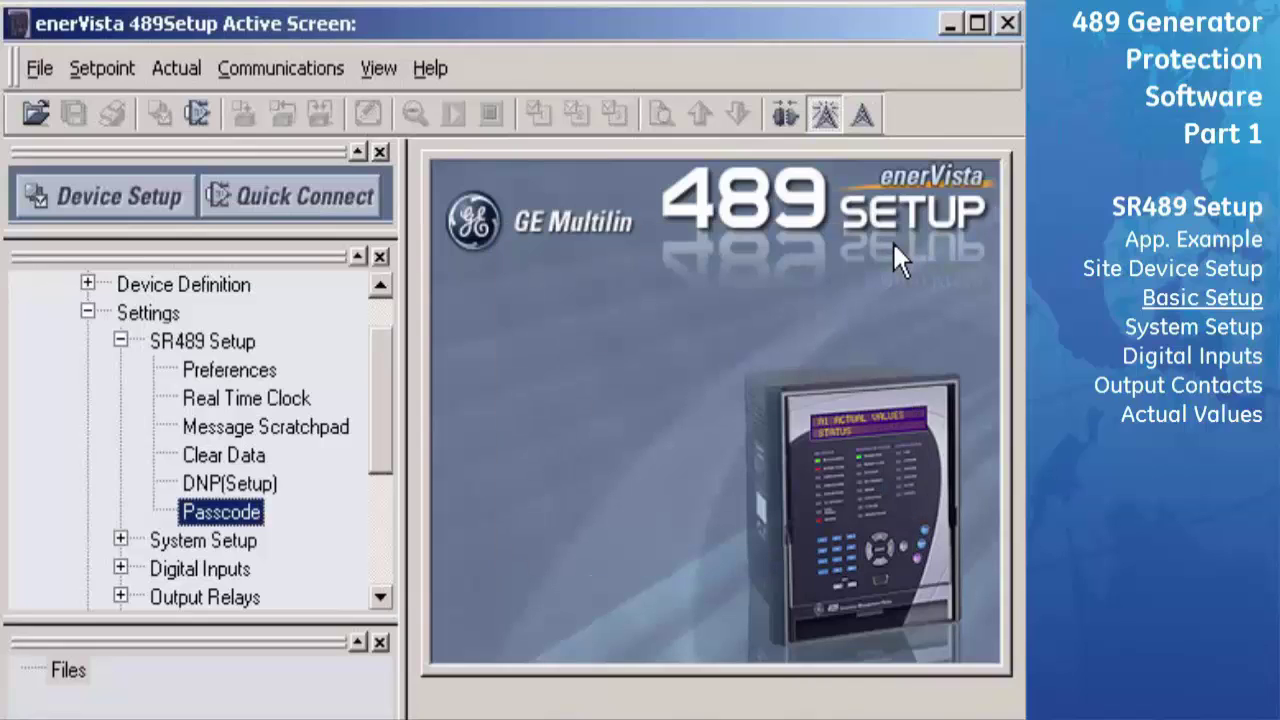
- Open the SR489 Setup setpoints at the Passcode page and enlarge the window to examine the passcode options
click(122, 74)
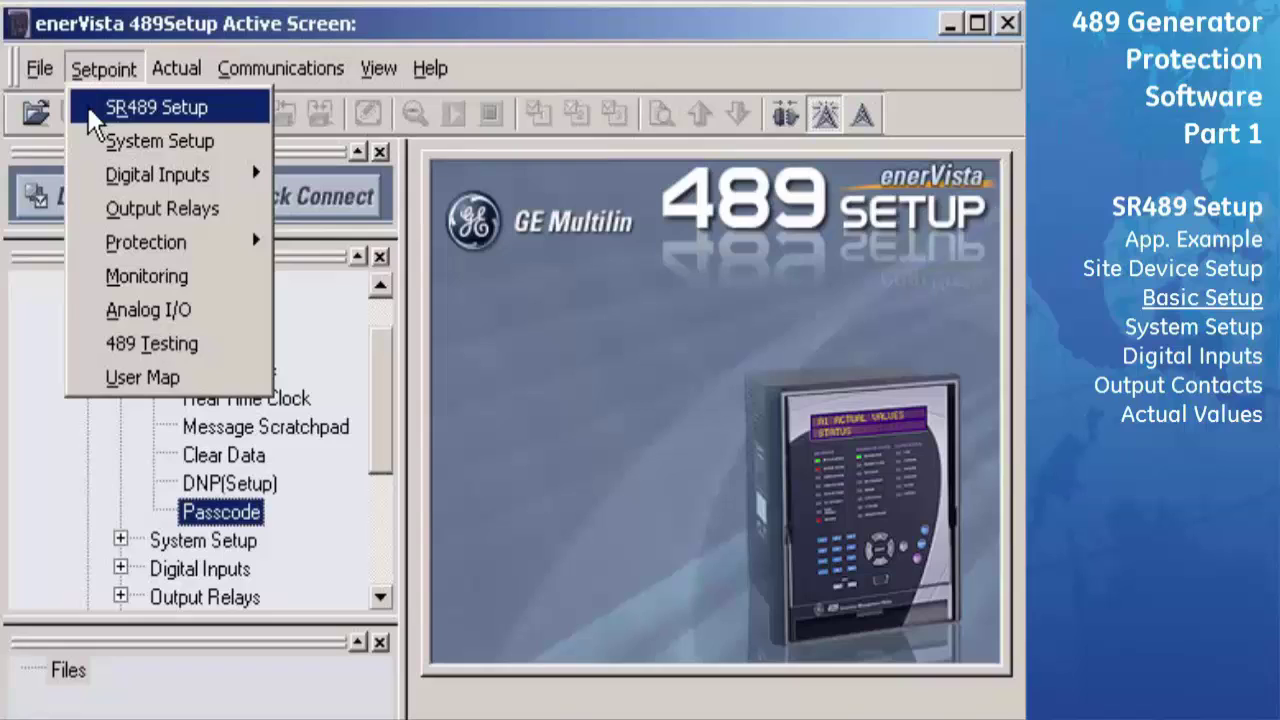
click(95, 110)
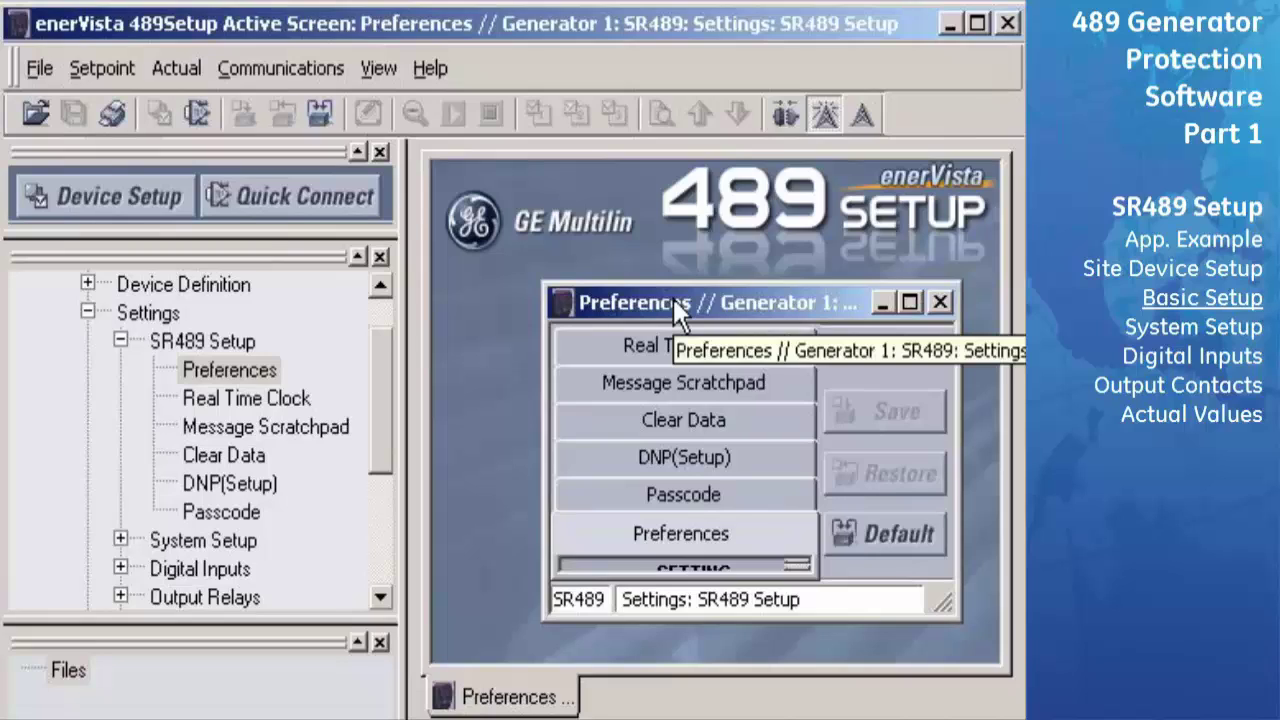
click(749, 495)
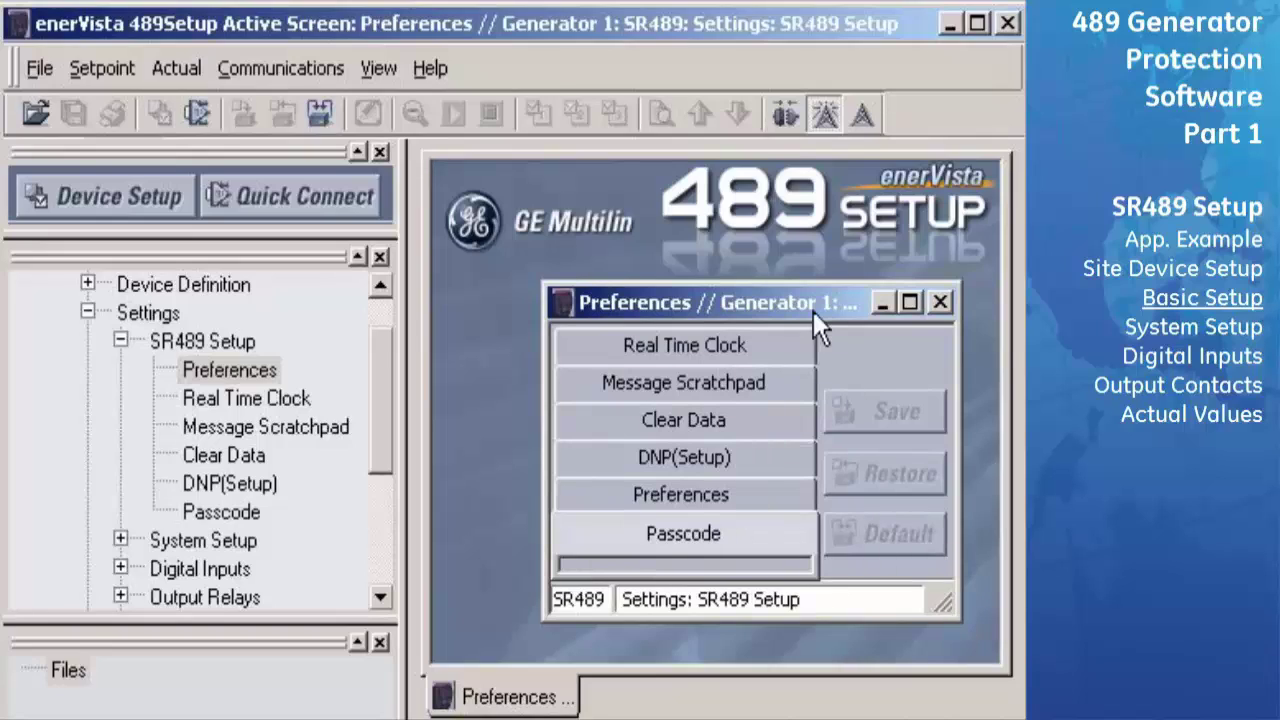
drag(803, 293, 722, 212)
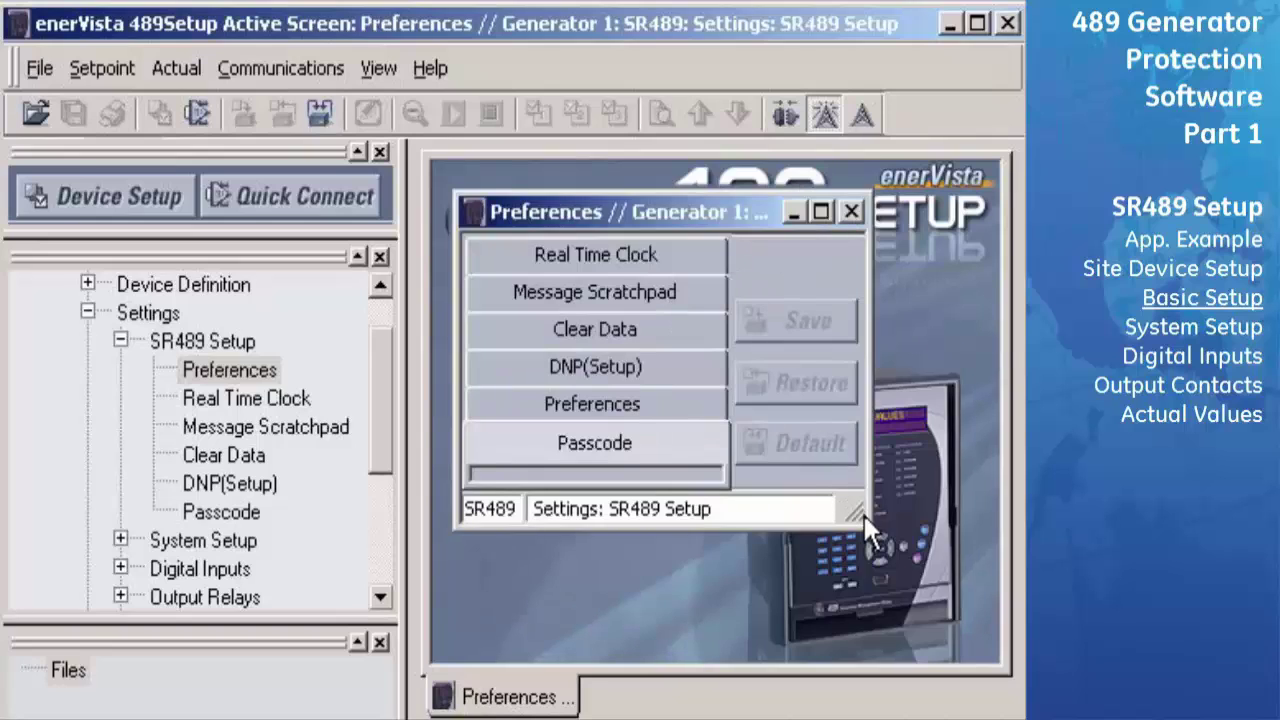
drag(863, 513, 968, 650)
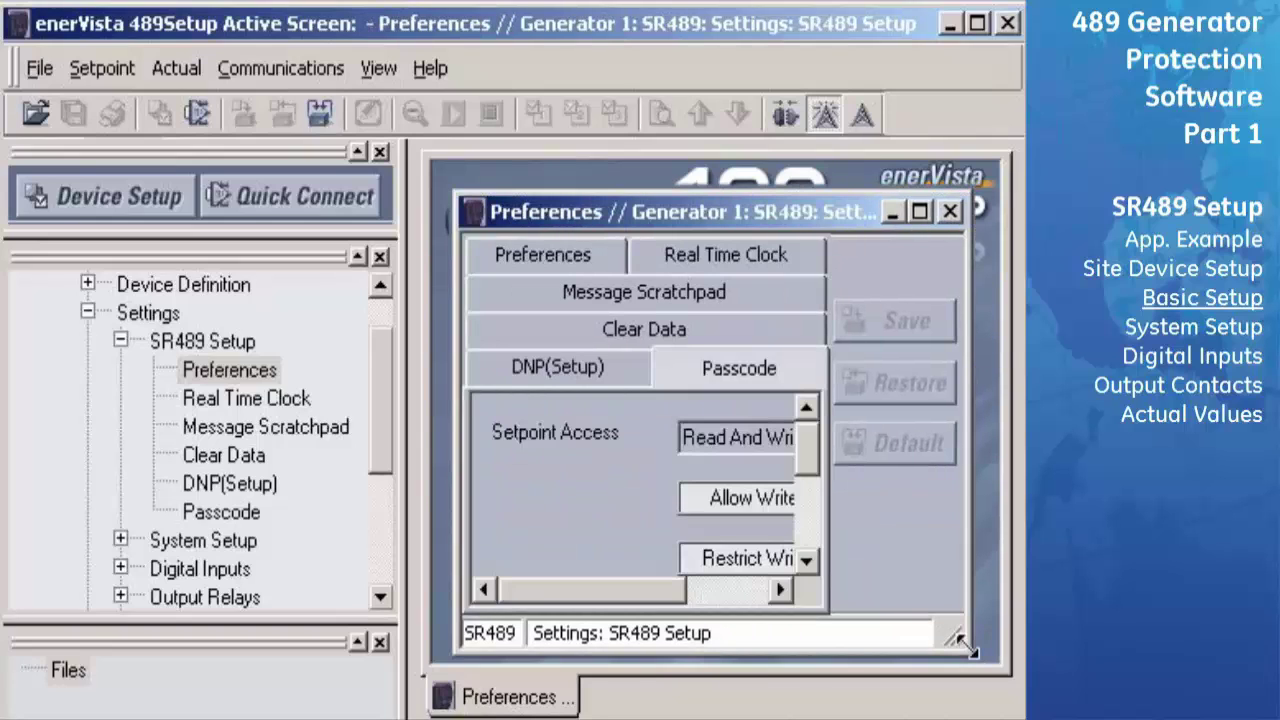
drag(808, 455, 808, 514)
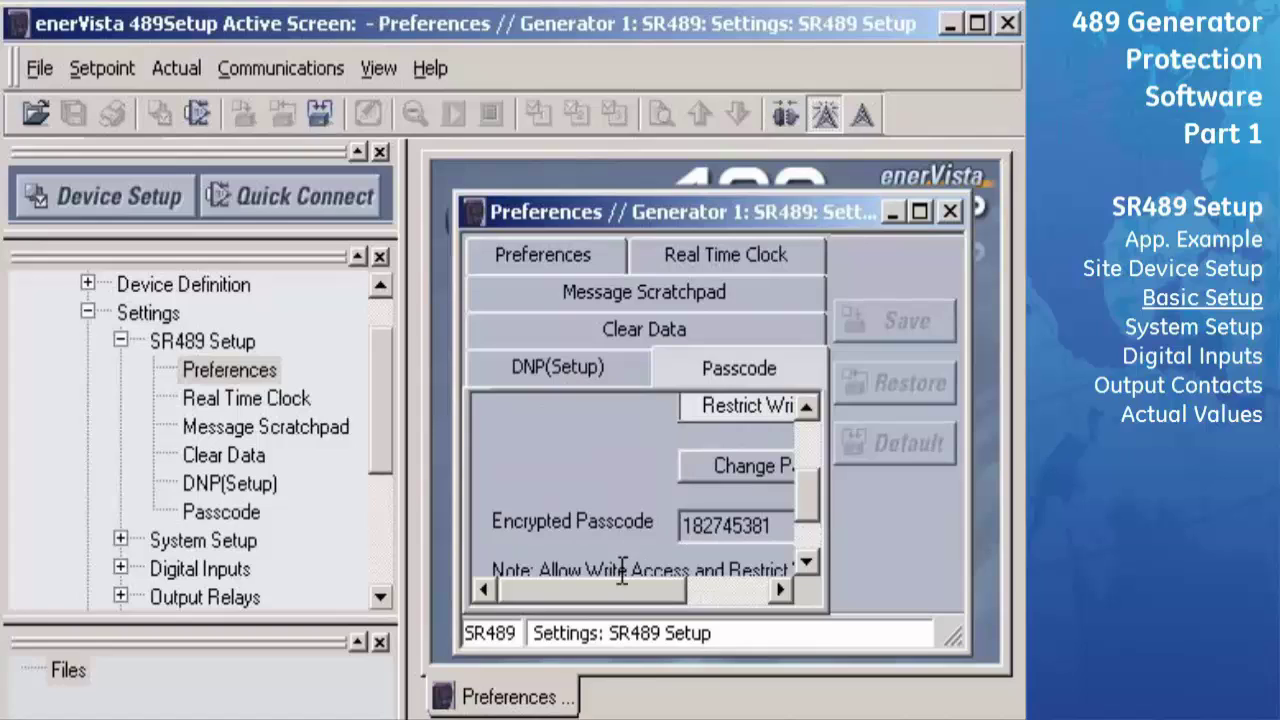
mouse_move(615, 590)
mouse_down()
mouse_move(688, 597)
mouse_move(632, 590)
mouse_up()
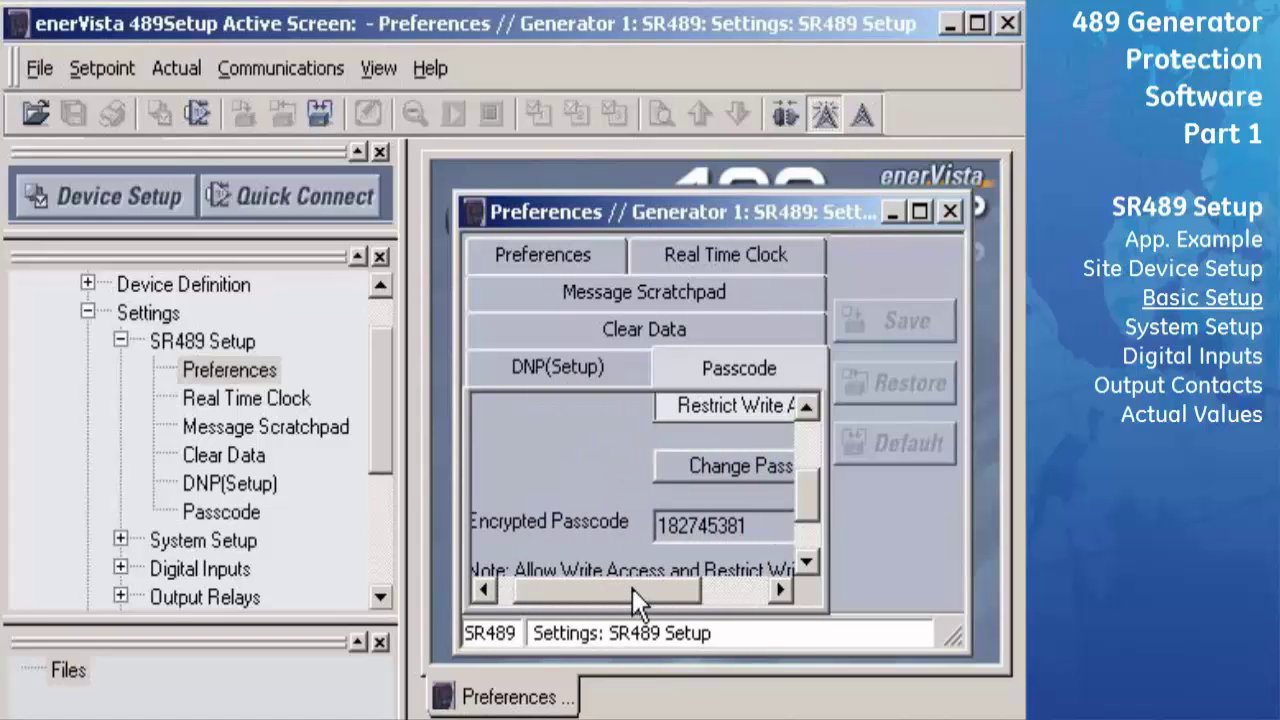
- Hide all the docked windows and maximize the settings window to show the Passcode page from its beginning
click(380, 155)
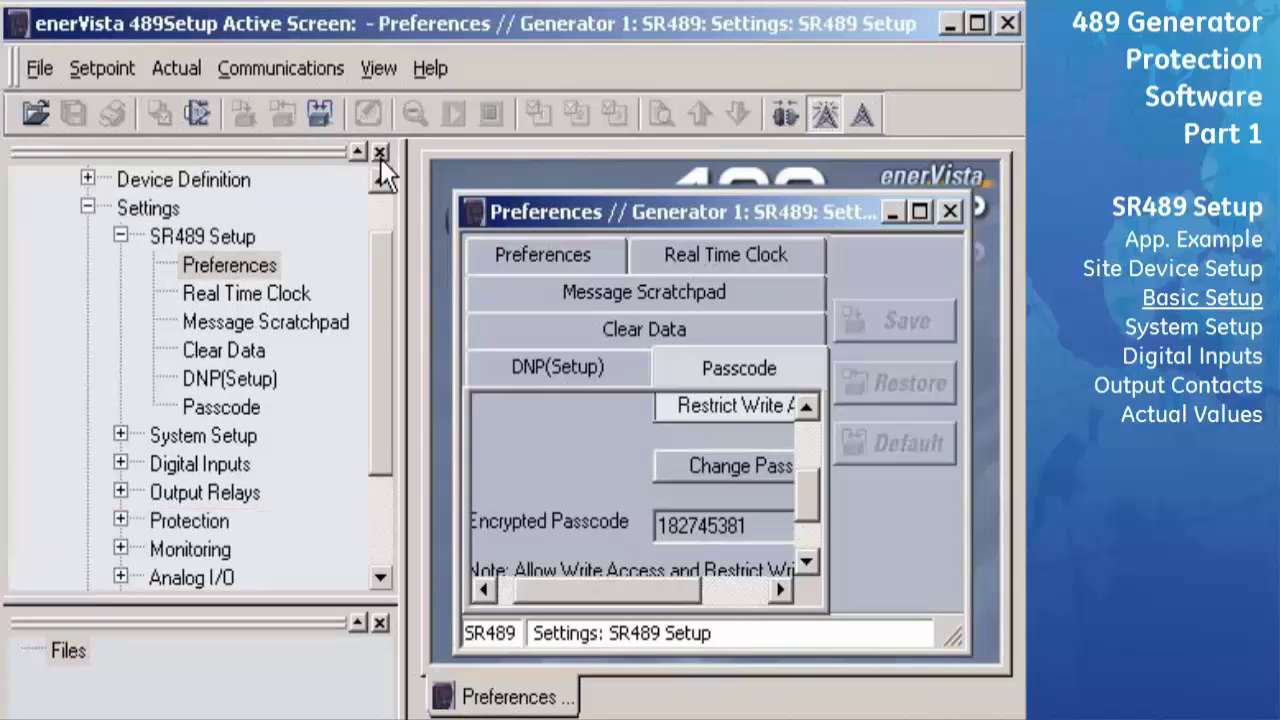
click(380, 155)
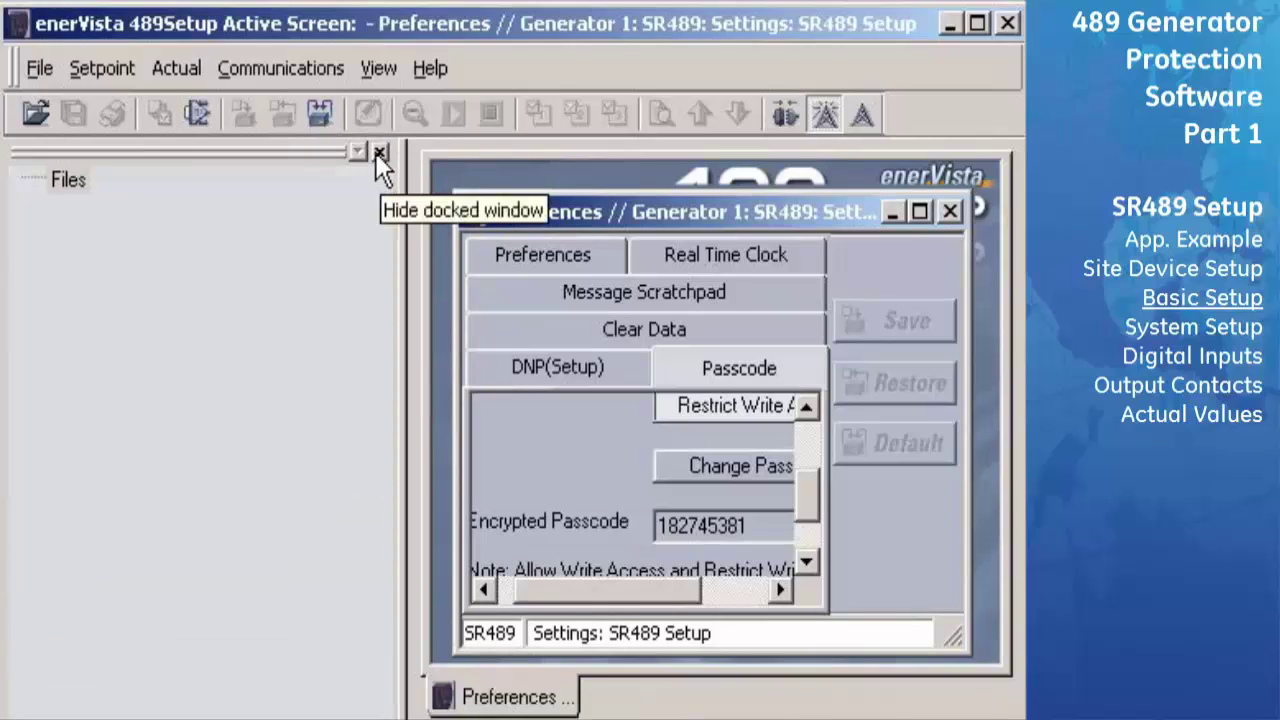
click(378, 153)
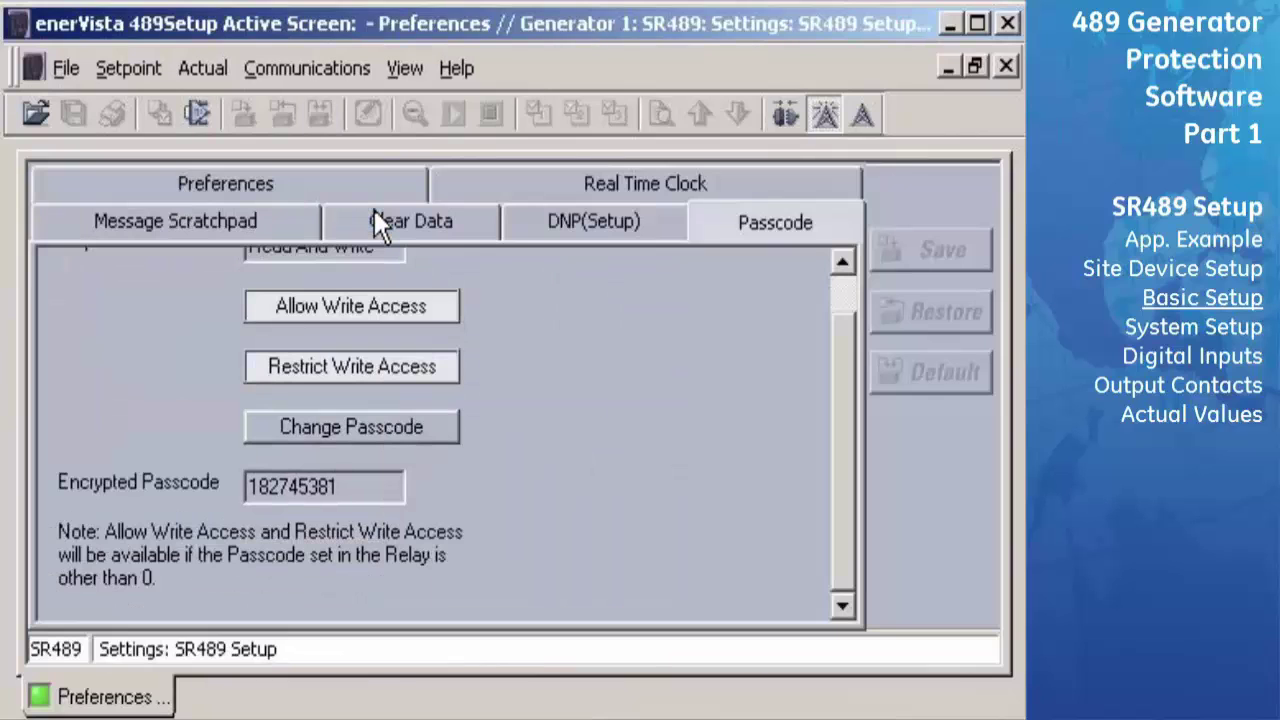
double_click(374, 210)
drag(844, 353, 846, 299)
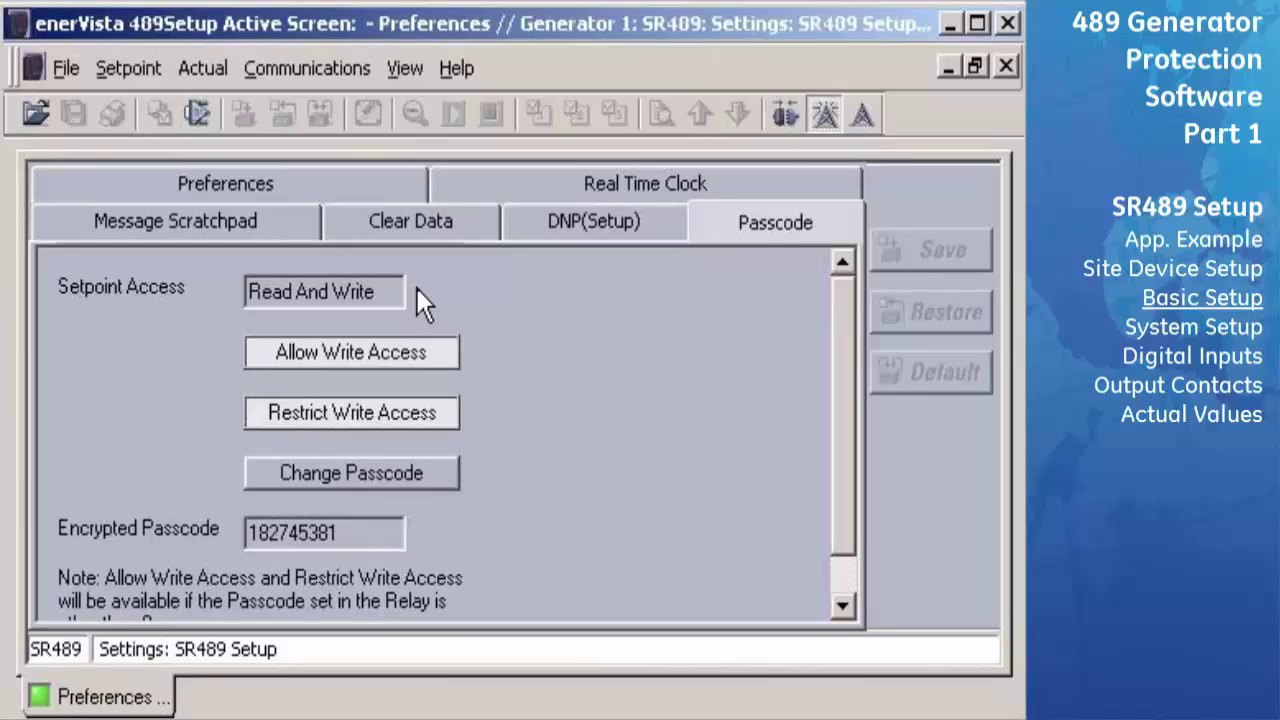
- Change the relay's passcode by entering and verifying a new passcode
click(418, 486)
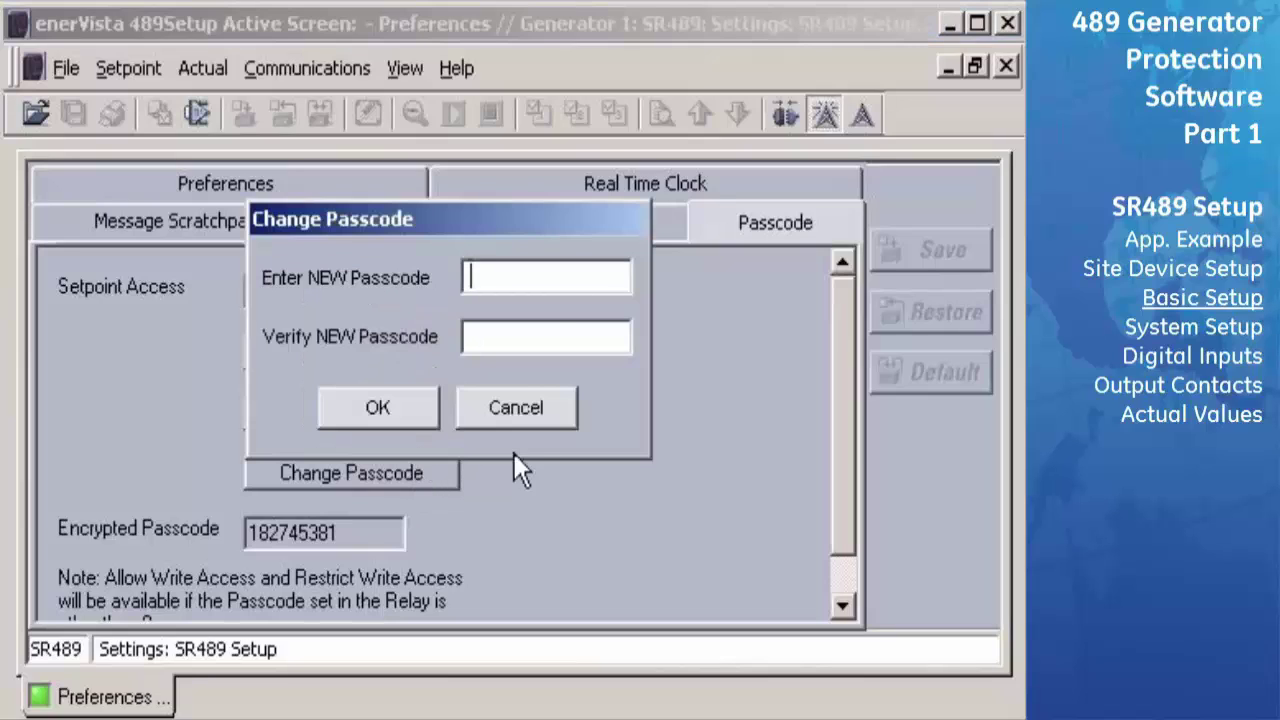
text(*****)
click(522, 337)
text(*****)
click(415, 410)
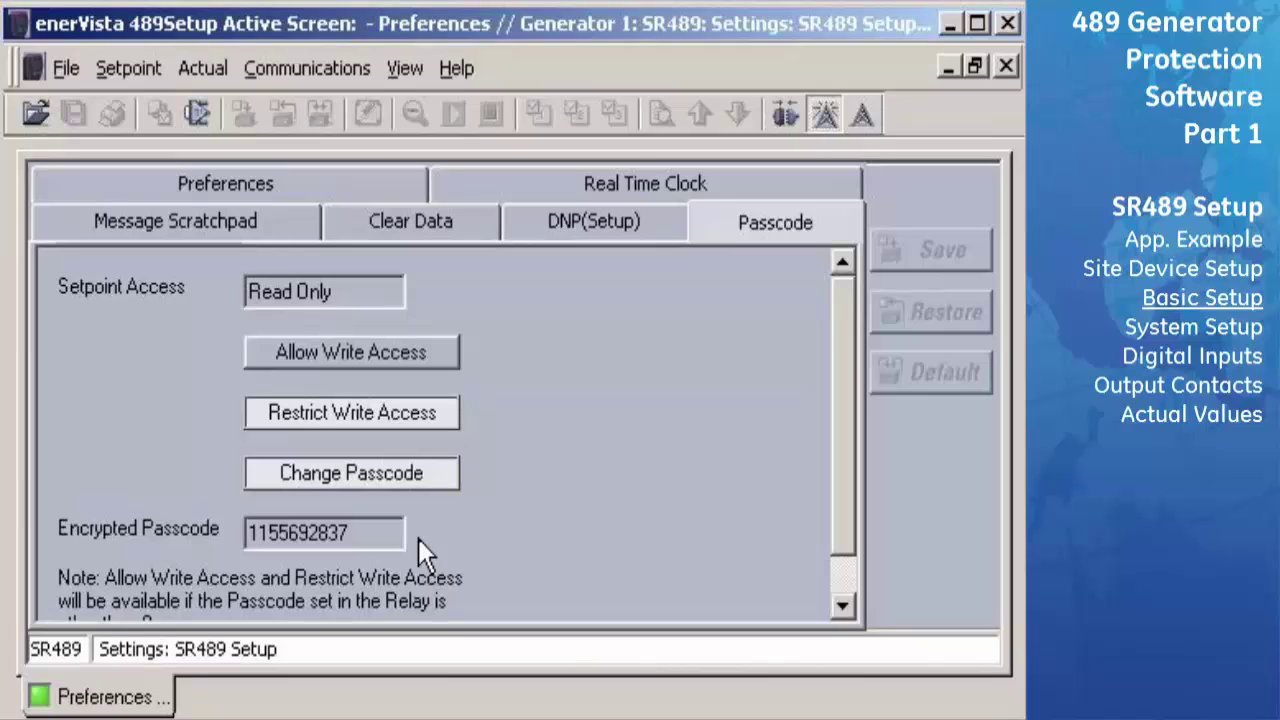
- Allow write access to the setpoints by entering the settings password and sending it to the device
click(400, 355)
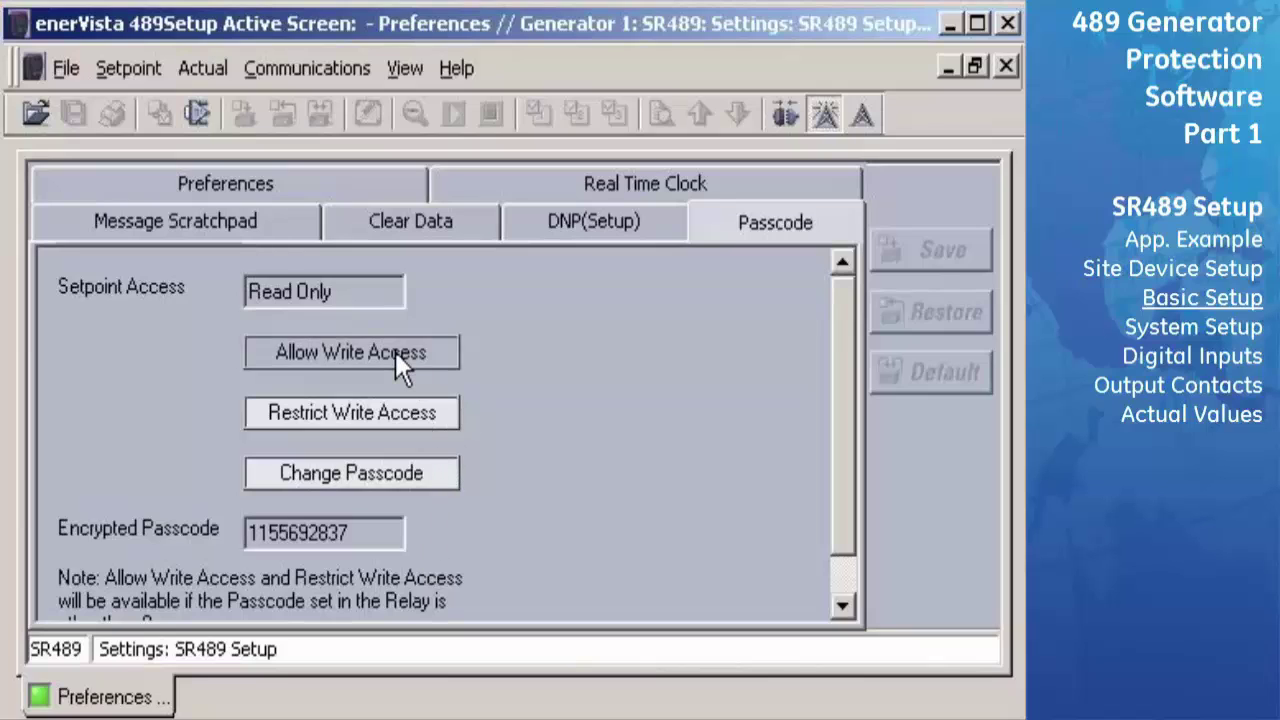
text(*****)
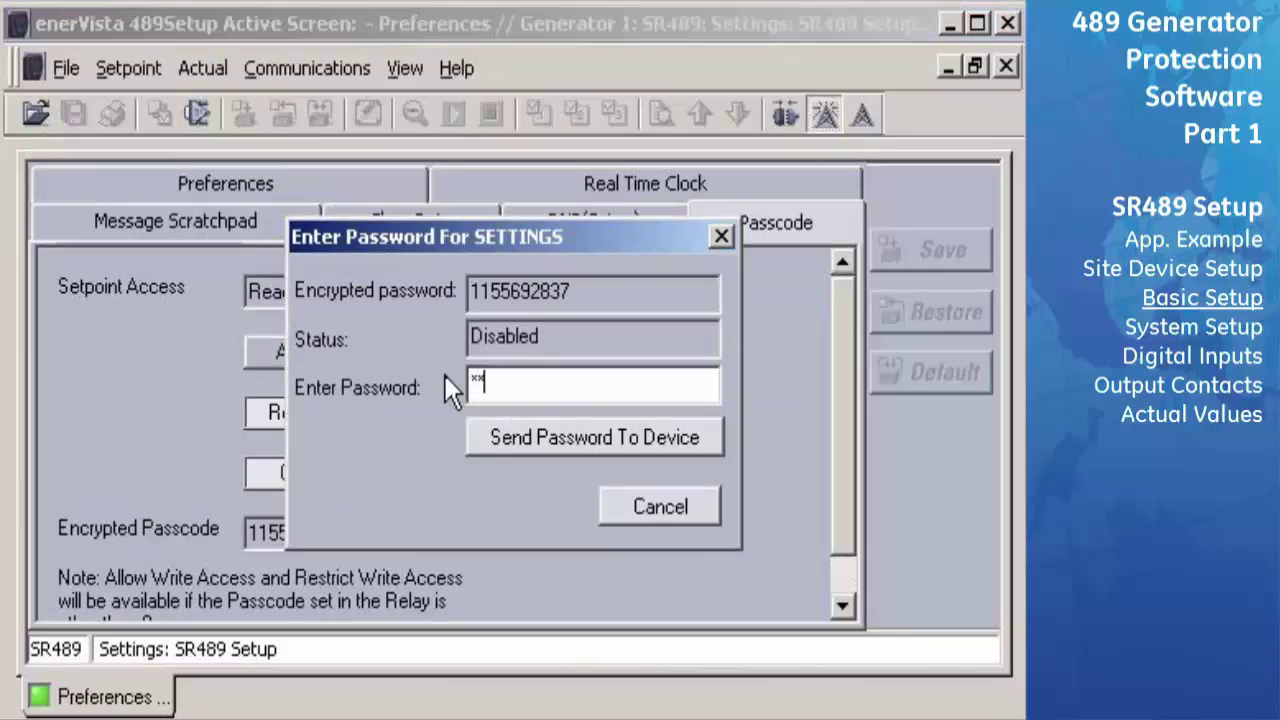
click(532, 436)
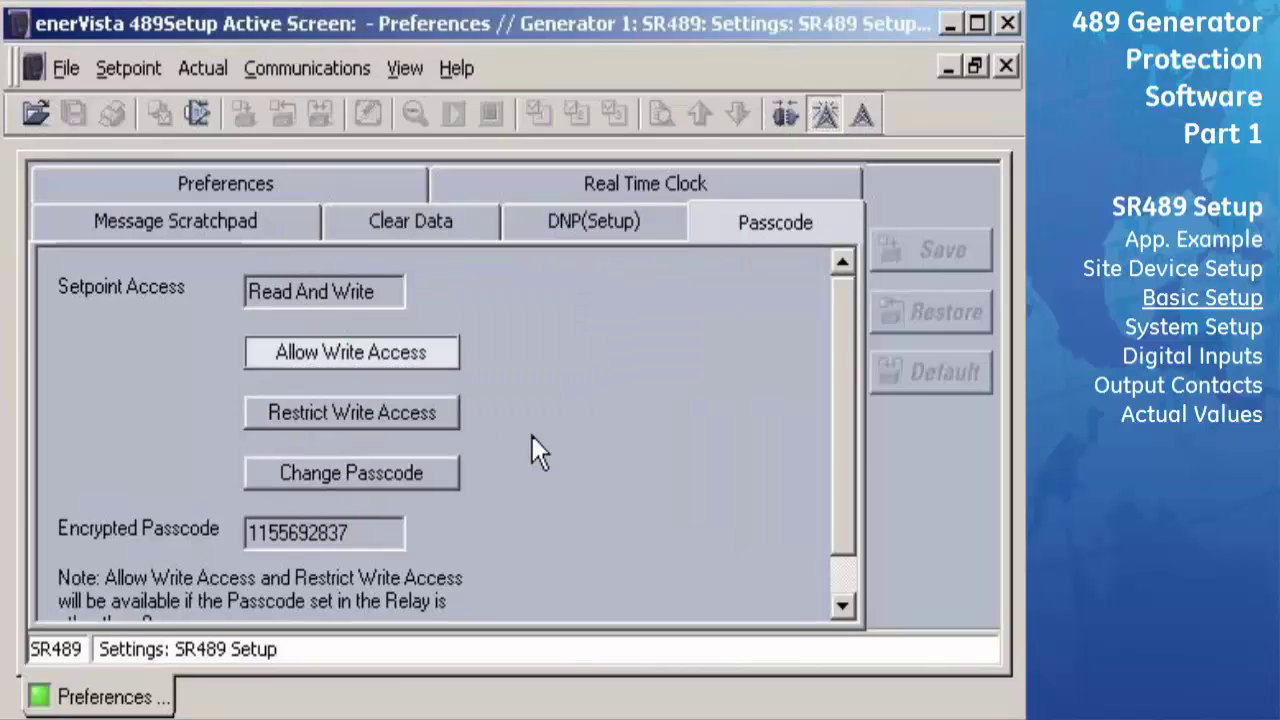
- Change the relay's passcode again, entering and verifying a one-character passcode
click(429, 473)
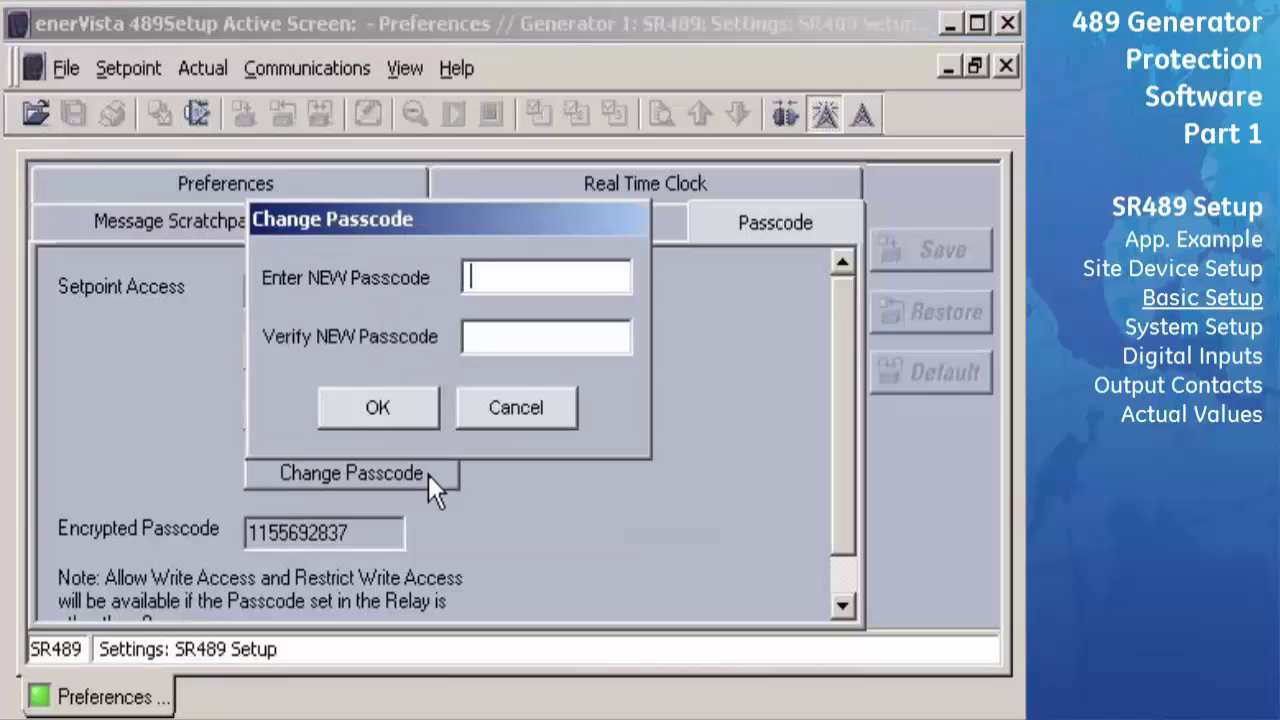
text(*)
click(589, 337)
text(*)
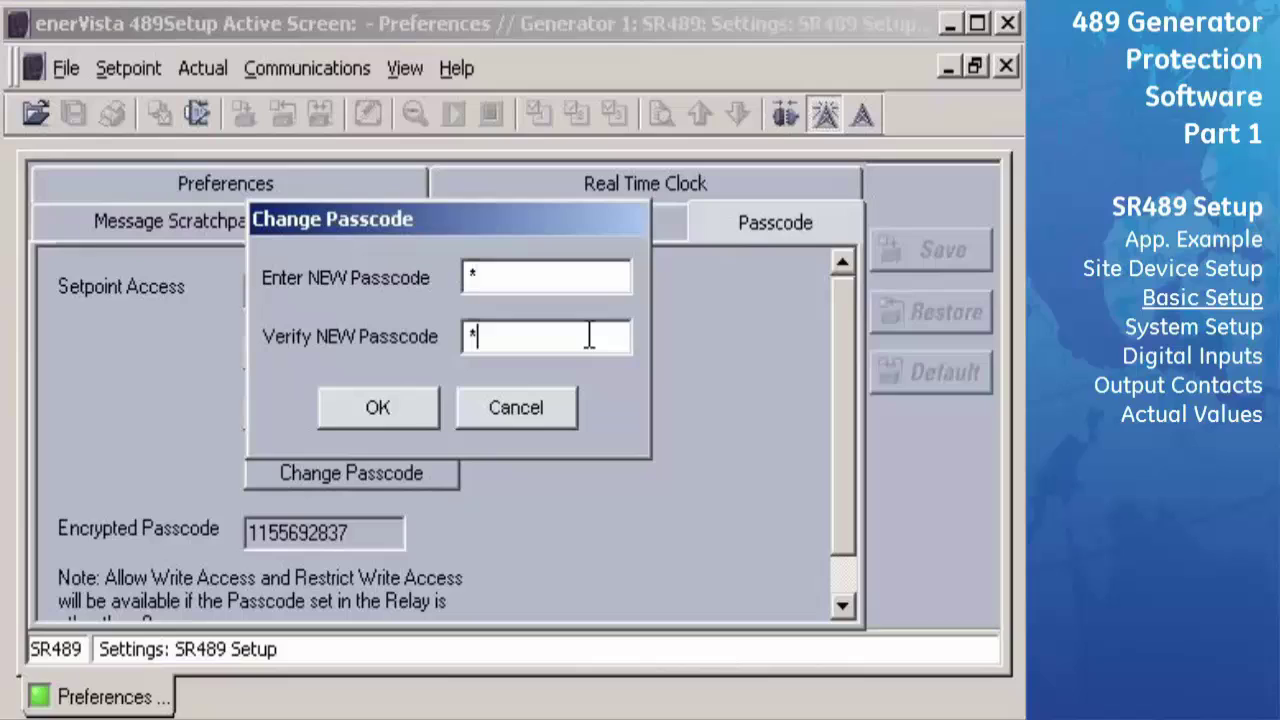
click(402, 411)
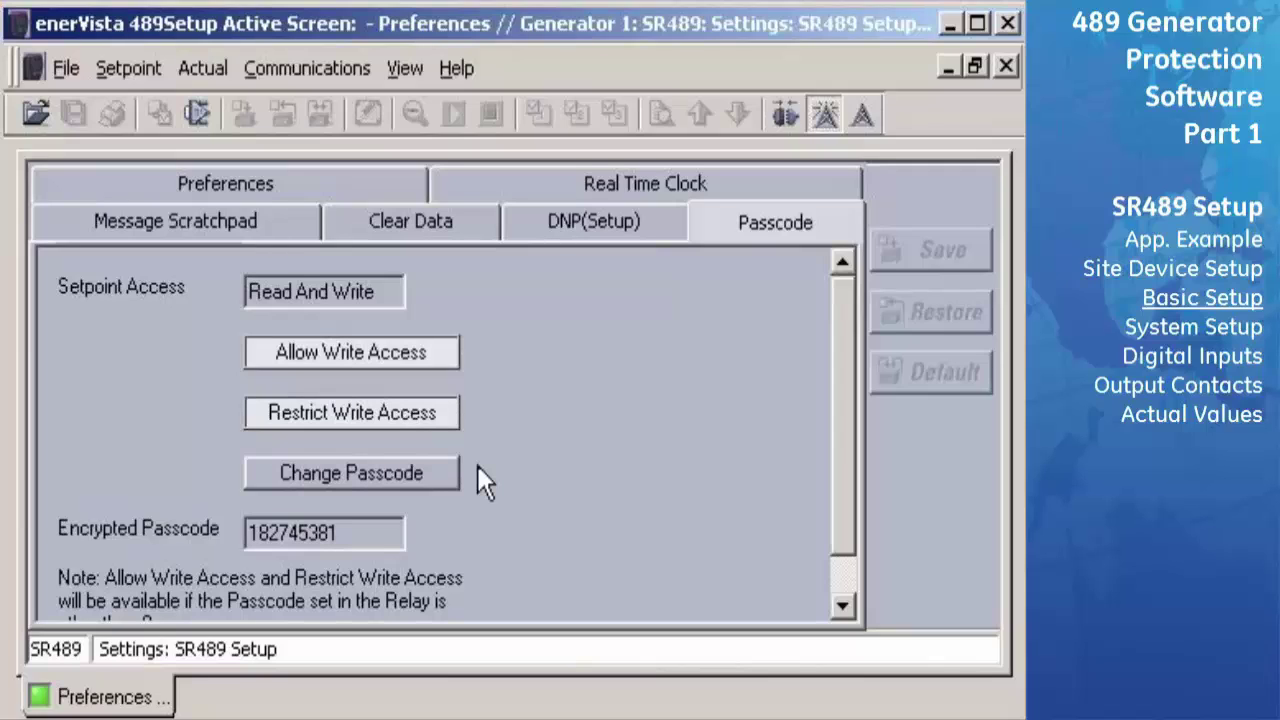
- Set the real time clock's IRIG-B type to DC Shift and save the settings
click(728, 188)
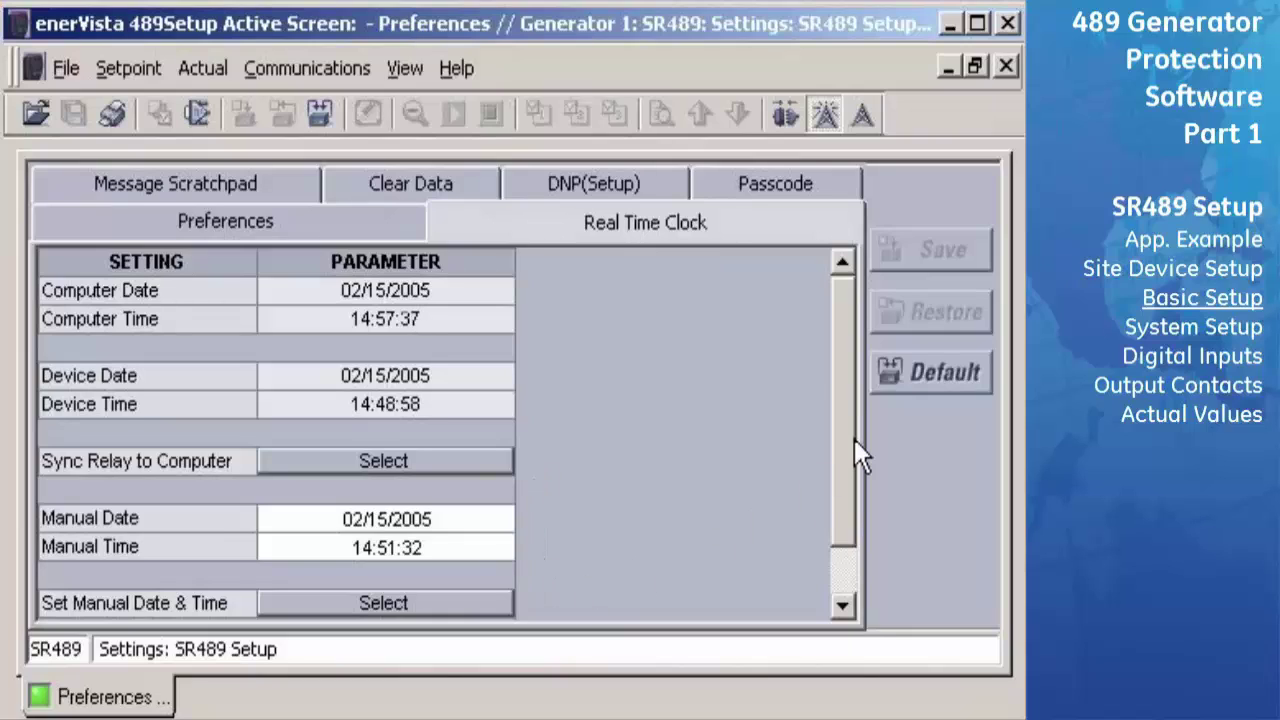
drag(854, 439, 849, 499)
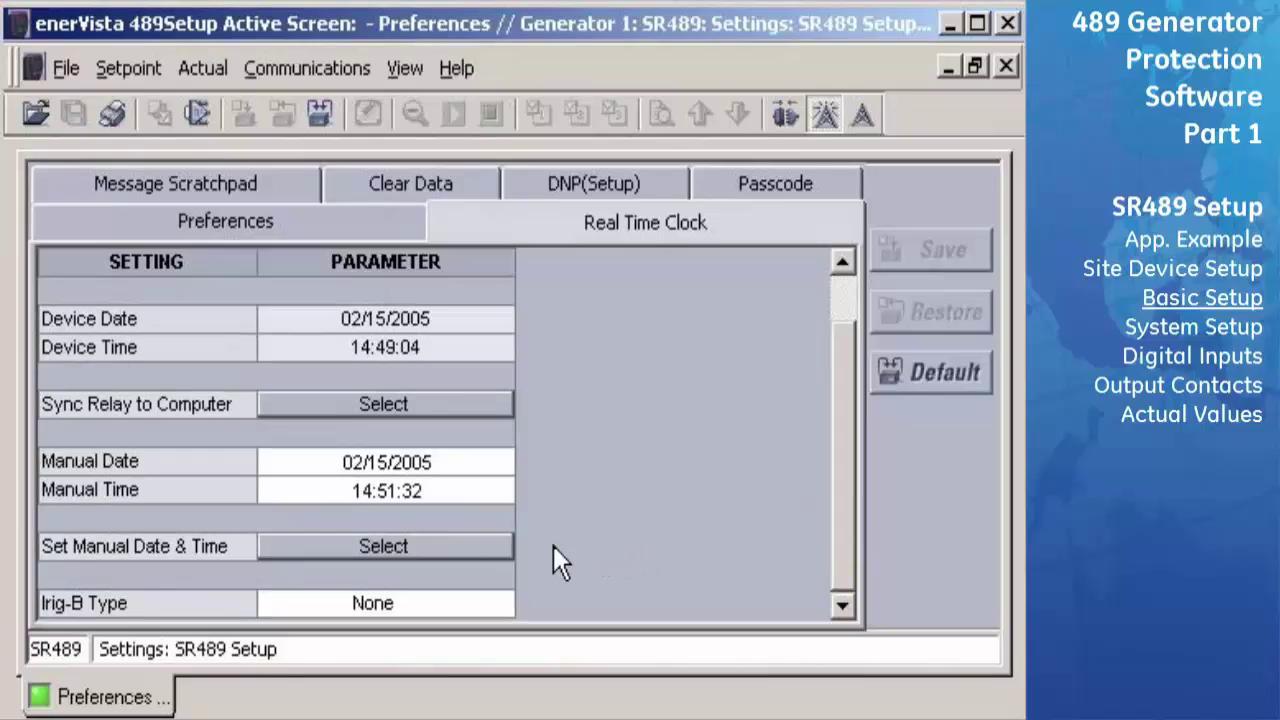
click(505, 601)
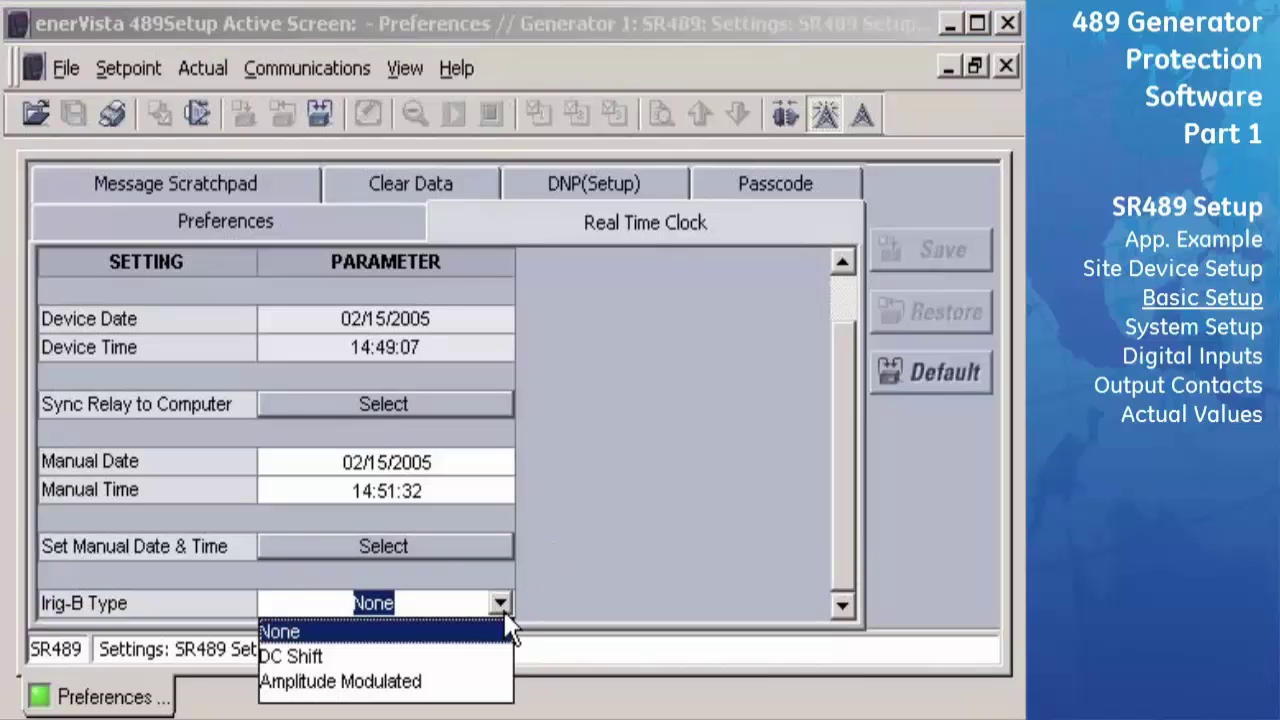
click(474, 661)
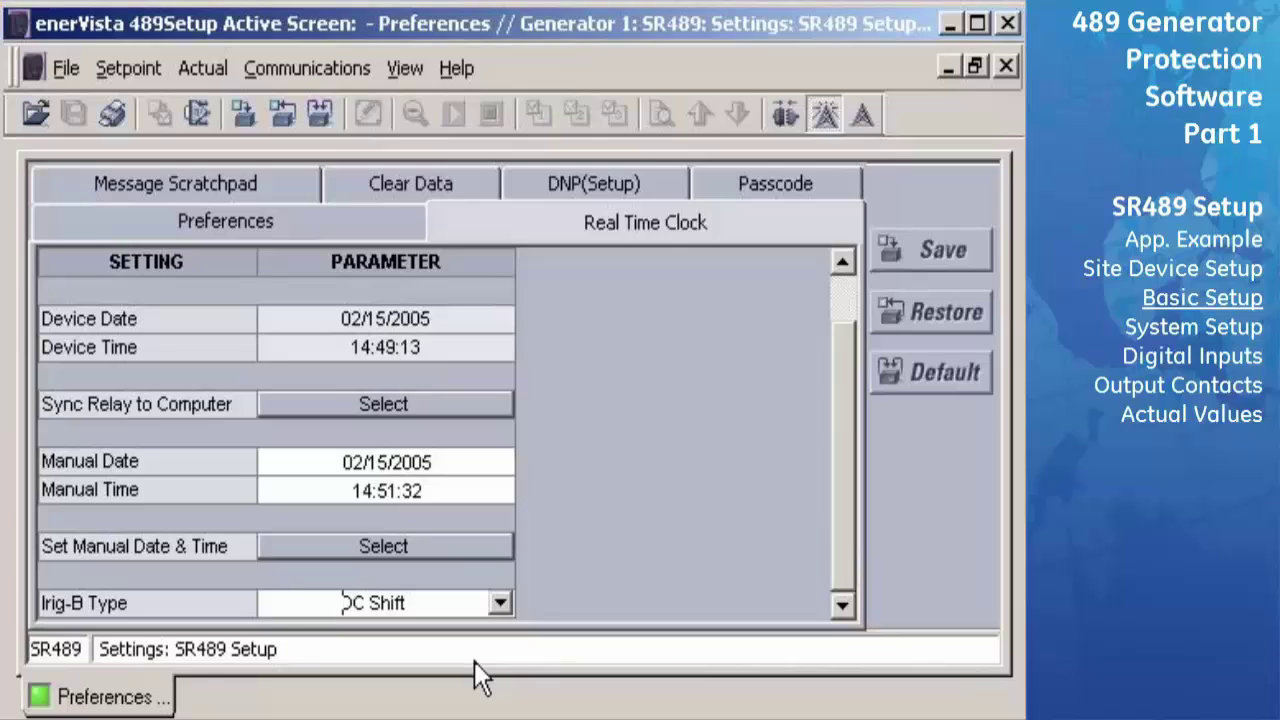
click(920, 258)
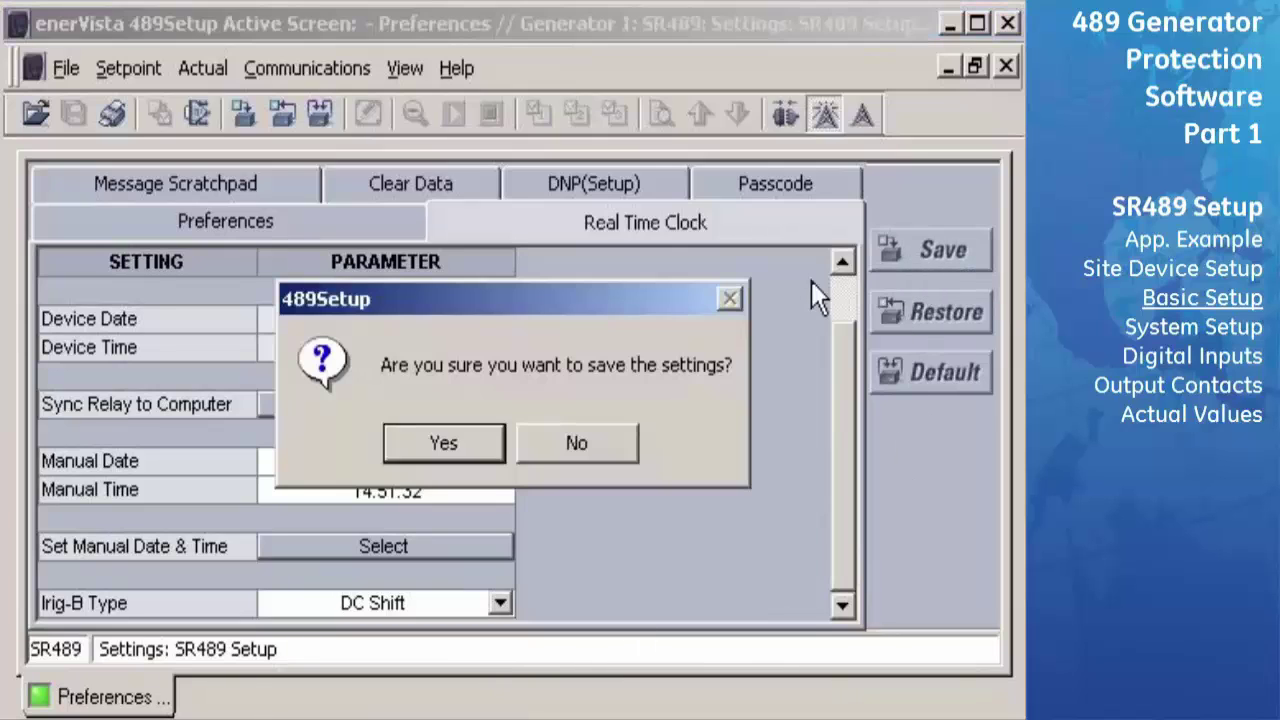
click(430, 448)
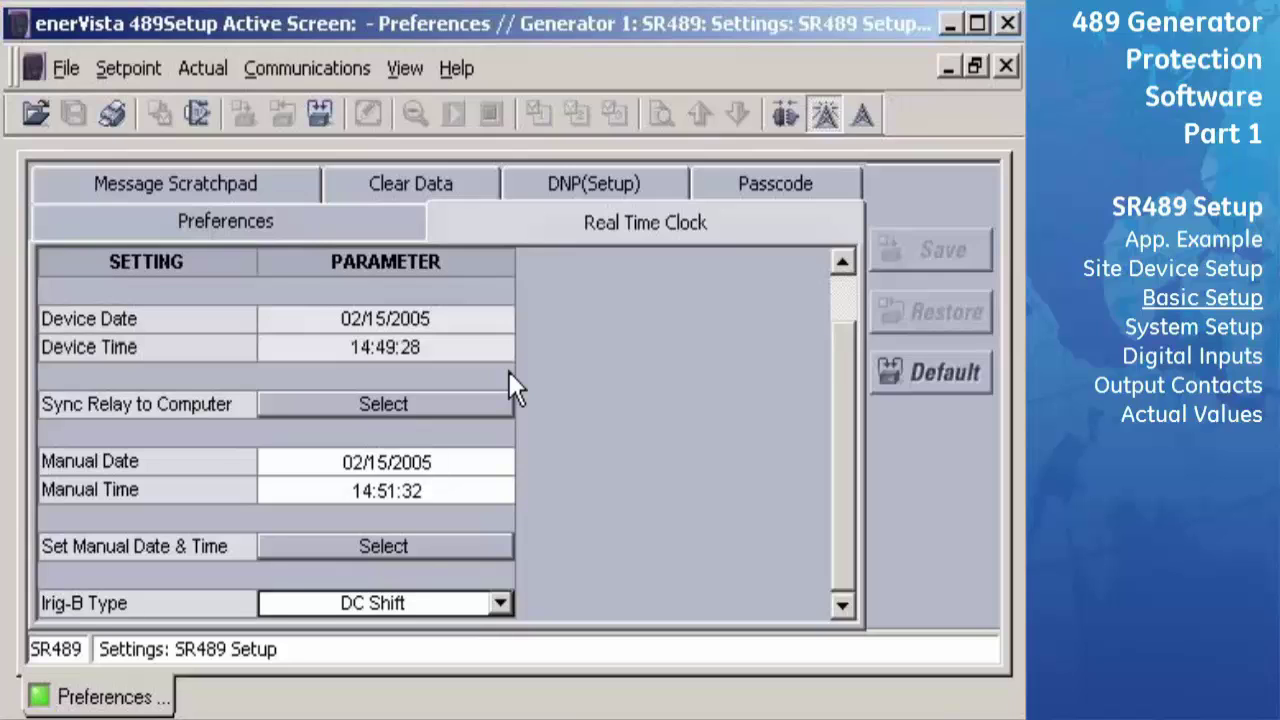
- Clear the relay's last trip data and approve the clearing
click(461, 188)
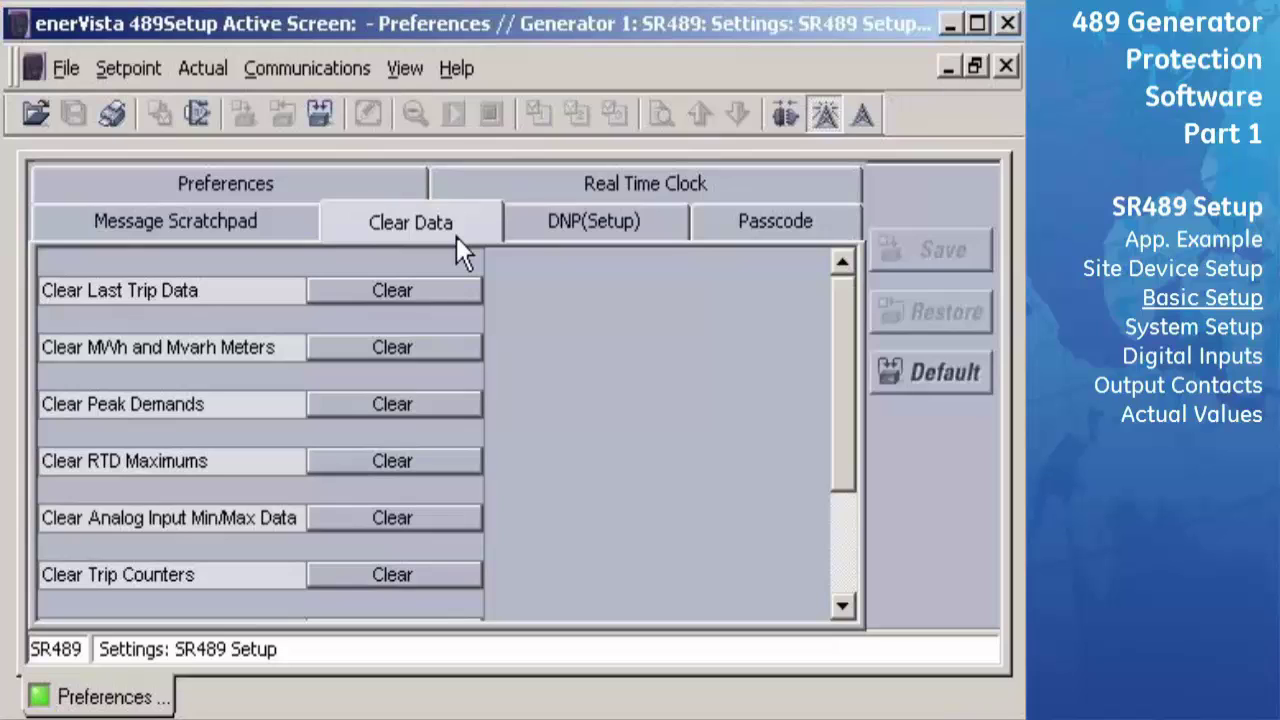
click(458, 290)
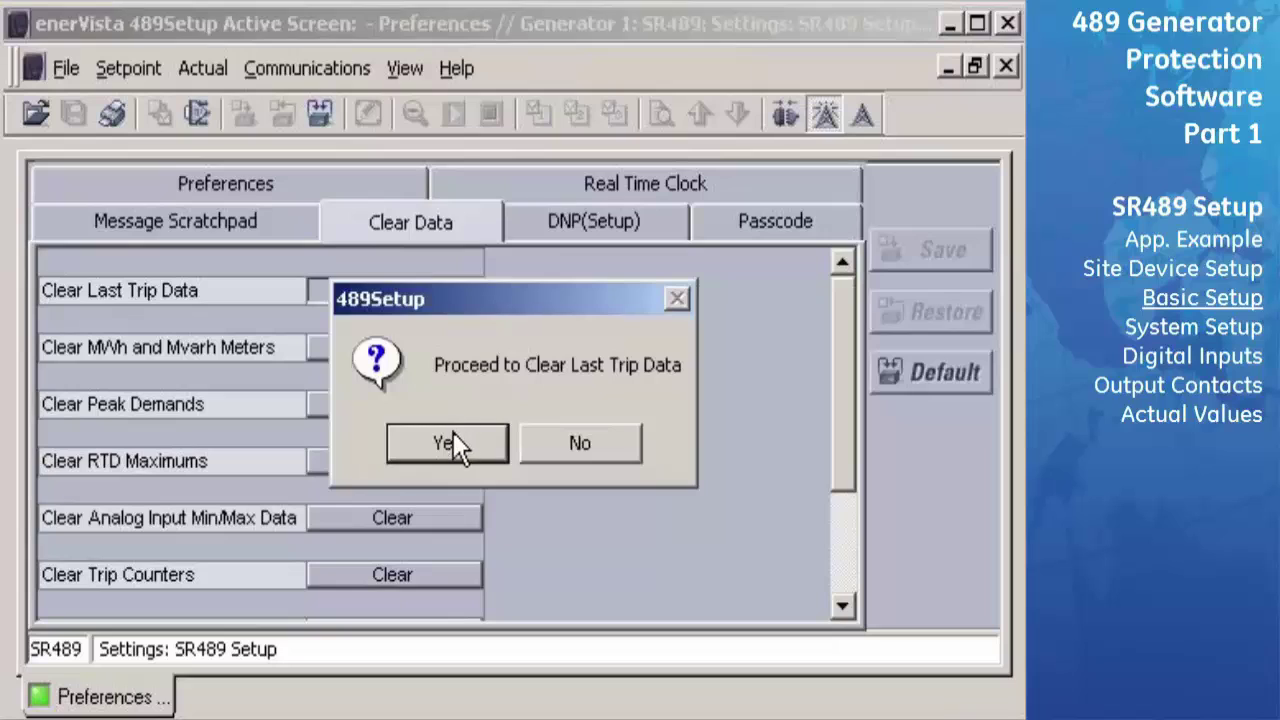
click(453, 444)
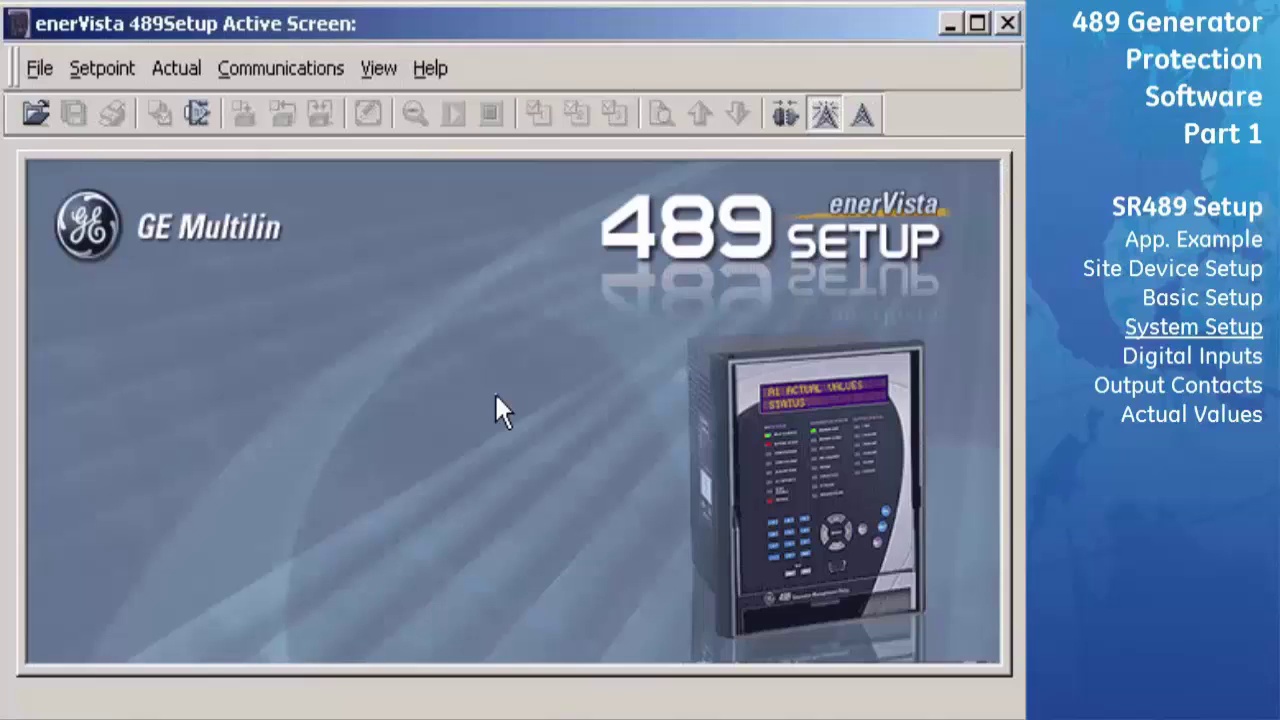
- Open the System Setup setpoints and maximize their window on the current sensing settings
click(110, 68)
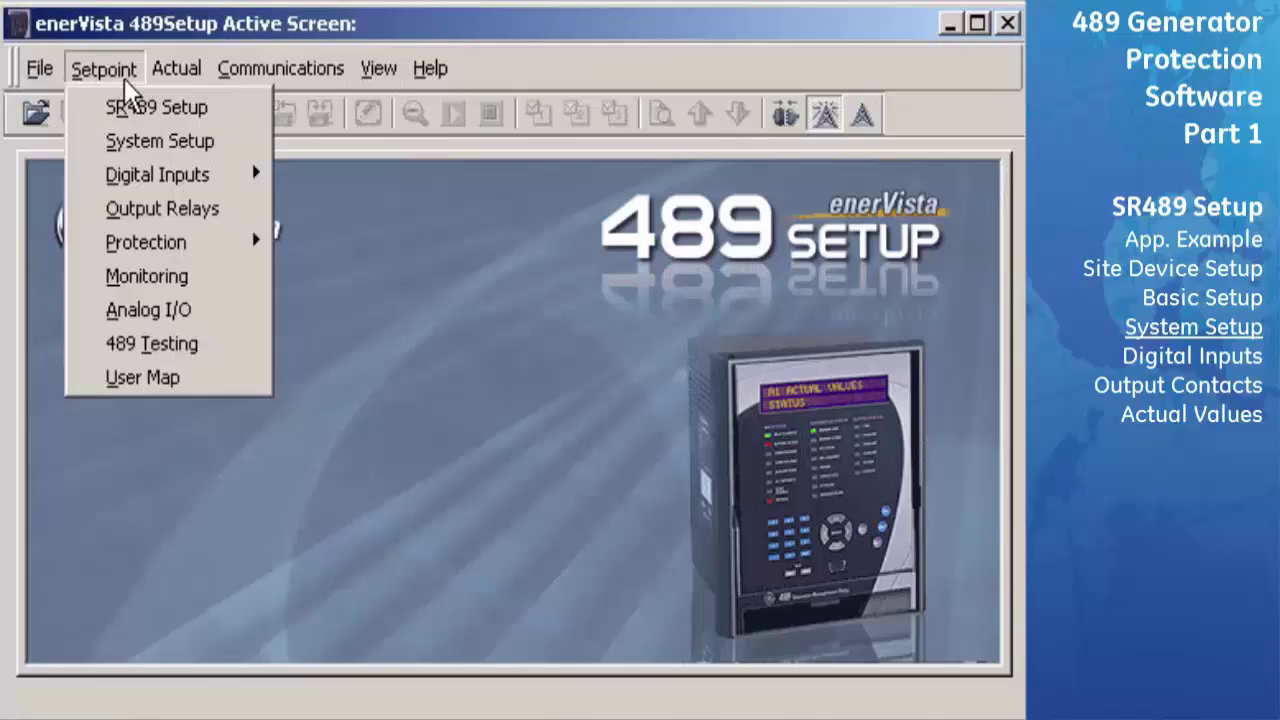
click(97, 142)
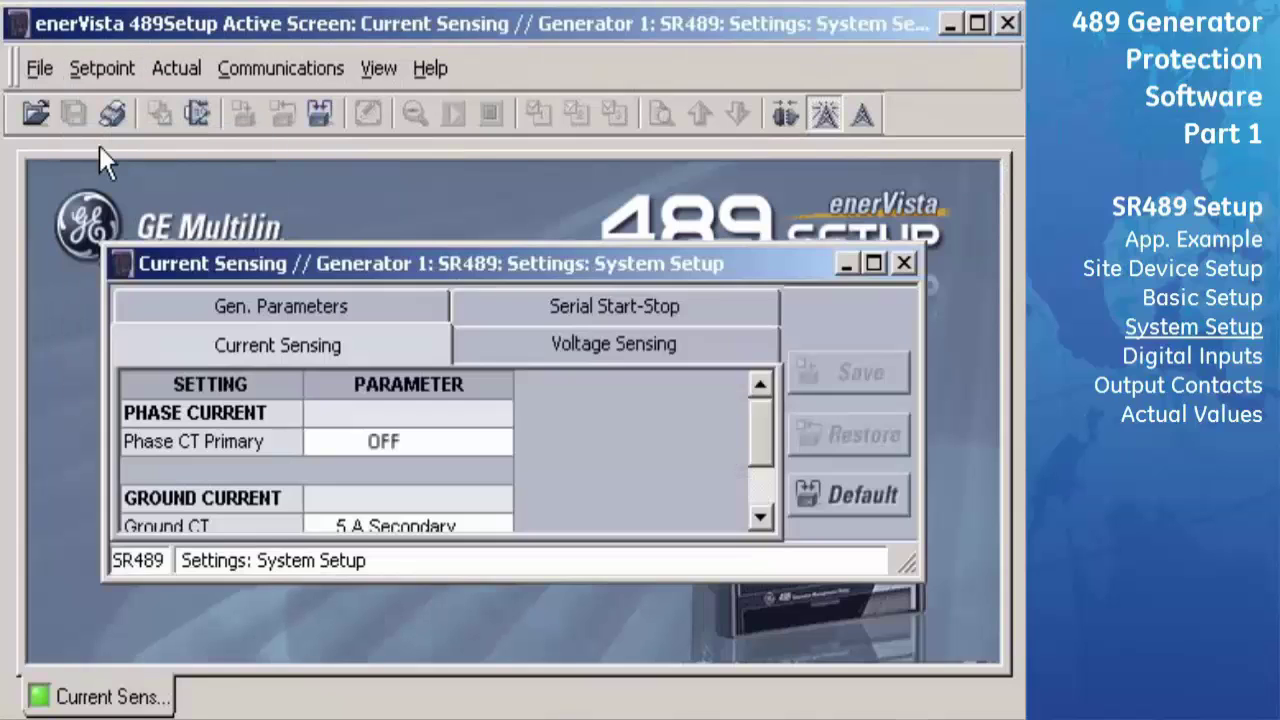
double_click(203, 262)
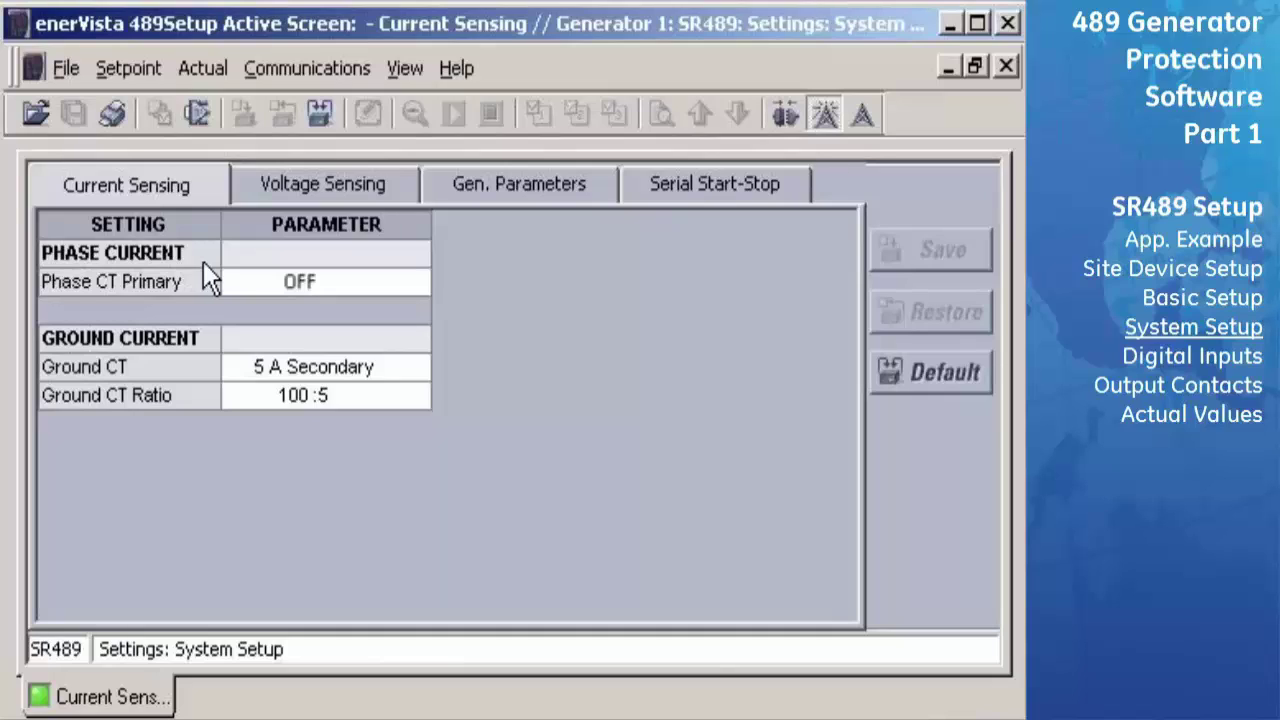
- Set the phase CT primary to 12000 A in the current sensing settings
click(357, 283)
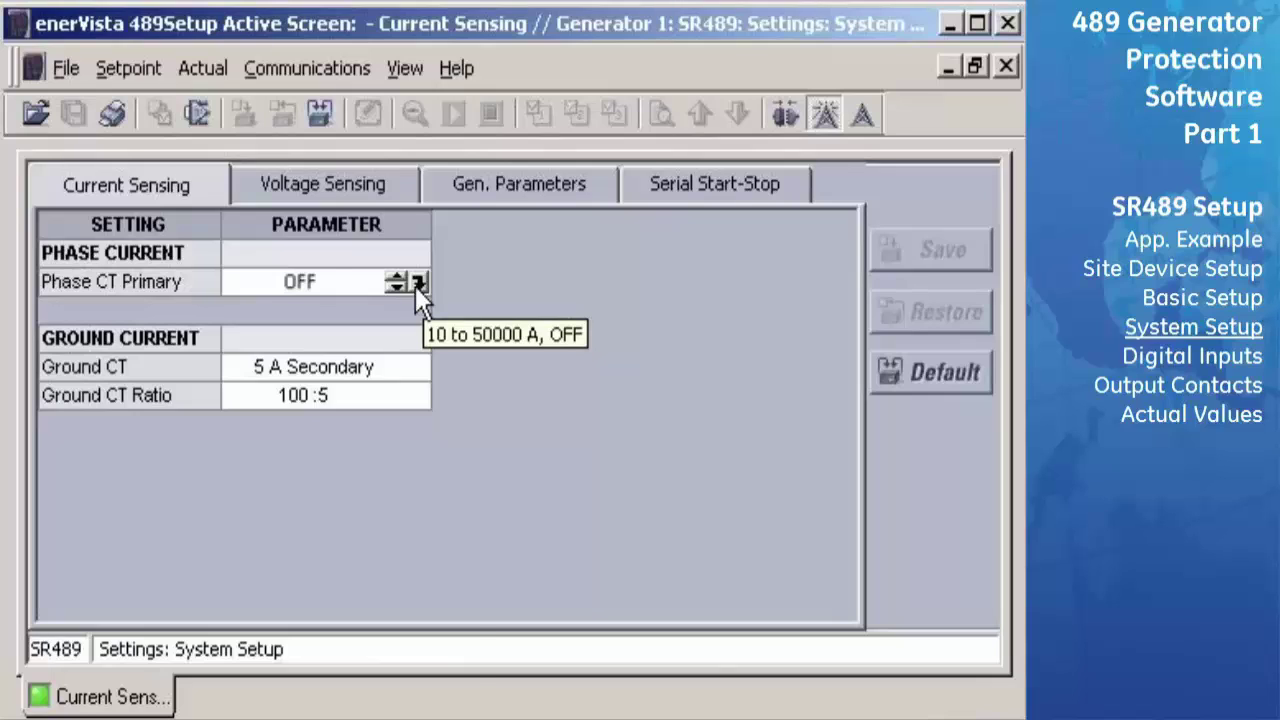
click(419, 284)
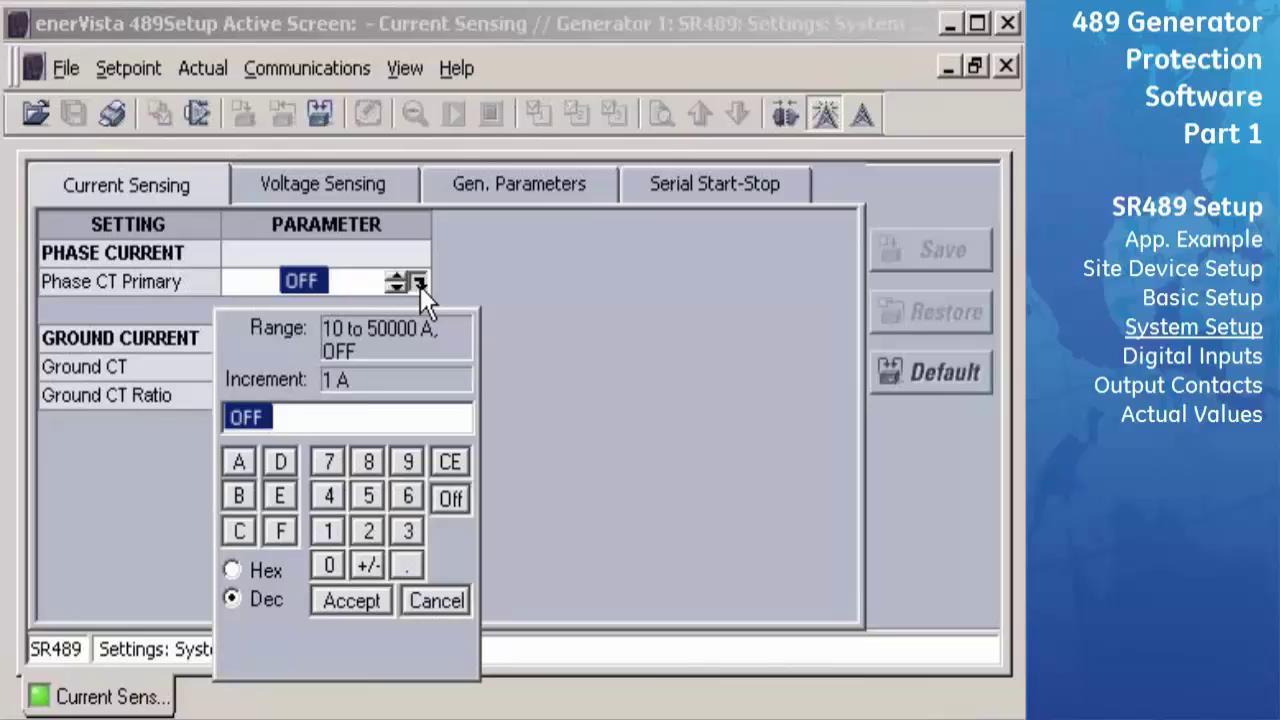
click(328, 530)
click(366, 529)
click(330, 567)
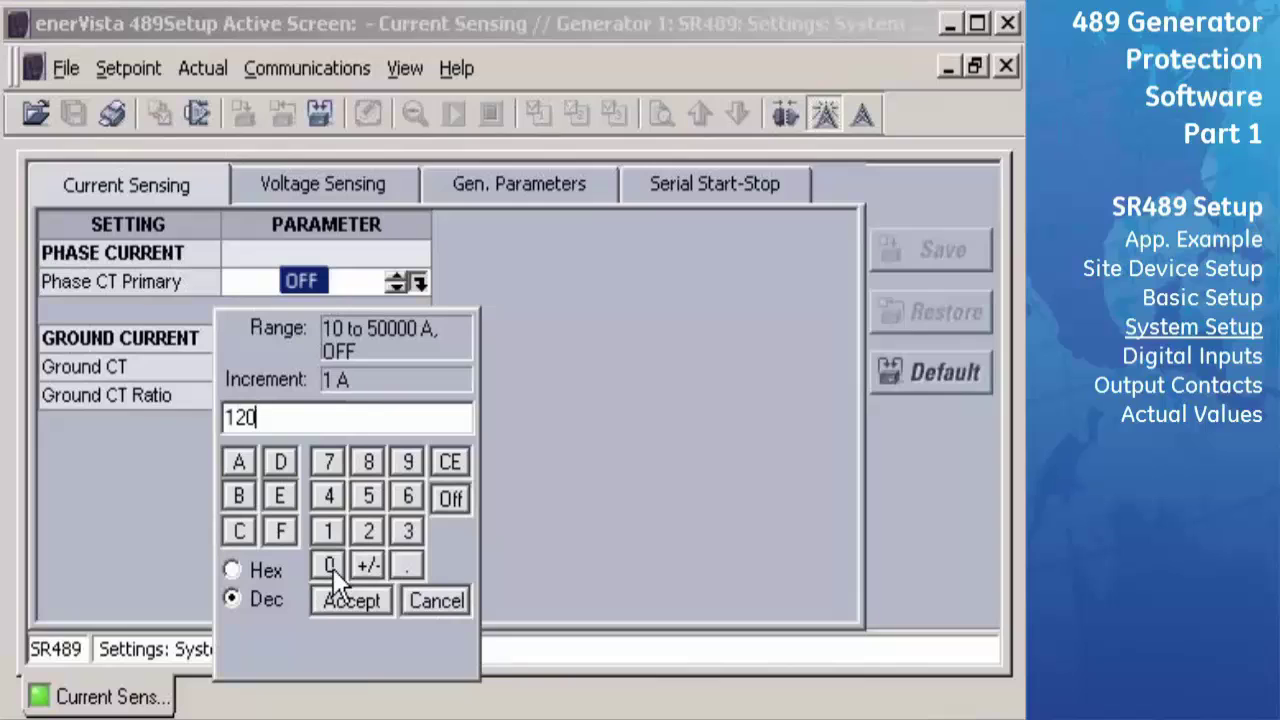
click(333, 572)
click(336, 575)
click(356, 602)
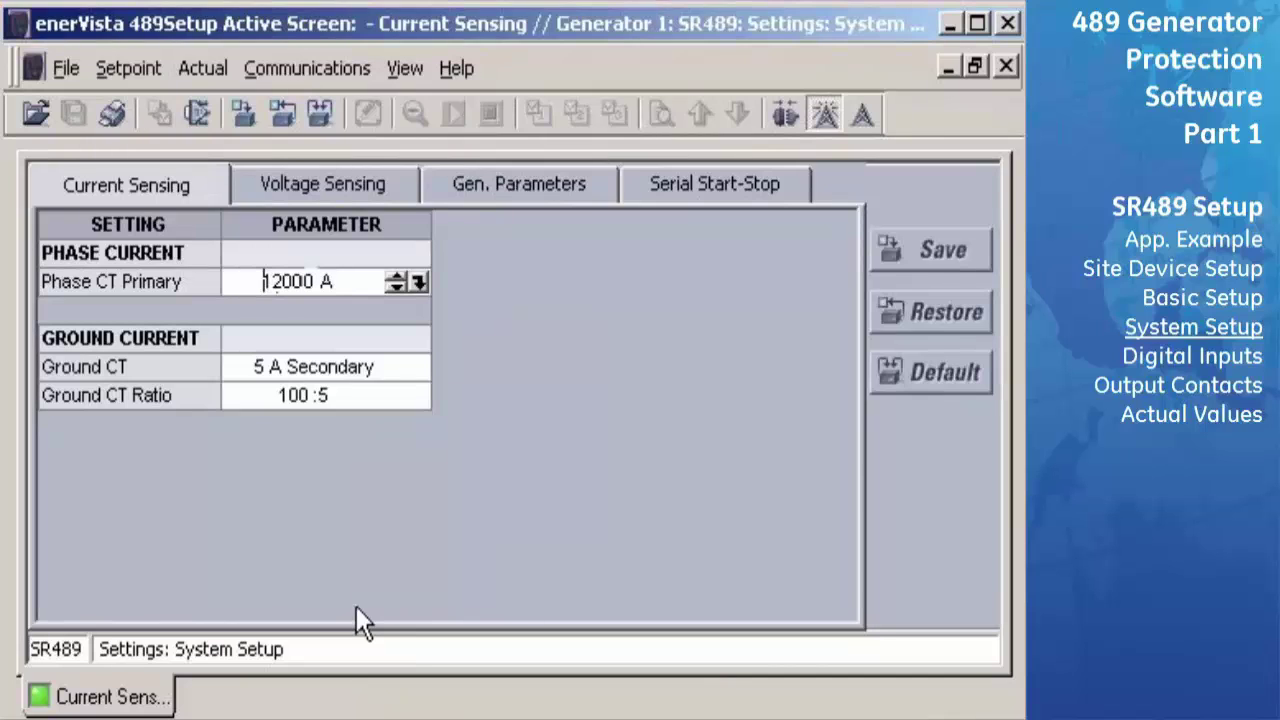
- Set the ground CT to 50:0.025 CT and save the current sensing settings
click(417, 368)
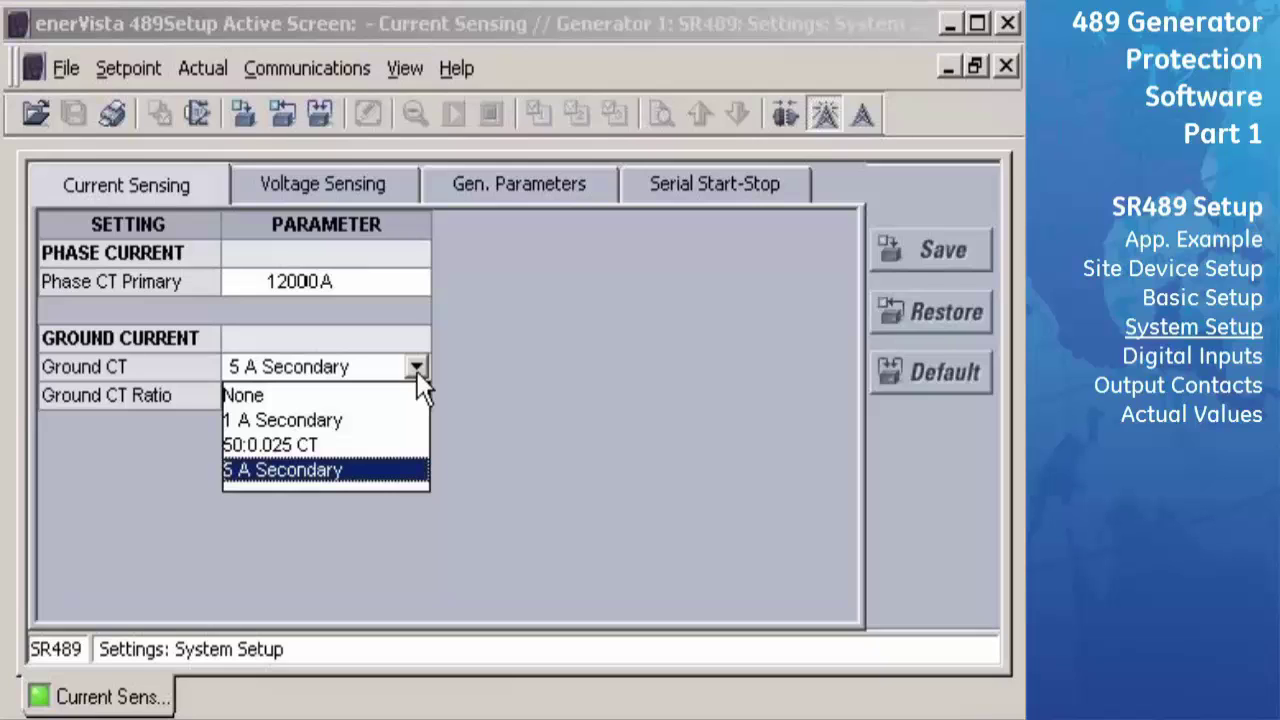
click(395, 445)
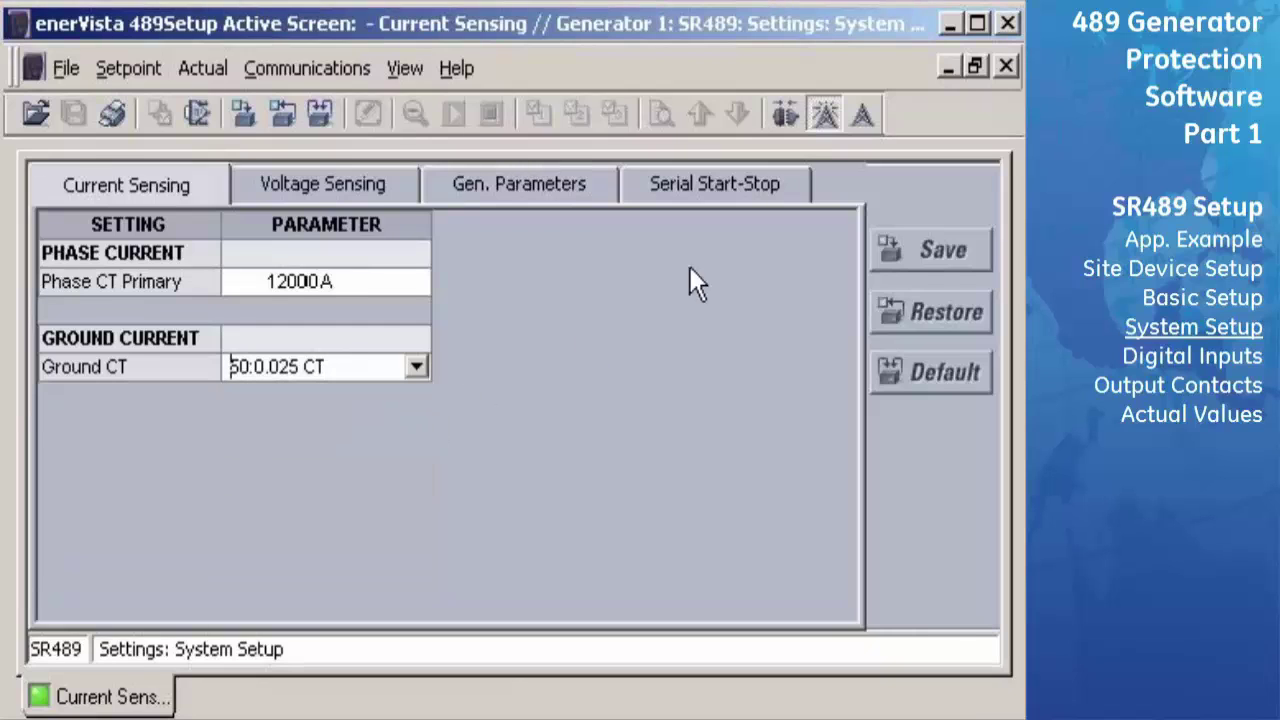
click(974, 248)
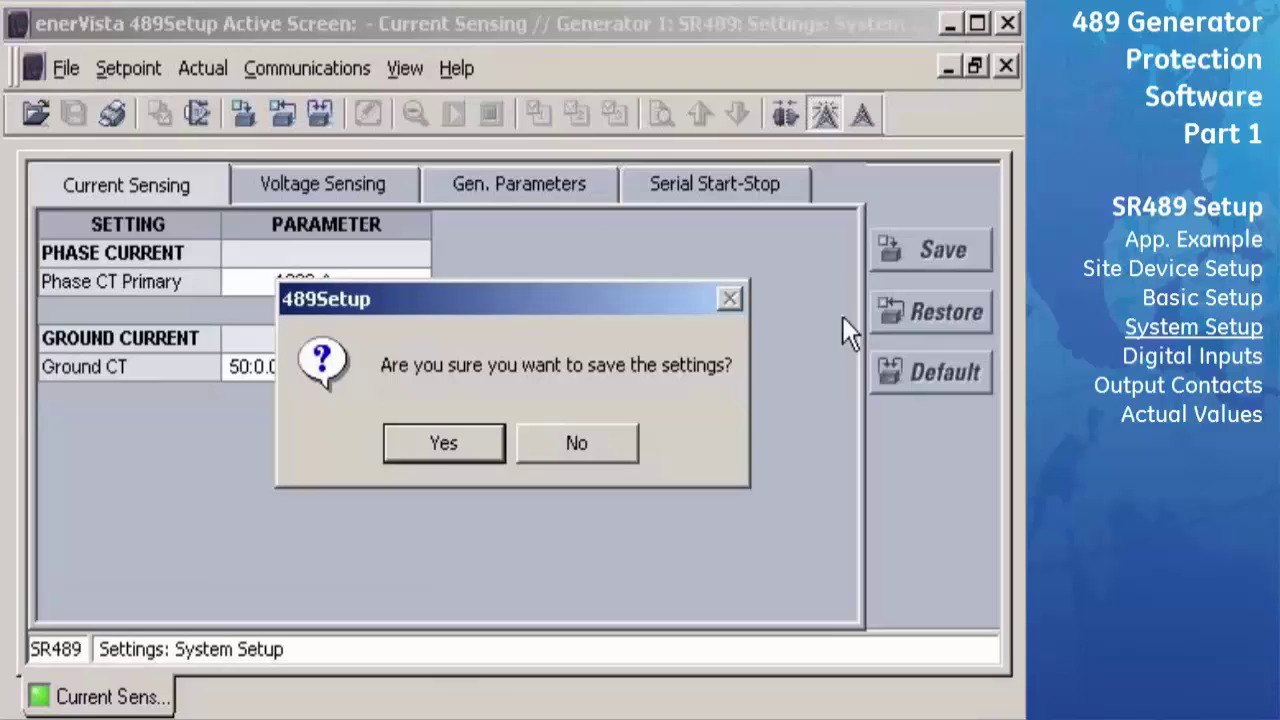
click(445, 445)
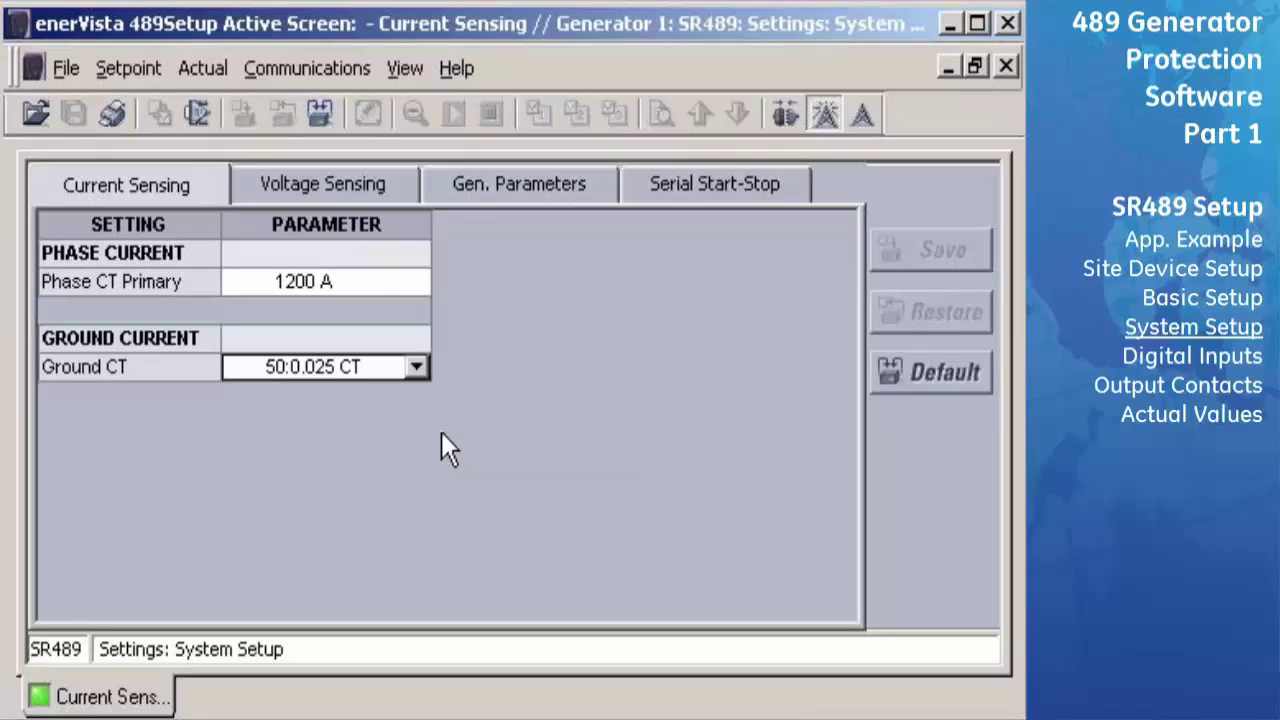
- Set the VT connection type to Wye in the voltage sensing settings
click(403, 186)
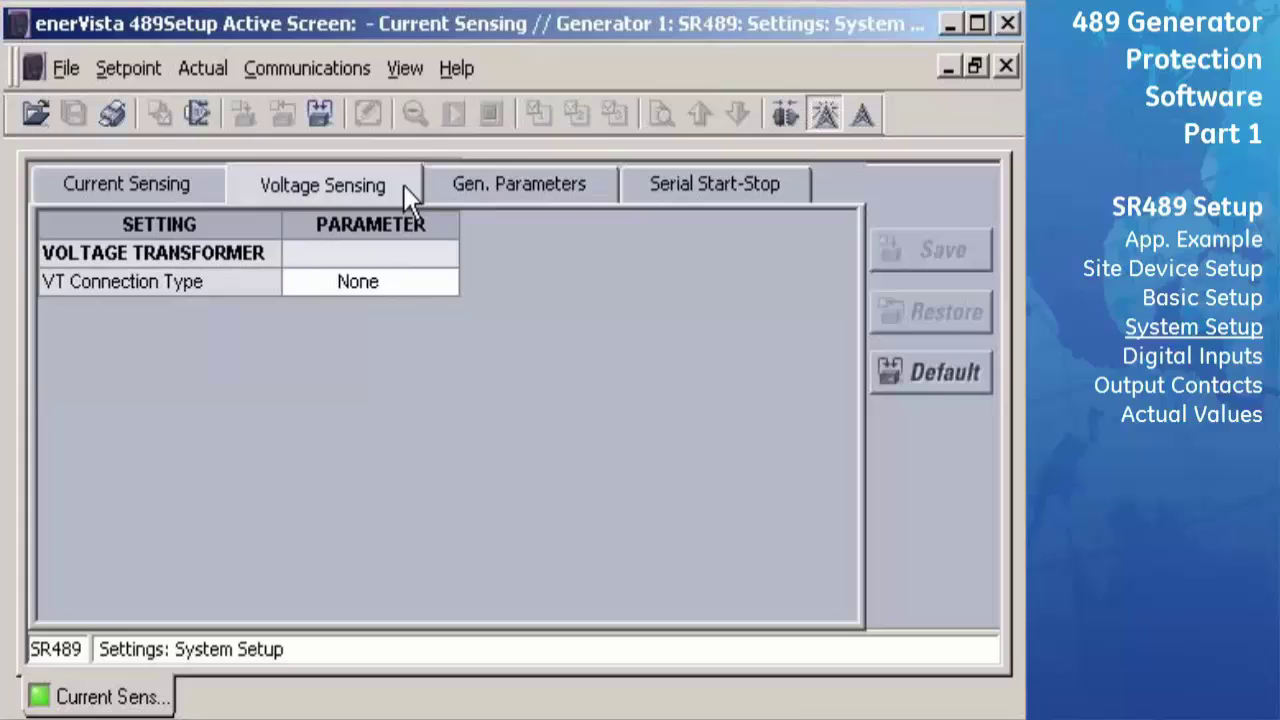
click(449, 282)
click(449, 282)
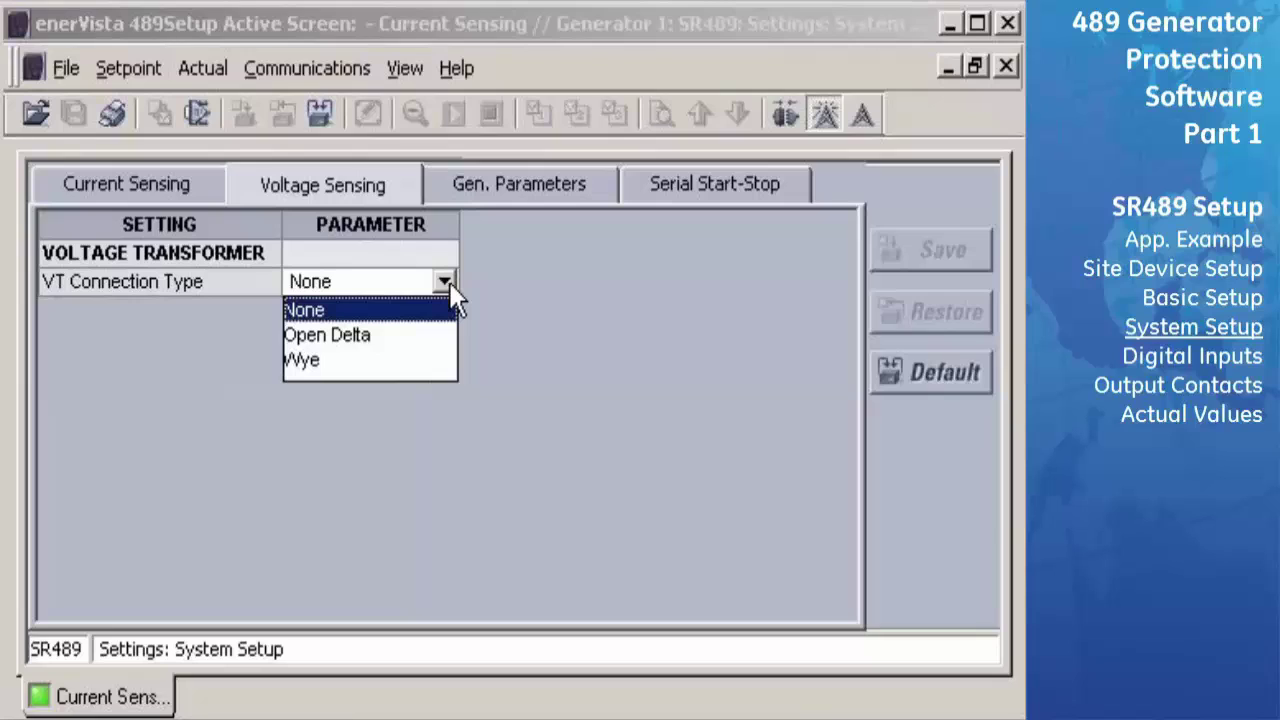
click(420, 360)
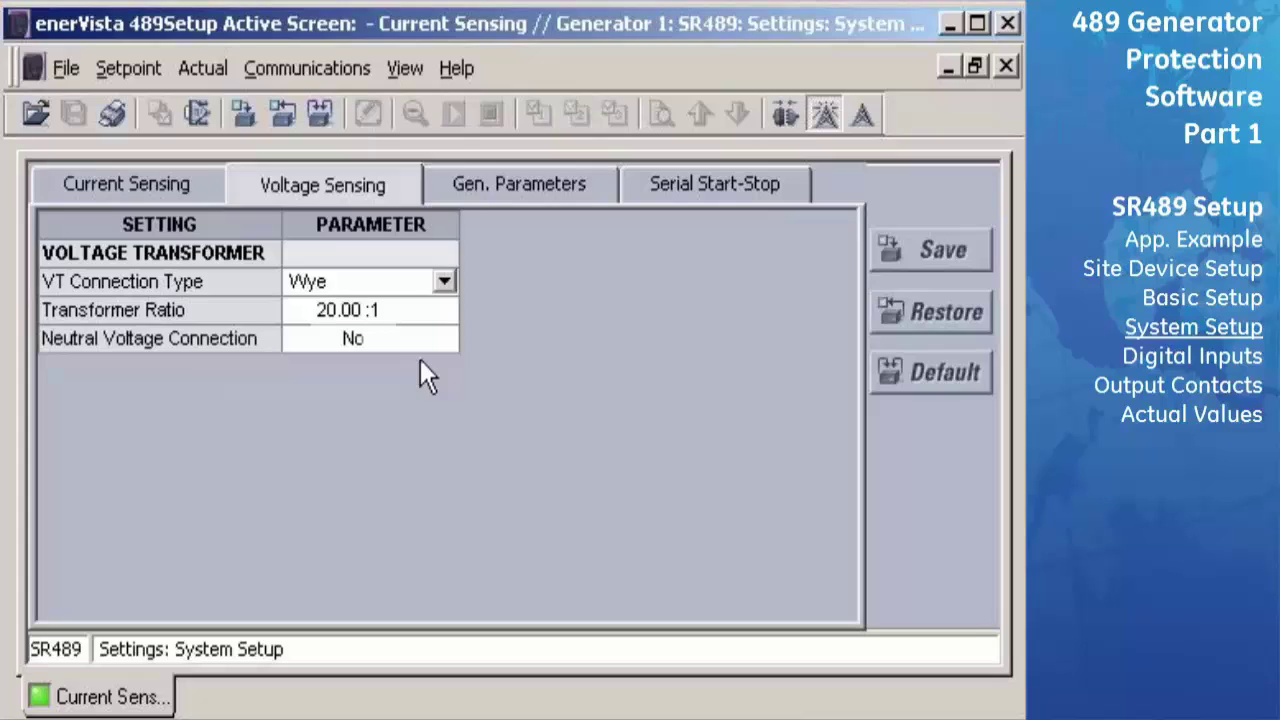
- Set the voltage transformer ratio to 150:1
click(445, 310)
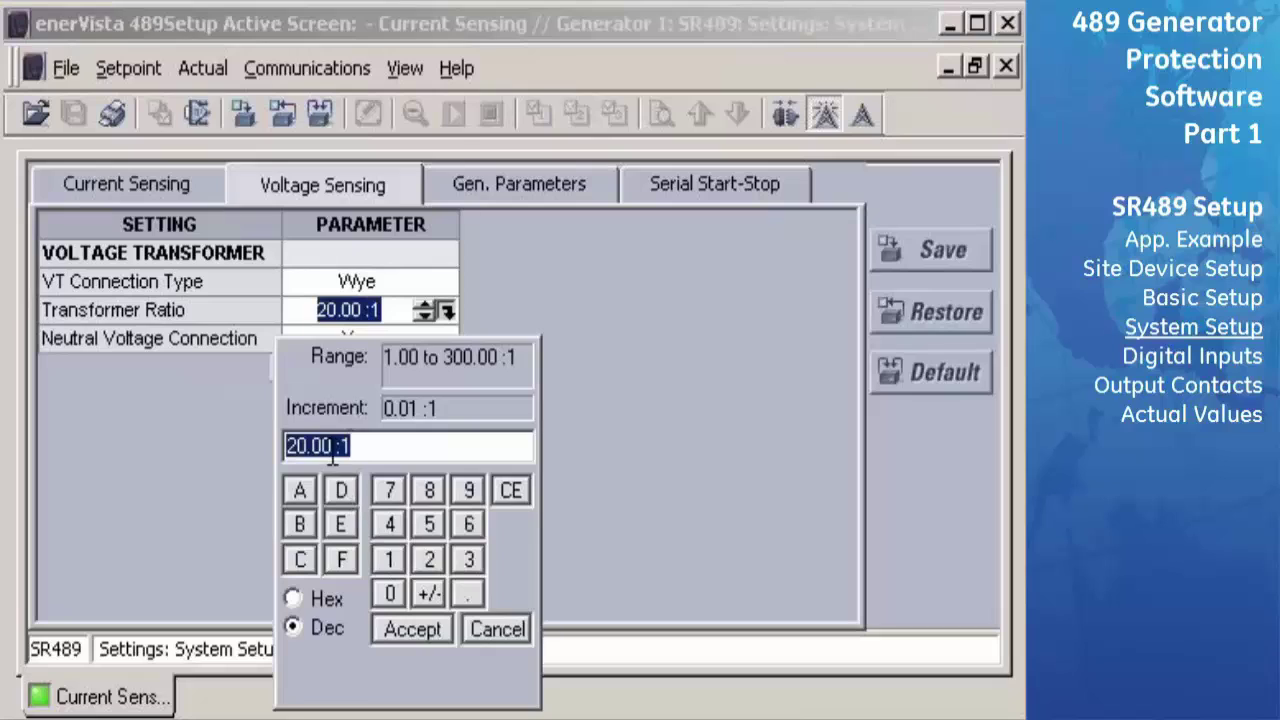
drag(333, 446, 284, 452)
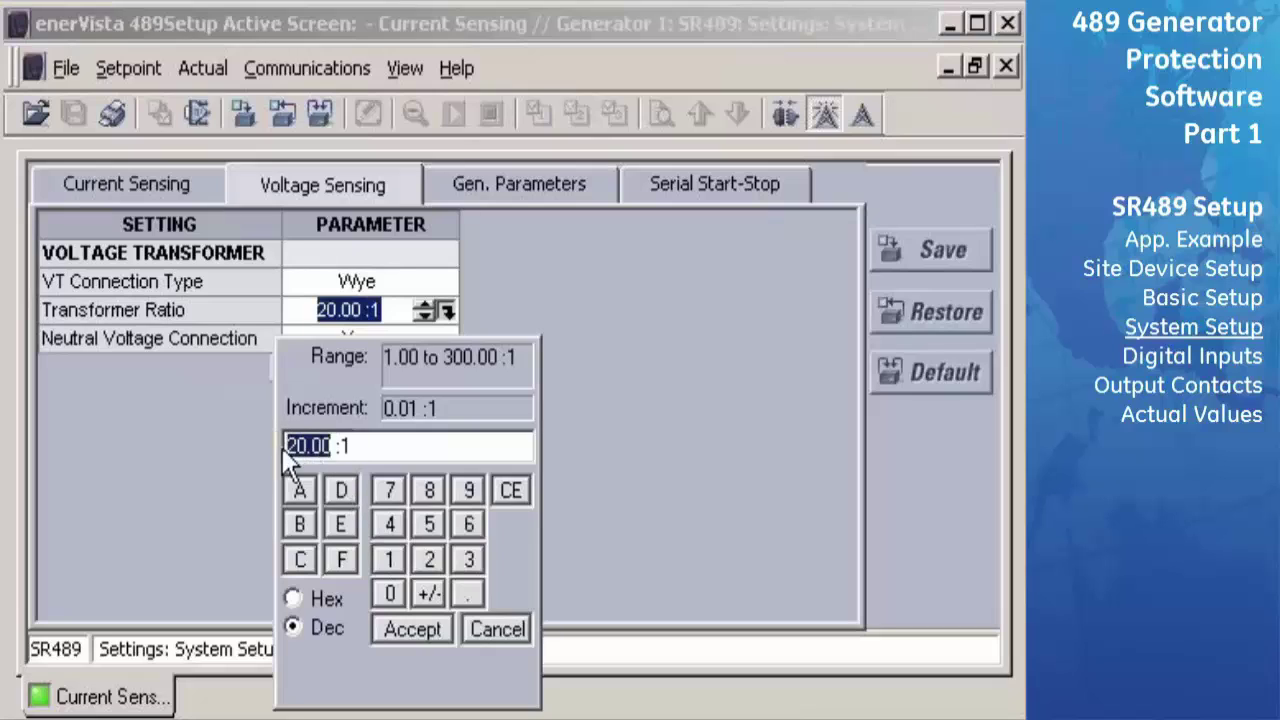
click(389, 559)
click(429, 524)
click(389, 596)
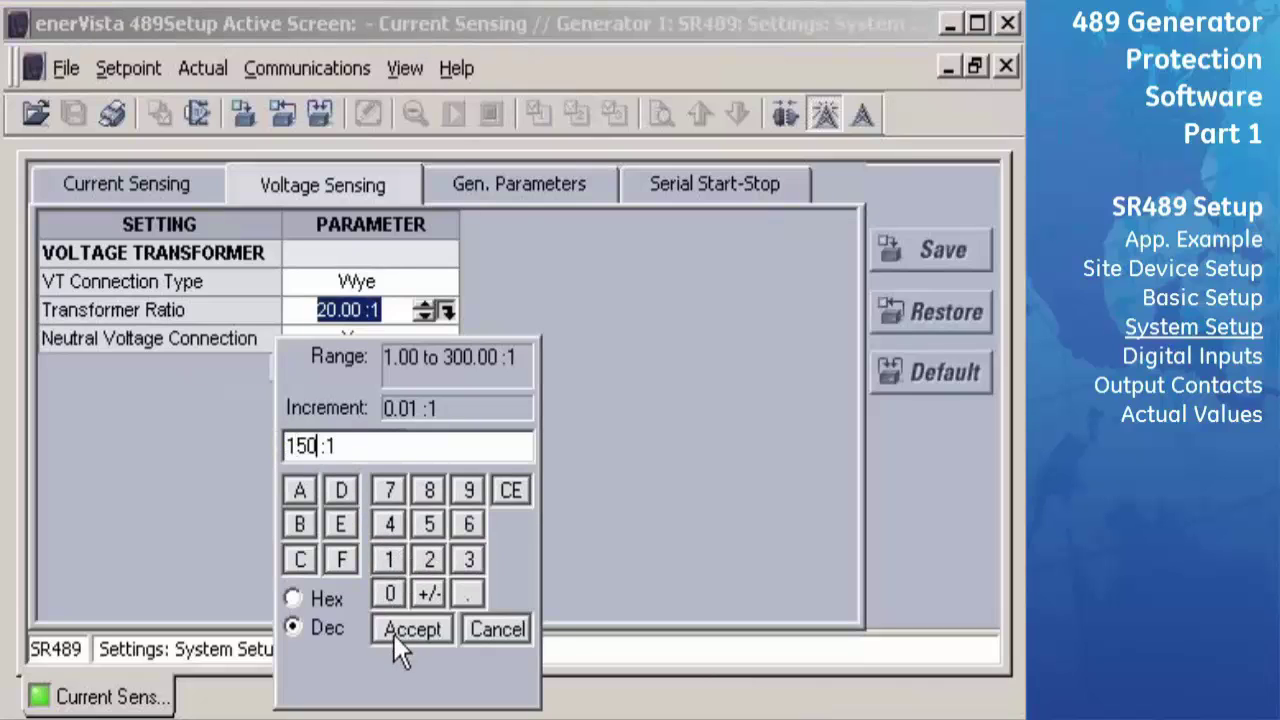
click(395, 630)
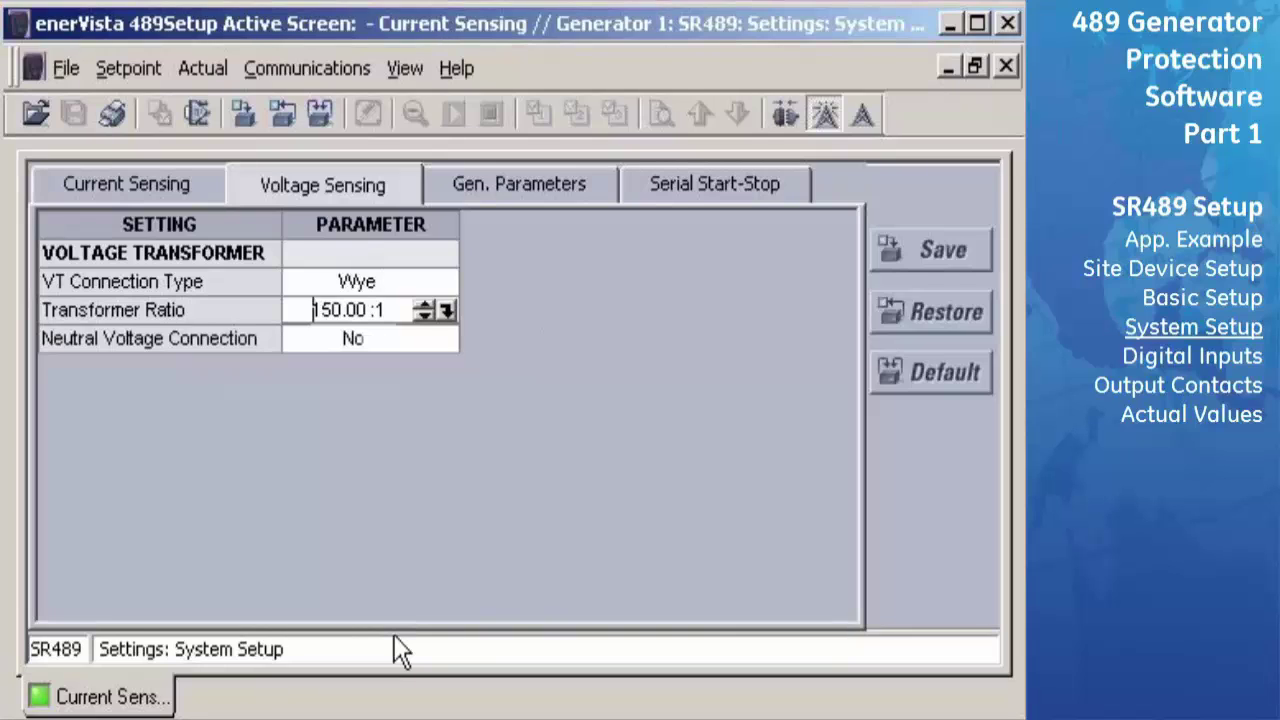
- Enable the neutral voltage connection and set the neutral VT ratio to 60:1
click(443, 339)
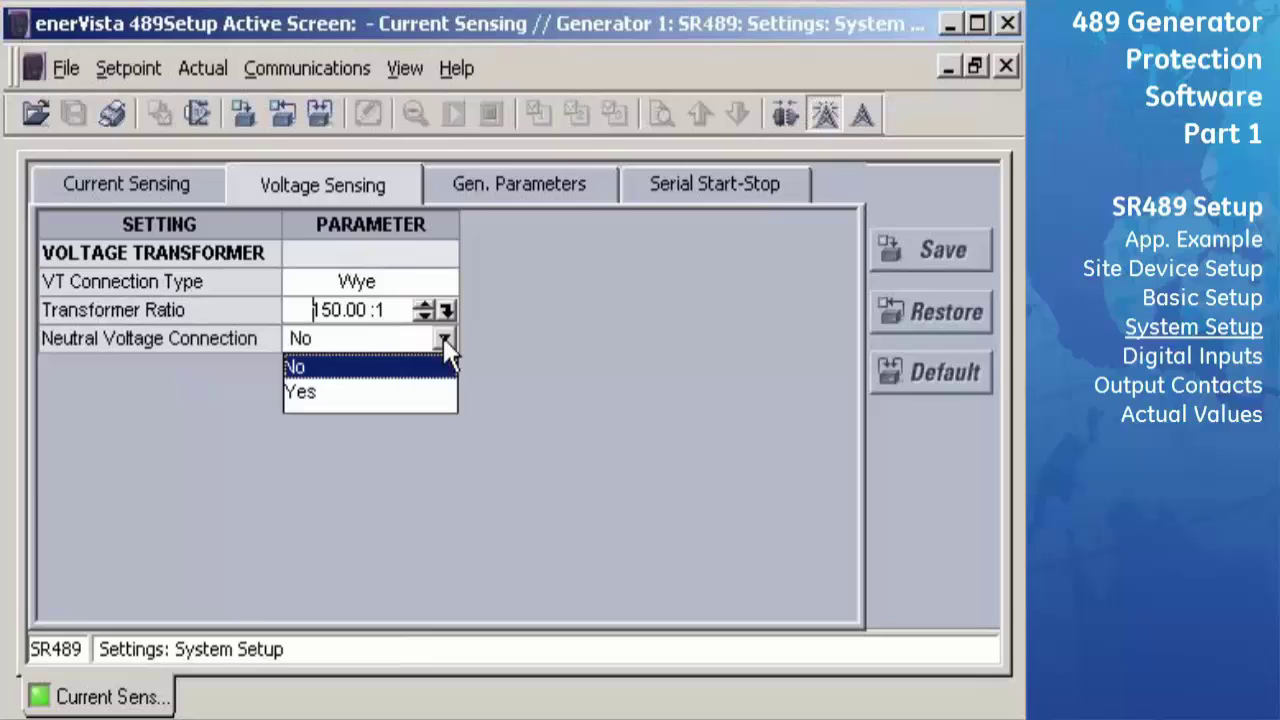
click(443, 392)
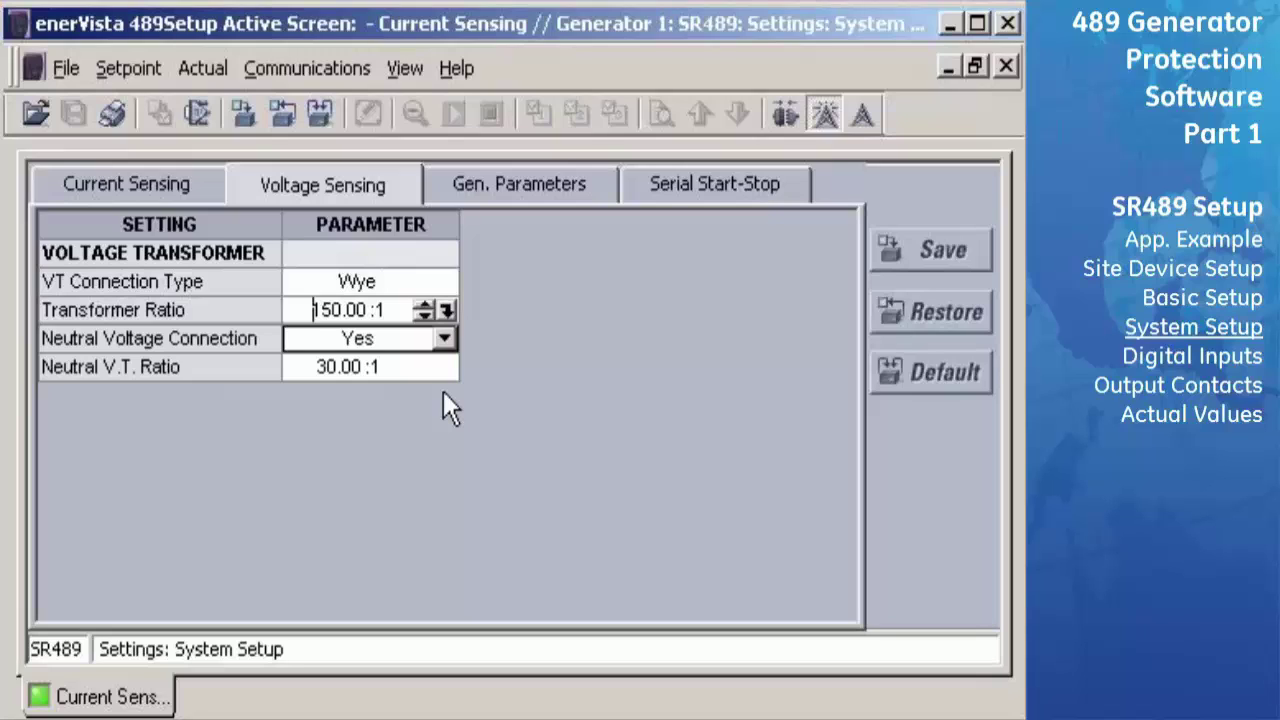
click(445, 365)
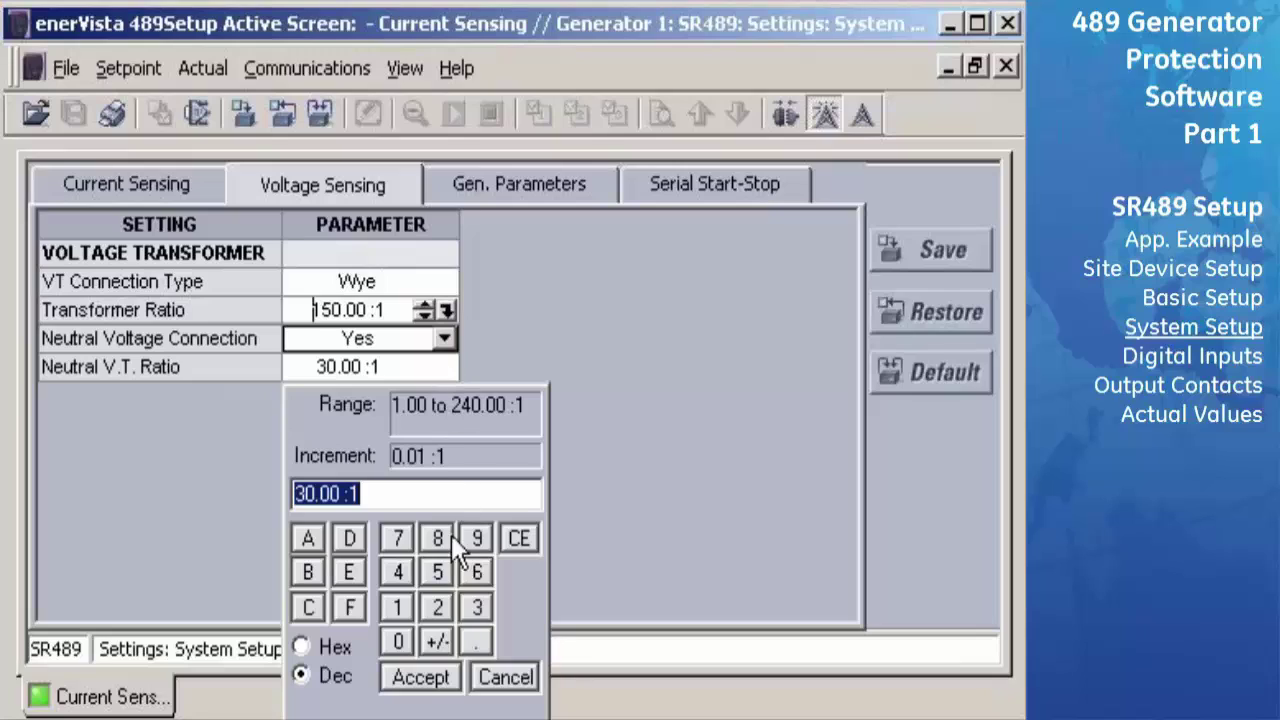
text(60)
click(454, 675)
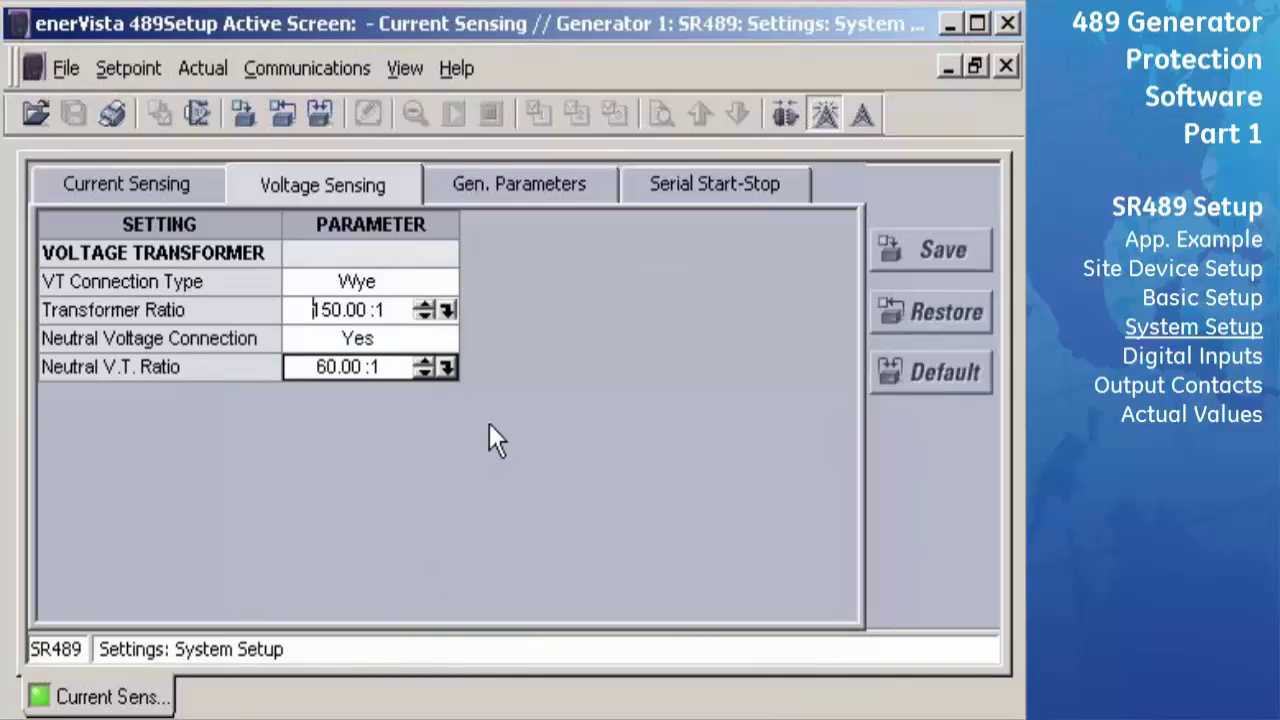
- Set the generator rated MVA to 322 MVA in the generator parameters
click(610, 190)
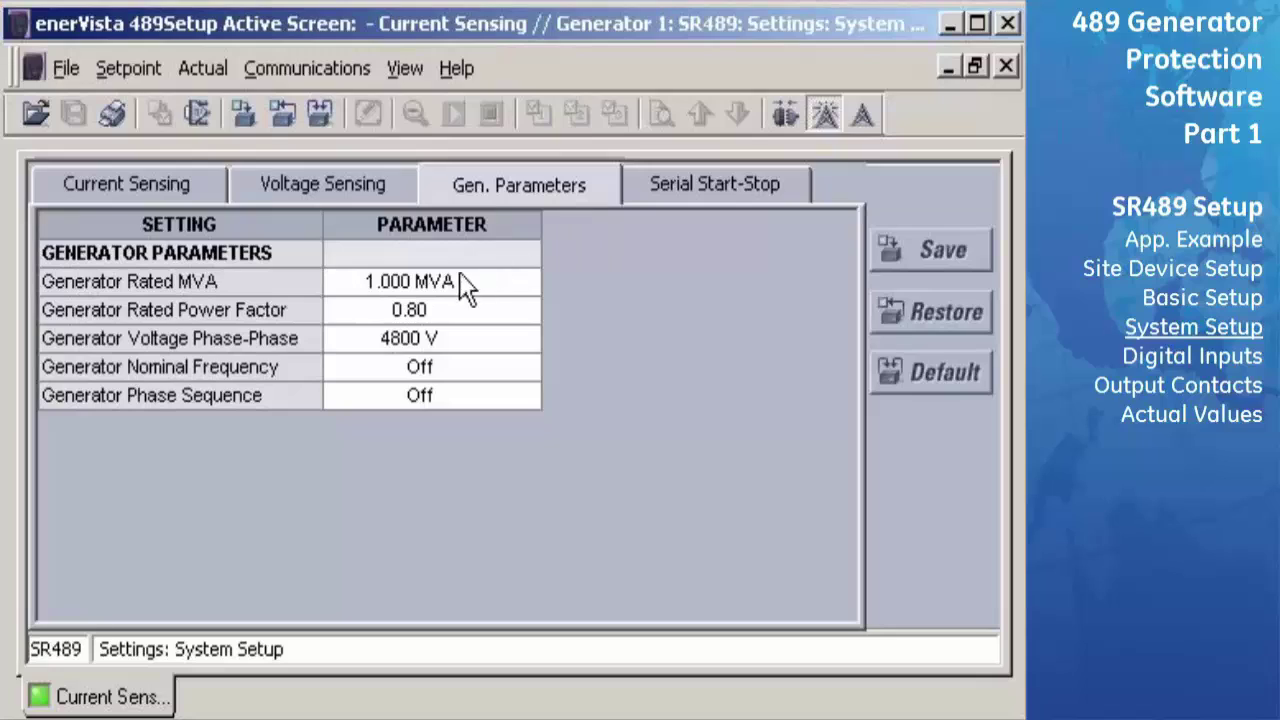
click(528, 286)
click(528, 283)
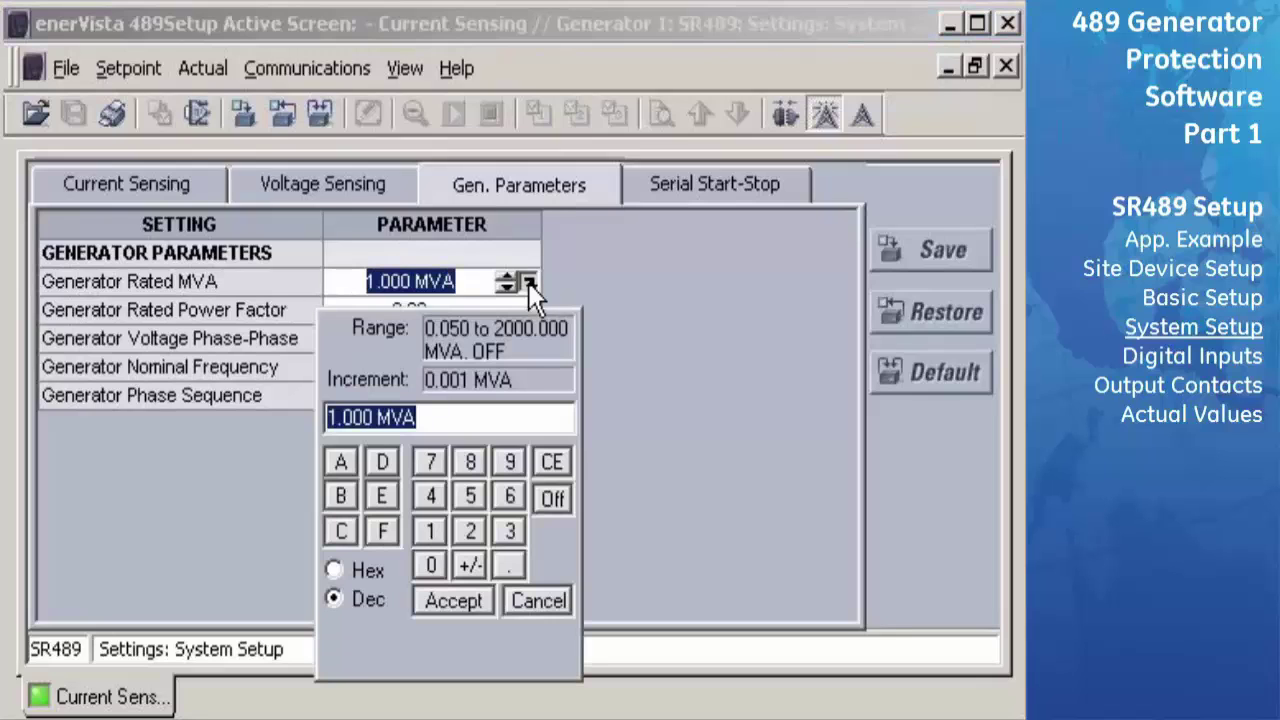
click(512, 527)
click(474, 529)
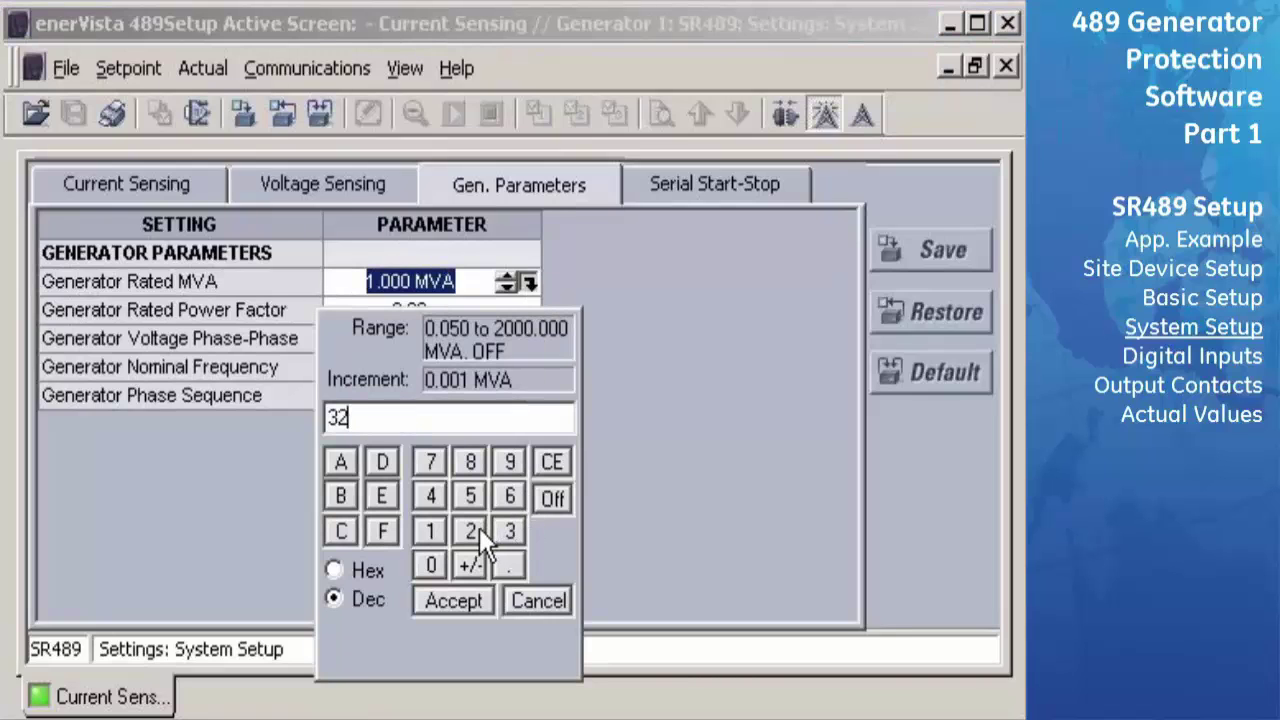
click(477, 533)
click(459, 598)
- Set the generator rated power factor to 0.90 in the generator parameters
click(528, 311)
click(528, 311)
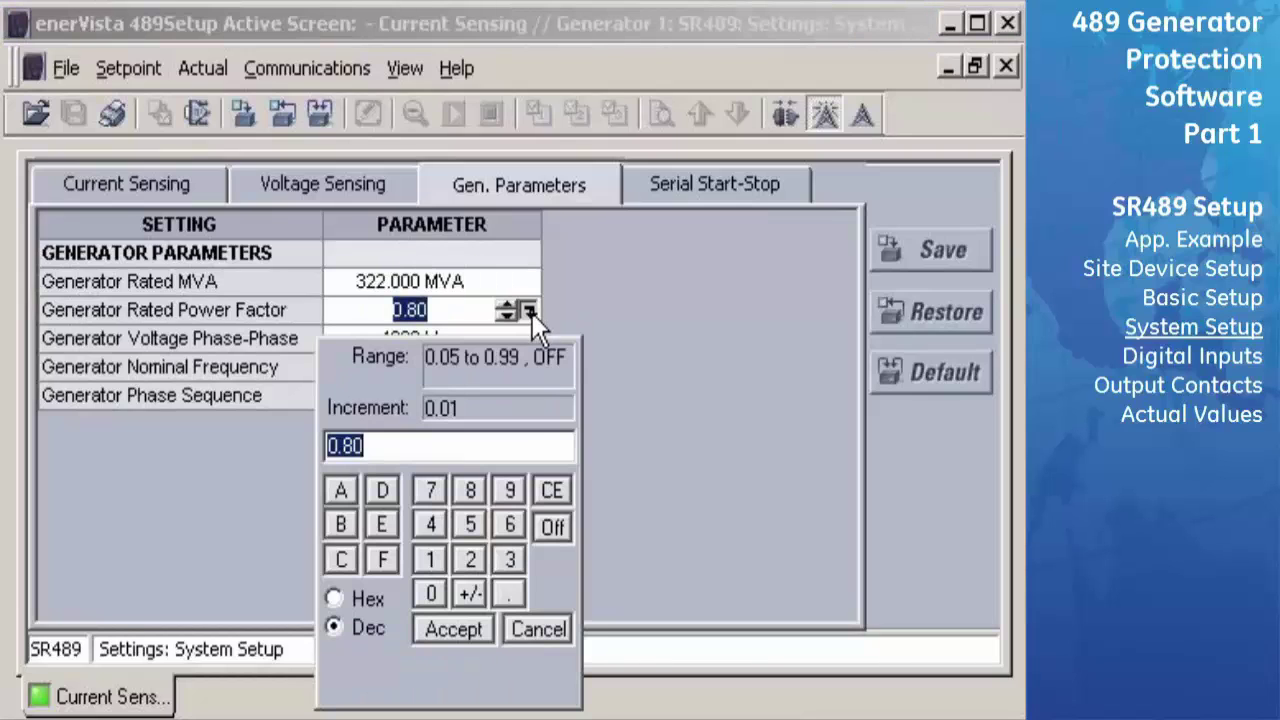
click(431, 594)
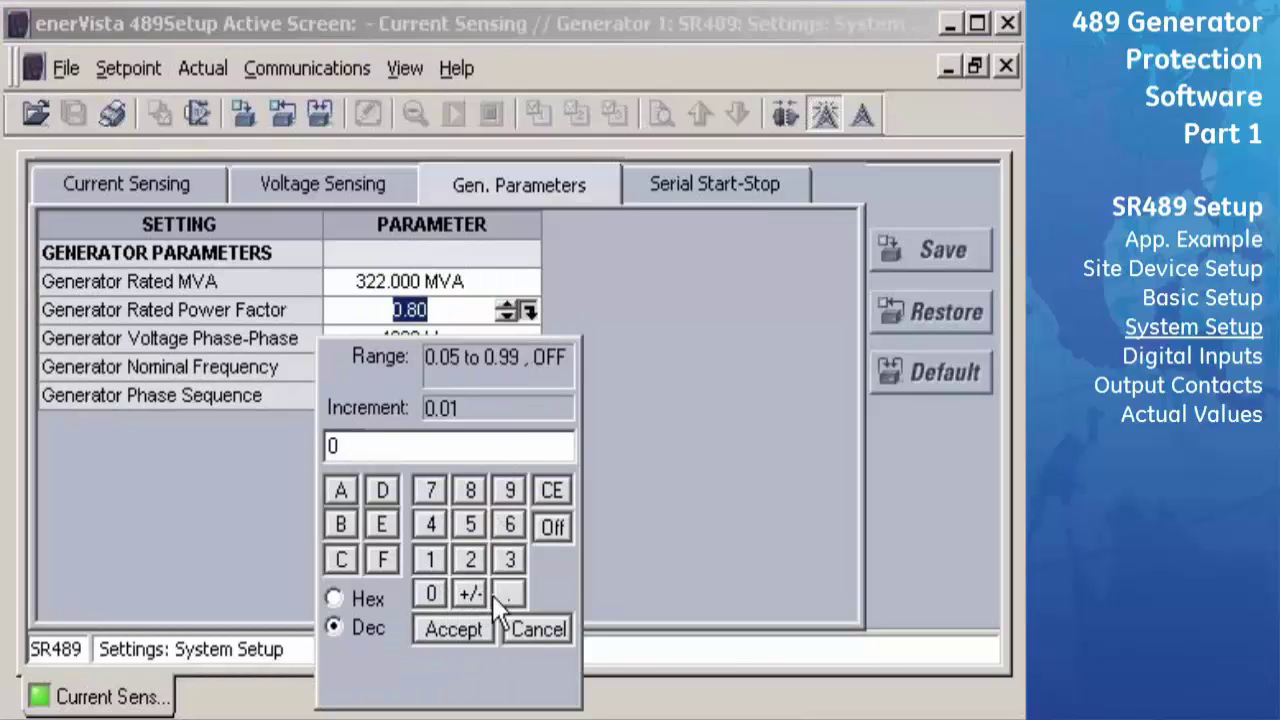
click(509, 594)
text(9)
click(455, 626)
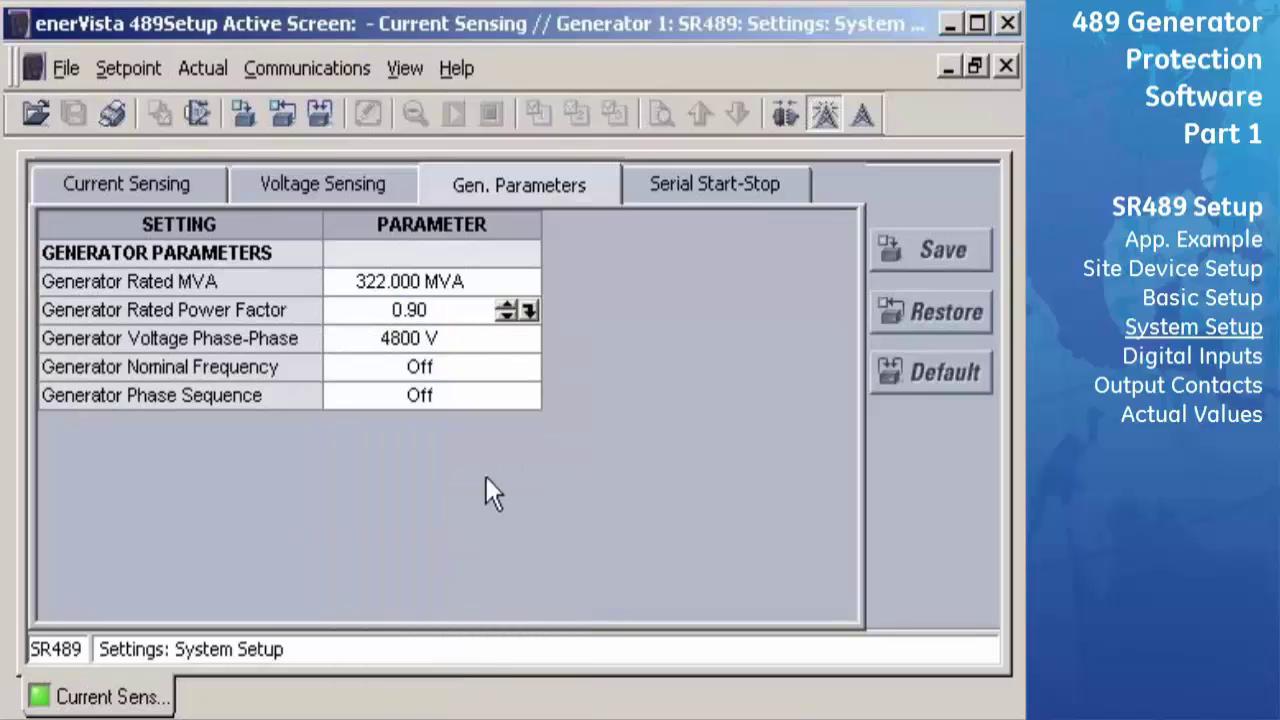
- Set the generator phase-to-phase voltage to 18000 V
click(530, 338)
click(530, 338)
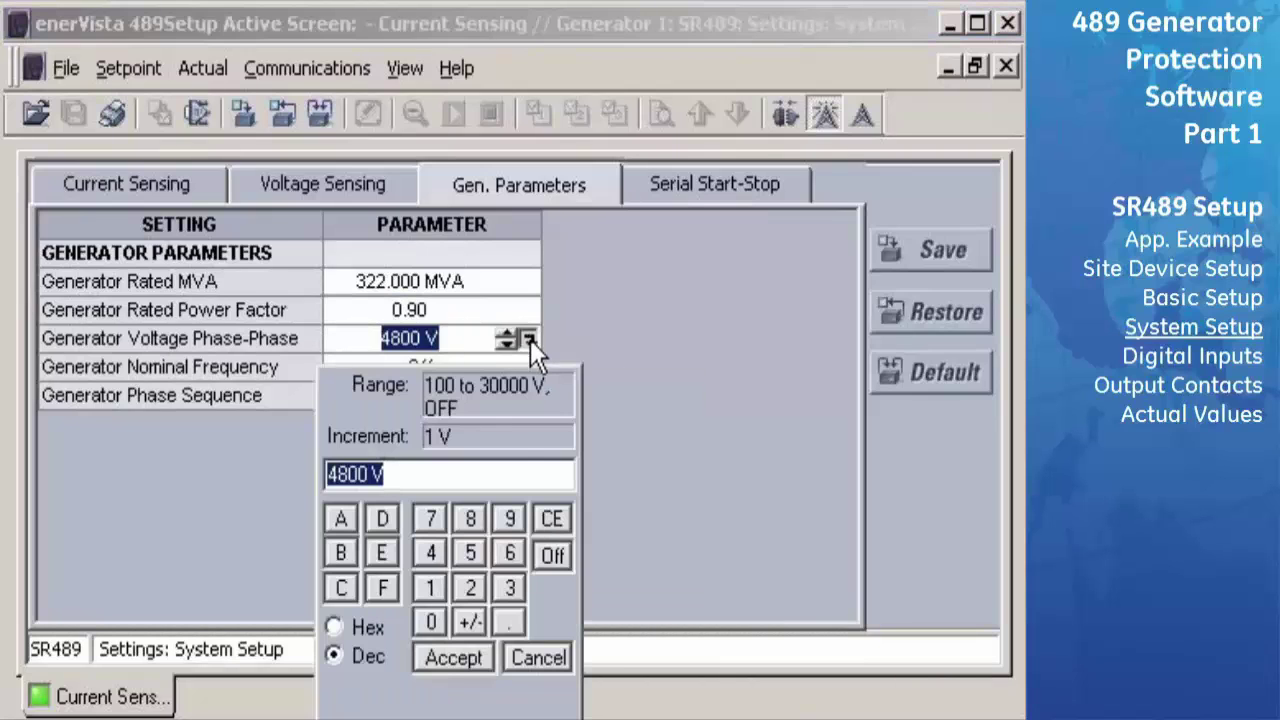
click(432, 588)
click(470, 518)
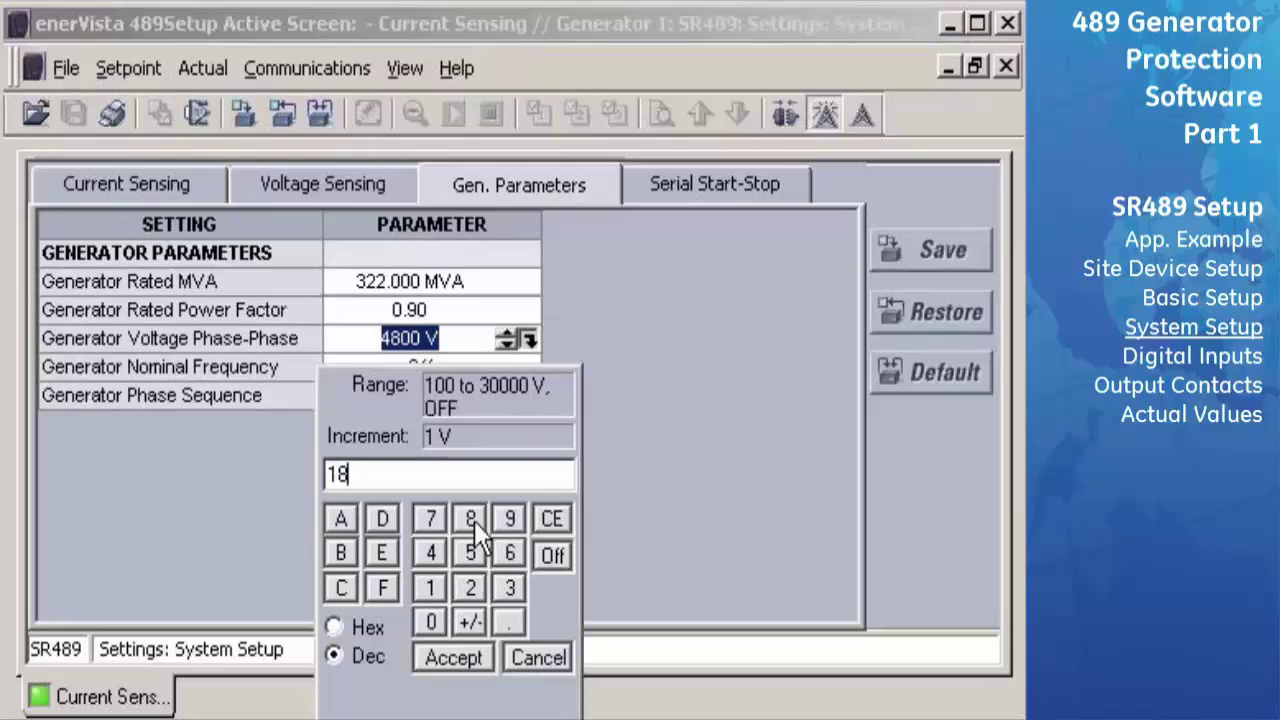
click(430, 620)
click(430, 620)
click(430, 620)
click(446, 657)
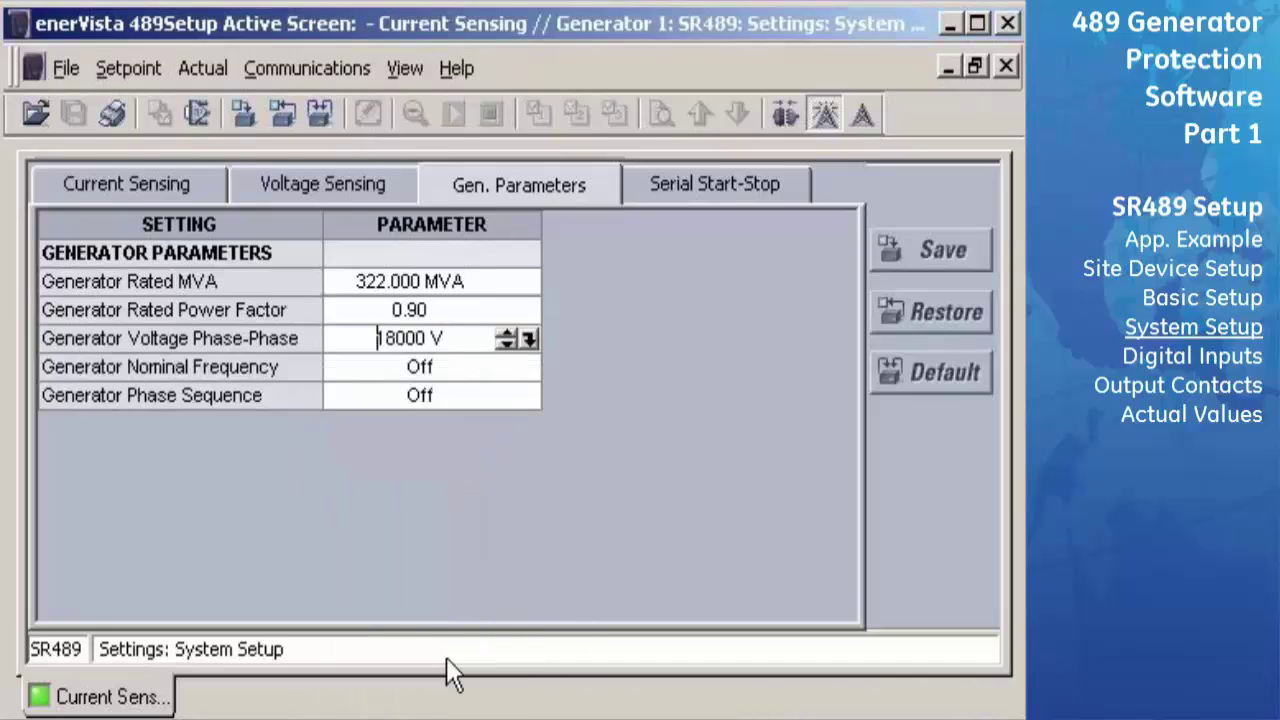
- Set the generator nominal frequency to 60 Hz and the phase sequence to ABC, saving the system setup settings
click(534, 366)
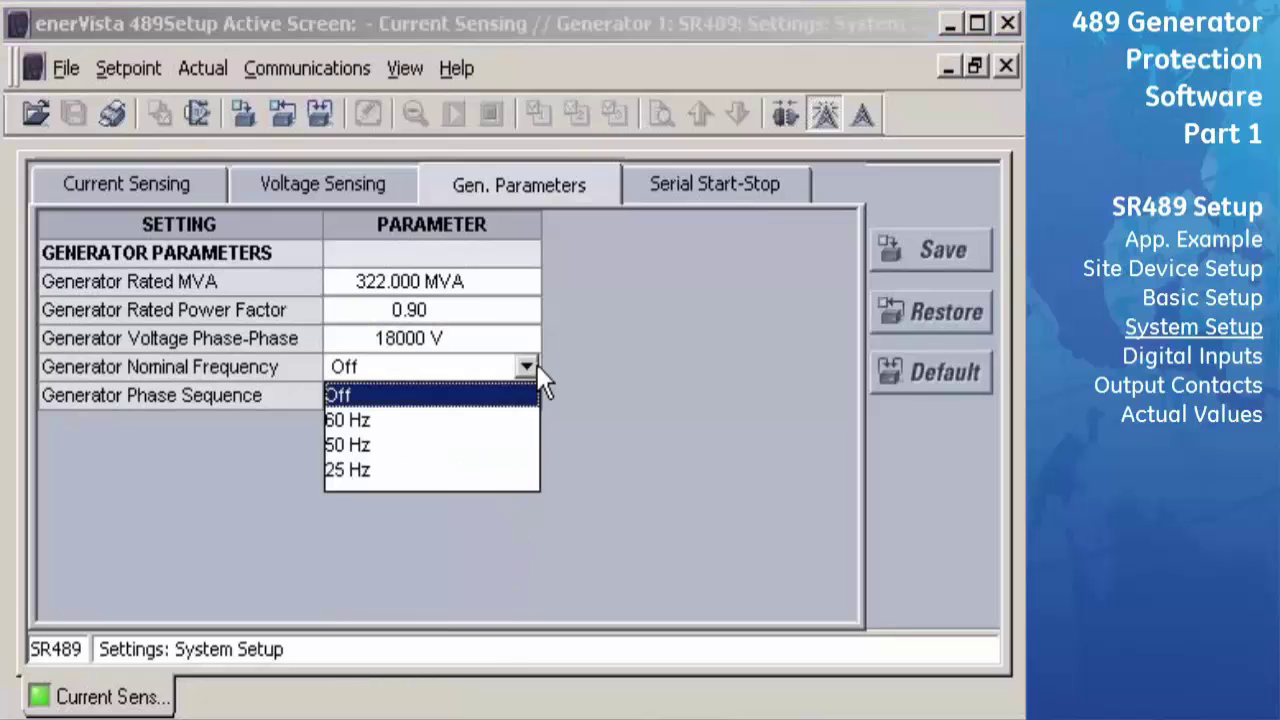
click(508, 420)
click(527, 396)
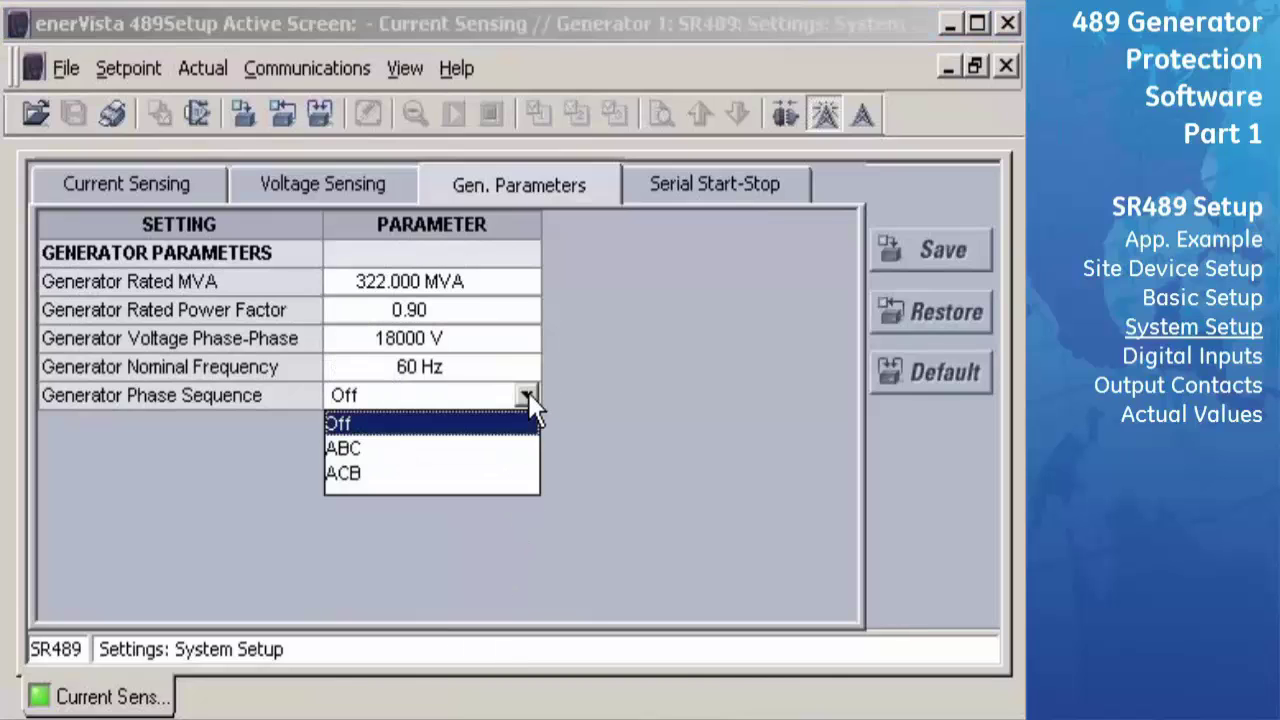
click(492, 442)
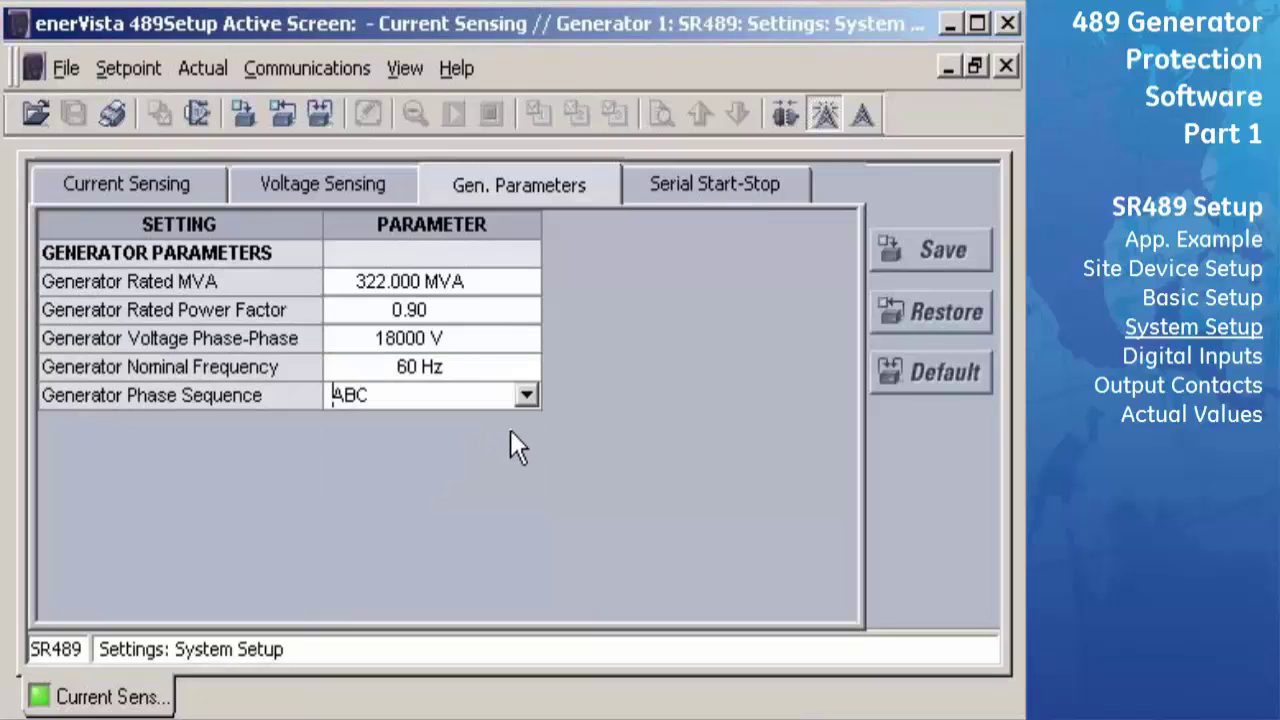
click(903, 263)
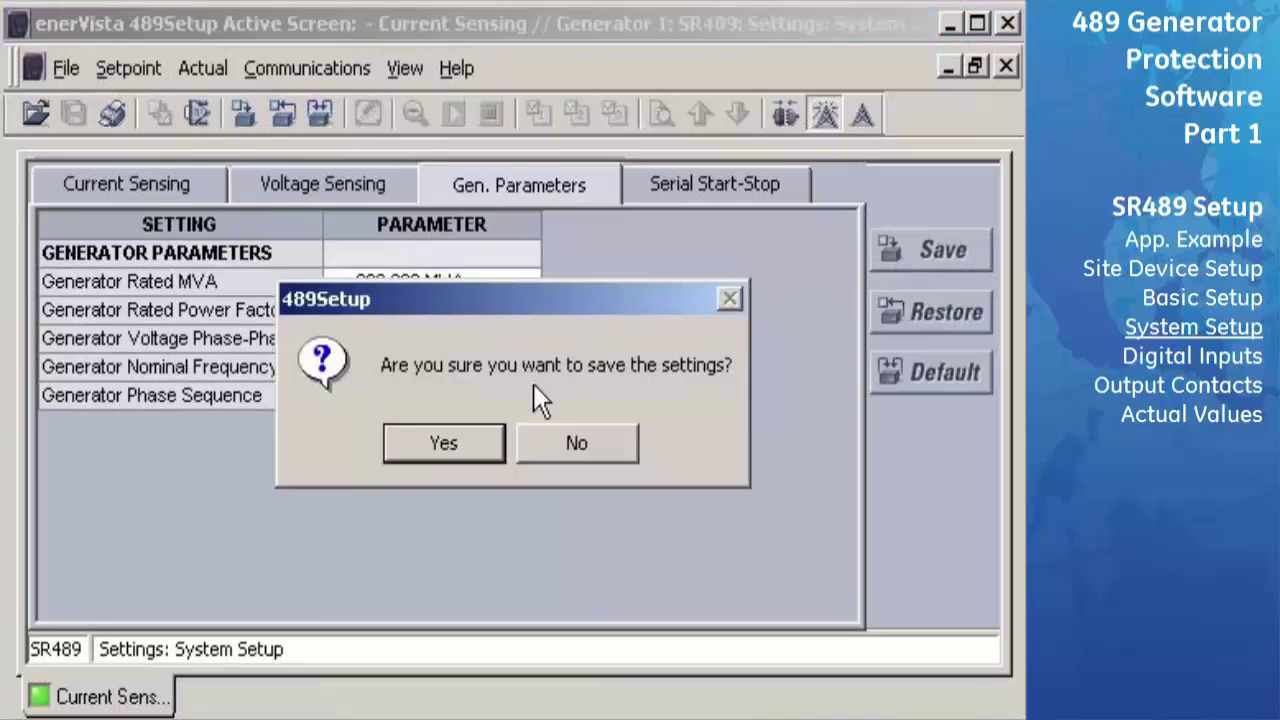
click(494, 450)
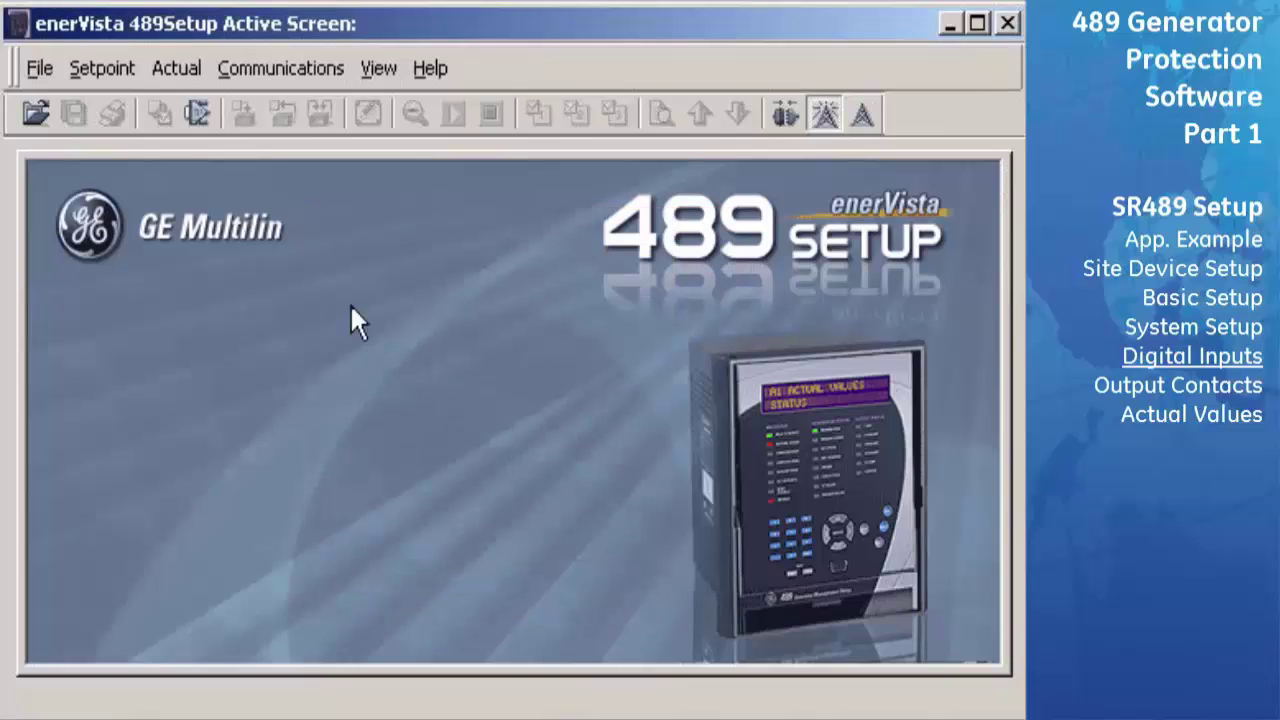
- Review the breaker status setting of the digital inputs and its available auxiliary contact options, leaving Breaker Auxiliary a selected
click(104, 68)
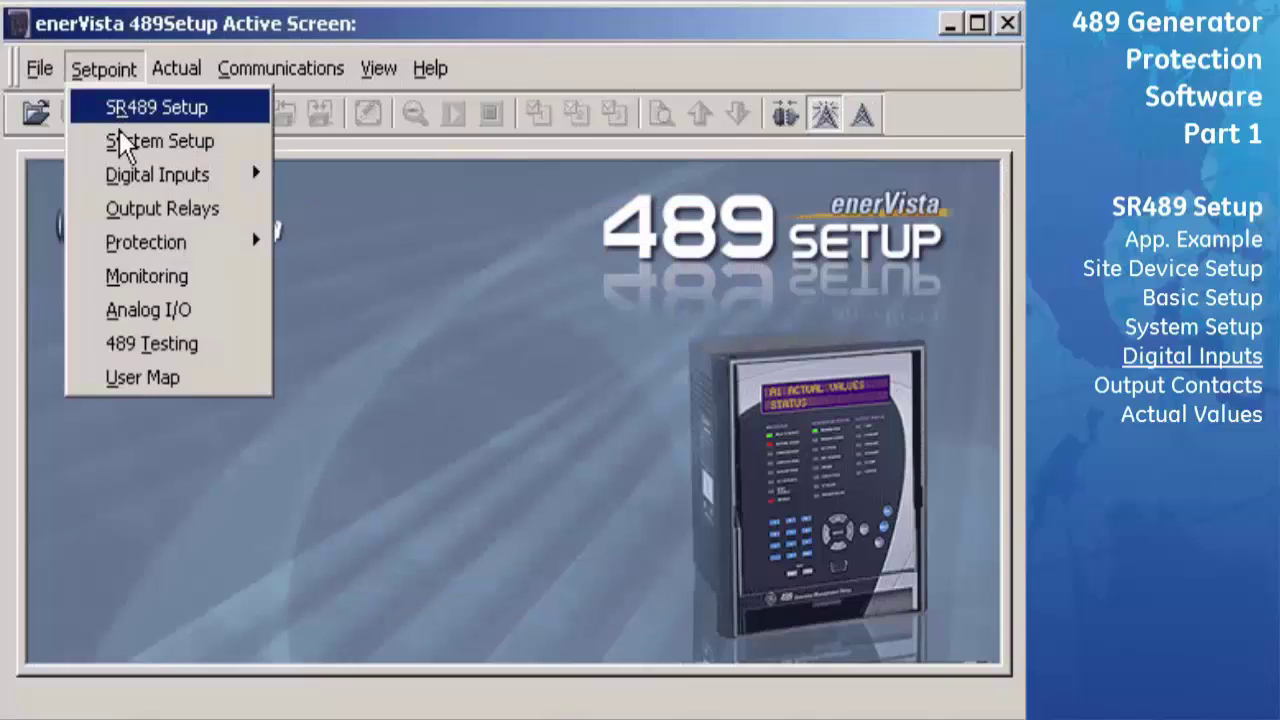
mouse_move(122, 182)
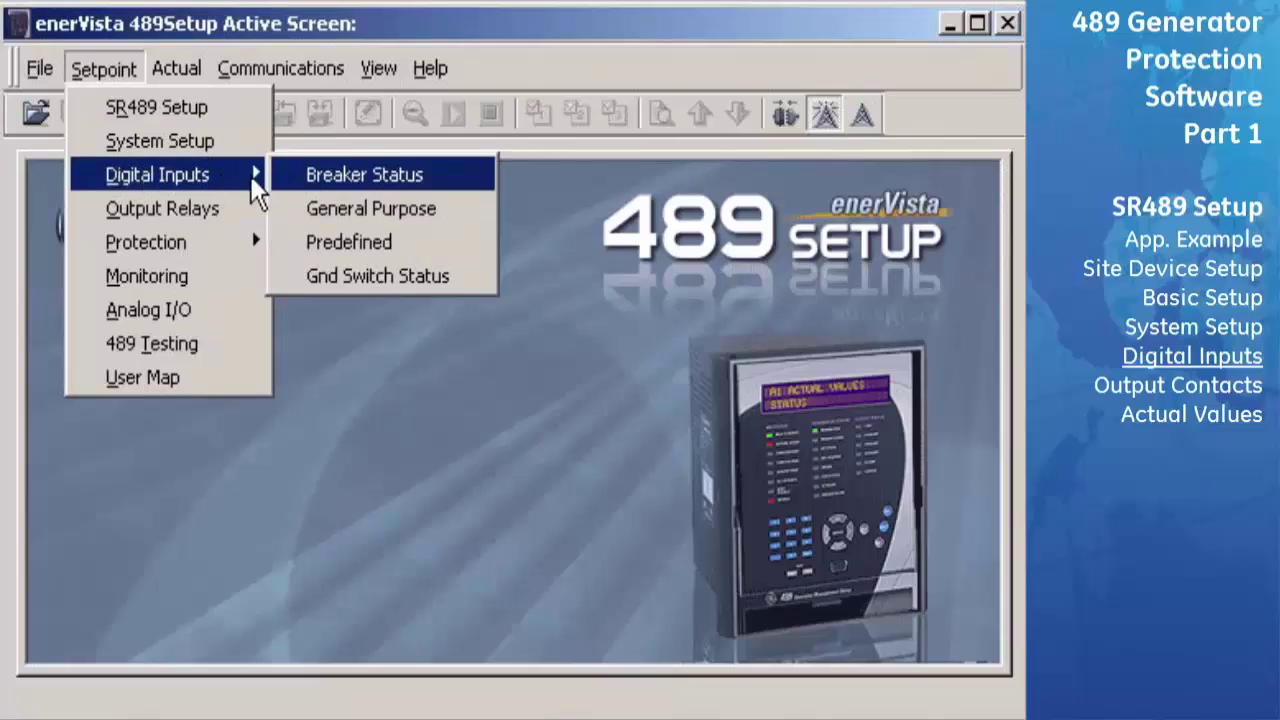
click(286, 174)
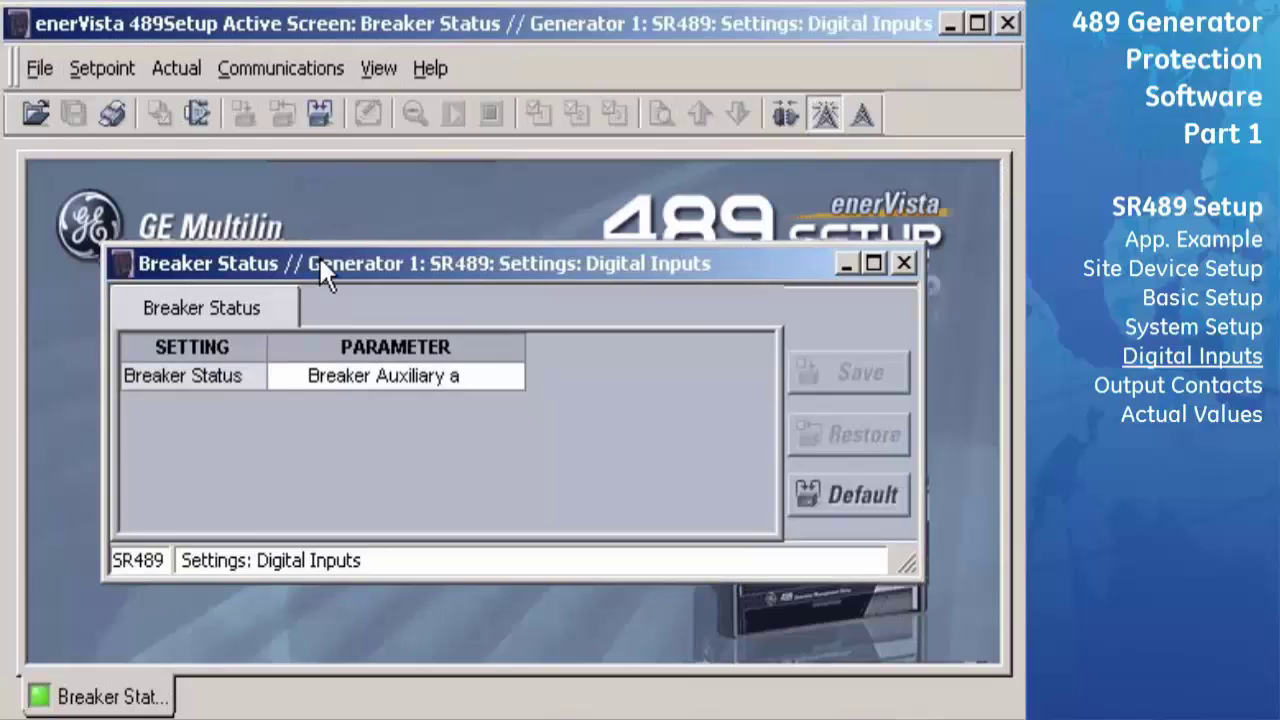
double_click(319, 257)
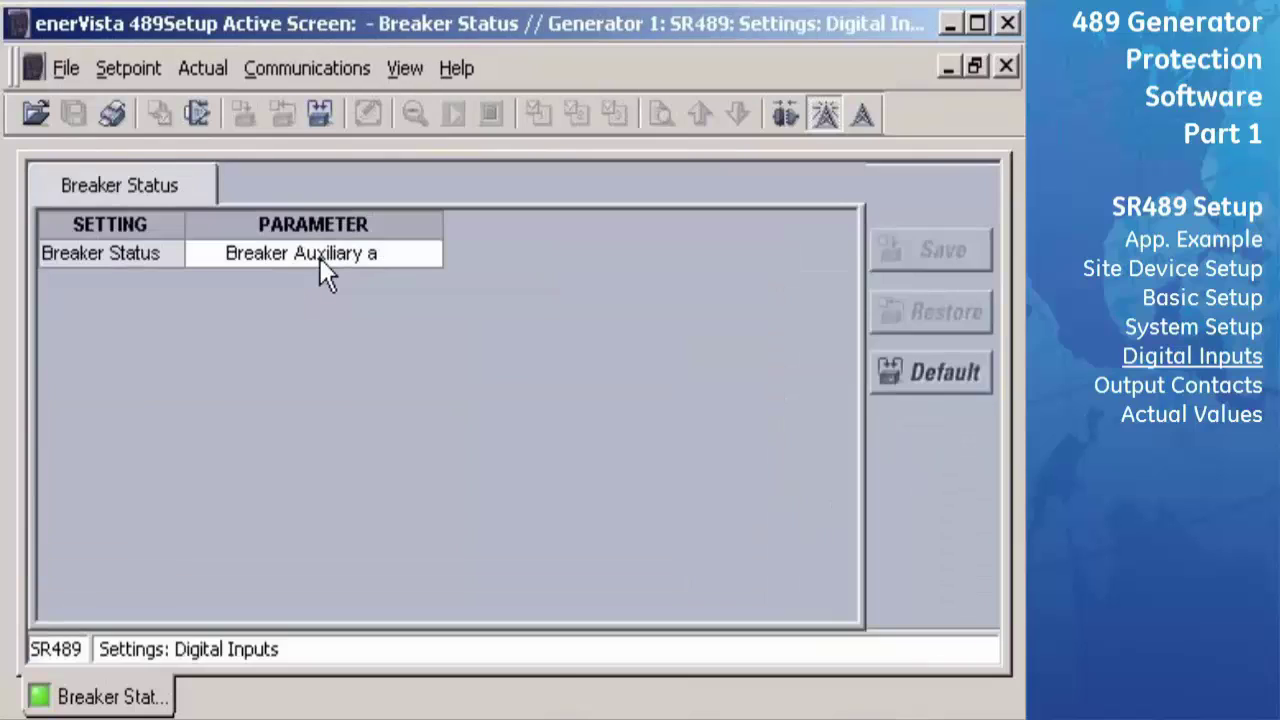
click(431, 253)
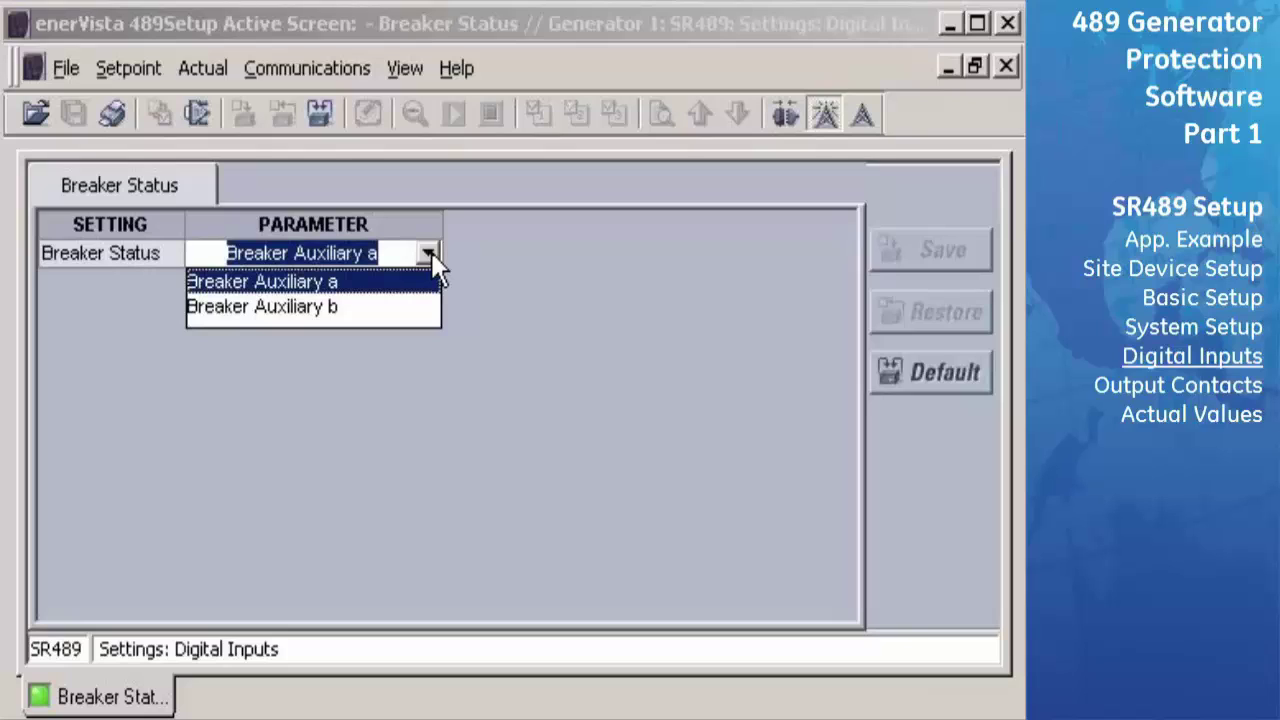
click(431, 252)
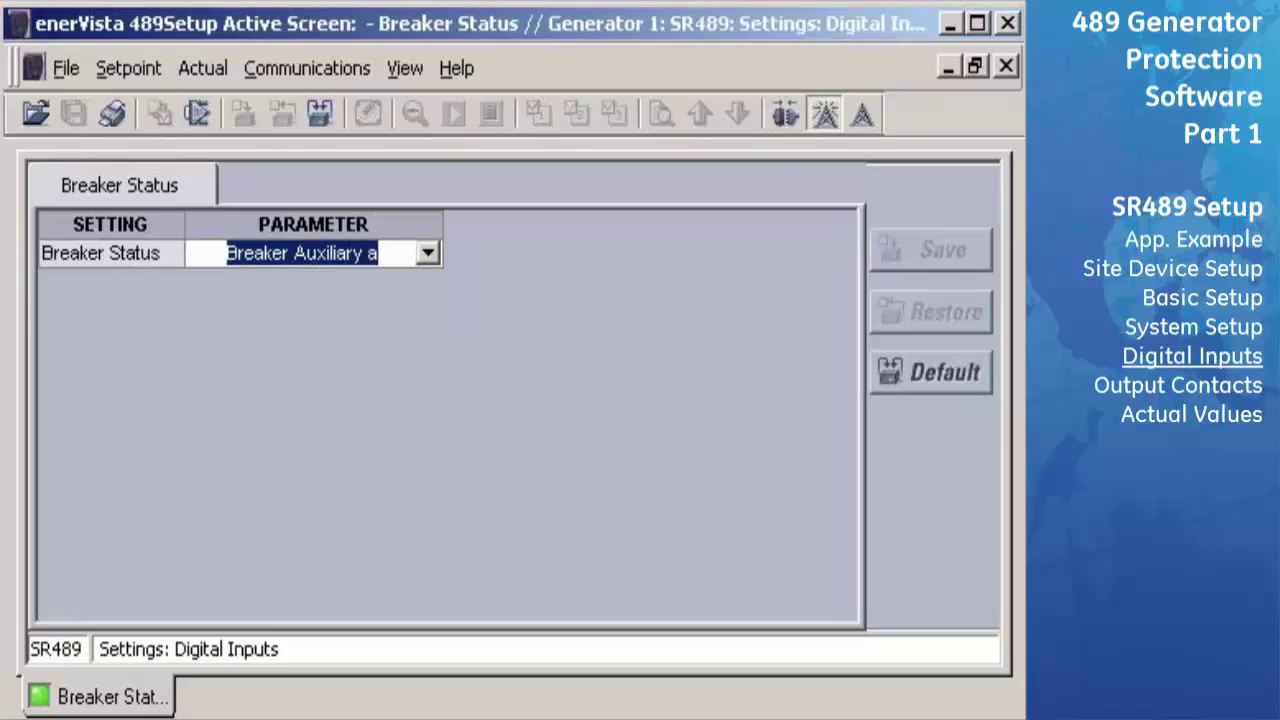
click(1007, 67)
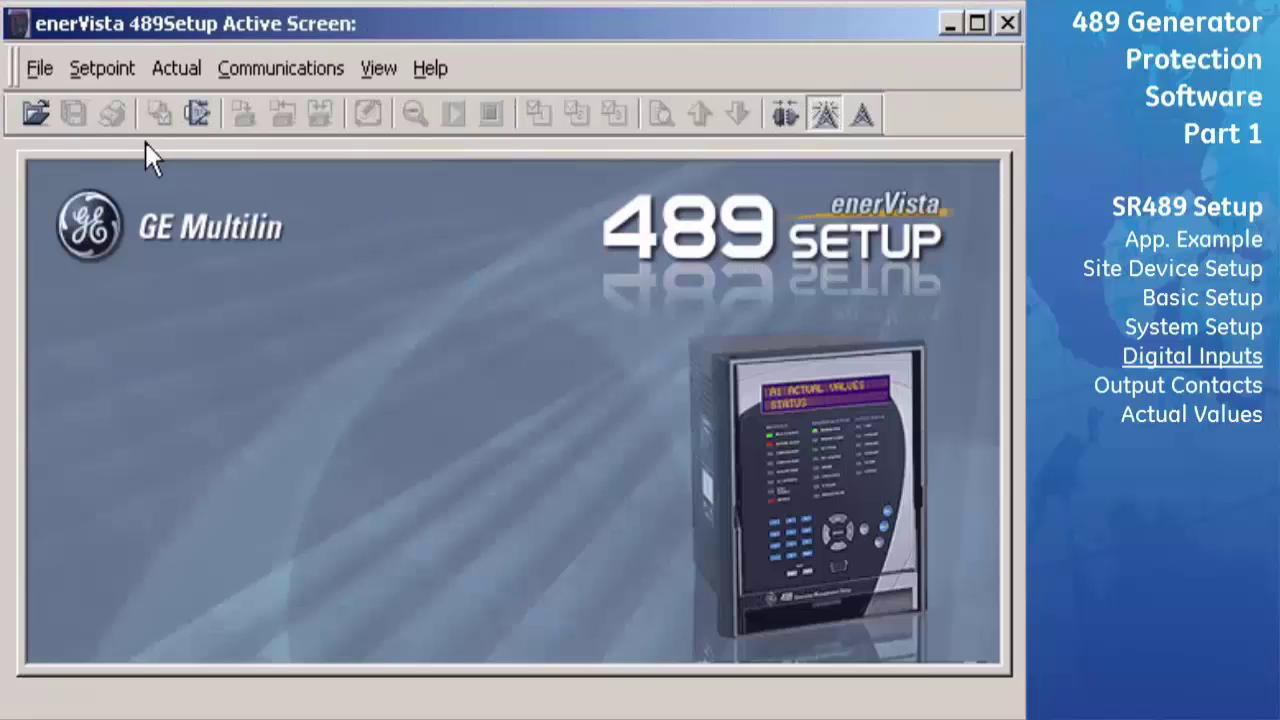
- Review the dual setpoints assignment among the predefined digital inputs, closing the settings without changes
click(104, 70)
mouse_move(155, 178)
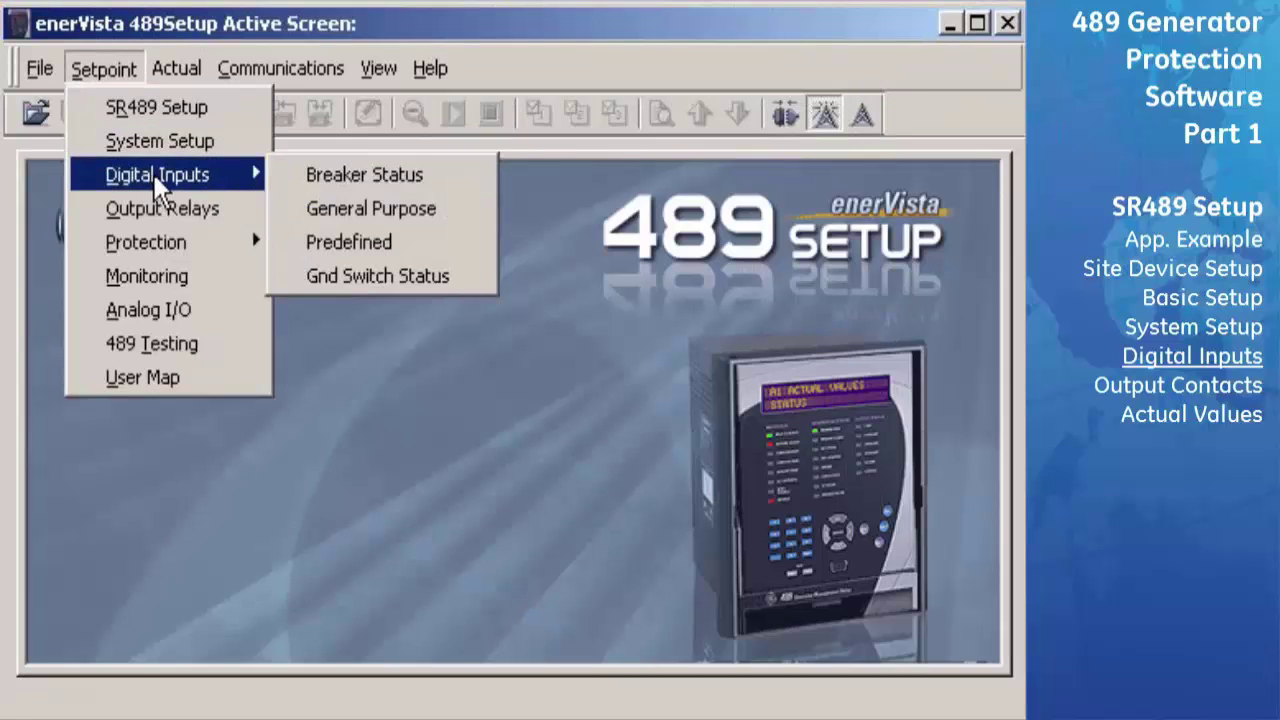
click(338, 243)
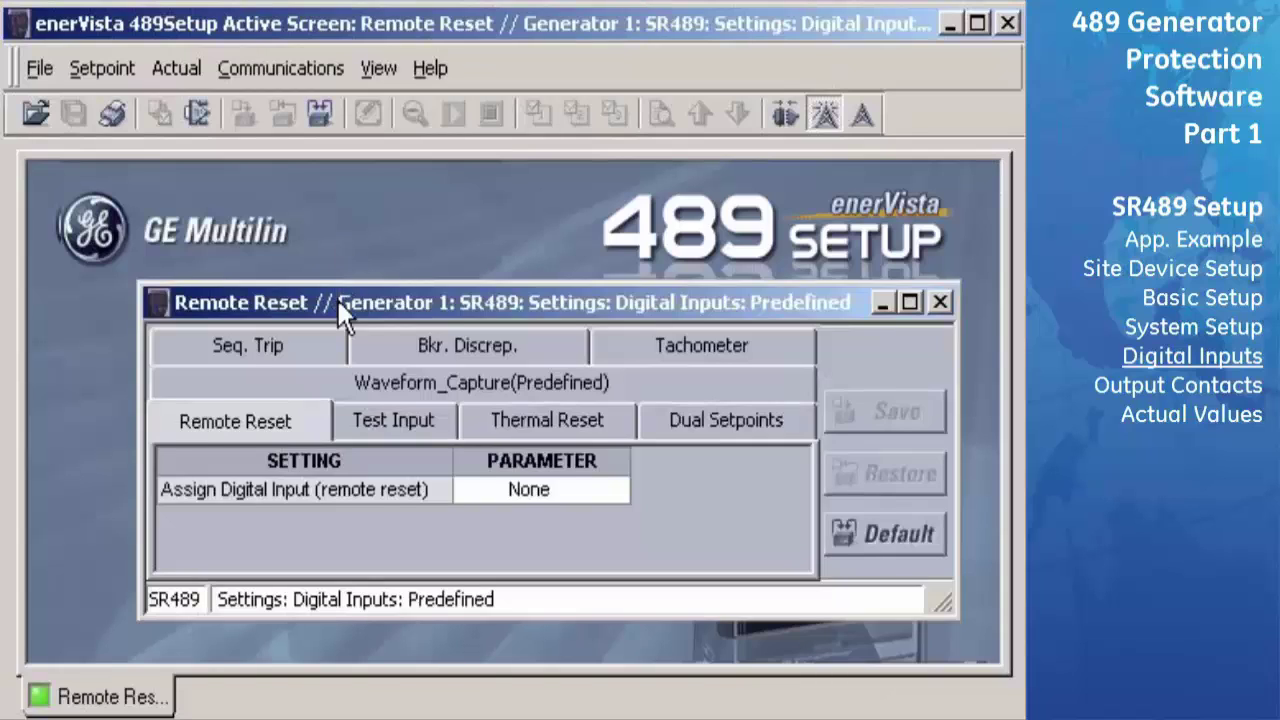
double_click(338, 302)
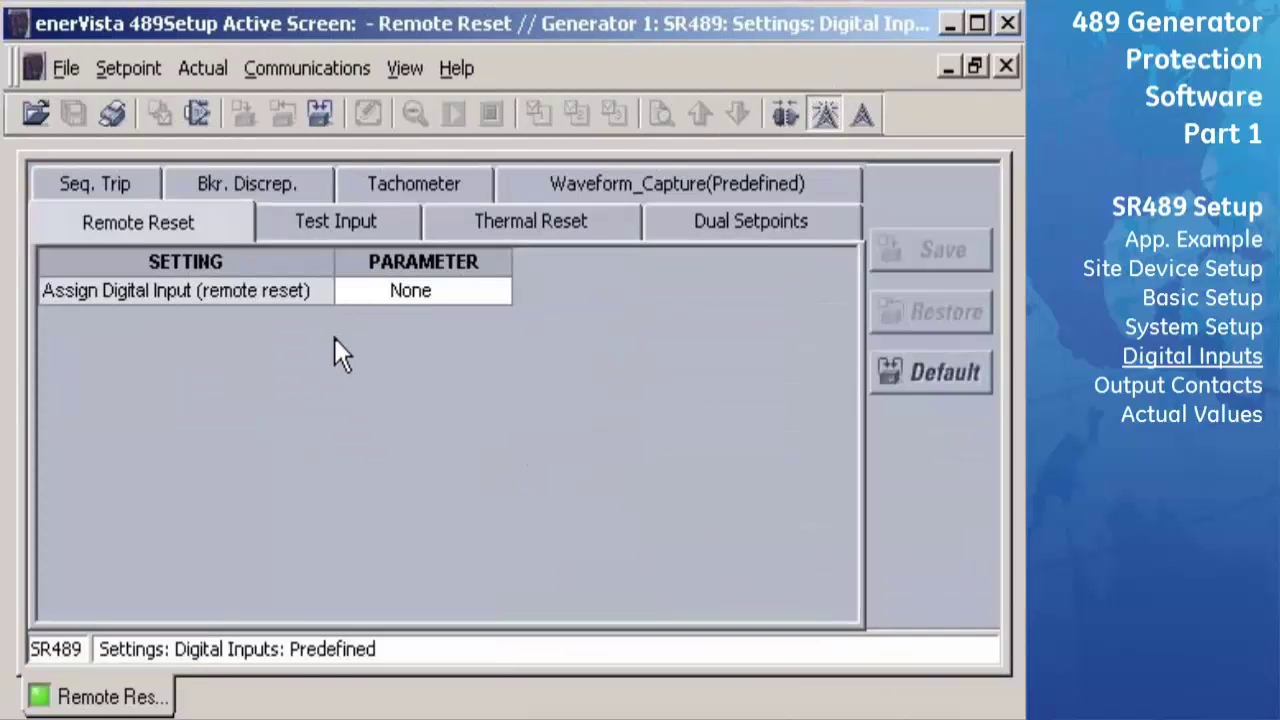
click(666, 235)
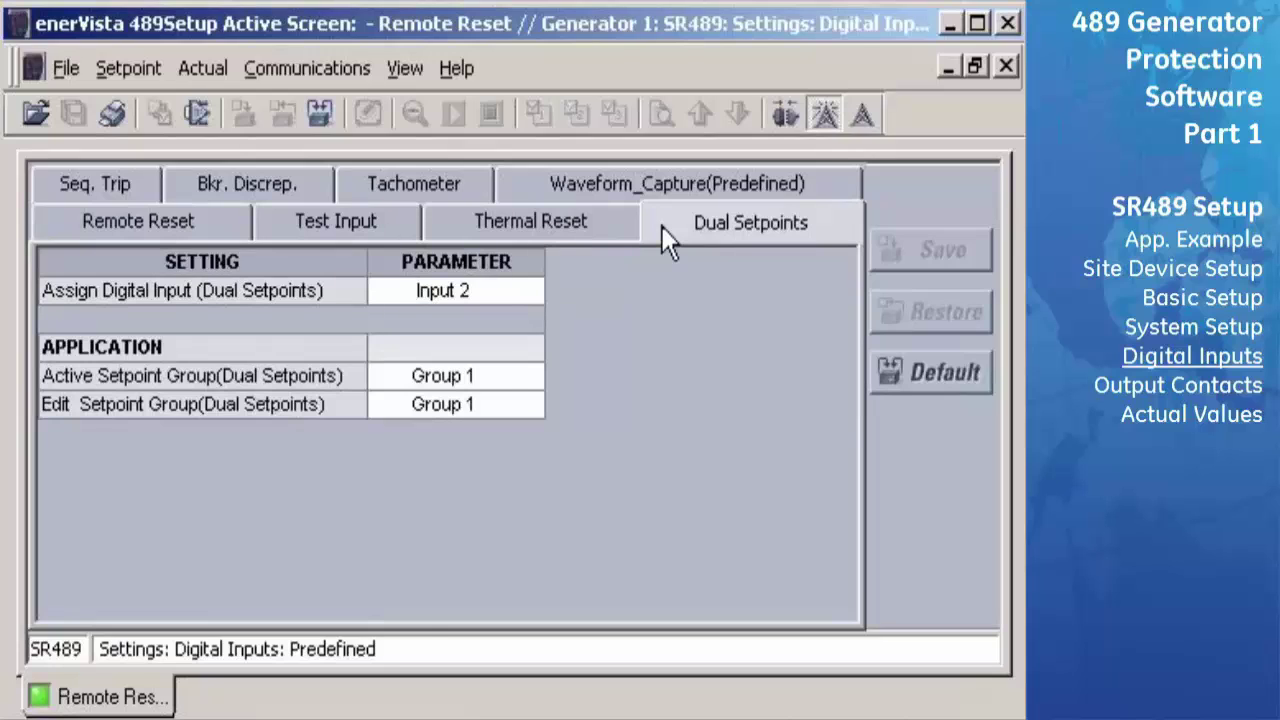
click(1007, 68)
- Try assigning Input 1 to general-purpose digital input A to review its application and control settings, discarding the change
click(108, 70)
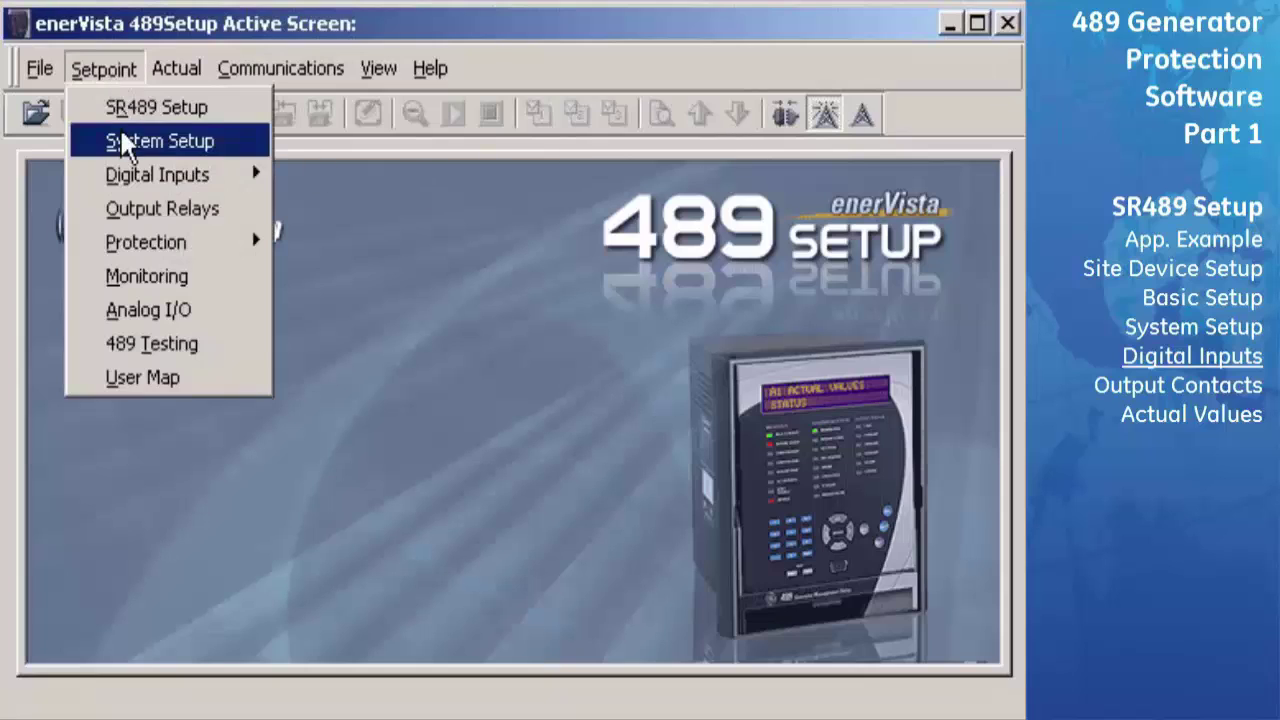
mouse_move(150, 174)
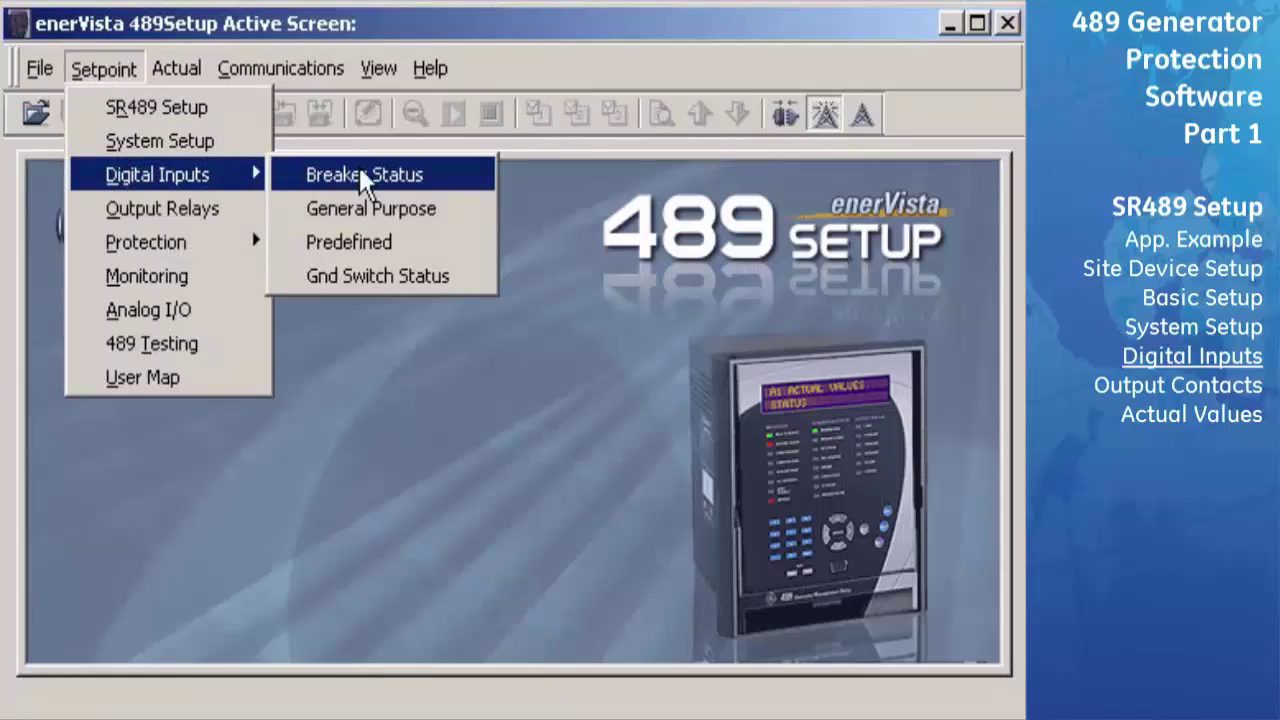
click(455, 218)
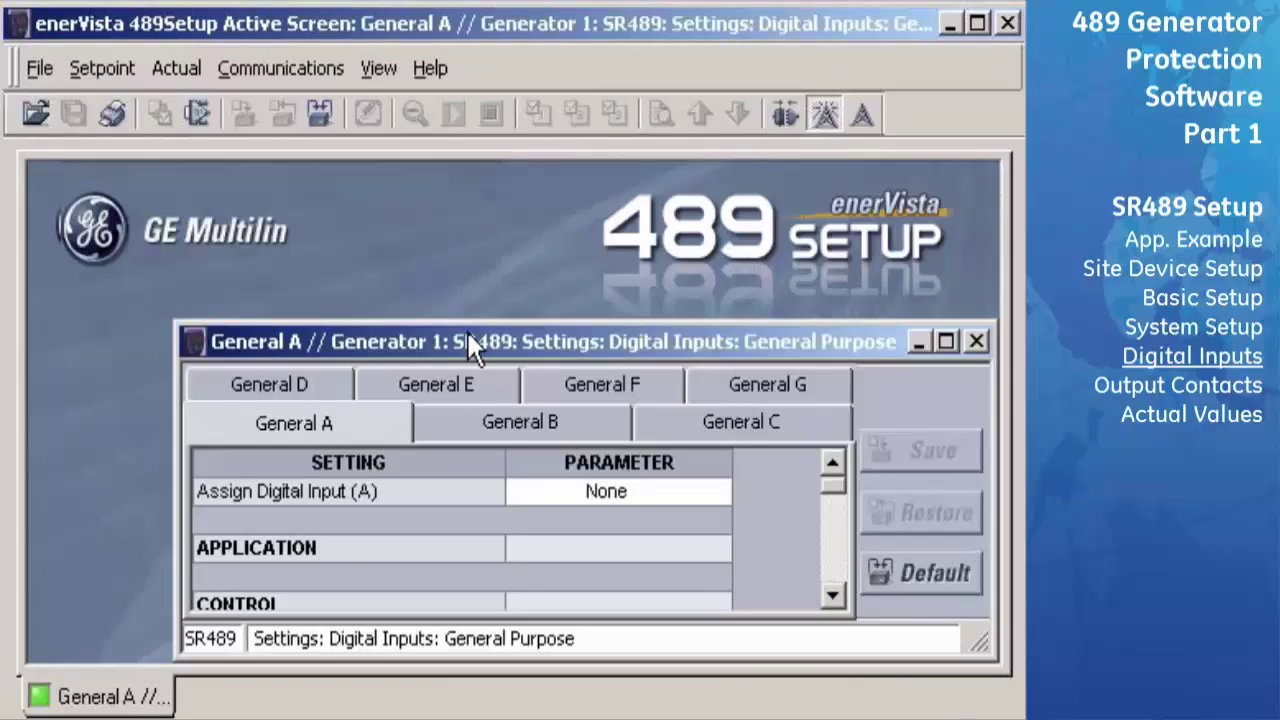
double_click(468, 335)
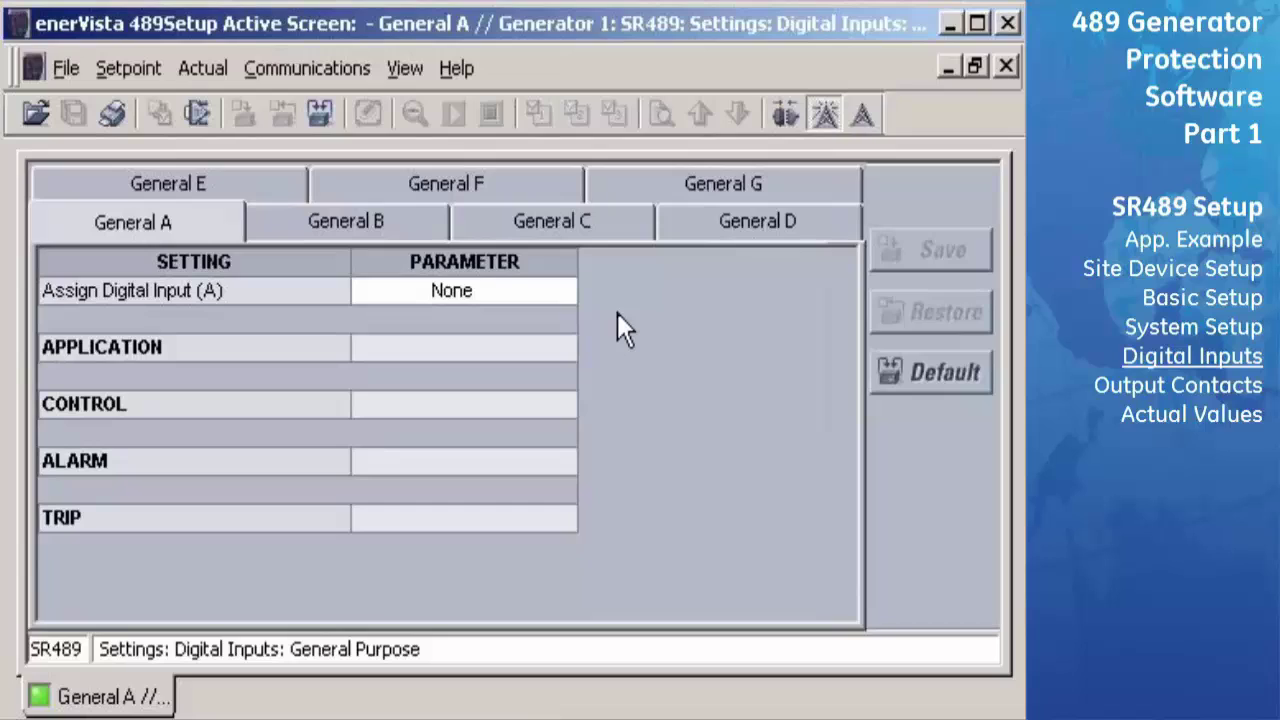
click(563, 295)
click(562, 292)
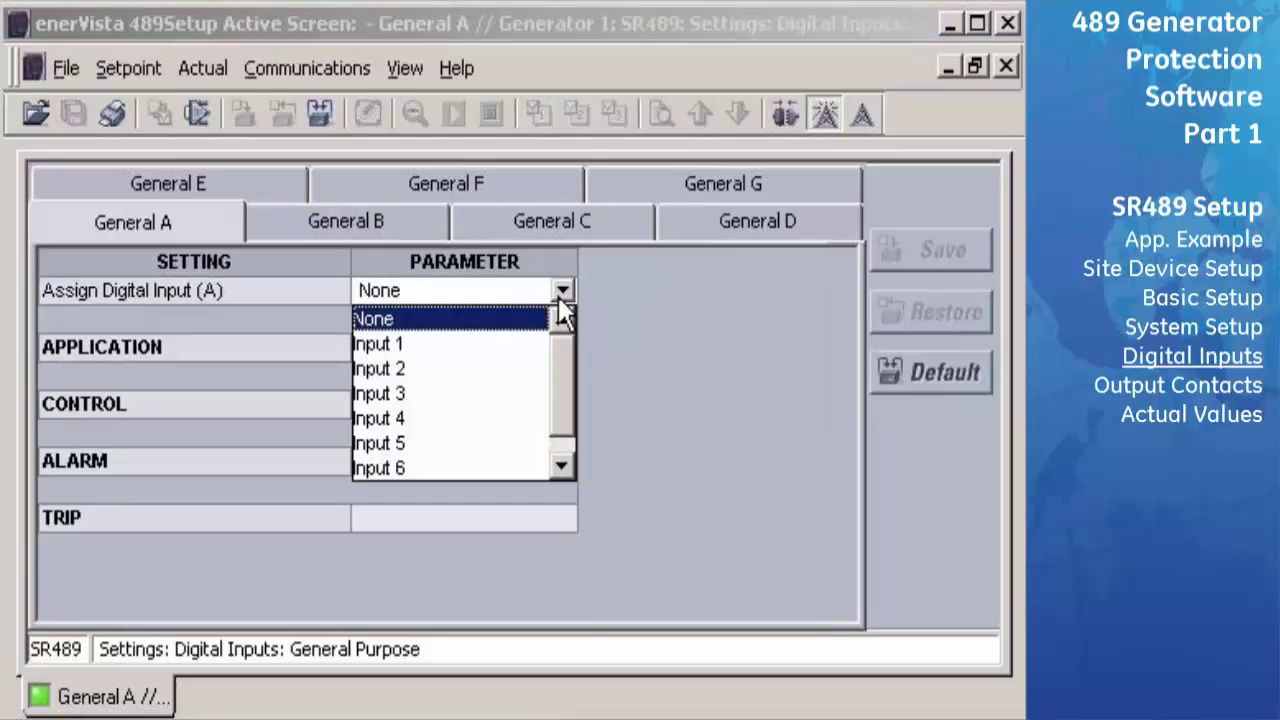
click(497, 340)
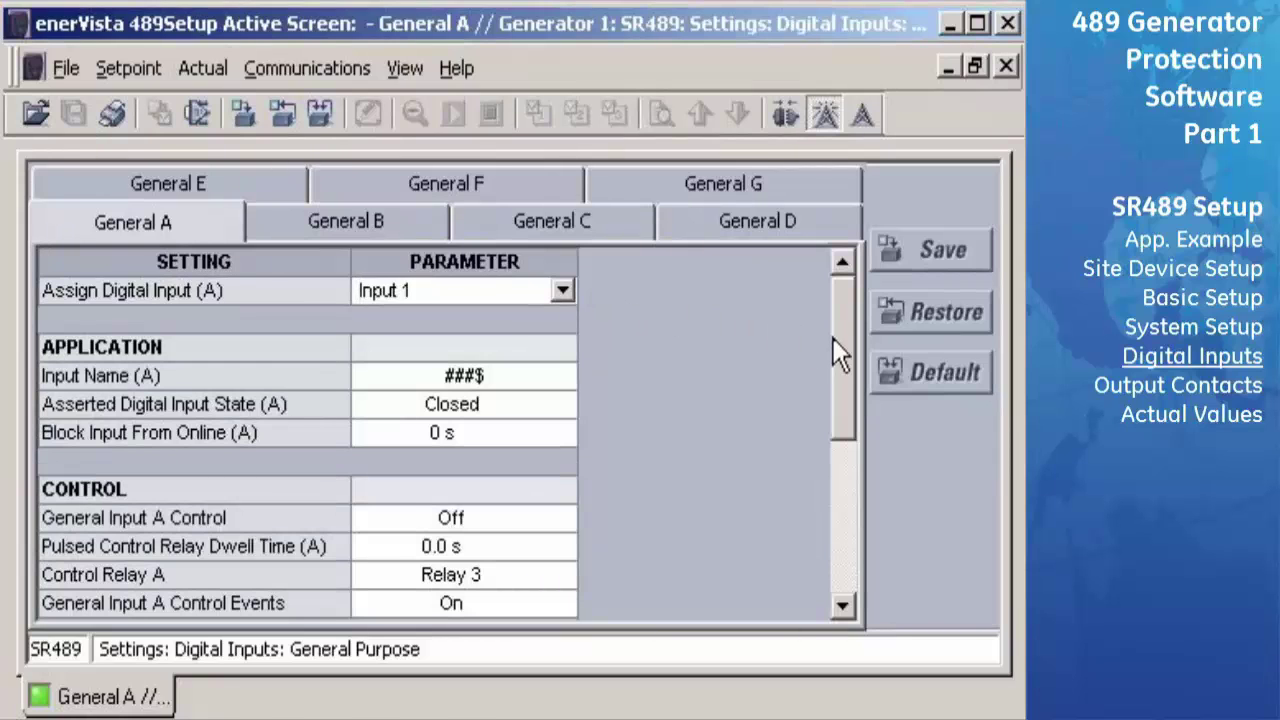
mouse_move(832, 337)
mouse_down()
mouse_move(848, 491)
mouse_move(848, 318)
mouse_up()
click(1004, 68)
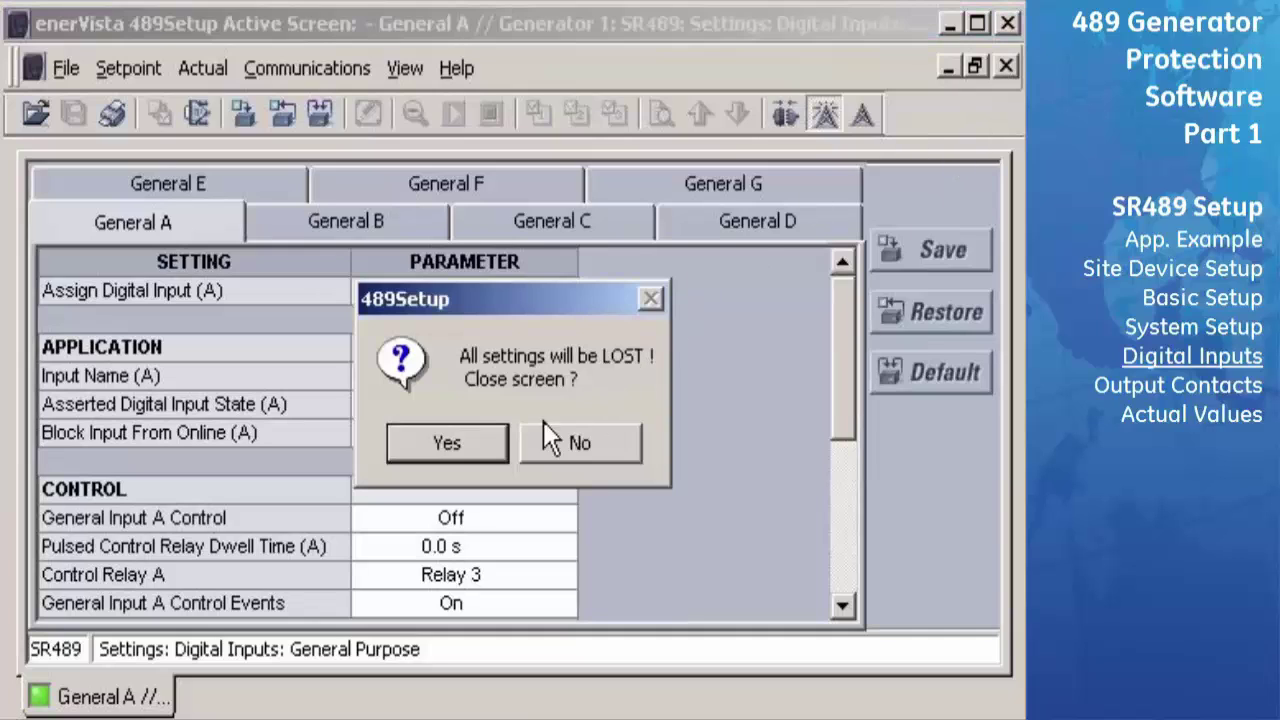
click(487, 447)
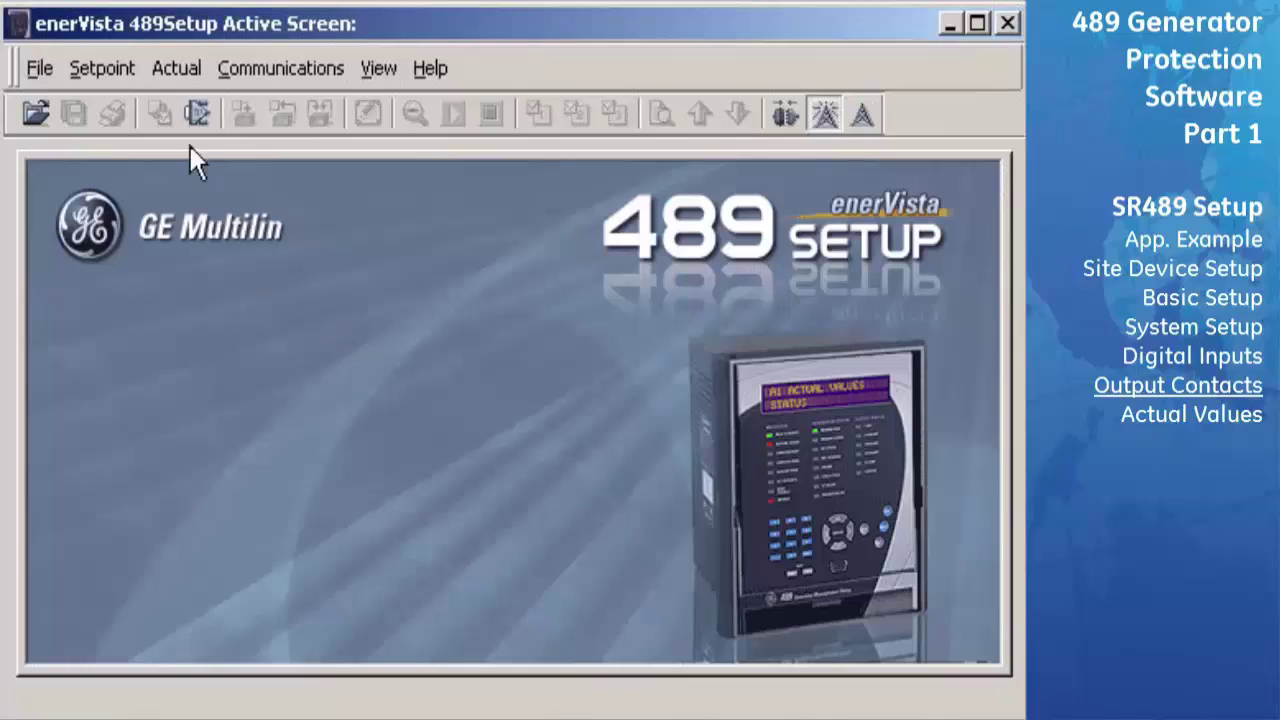
- Review the output relay reset settings of the trip, Aux2, Aux3 and Aux4 relays
click(128, 74)
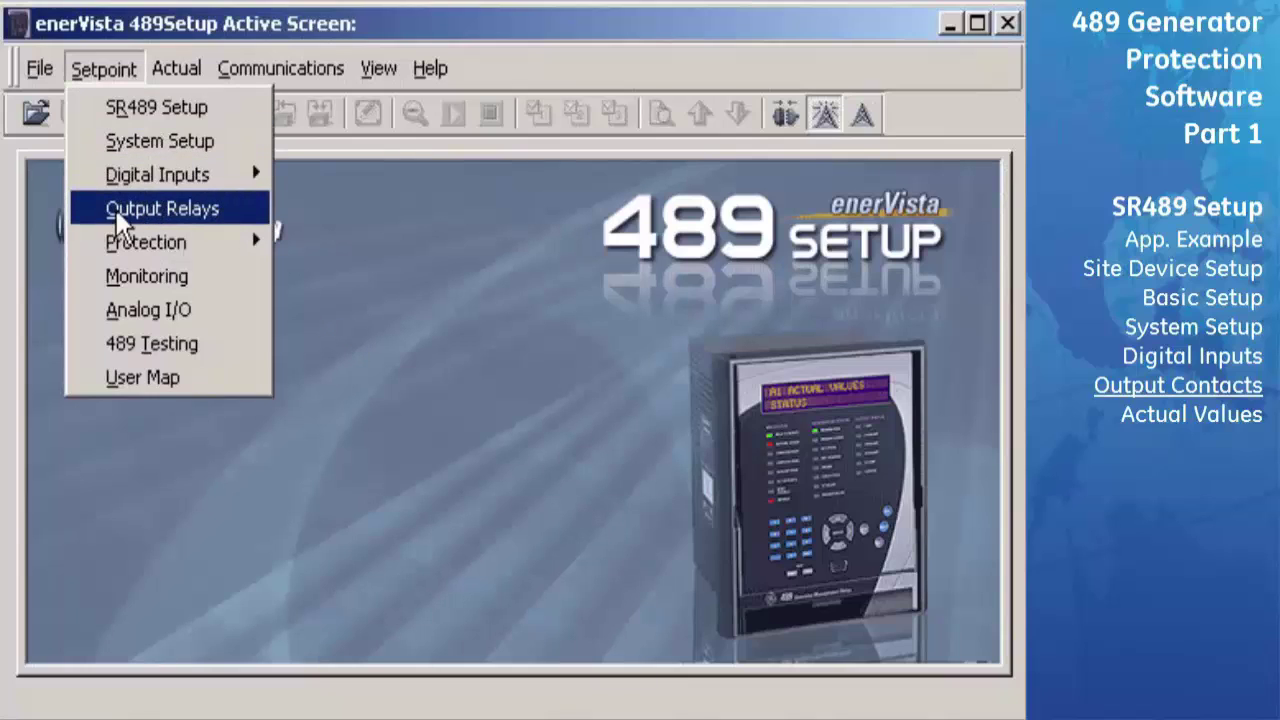
click(90, 214)
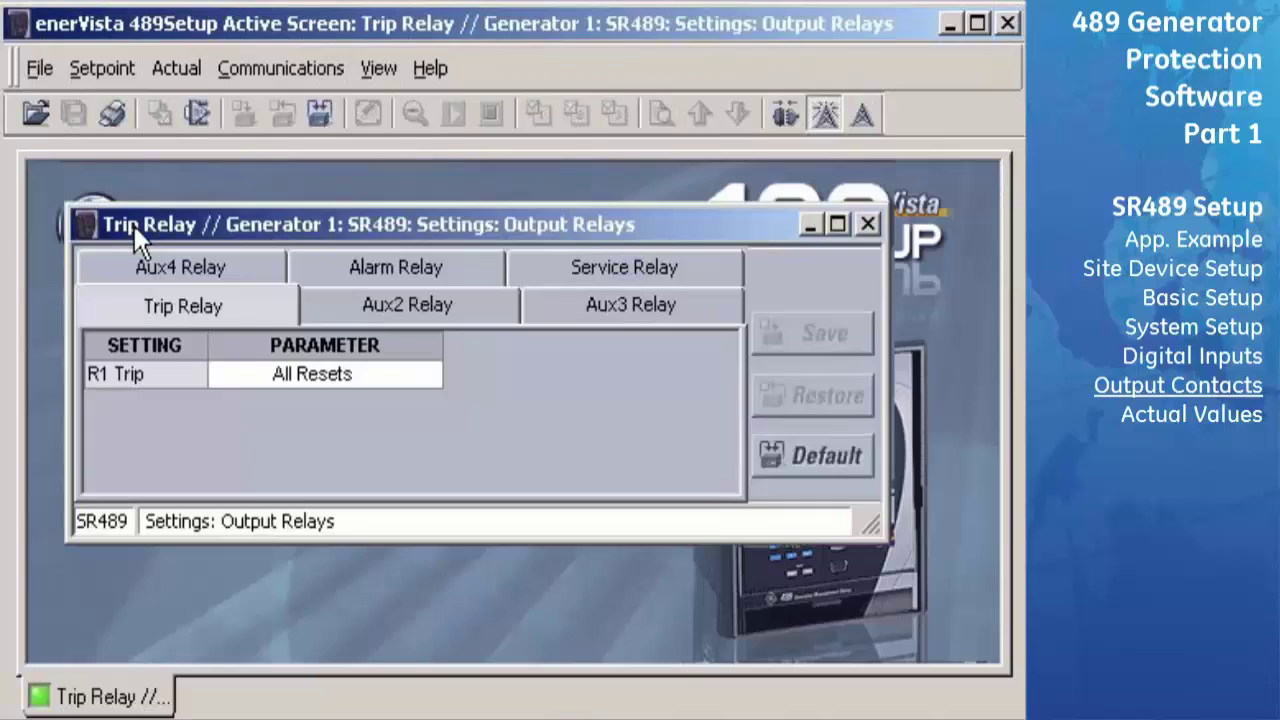
double_click(134, 222)
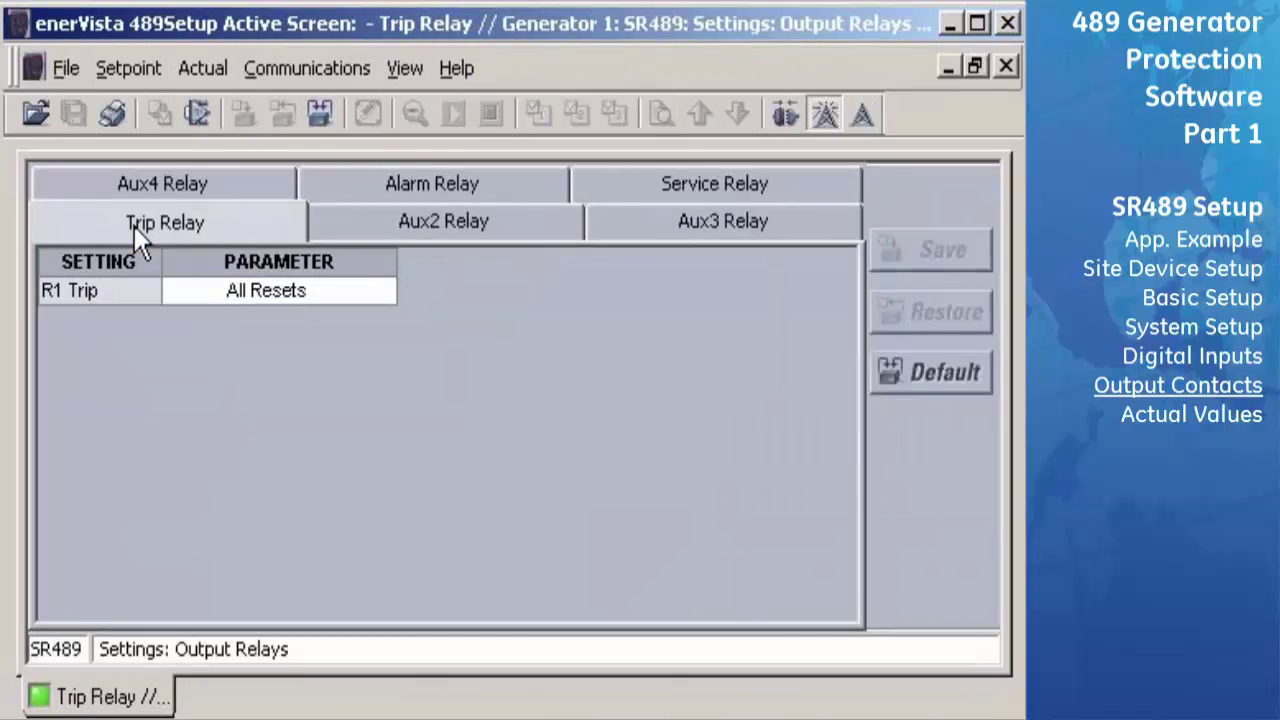
click(339, 228)
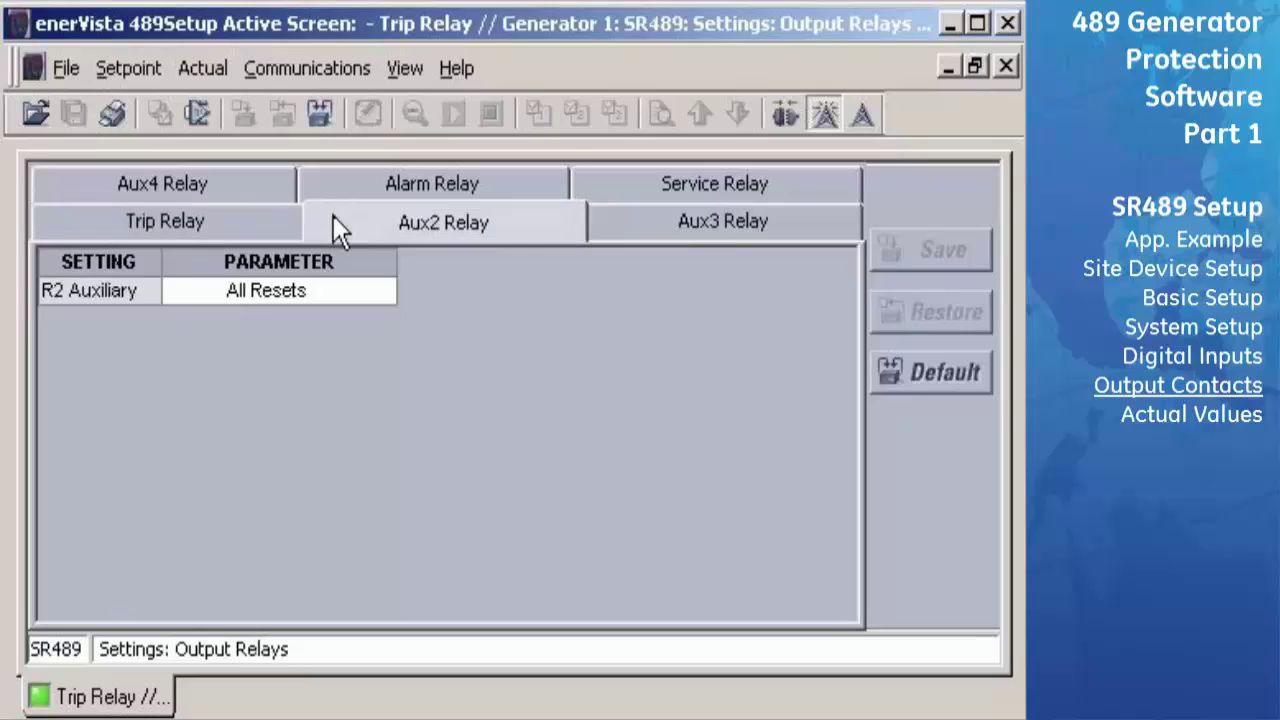
click(614, 240)
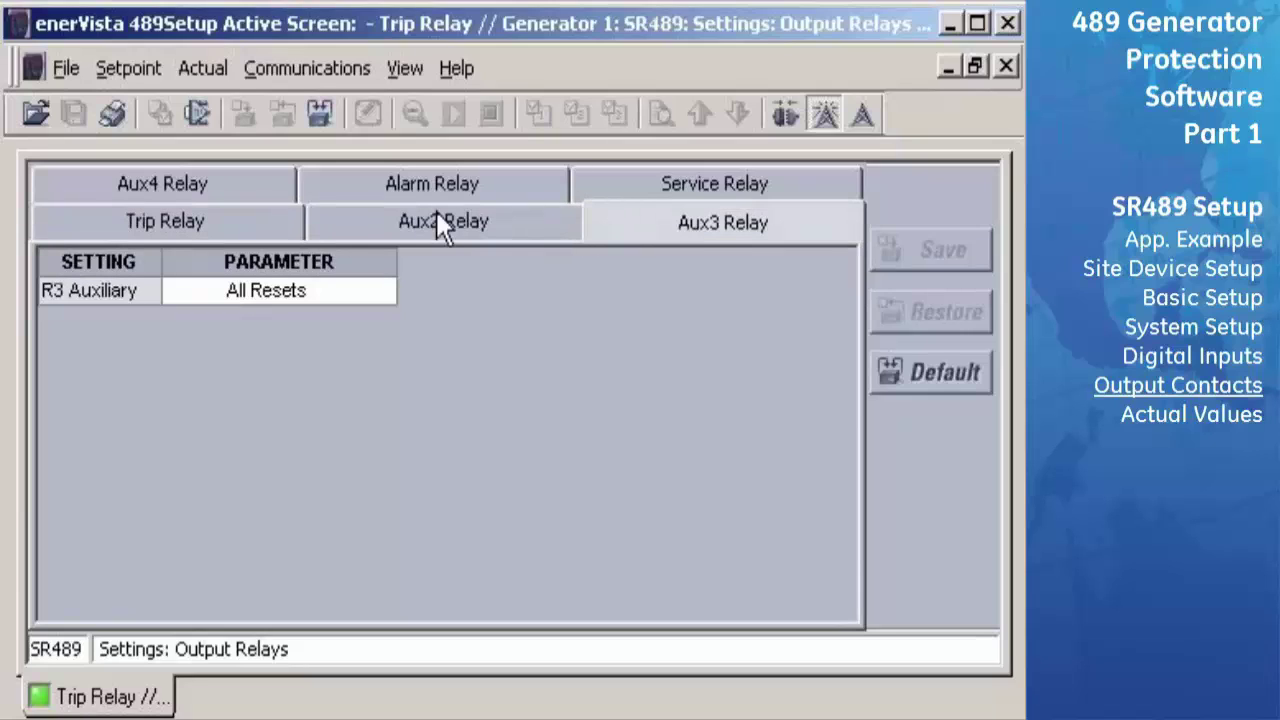
click(244, 195)
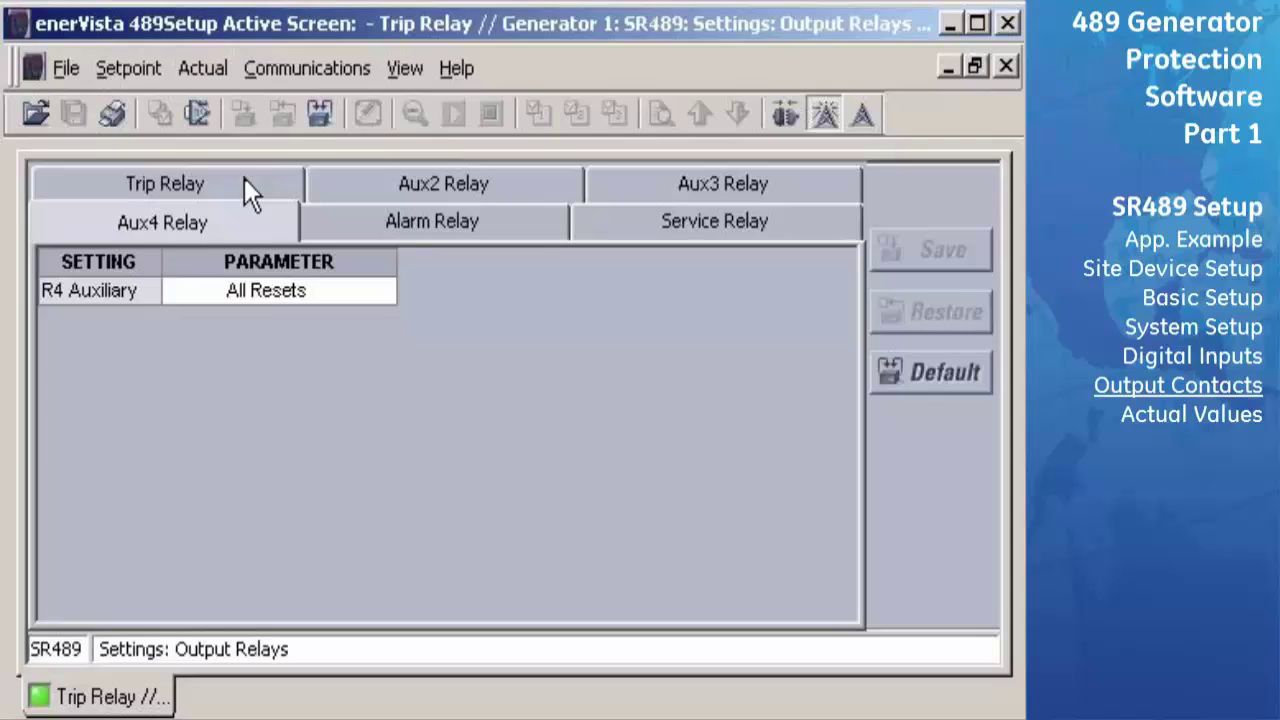
- Review the reset options of the R1 Trip relay, leaving All Resets selected
click(250, 190)
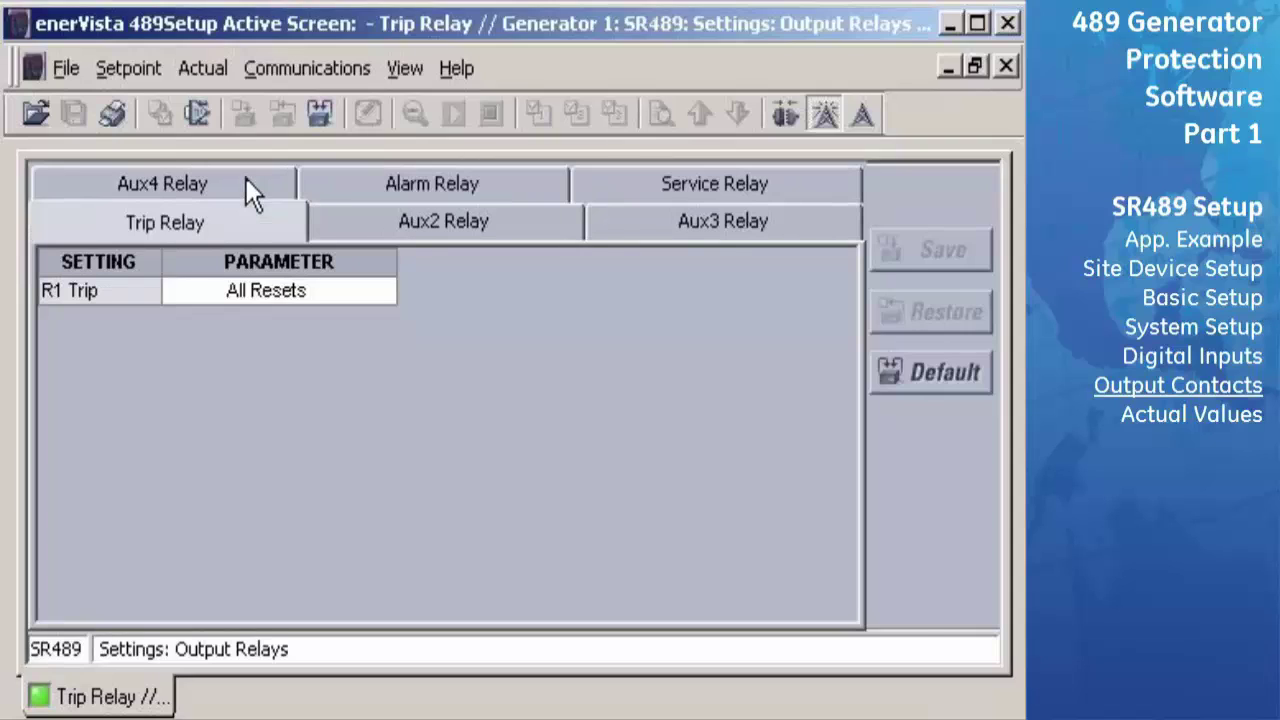
click(387, 290)
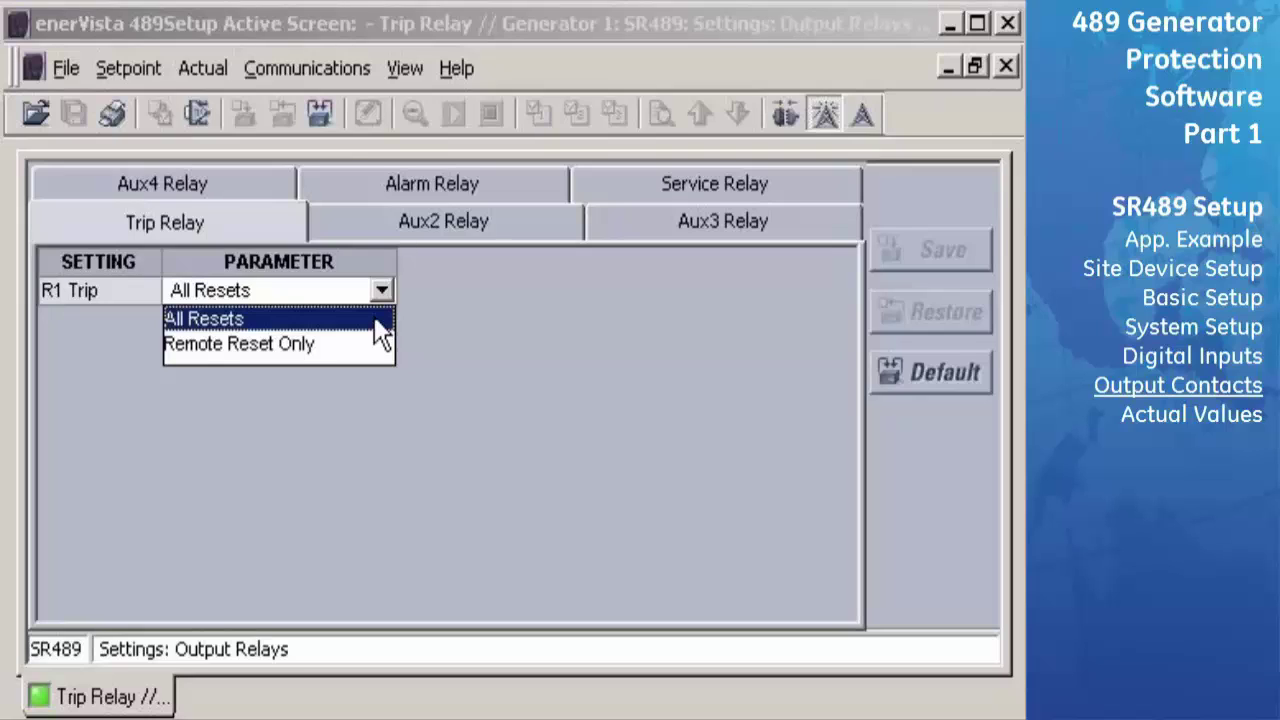
click(375, 319)
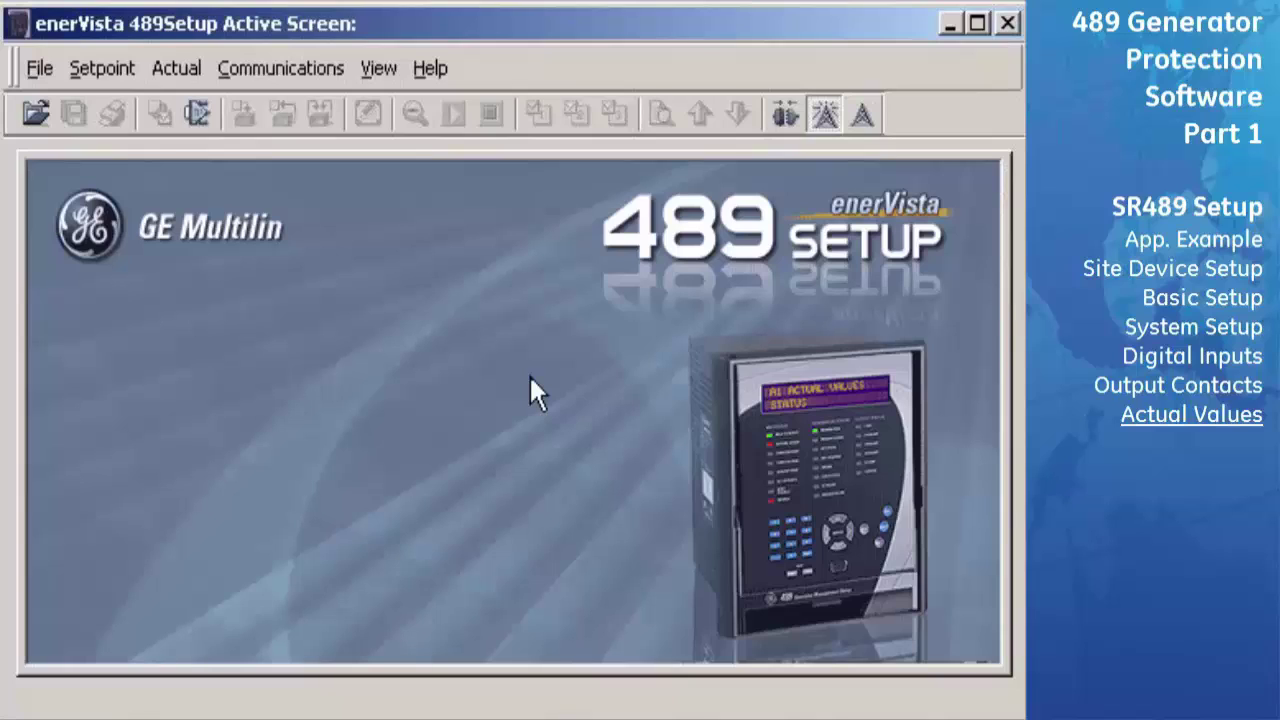
- Save all events from the event recorder to the file 489backup.csv in the 489PC folder
click(193, 71)
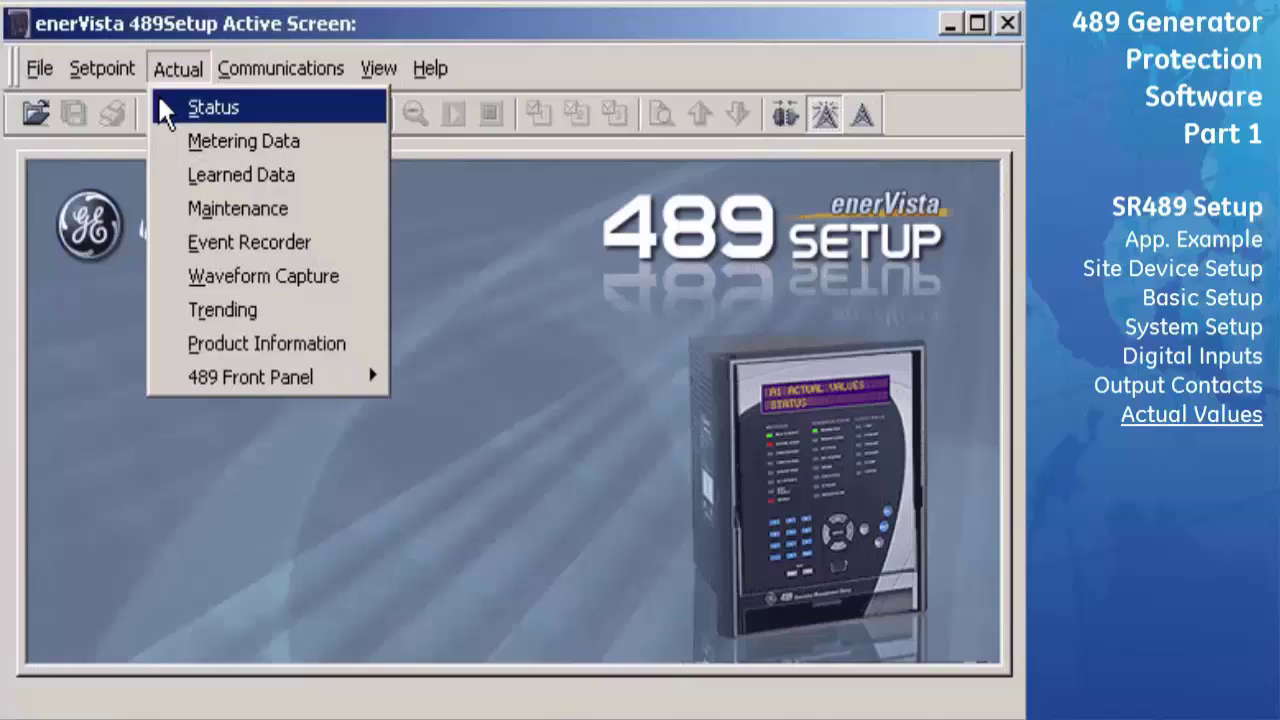
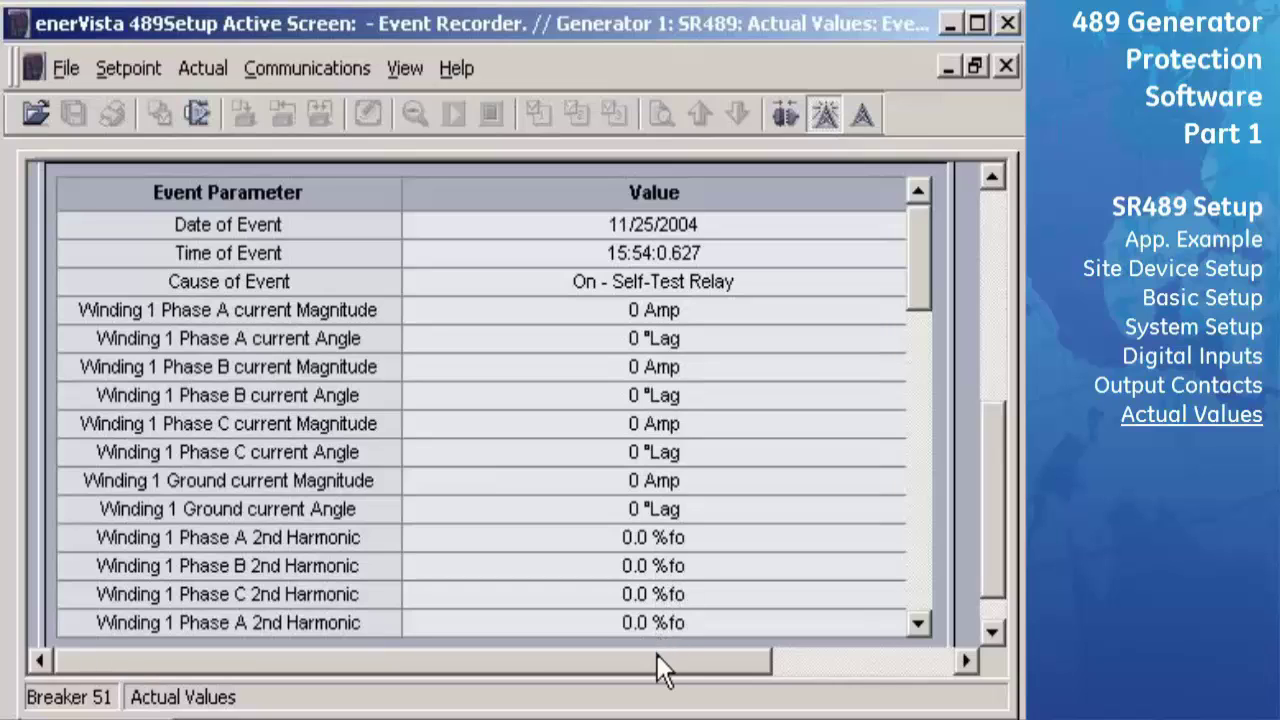
drag(657, 656, 997, 540)
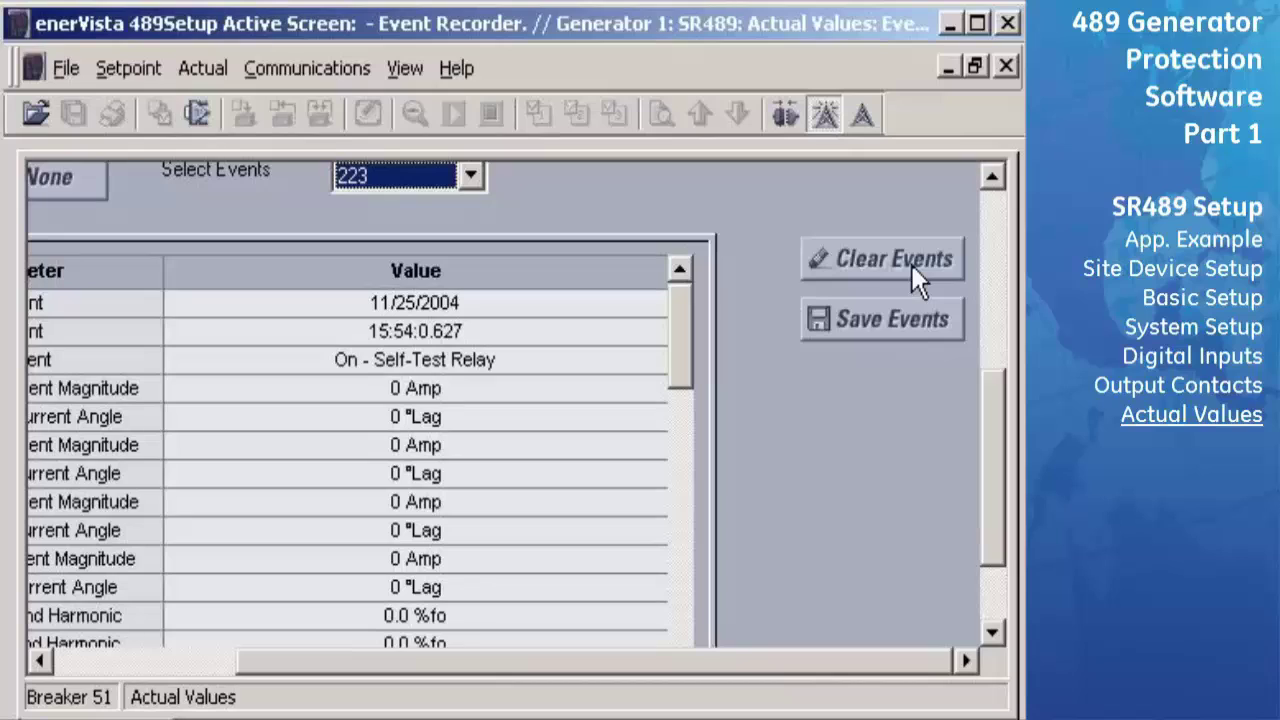
click(884, 318)
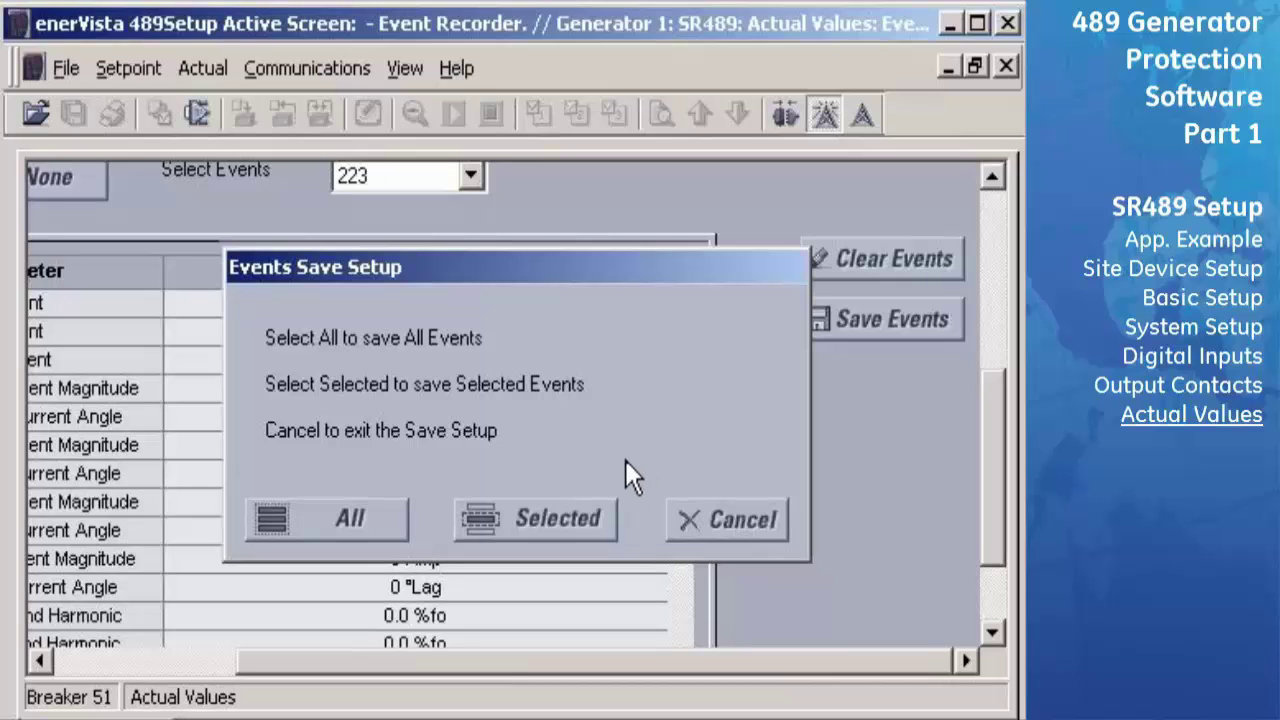
click(344, 520)
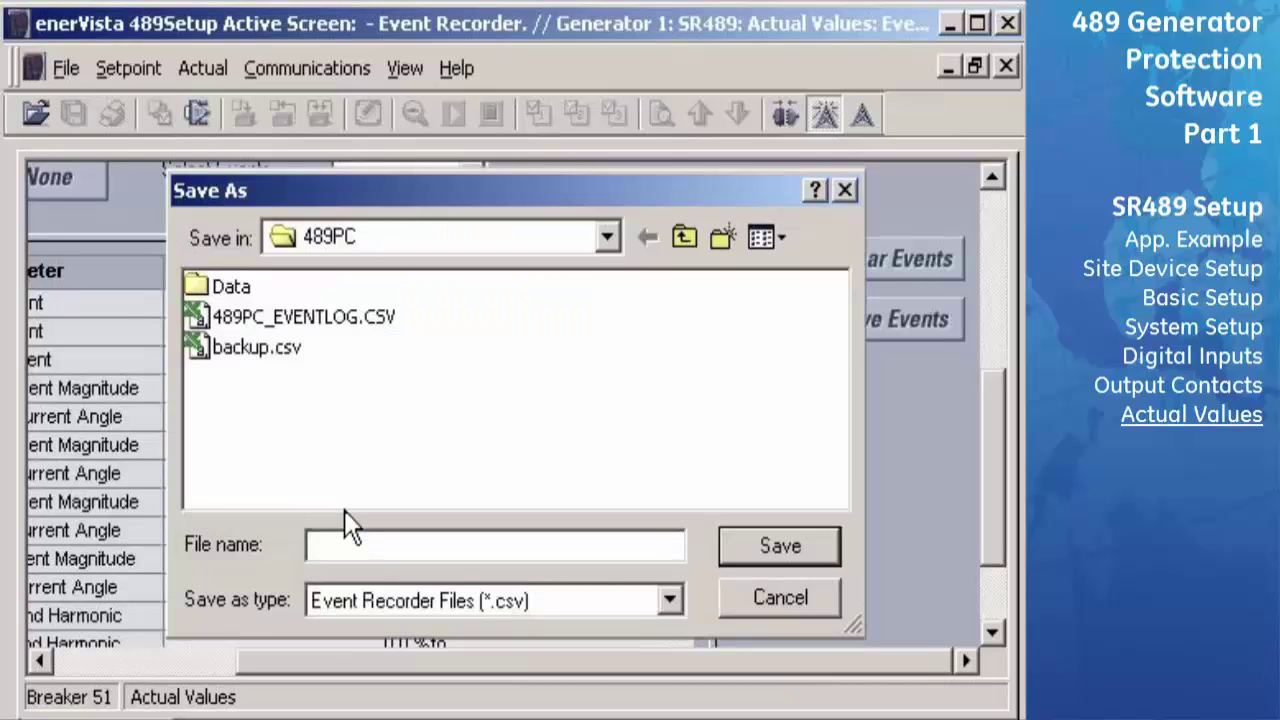
text(event.csv)
key(Return)
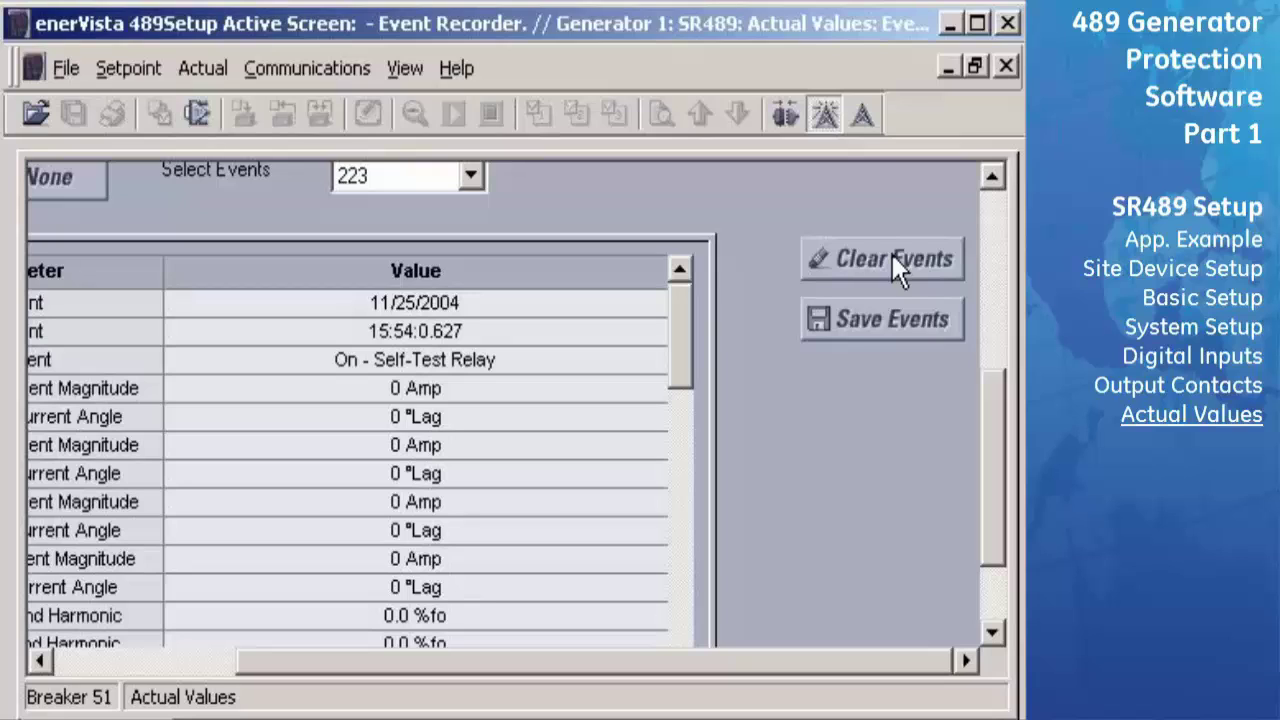
- Clear the event record, check the emptied event list and close the event recorder
click(851, 261)
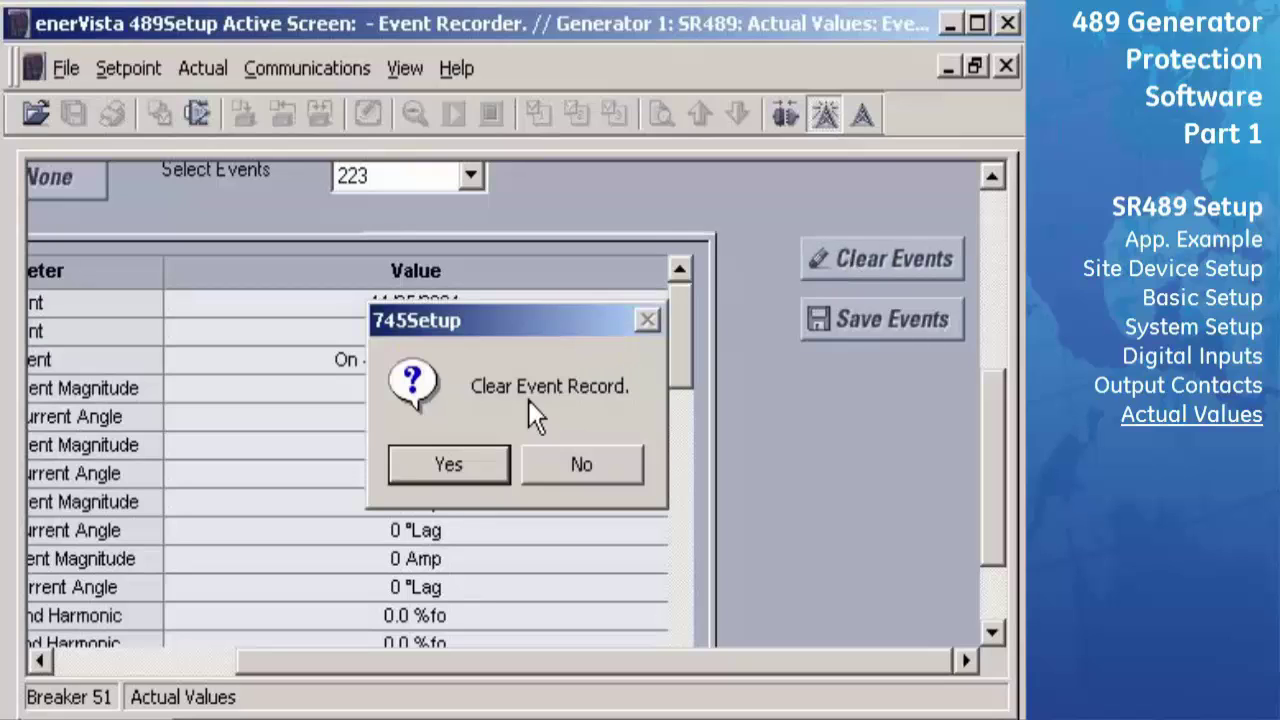
click(466, 460)
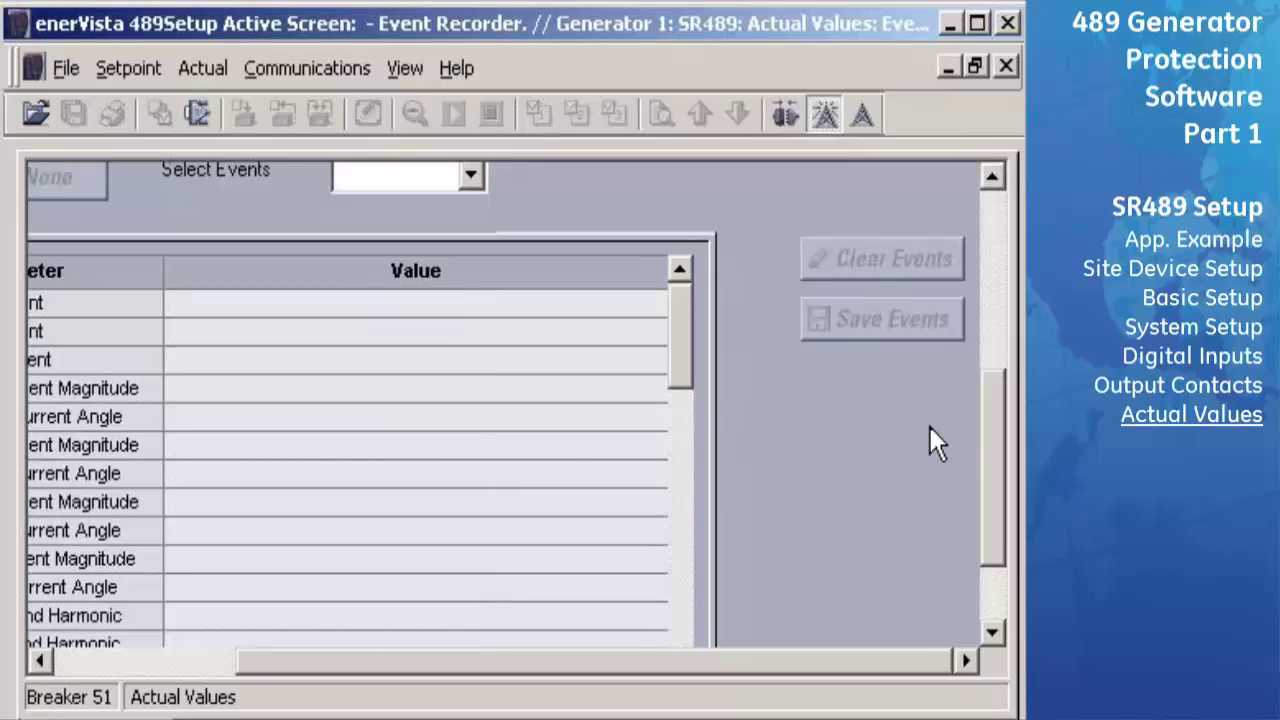
drag(993, 424, 995, 244)
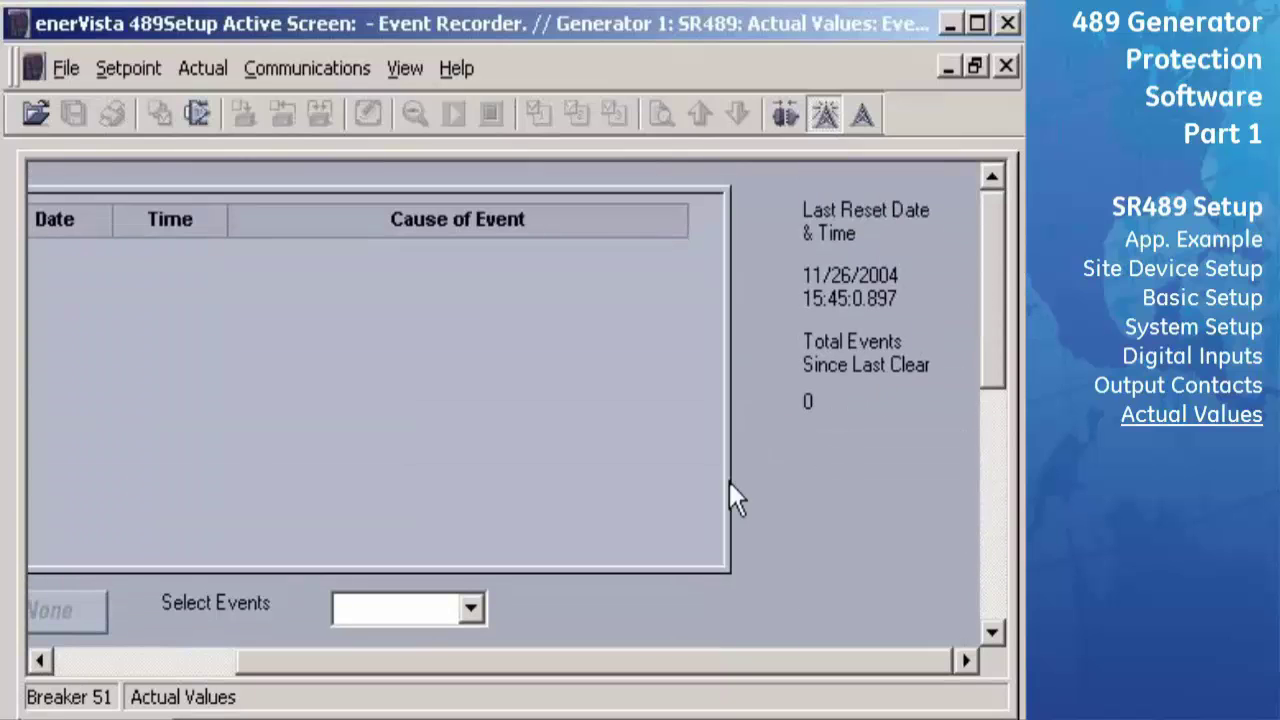
drag(558, 650, 341, 663)
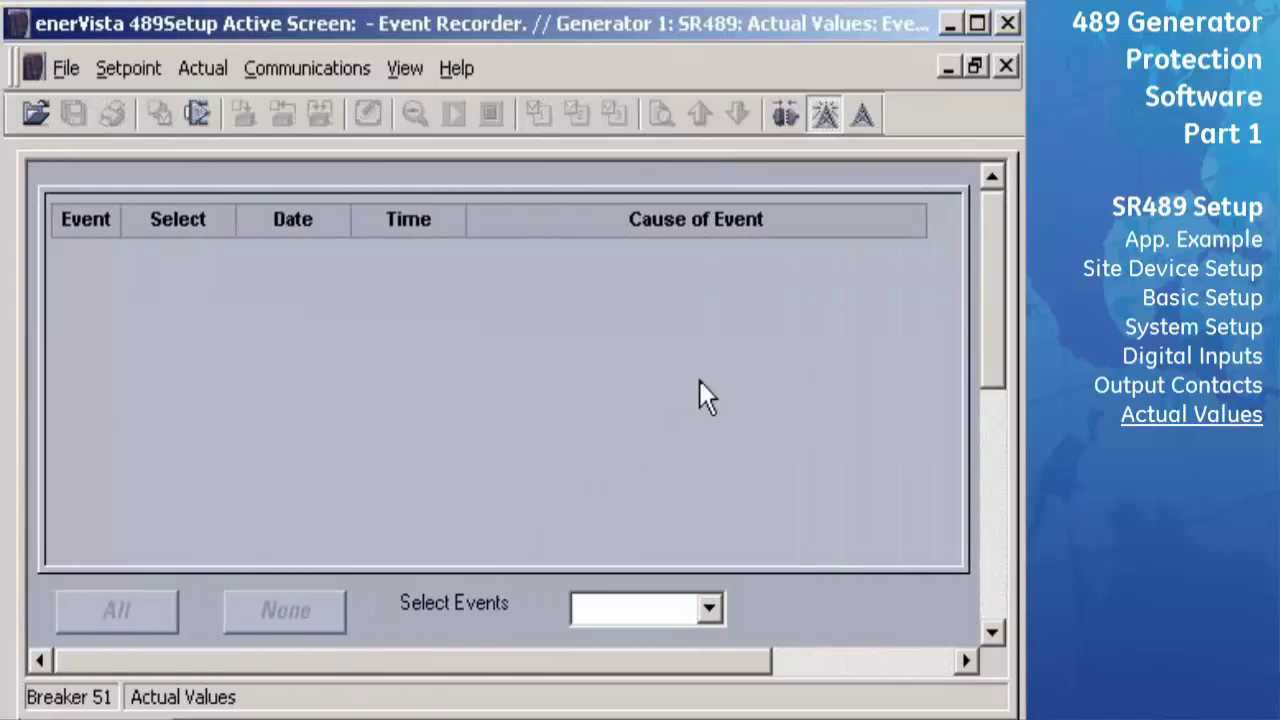
click(1006, 66)
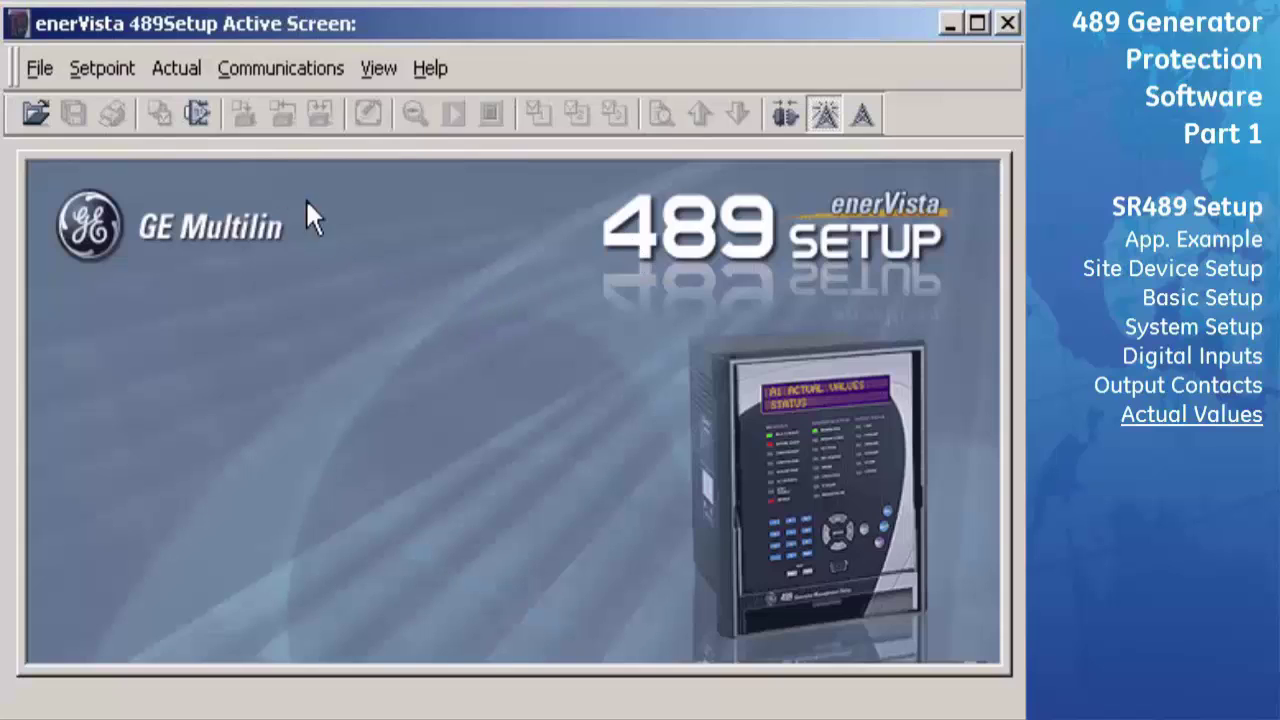
- Trigger a new waveform capture for the Generator 1 SR489 relay
click(163, 78)
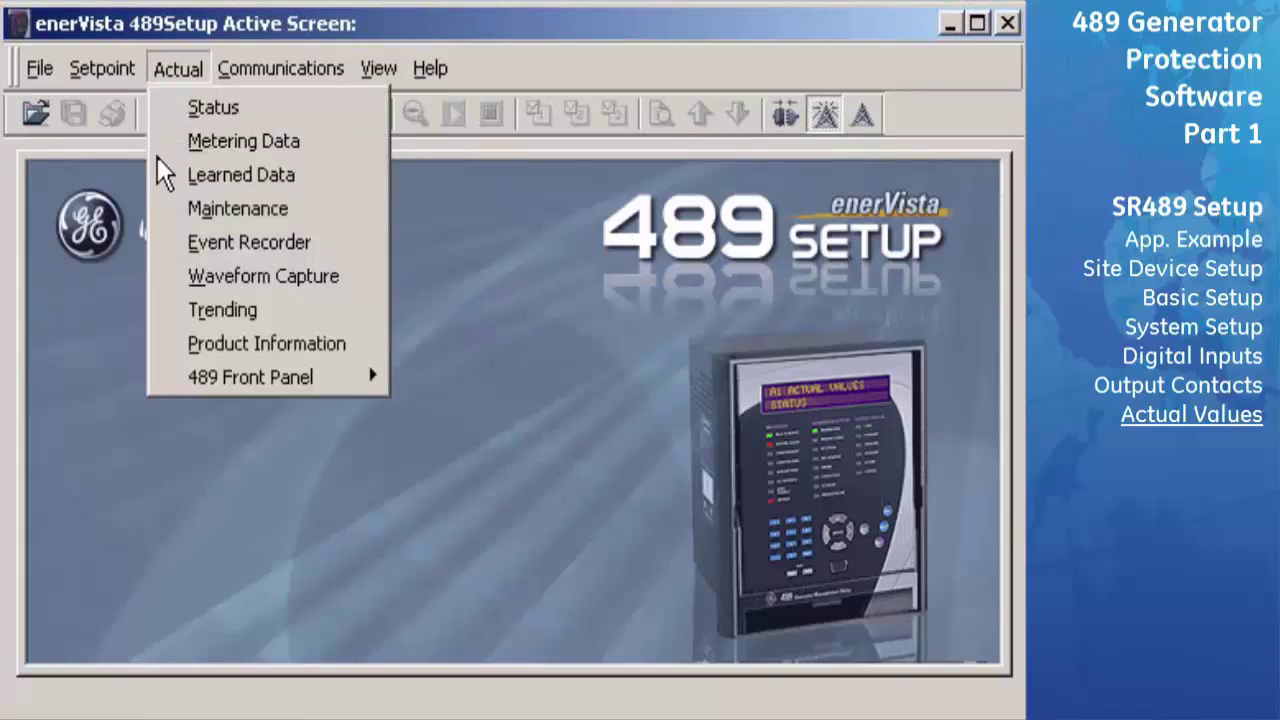
click(155, 268)
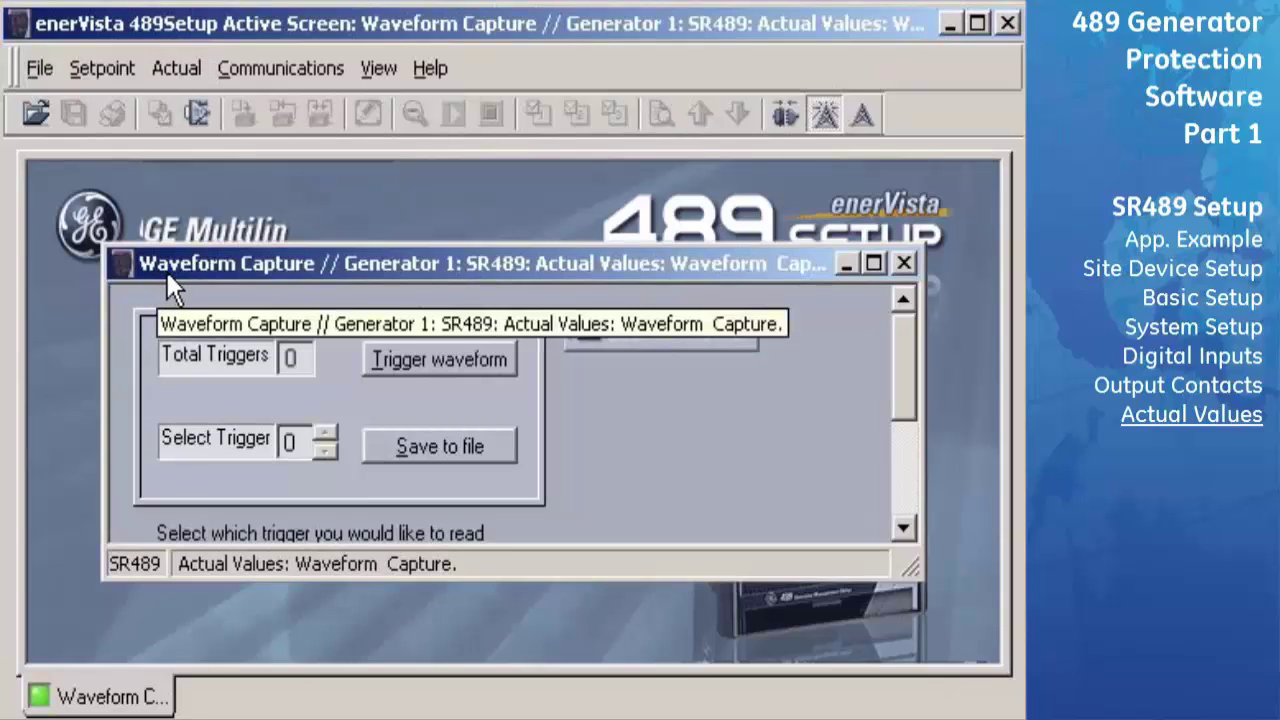
double_click(186, 266)
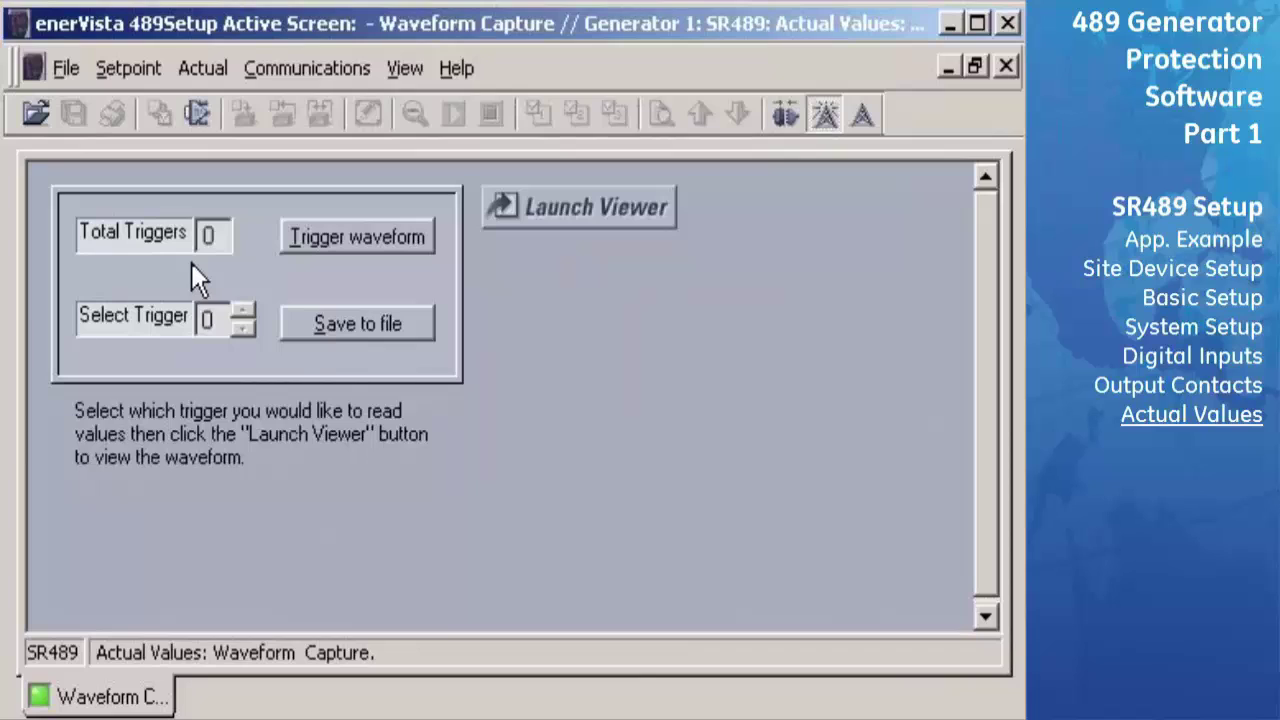
click(364, 255)
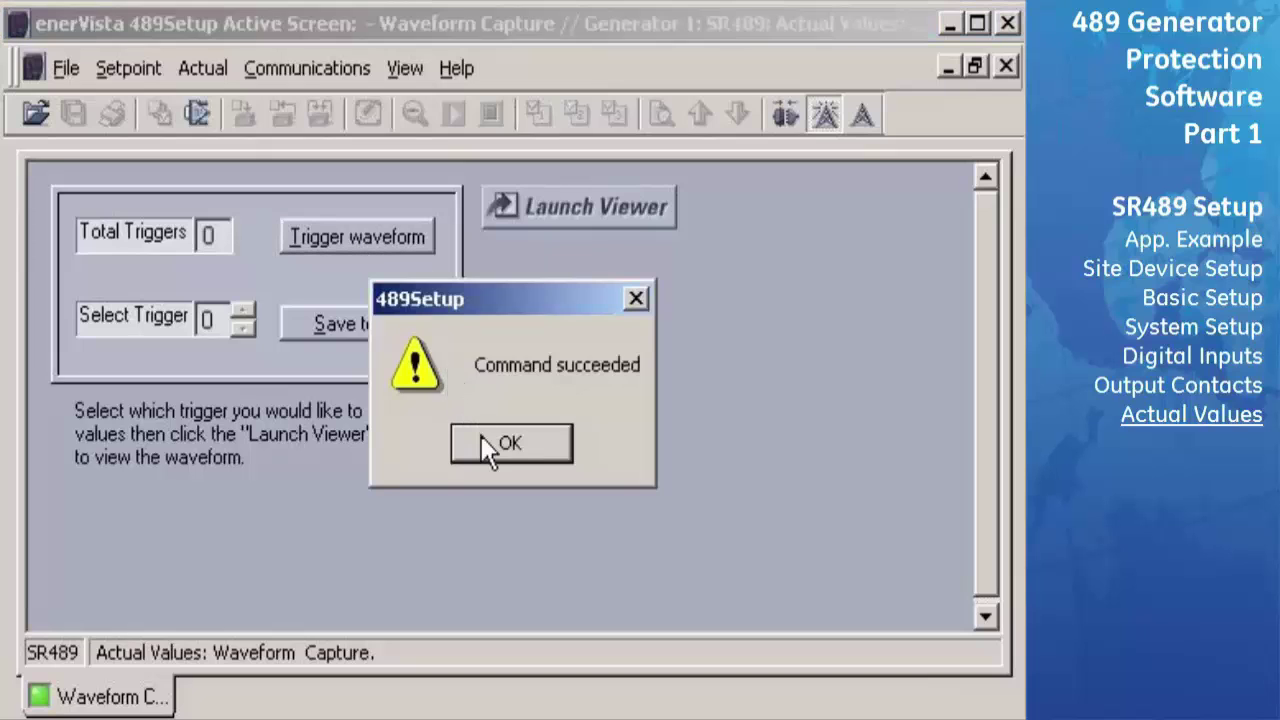
click(491, 442)
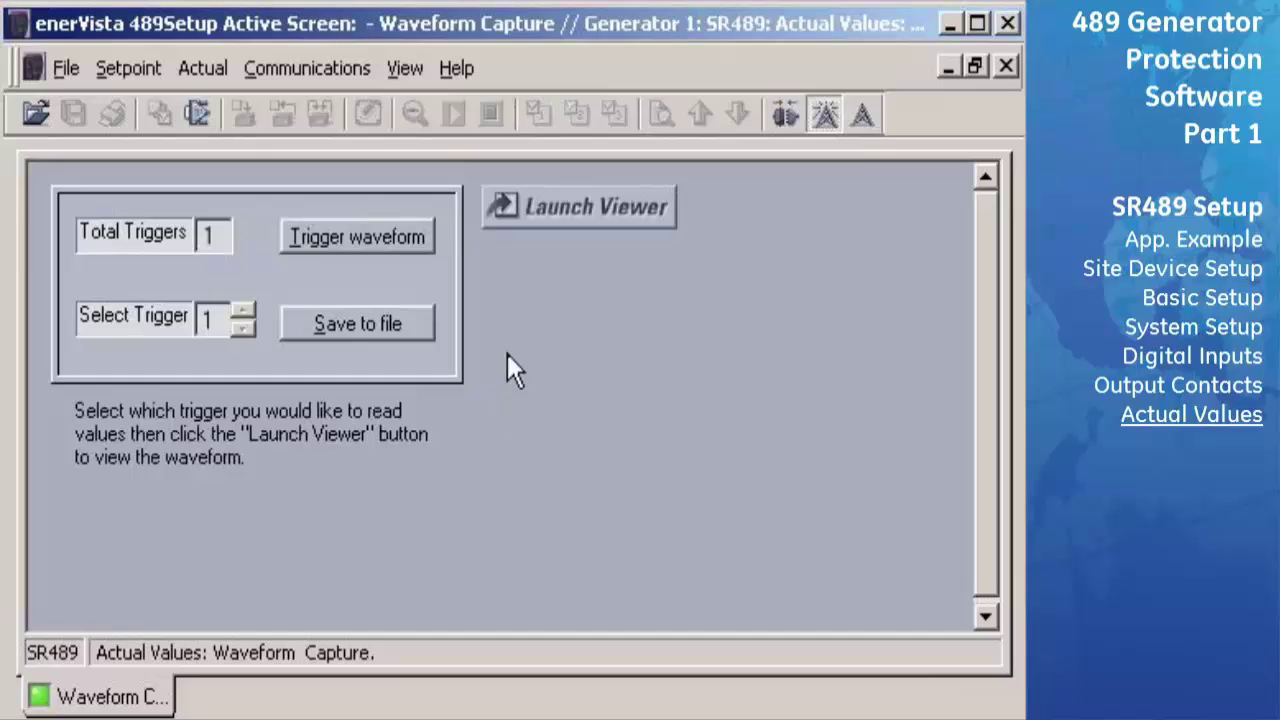
- Examine the captured waveform in the viewer, comparing the phase Ia, Ib and Ic currents at different cursor positions
click(550, 222)
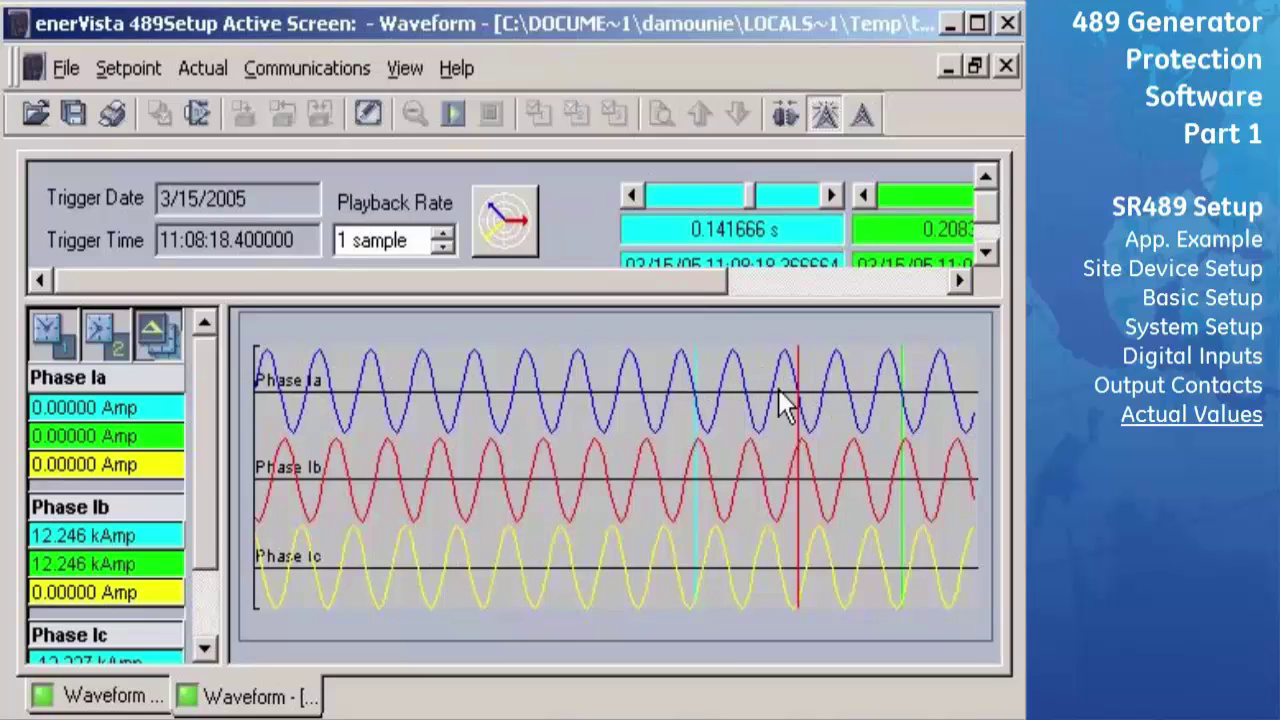
click(681, 407)
click(693, 409)
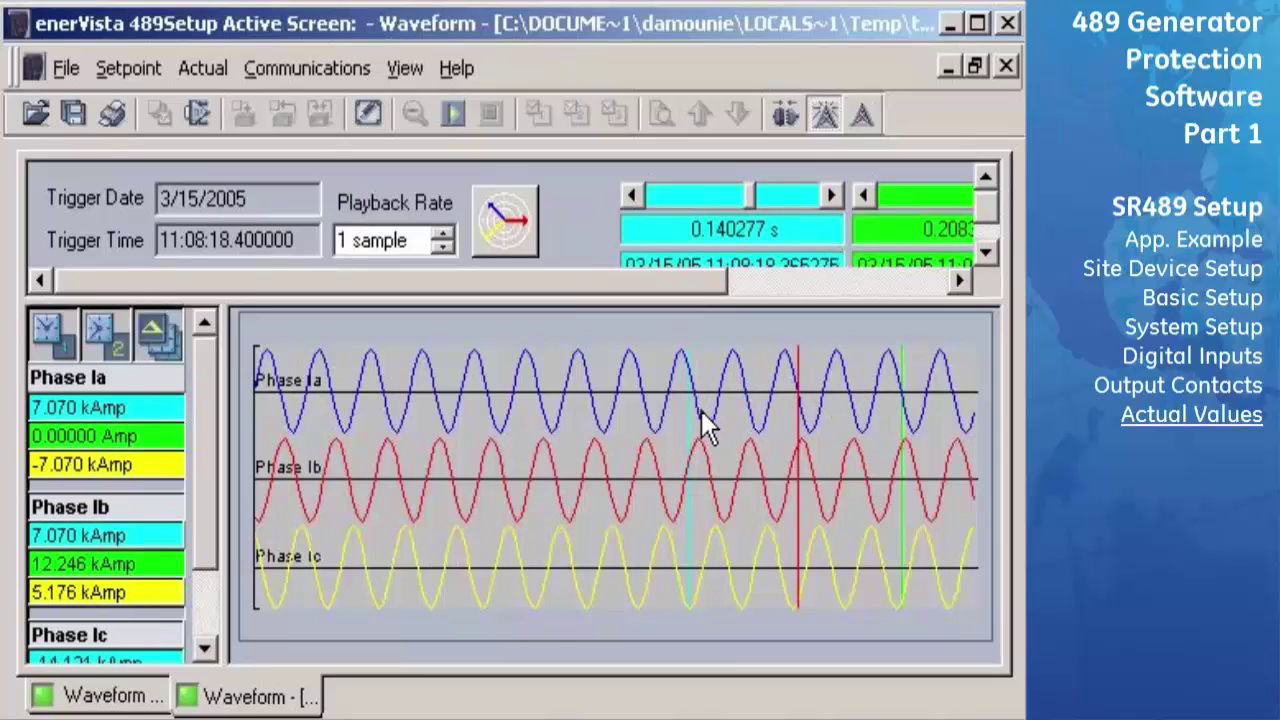
click(729, 417)
click(708, 428)
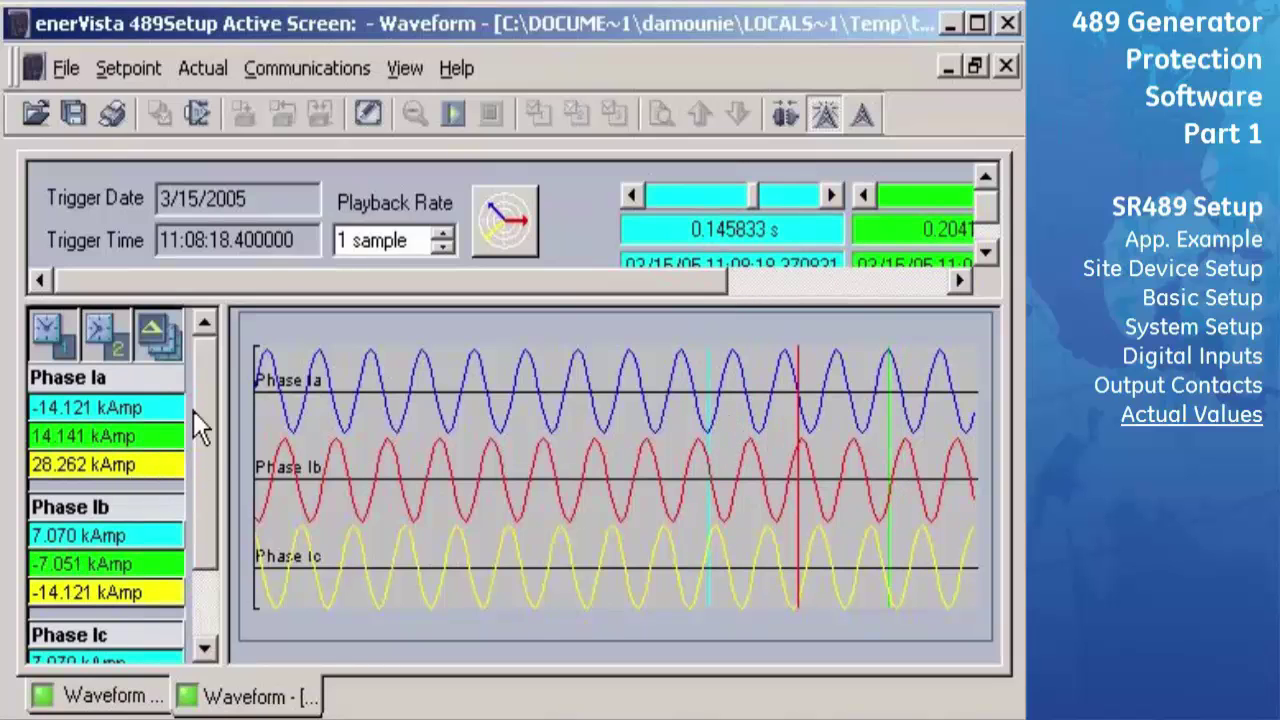
scroll(214, 473, down, 1)
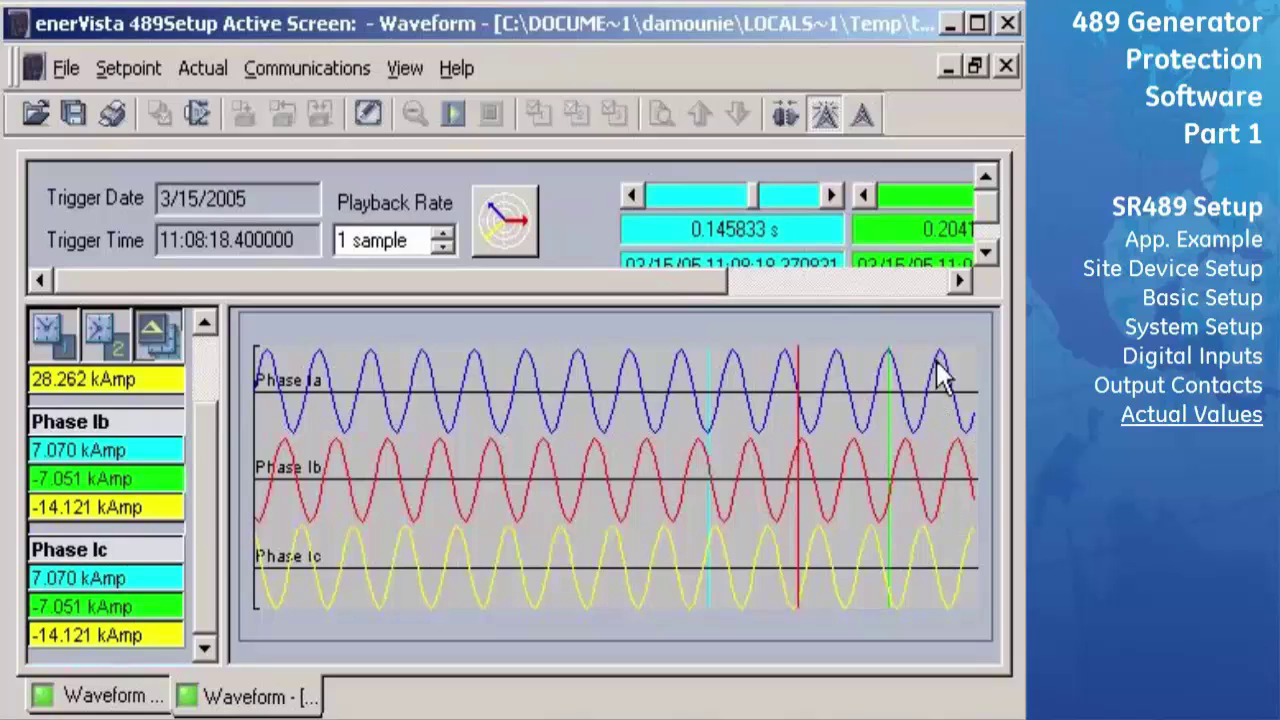
click(1007, 66)
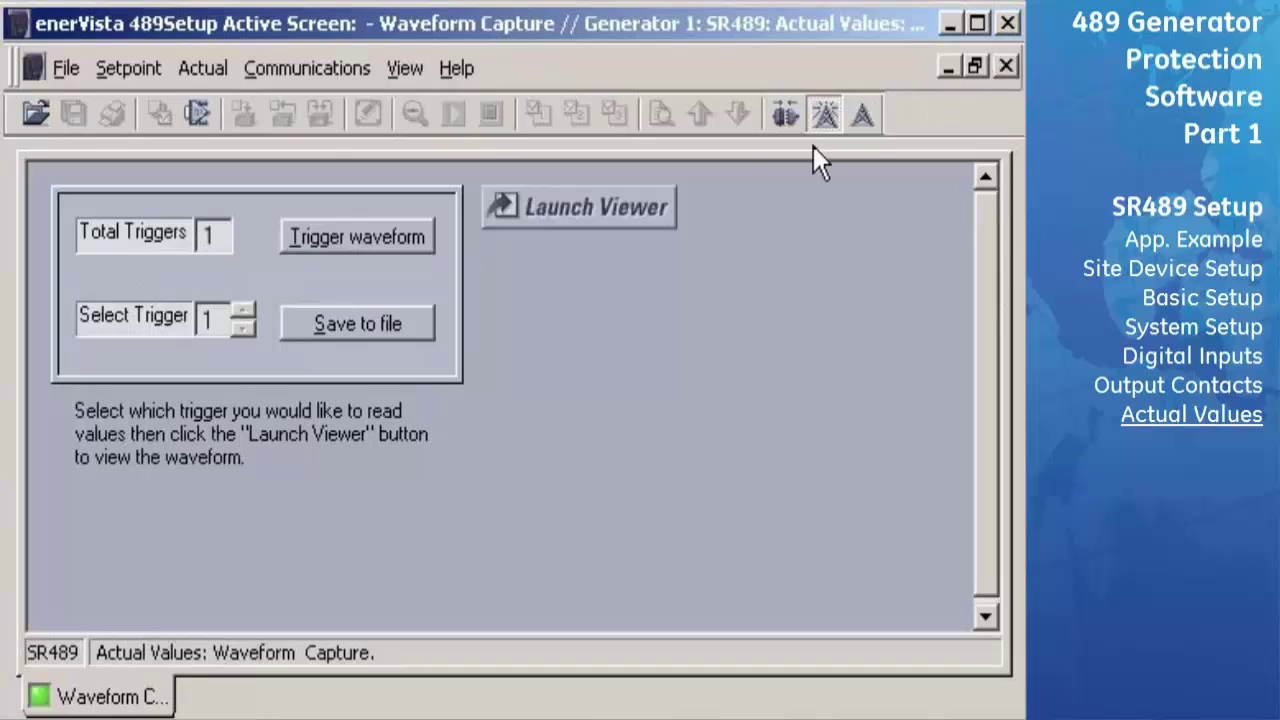
- Save the captured waveform as wave.csv in the 489PC folder and close the waveform capture window
click(357, 324)
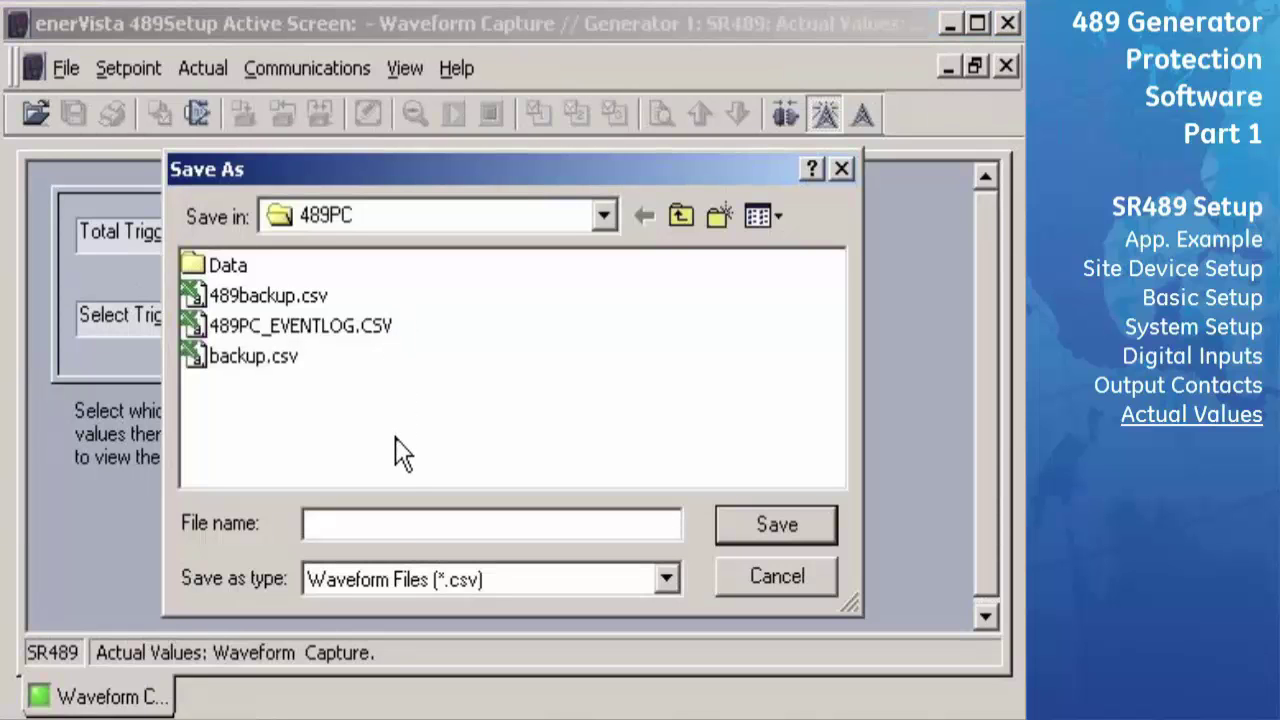
click(393, 520)
text(wa)
text(ve./)
text(cs)
text(v)
click(760, 527)
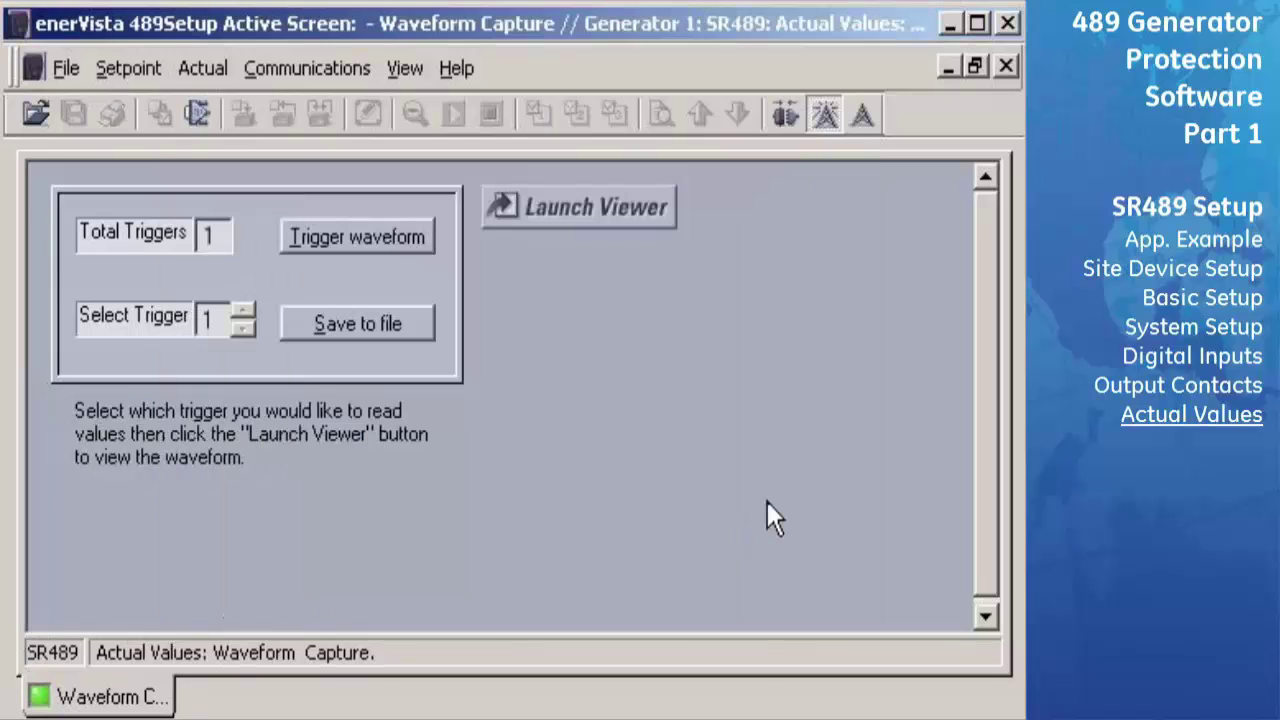
click(1007, 67)
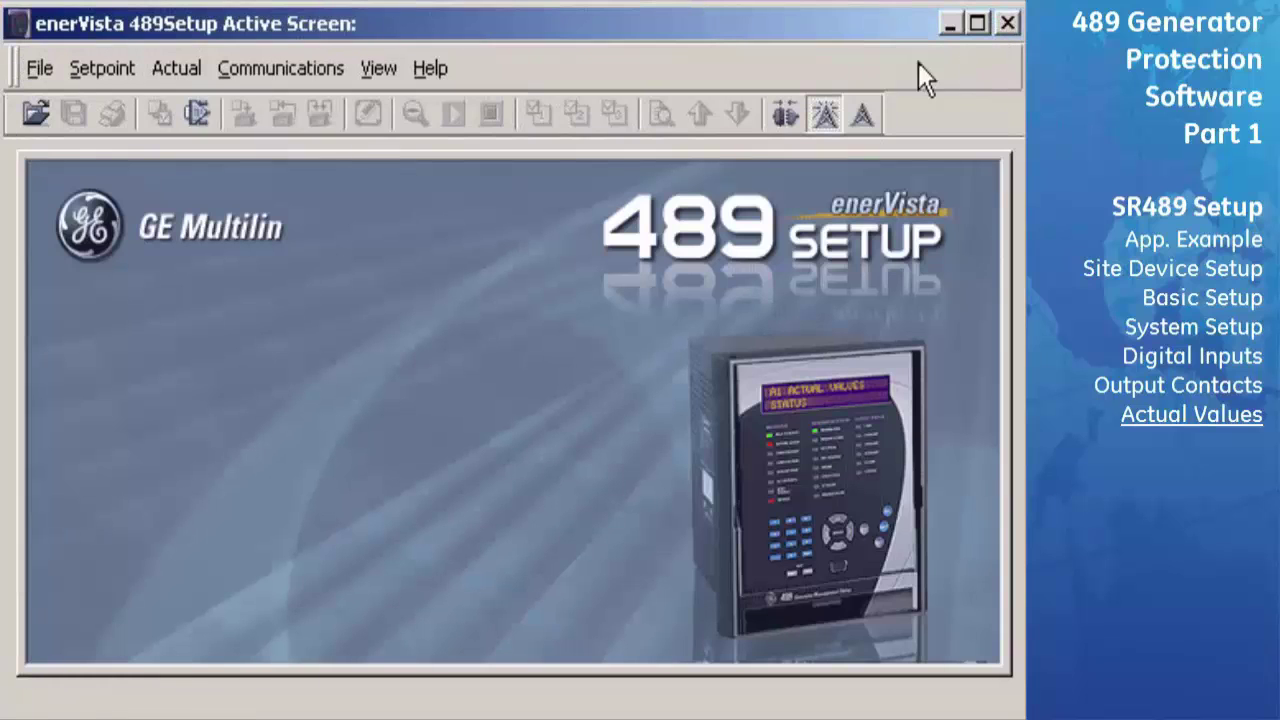
click(178, 68)
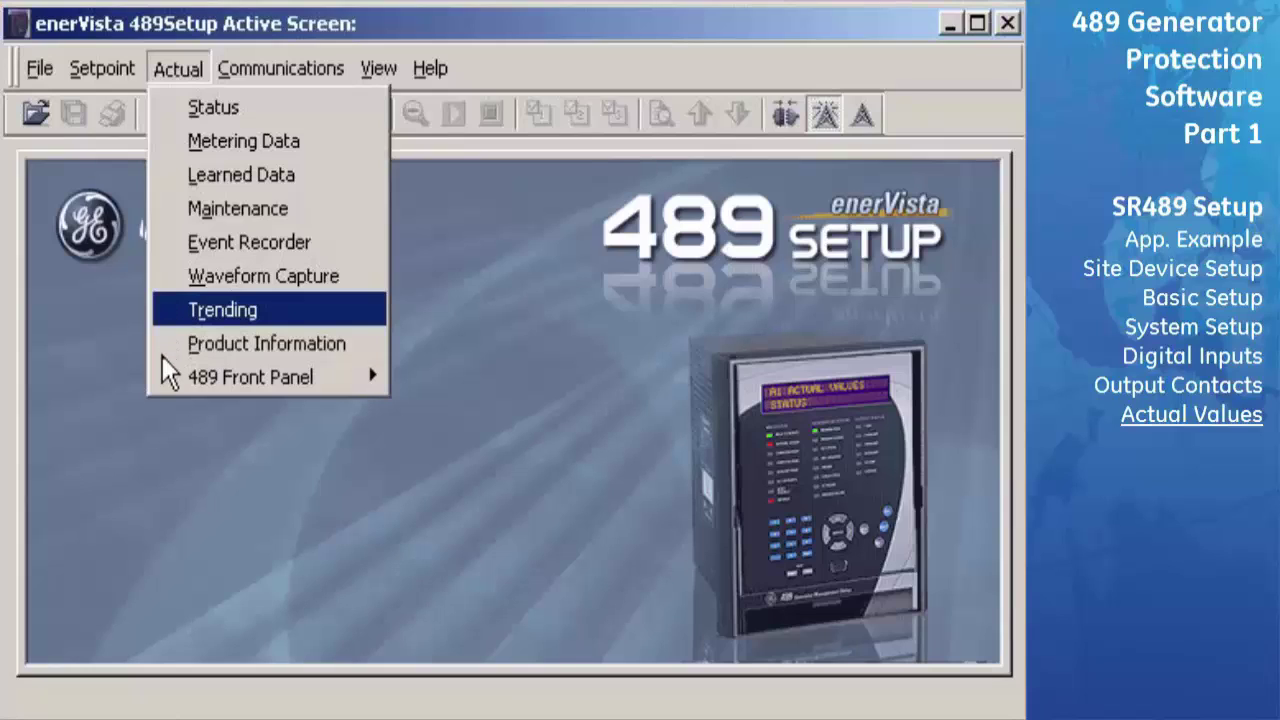
mouse_move(162, 370)
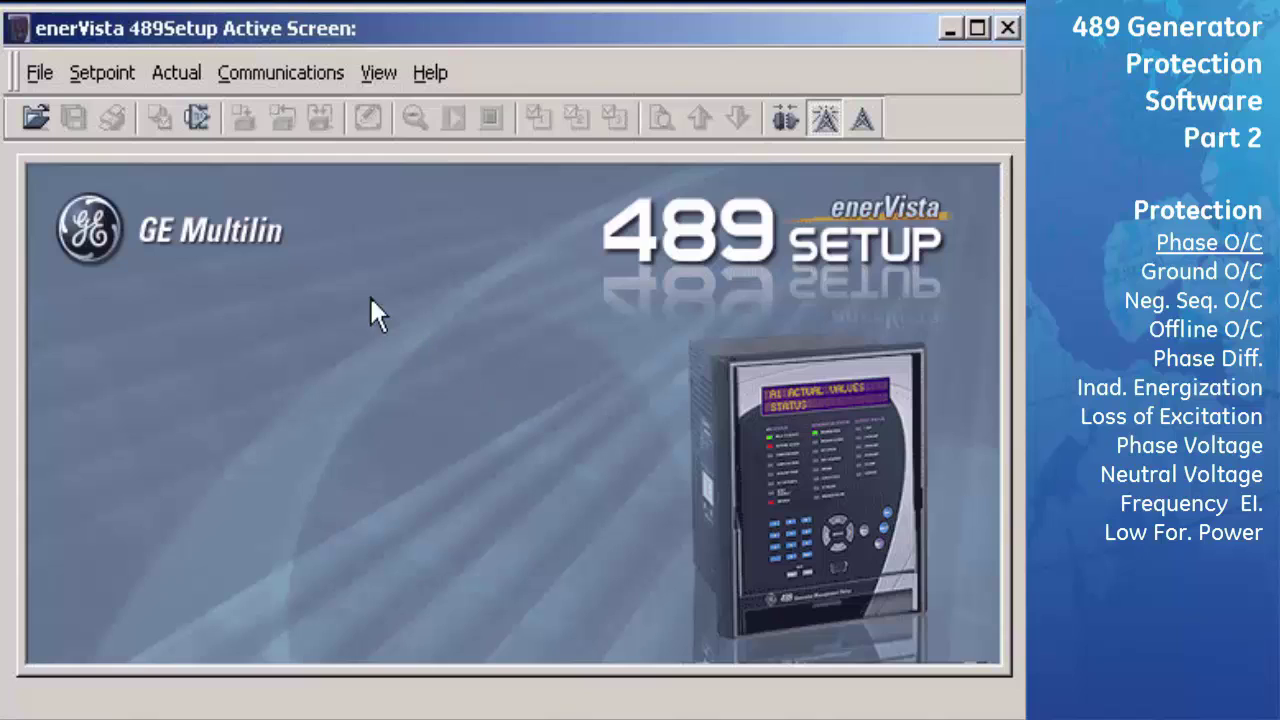
- Open the Current Elements protection setpoints in a maximized window and show the Phase Overcurrent settings
click(106, 75)
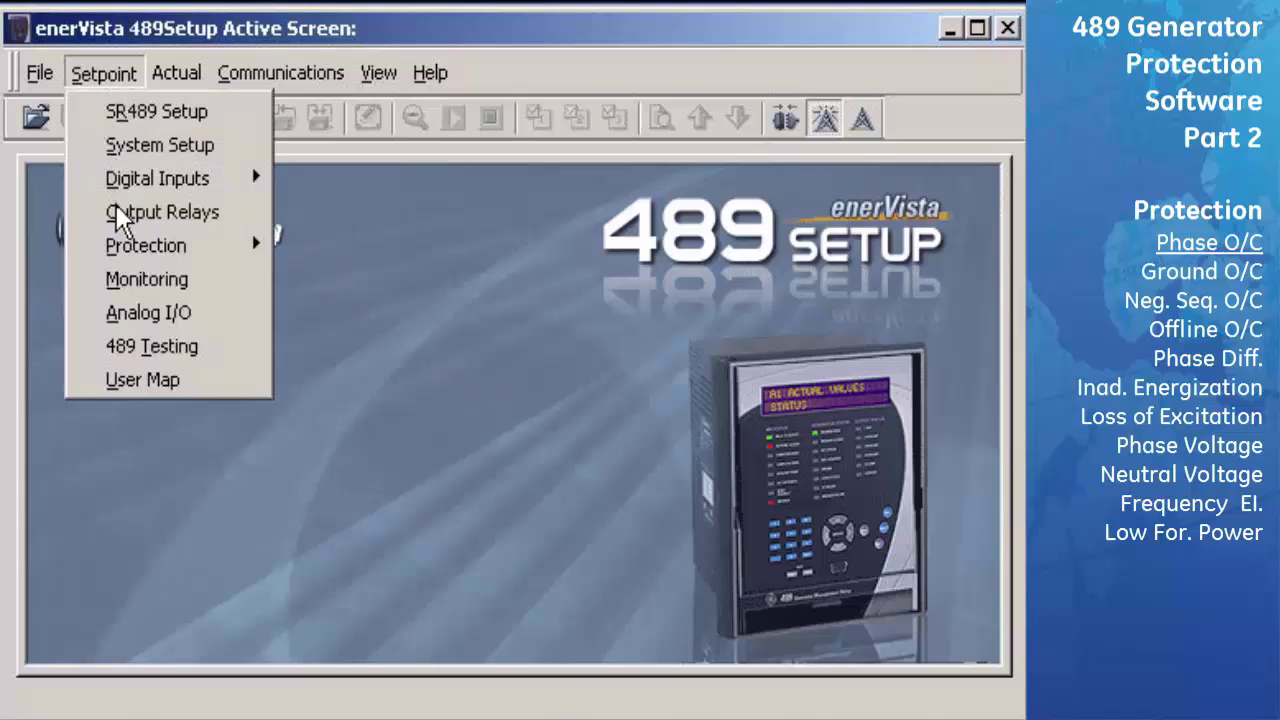
mouse_move(200, 246)
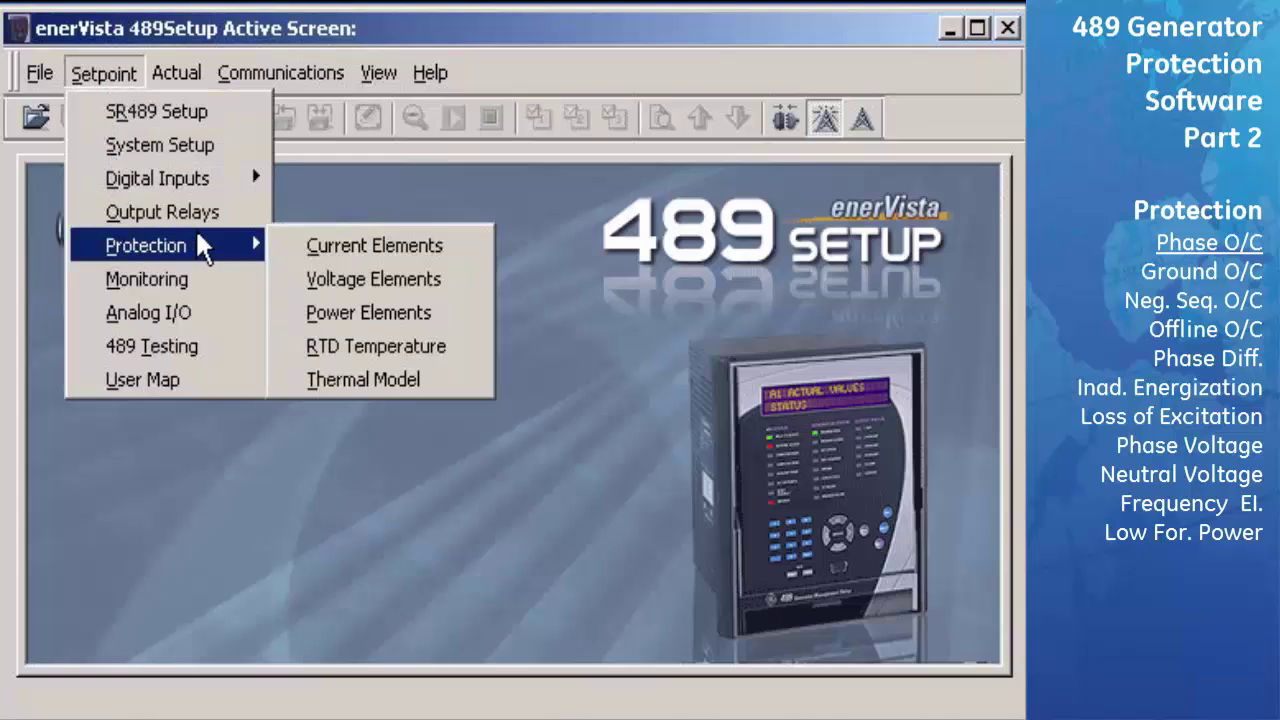
click(281, 239)
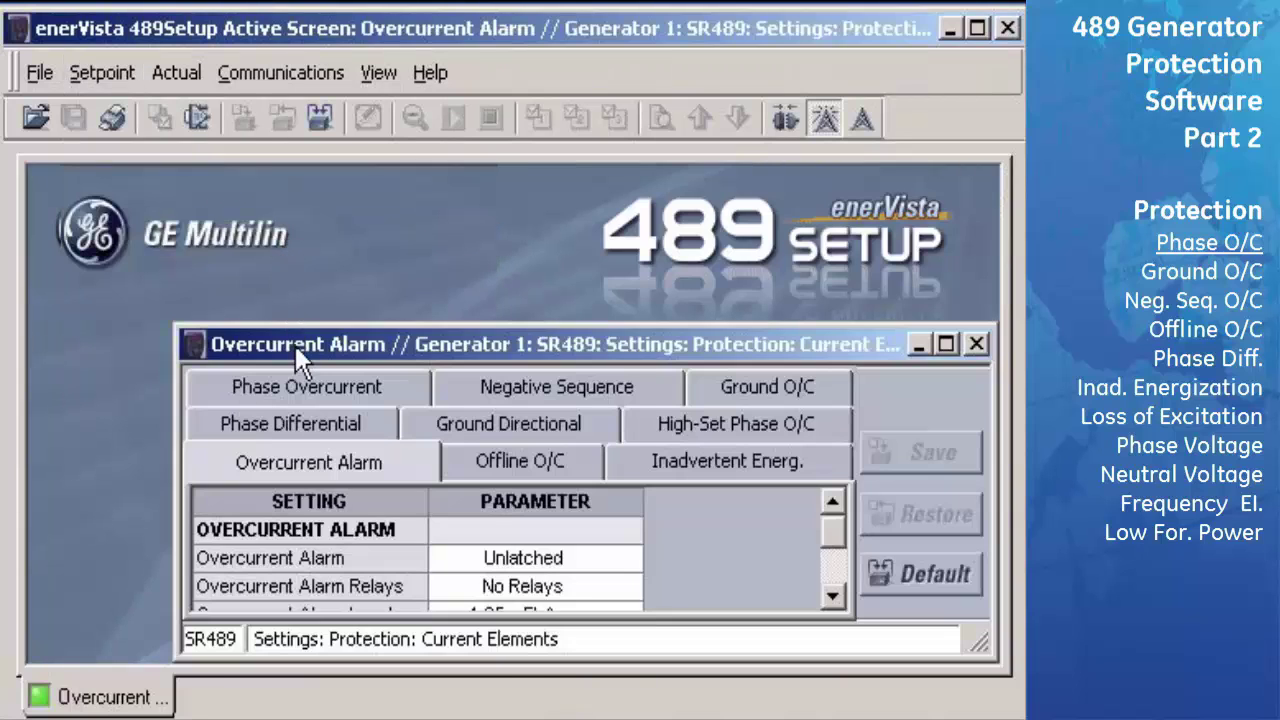
double_click(295, 345)
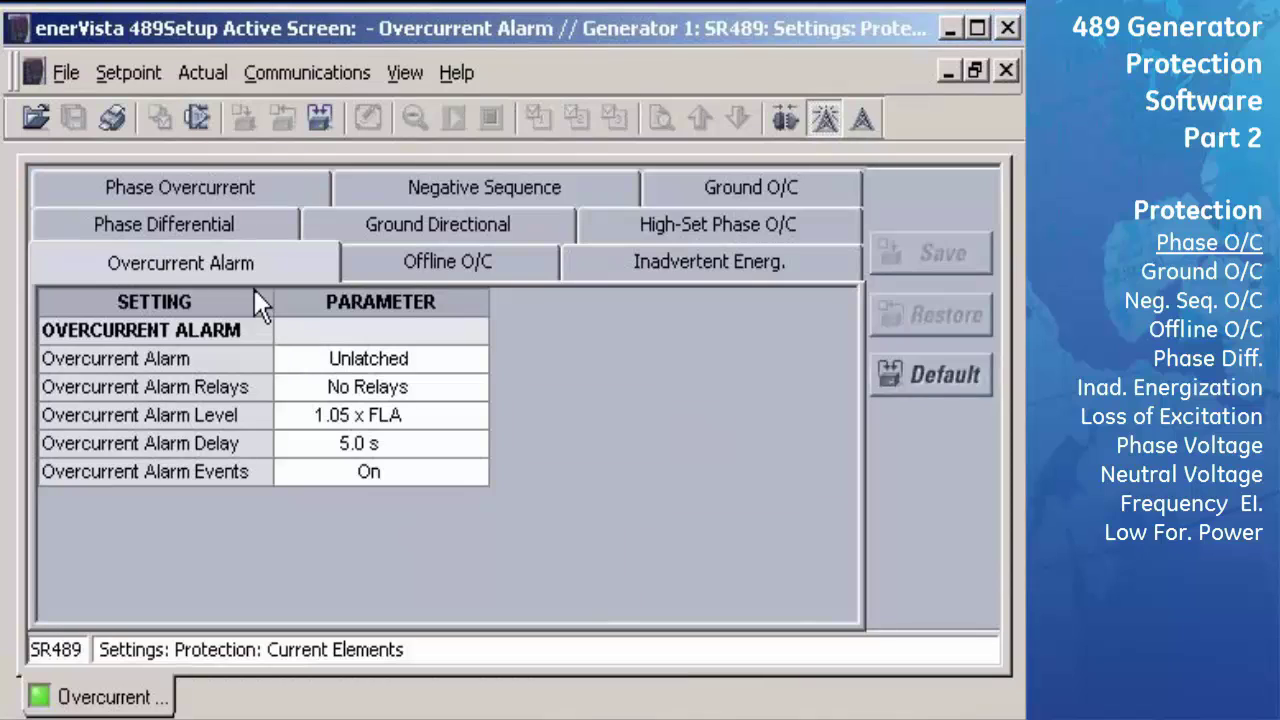
click(284, 200)
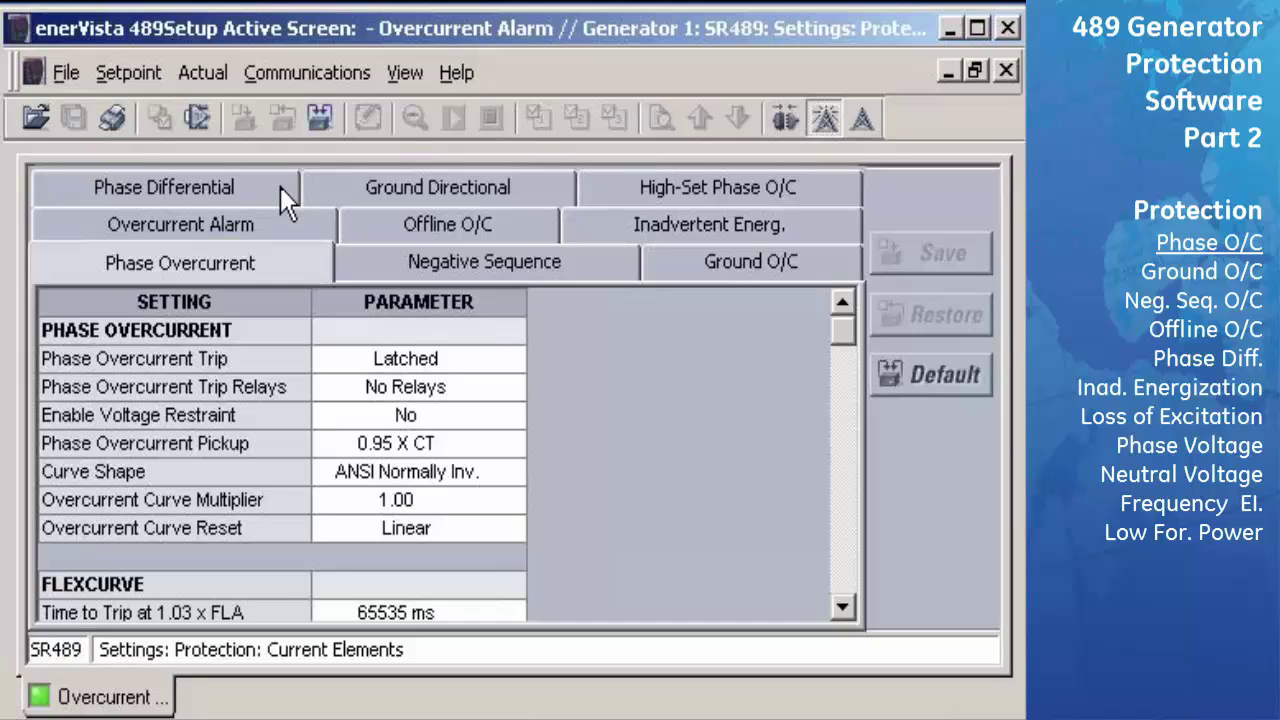
- Keep the Phase Overcurrent Trip Latched, assign its trip relays to Relay 1 and leave Enable Voltage Restraint at No
click(509, 364)
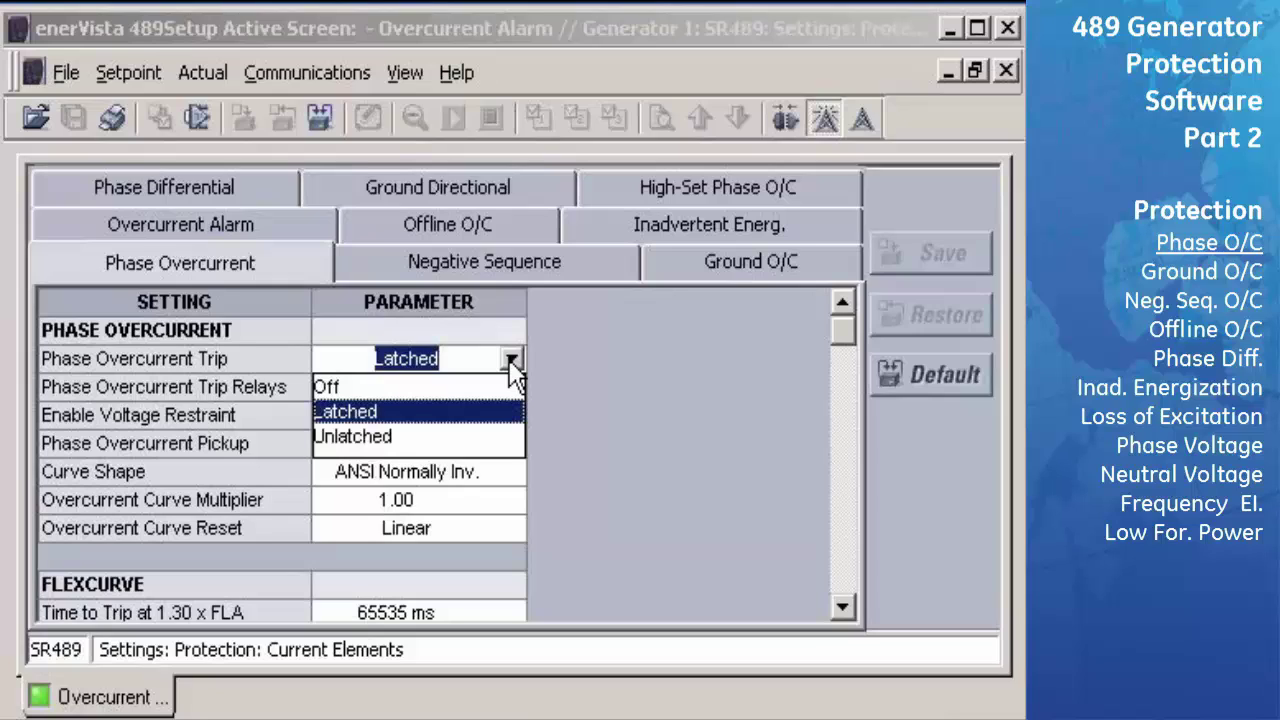
click(503, 418)
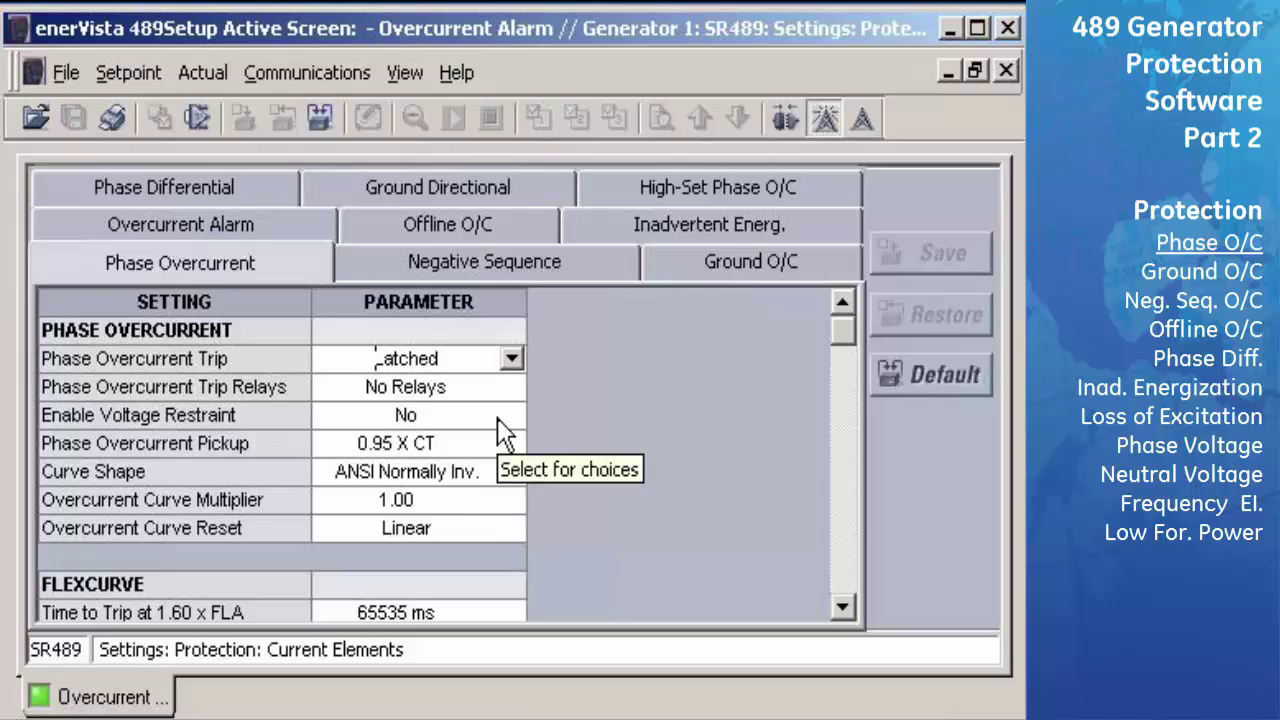
click(513, 387)
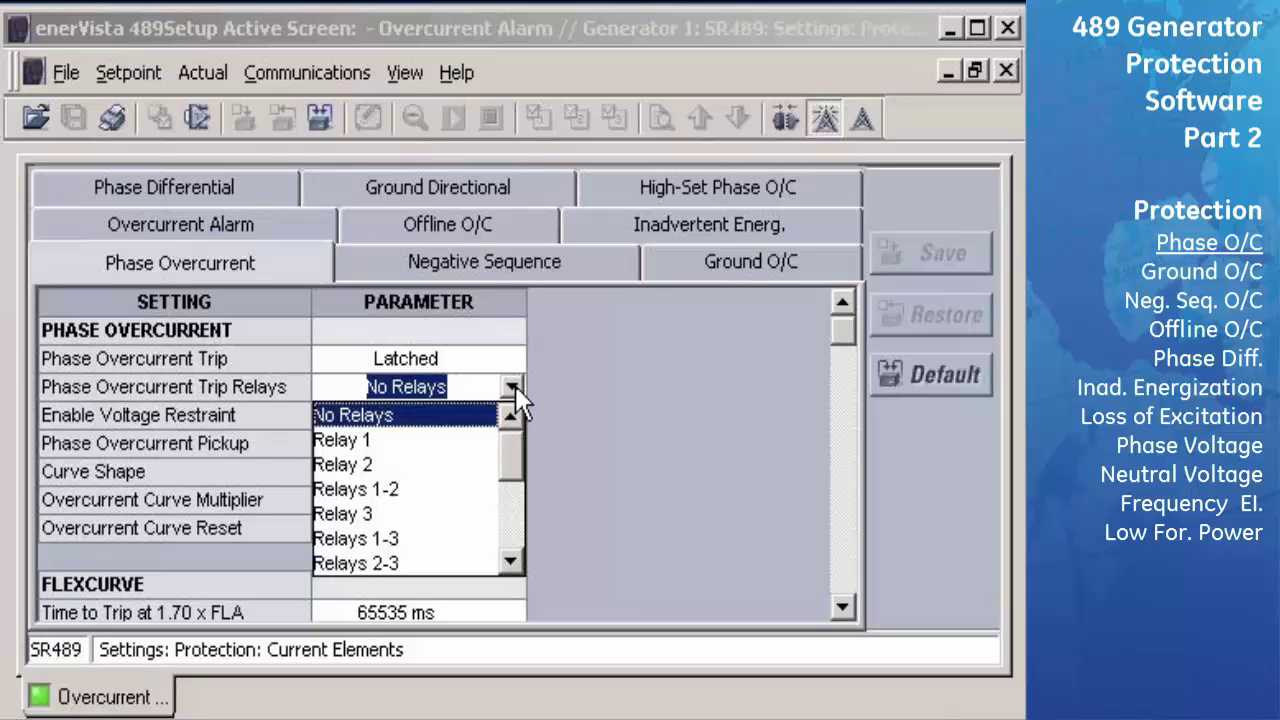
click(485, 441)
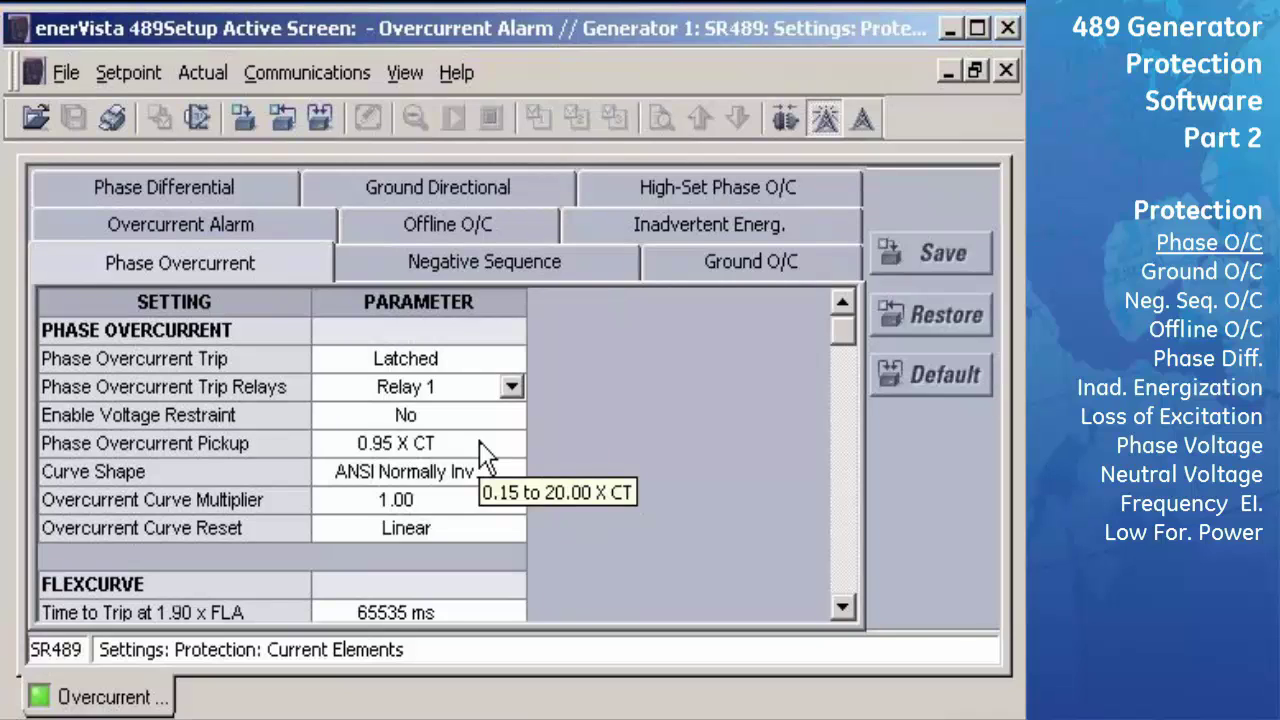
click(495, 420)
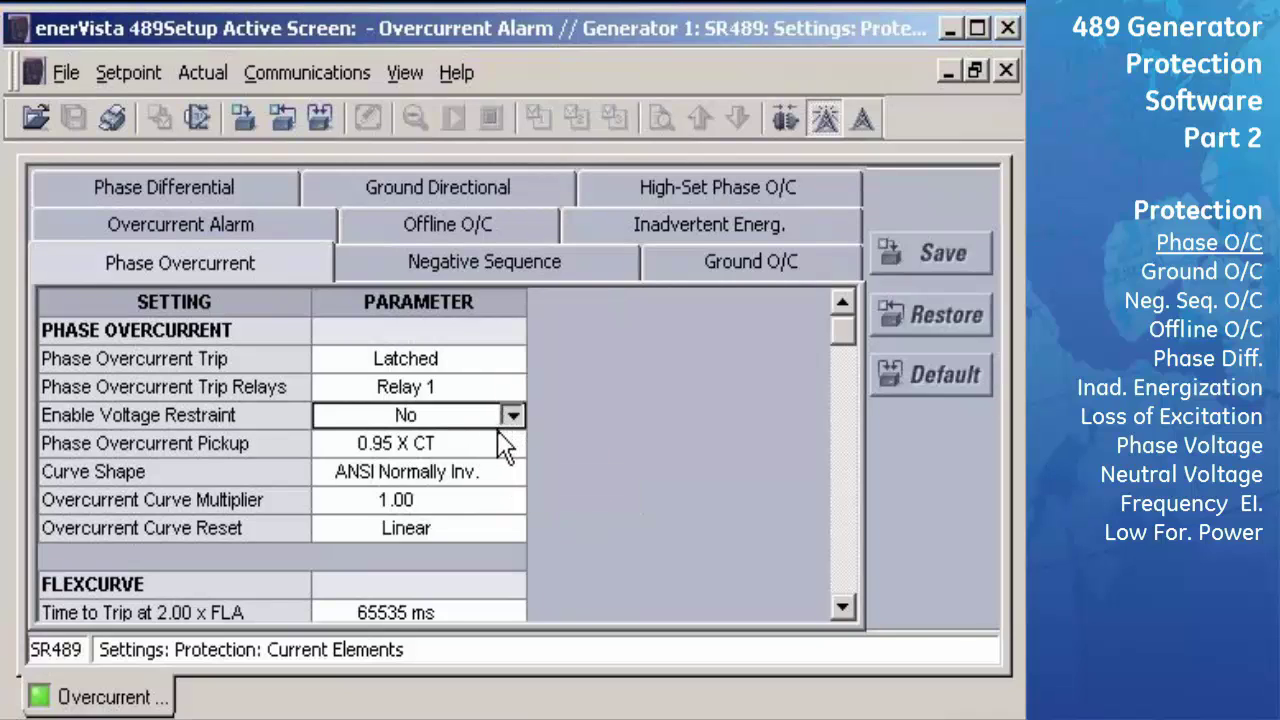
click(510, 416)
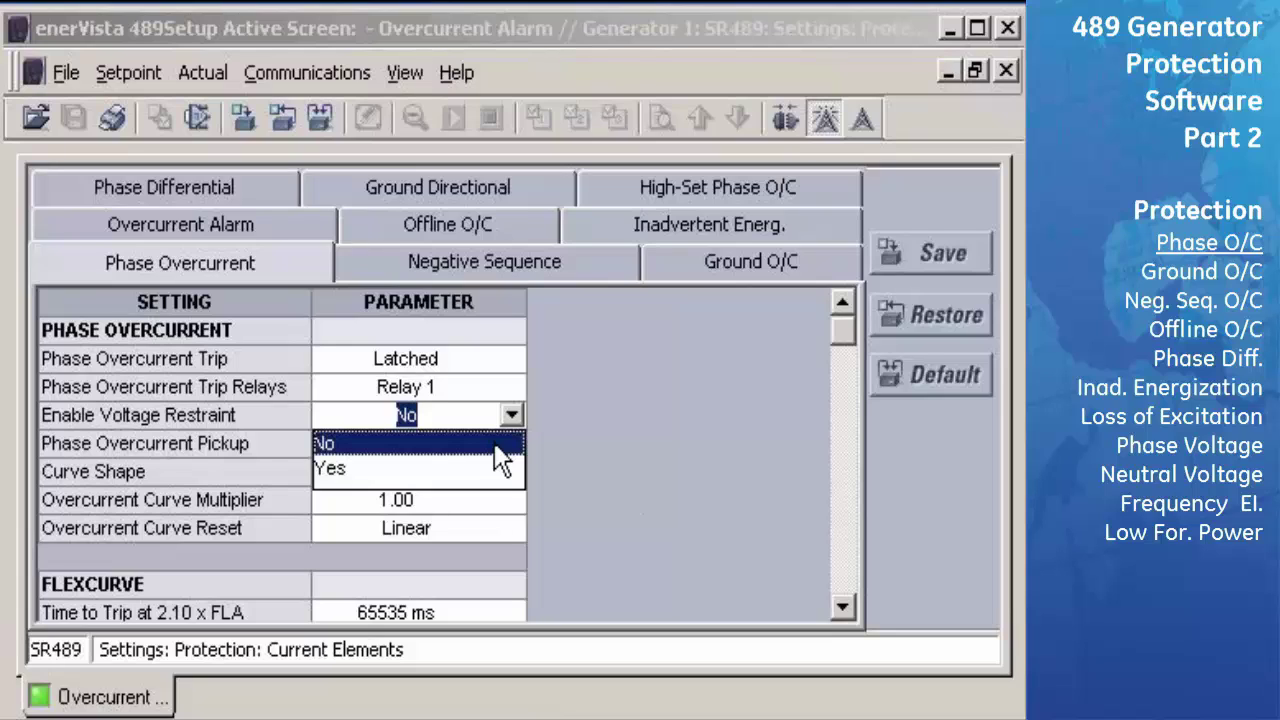
click(496, 446)
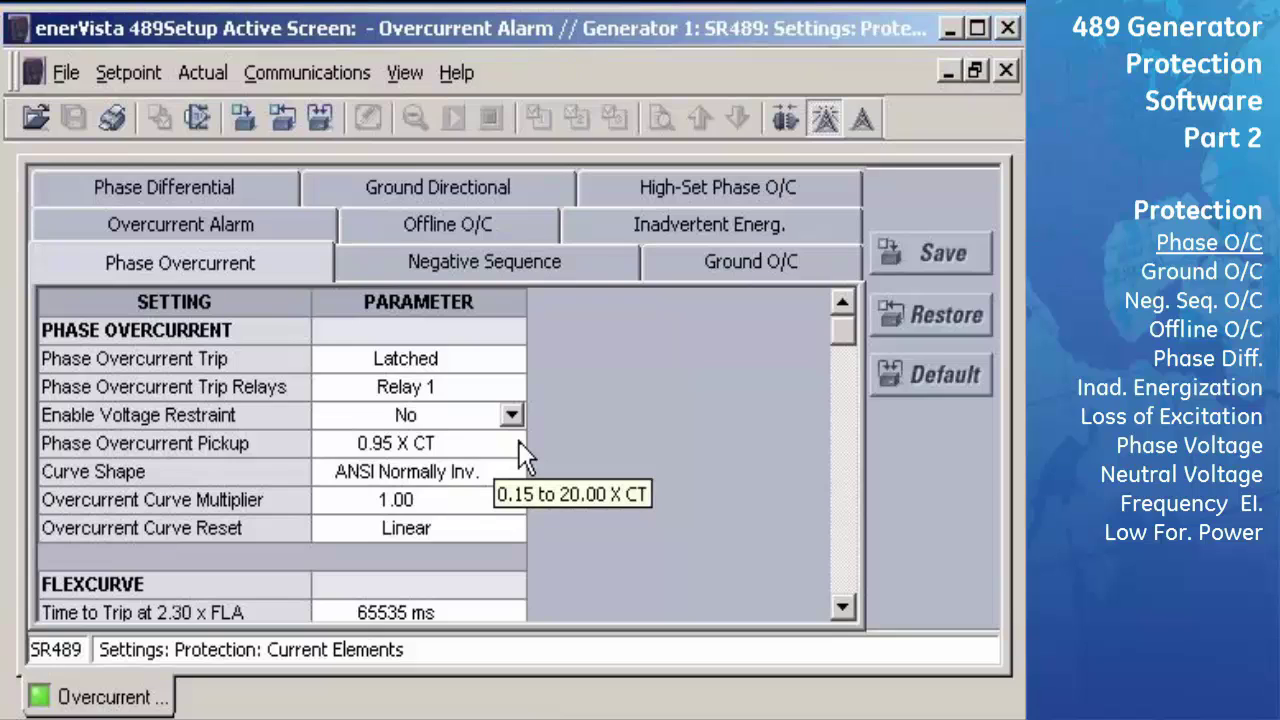
- Lower the Phase Overcurrent Pickup to 0.92 x CT
click(462, 450)
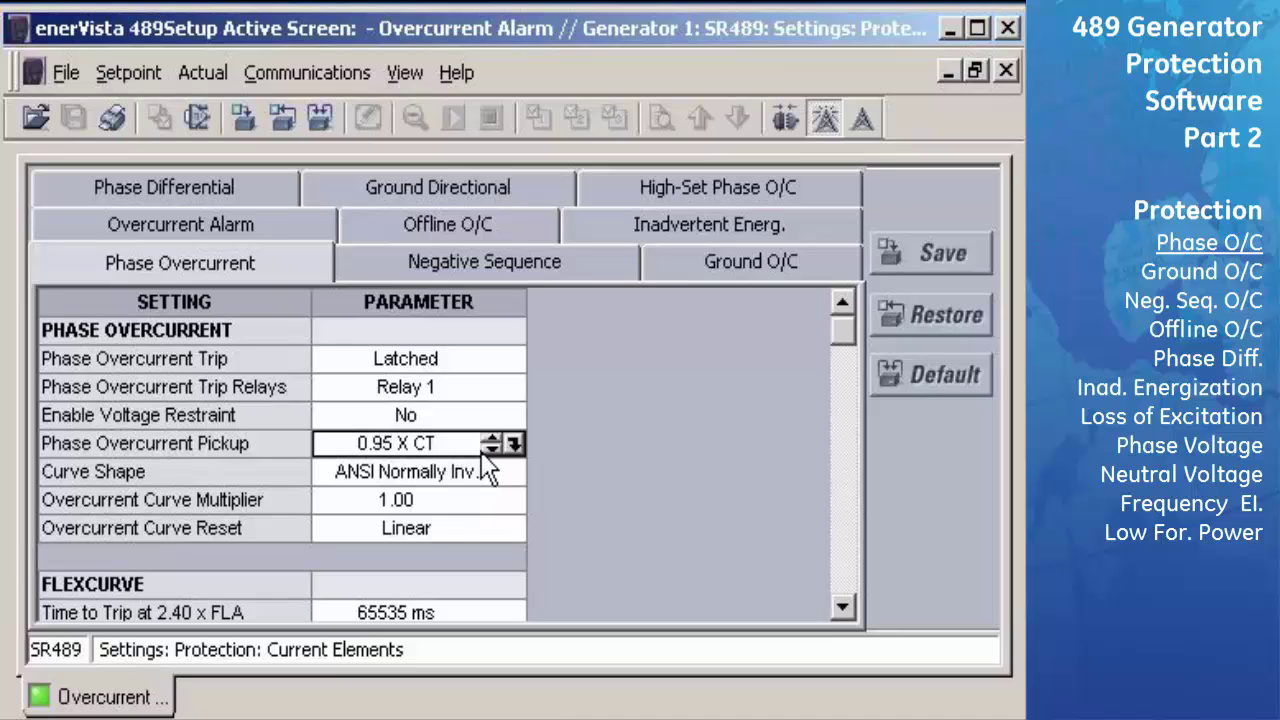
click(497, 452)
click(491, 449)
click(491, 449)
click(491, 449)
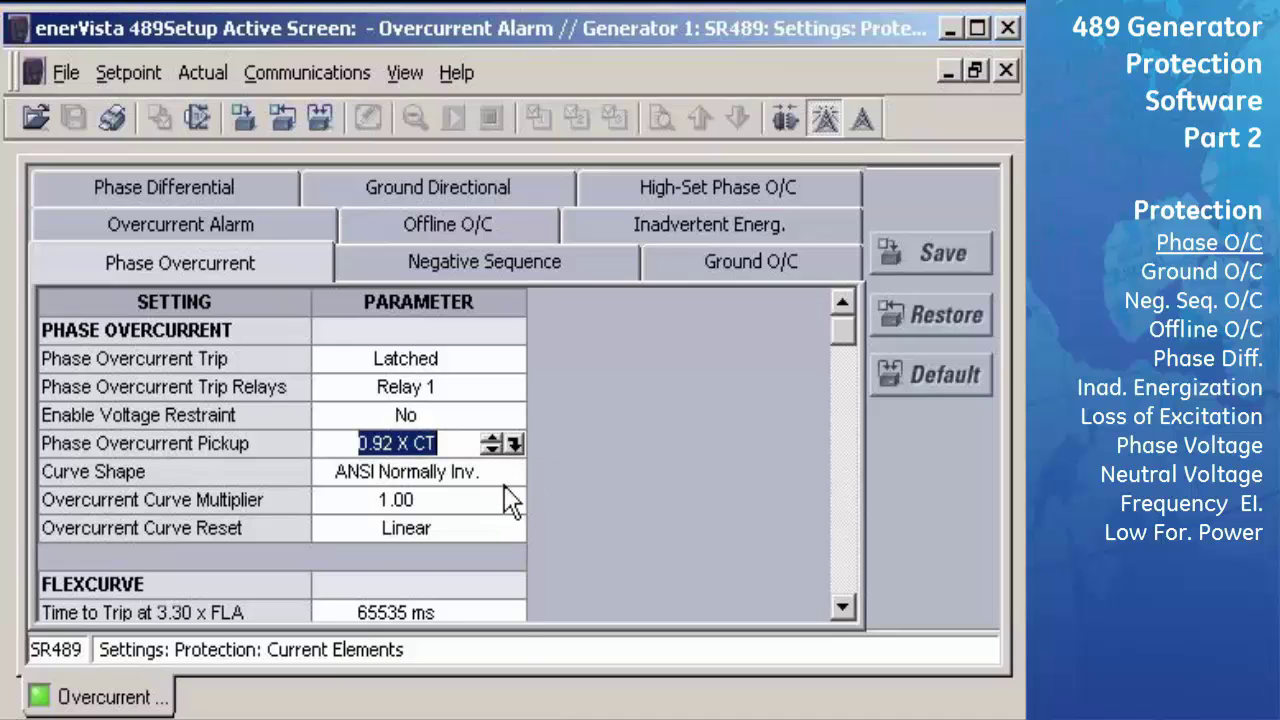
- Set the phase overcurrent Curve Shape to ANSI Extremely Inv. and the Overcurrent Curve Reset to Instantaneous
click(502, 480)
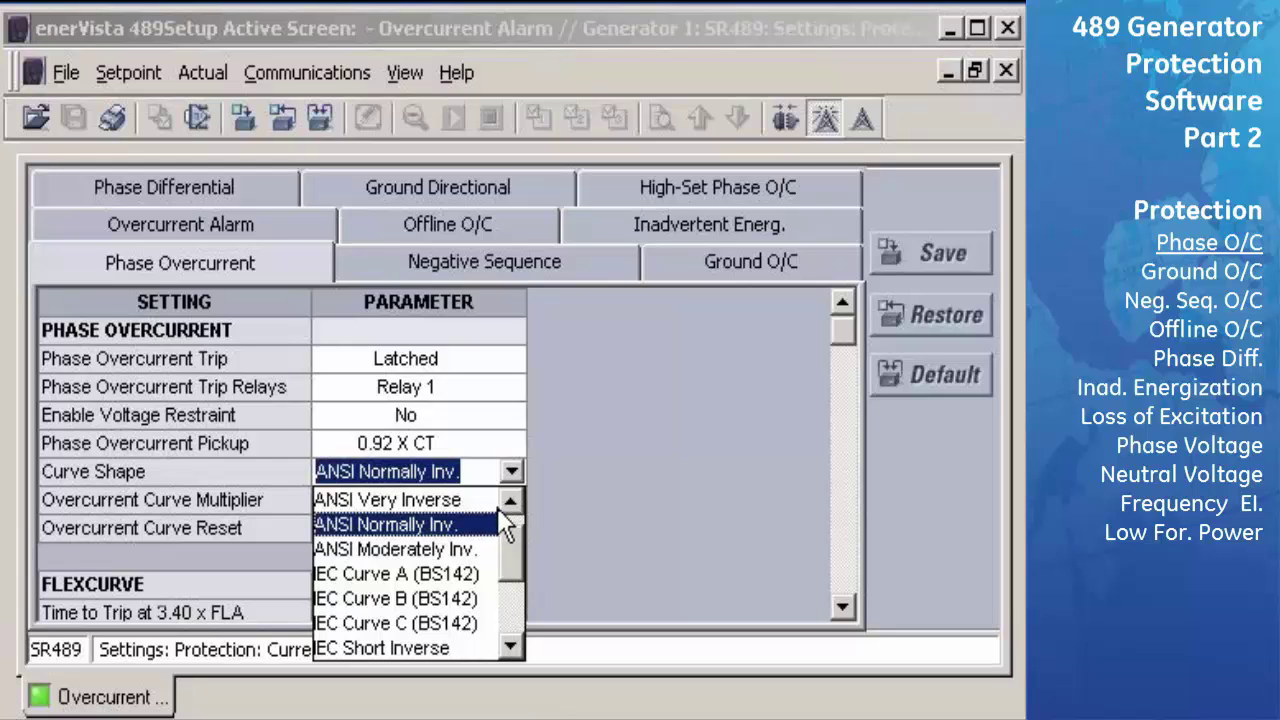
click(508, 502)
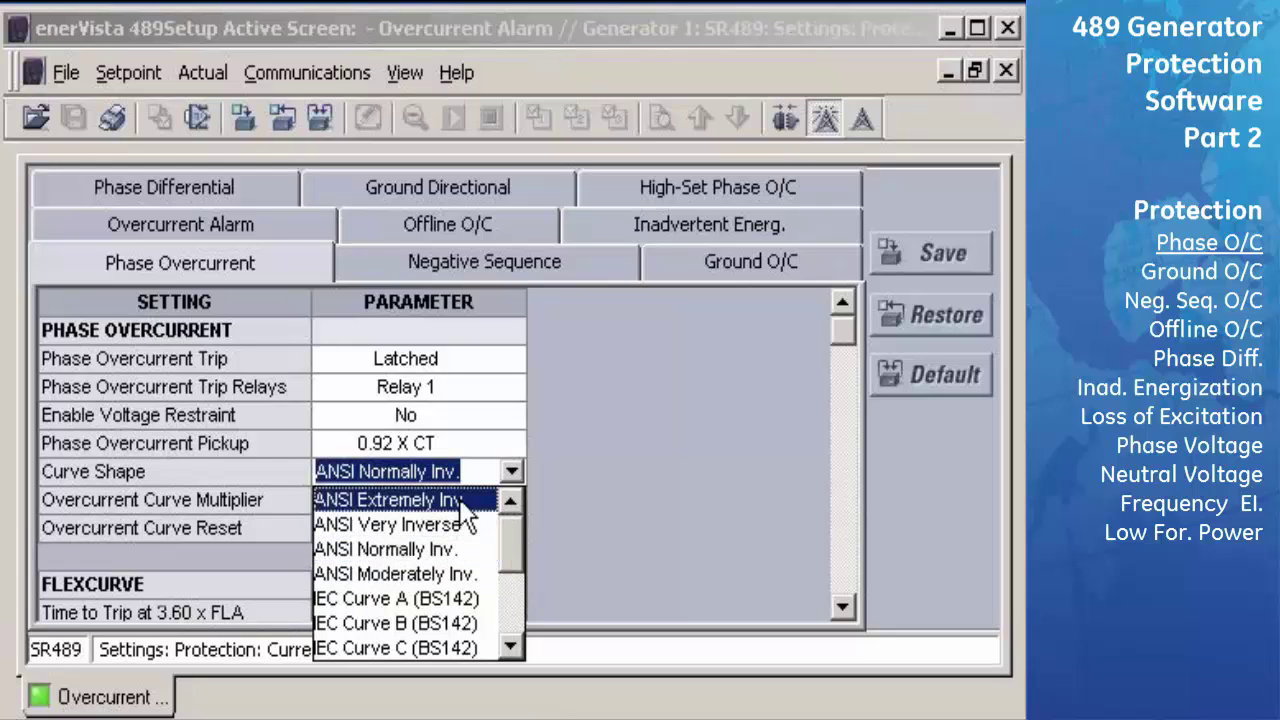
click(466, 512)
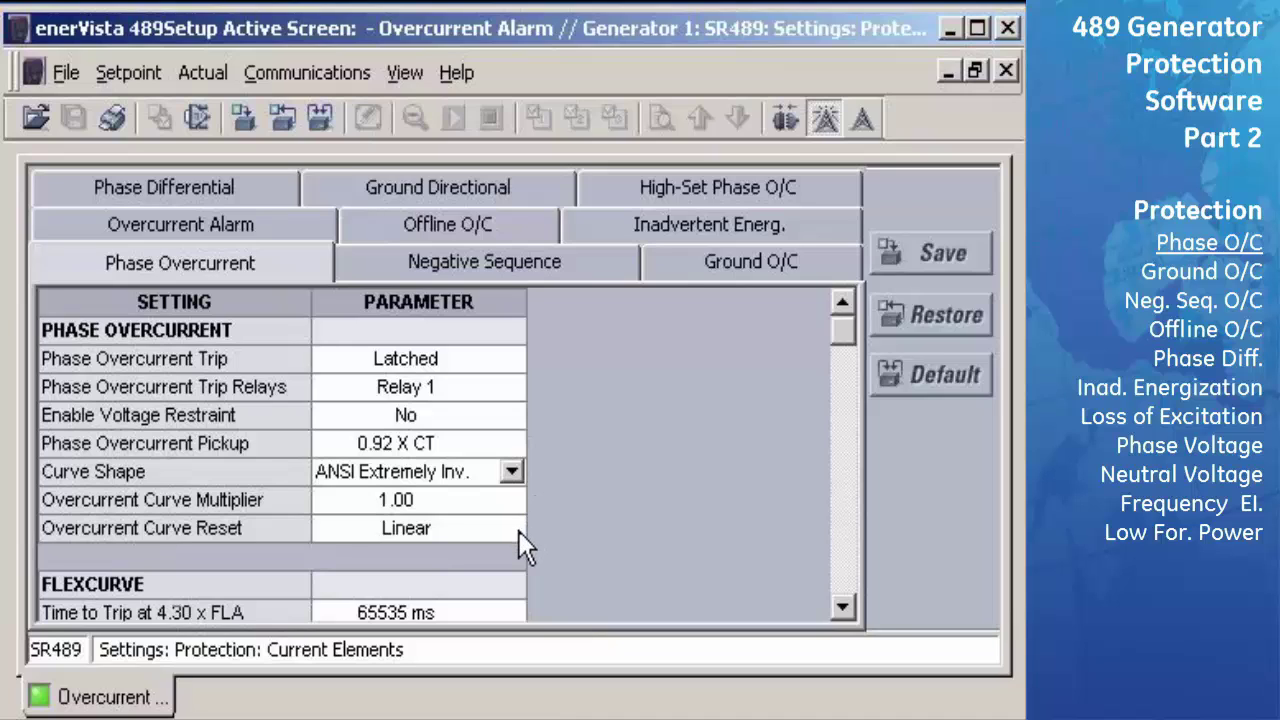
click(510, 538)
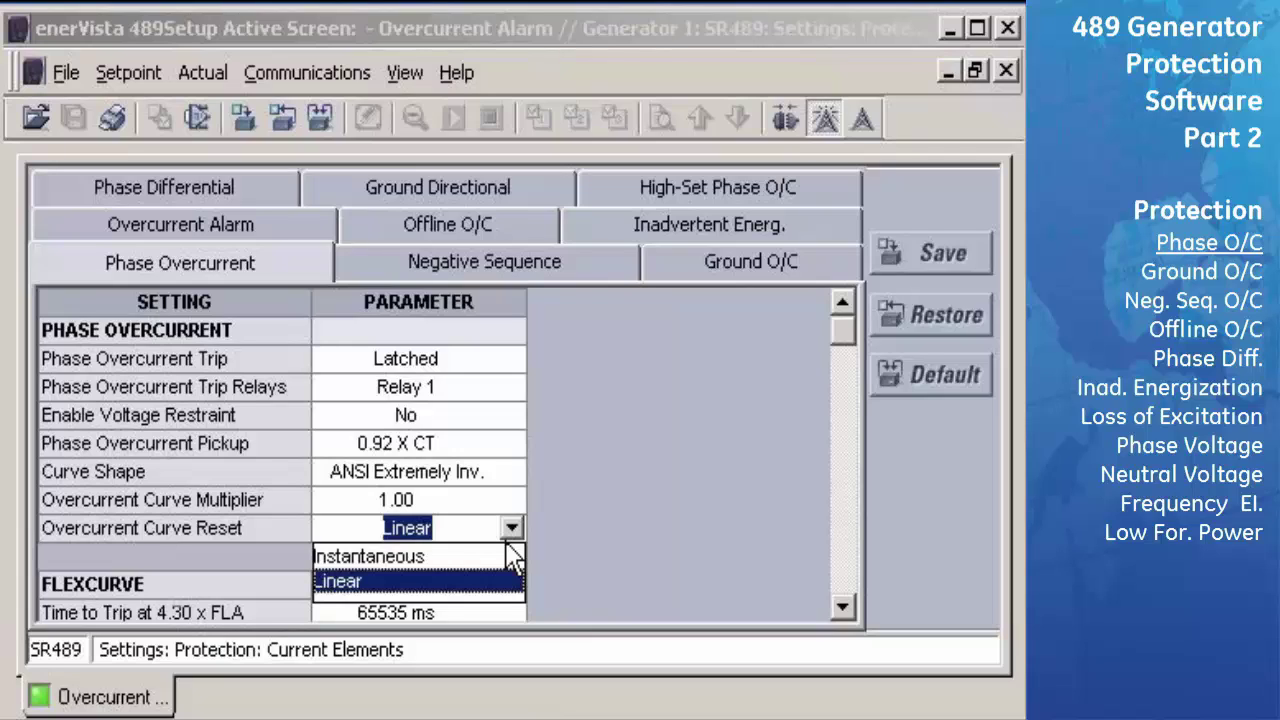
click(512, 553)
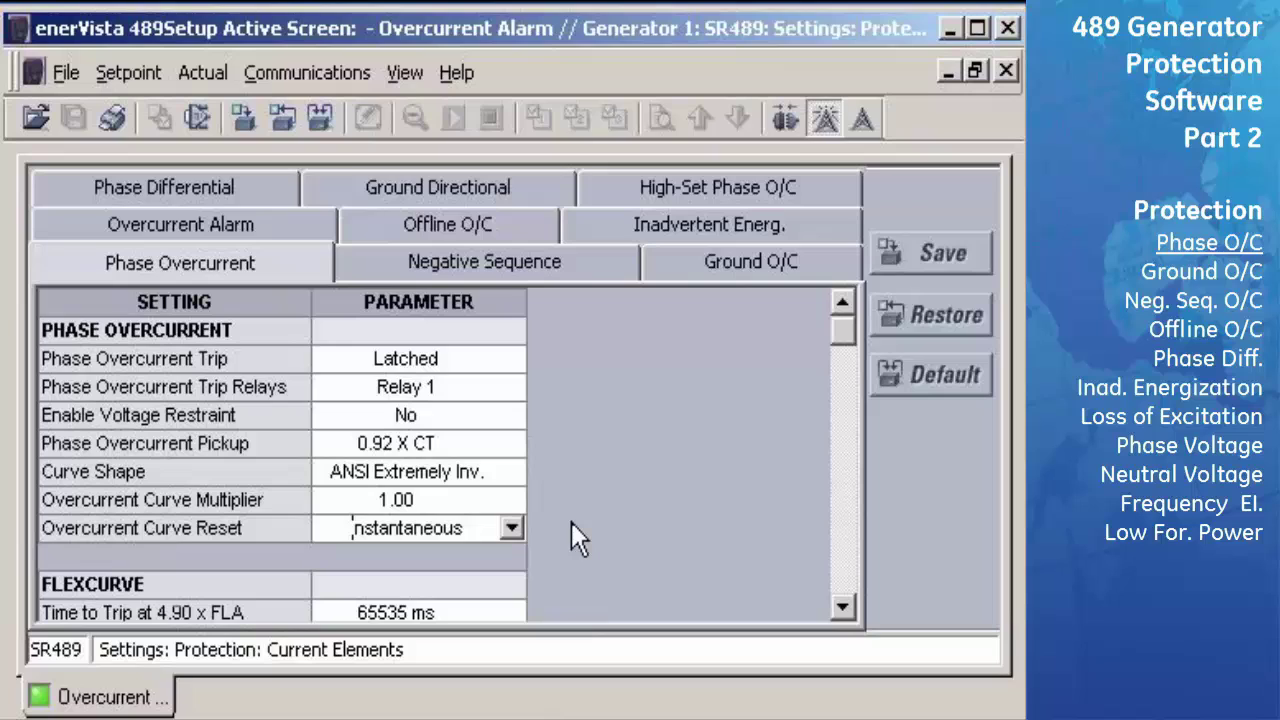
- Set the High-Set Phase O/C Trip to Latched and assign its trip relays to Relay 1
click(630, 191)
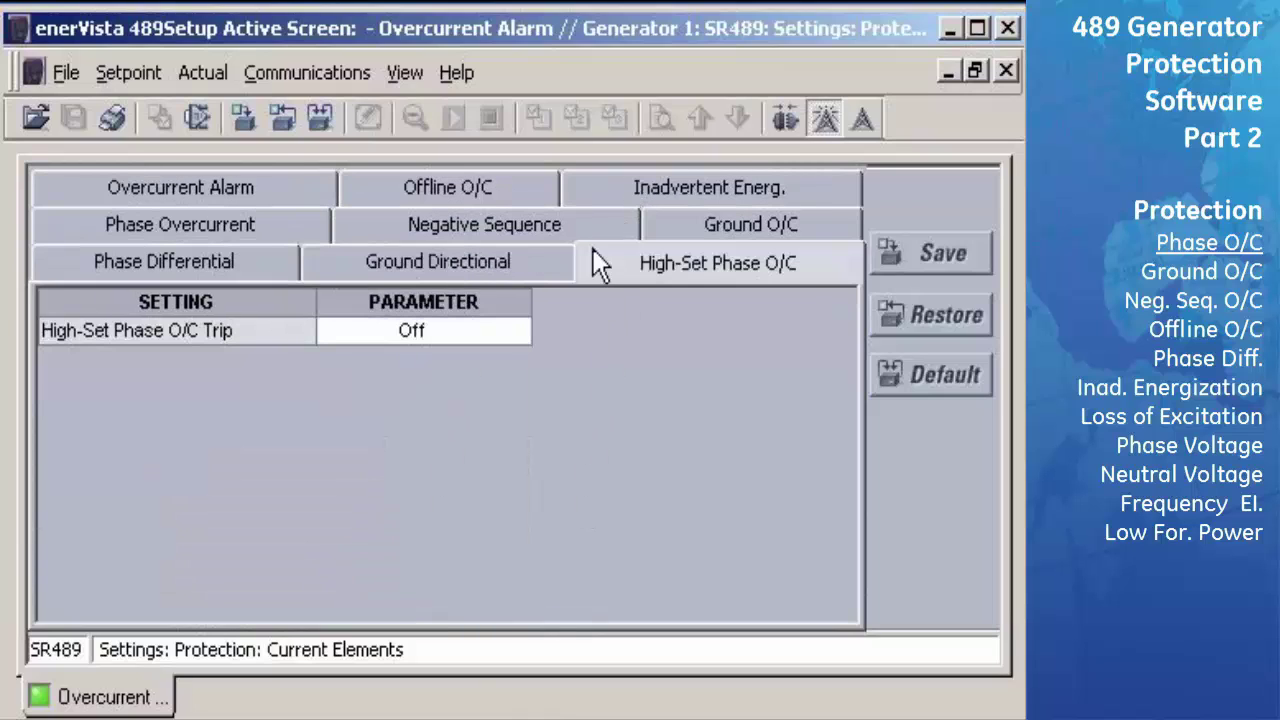
click(525, 334)
click(505, 385)
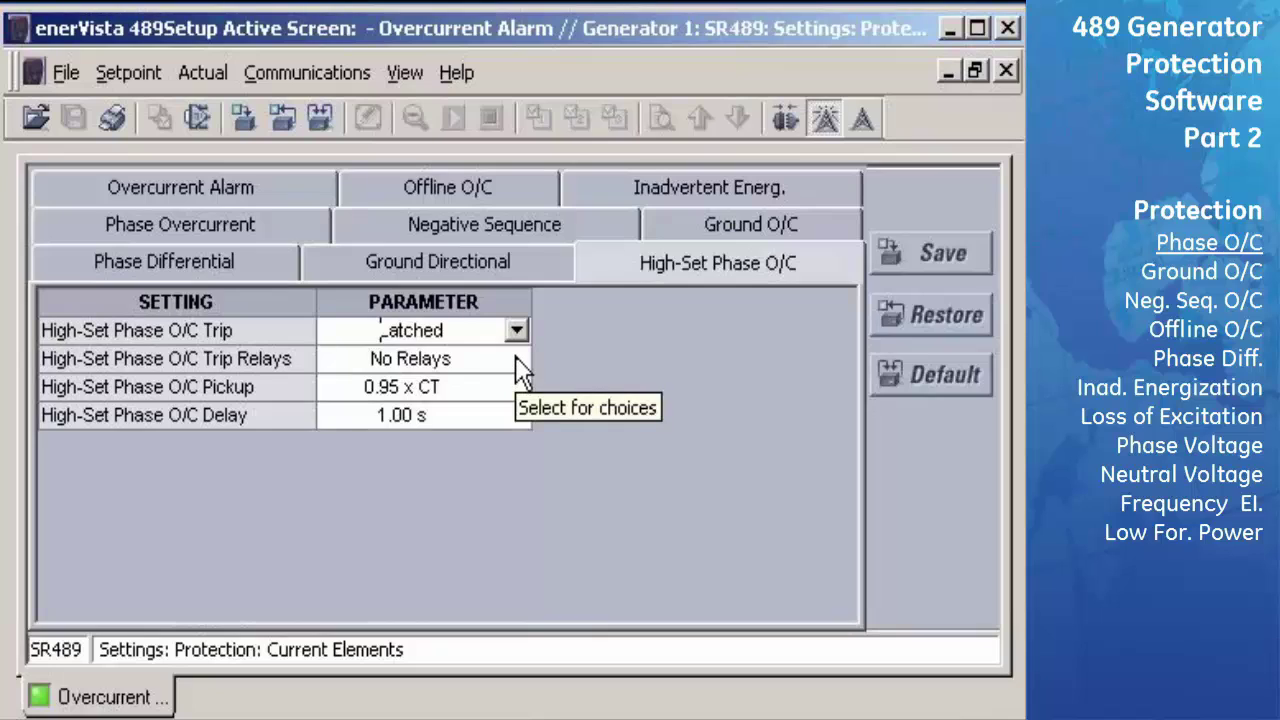
click(515, 358)
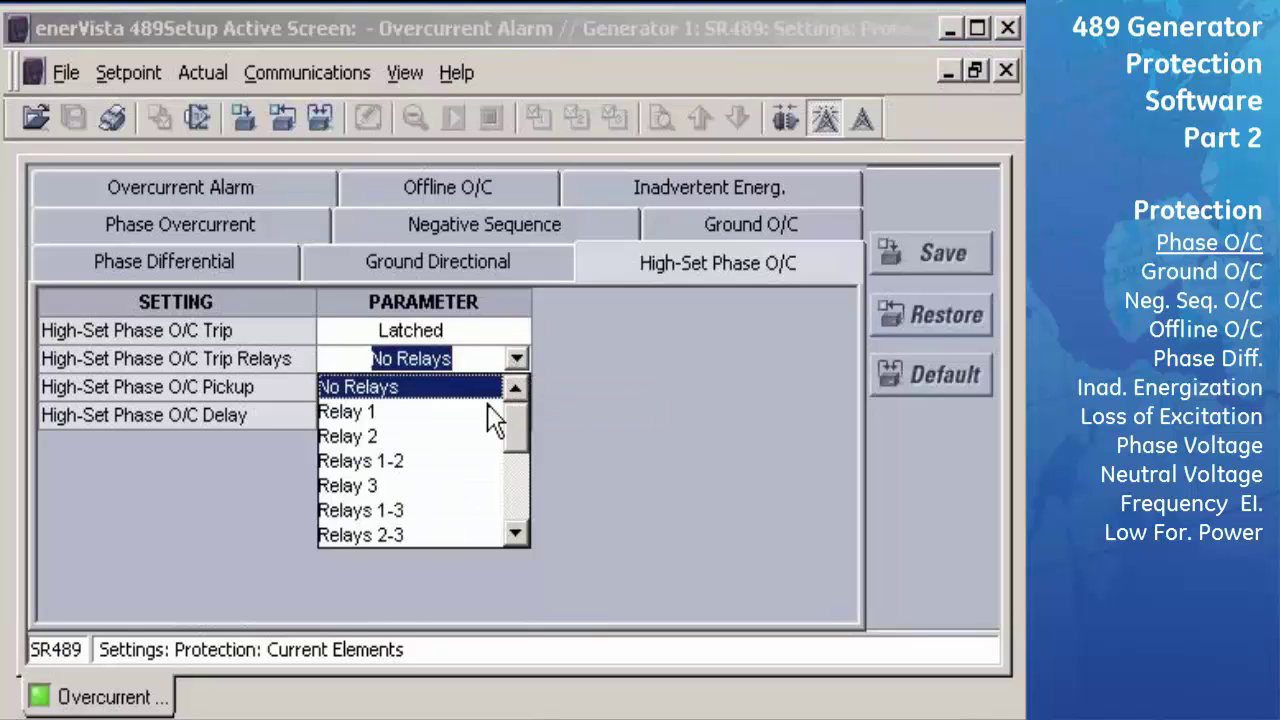
click(495, 412)
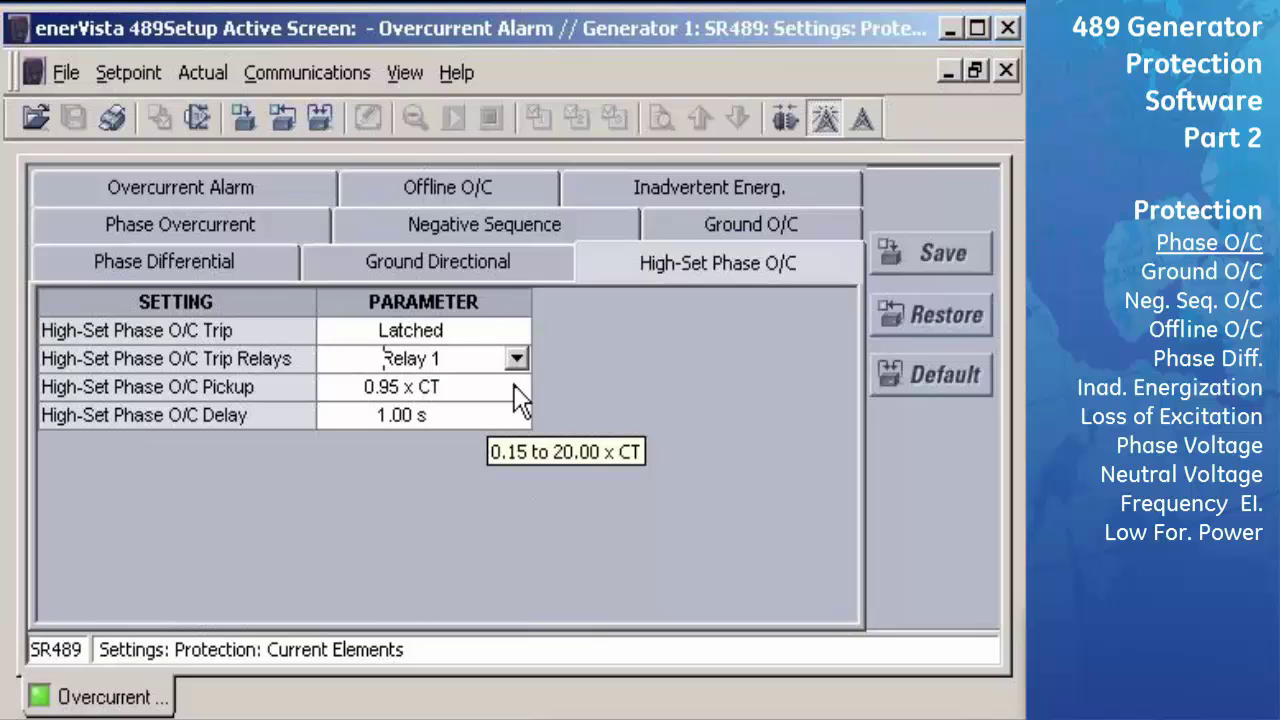
- Set the High-Set Phase O/C Pickup to 3.50 x CT
click(515, 387)
text(3.)
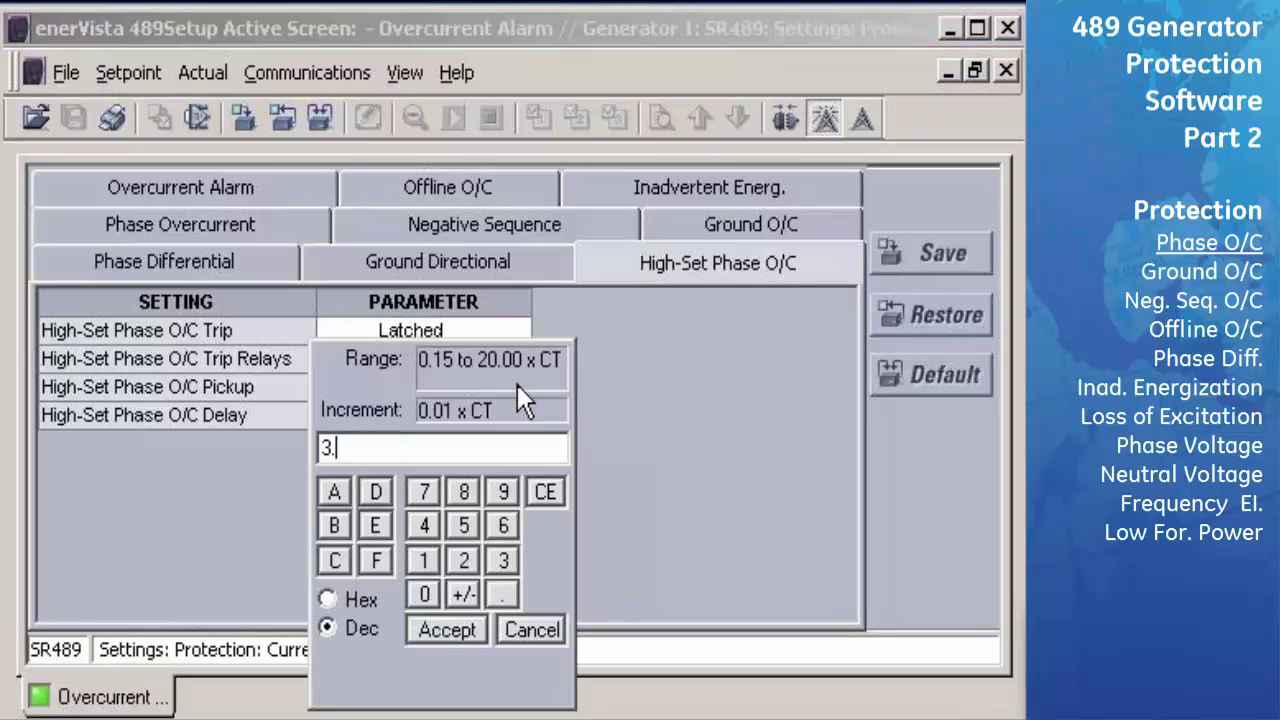
text(5)
click(447, 632)
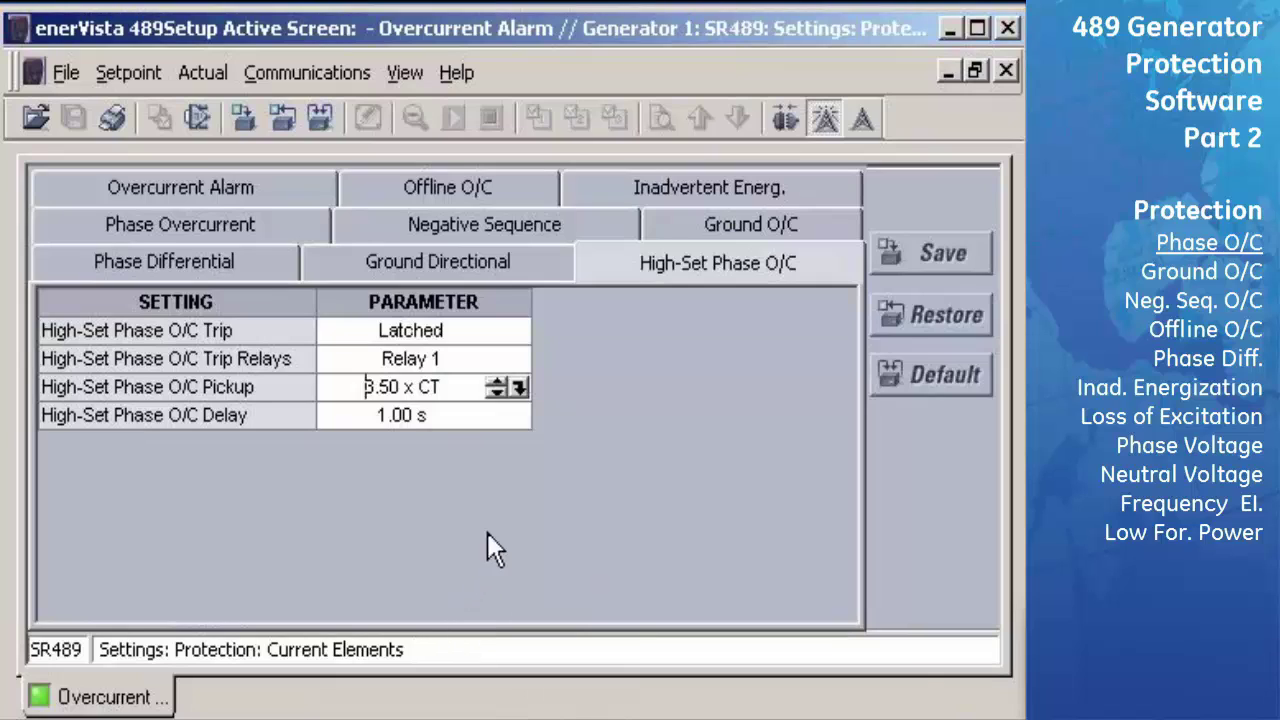
- Set the High-Set Phase O/C Delay to 0.10 s and save the current element settings
click(520, 417)
click(520, 417)
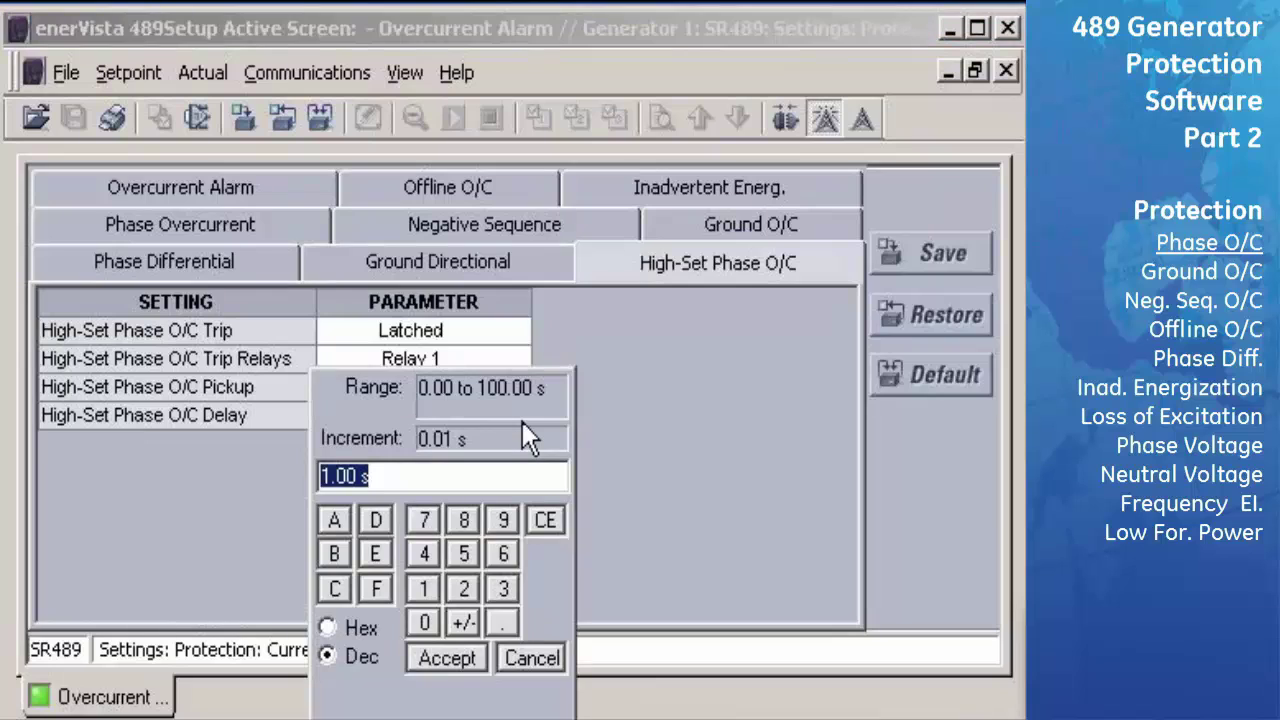
text(0.100)
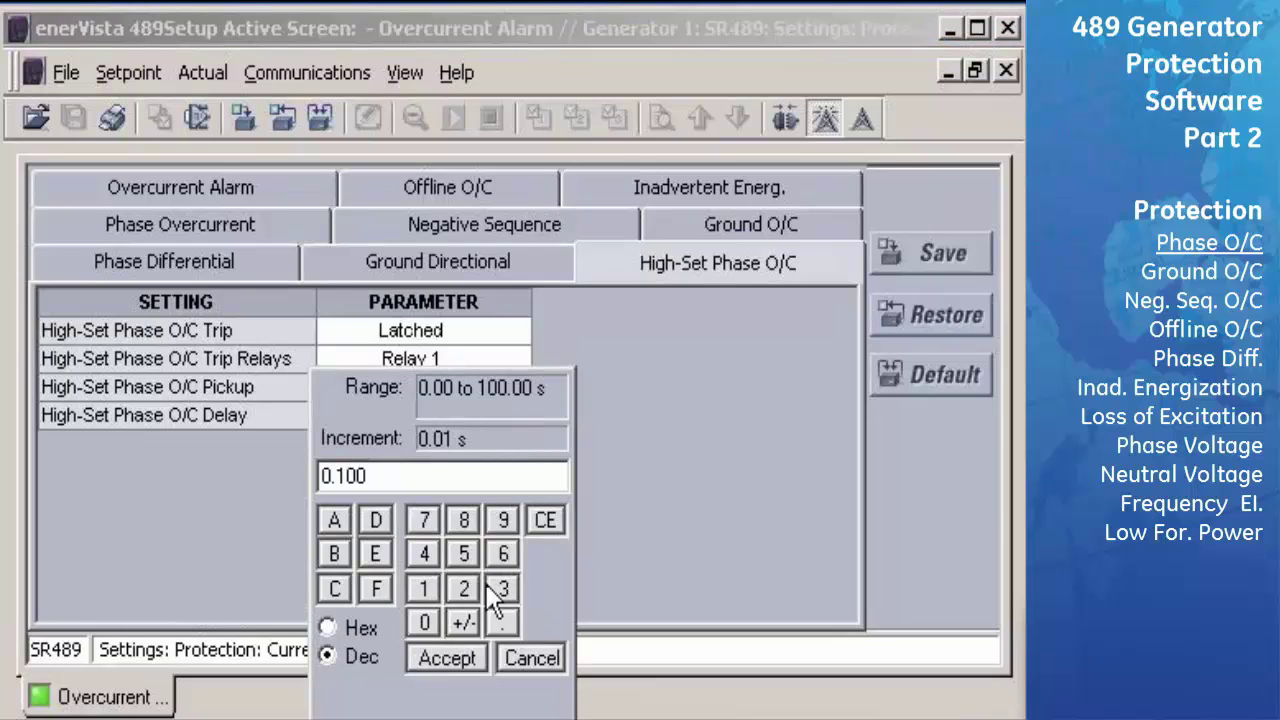
click(460, 652)
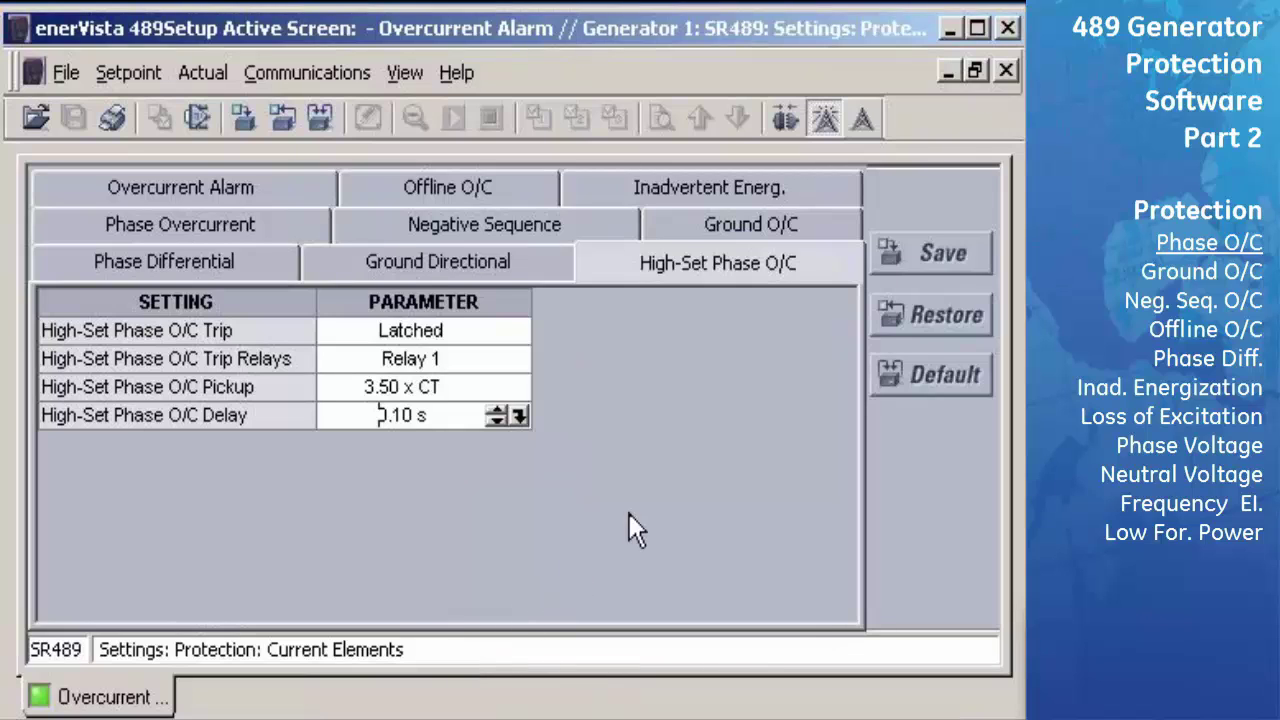
click(910, 262)
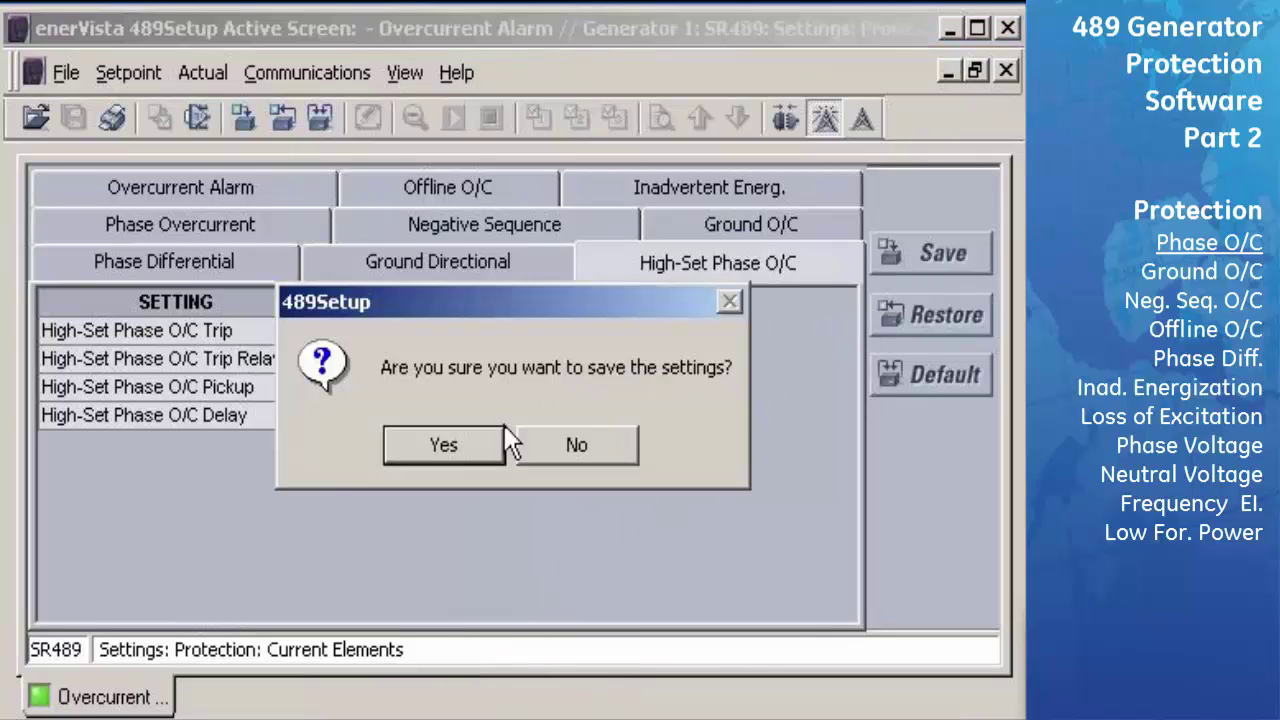
click(461, 448)
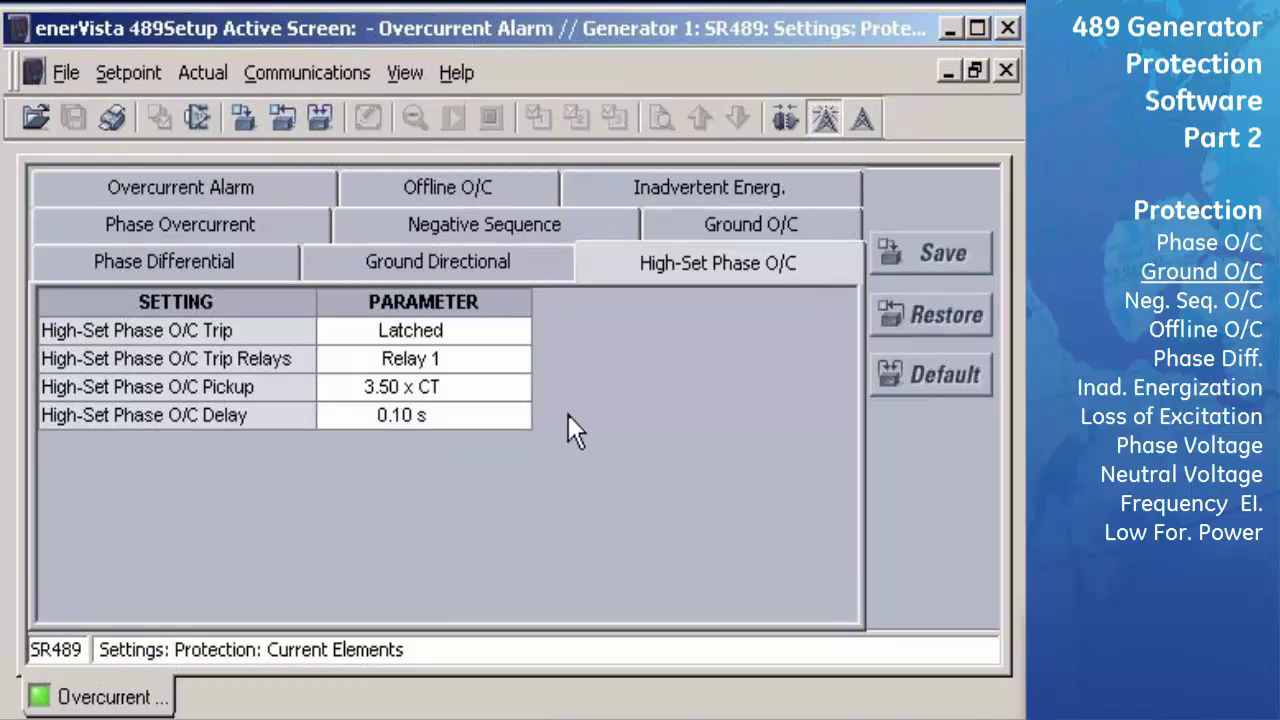
- In the Ground O/C settings, set the Ground O/C Alarm to Latched and its alarm relays to Relay 5
click(672, 226)
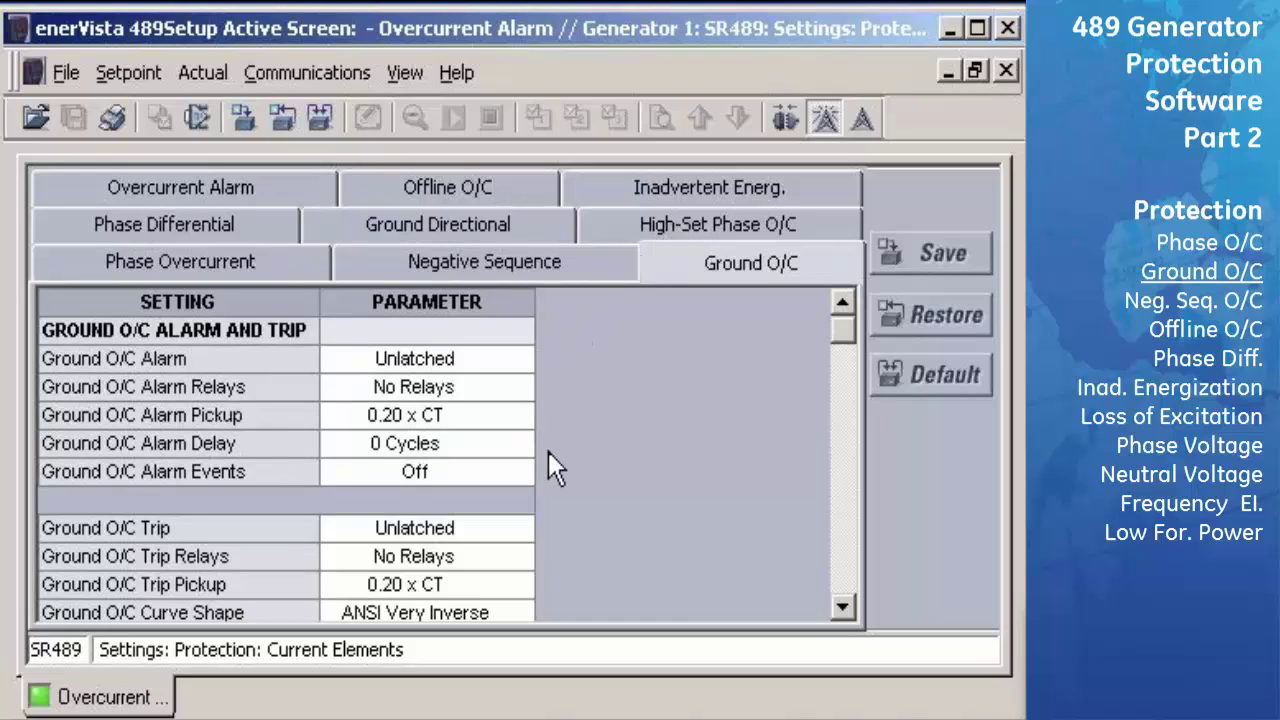
click(521, 357)
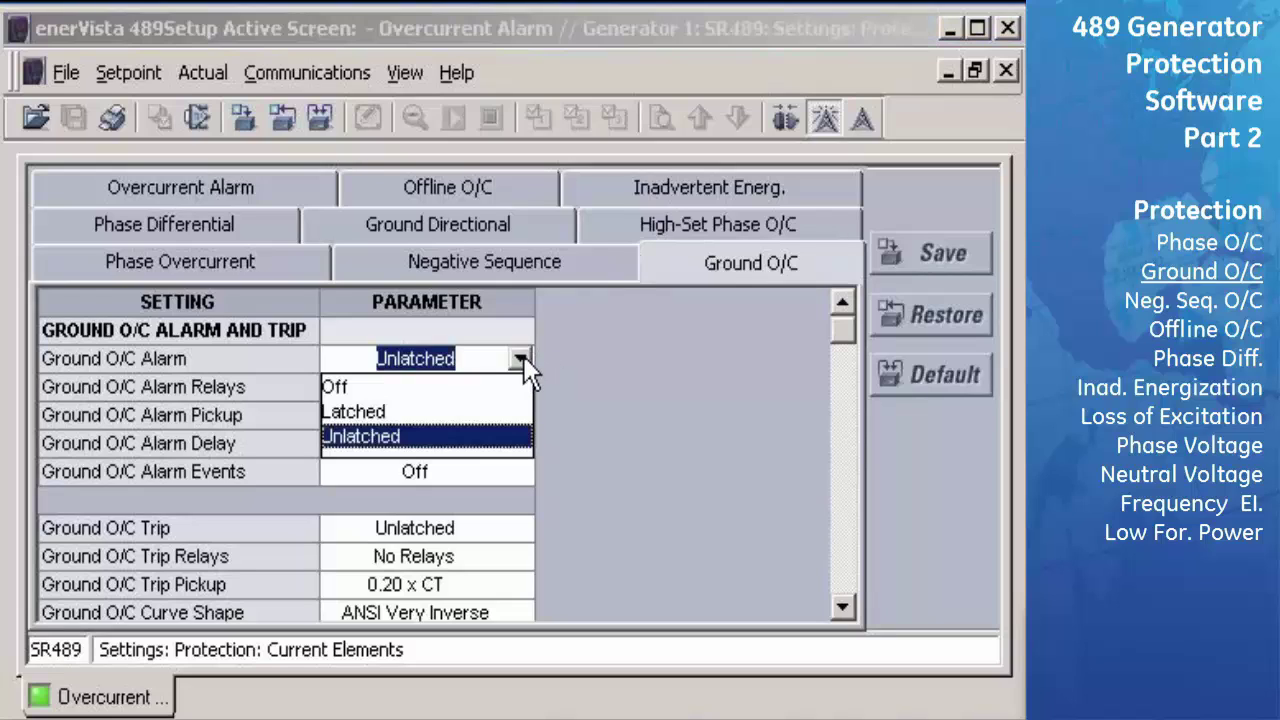
click(496, 417)
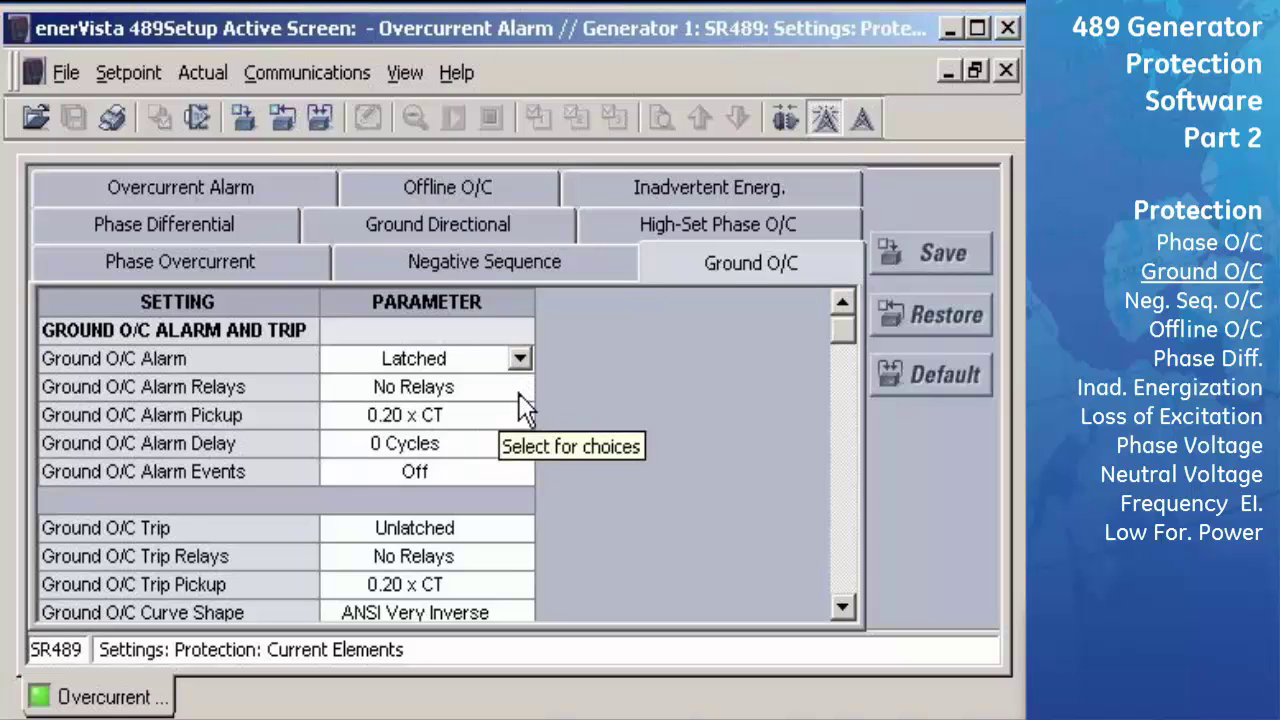
click(519, 390)
scroll(512, 563, down, 1)
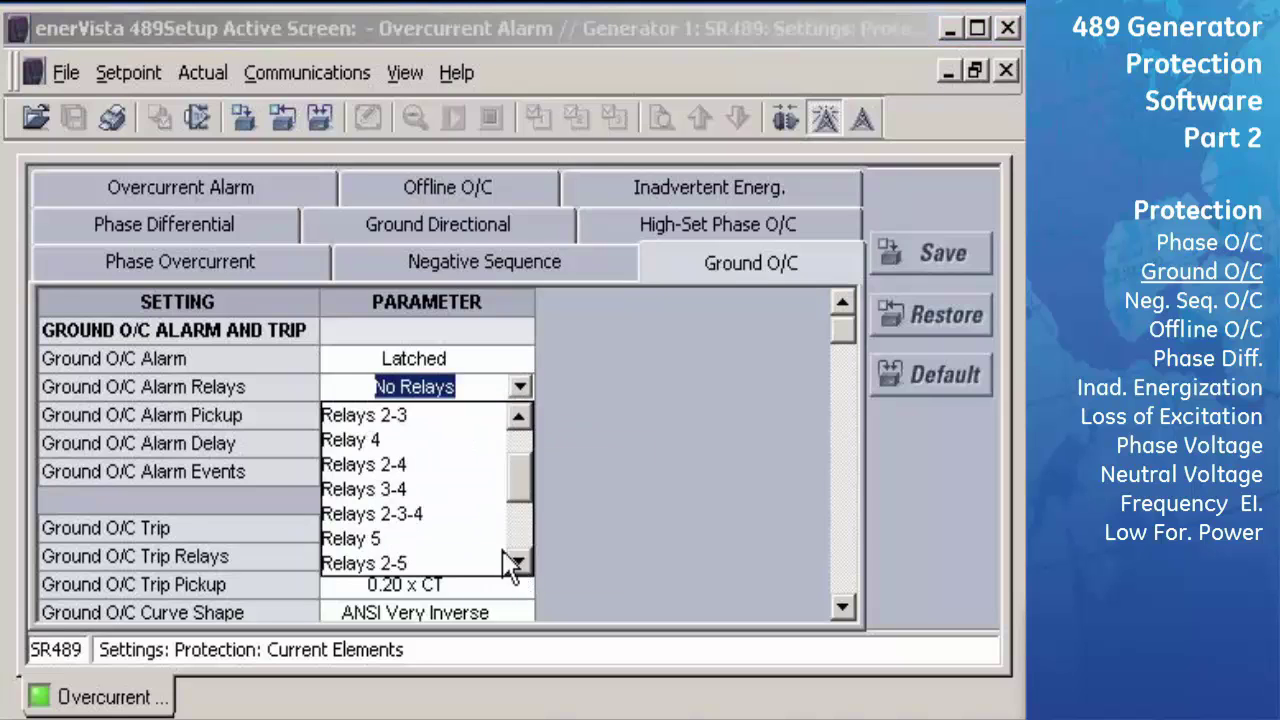
click(518, 562)
click(459, 516)
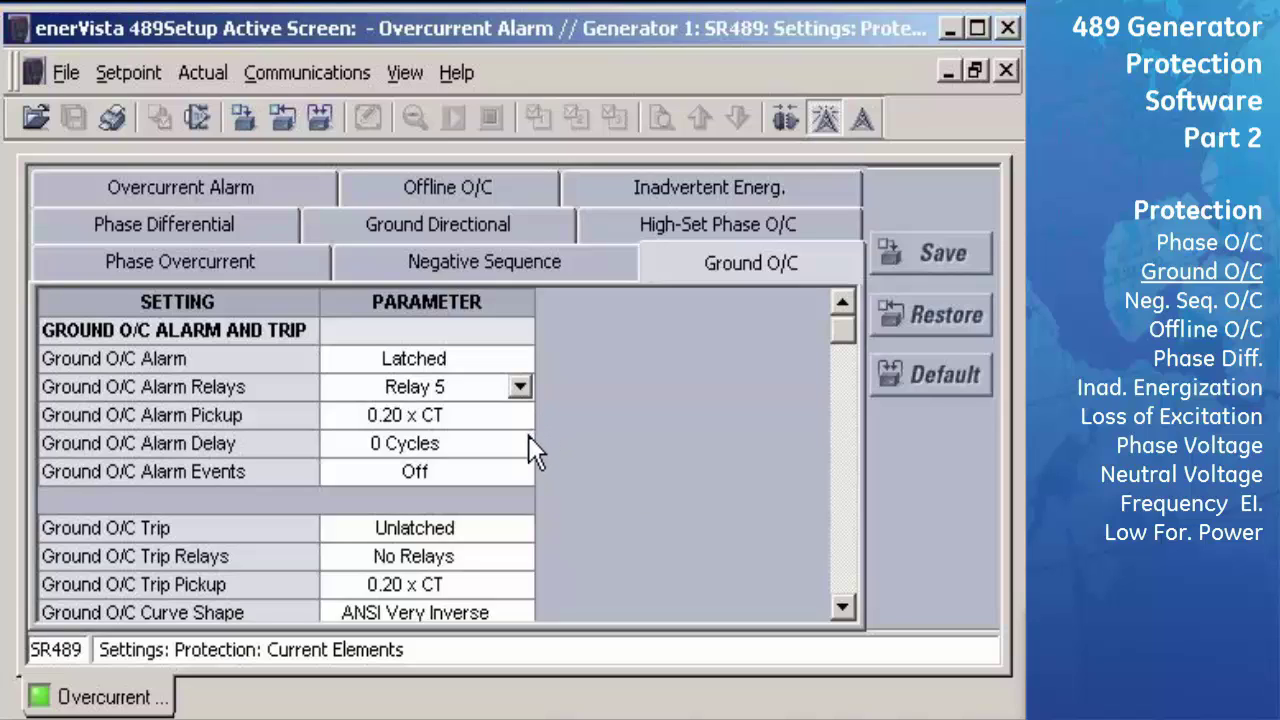
- Set the Ground O/C Alarm Delay to 3 cycles and turn the Ground O/C Alarm Events on
click(510, 452)
click(507, 617)
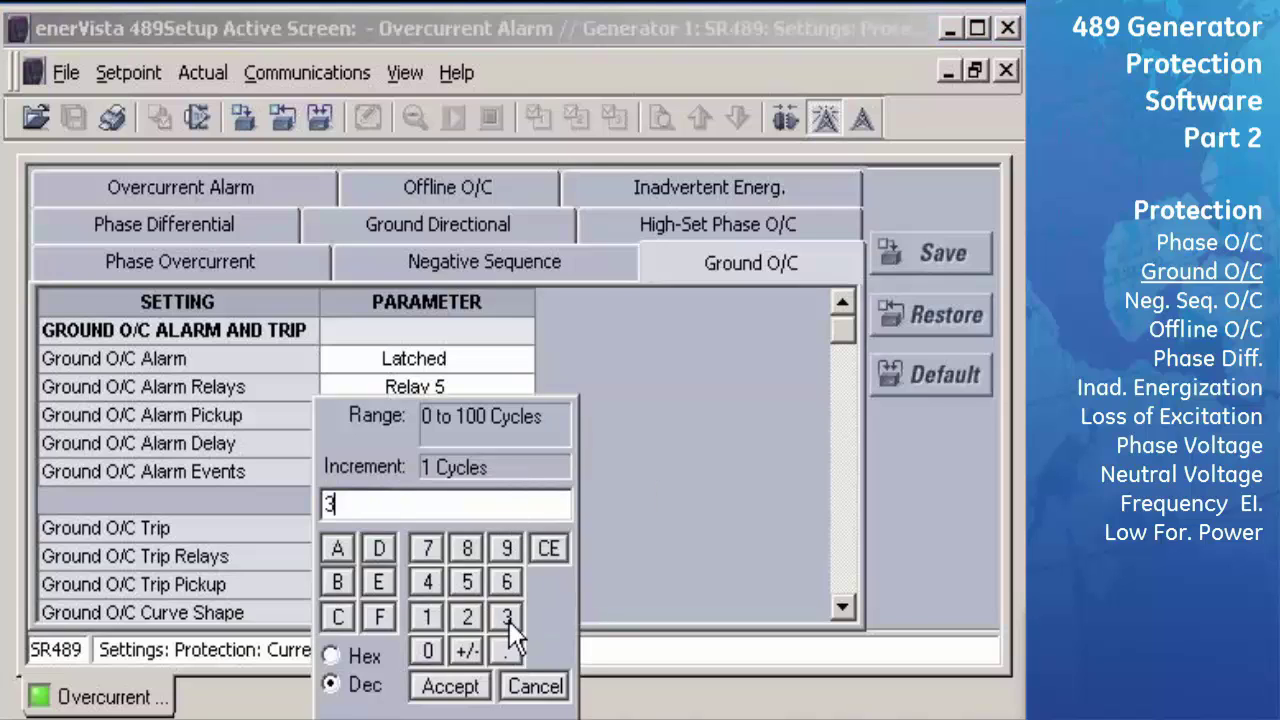
key(Return)
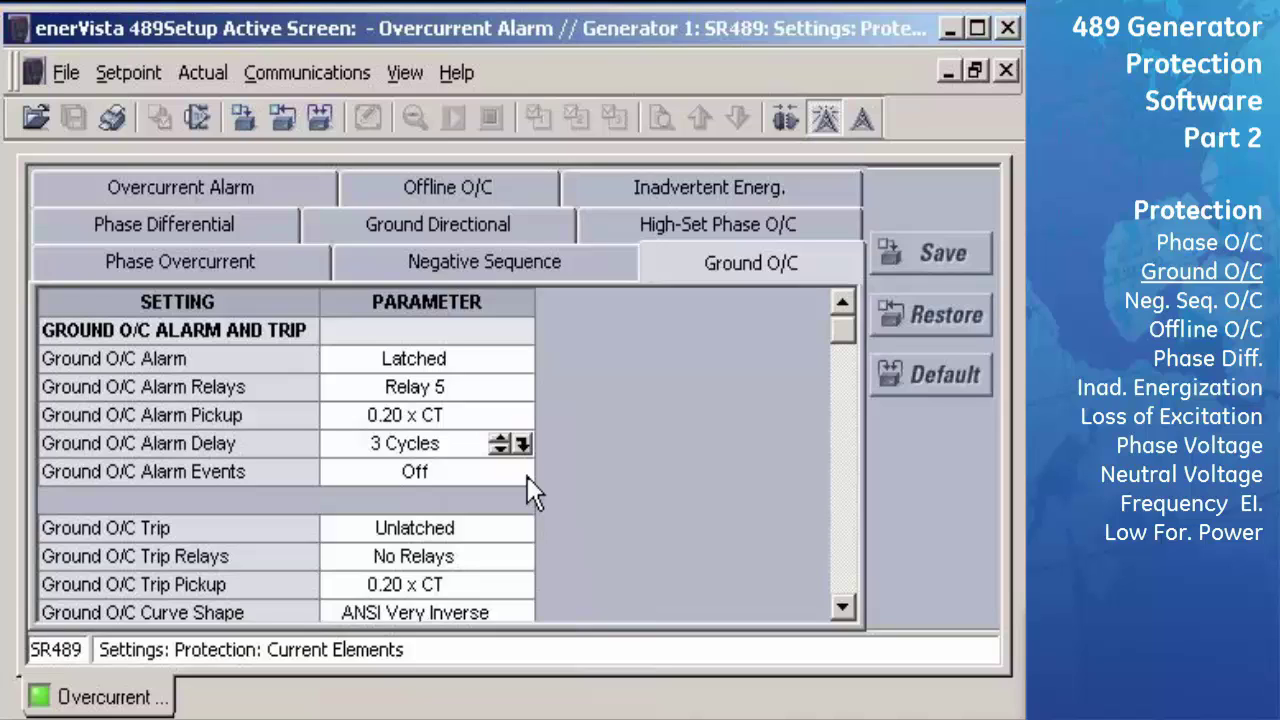
click(527, 476)
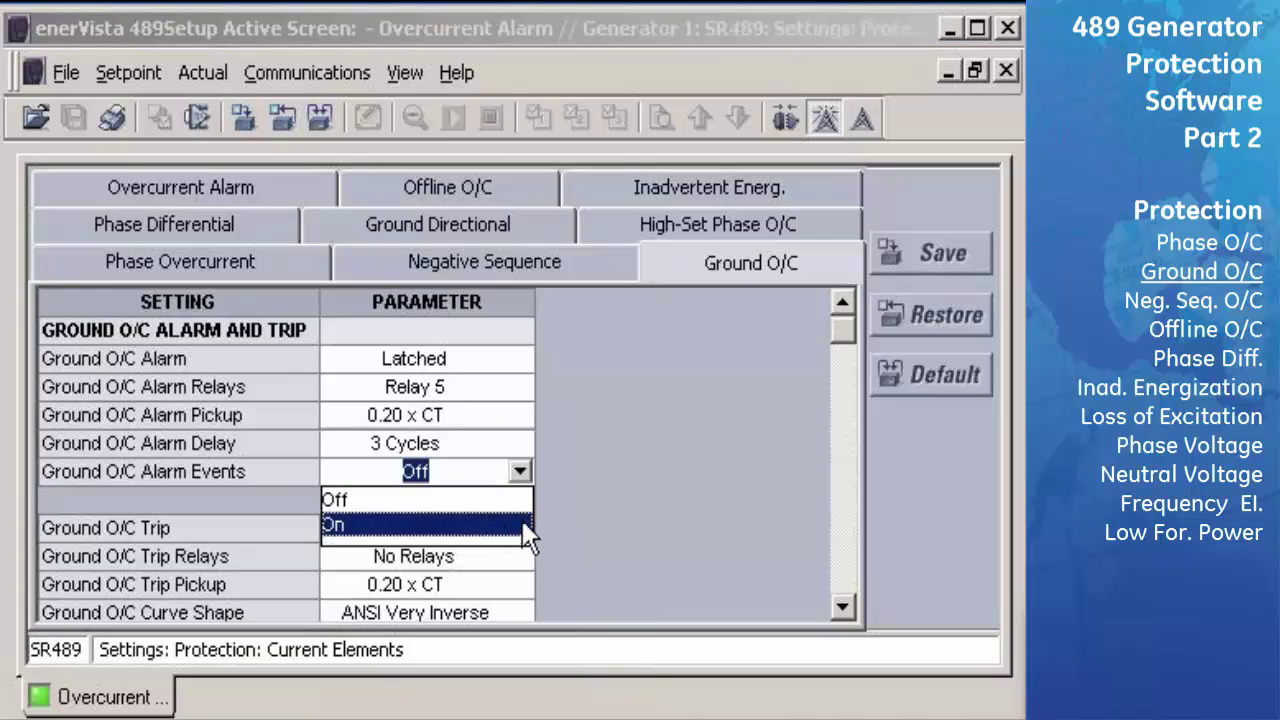
click(524, 526)
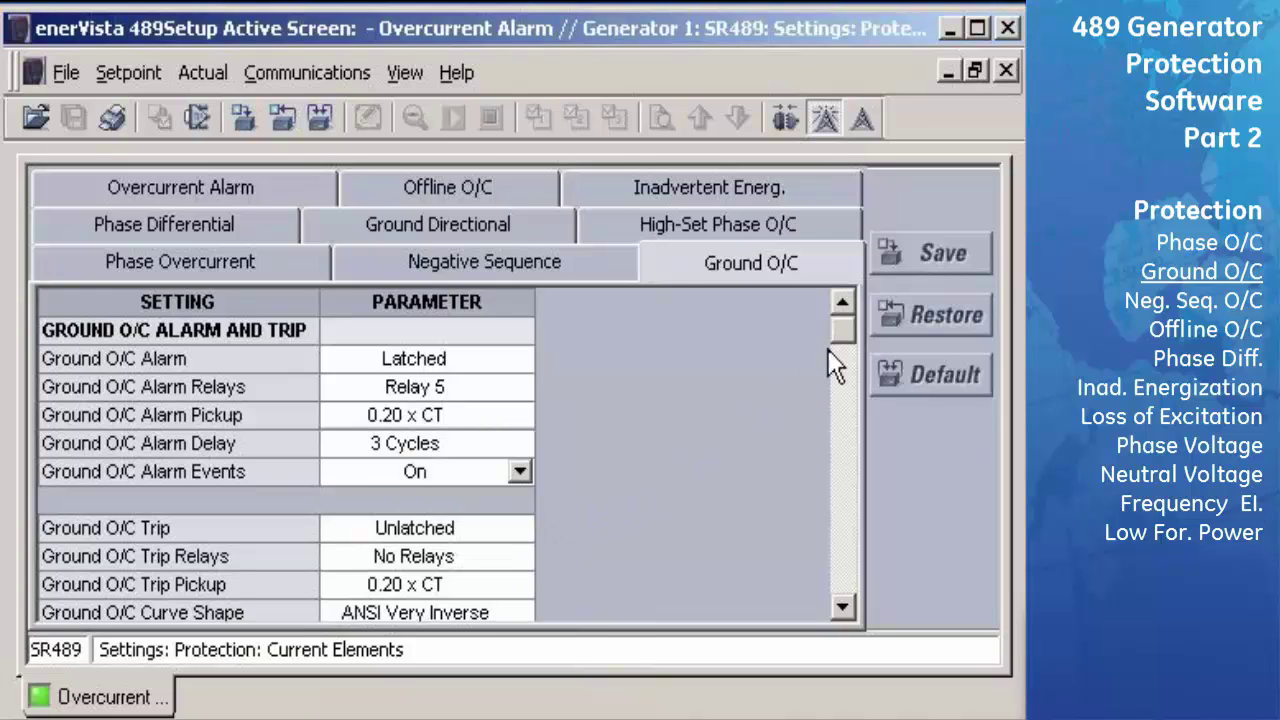
- Set the Ground O/C Trip to Latched and assign its trip relays to Relay 1
drag(849, 338, 826, 349)
scroll(704, 364, down, 1)
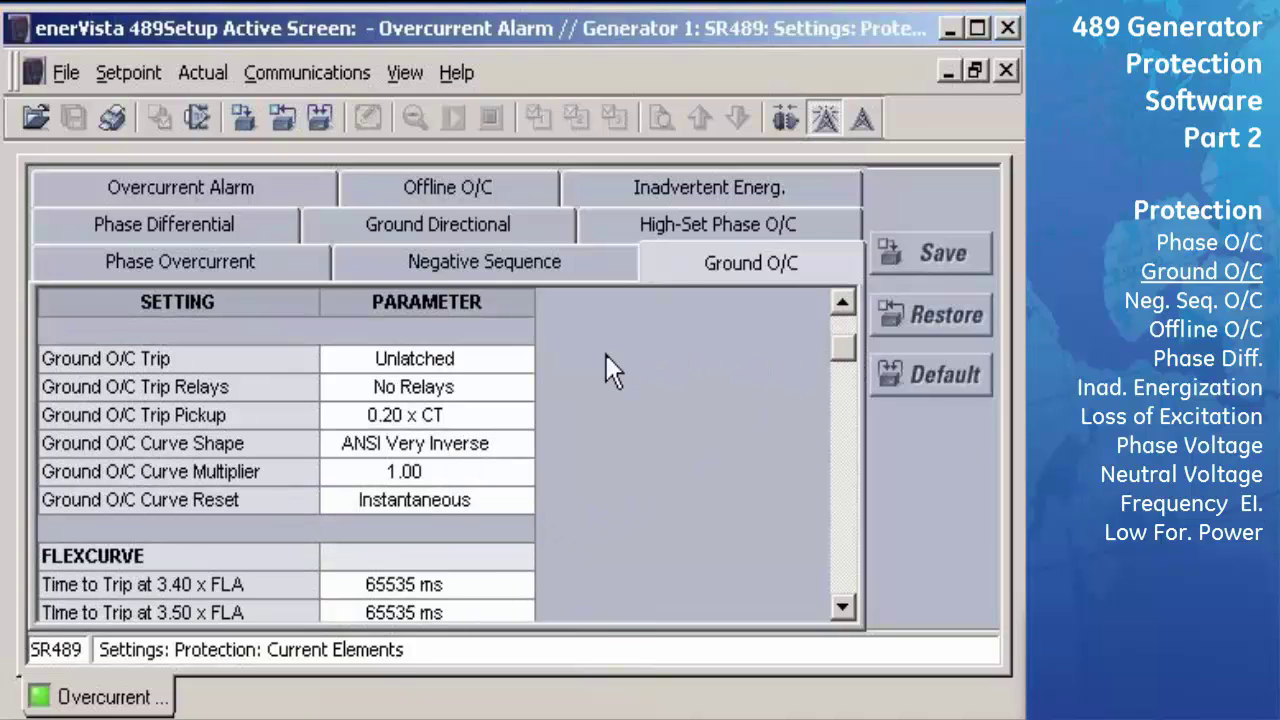
click(510, 362)
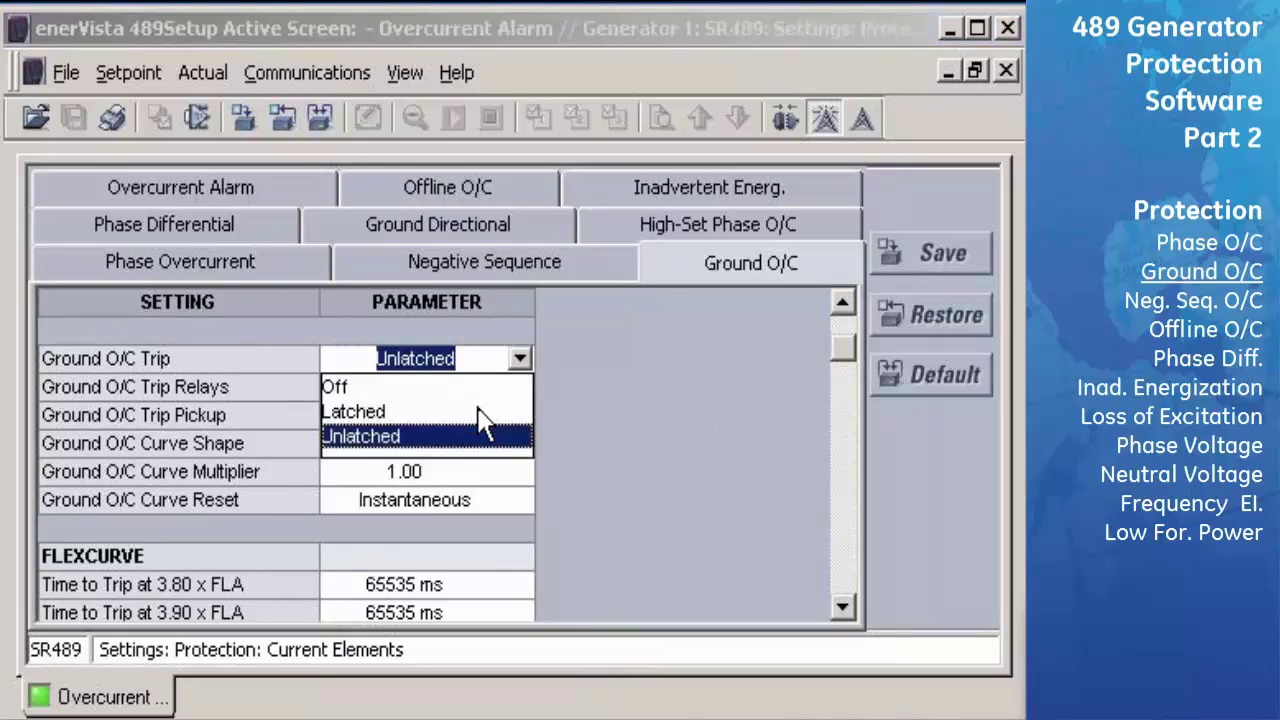
click(477, 410)
click(495, 390)
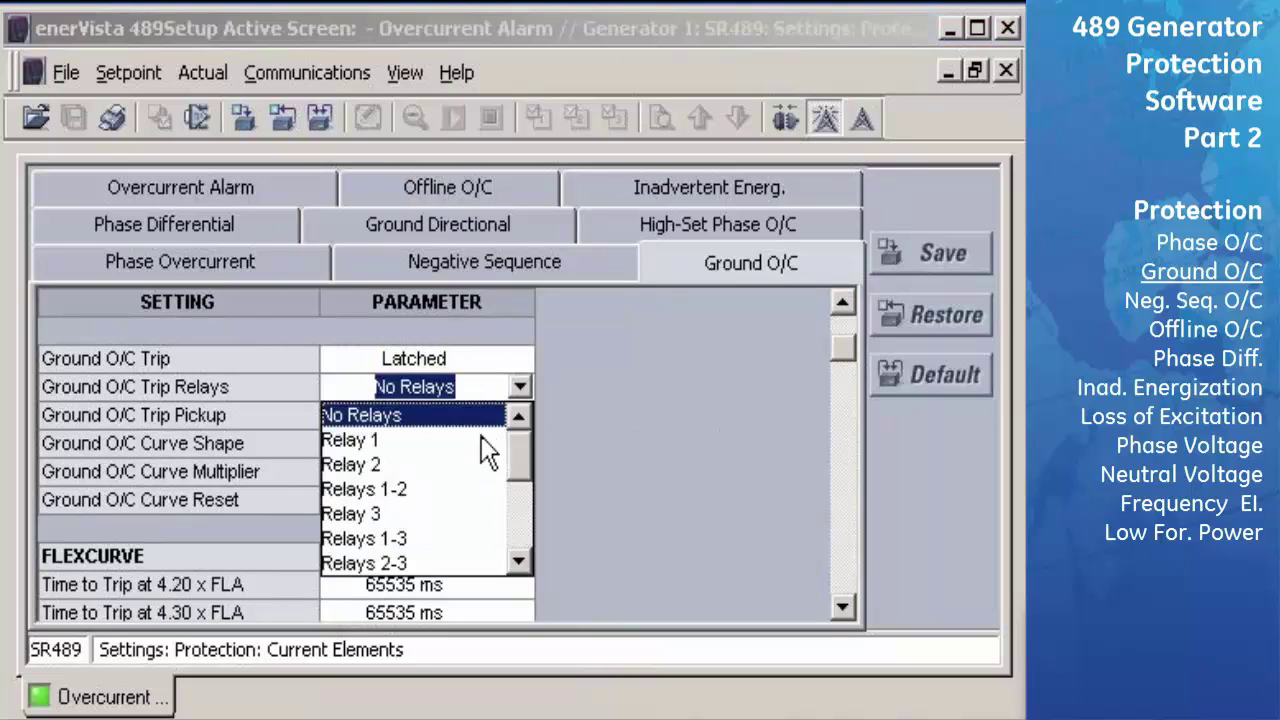
click(481, 439)
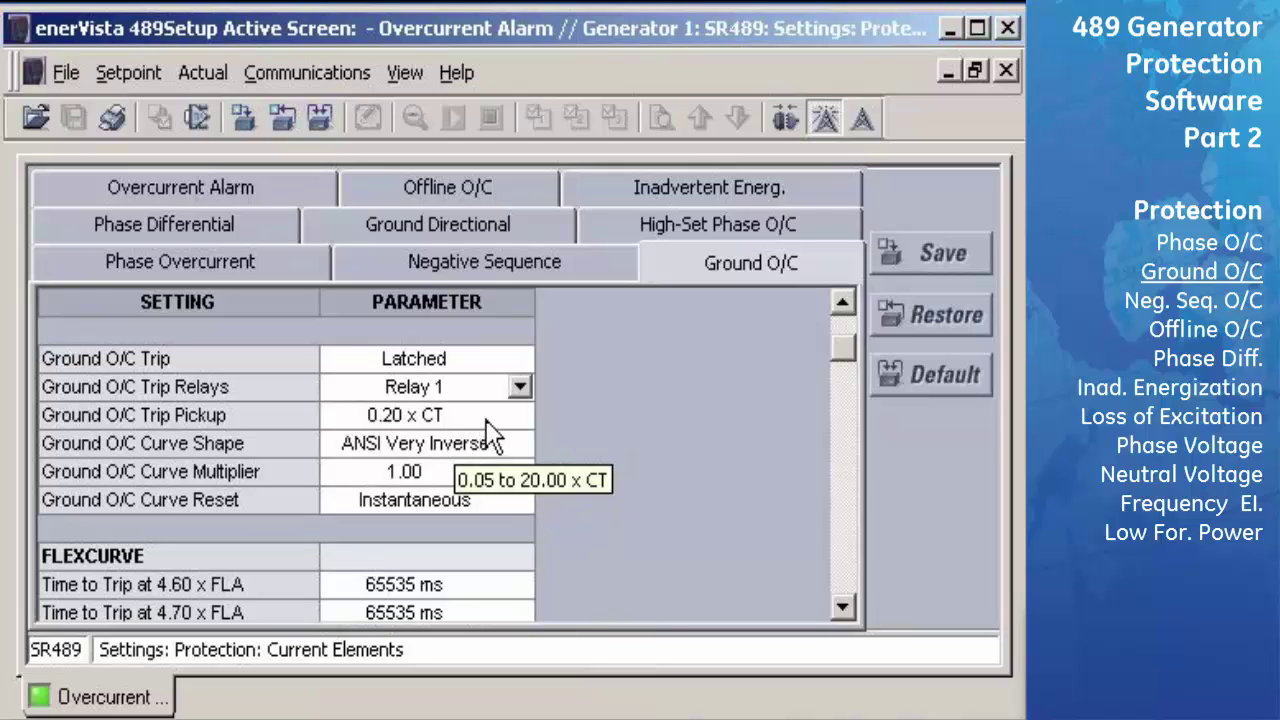
- Set the Ground O/C Trip Pickup to 0.30 x CT
click(523, 418)
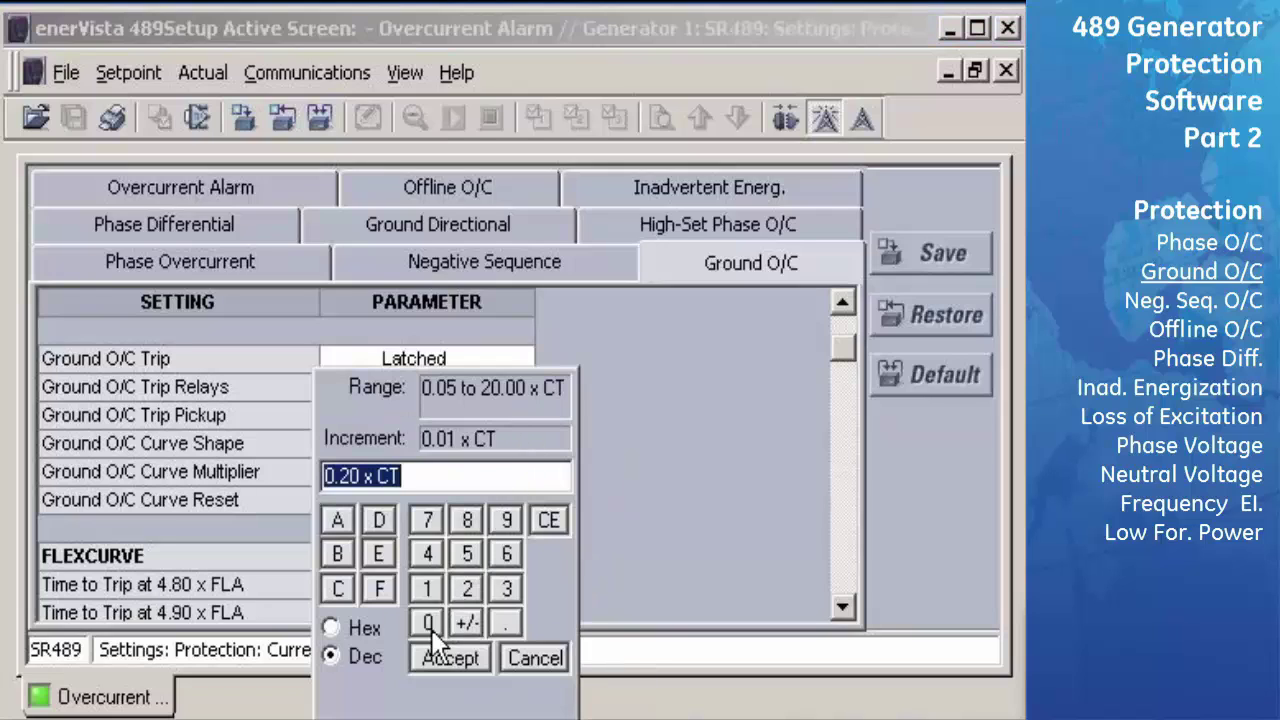
click(495, 620)
text(3)
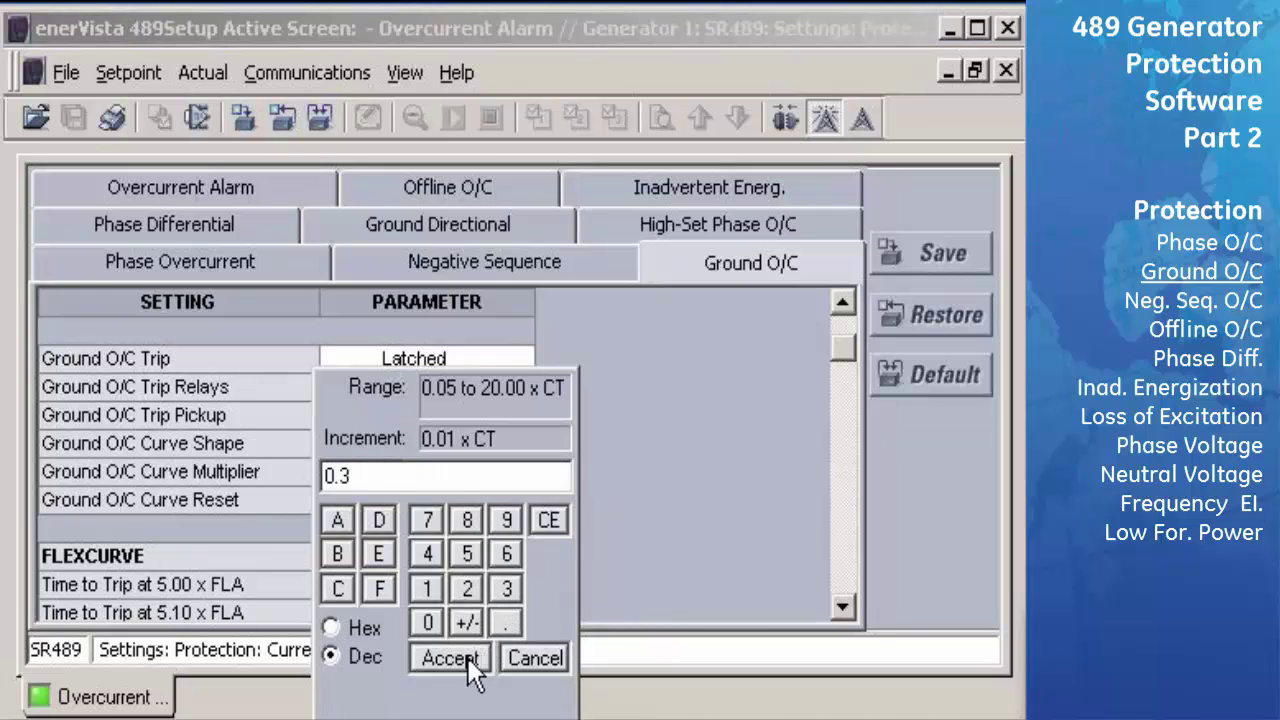
click(467, 657)
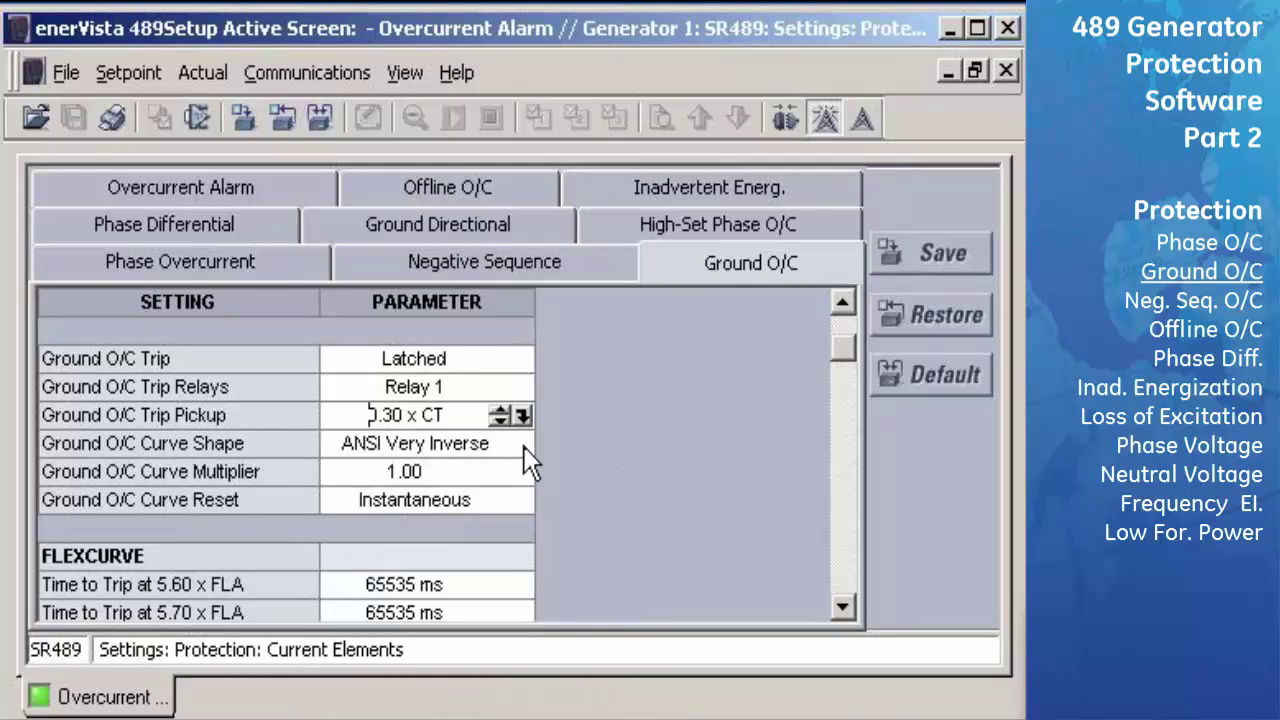
- Set the Ground O/C Curve Shape to ANSI Extremely Inv. and save the ground overcurrent settings
click(524, 446)
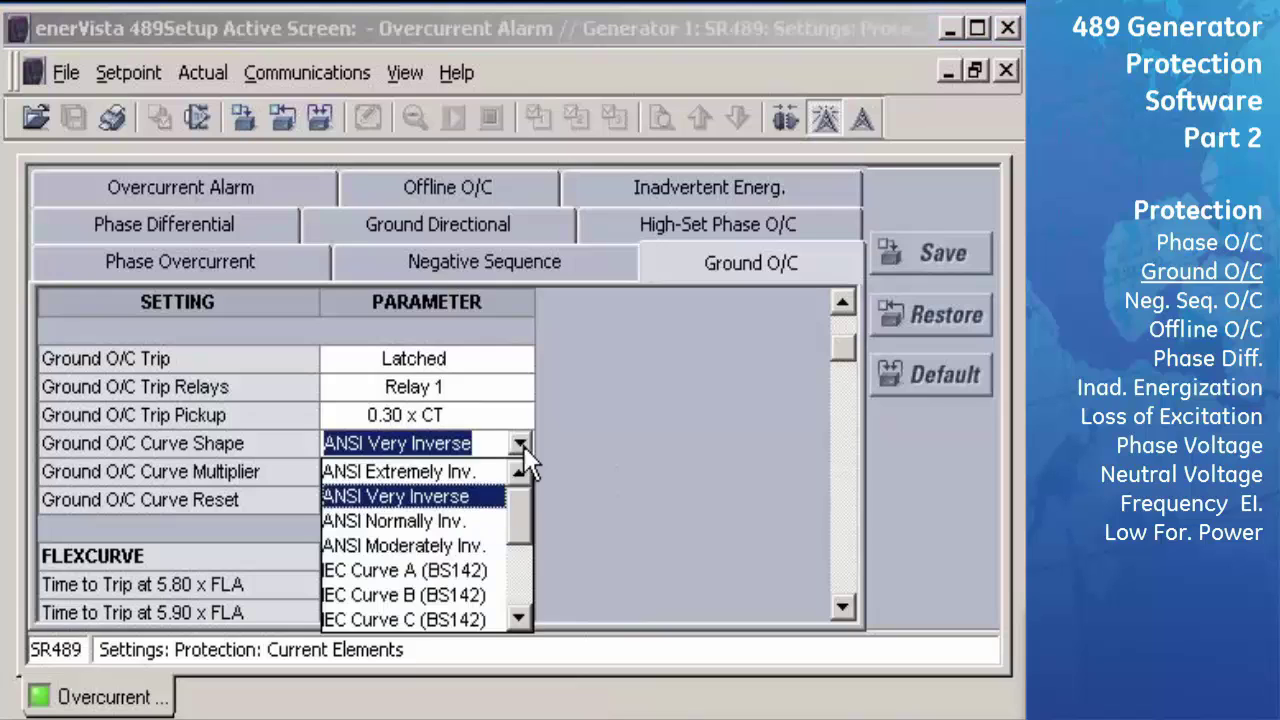
click(481, 474)
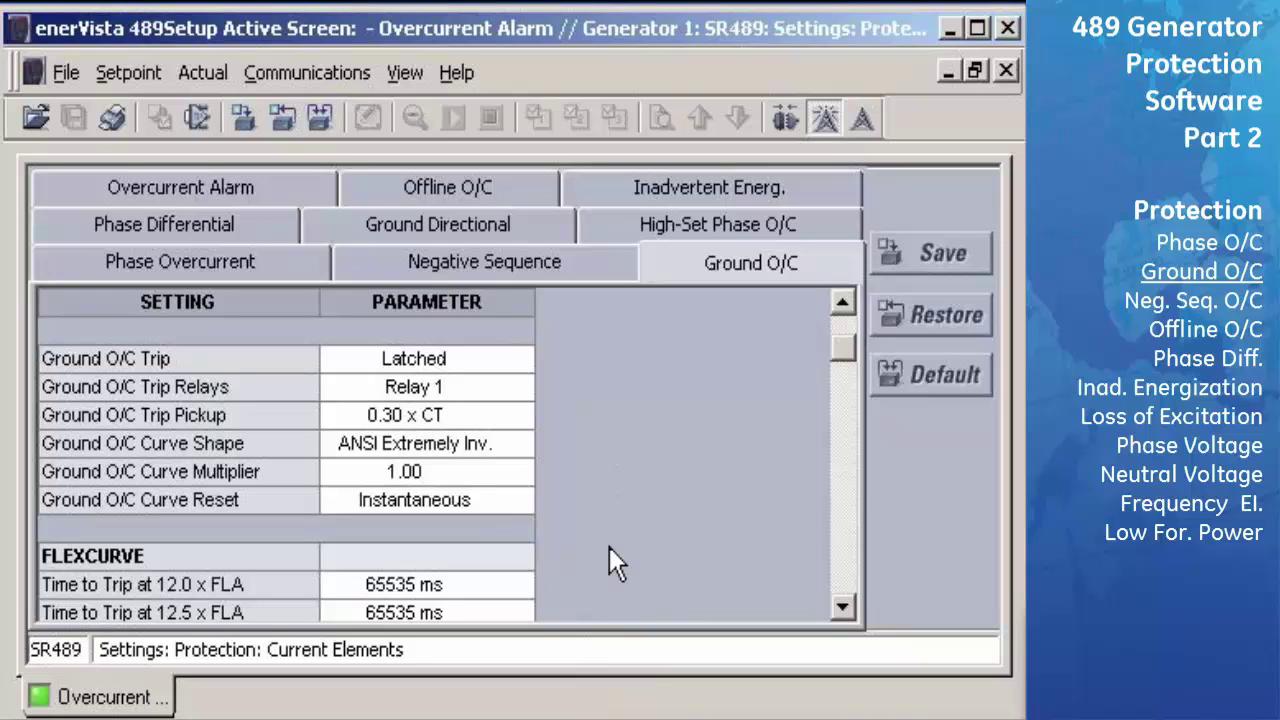
click(912, 256)
click(456, 439)
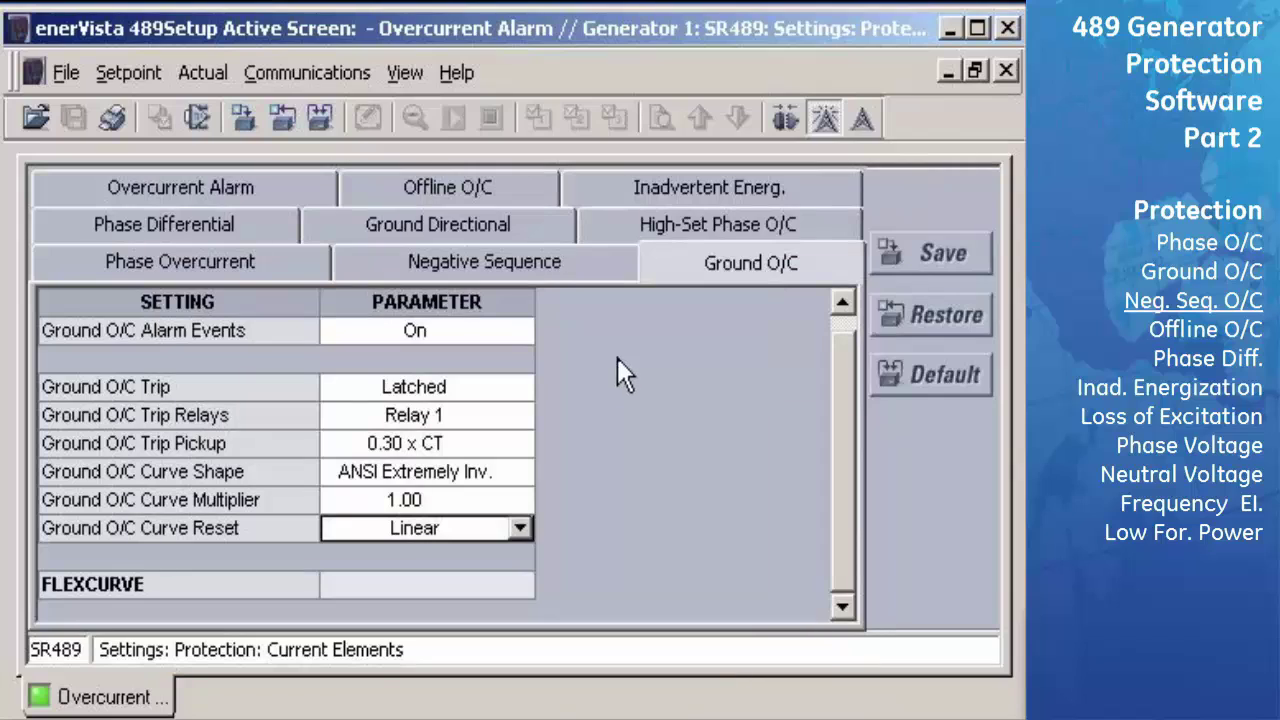
- In the Negative Sequence settings, set the Negative Sequence Alarm to Unlatched and its alarm relays to Relay 5
click(593, 270)
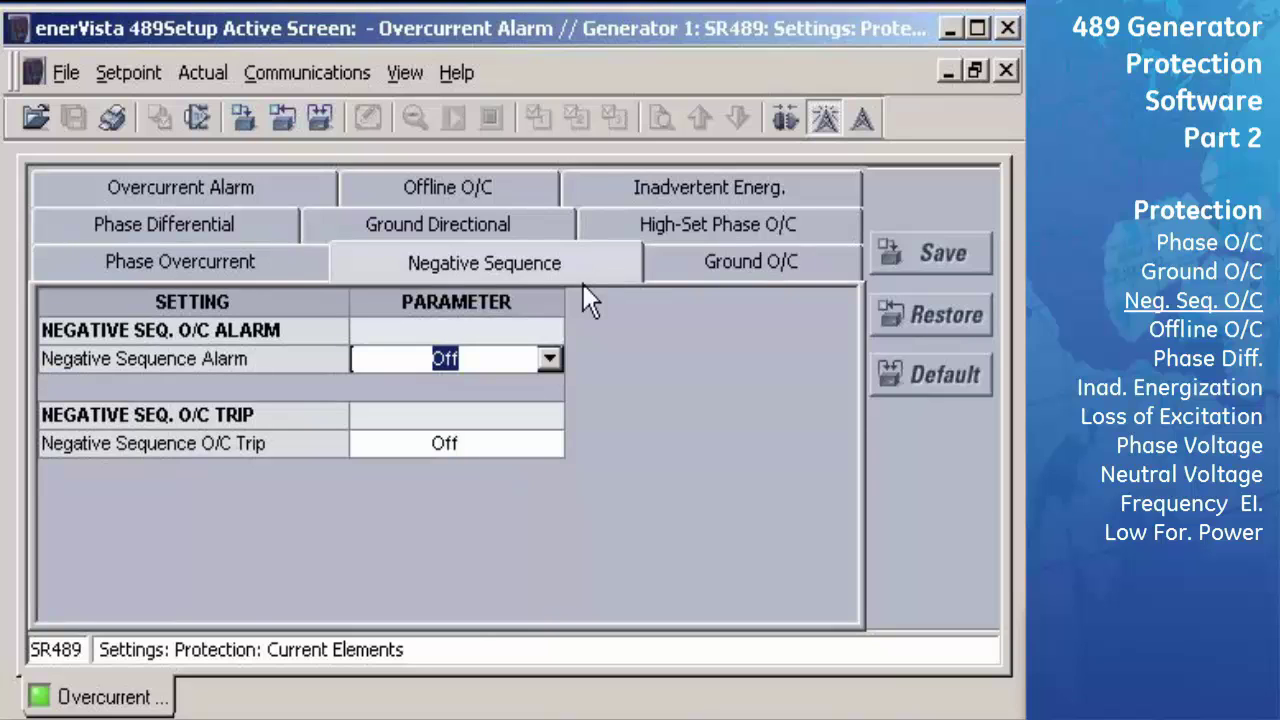
click(550, 358)
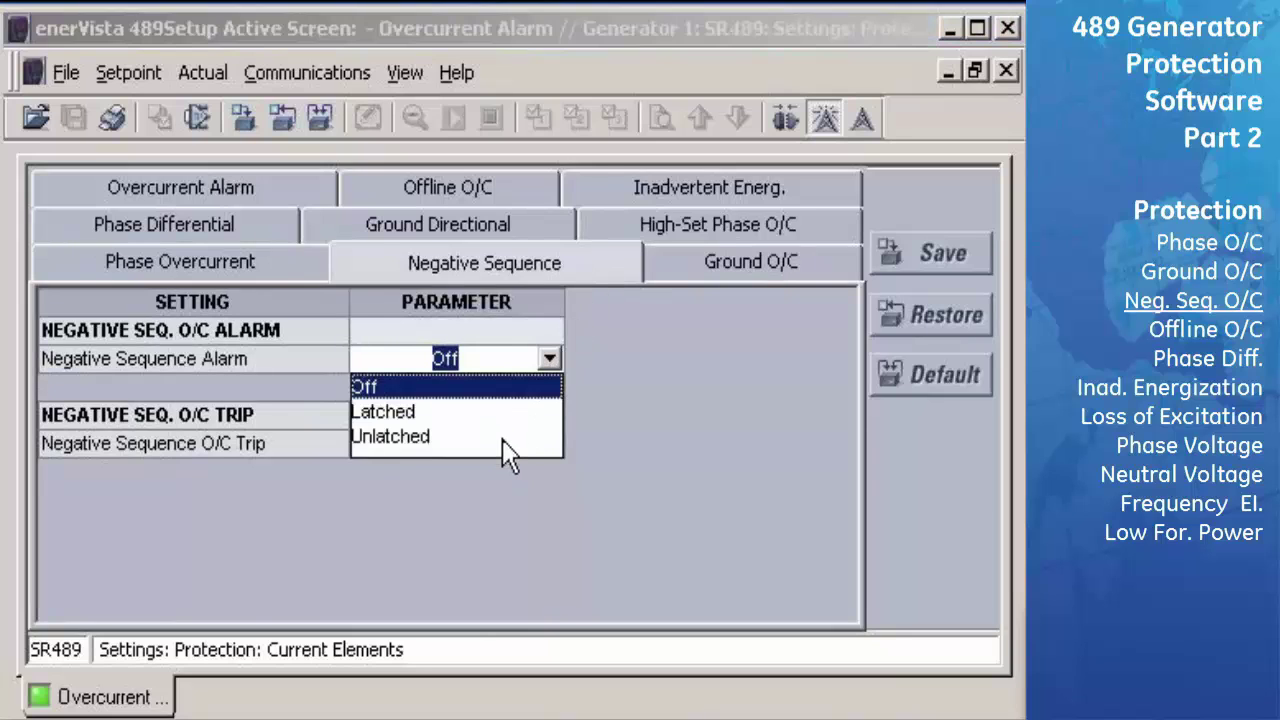
click(503, 436)
click(551, 389)
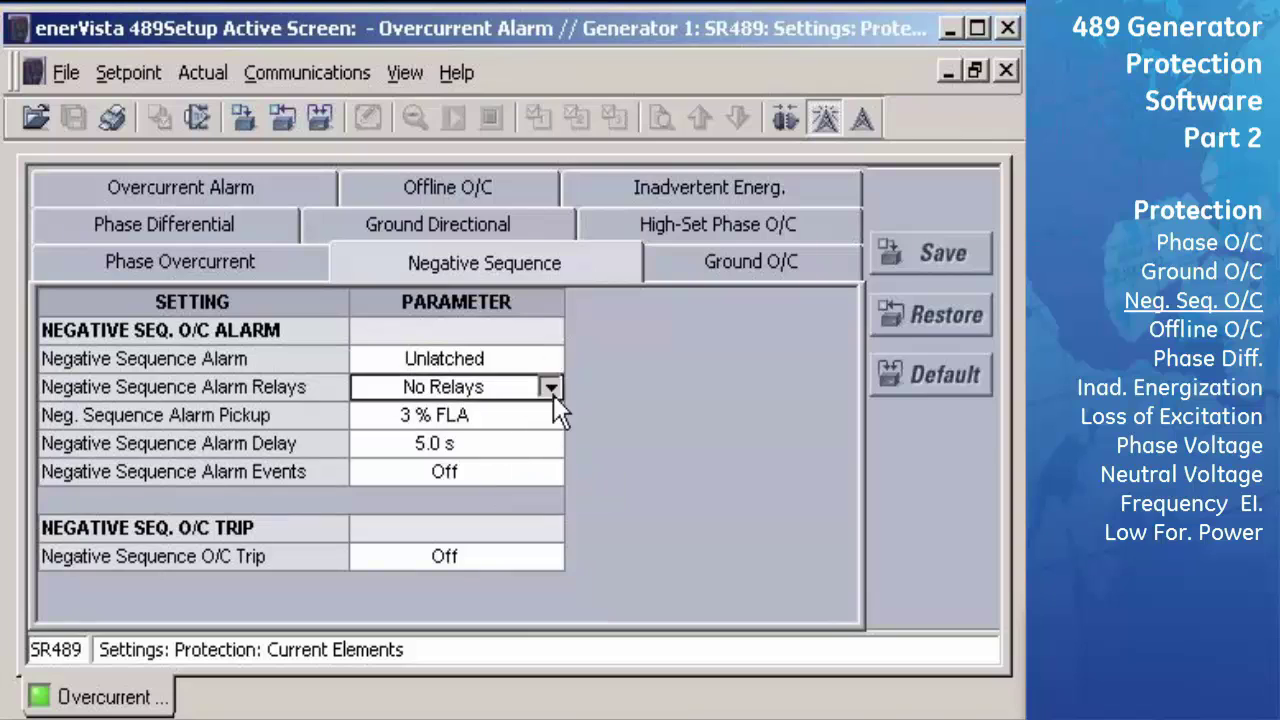
click(551, 387)
drag(548, 440, 545, 469)
scroll(490, 507, down, 1)
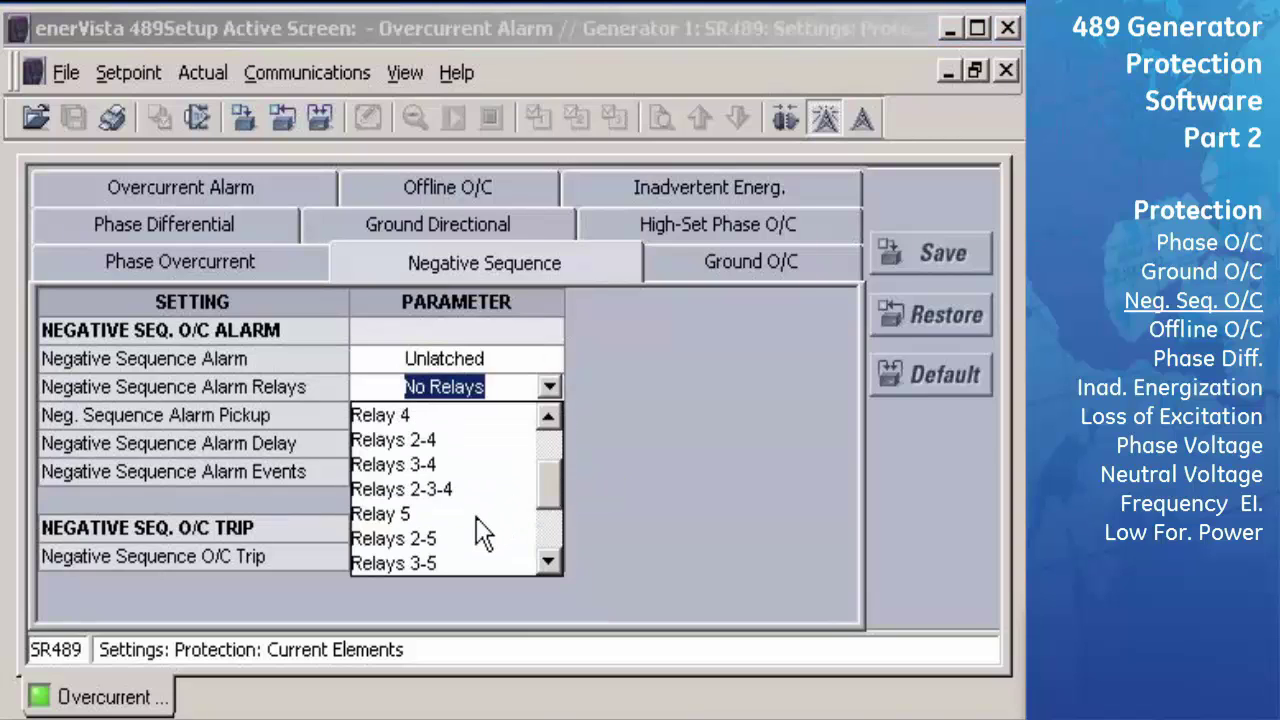
click(476, 516)
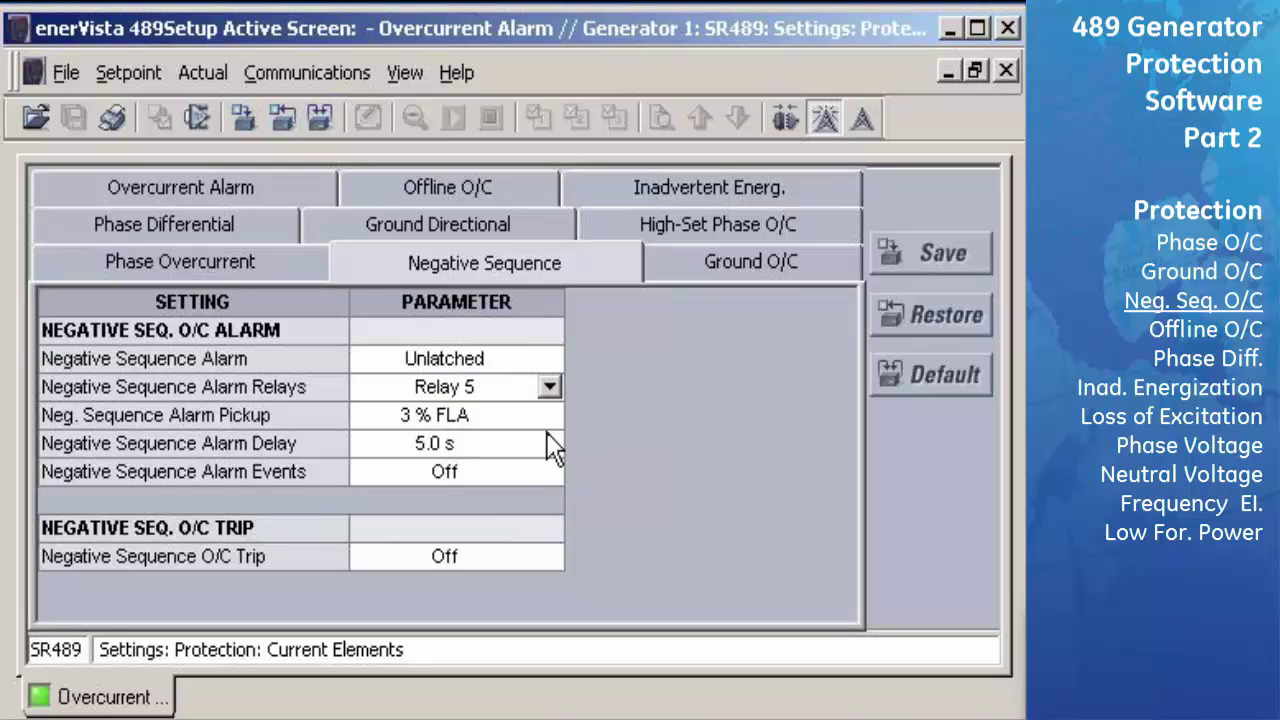
- Set the Negative Sequence Alarm Pickup to 6 % FLA
click(556, 419)
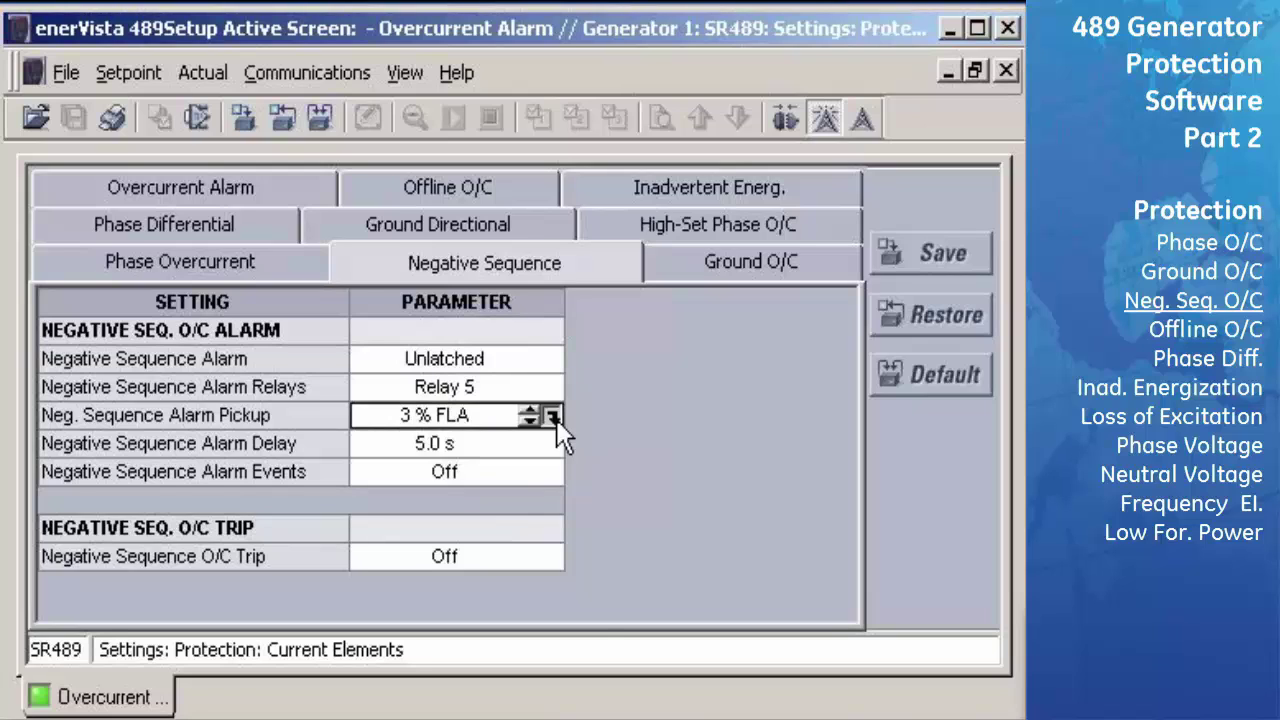
click(556, 419)
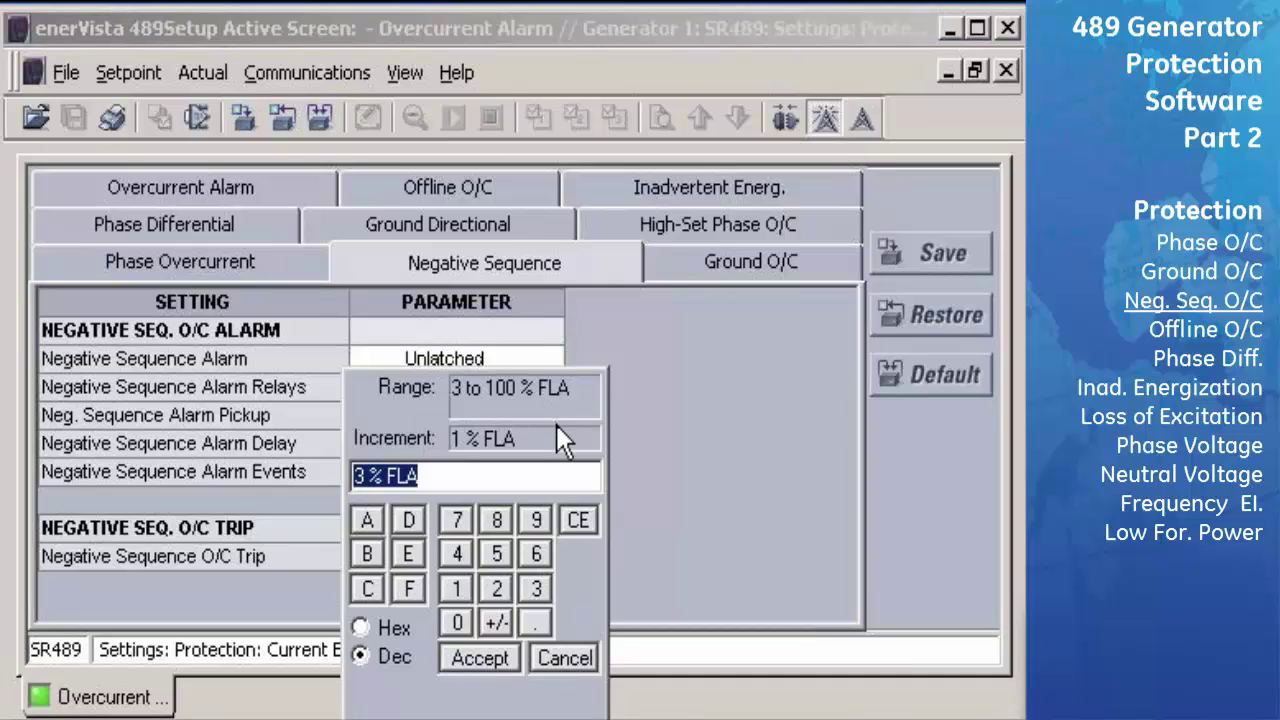
text(6)
key(Return)
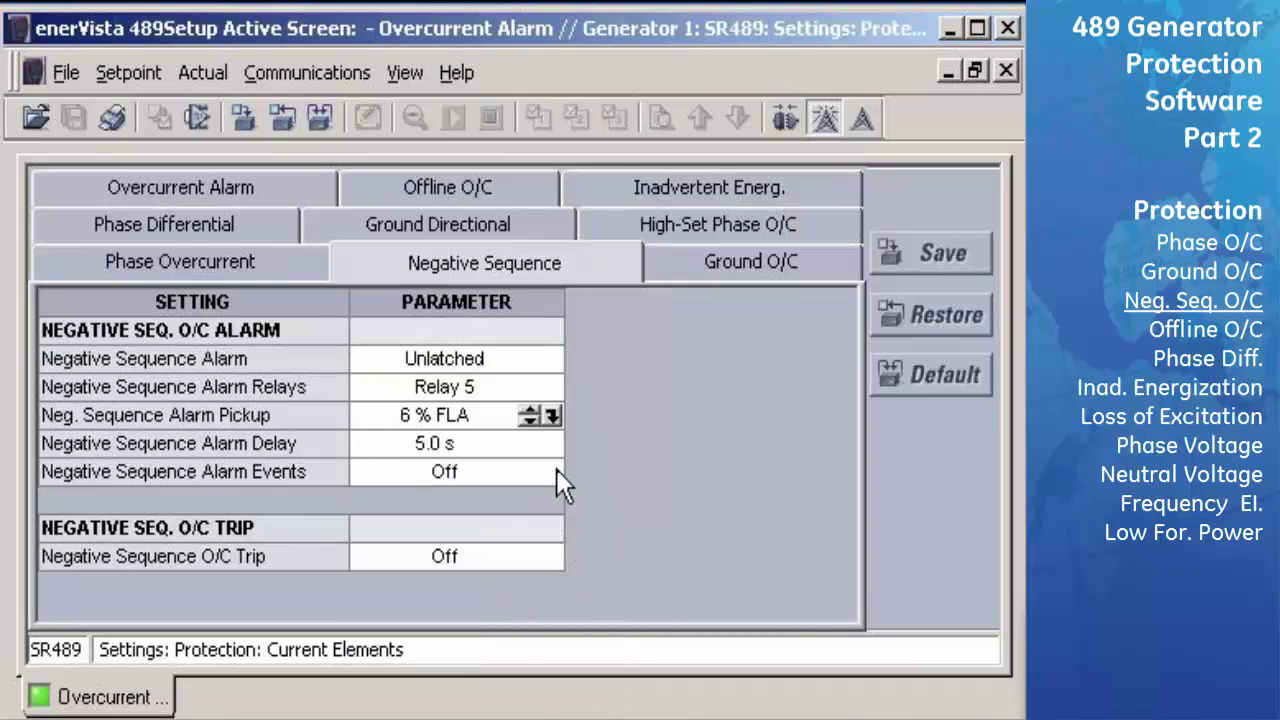
- Set the Negative Sequence Alarm Delay to 10.0 s and turn its alarm events on
double_click(555, 443)
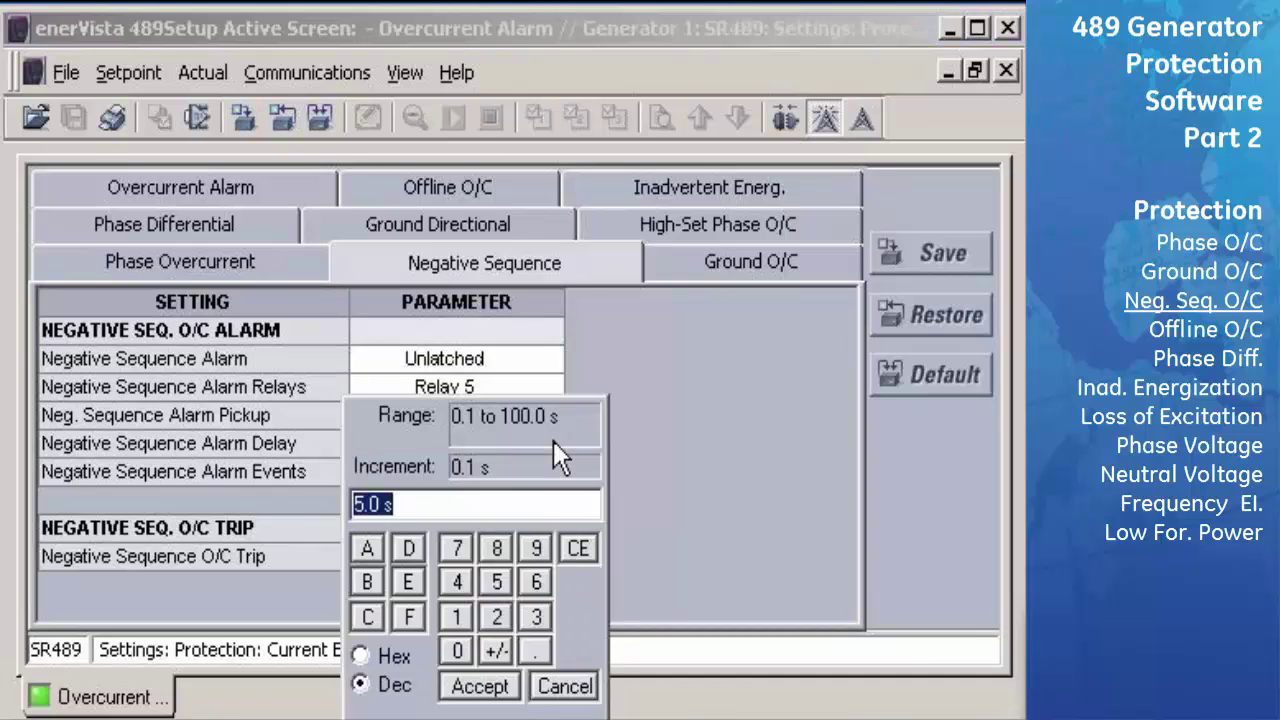
text(10)
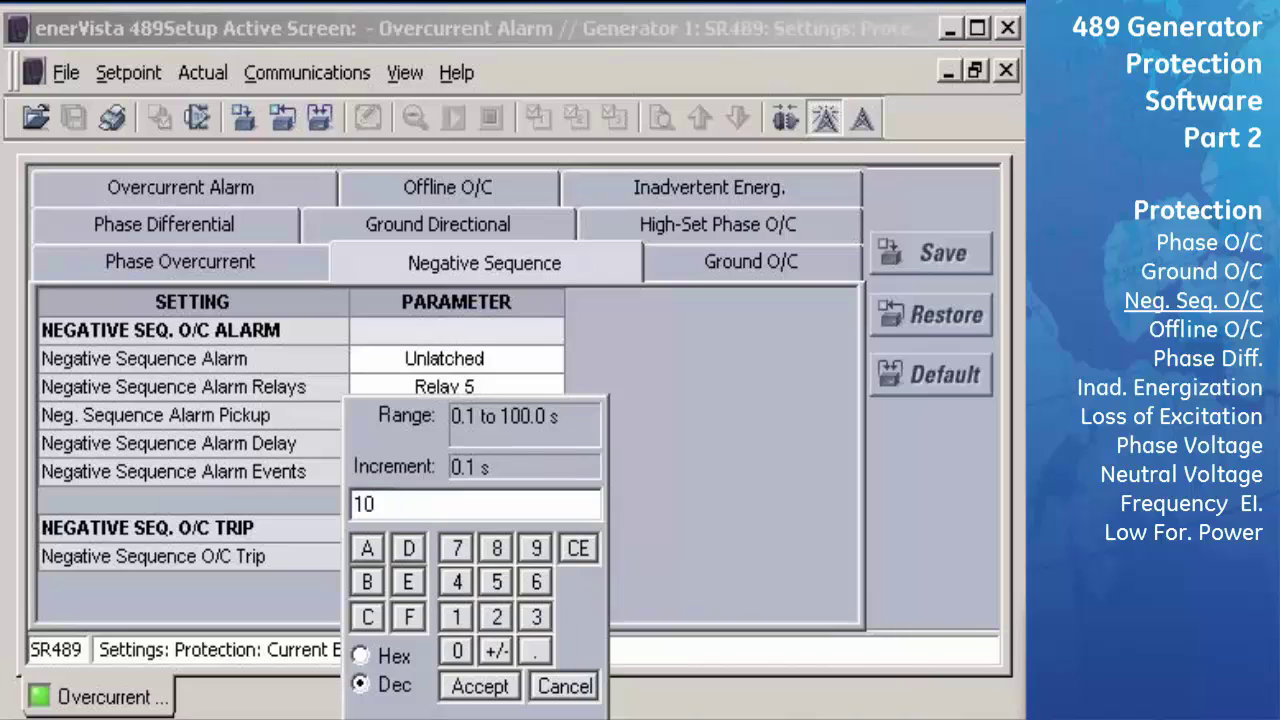
click(476, 697)
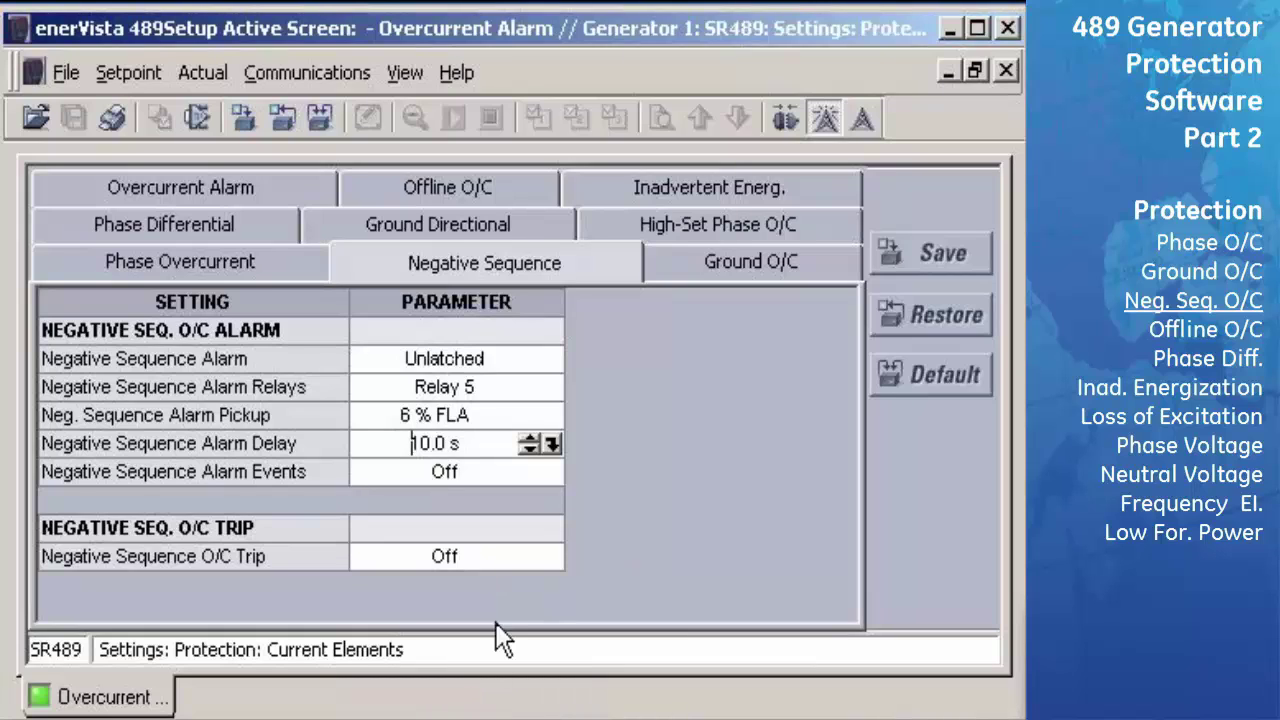
click(541, 474)
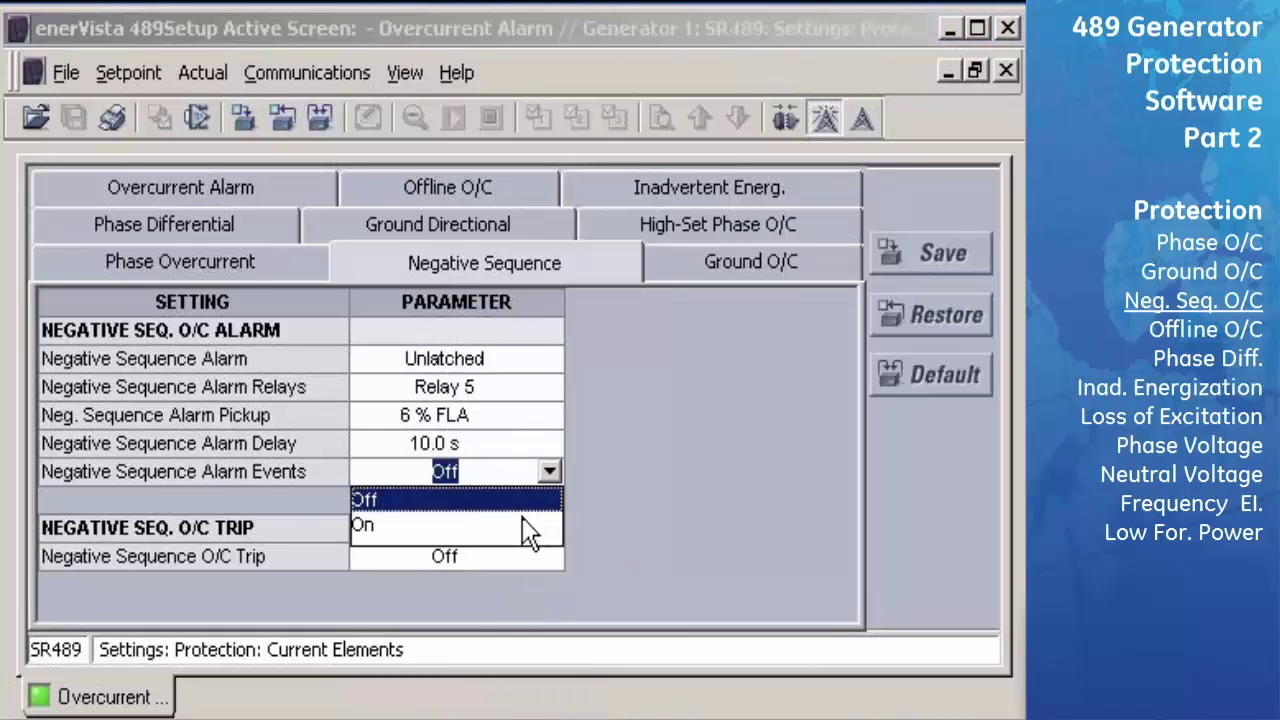
click(522, 521)
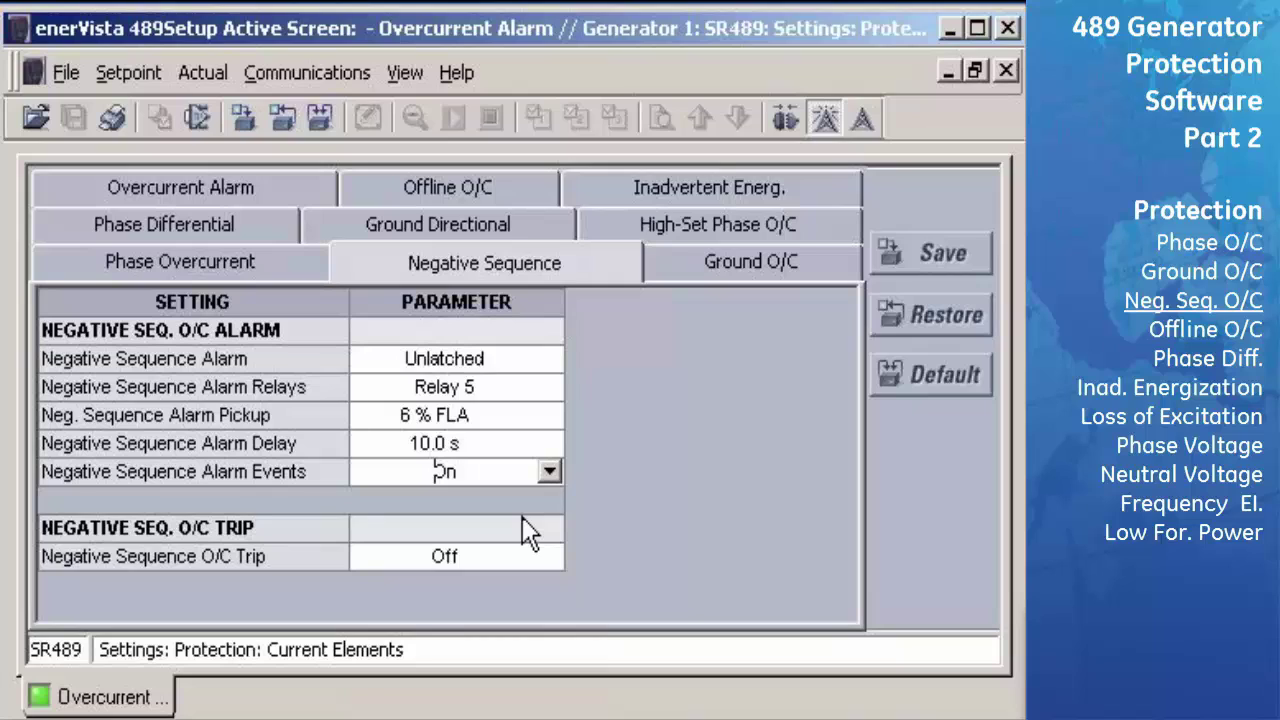
- Set the Negative Sequence O/C Trip to Latched and its trip pickup to 8 % FLA
click(546, 565)
click(531, 608)
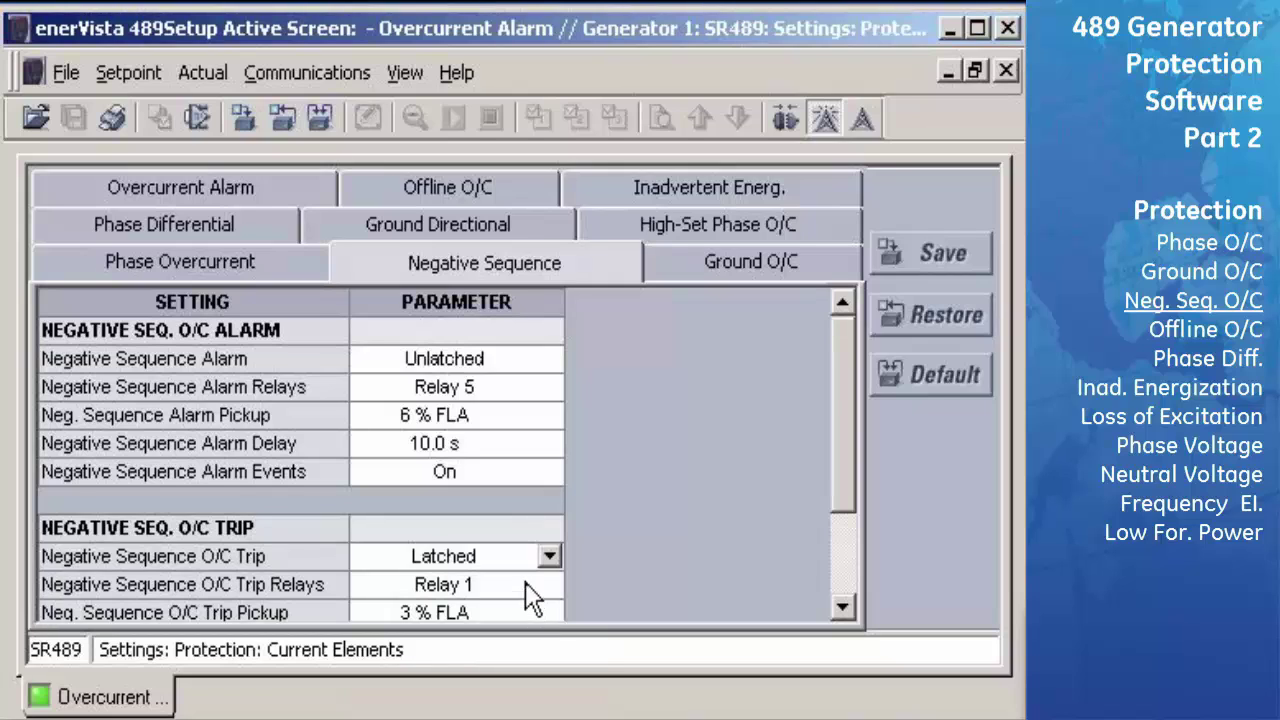
click(832, 536)
click(556, 497)
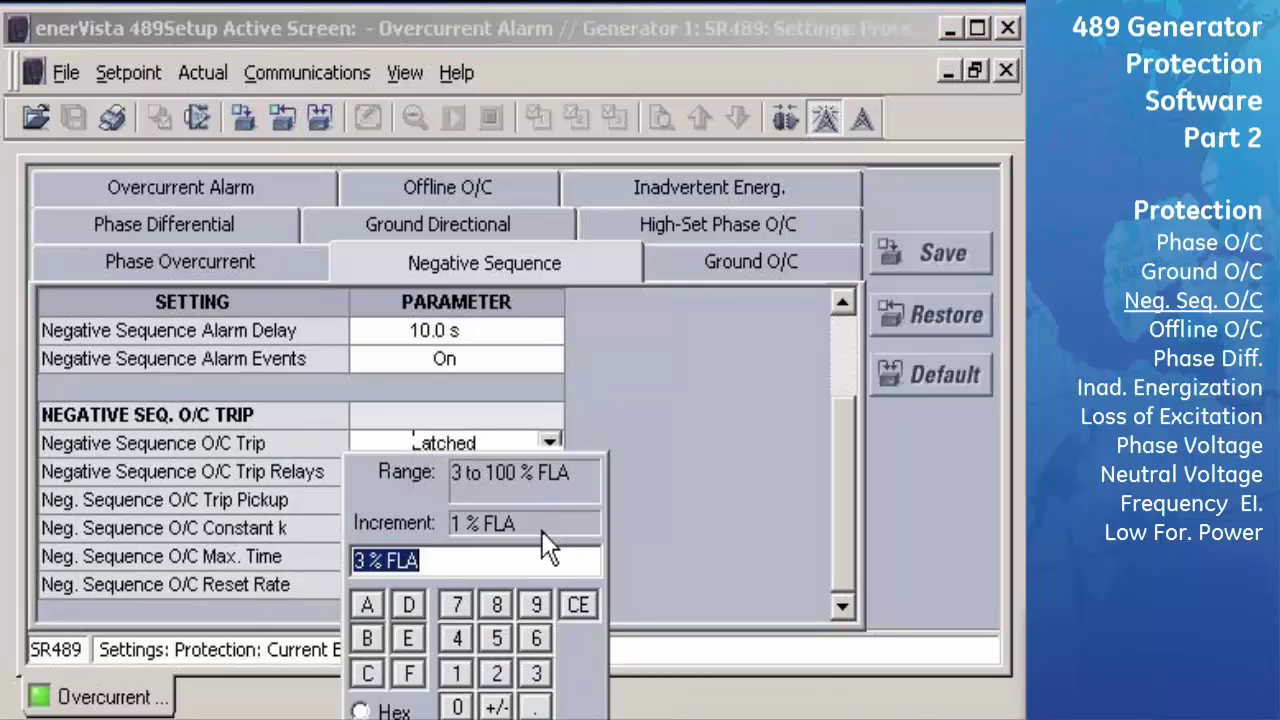
text(8)
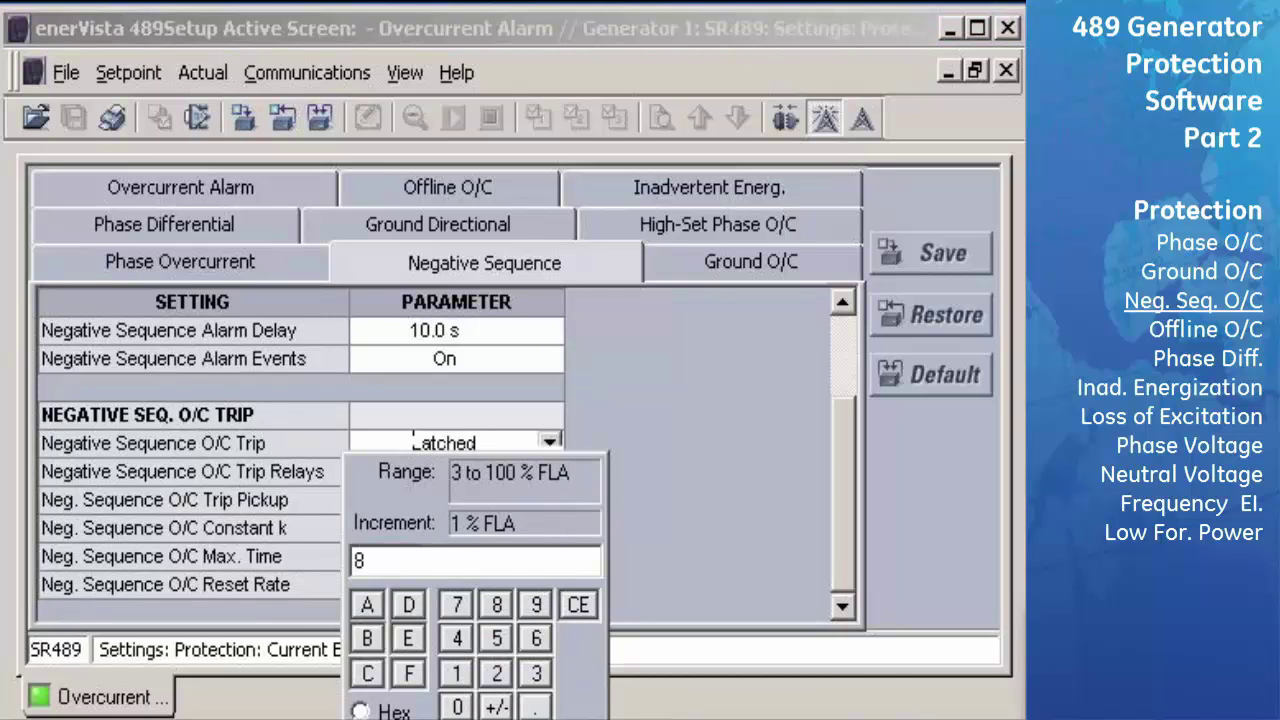
key(Return)
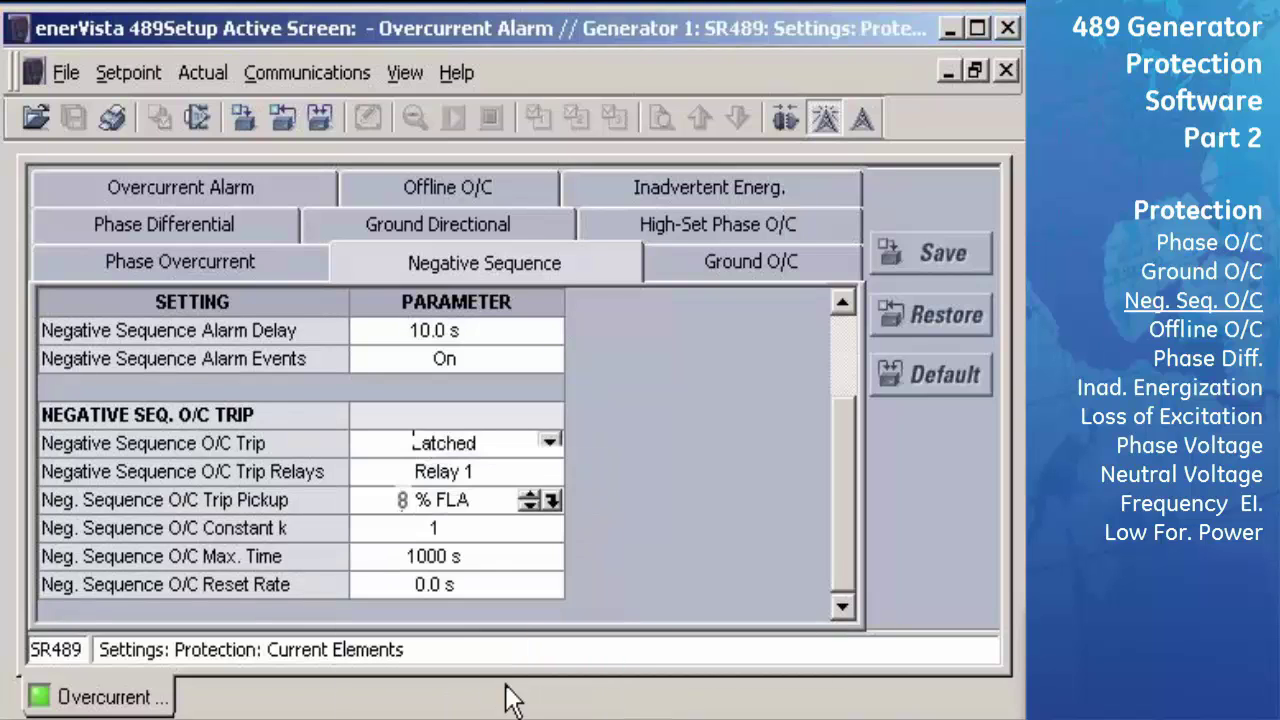
- Set the Negative Sequence O/C Constant k to 9 and the Max. Time to 180 s
click(549, 537)
click(553, 529)
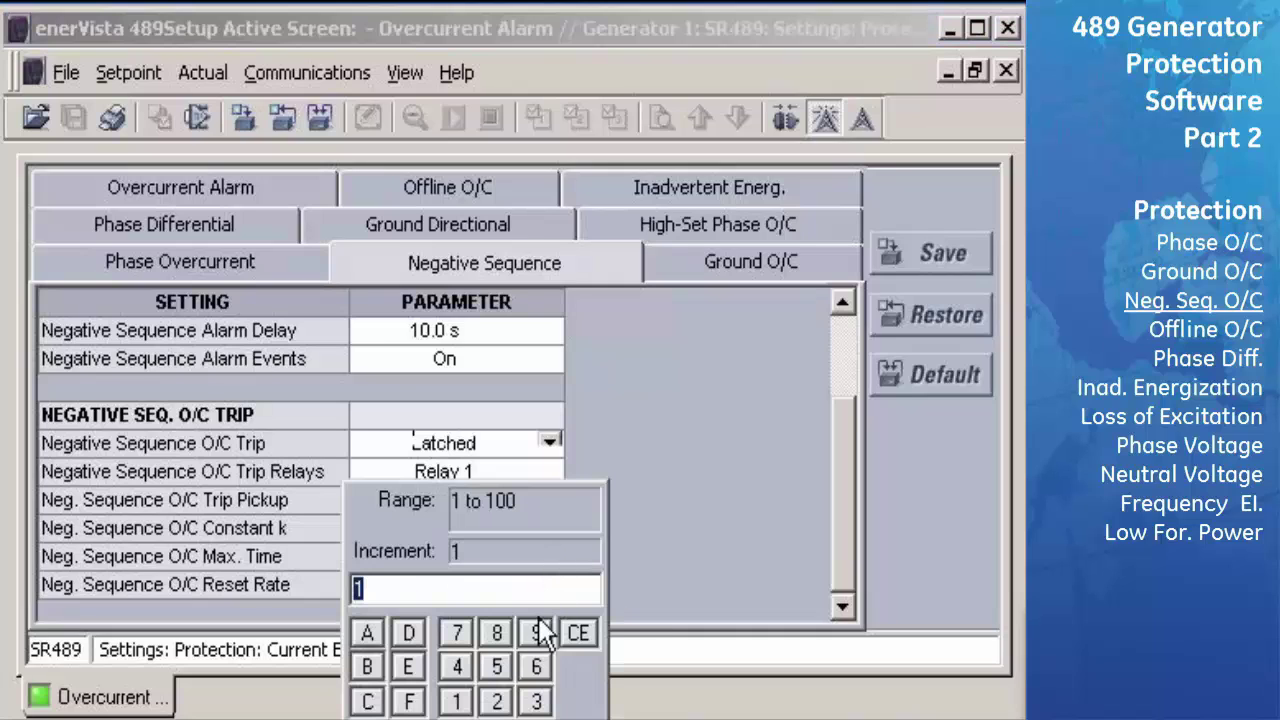
click(535, 633)
key(Return)
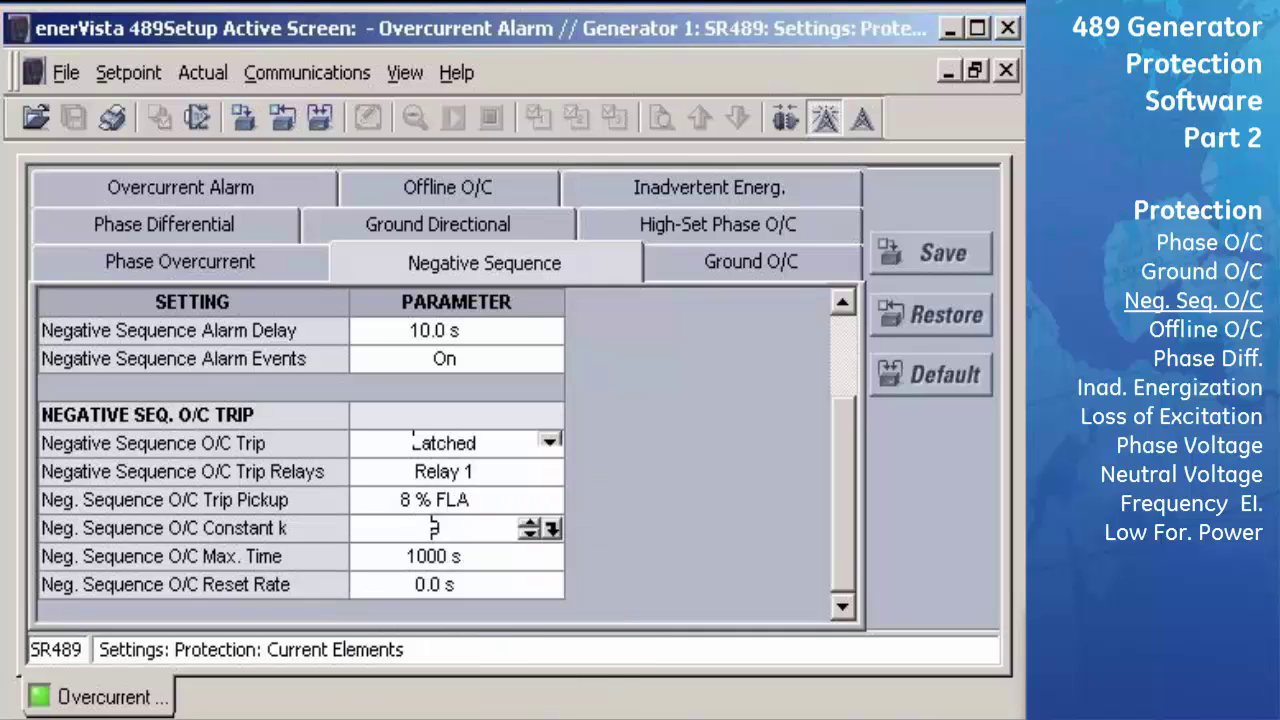
click(559, 553)
click(559, 553)
text(180)
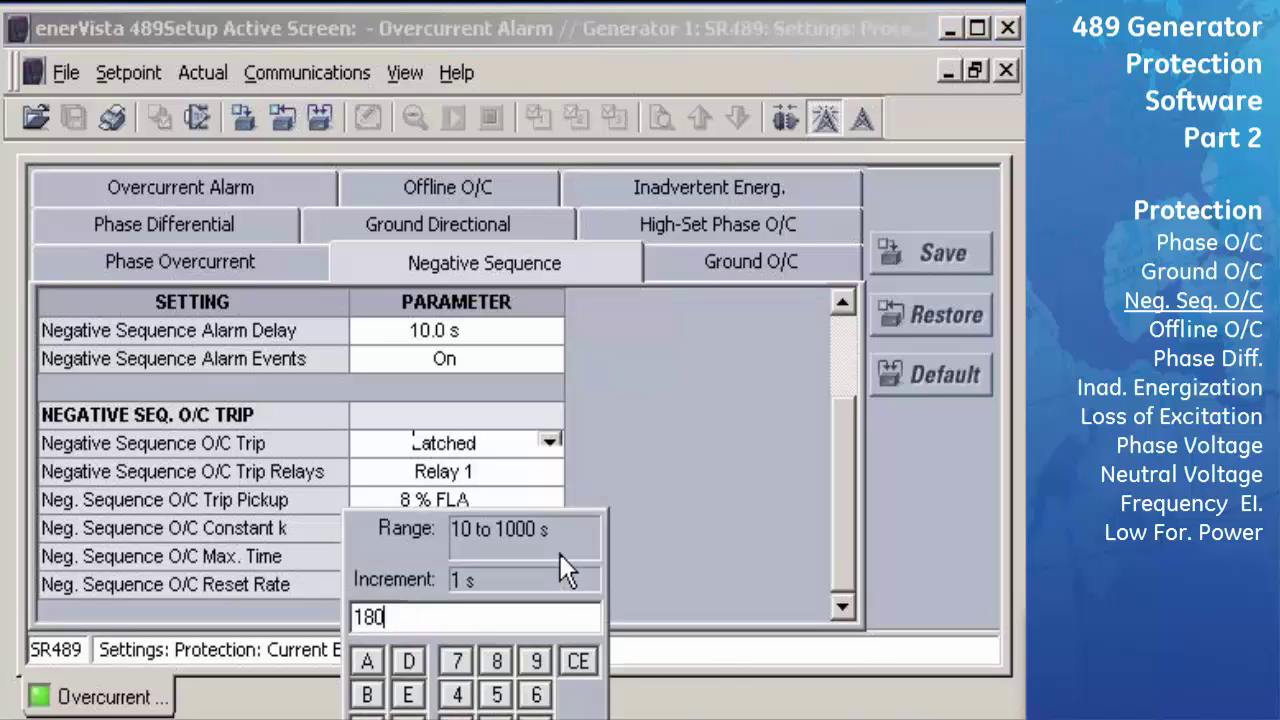
key(Return)
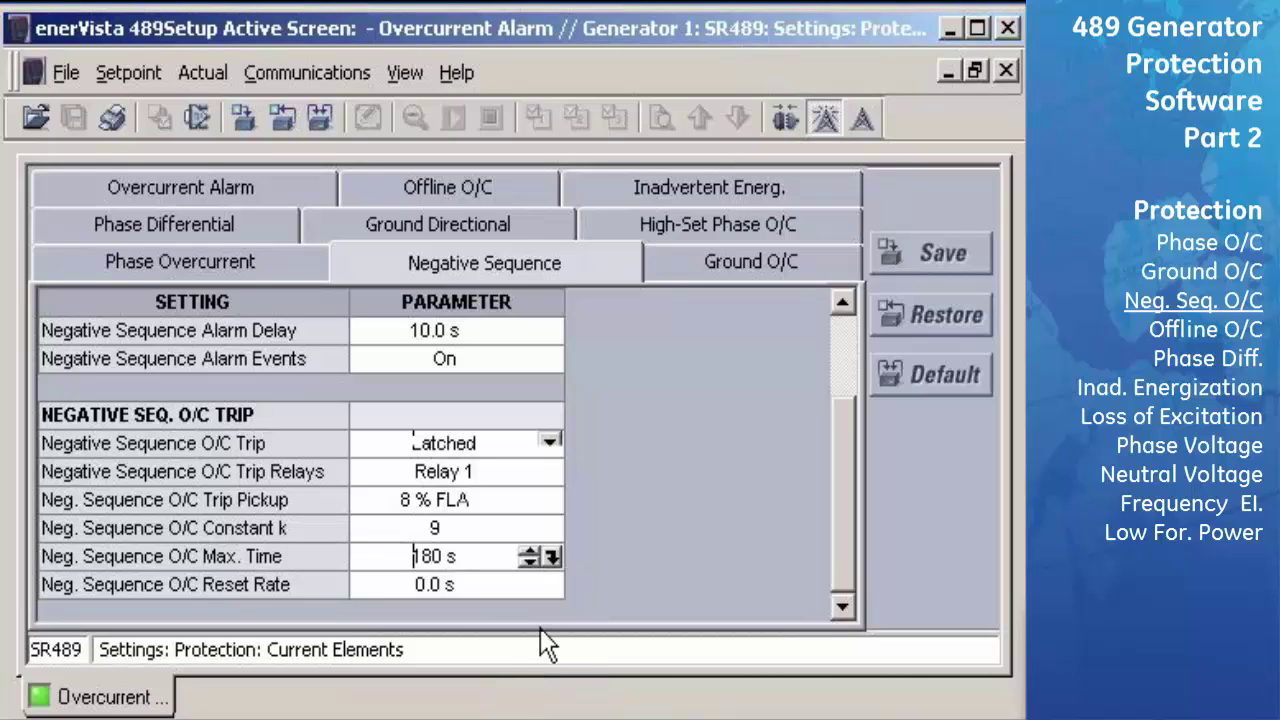
- Set the Negative Sequence O/C Reset Rate to 240.0 s
click(556, 585)
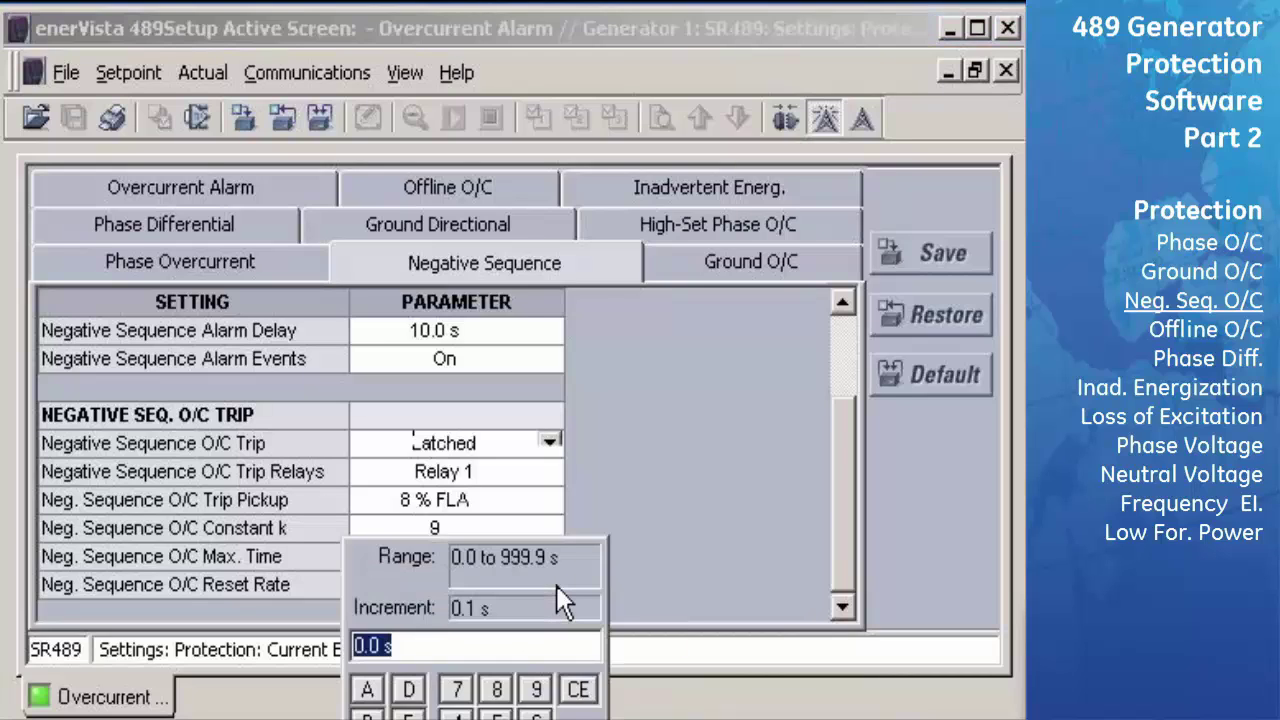
text(240)
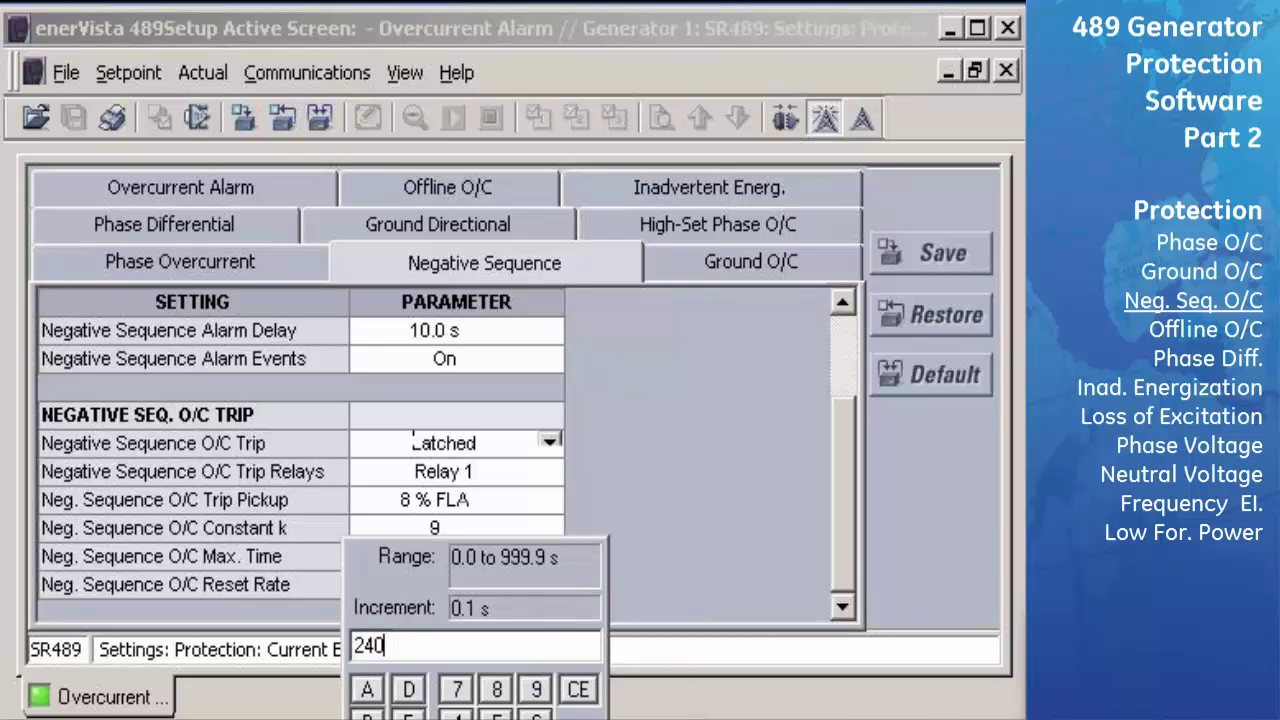
key(Return)
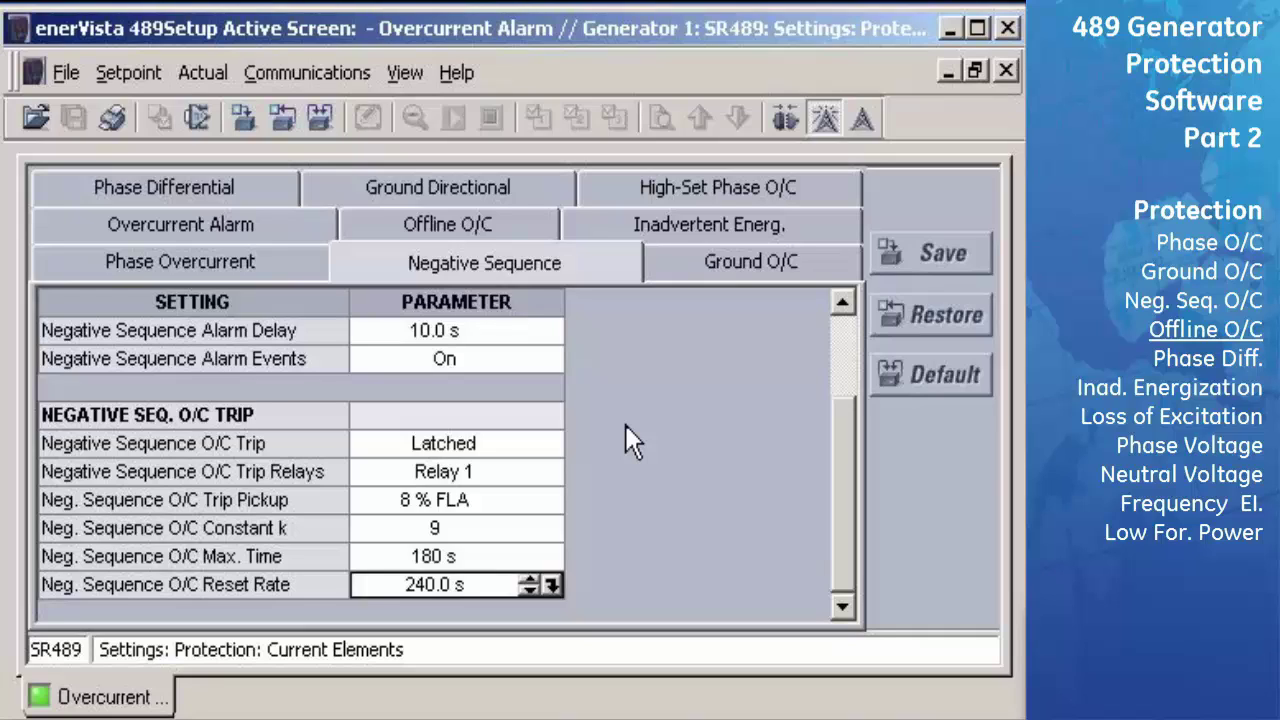
- Set the Offline Overcurrent Trip to Latched and assign Relay 1 as its trip relay
click(540, 226)
click(507, 359)
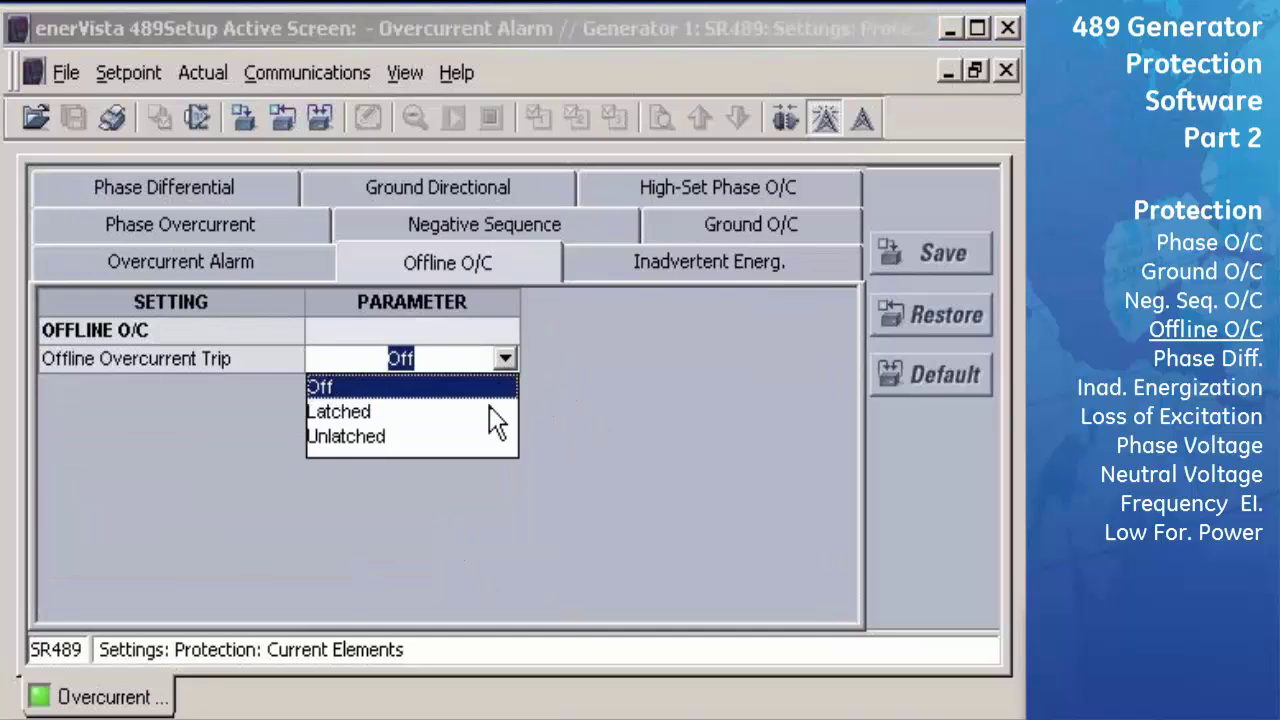
click(489, 406)
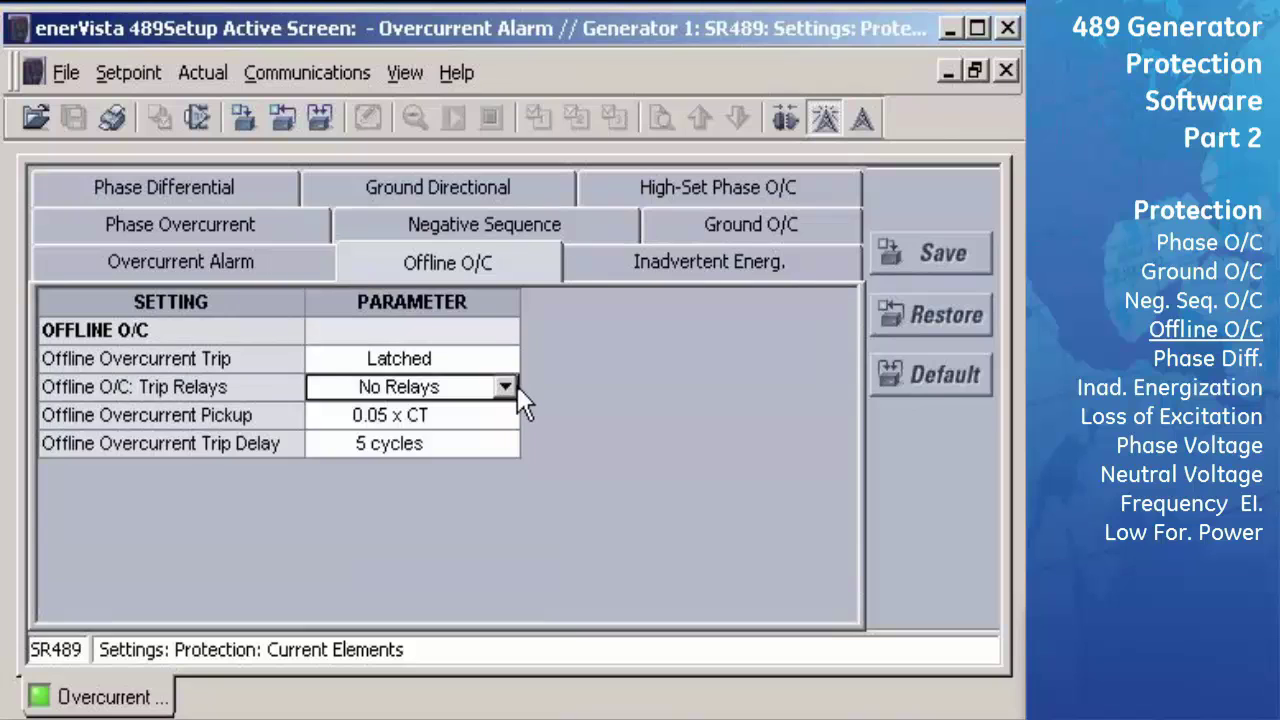
click(508, 387)
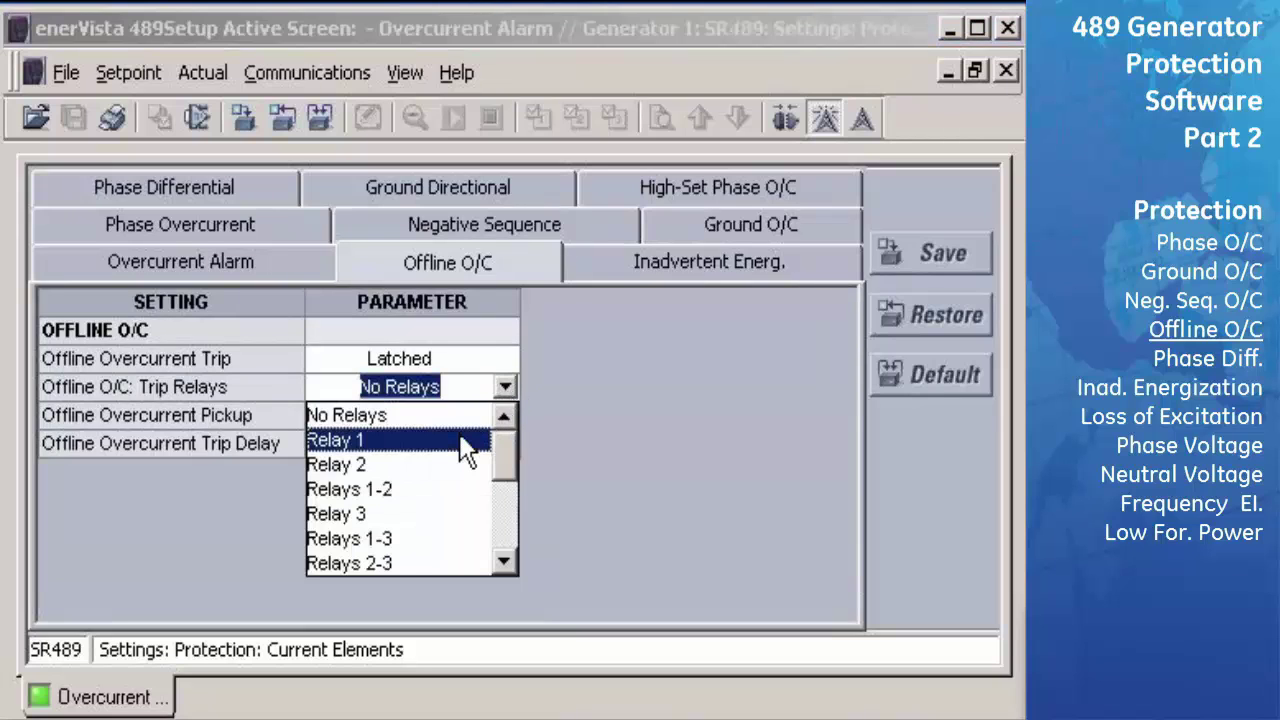
click(461, 438)
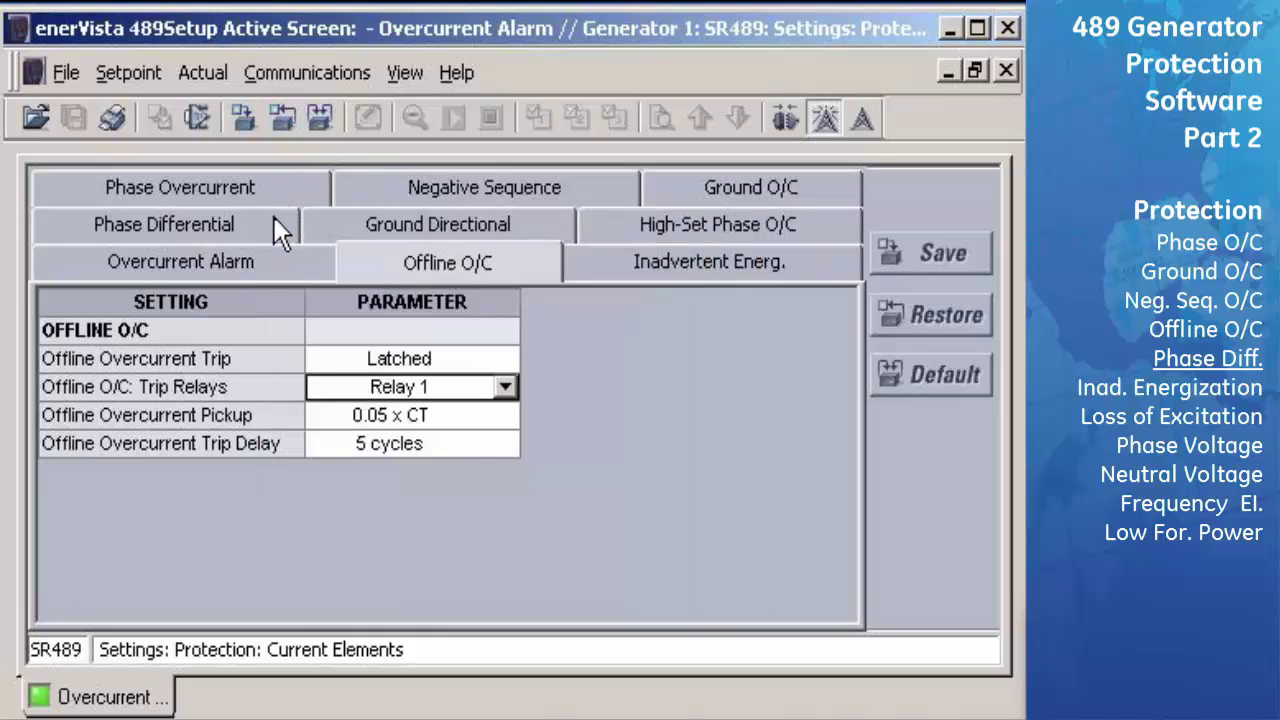
- Set the Phase Differential Trip to Latched and assign Relay 1 as its trip relay
click(273, 220)
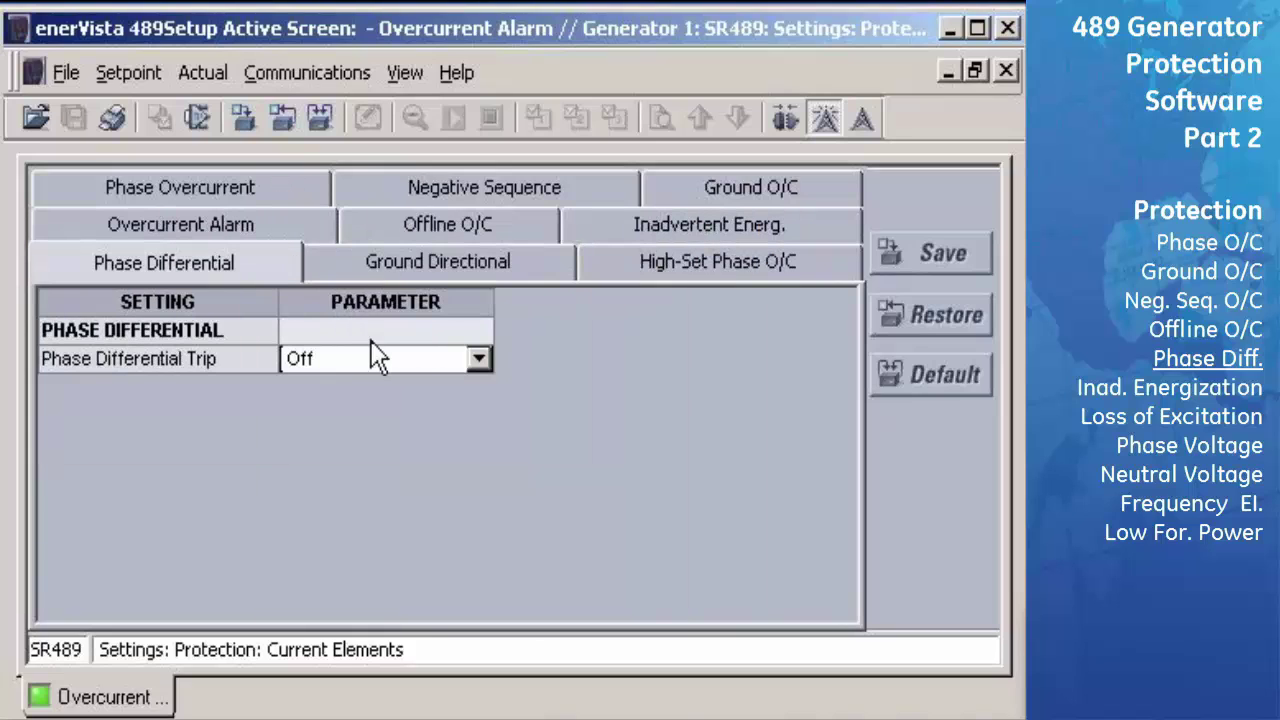
click(470, 360)
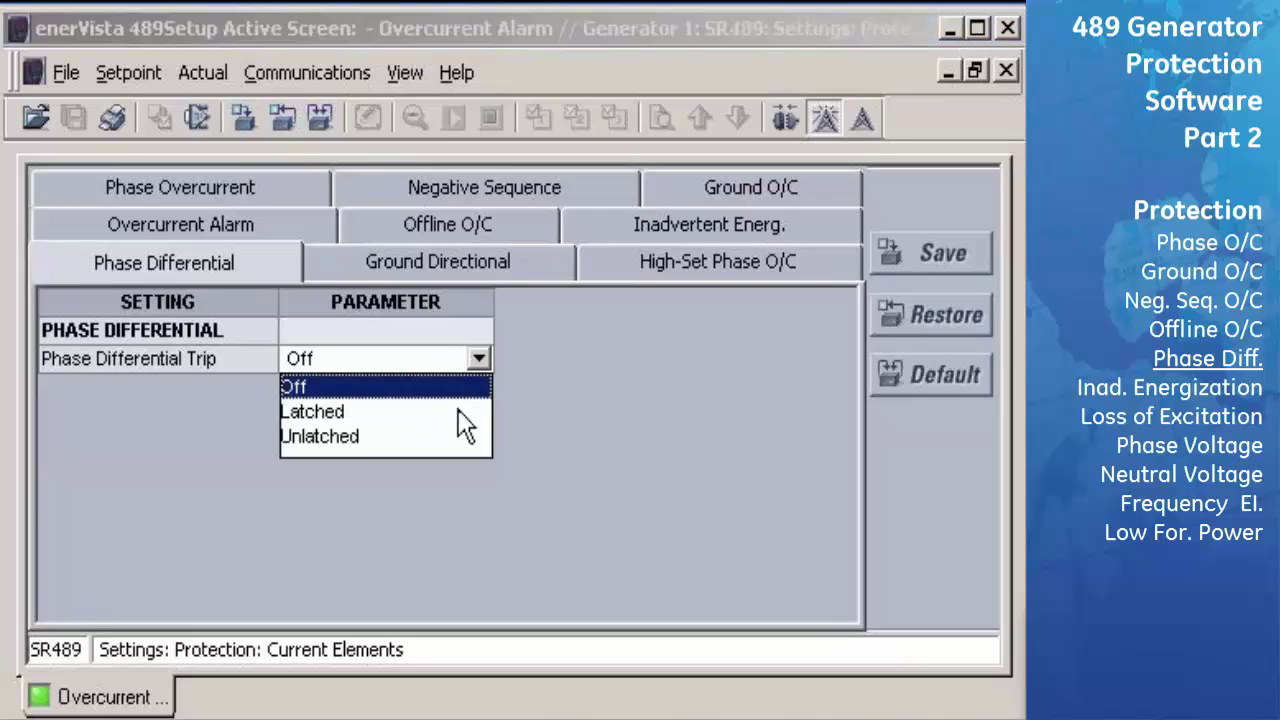
click(458, 409)
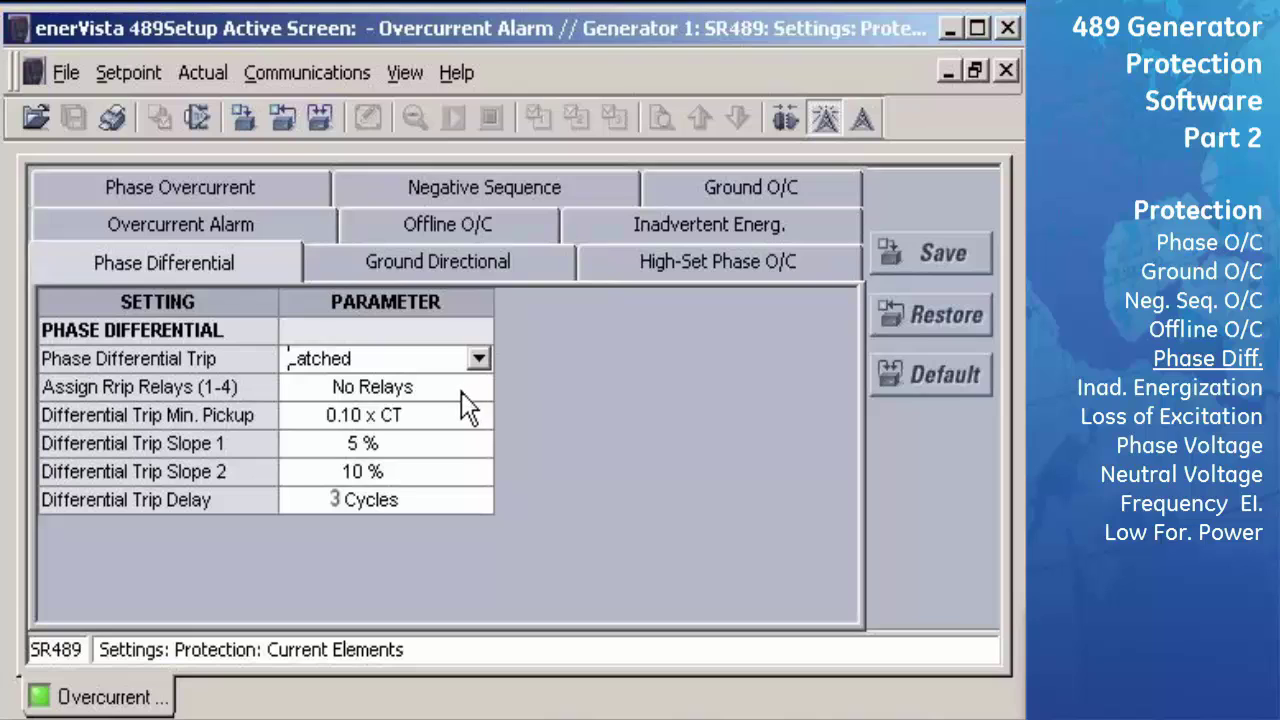
click(463, 391)
click(411, 440)
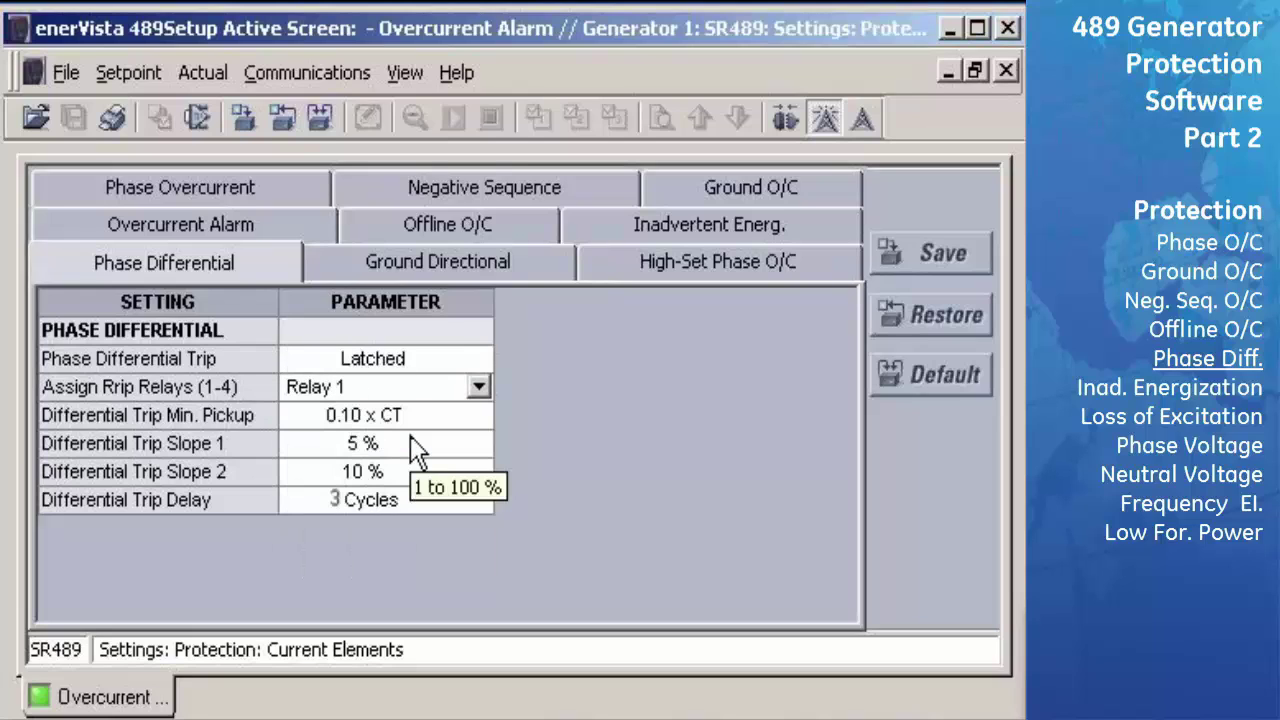
- Set the Differential Trip Min. Pickup to 0.05 x CT and the Differential Trip Slope 1 to 10 %
click(483, 414)
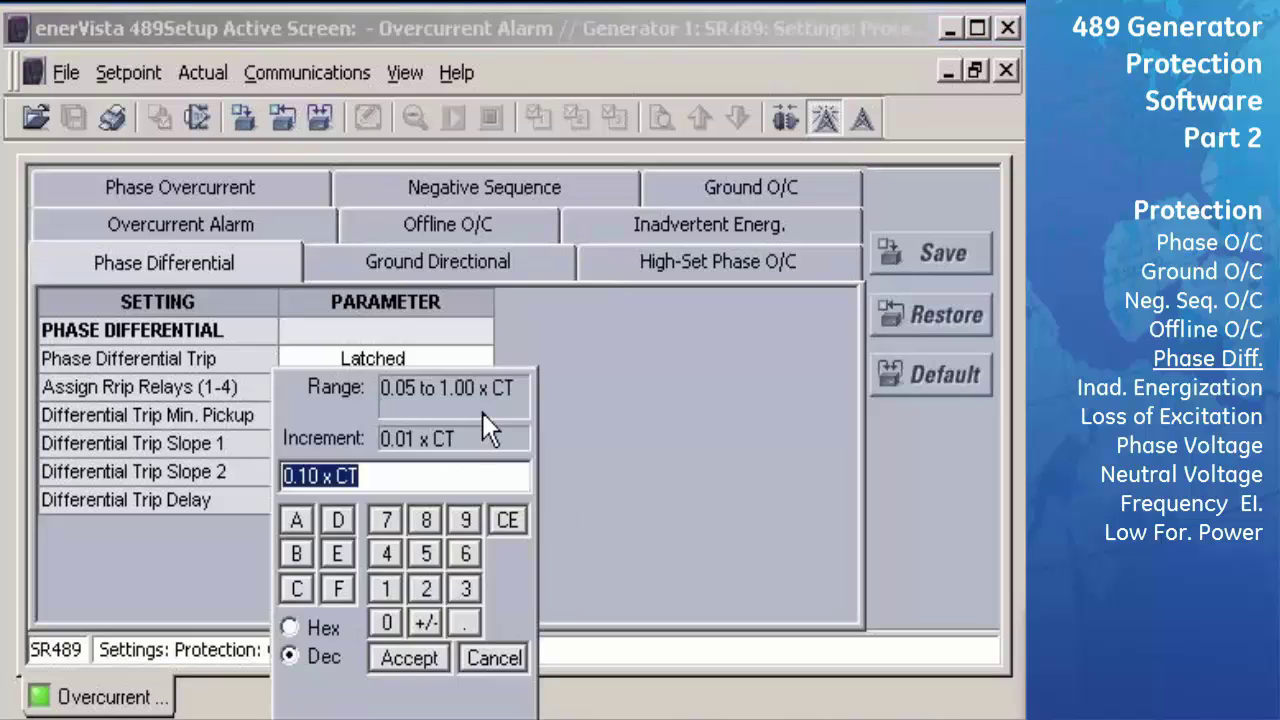
text(0.05)
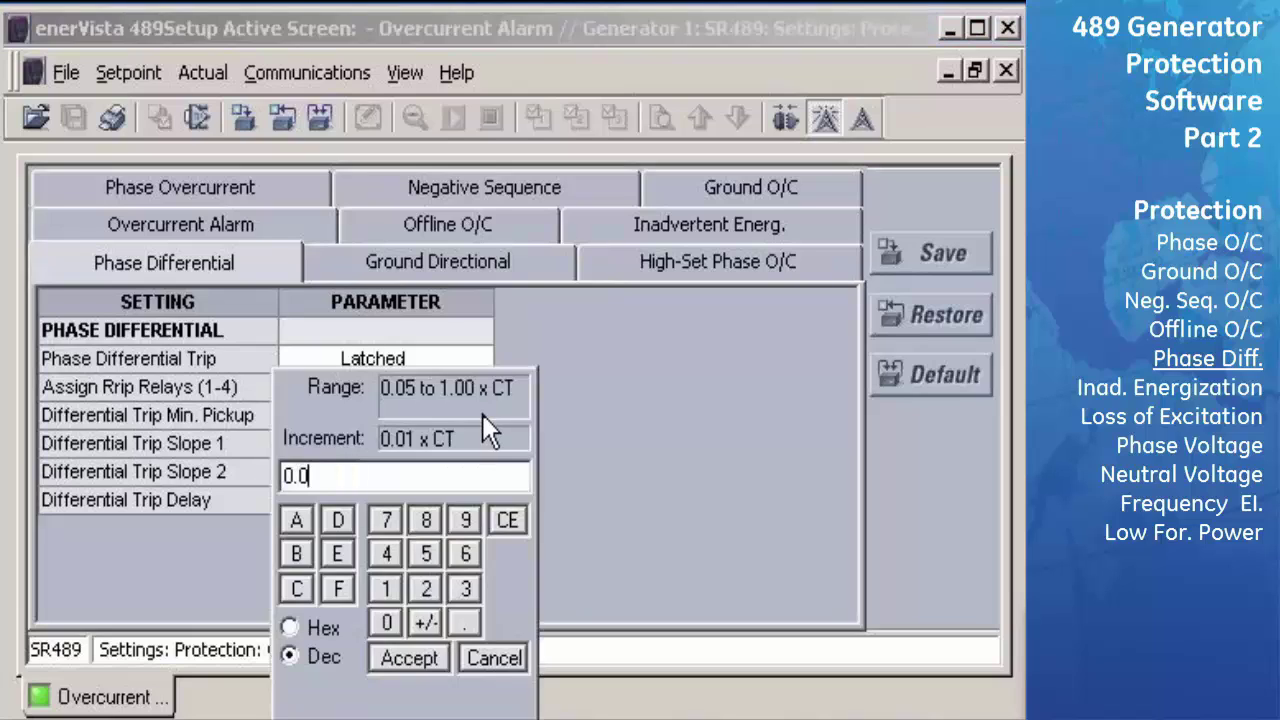
click(421, 661)
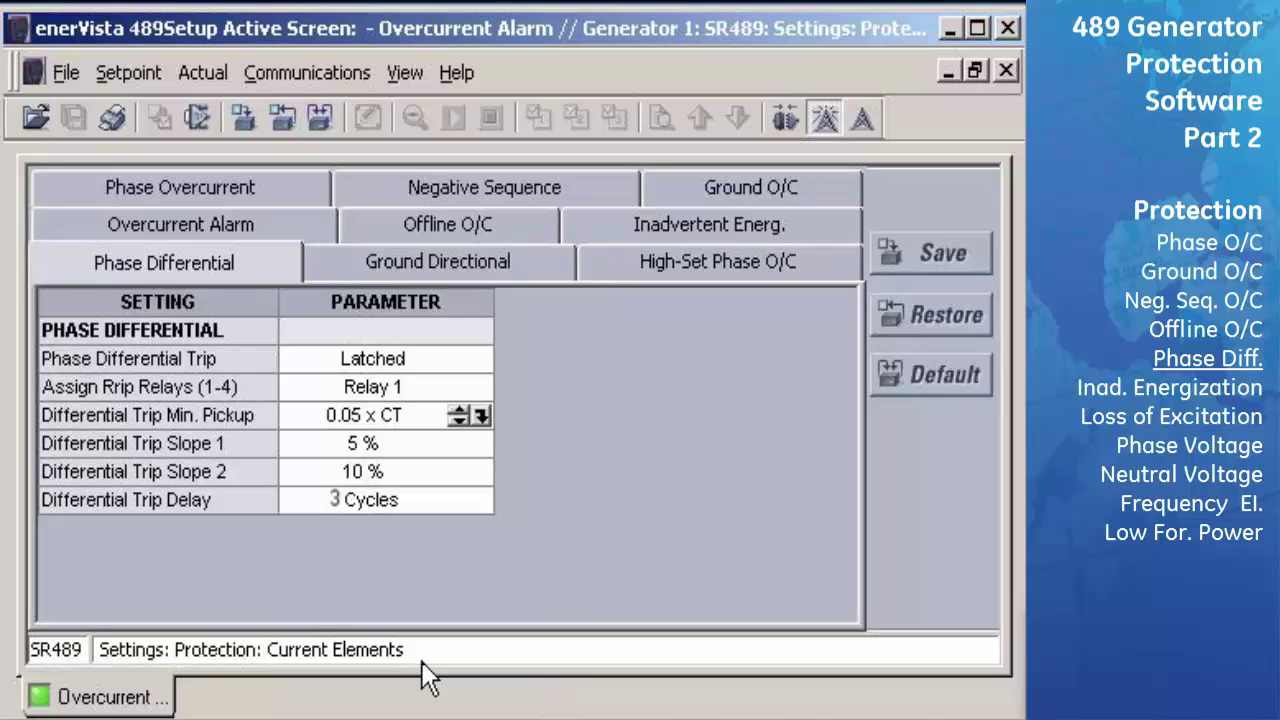
click(485, 445)
click(484, 442)
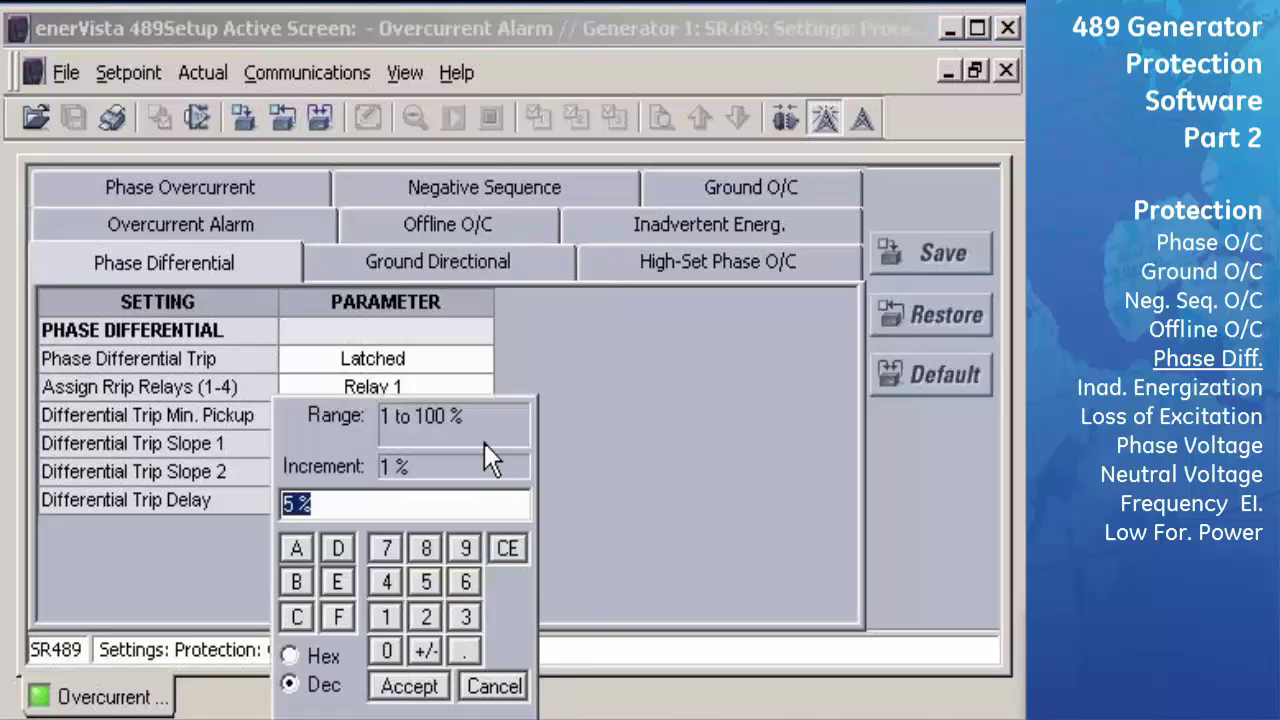
text(10)
click(440, 700)
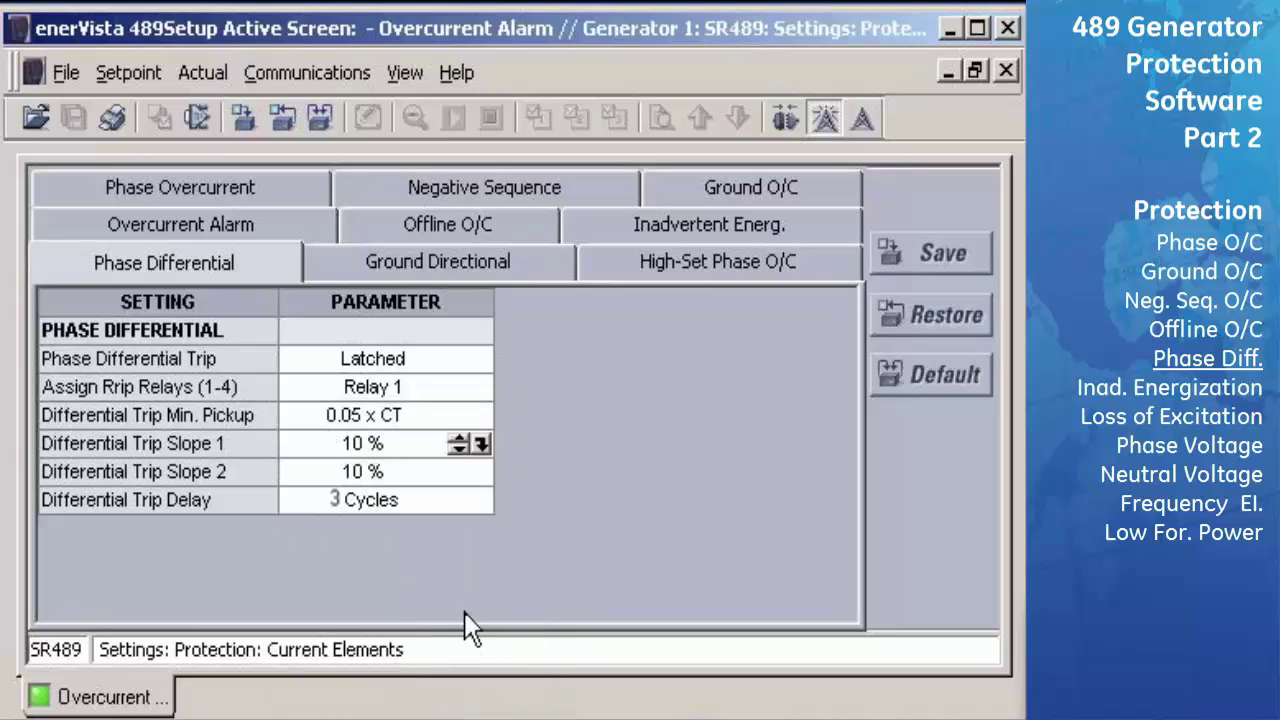
- Set the Differential Trip Slope 2 to 80 % and save the current element settings
click(486, 476)
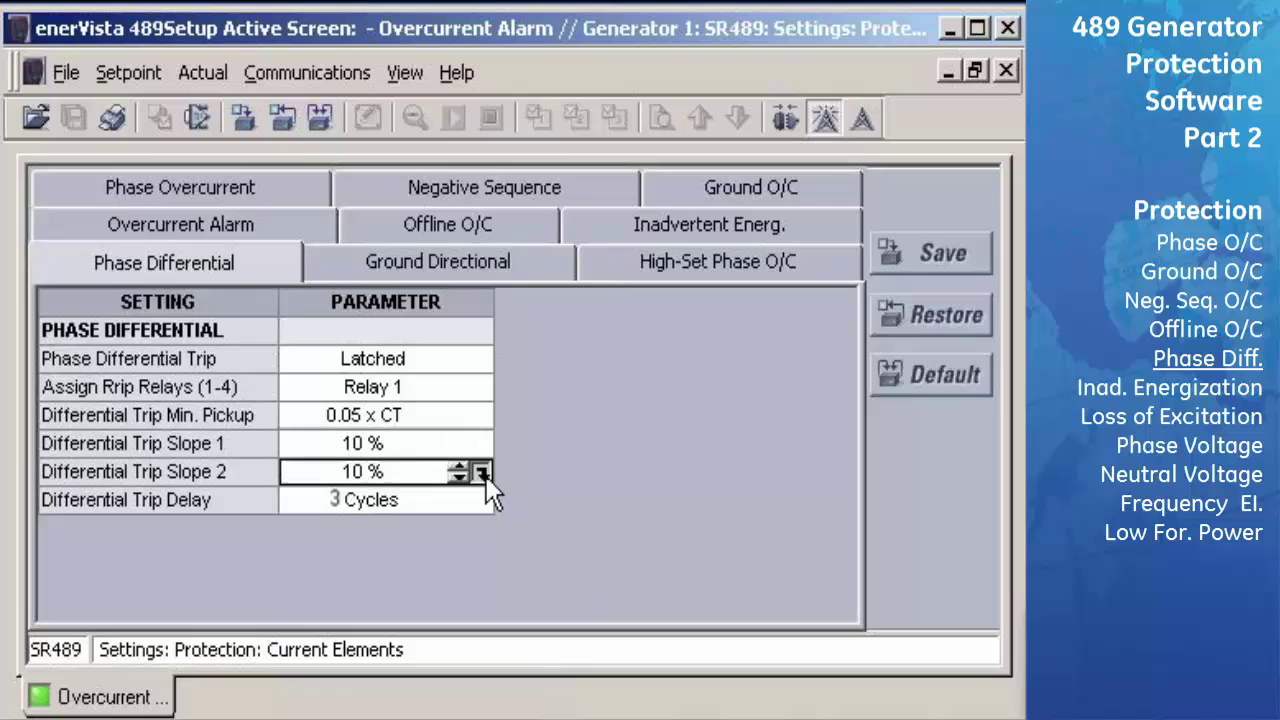
click(486, 476)
text(80)
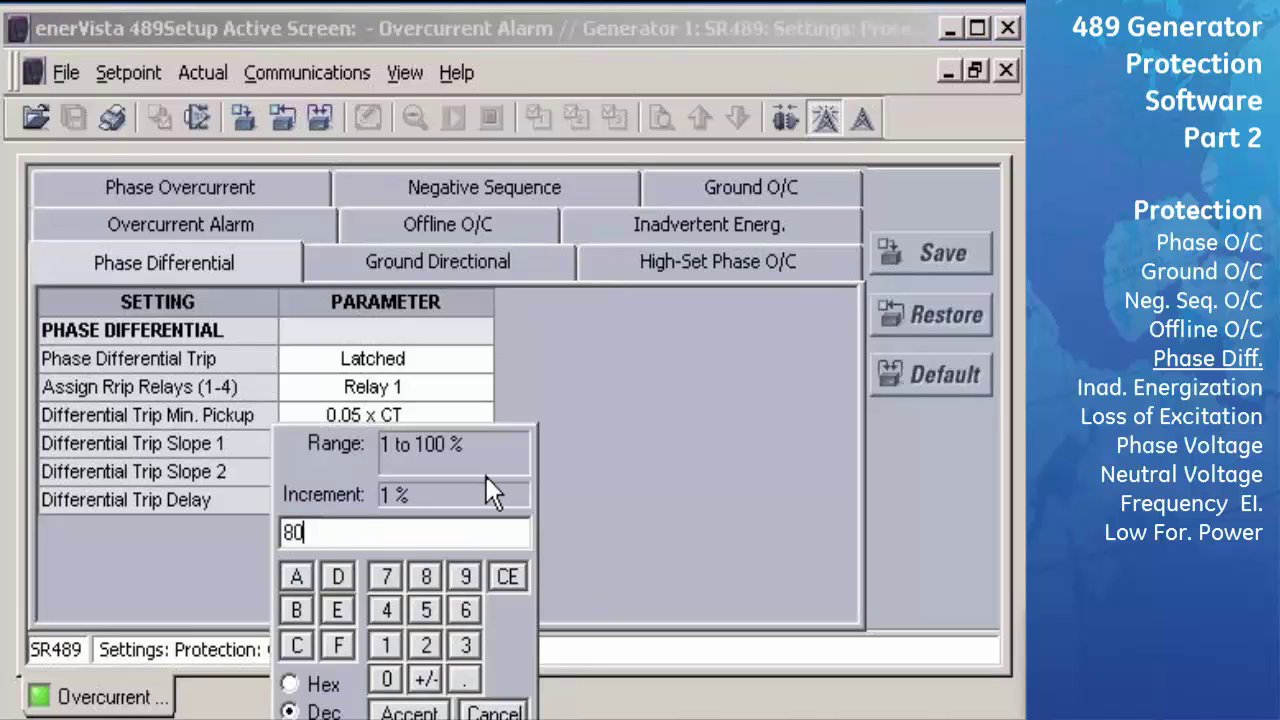
click(433, 706)
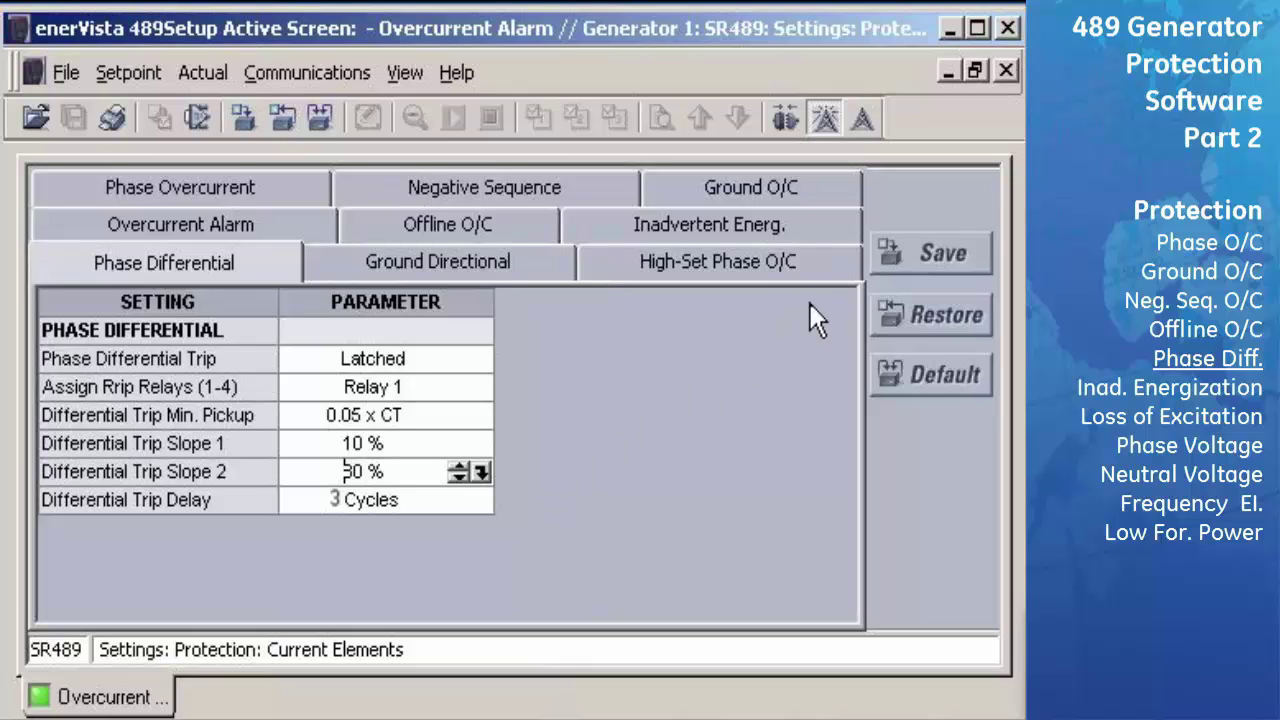
click(884, 262)
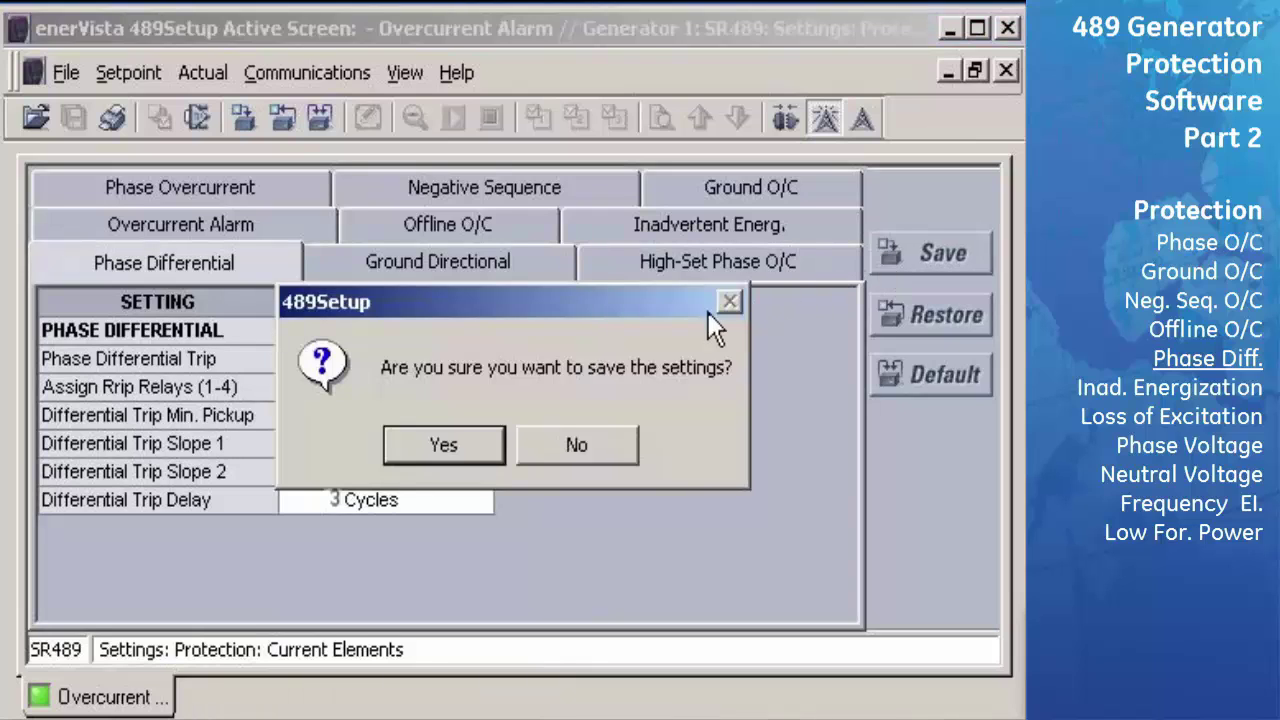
click(495, 445)
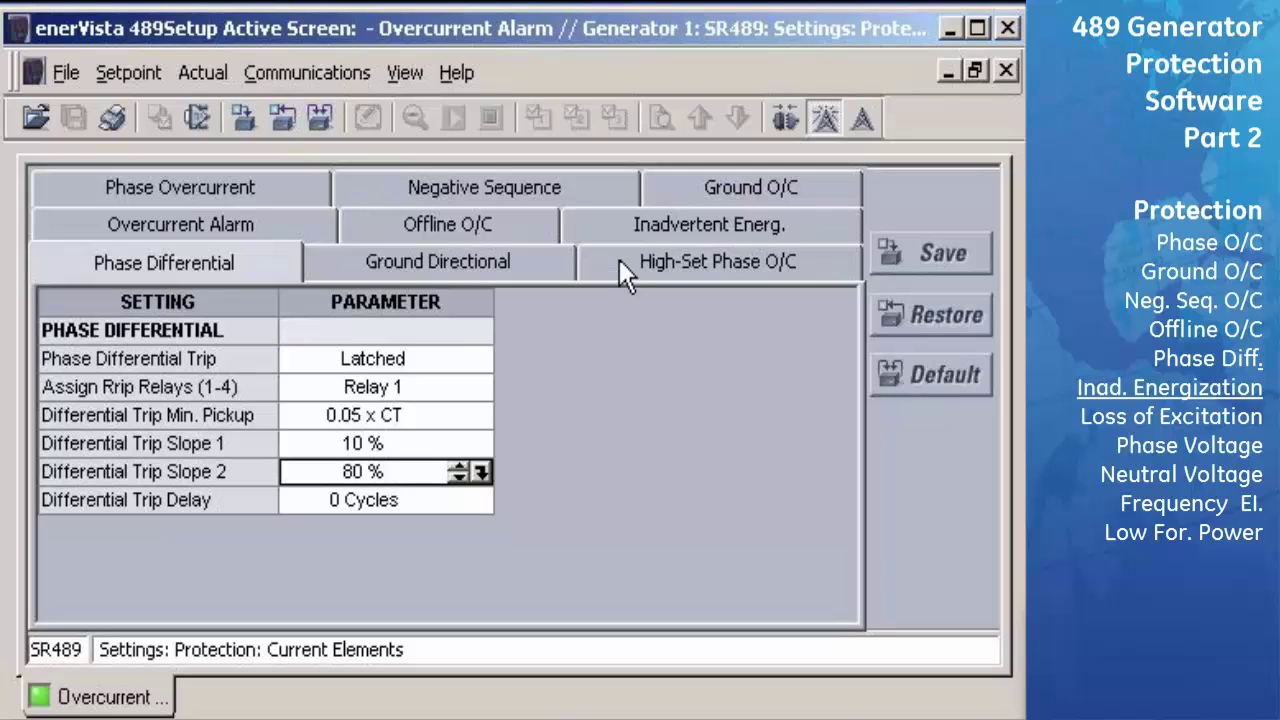
- Set the Inadvertent Energize Trip to Latched and assign Relay 1 as its trip relay
click(622, 224)
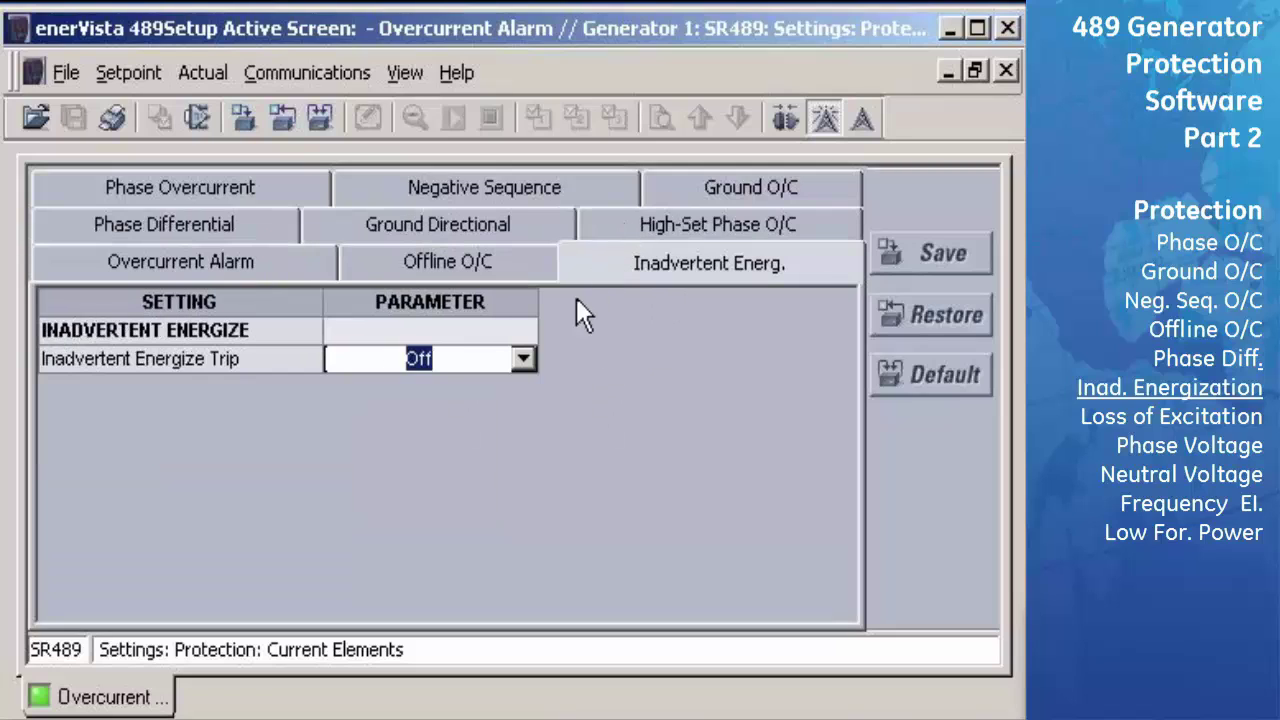
click(531, 365)
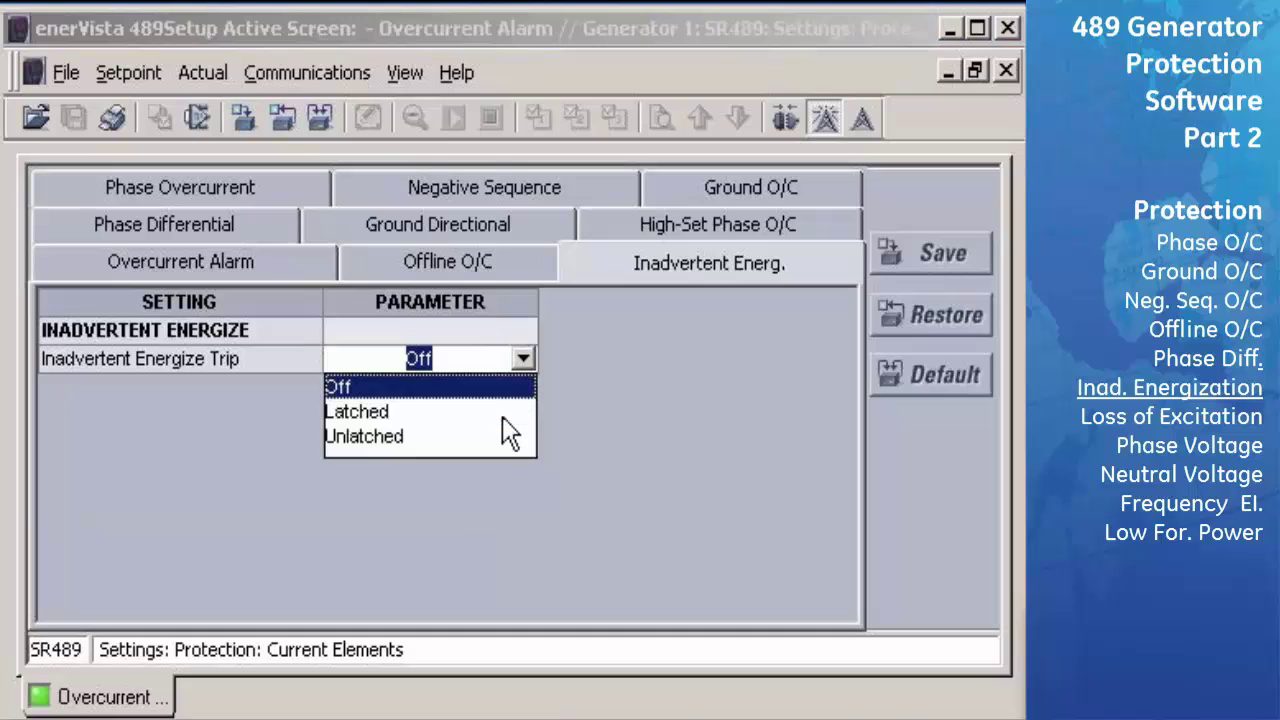
click(503, 418)
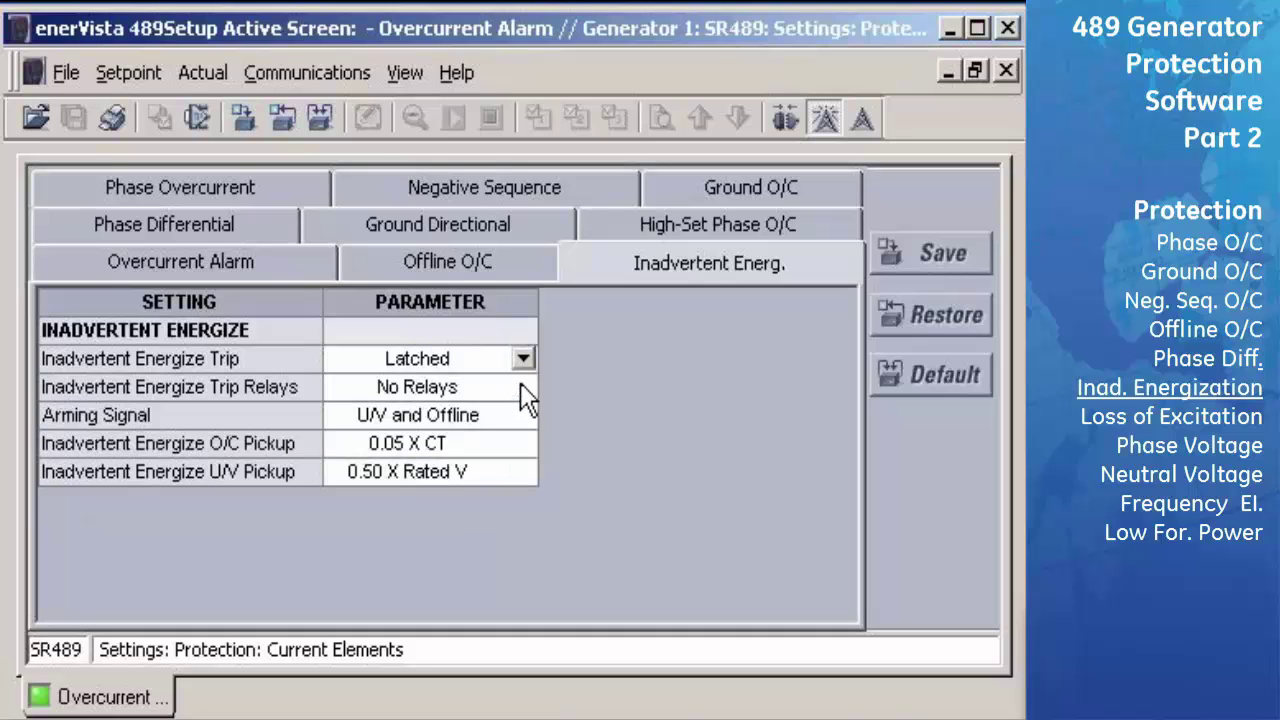
click(520, 385)
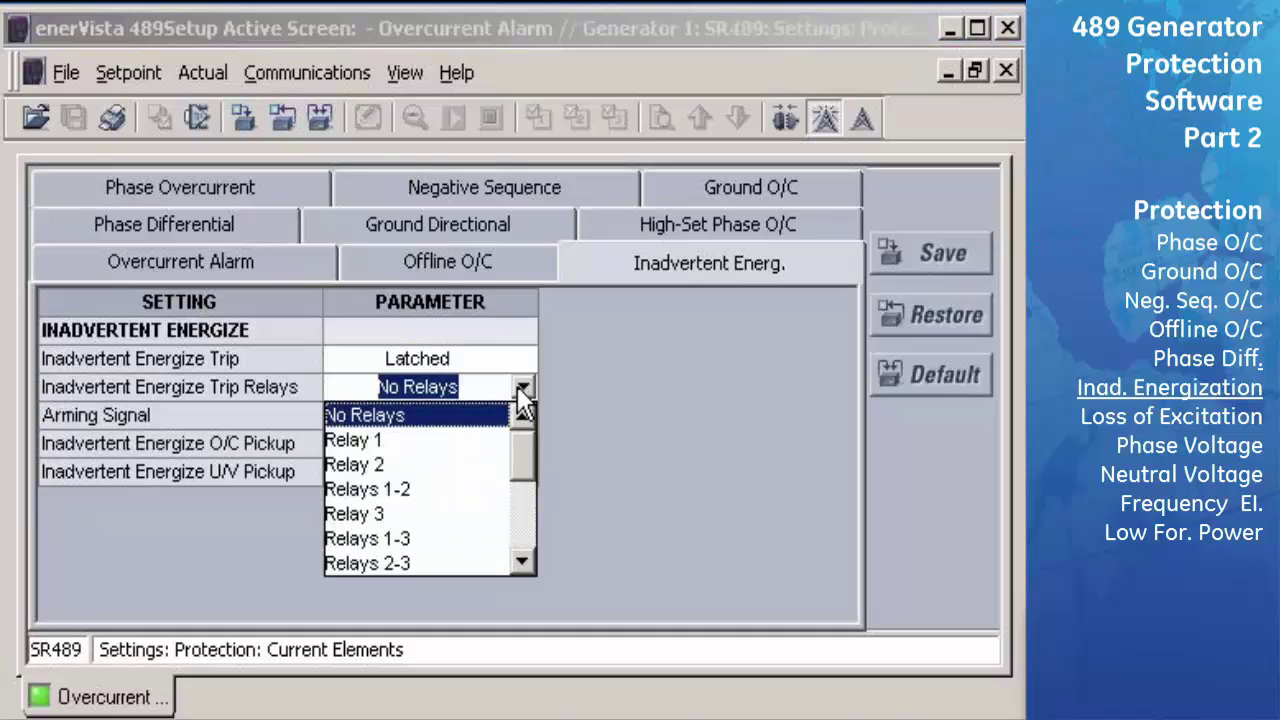
click(484, 445)
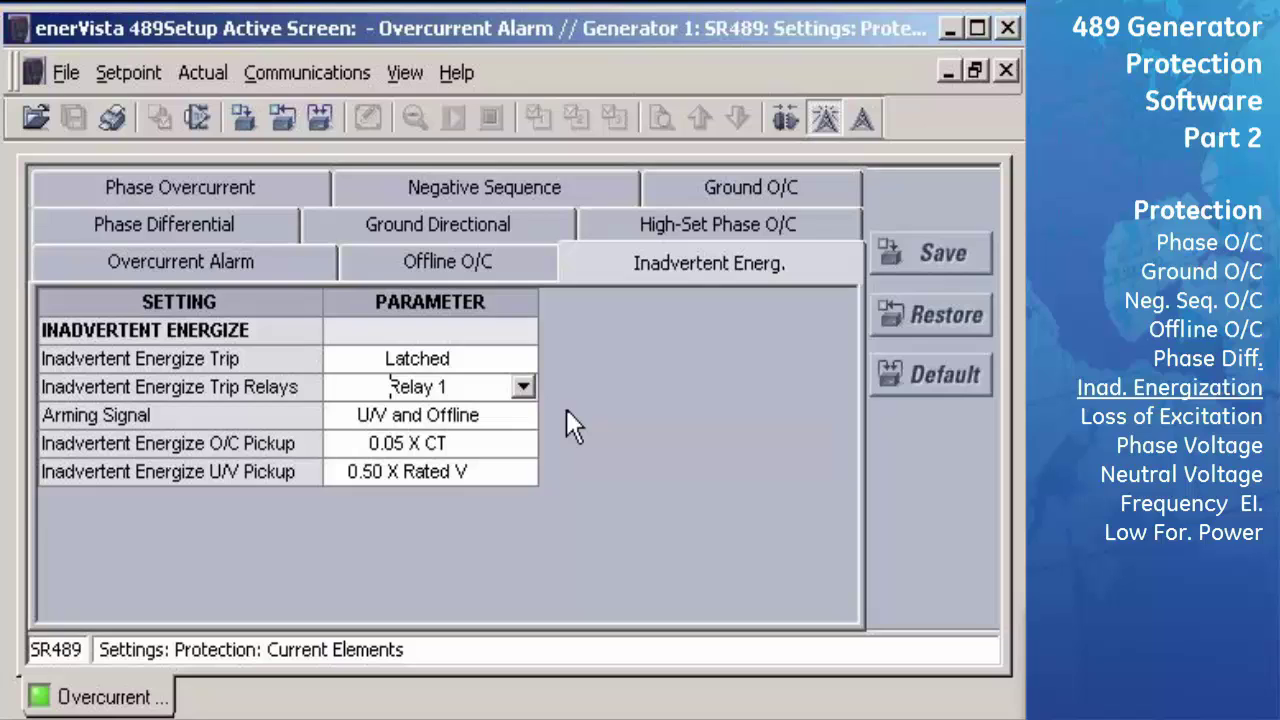
- Set the Inadvertent Energize O/C Pickup to 0.17 x CT
click(524, 445)
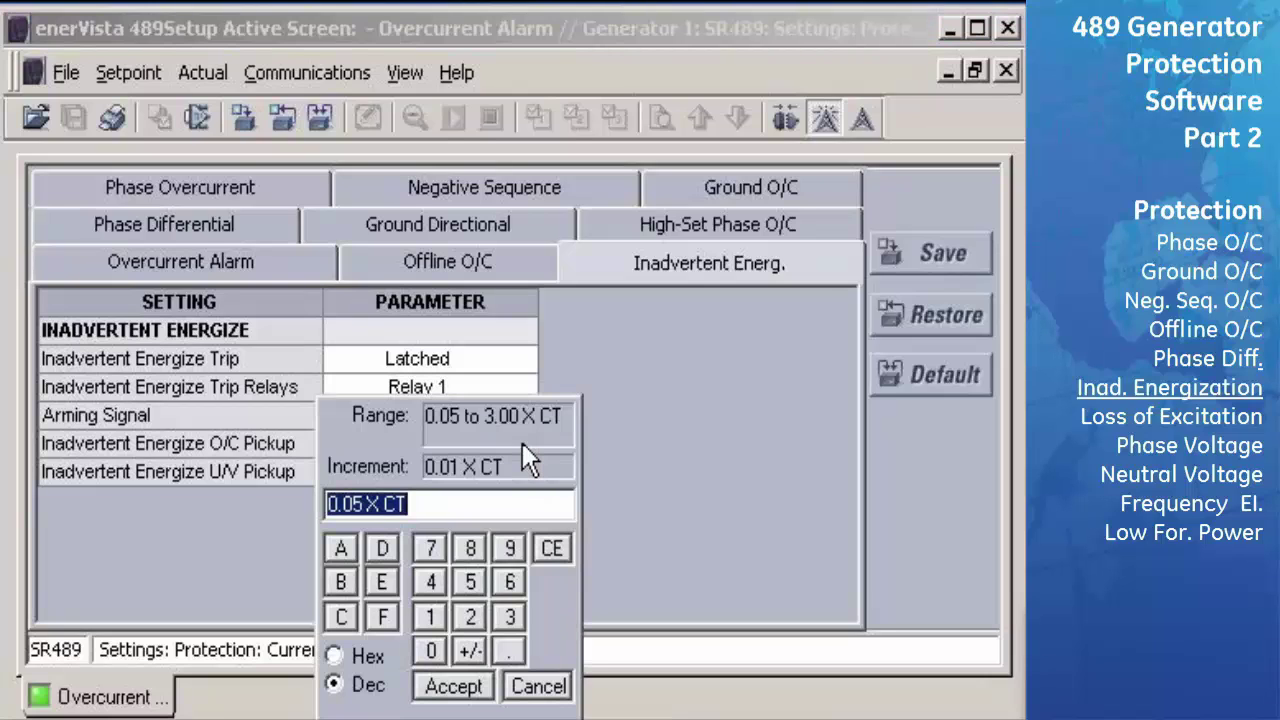
text(0.17)
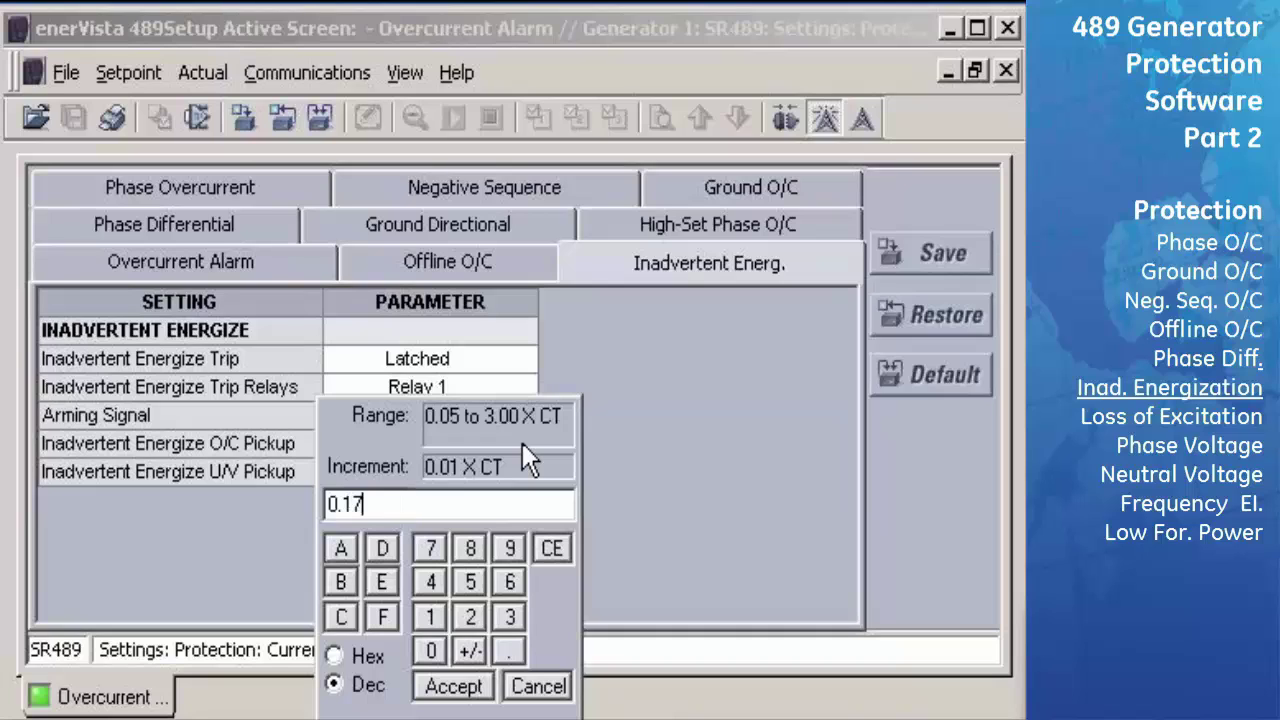
click(448, 686)
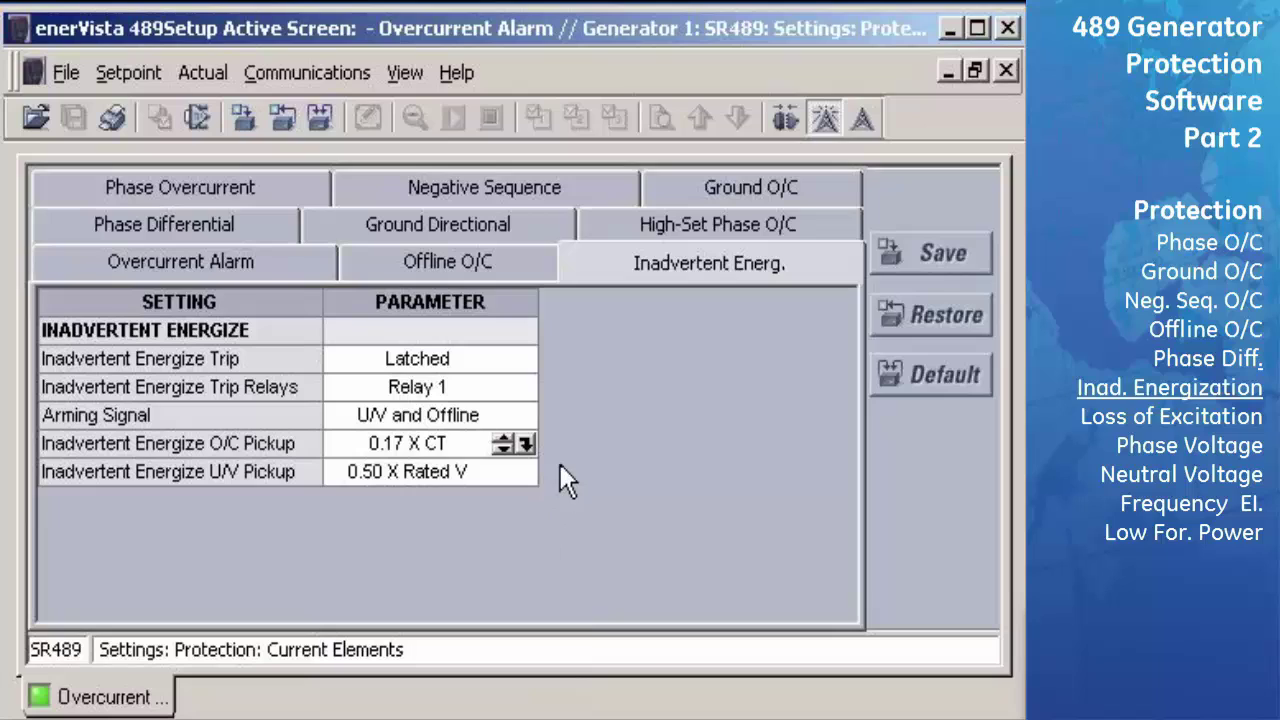
- Set the Inadvertent Energize U/V Pickup to 0.70 x Rated V and save the settings
click(523, 483)
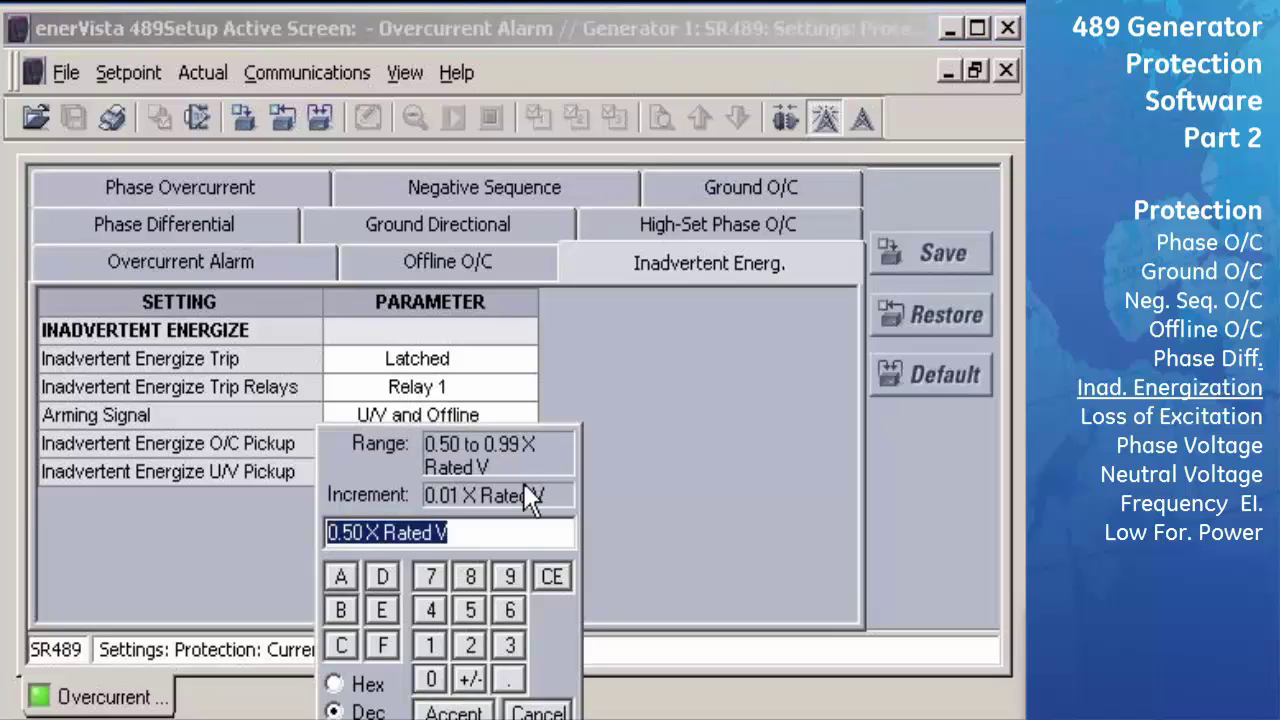
text(0.7)
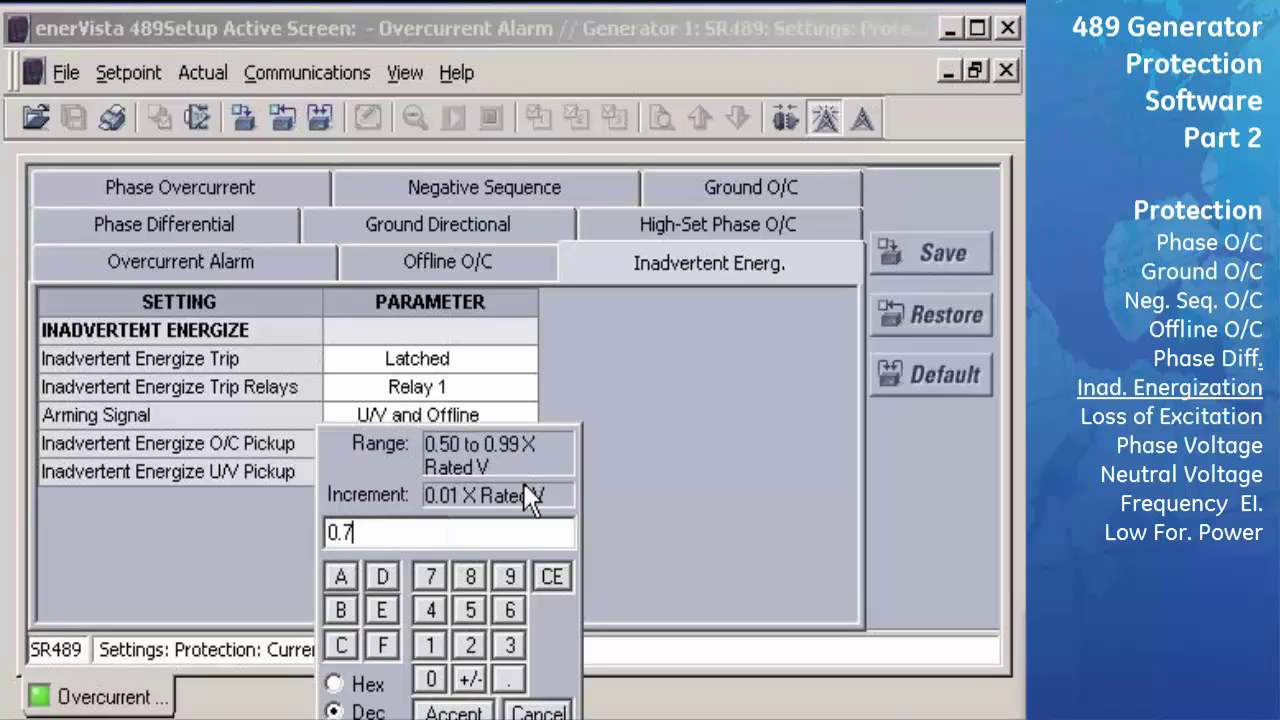
click(482, 713)
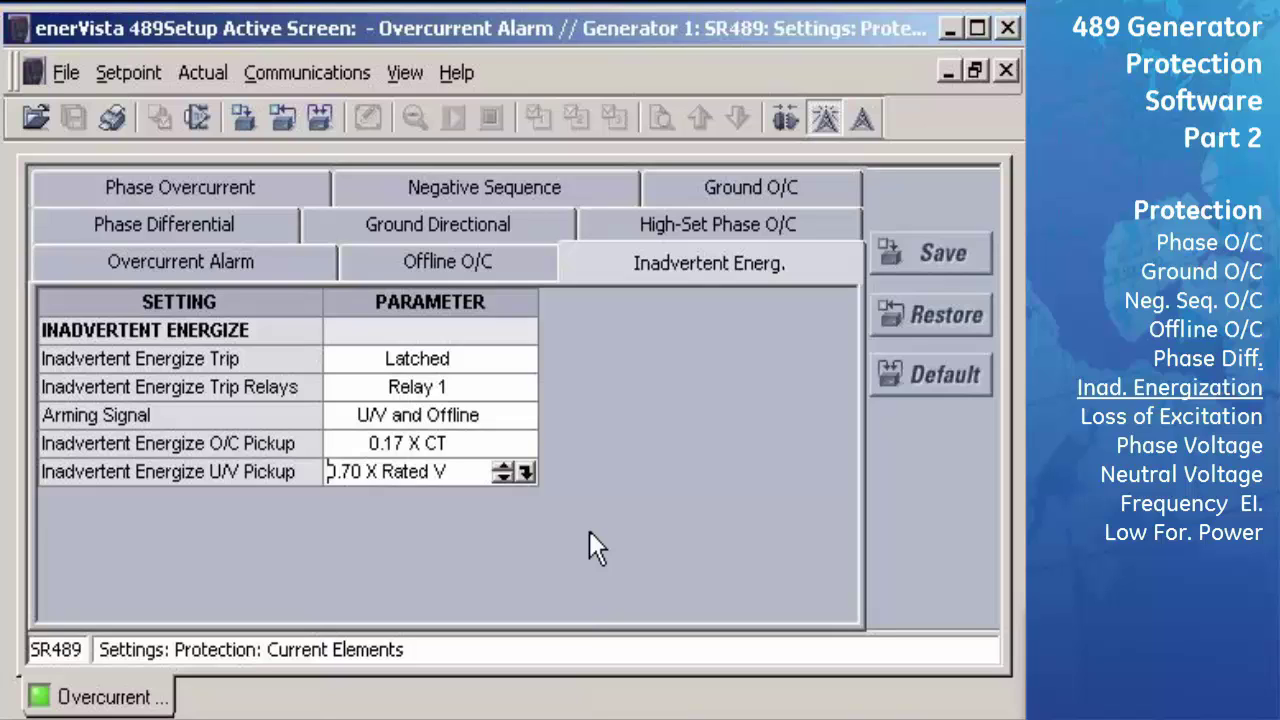
click(951, 276)
click(445, 446)
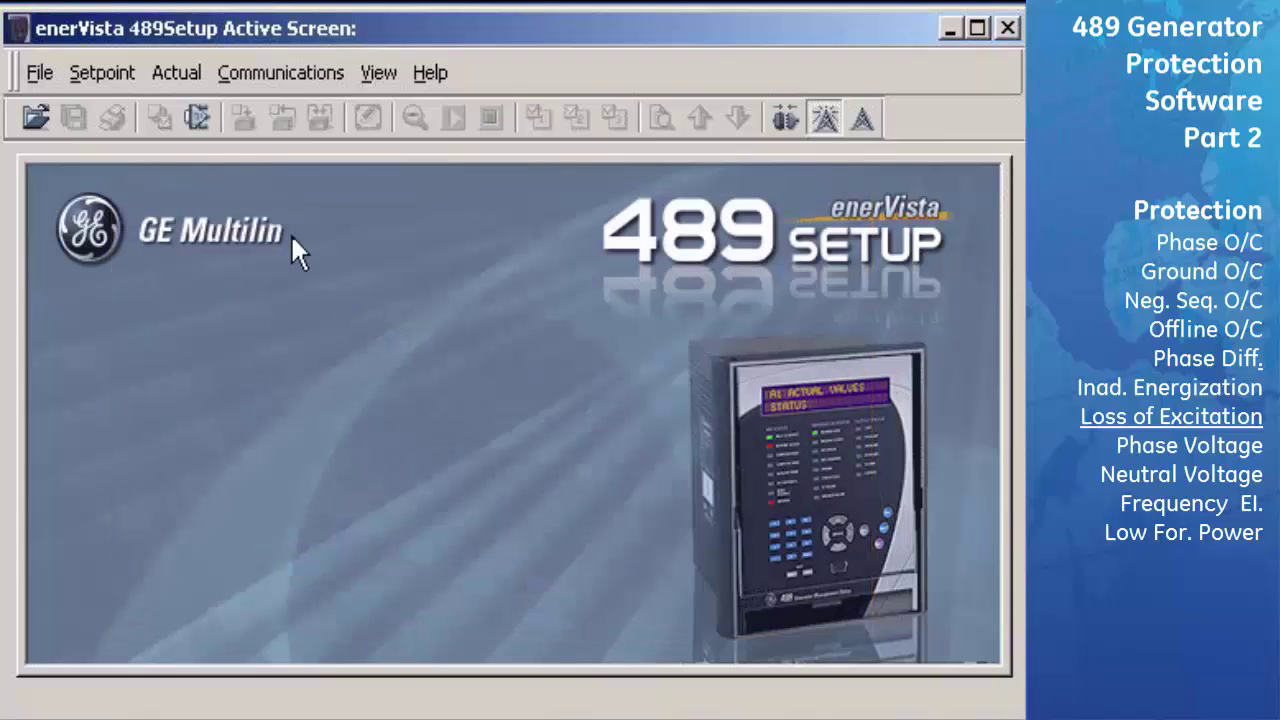
- Open the Loss of Excitation settings of the protection's voltage elements and set the Circle 1 Trip to Latched
click(102, 72)
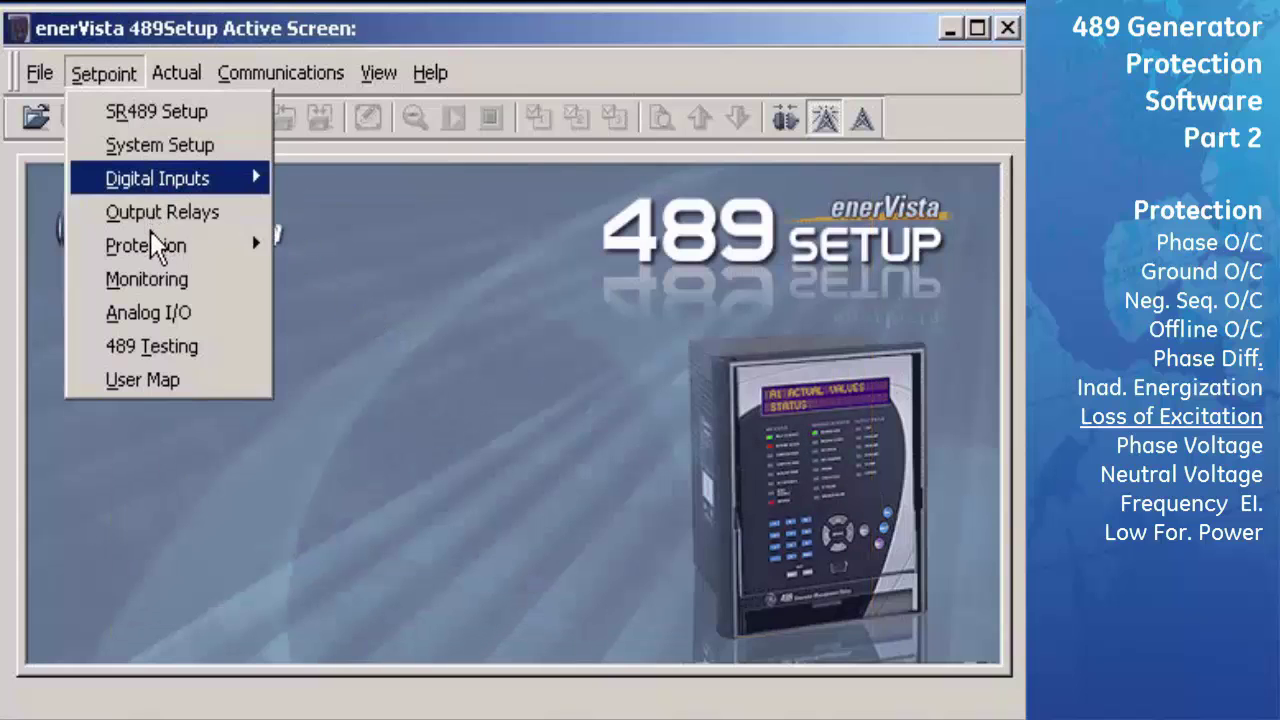
mouse_move(200, 262)
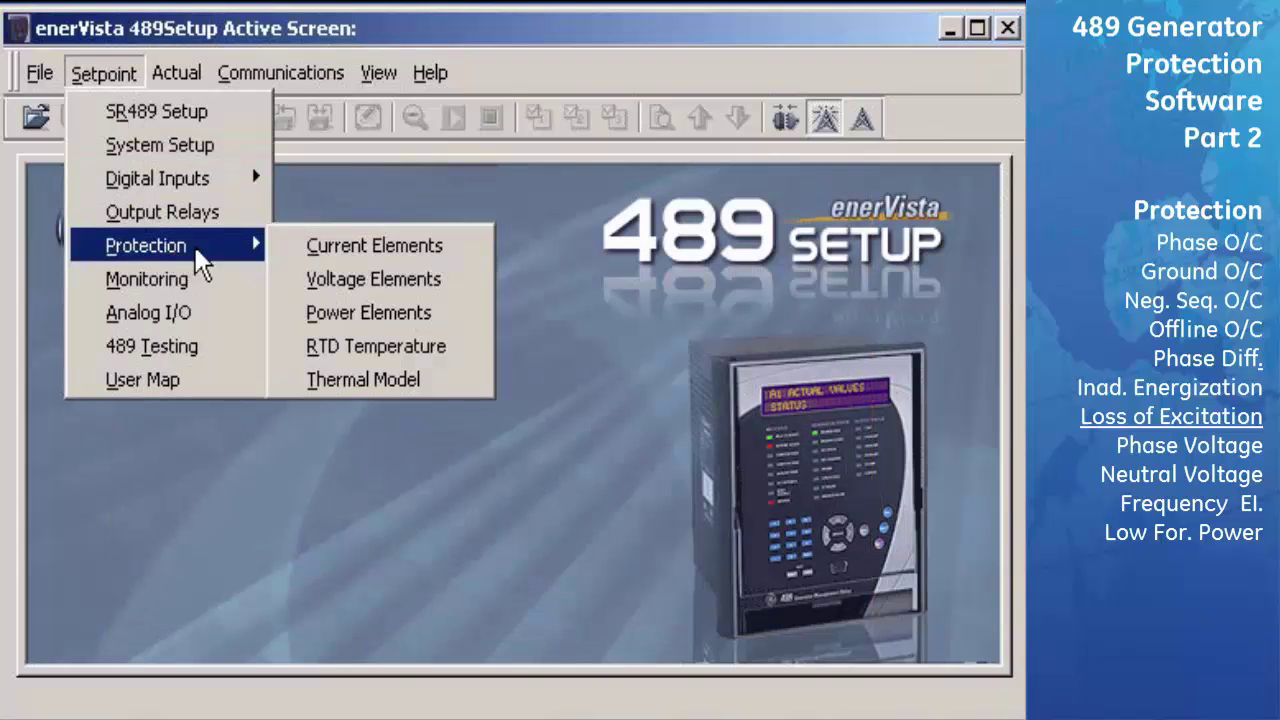
click(476, 290)
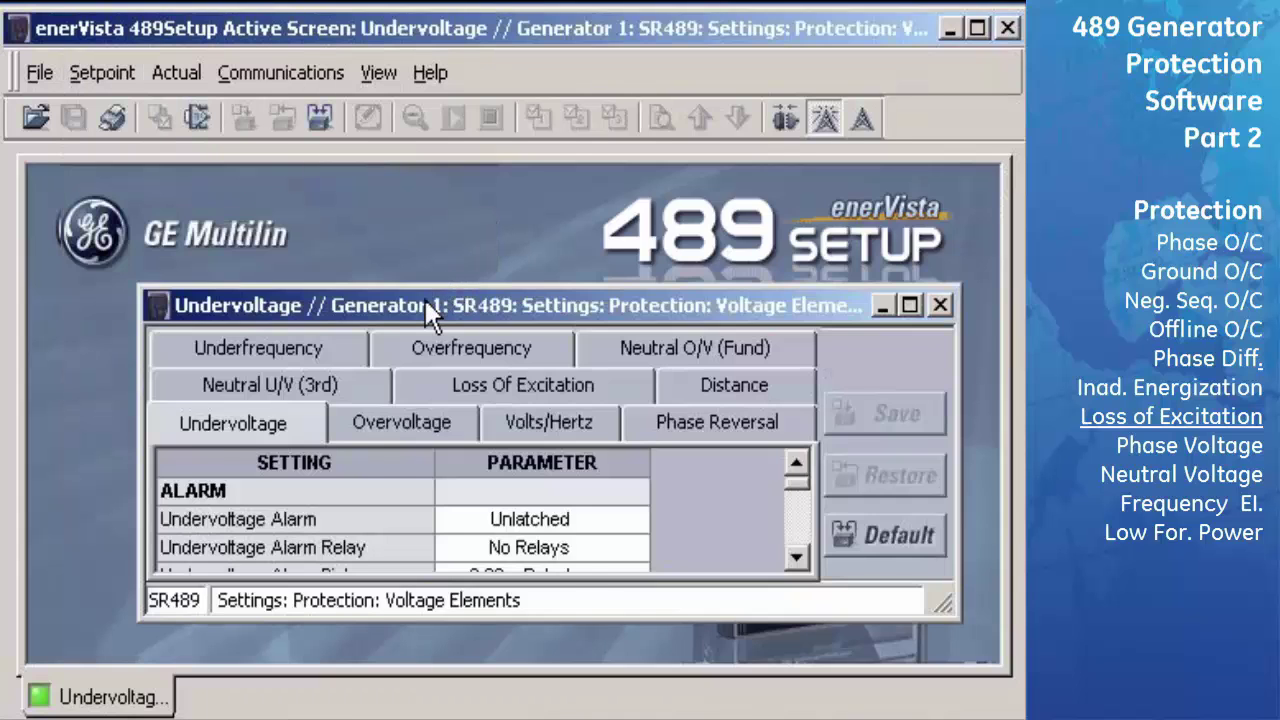
double_click(428, 229)
click(410, 225)
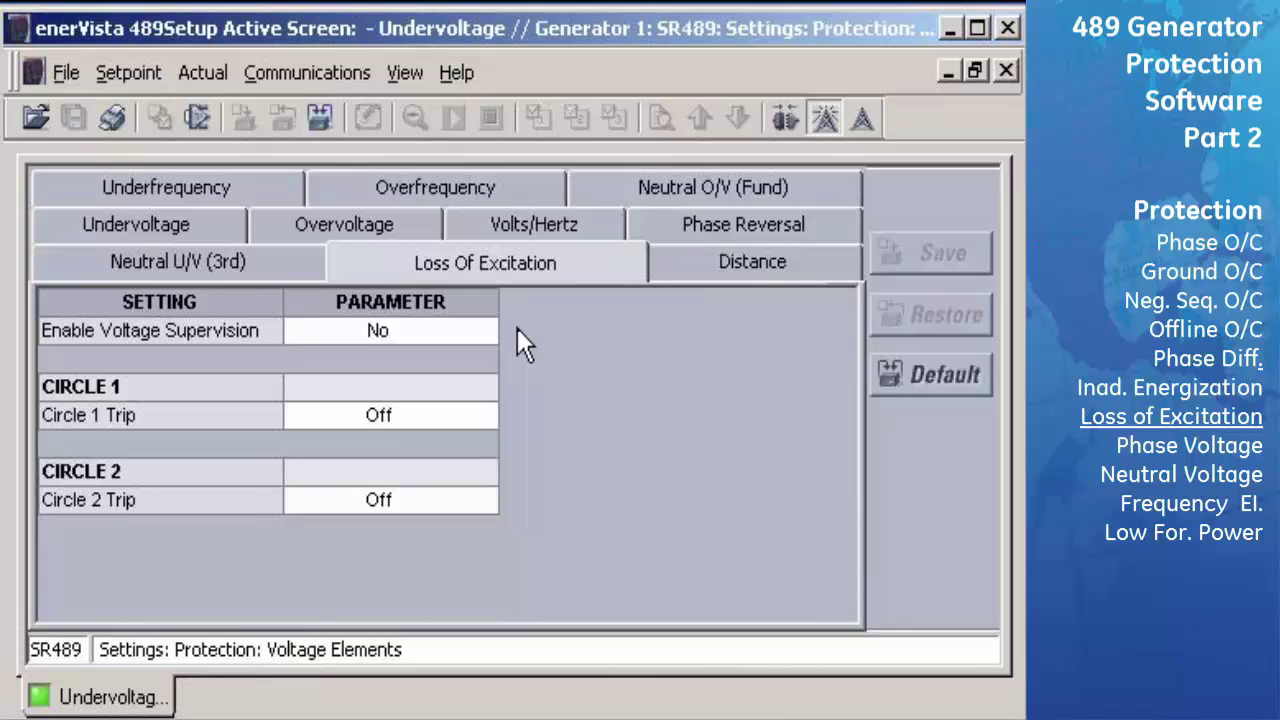
click(495, 414)
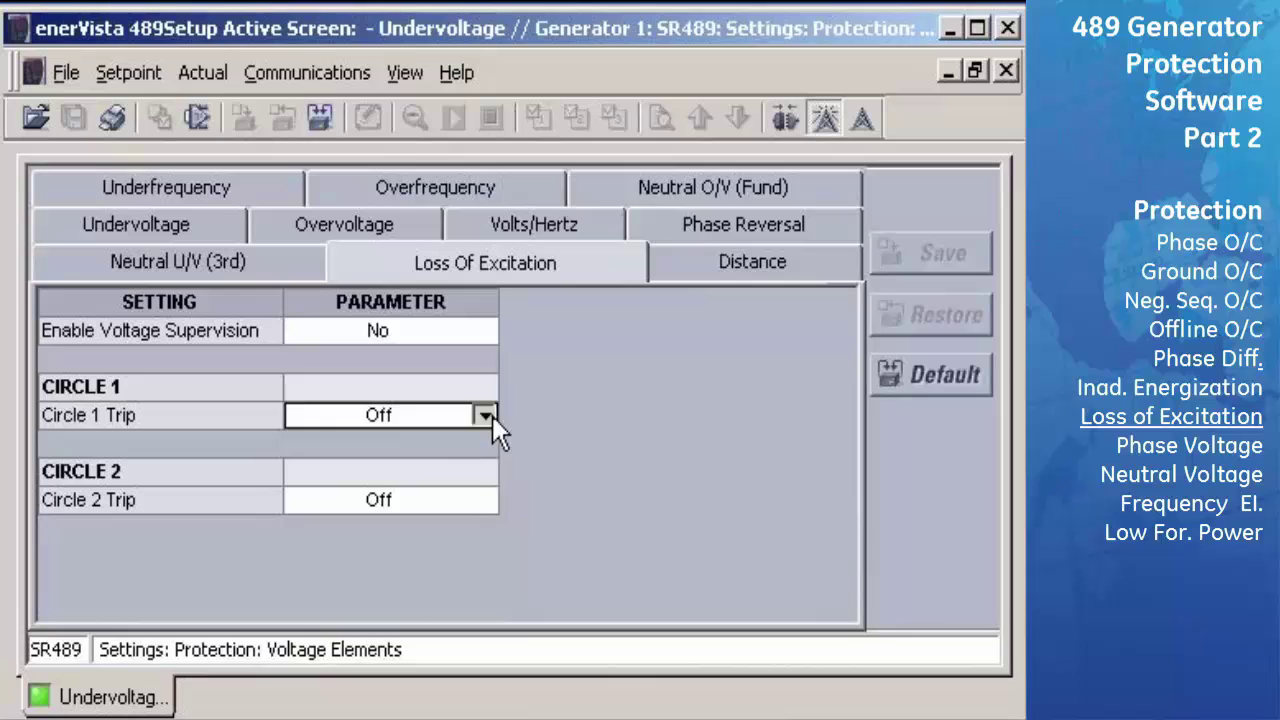
click(450, 468)
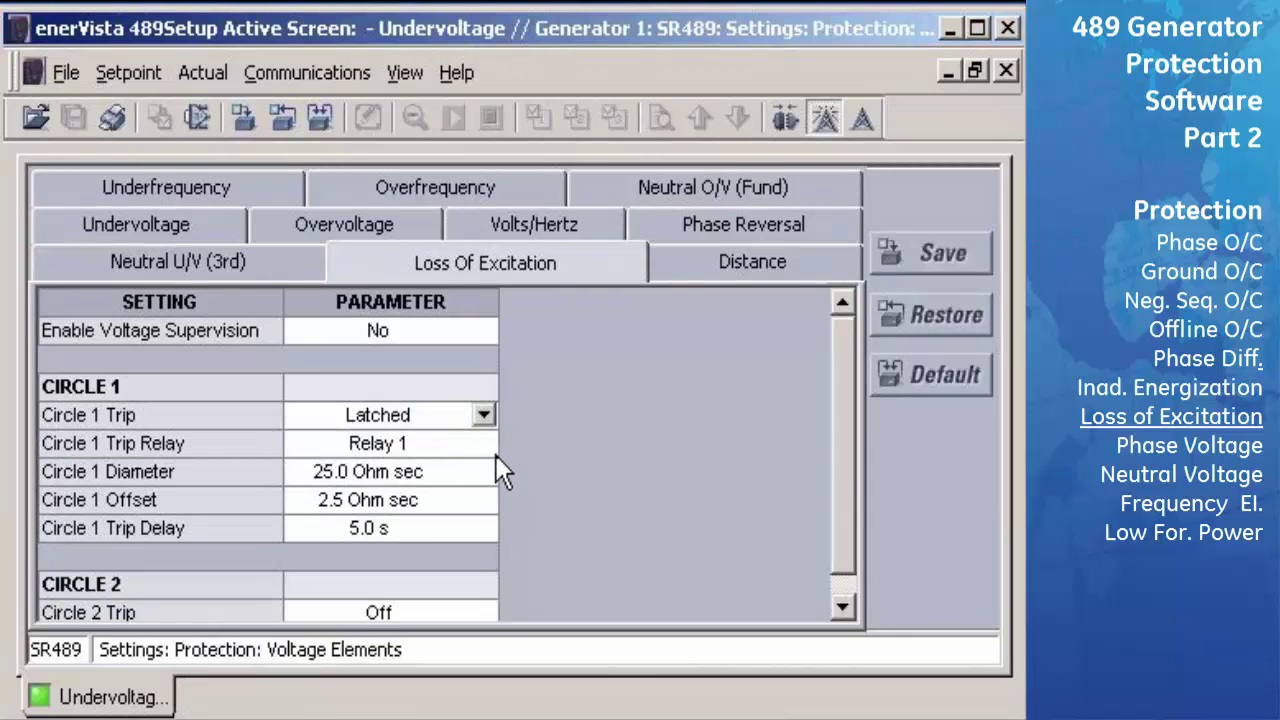
- Set the Circle 1 diameter for loss of excitation to 21.85 Ohm sec
mouse_move(479, 472)
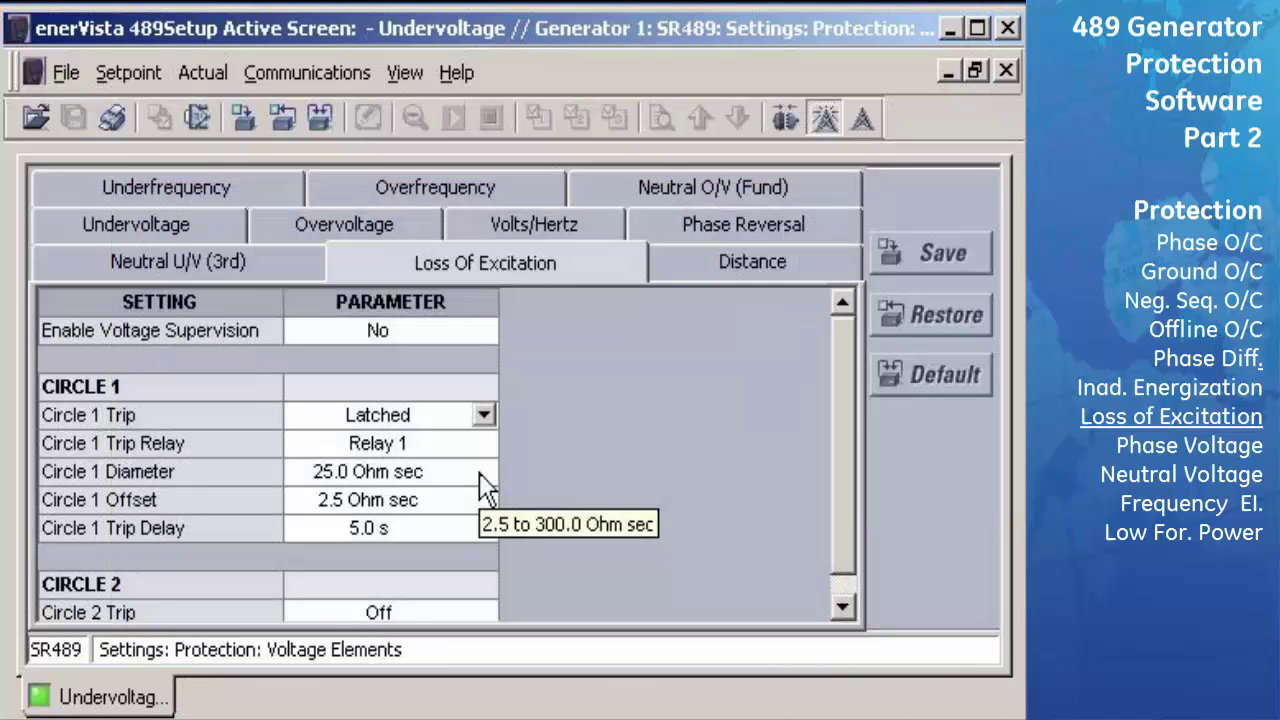
click(479, 472)
click(484, 472)
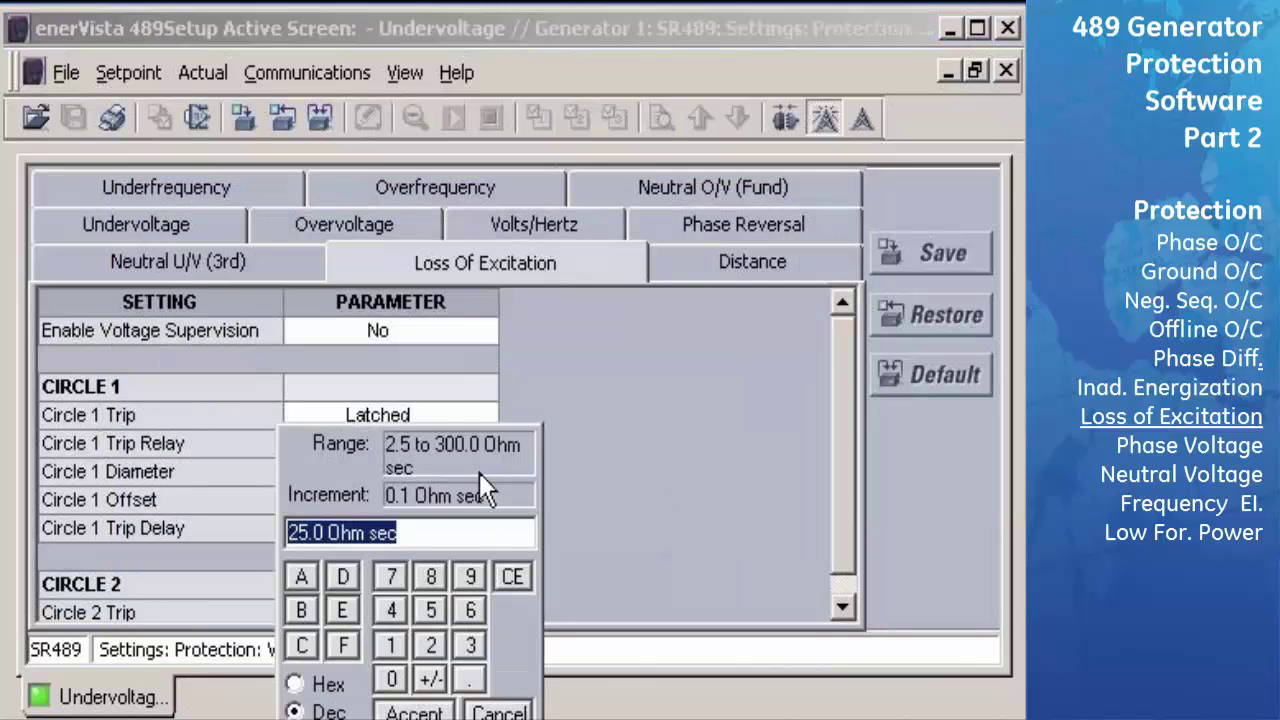
text(21.85)
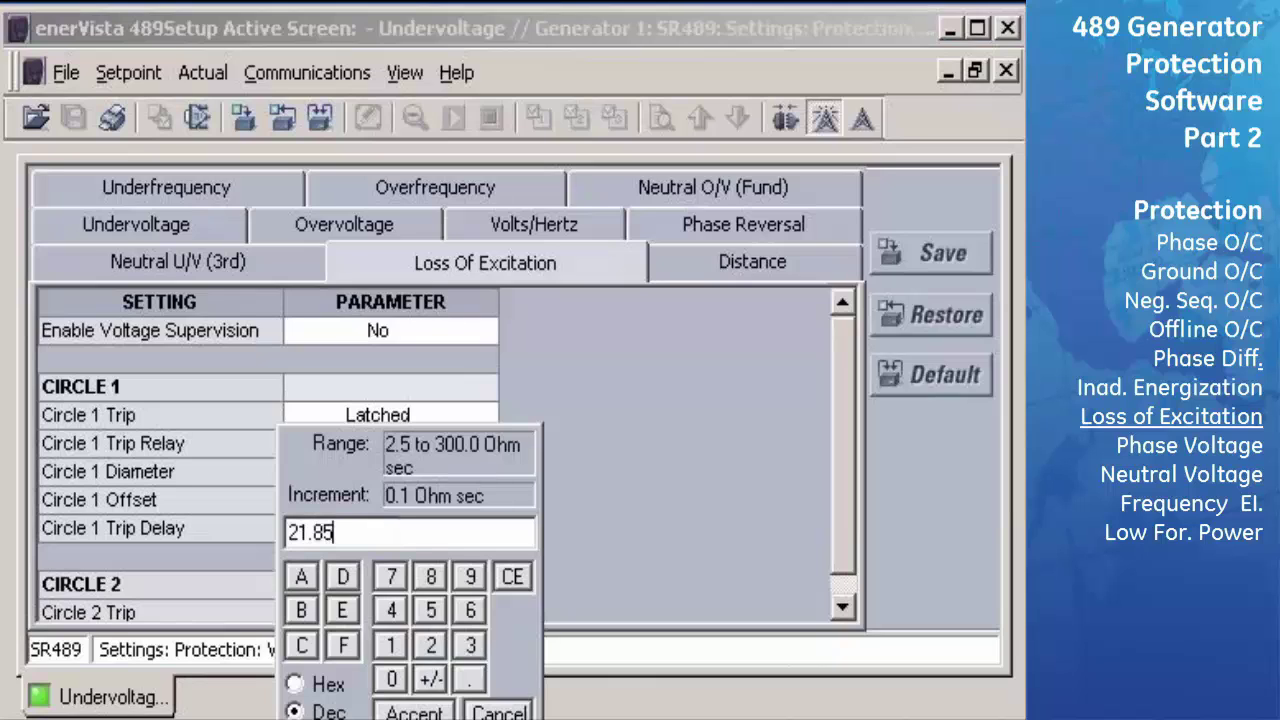
click(432, 712)
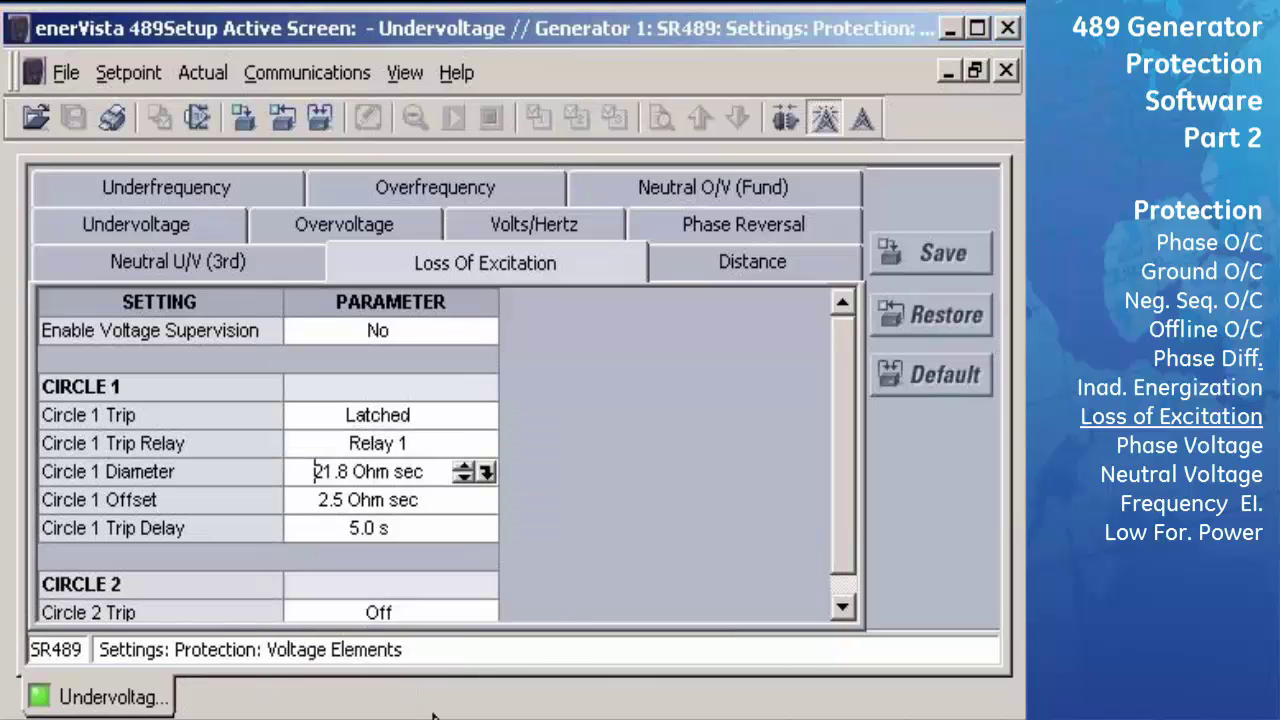
- Set the Circle 1 offset to 2.62 Ohm sec and the Circle 1 trip delay to 0.1 s
click(494, 501)
text(2.)
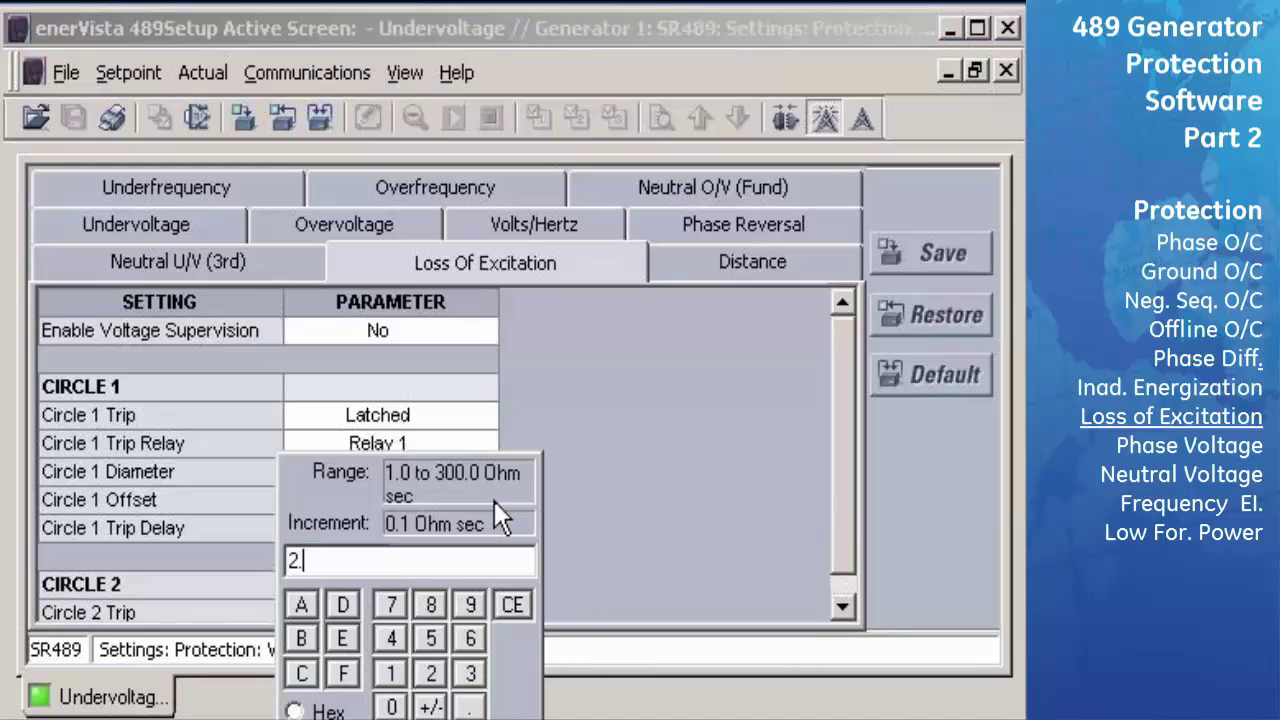
text(62)
click(448, 718)
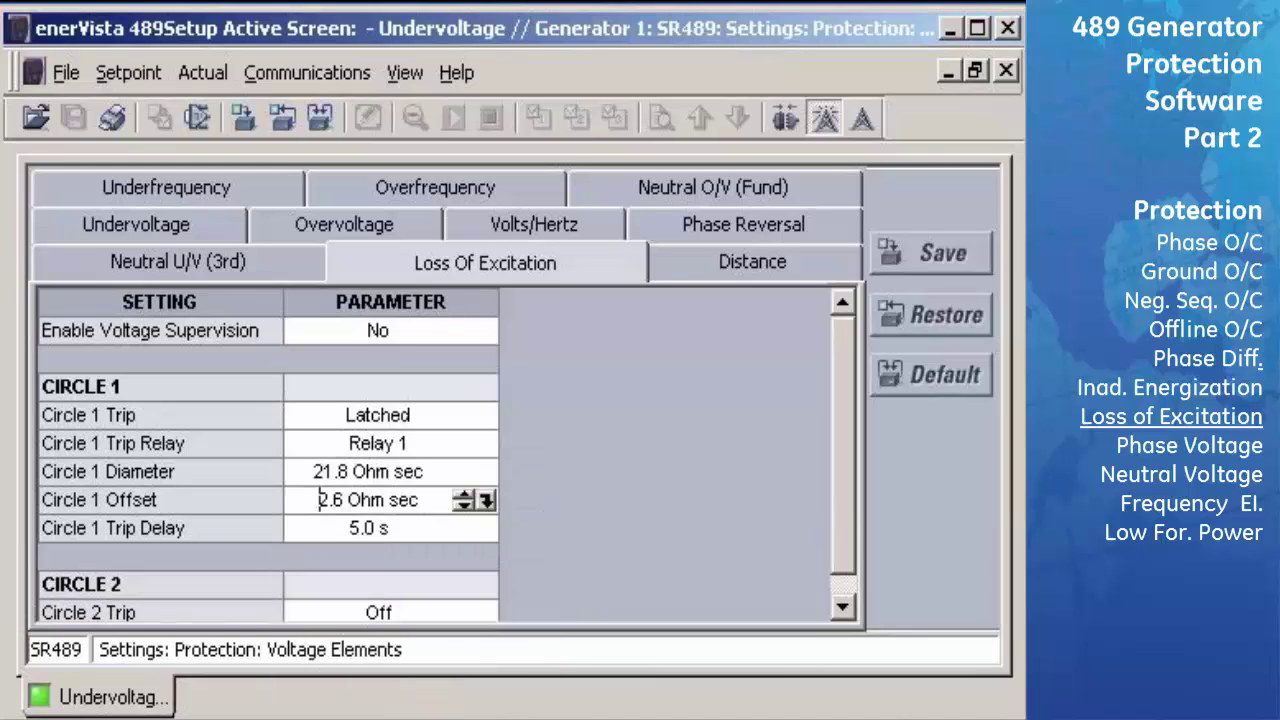
click(487, 526)
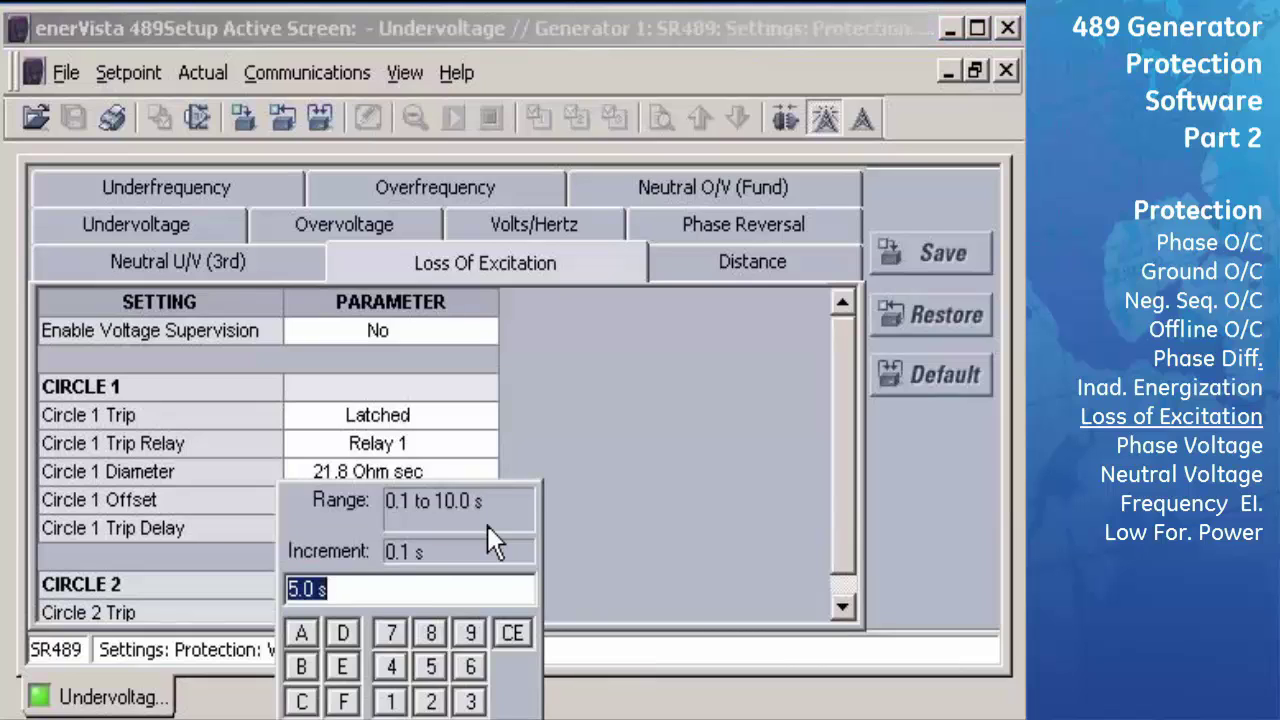
text(0.1)
key(Return)
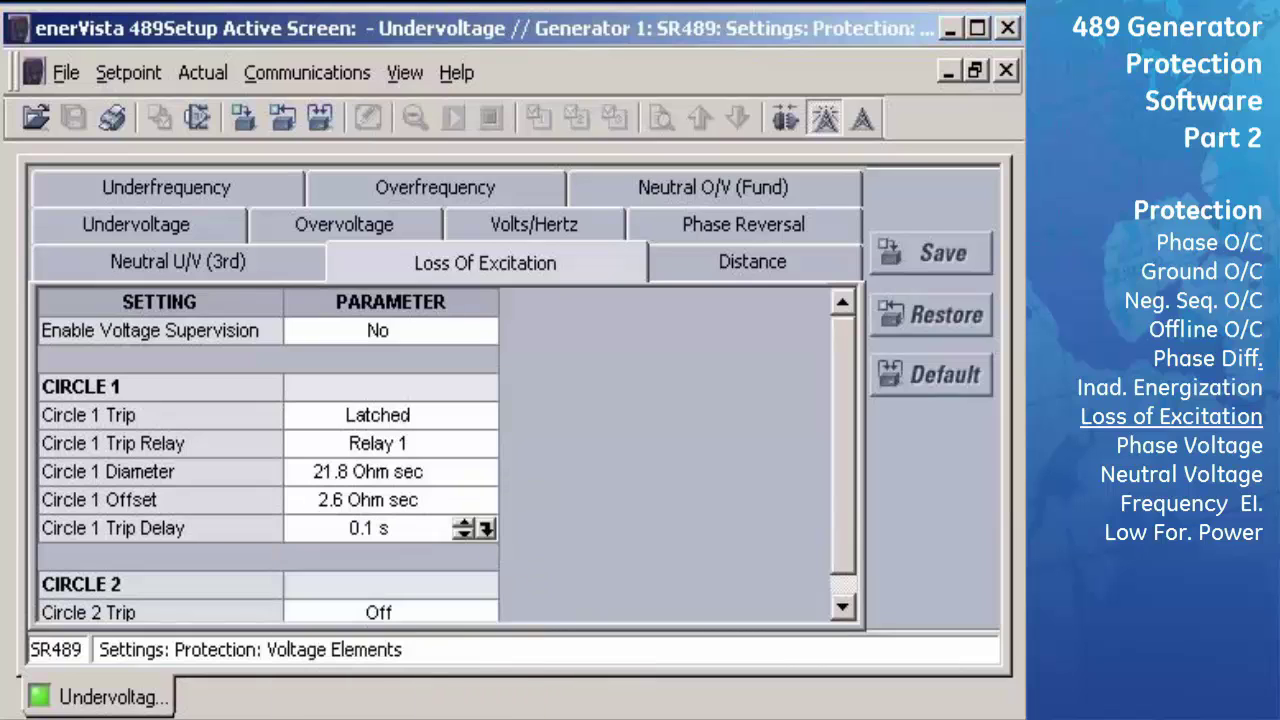
- Enable the Circle 2 trip for loss of excitation as Latched
click(492, 610)
click(484, 584)
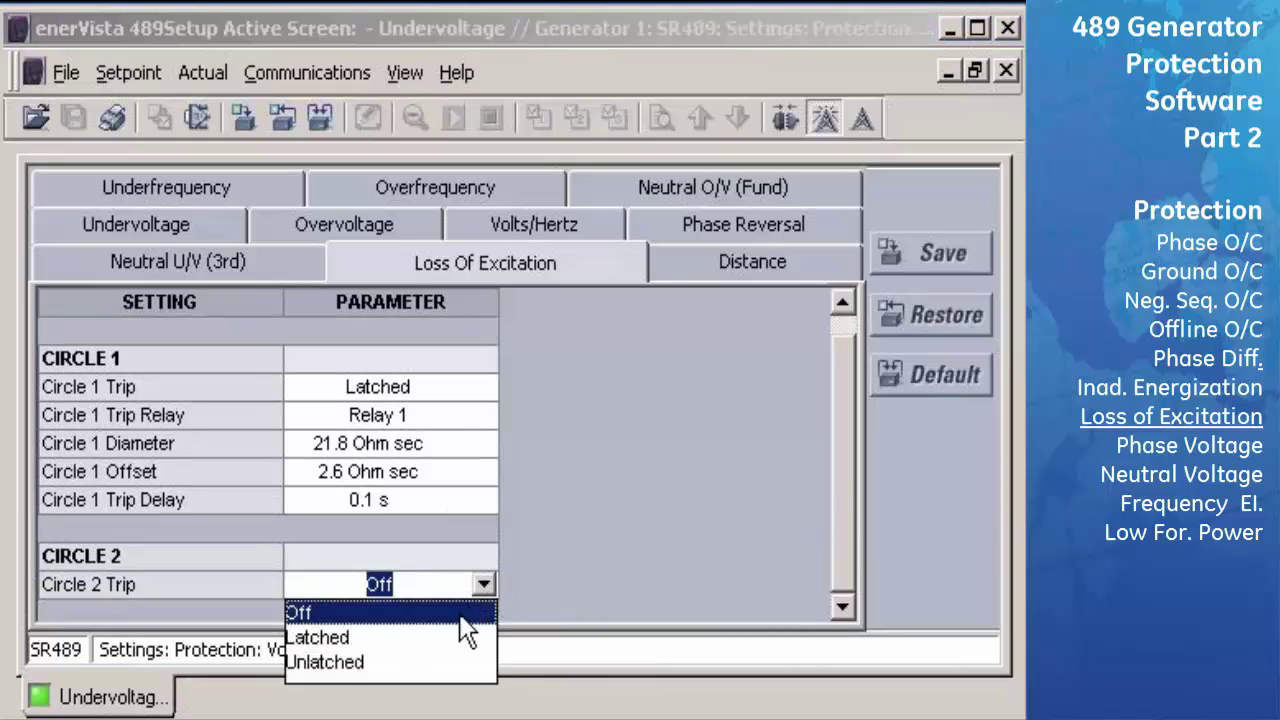
click(447, 636)
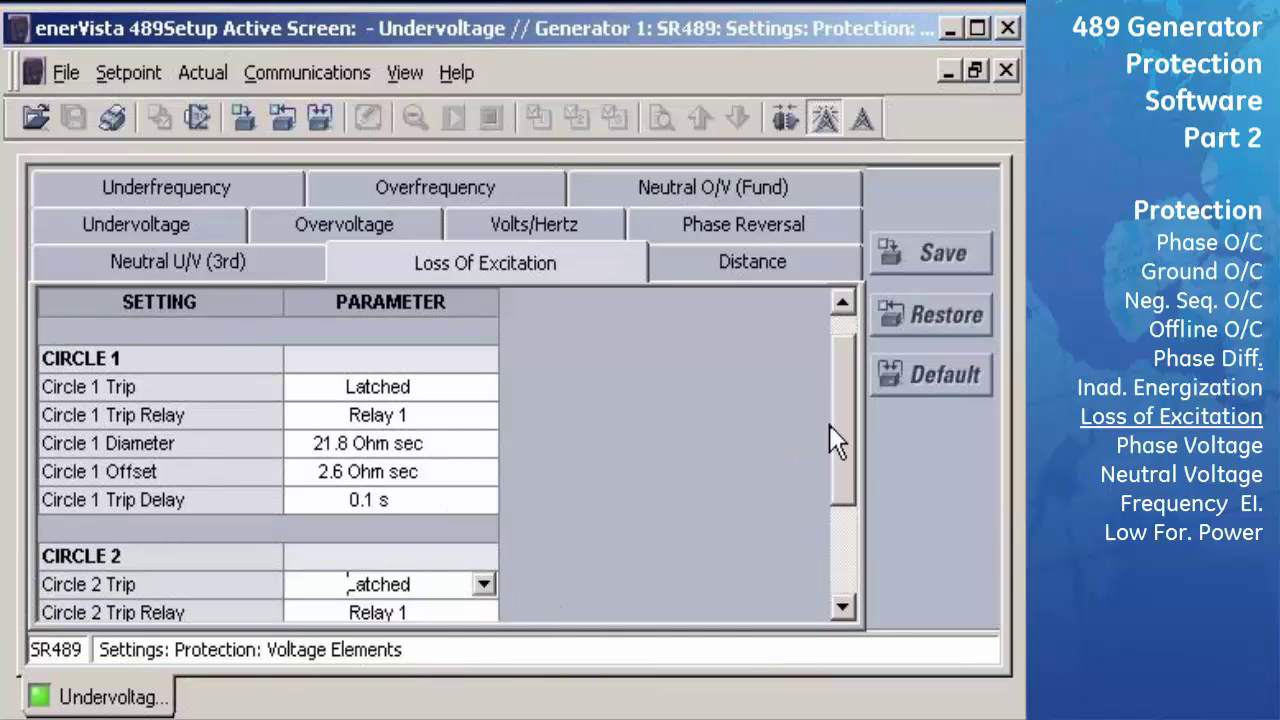
- Set the Circle 2 diameter for loss of excitation to 31.215 Ohm sec
scroll(830, 426, down, 2)
click(480, 528)
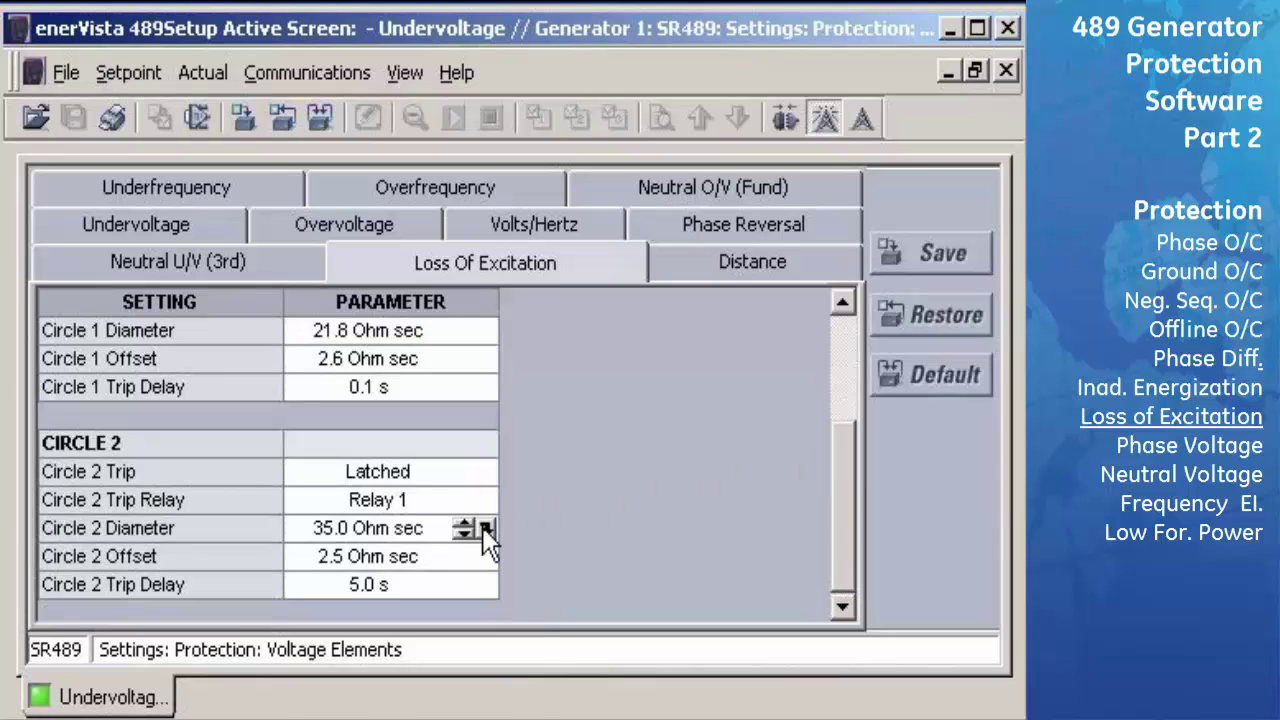
click(484, 527)
text(3)
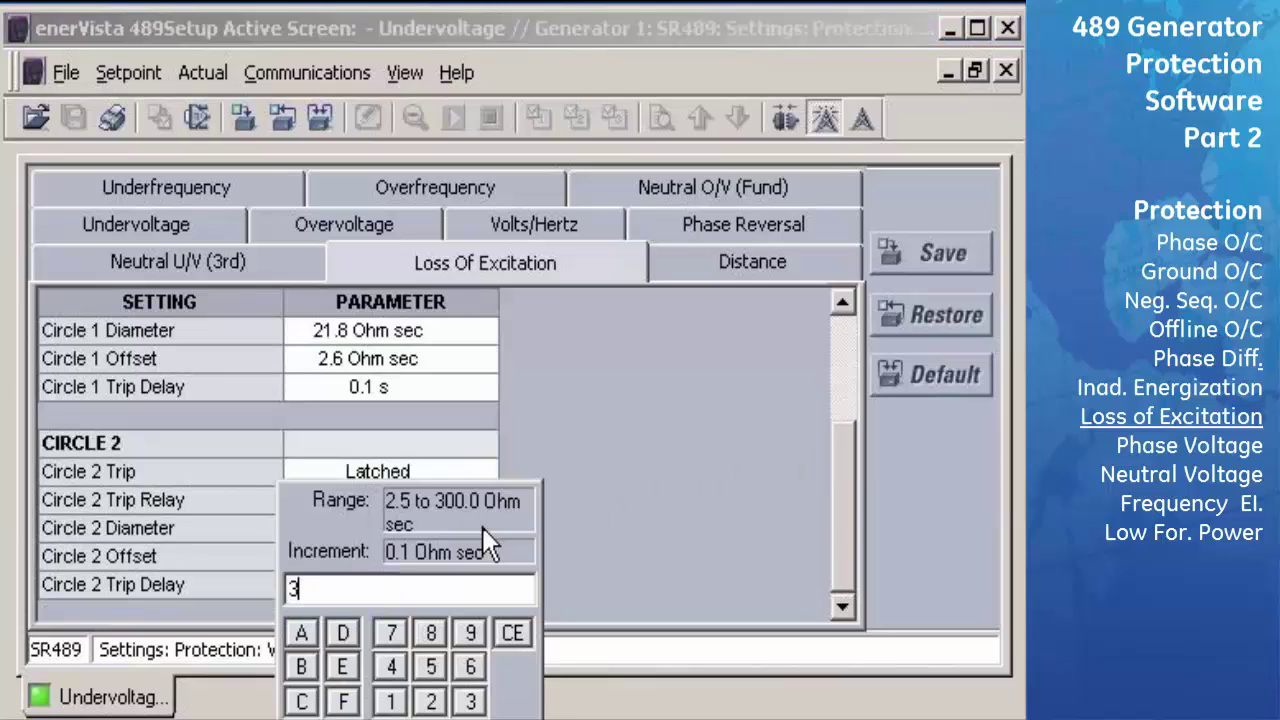
text(1.215)
key(Return)
- Set the Circle 2 offset to 2.62 Ohm sec and the Circle 2 trip delay to 0.5 s
click(488, 556)
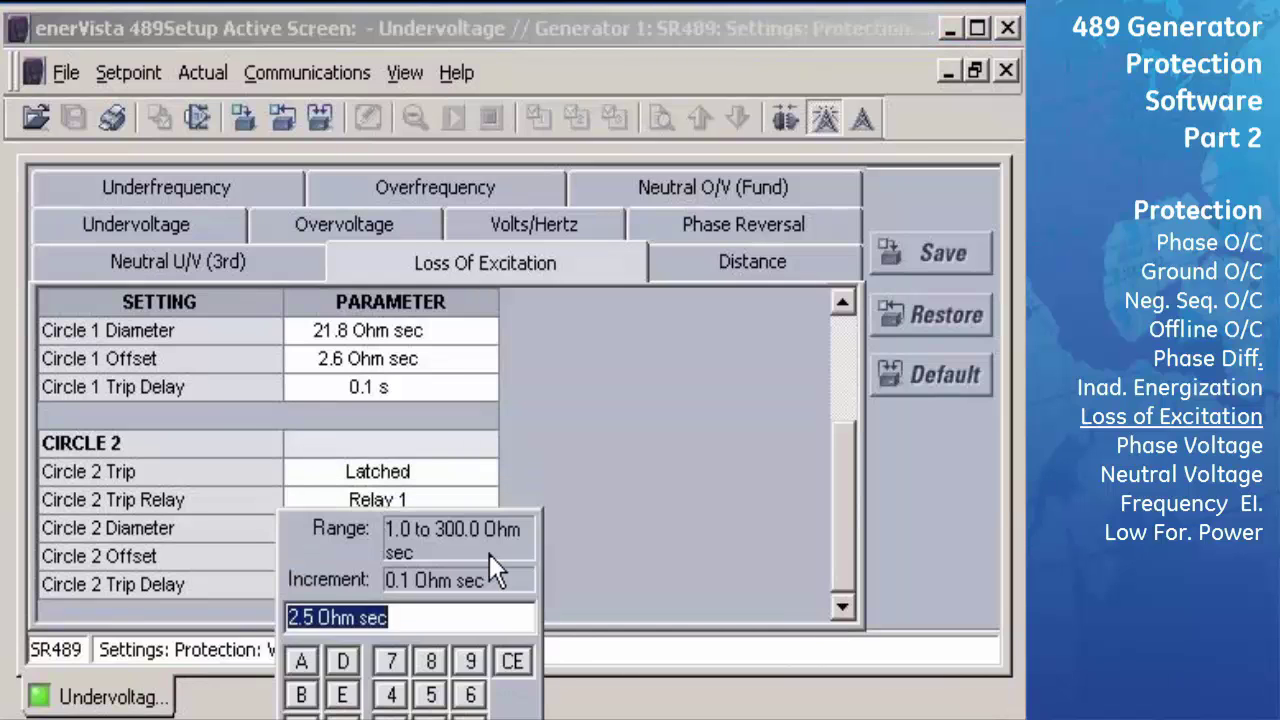
text(2)
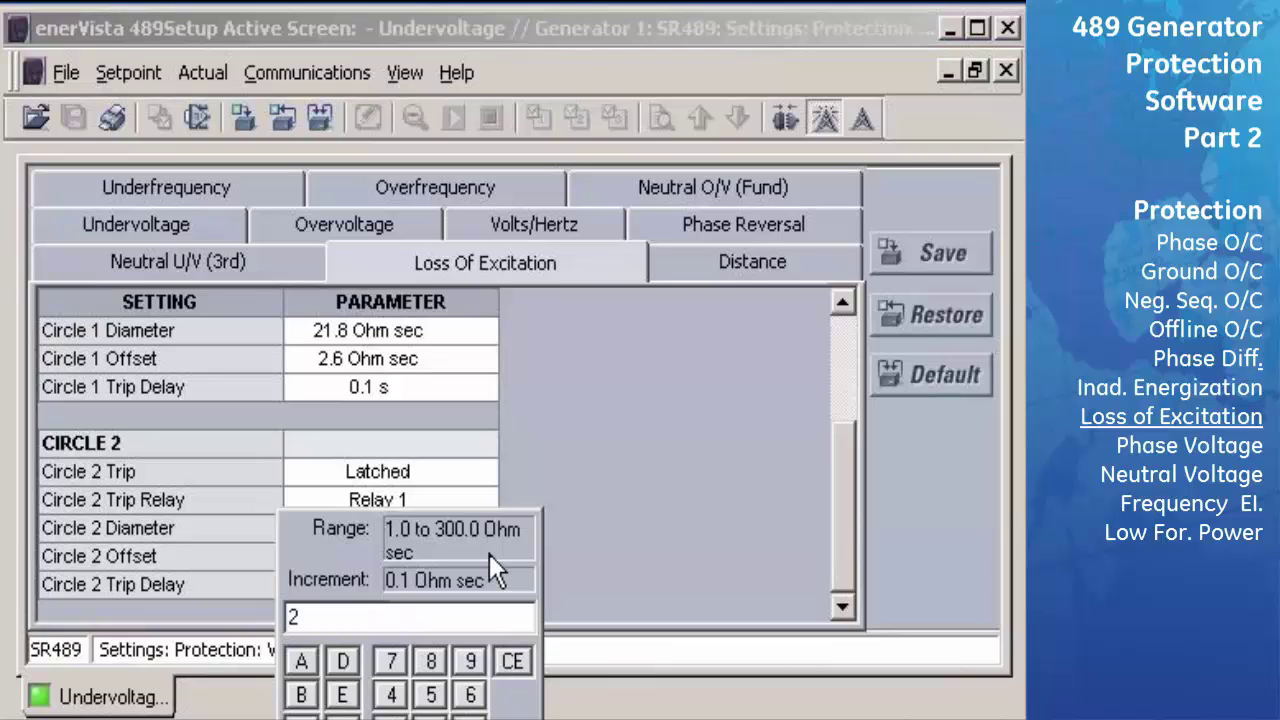
text(.62)
key(Return)
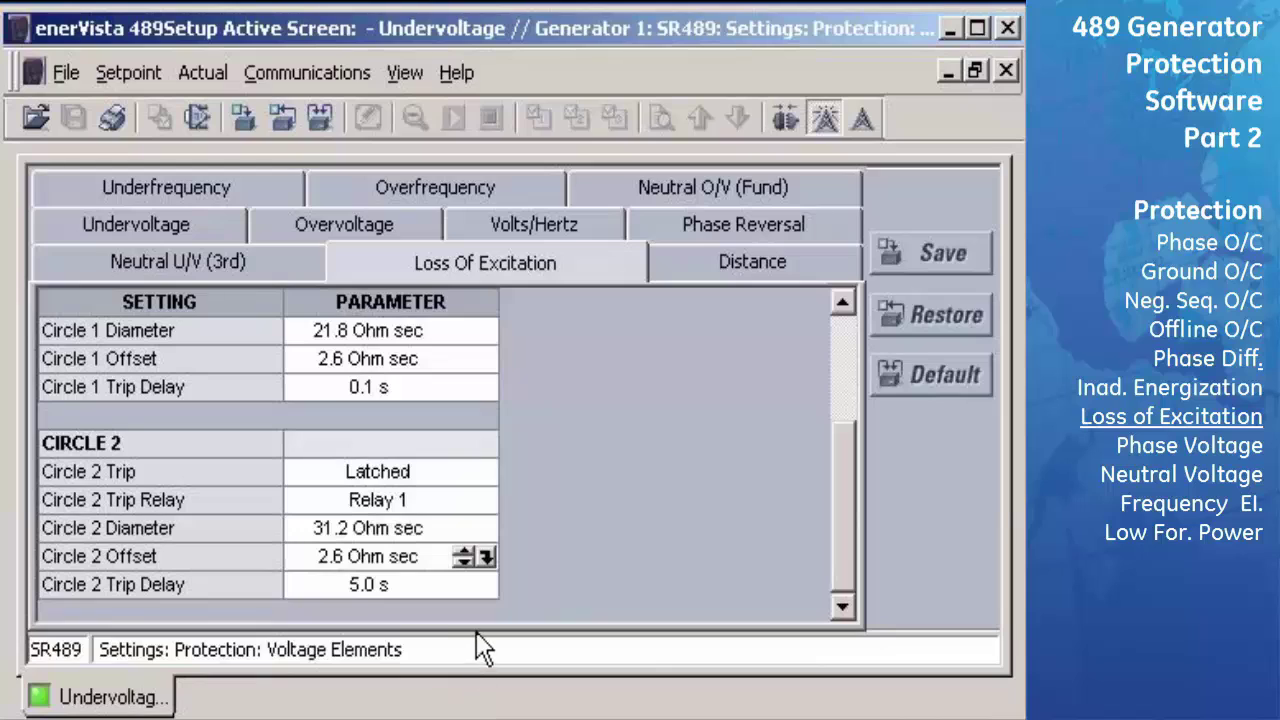
click(484, 587)
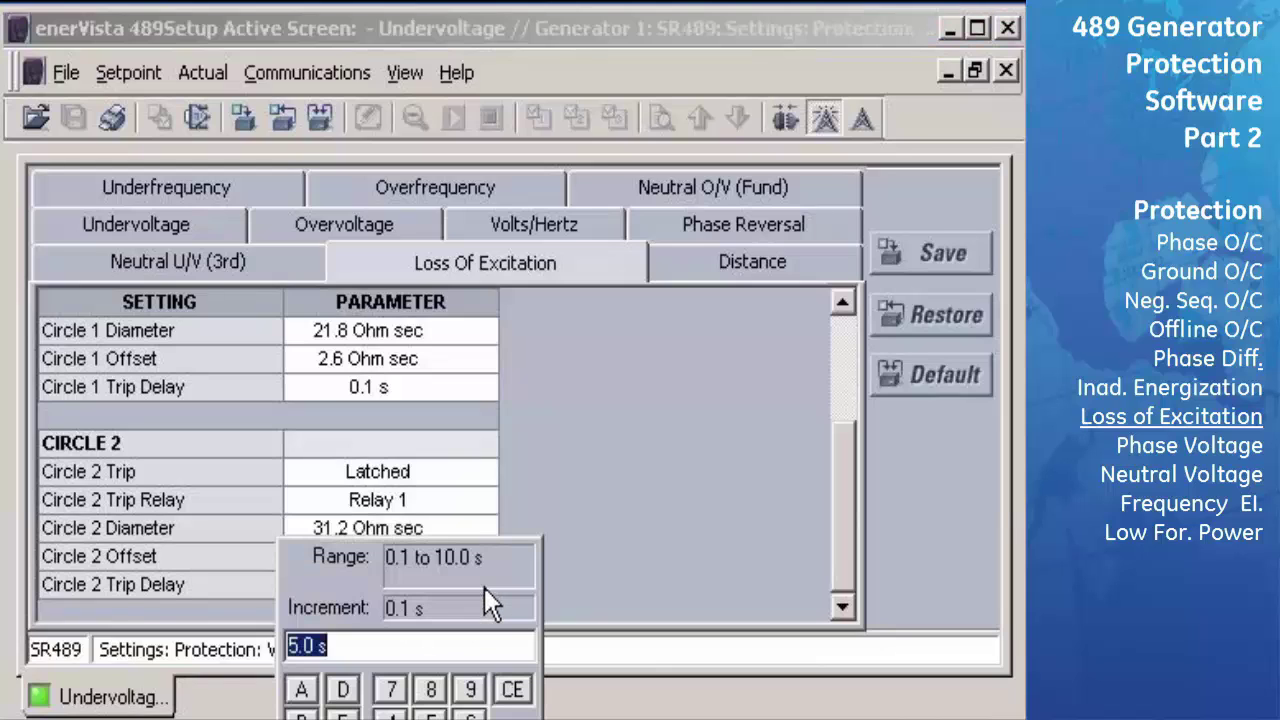
text(0.5)
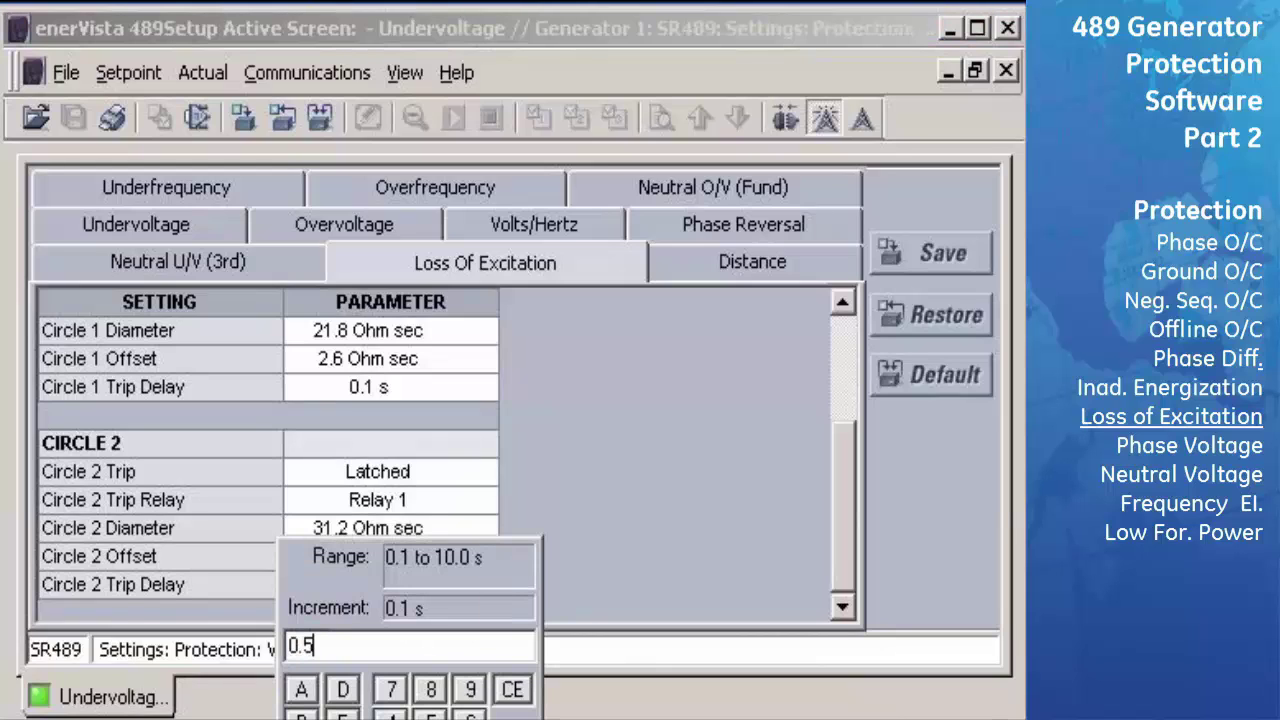
key(Return)
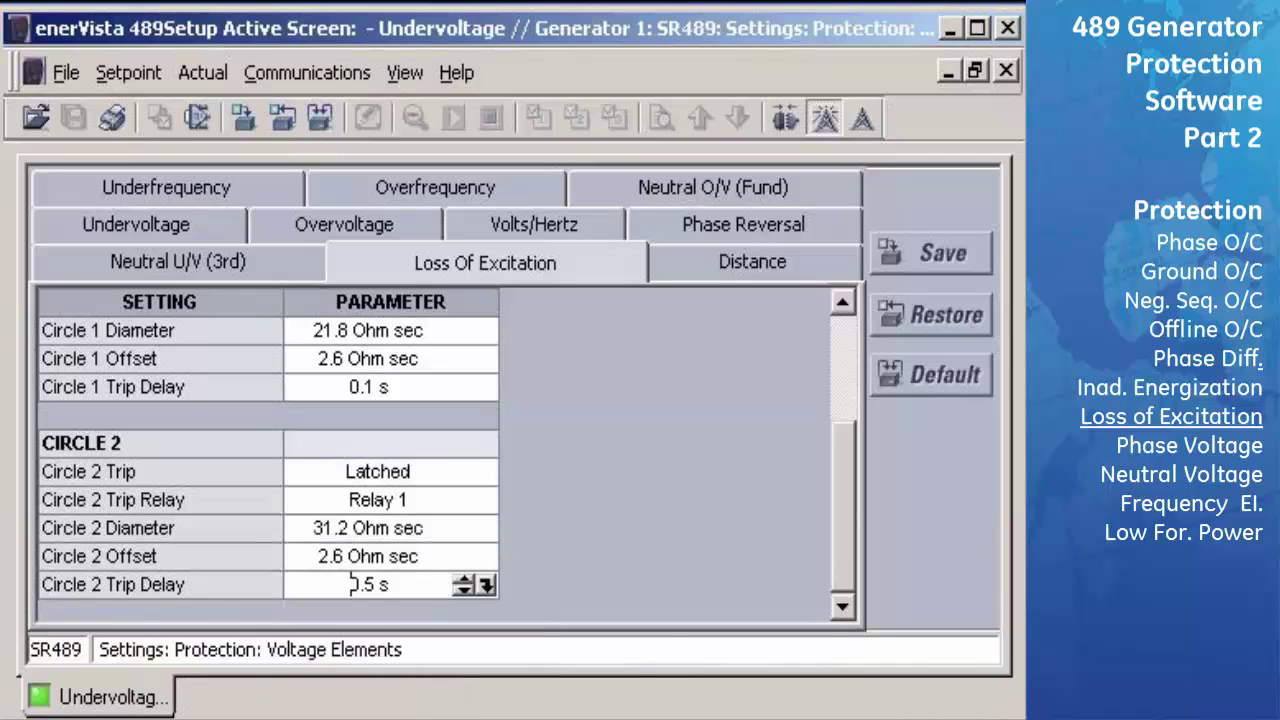
- Save the loss of excitation settings and confirm the save
click(920, 250)
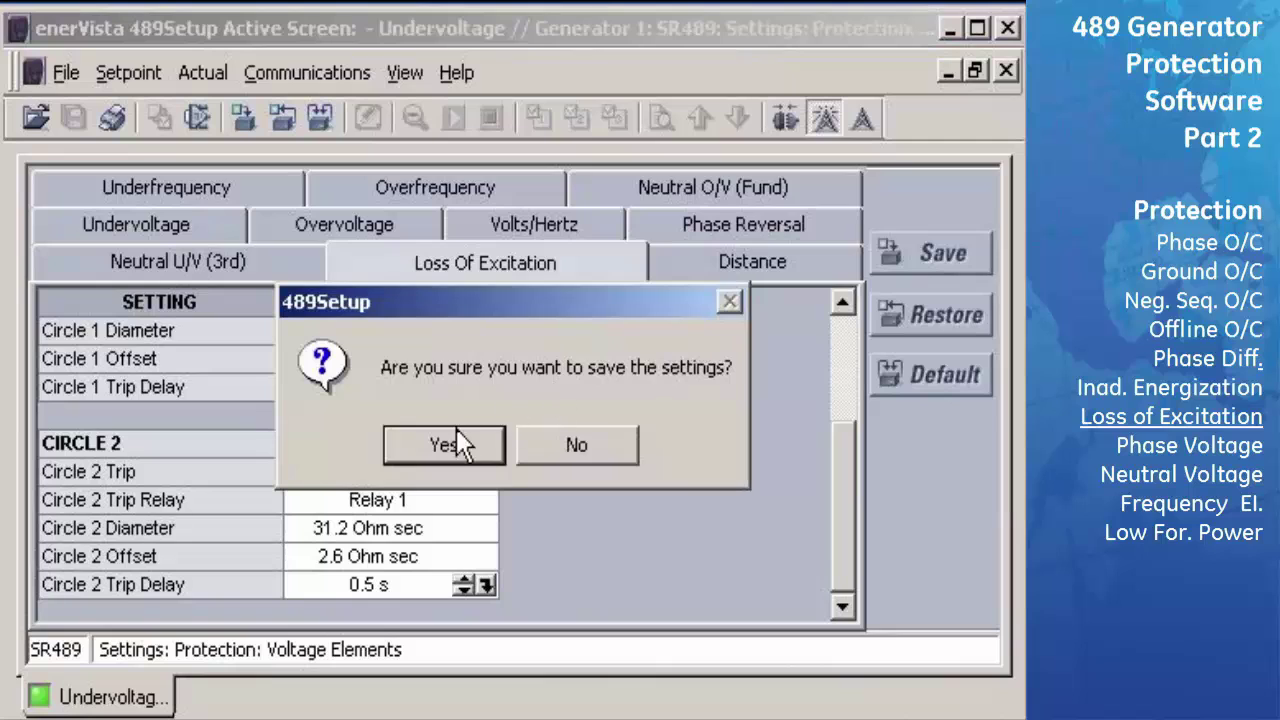
click(449, 448)
click(449, 460)
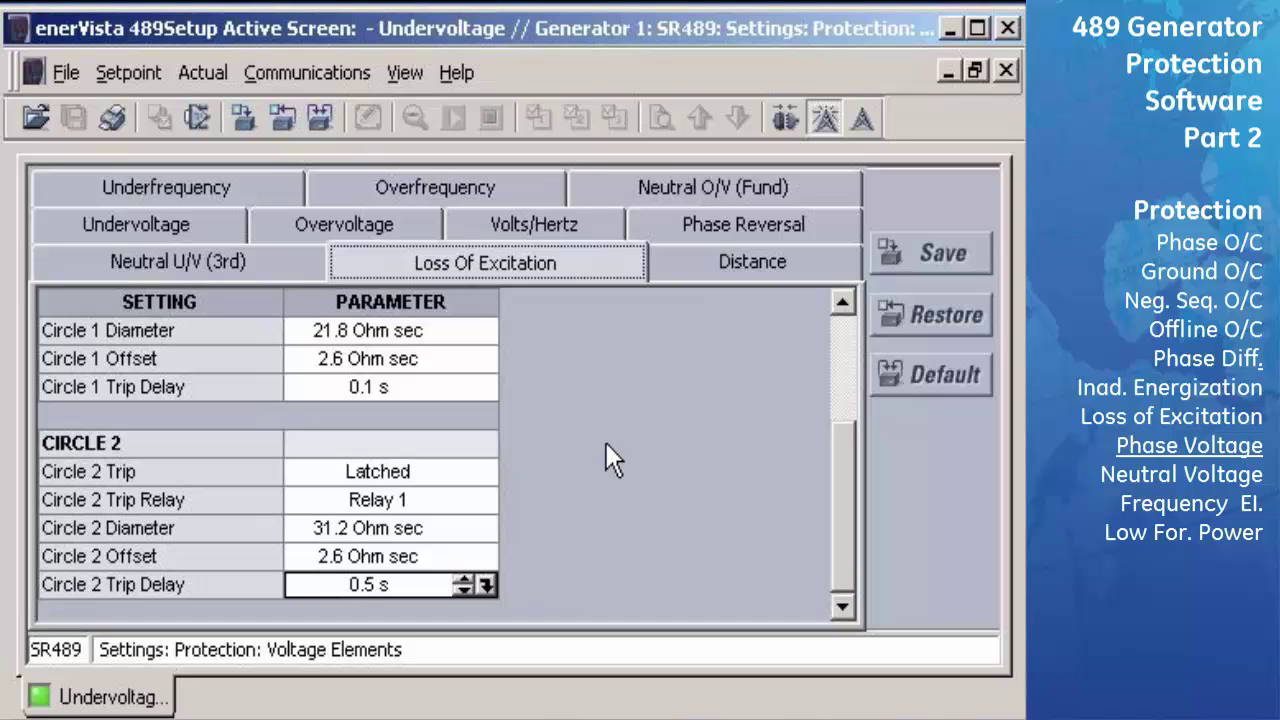
- In the overvoltage settings, set the alarm to Unlatched and assign its alarm relay to Relay 5
click(411, 226)
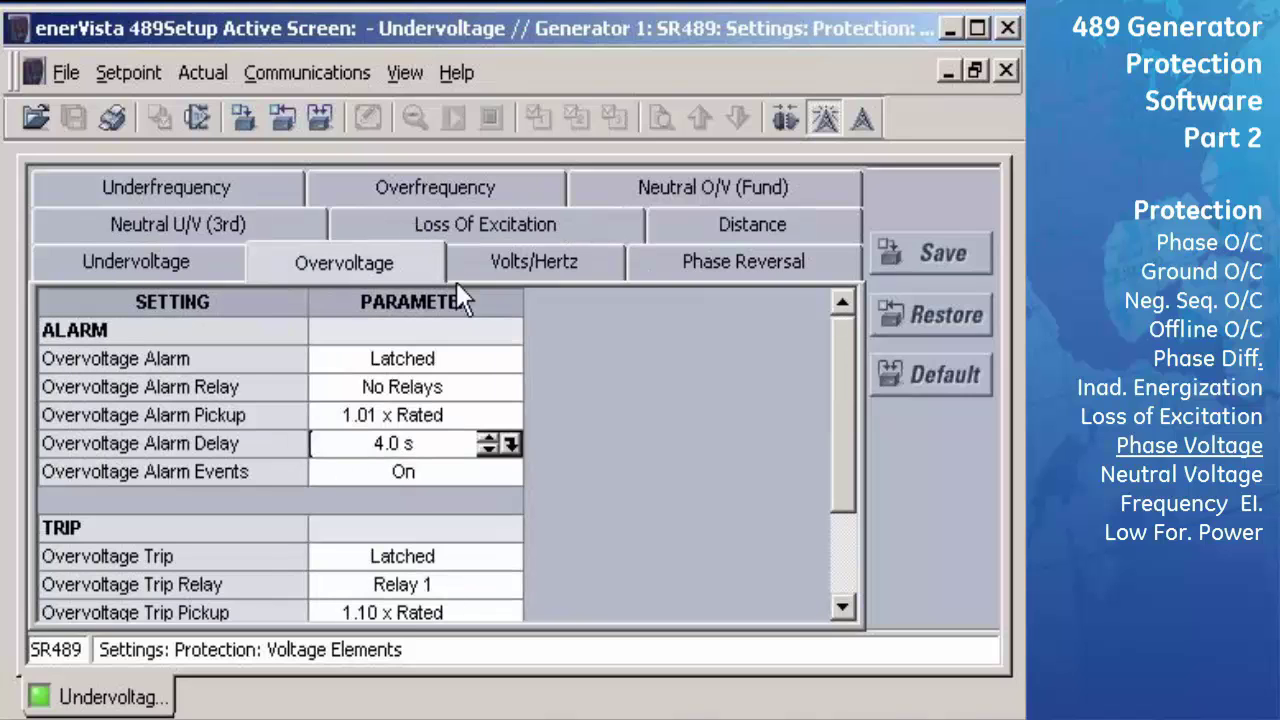
click(512, 358)
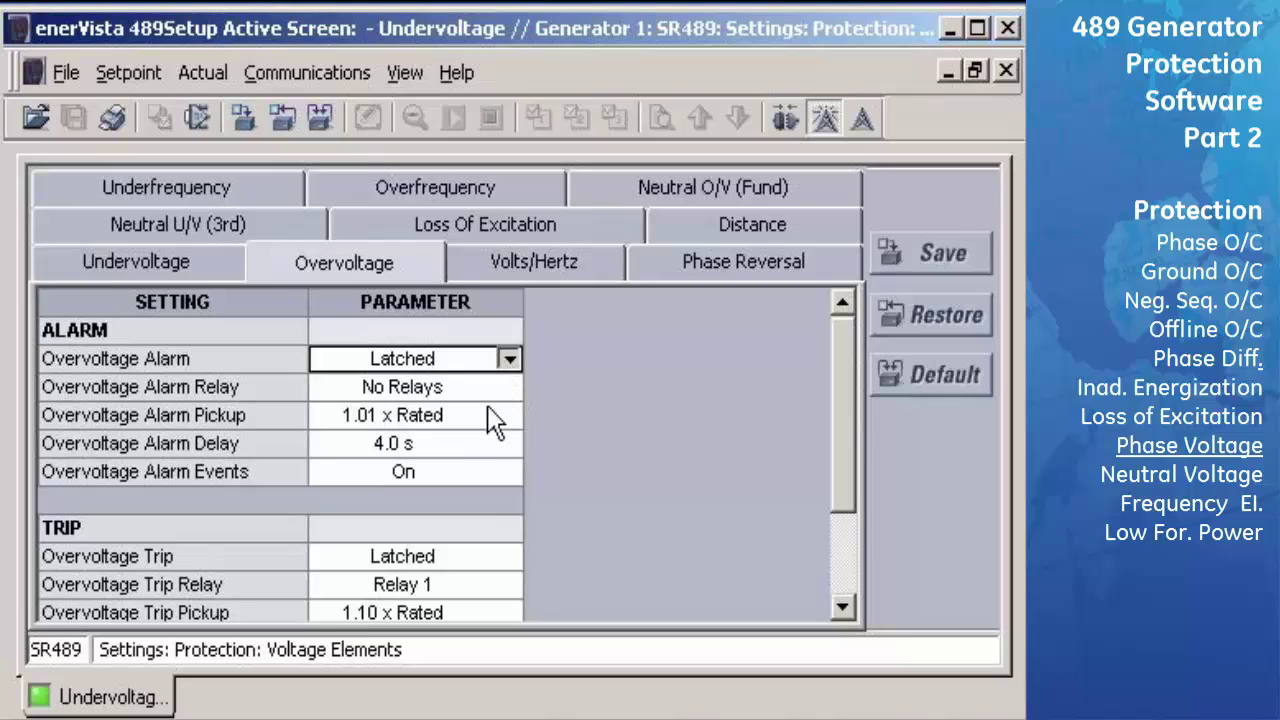
click(487, 436)
click(509, 386)
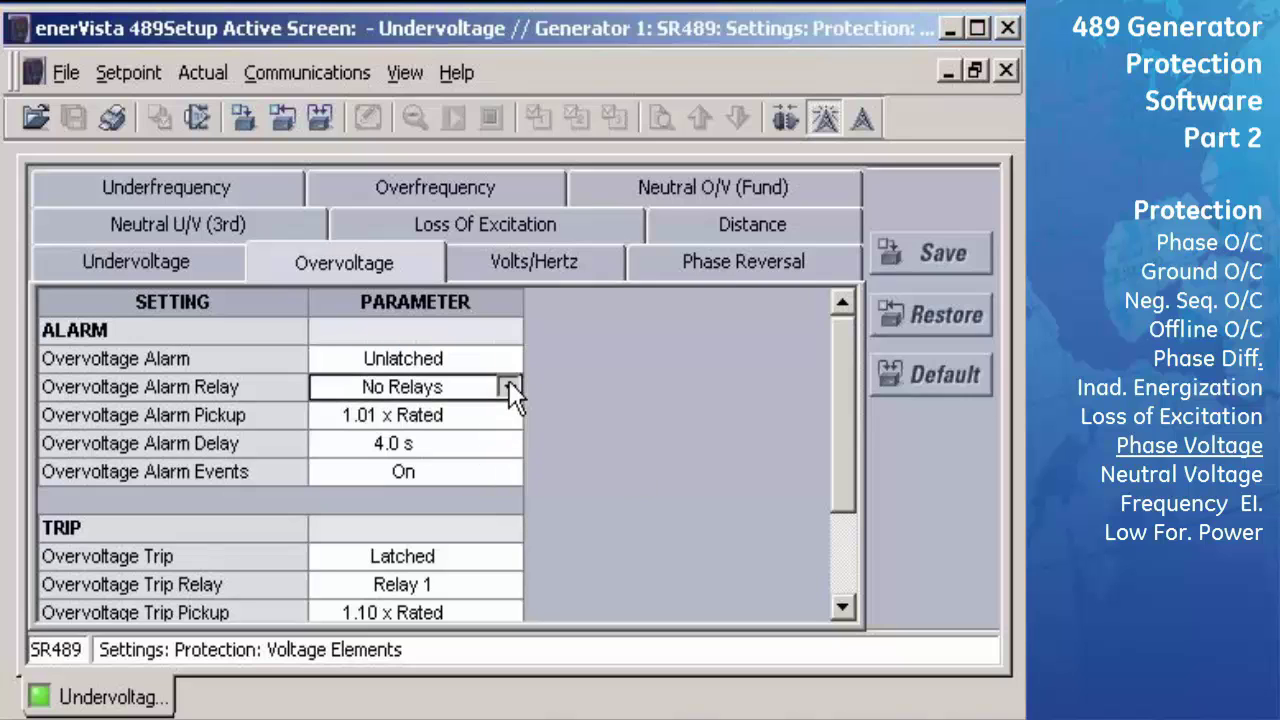
scroll(460, 470, down, 2)
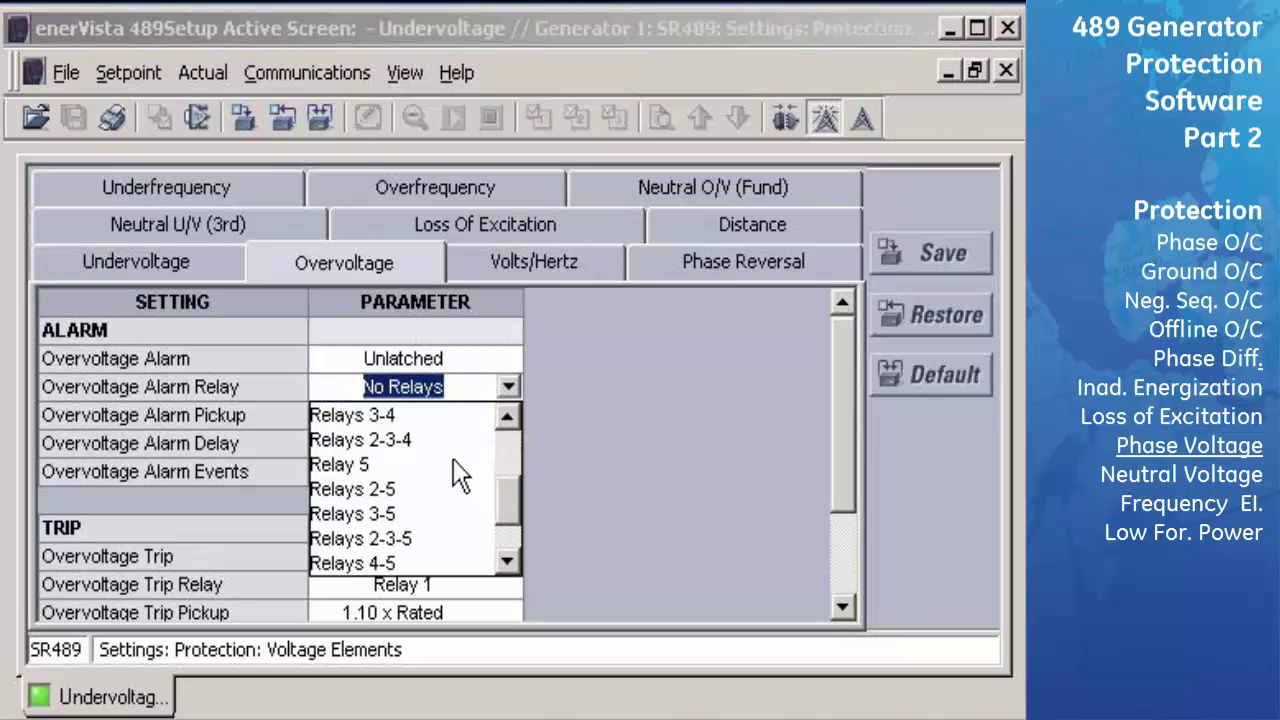
click(453, 464)
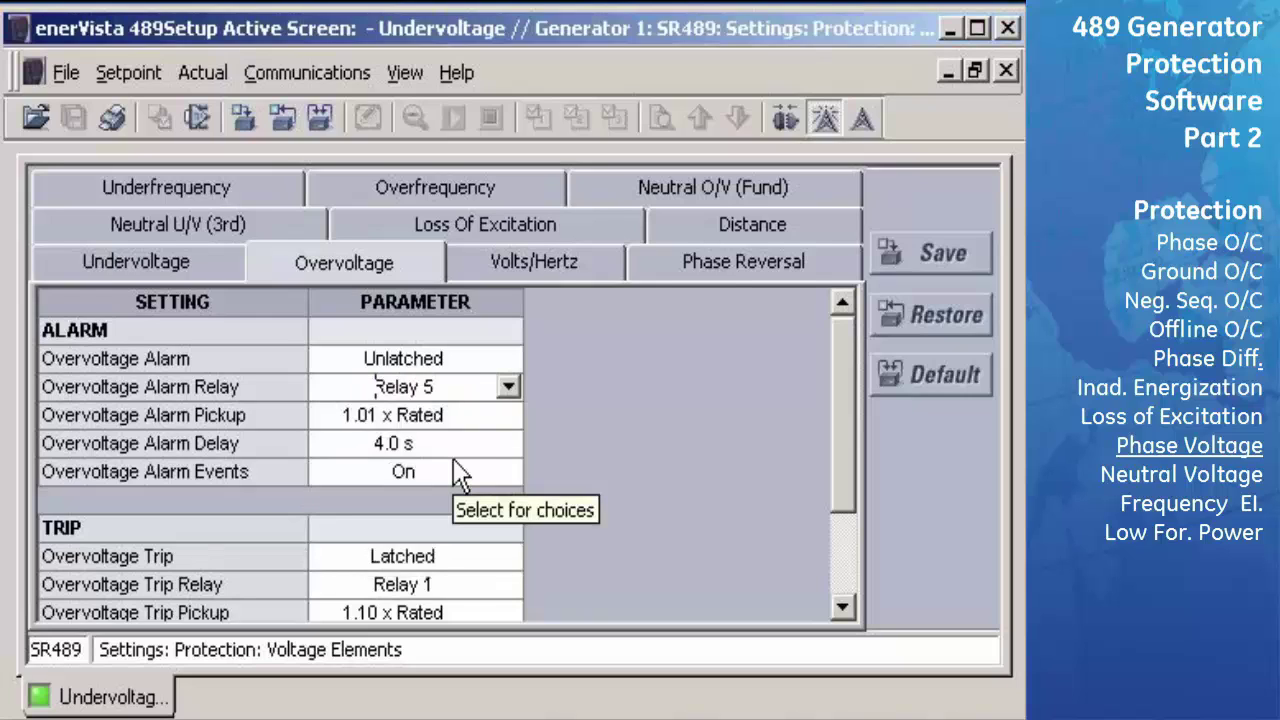
- Set the overvoltage alarm pickup to 1.1 x Rated and the alarm delay to 10 s
click(512, 407)
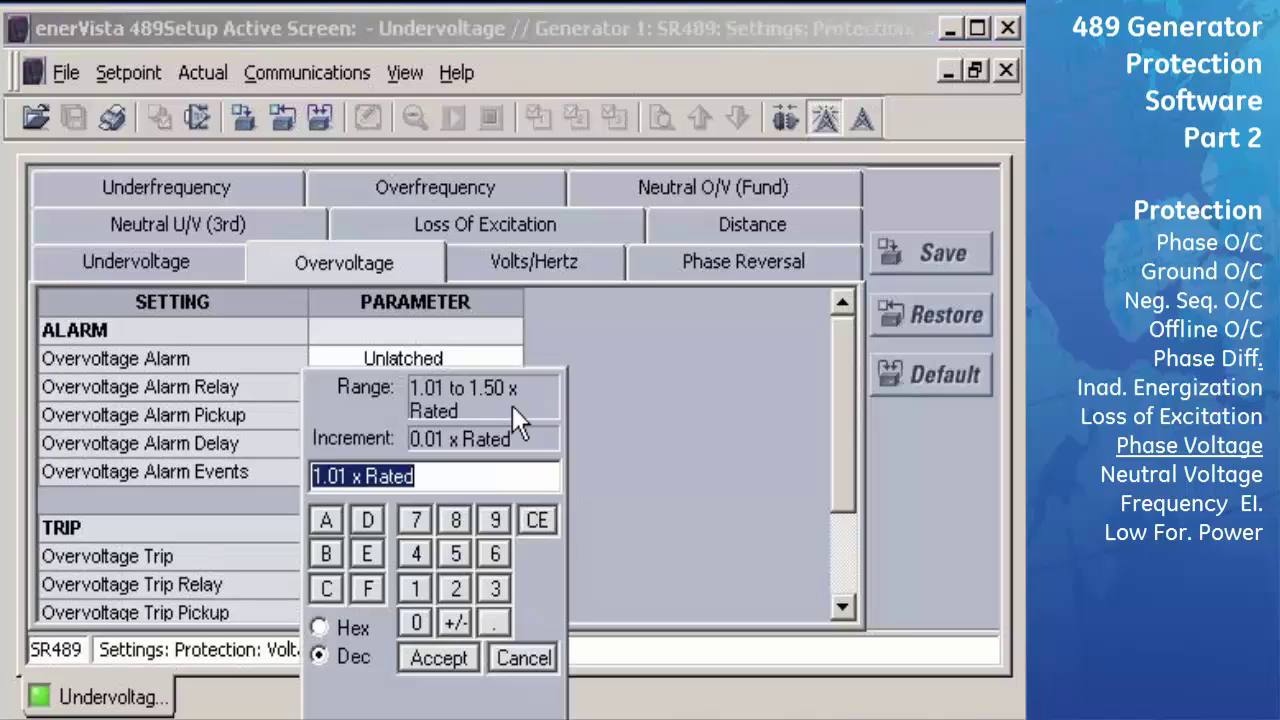
text(1.1)
key(Return)
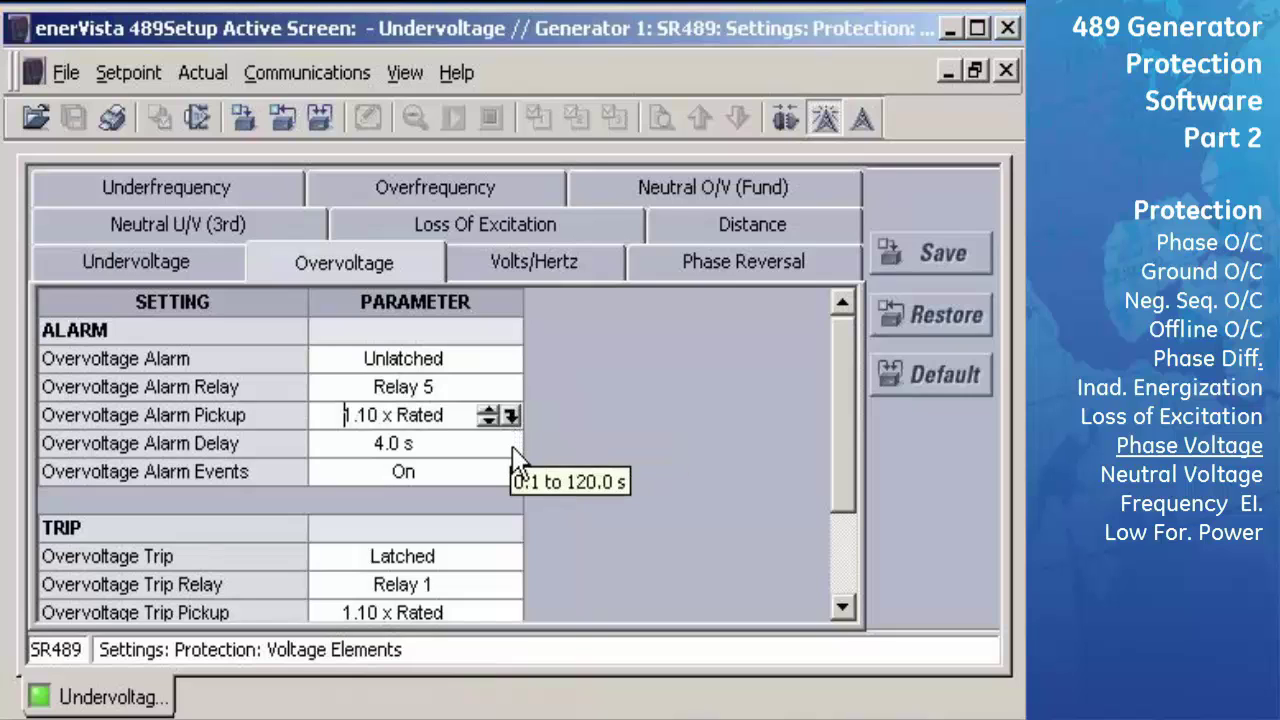
click(512, 446)
text(10)
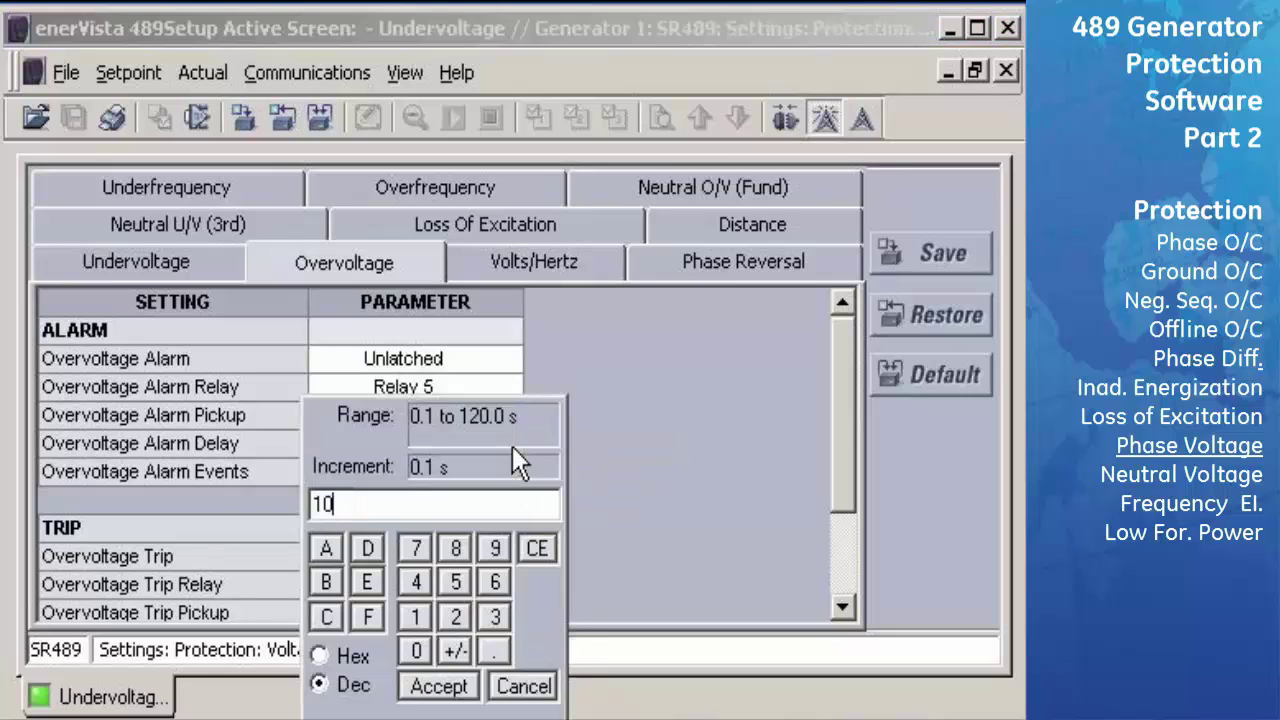
key(Return)
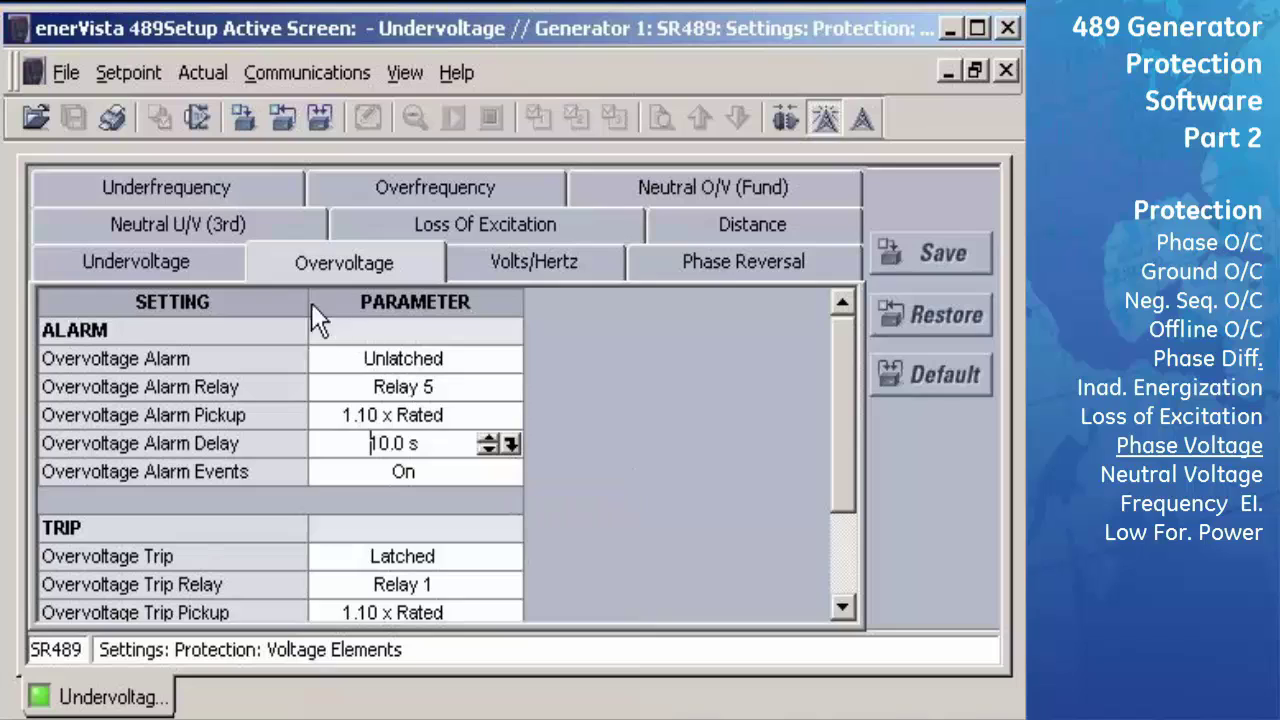
- In the undervoltage settings, set the alarm to Unlatched and assign its alarm relay to Relay 5
click(222, 266)
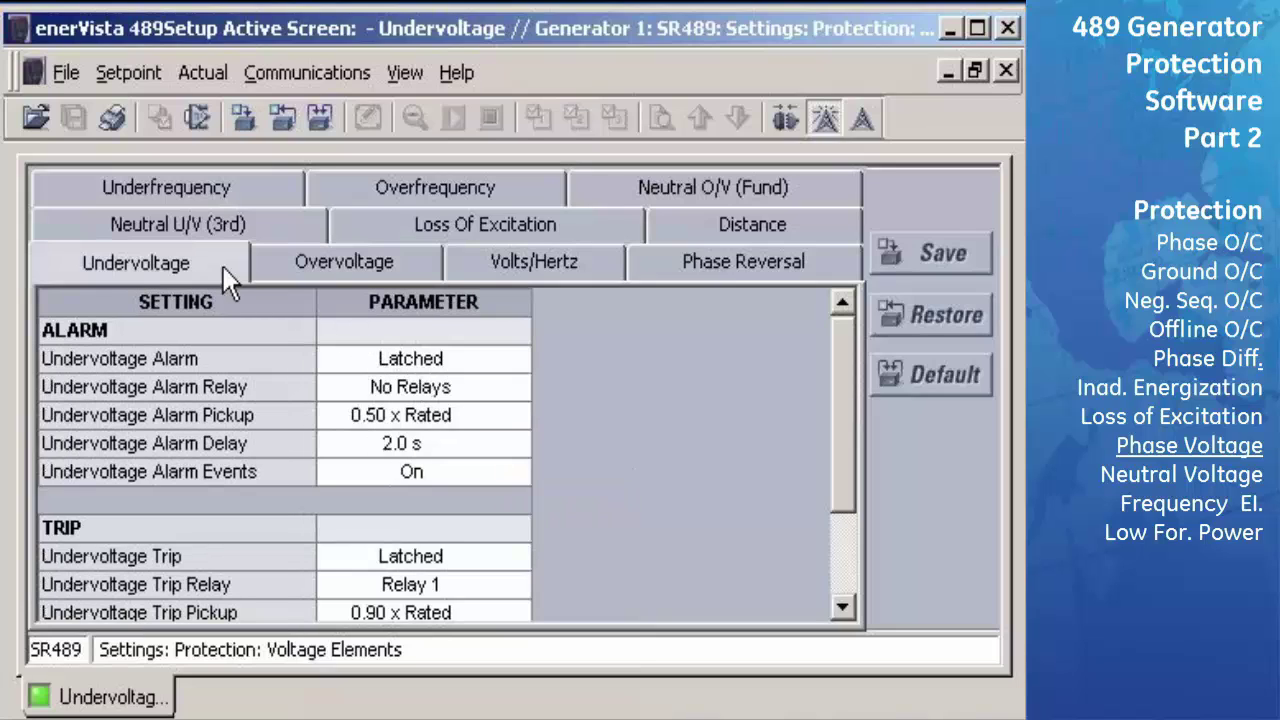
click(518, 362)
click(516, 358)
click(505, 434)
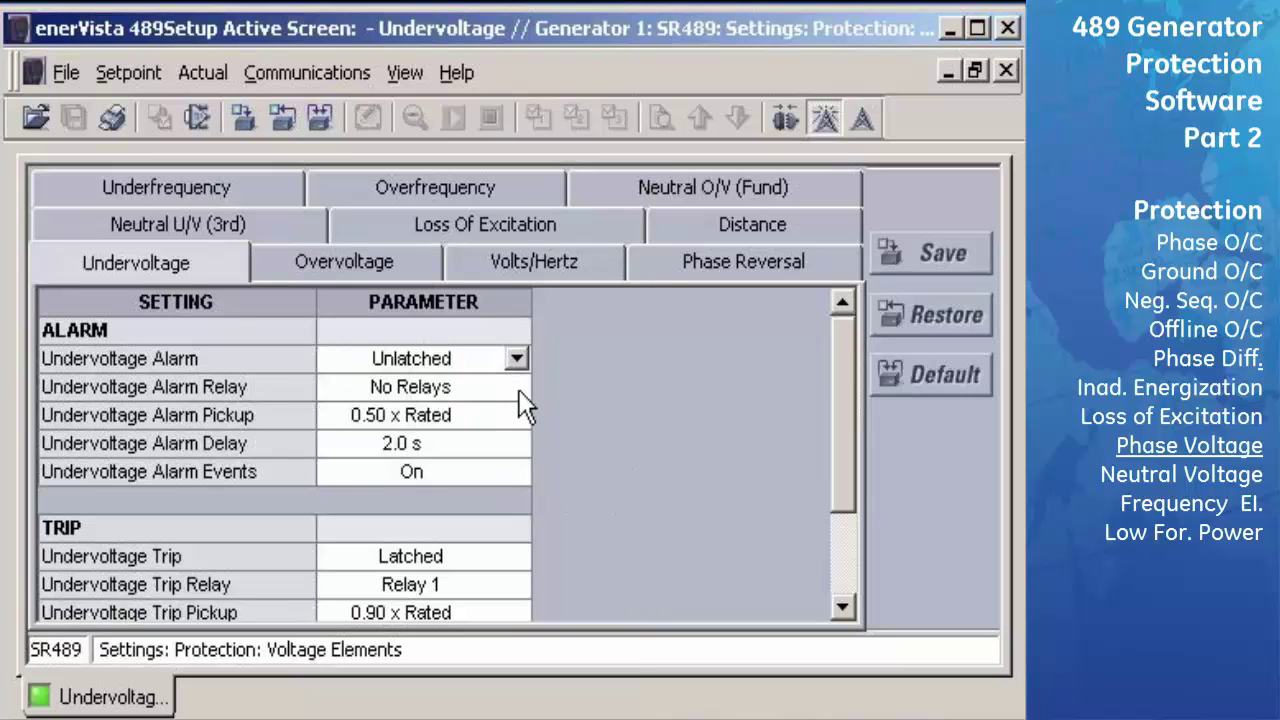
click(520, 388)
drag(520, 430, 520, 460)
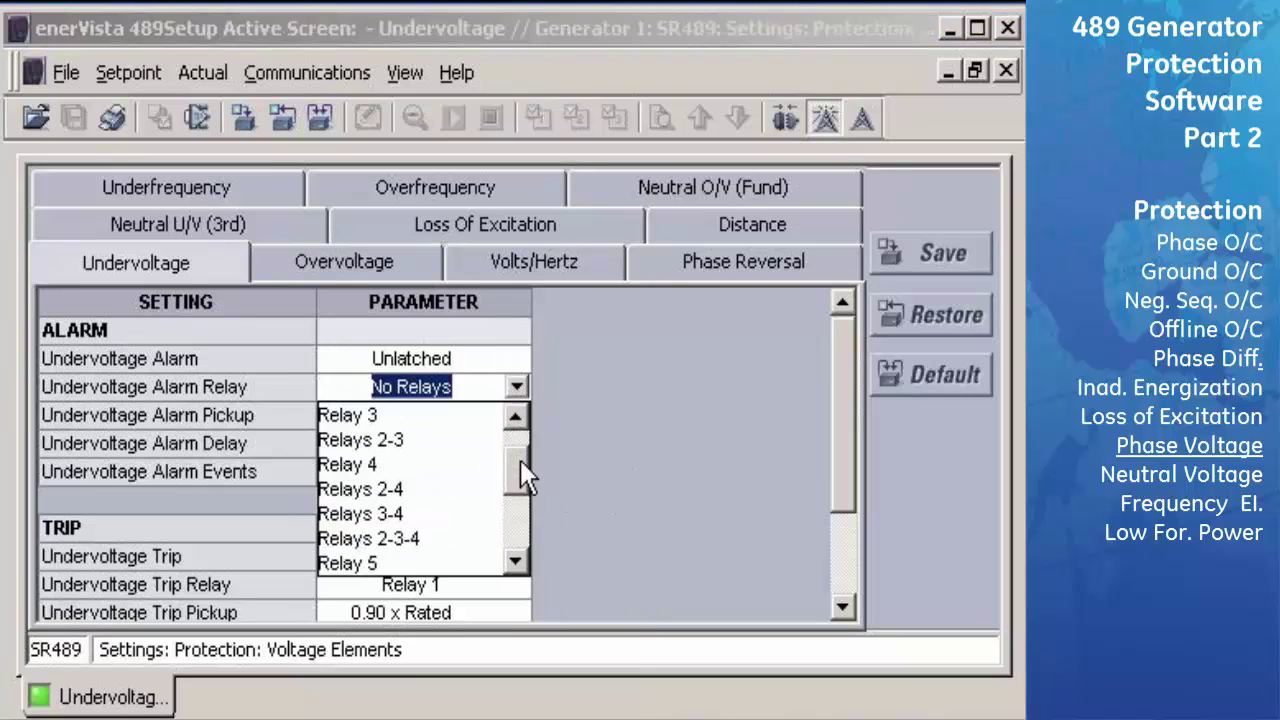
scroll(484, 462, down, 1)
click(461, 460)
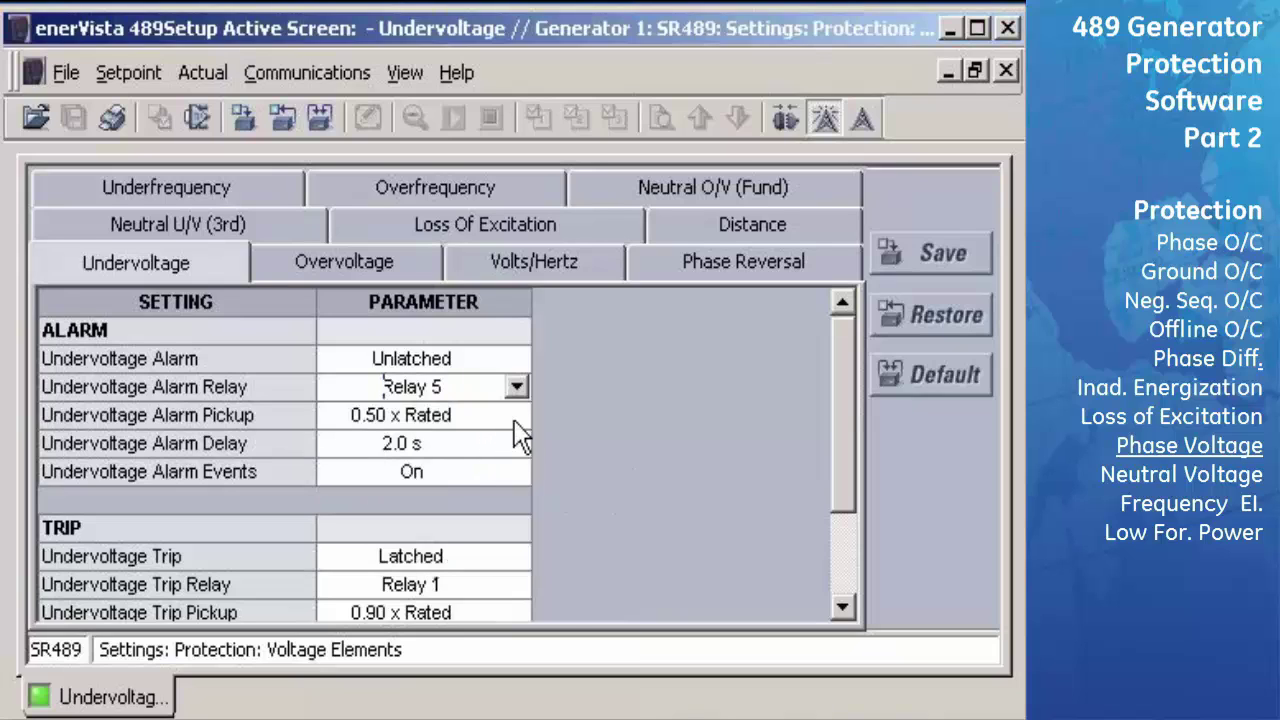
- Set the undervoltage alarm pickup to 0.9 x Rated
click(520, 416)
text(0.9)
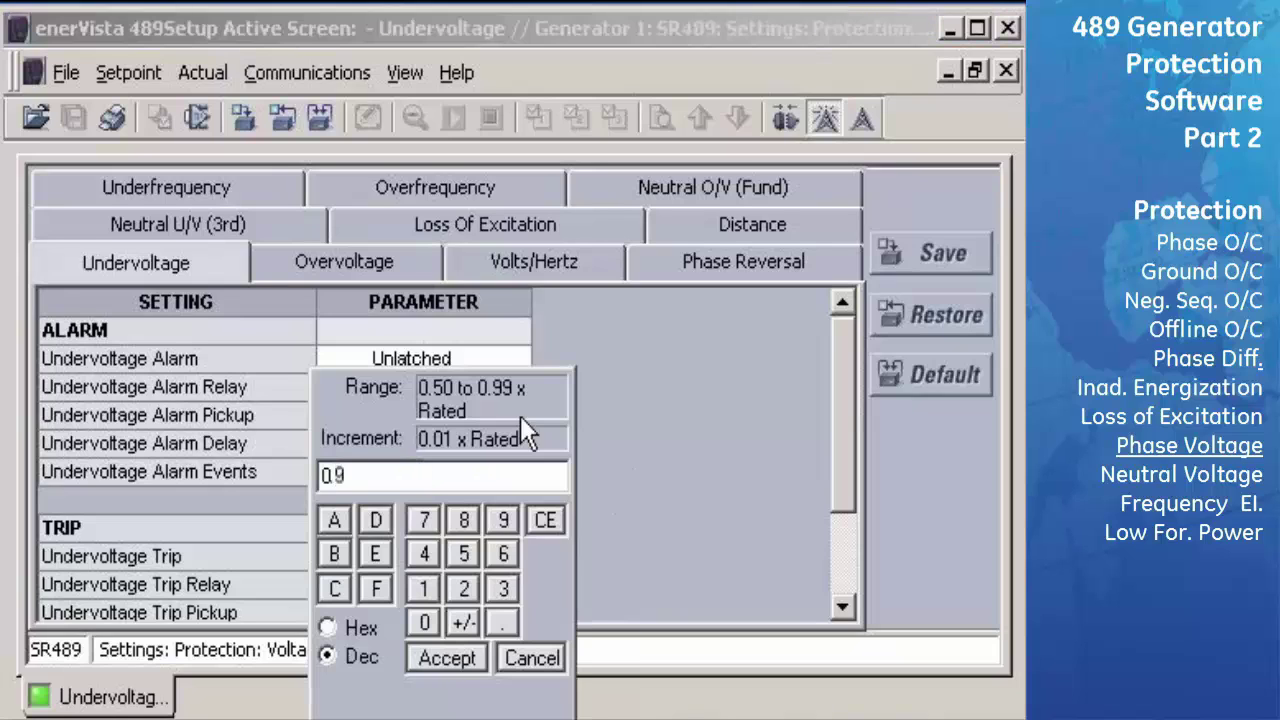
key(Return)
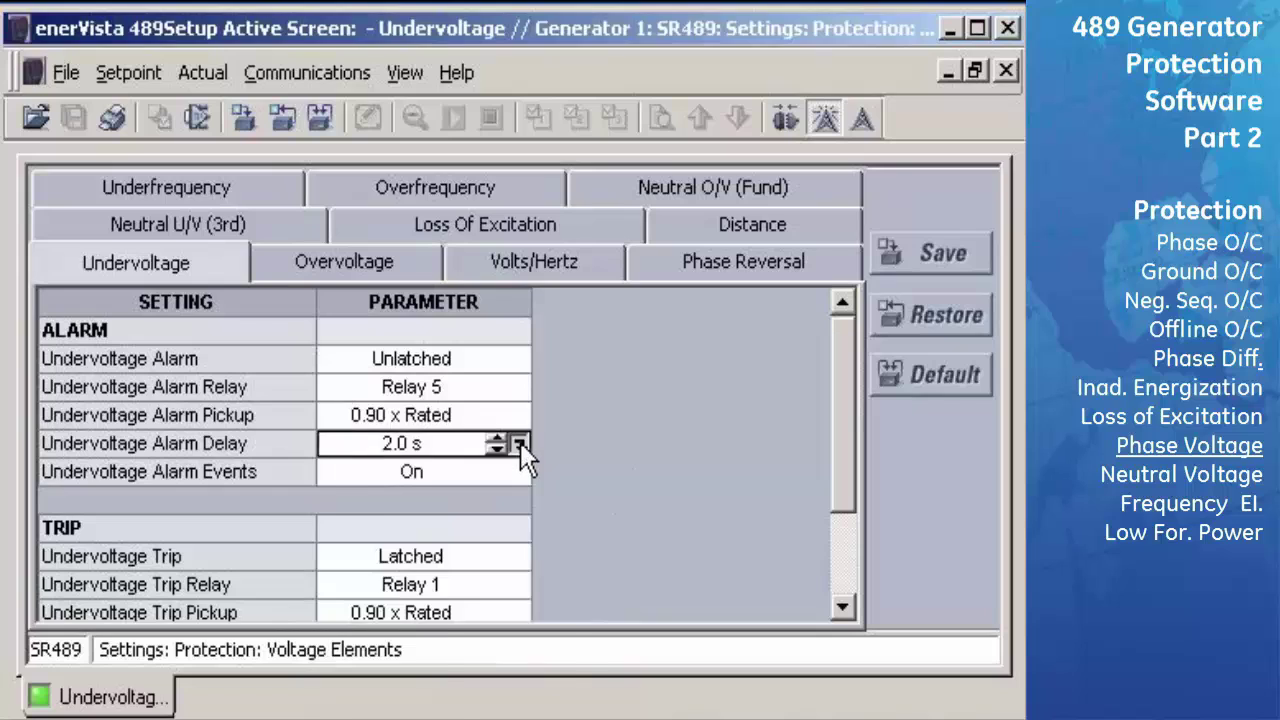
- Set the undervoltage alarm delay to 10 s
click(520, 442)
text(10)
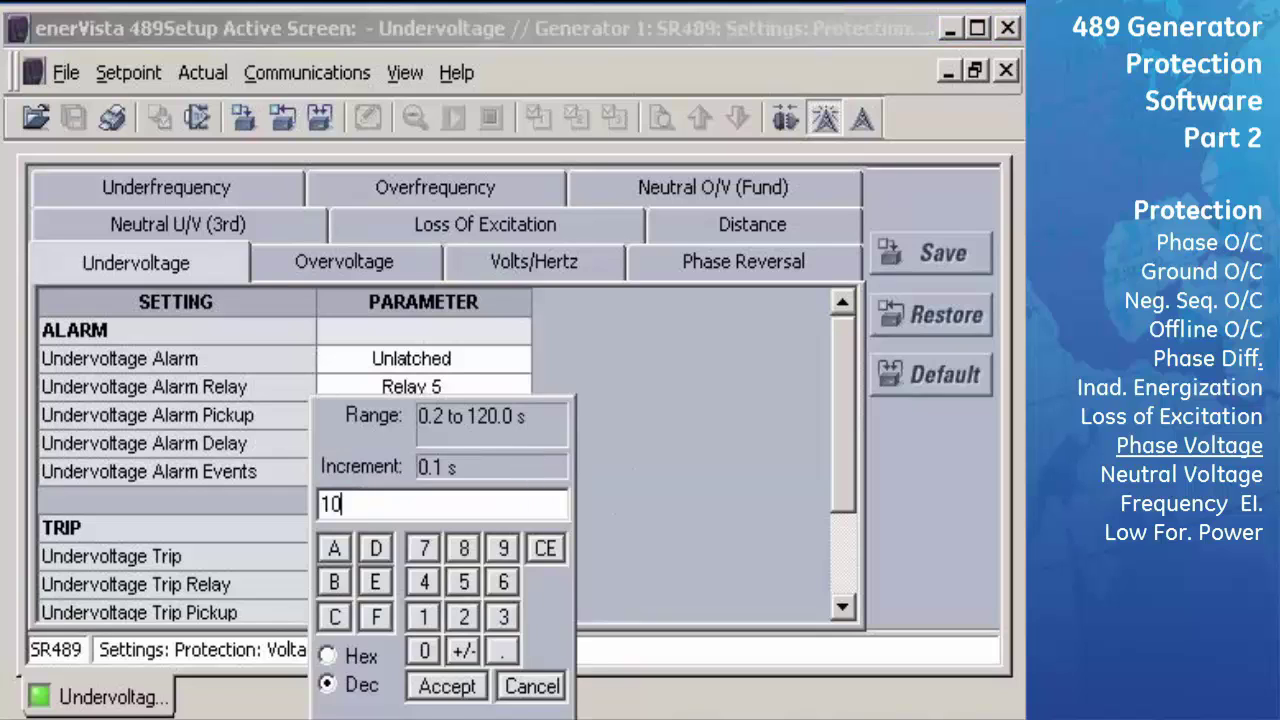
click(440, 687)
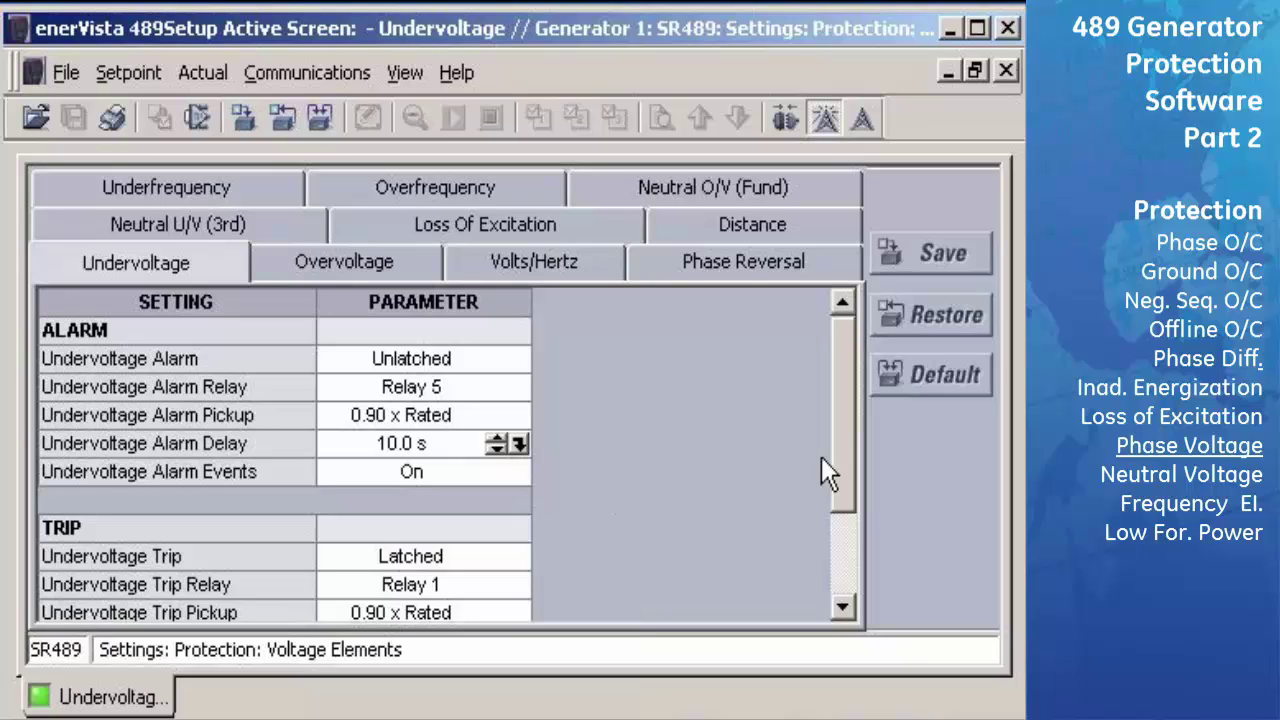
- Set the undervoltage trip pickup to 0.8 x Rated and the trip delay to 2 s
click(841, 517)
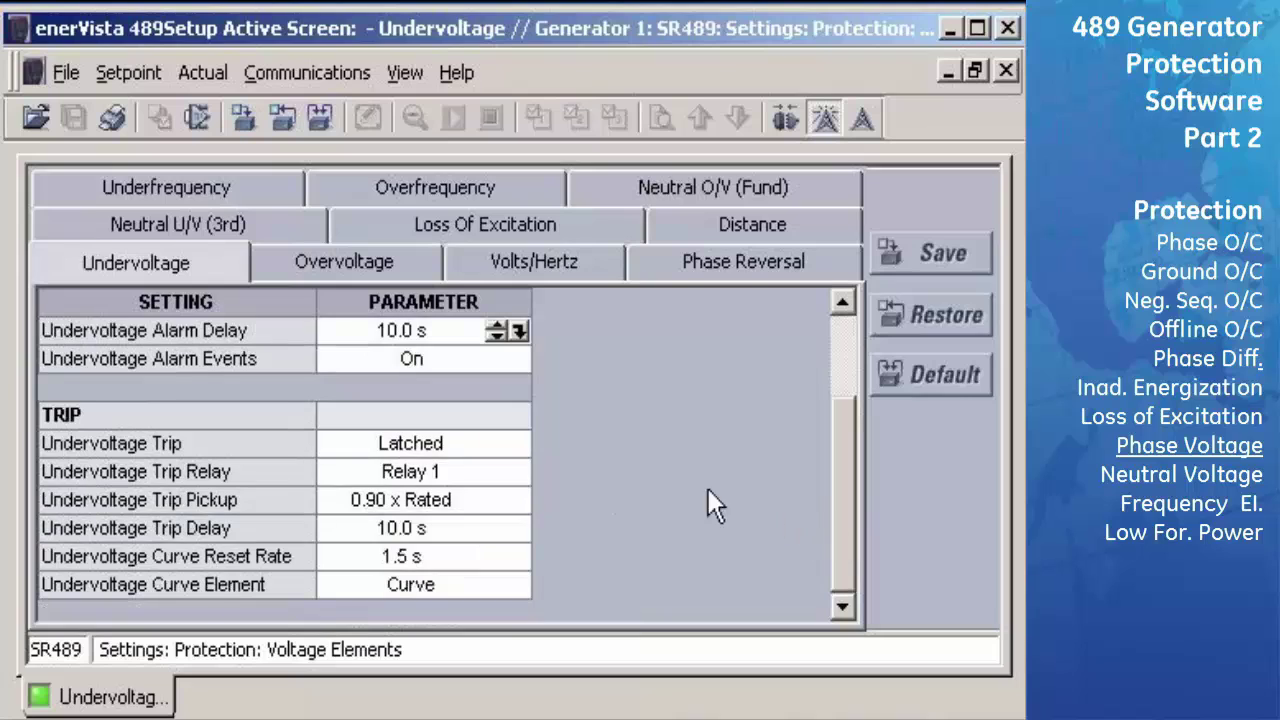
click(519, 506)
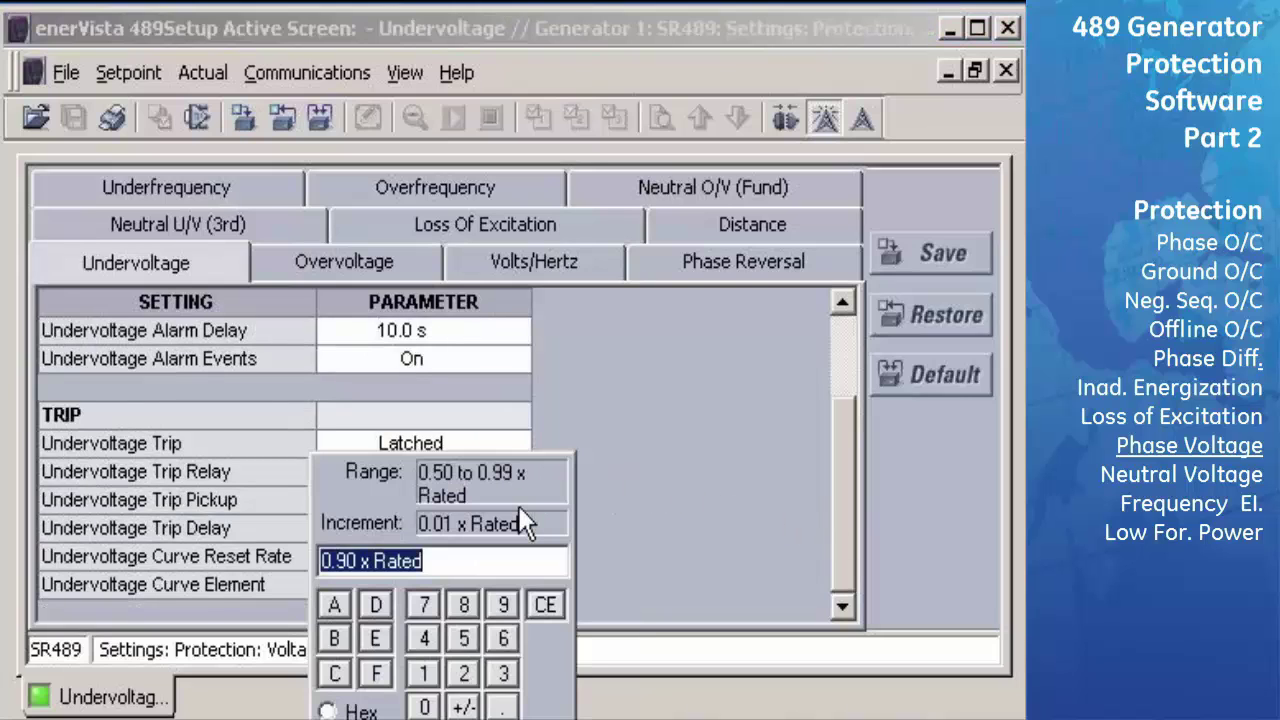
text(0.8)
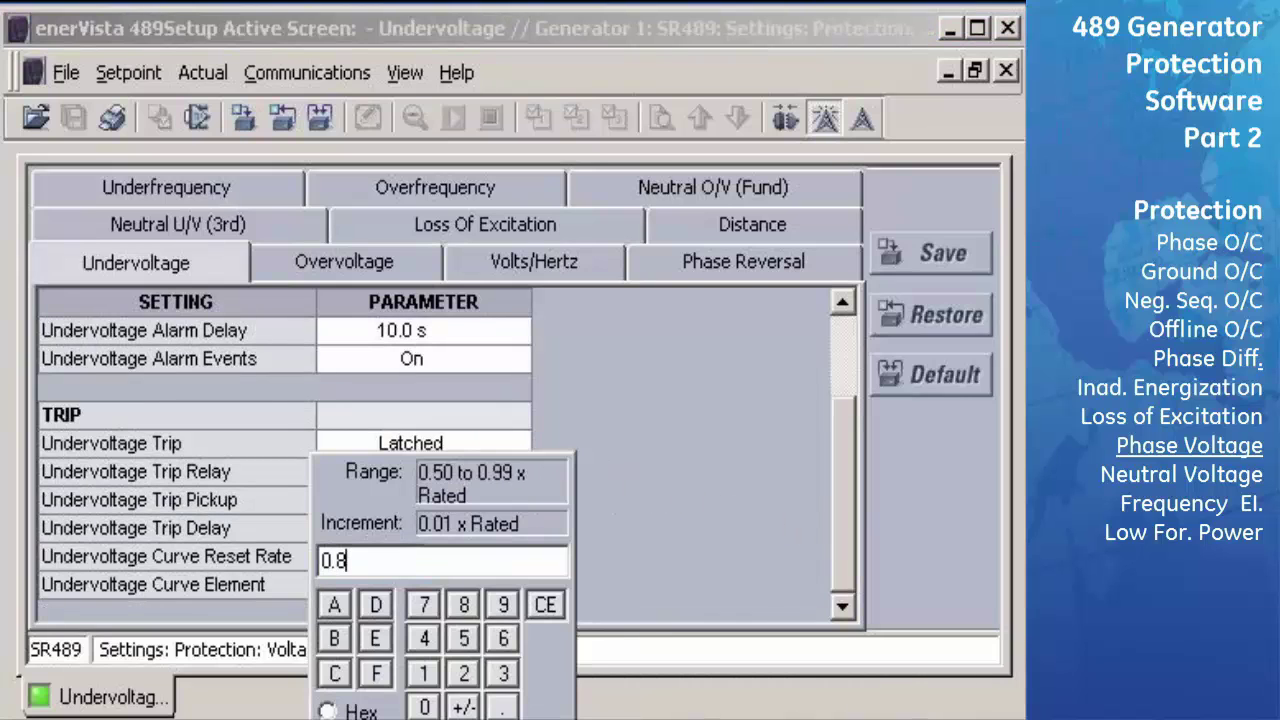
key(Return)
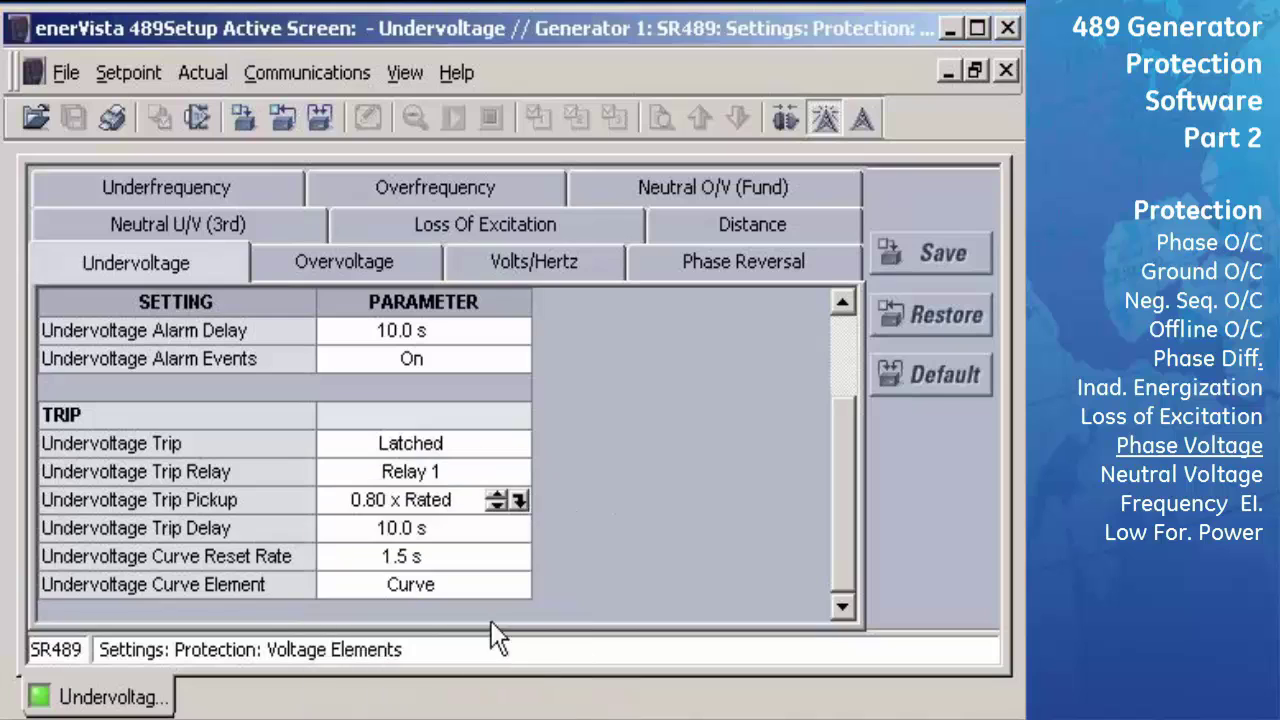
click(527, 531)
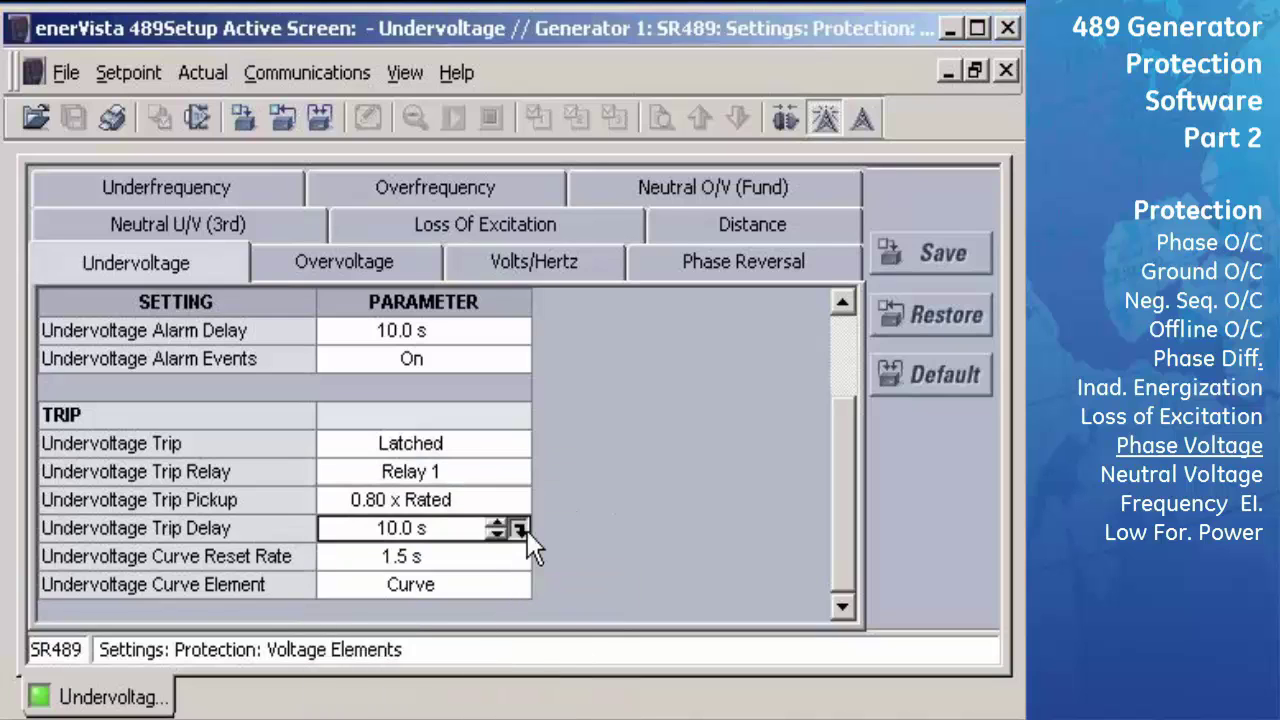
click(519, 528)
text(2)
key(Return)
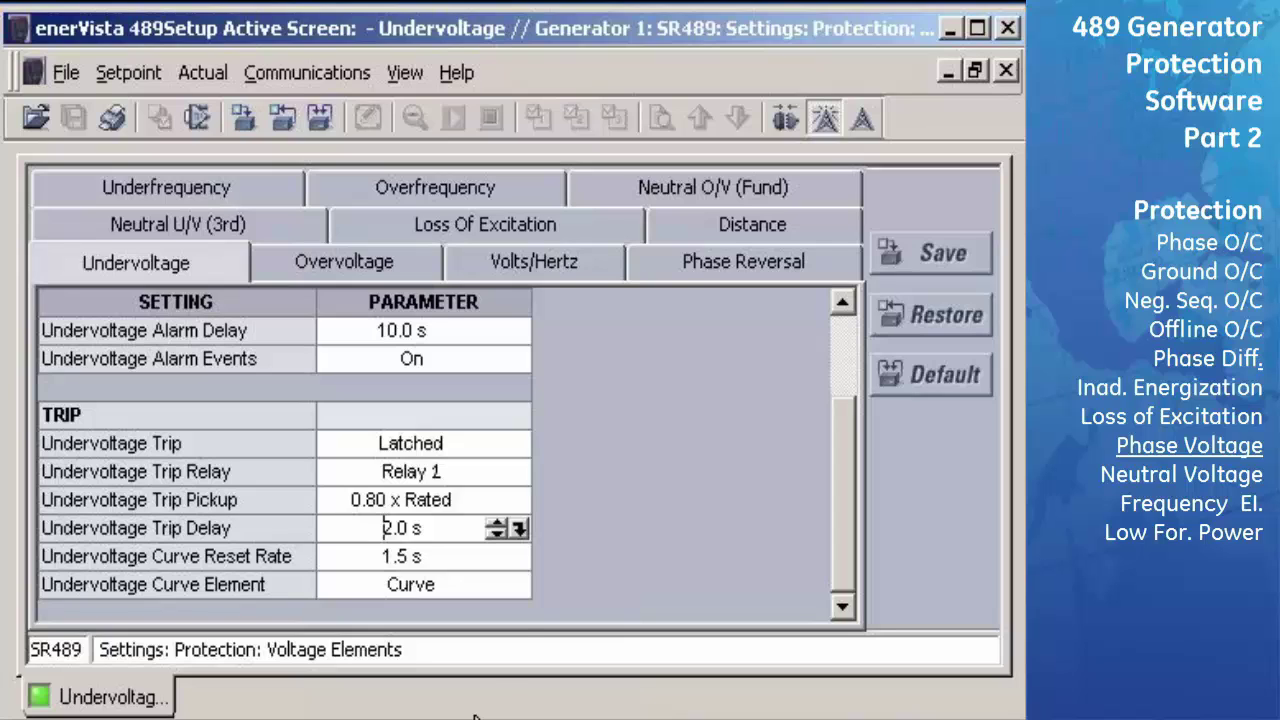
- Set the undervoltage curve reset rate to 1.4 s
click(527, 562)
text(1.4)
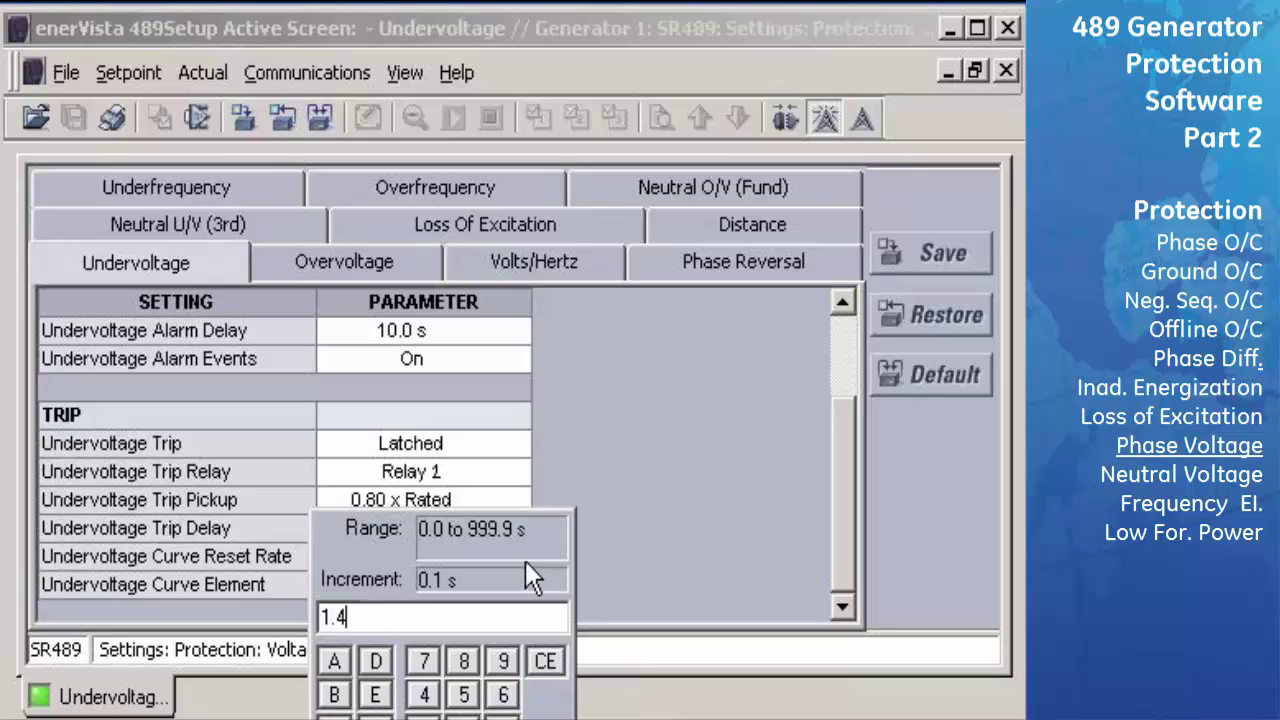
key(Return)
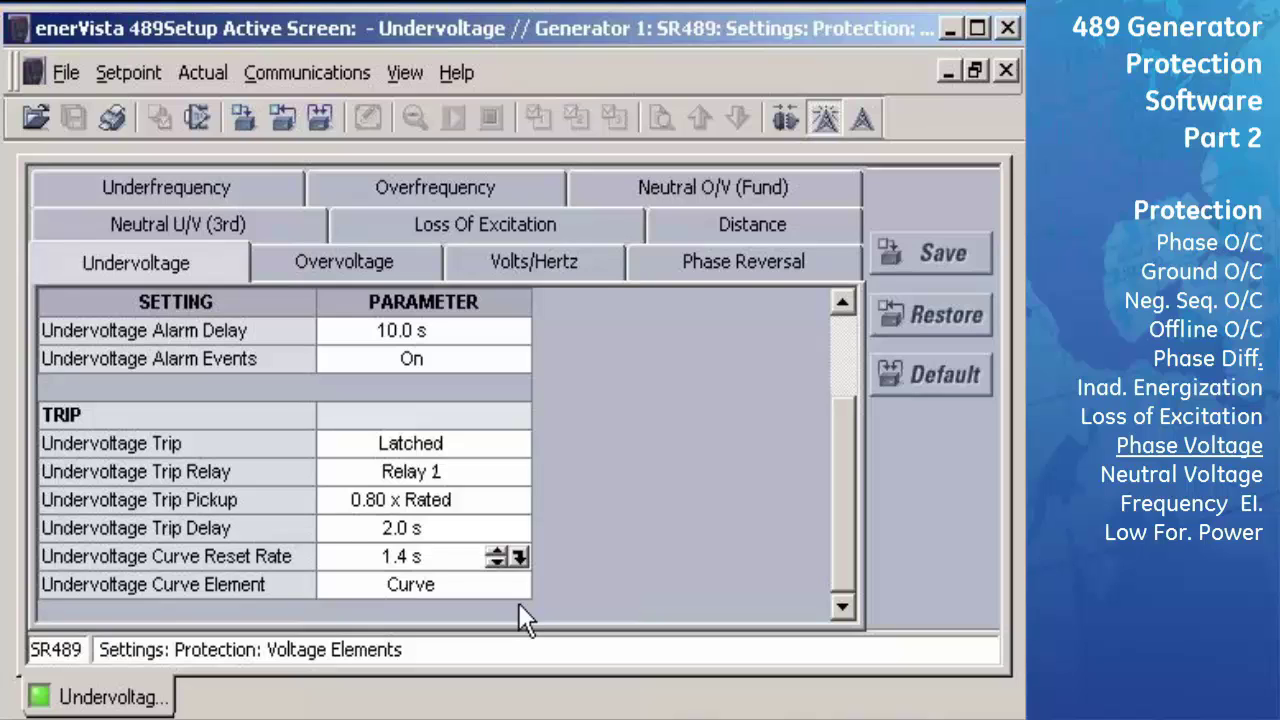
- Change the undervoltage curve element to Definite Time and save the settings
click(507, 585)
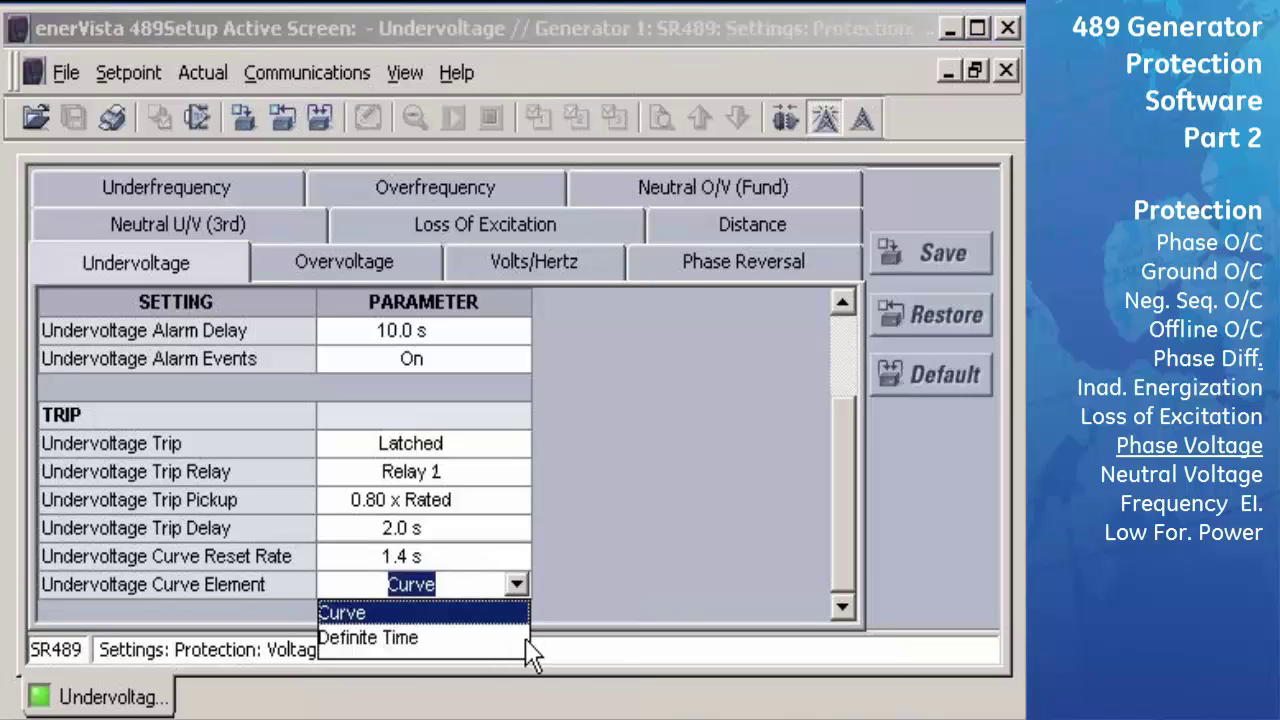
click(524, 639)
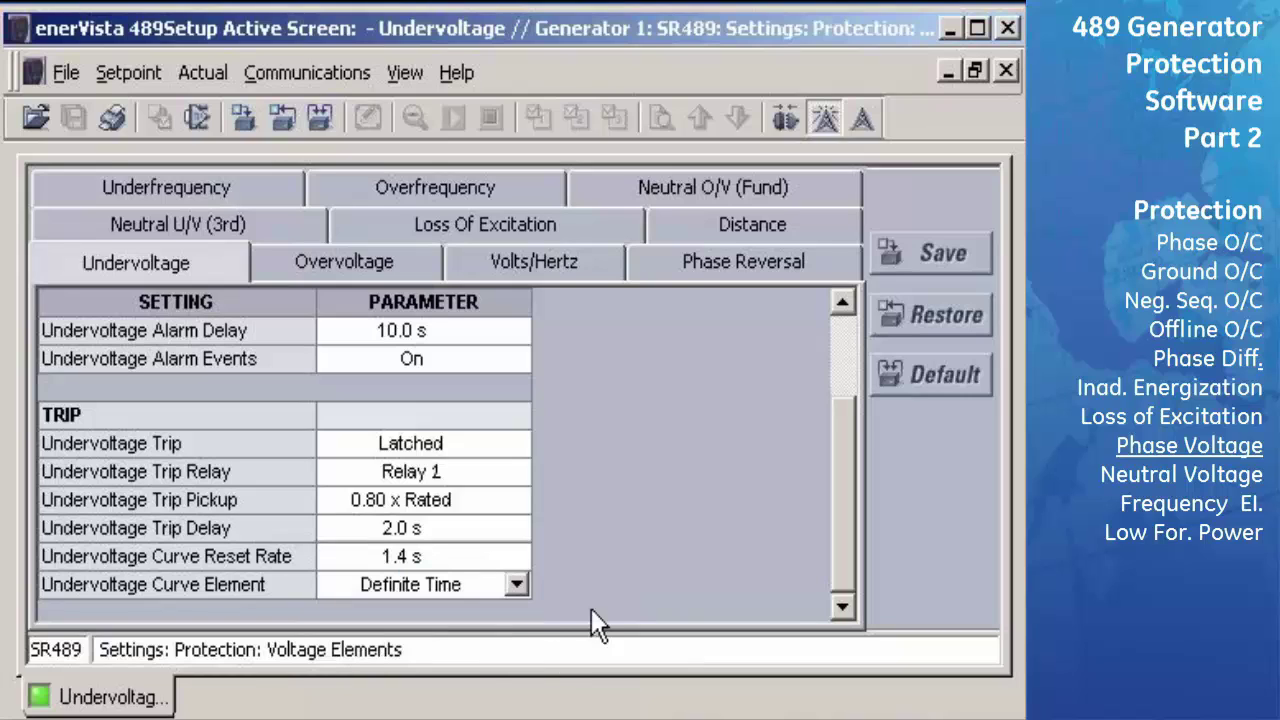
click(895, 254)
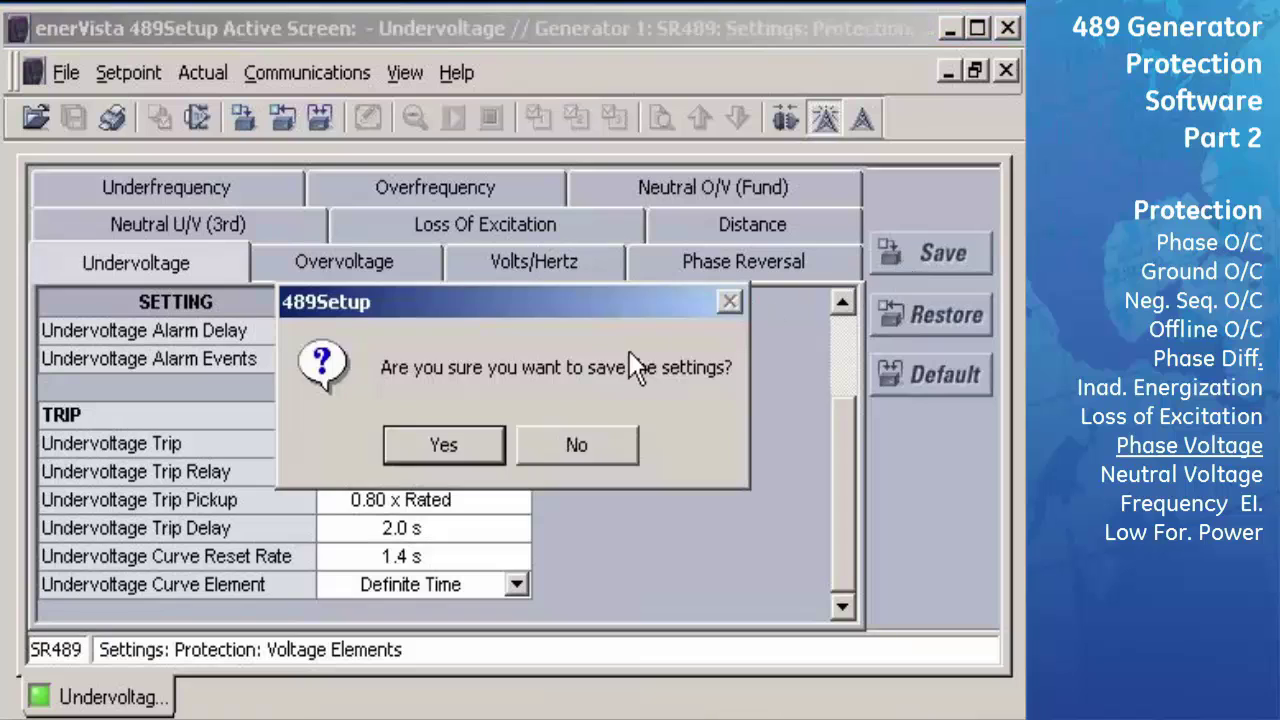
click(407, 442)
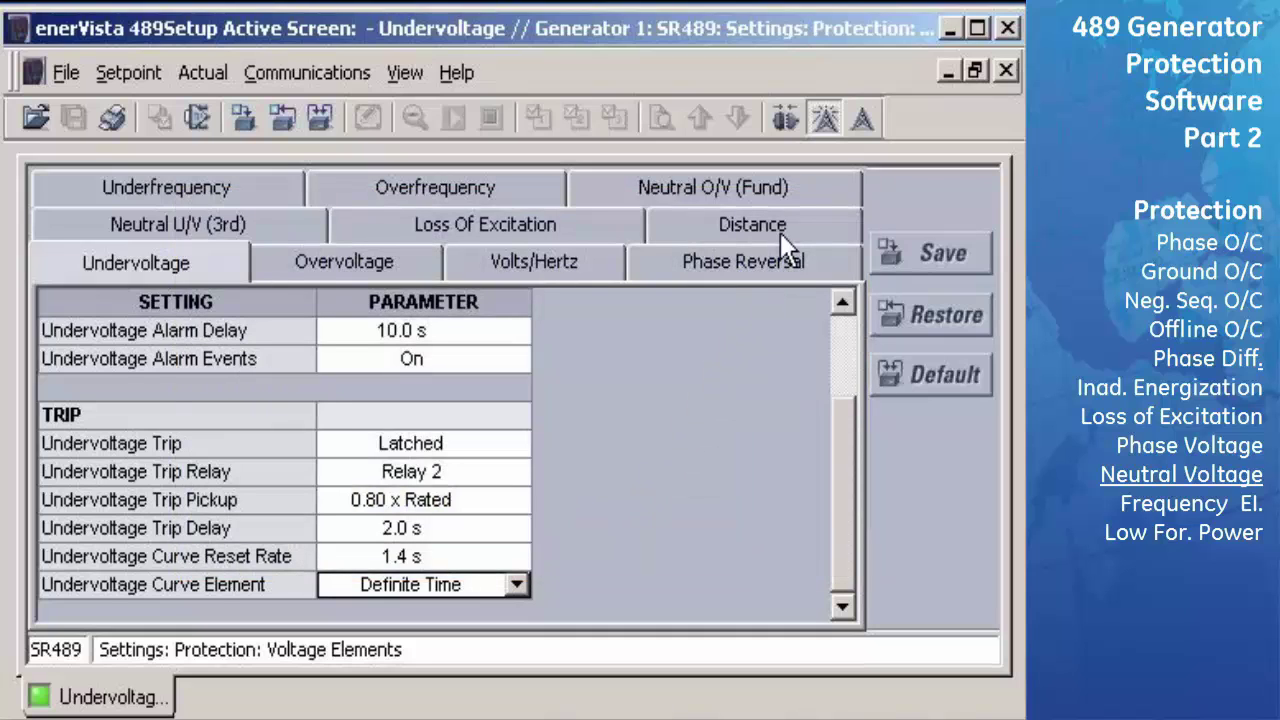
- In the fundamental neutral overvoltage settings, set the trip level to 8.7 V and the trip delay to 13.4 s
click(808, 187)
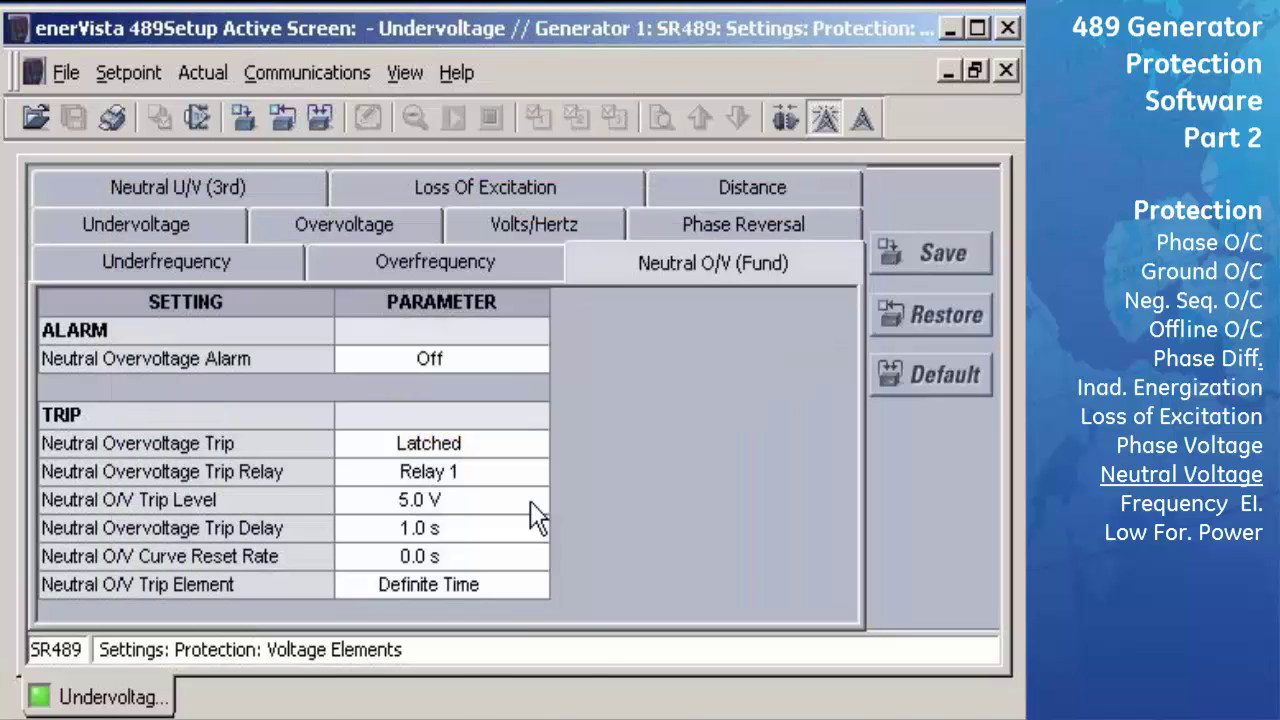
click(530, 501)
text(8)
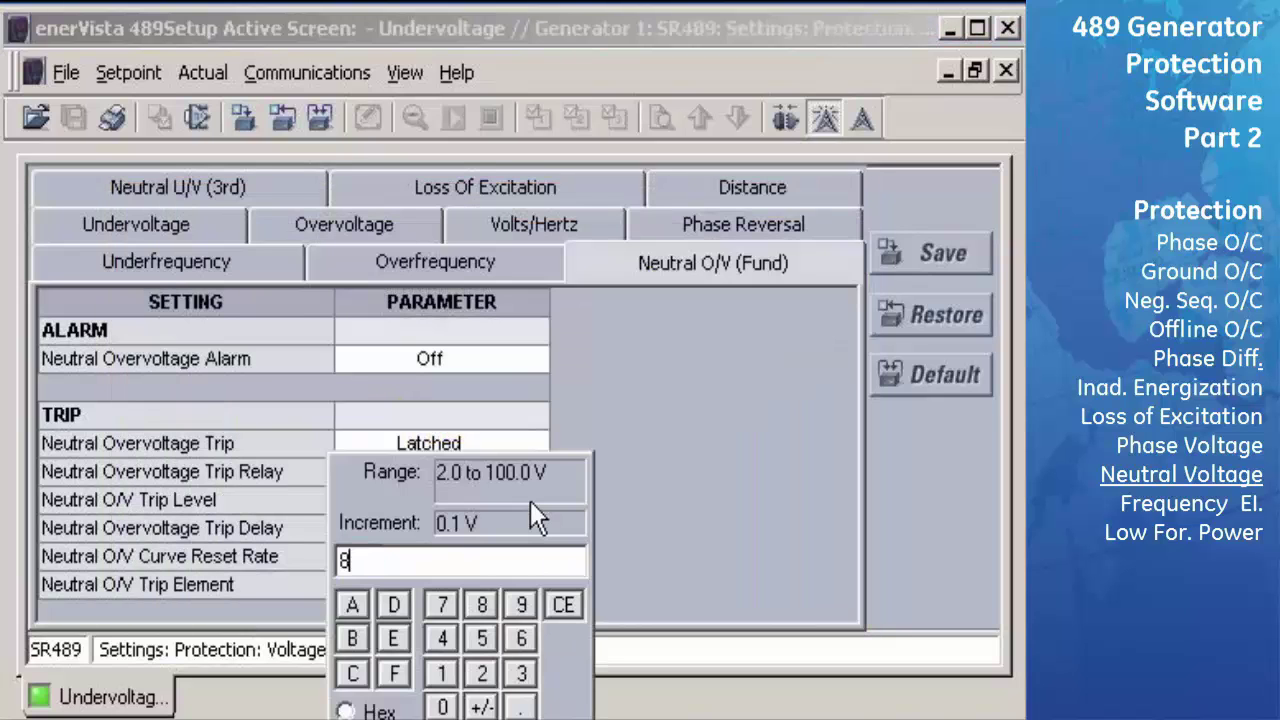
text(.7)
key(Return)
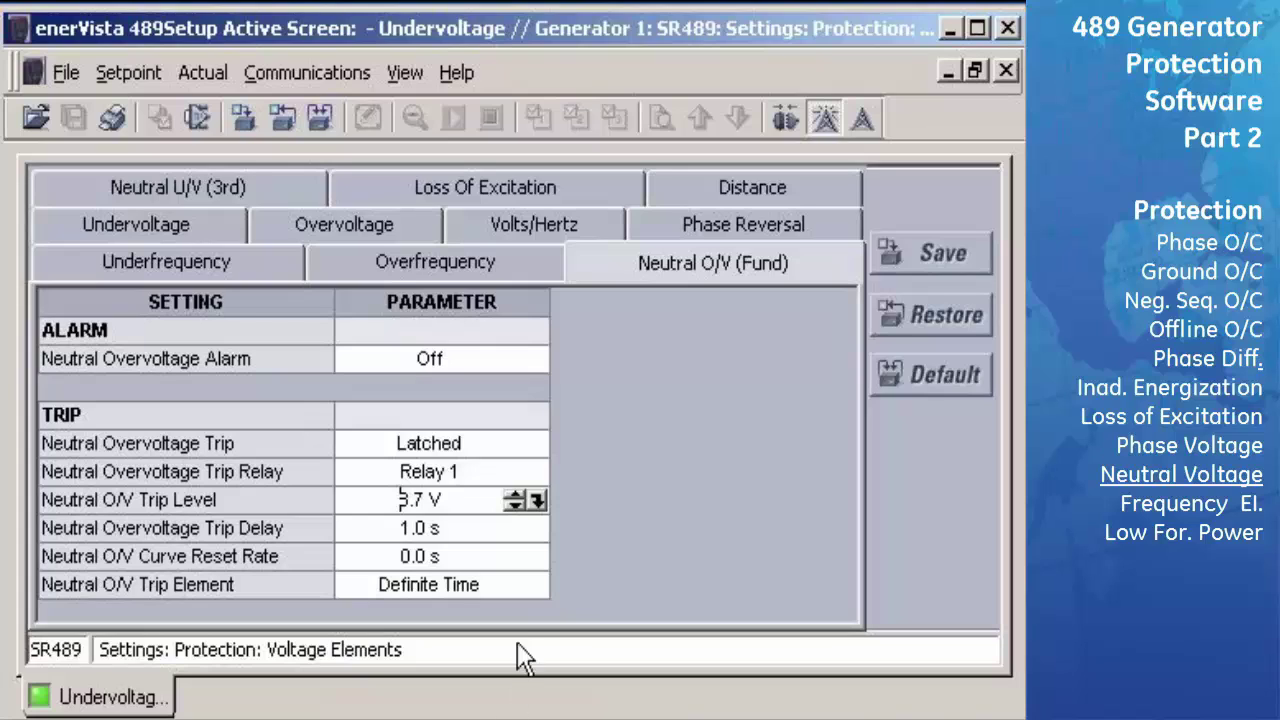
click(547, 533)
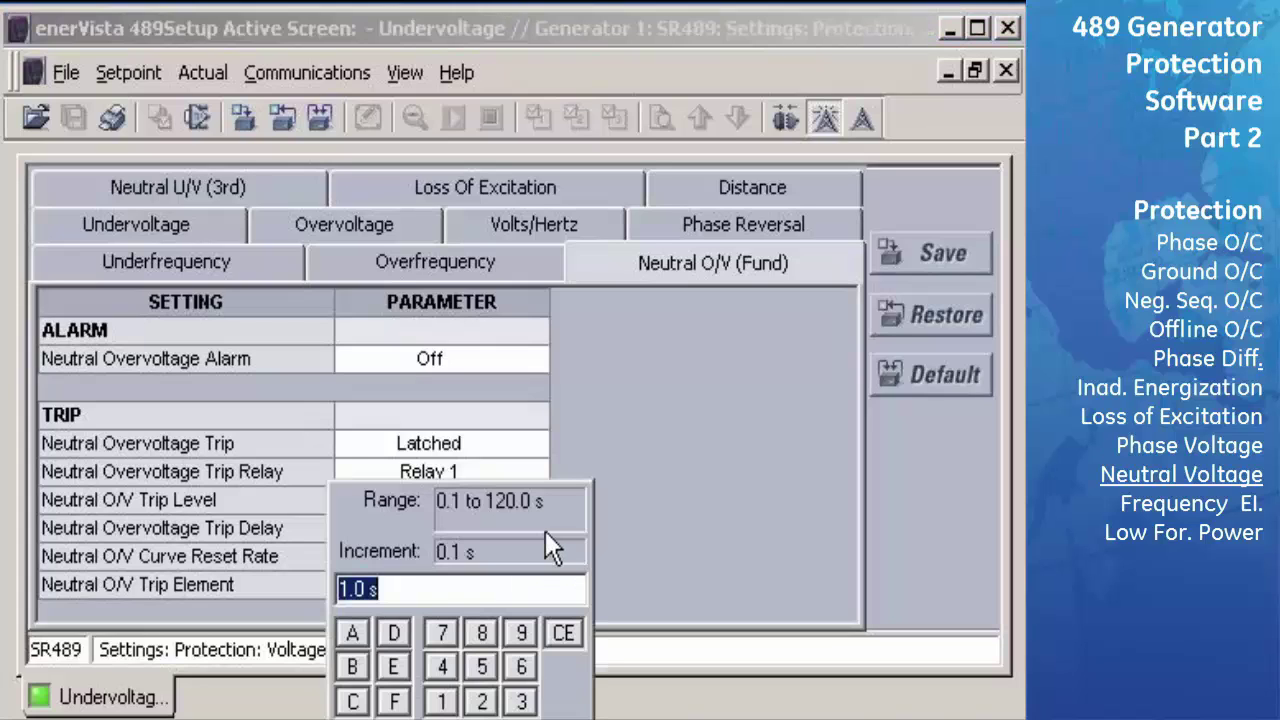
text(13.4)
key(Return)
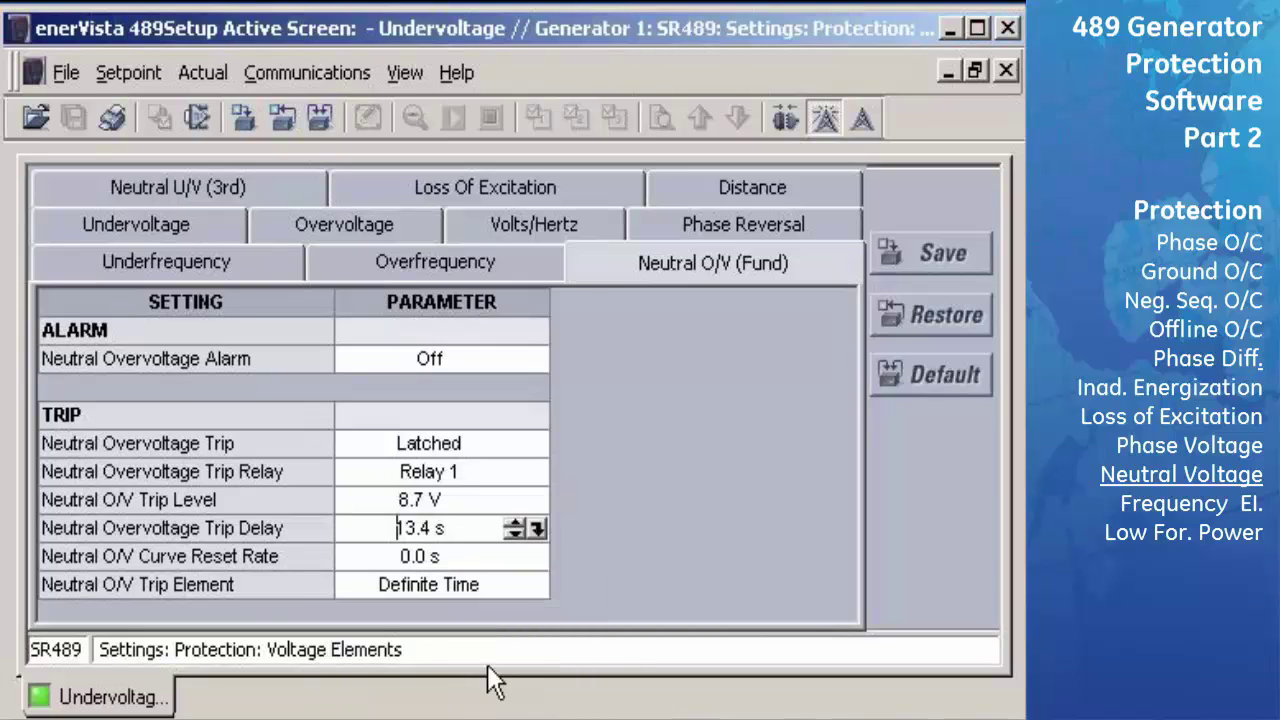
- Set the neutral overvoltage curve reset rate to 1 s and save the settings
click(537, 557)
text(1)
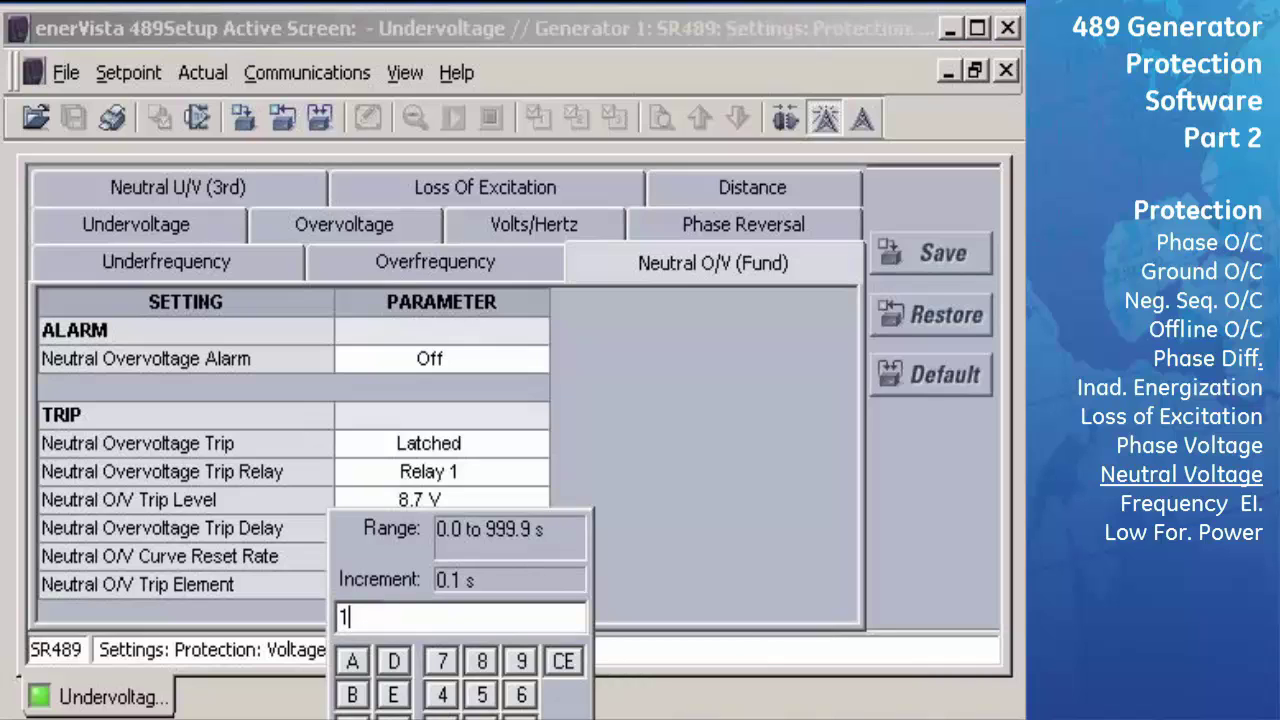
key(Return)
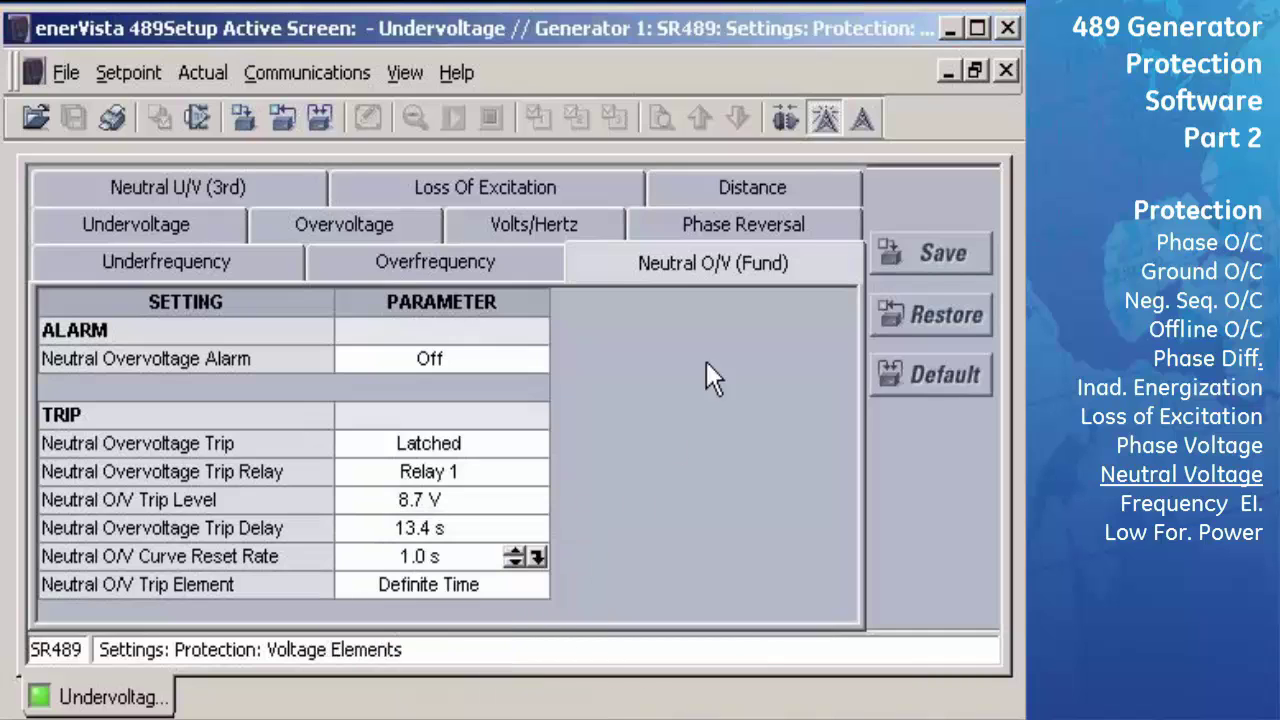
click(915, 255)
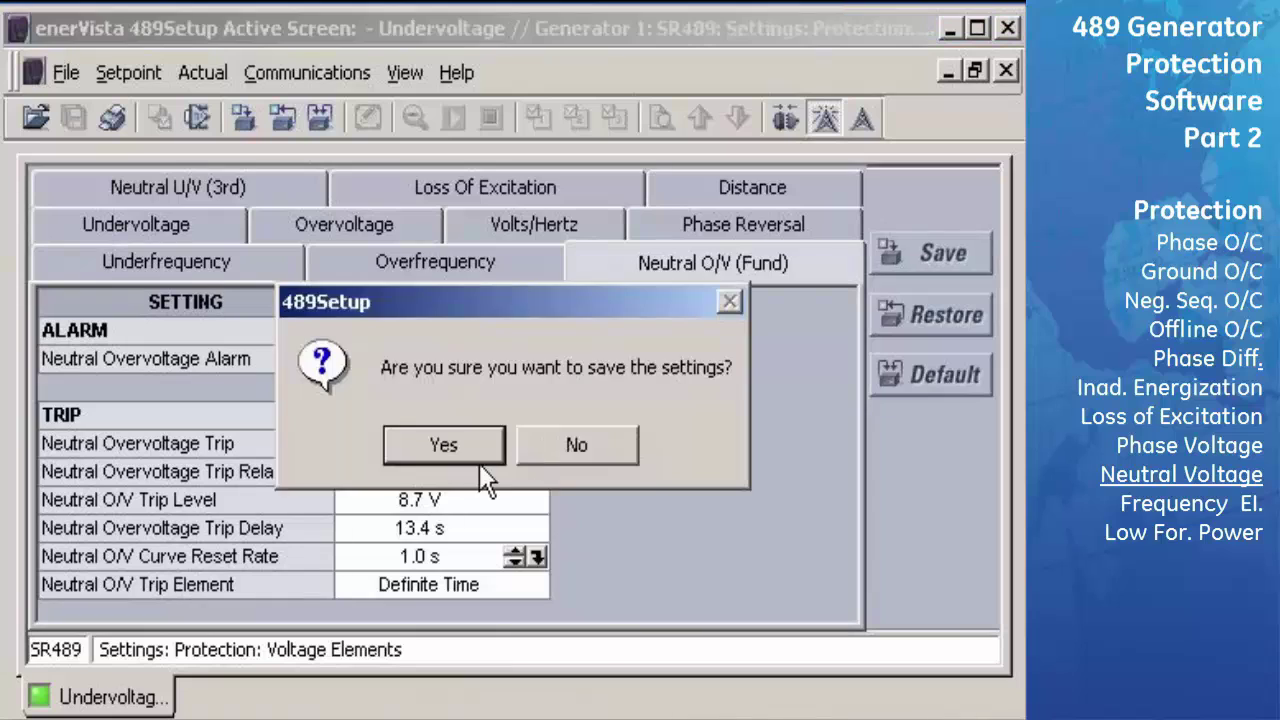
click(479, 462)
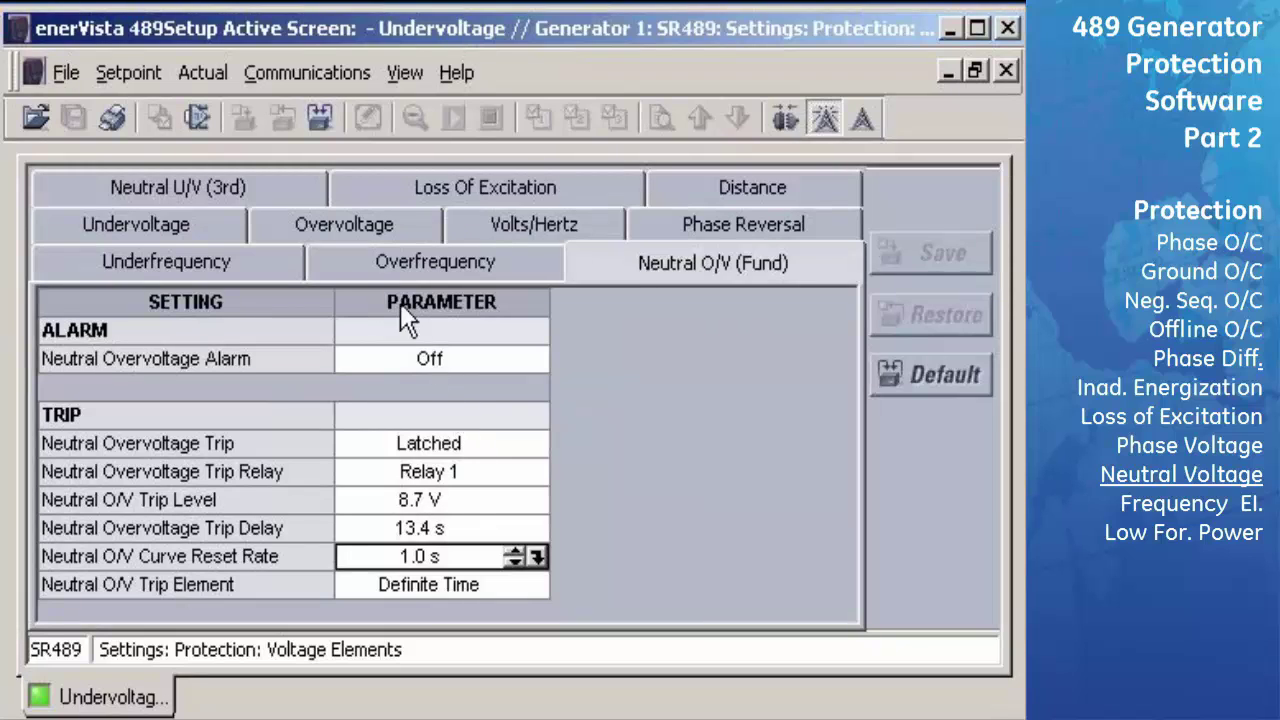
- In the third-harmonic neutral undervoltage settings, set the trip level to 1.2 V and the trip delay to 5 s
click(319, 193)
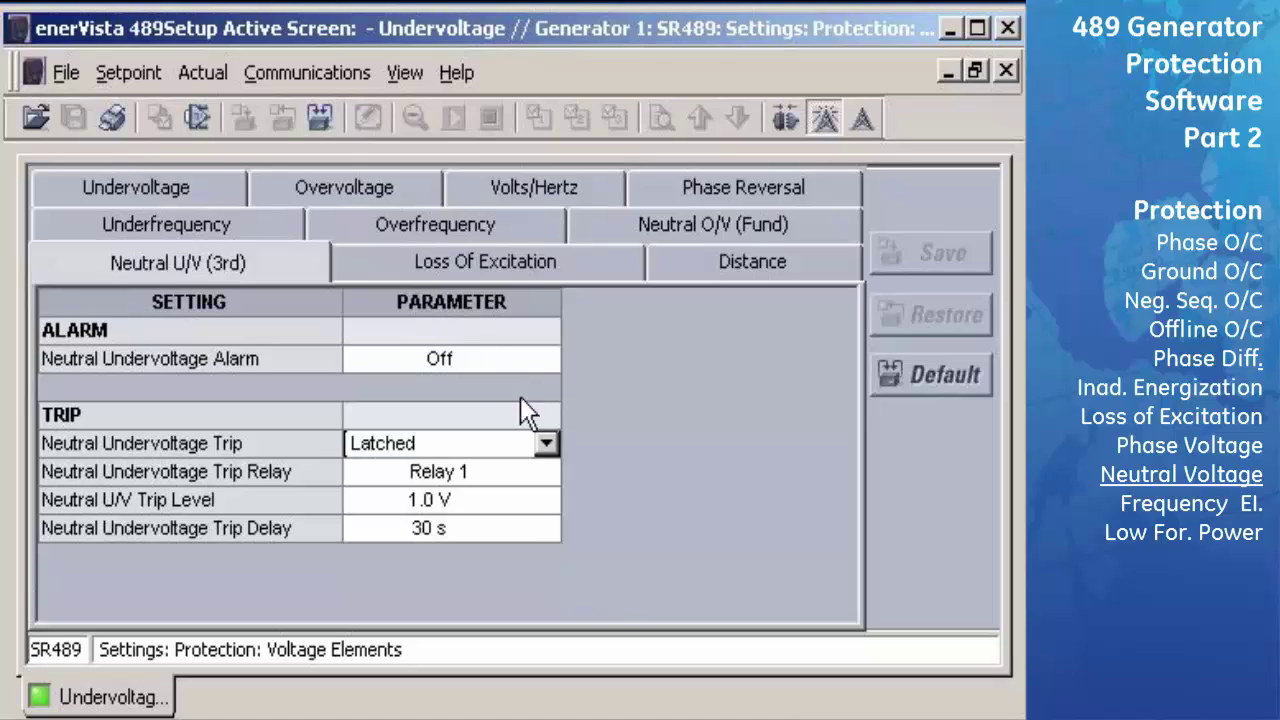
click(546, 444)
click(546, 444)
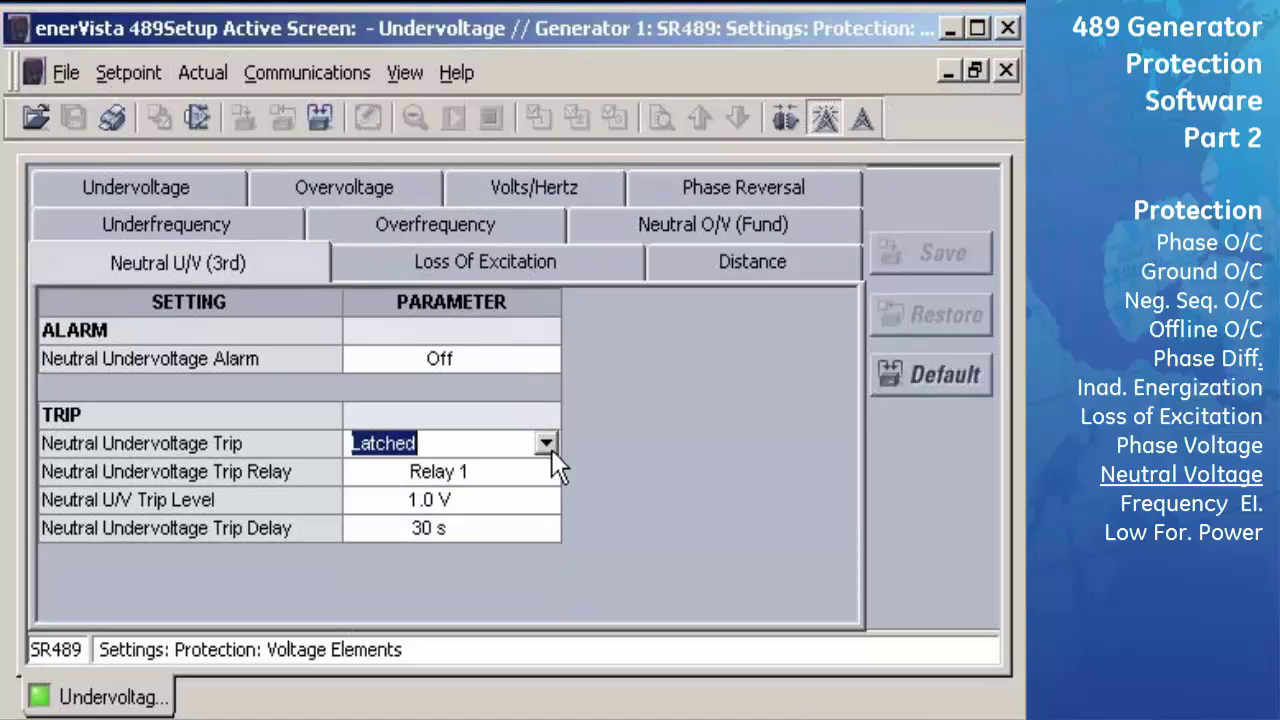
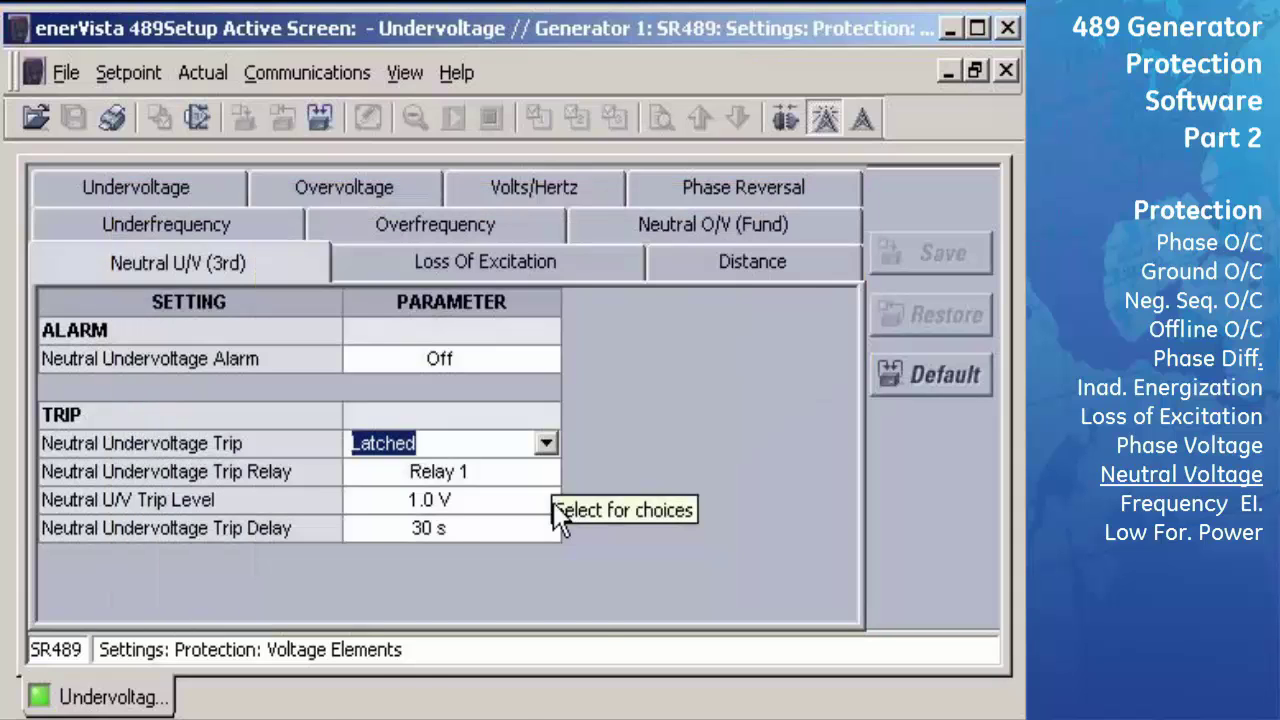
click(553, 502)
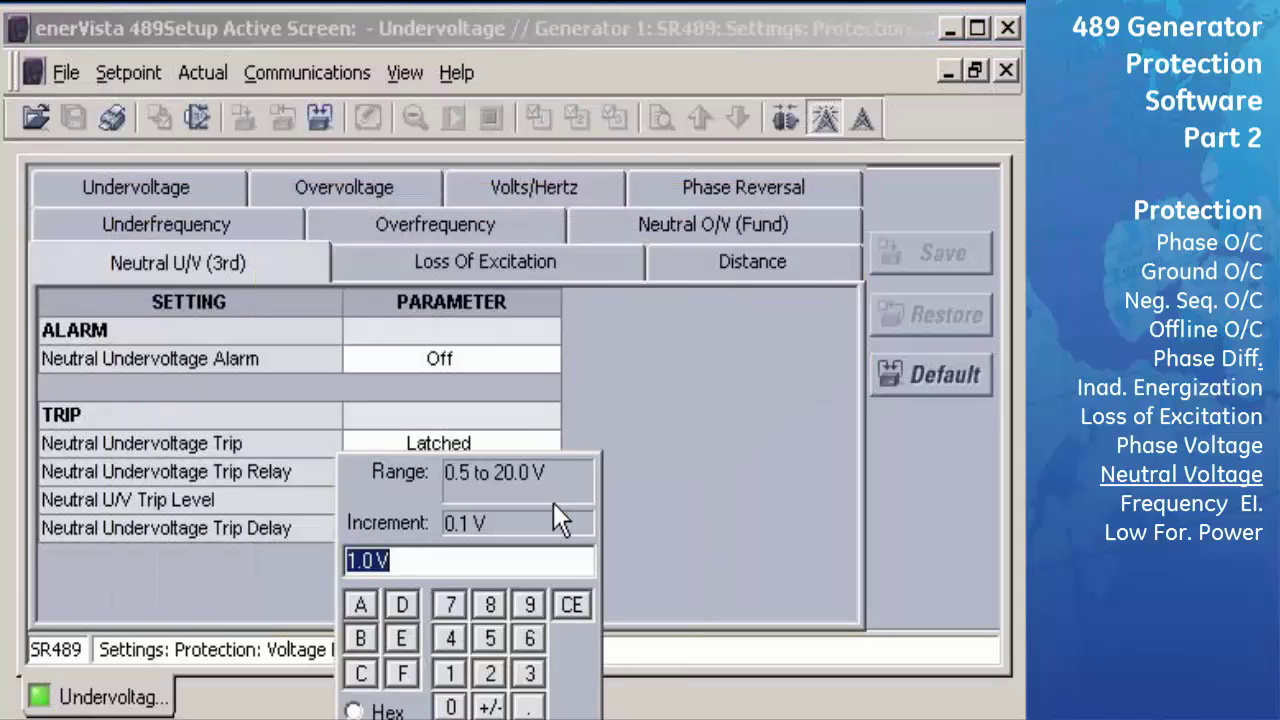
text(1.2)
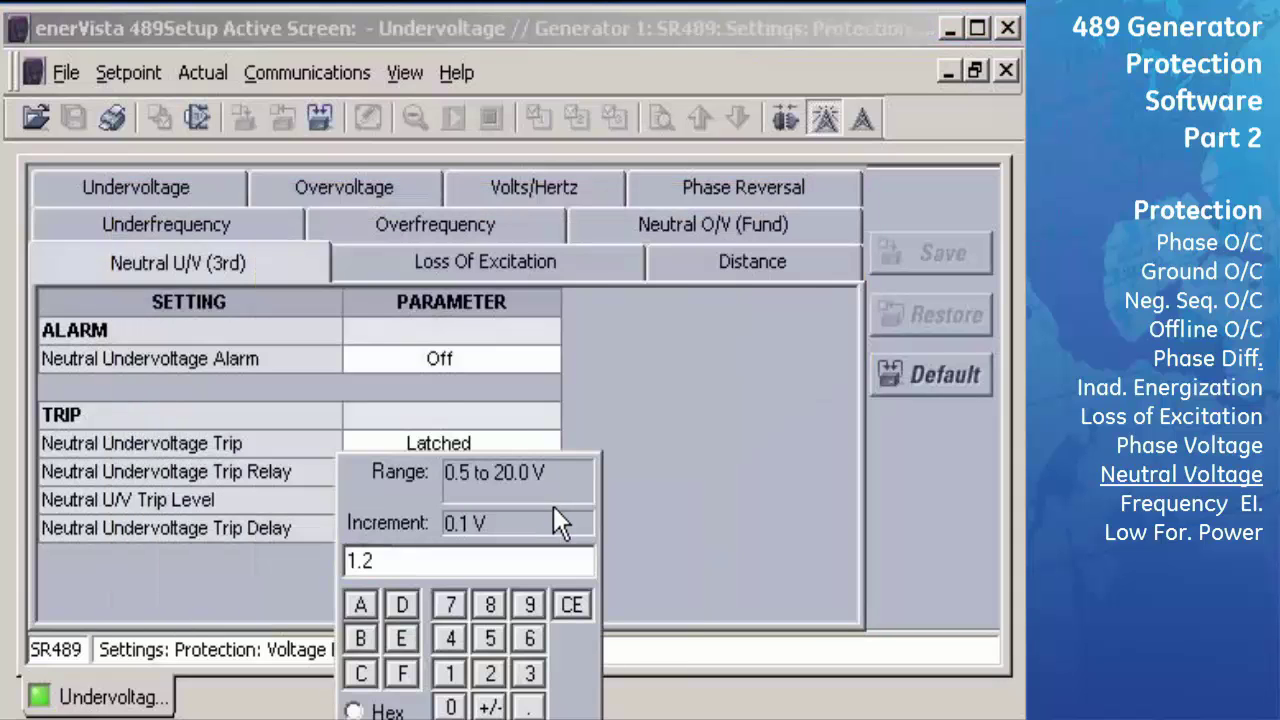
key(Return)
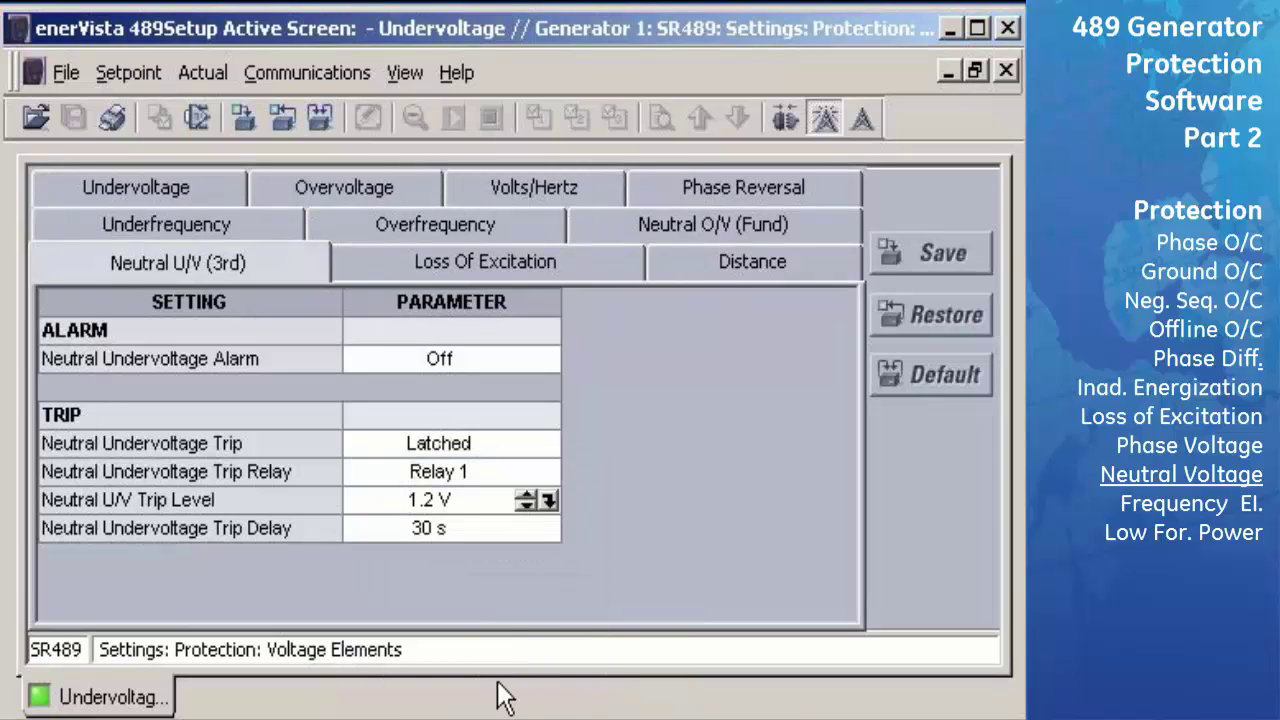
click(558, 534)
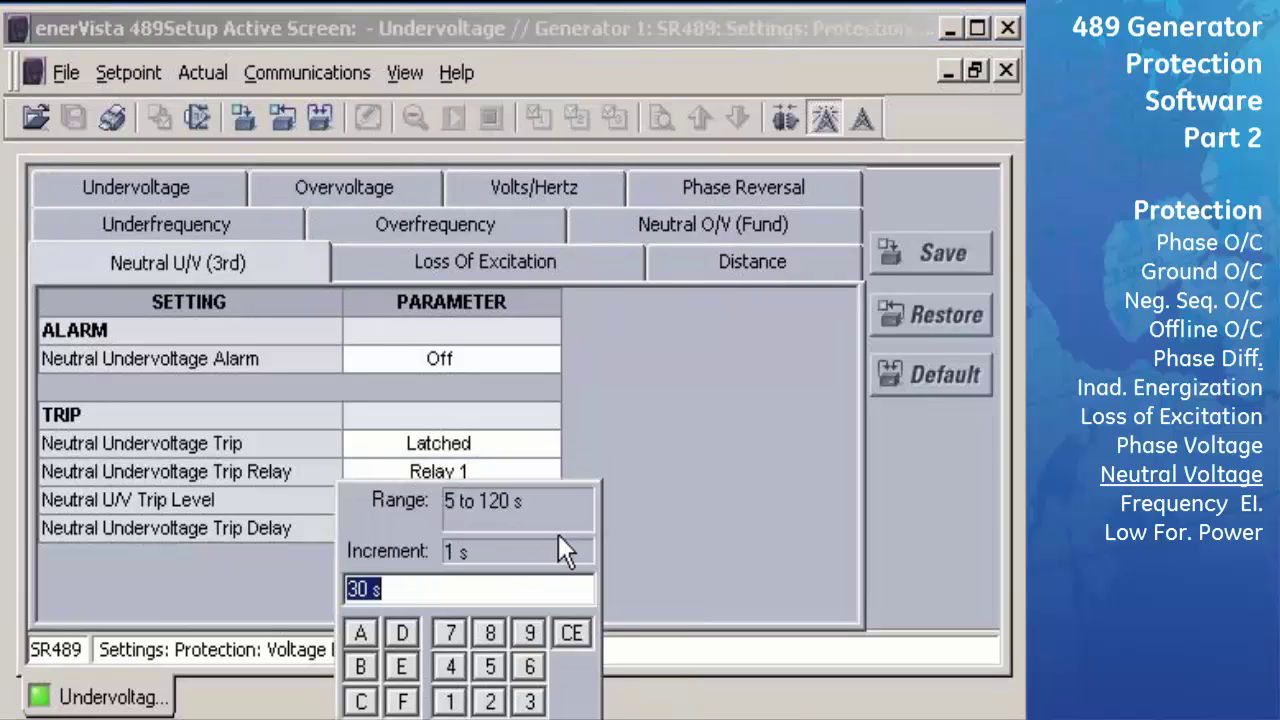
text(5)
key(Return)
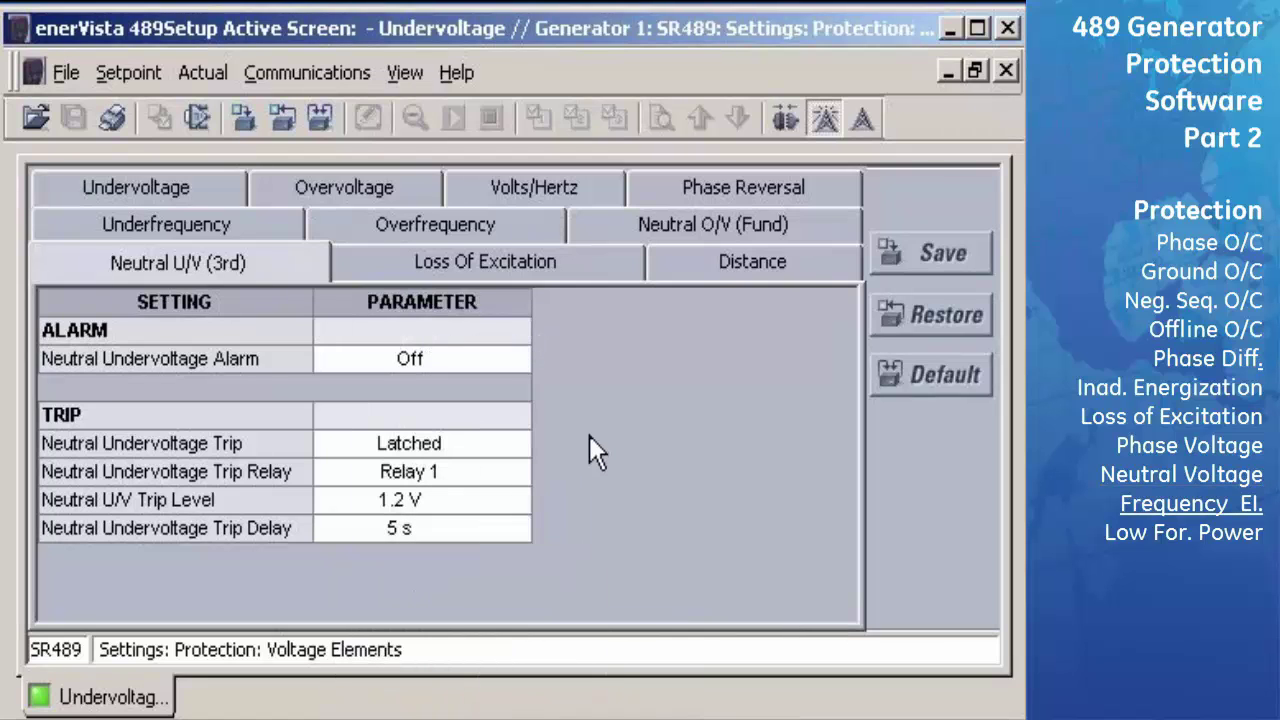
- In the Volts/Hertz settings, set the trip to Latched and assign its trip relay to Relay 1
click(604, 186)
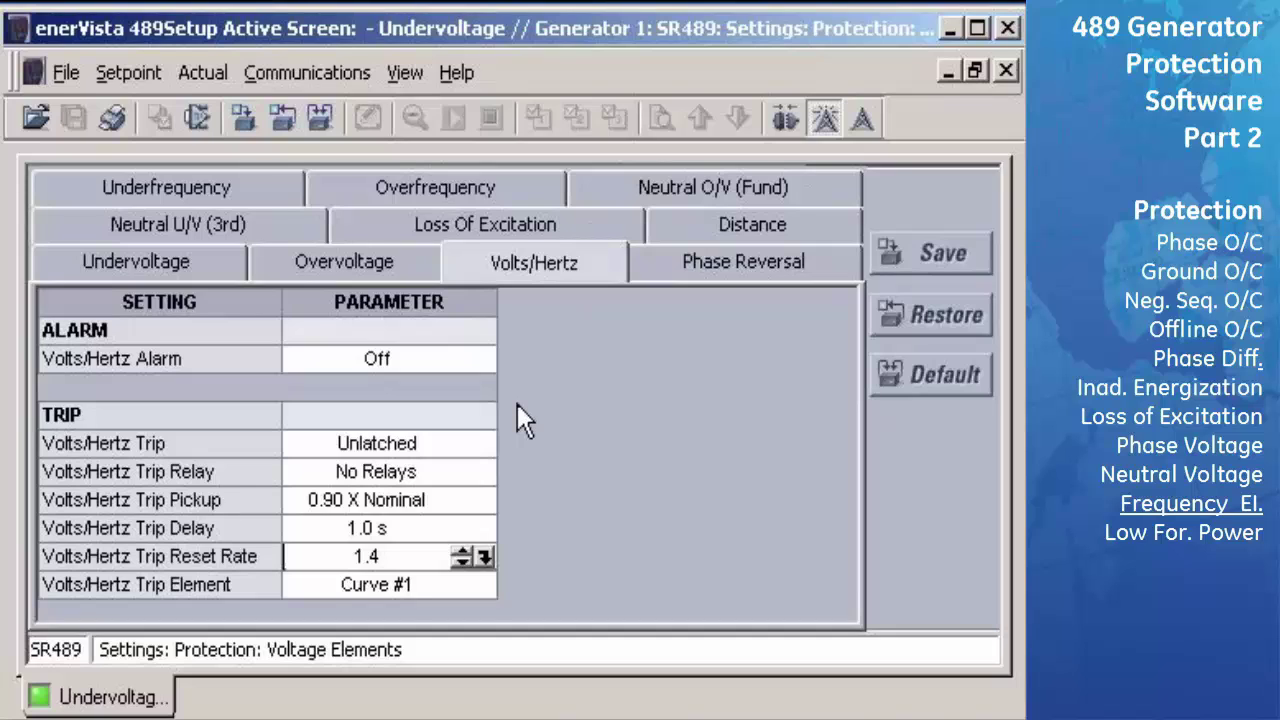
click(470, 443)
click(474, 490)
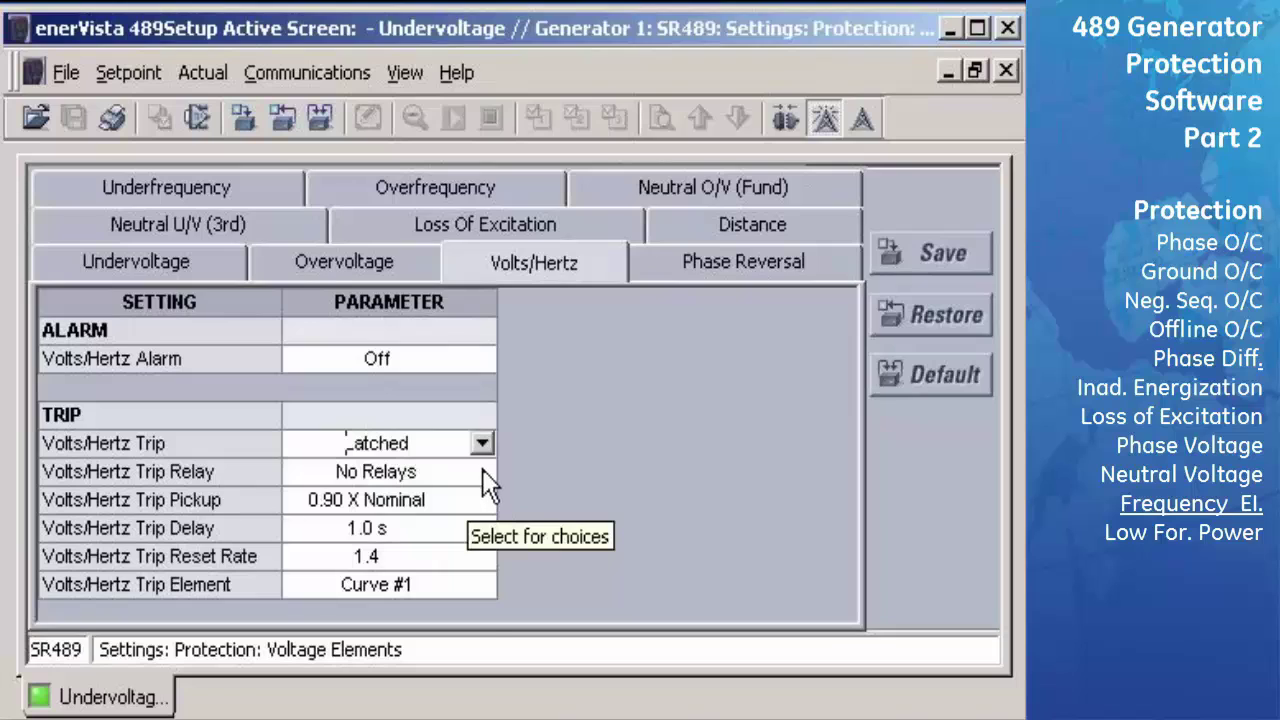
click(482, 471)
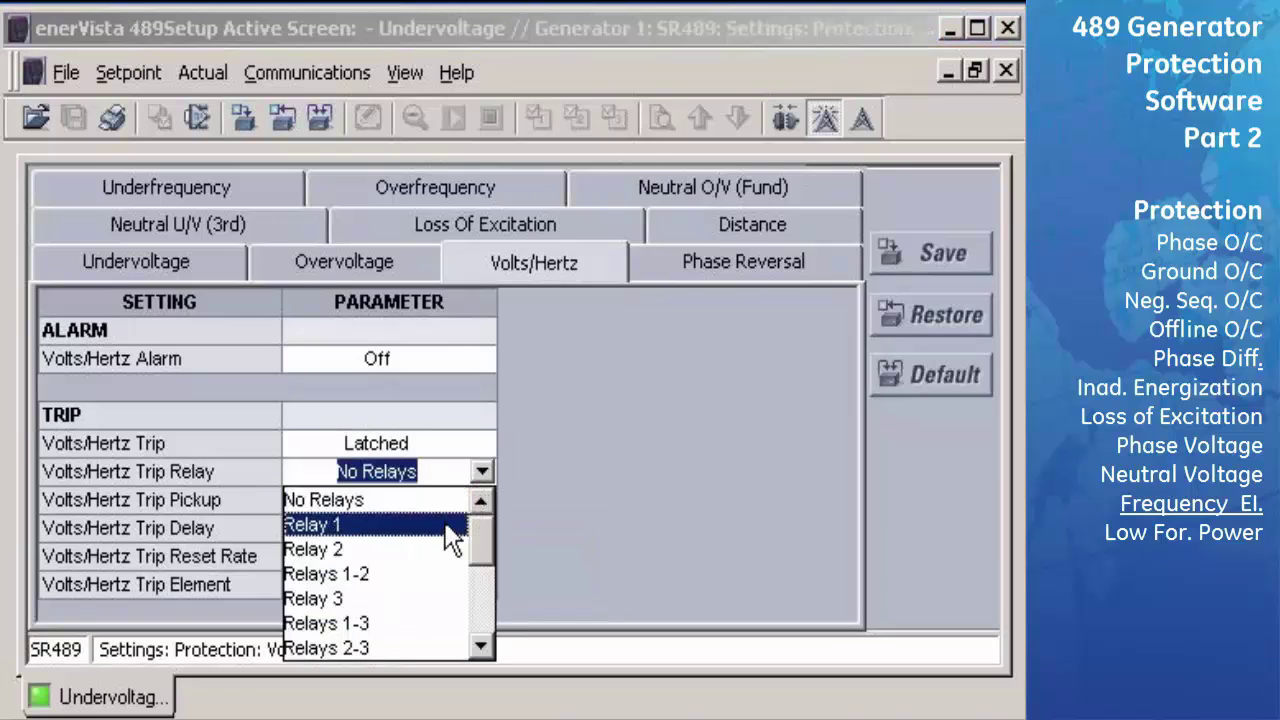
click(452, 538)
- Set the Volts/Hertz trip pickup to 1.18 x Nominal
click(483, 505)
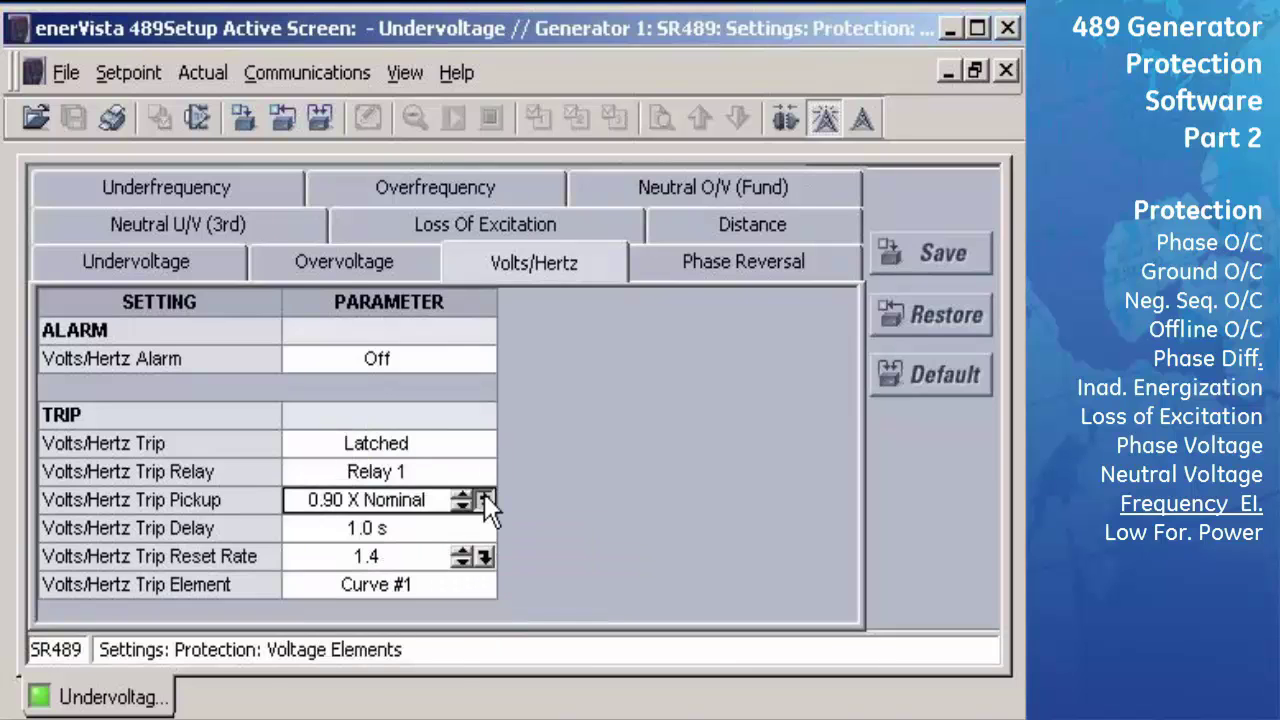
click(485, 499)
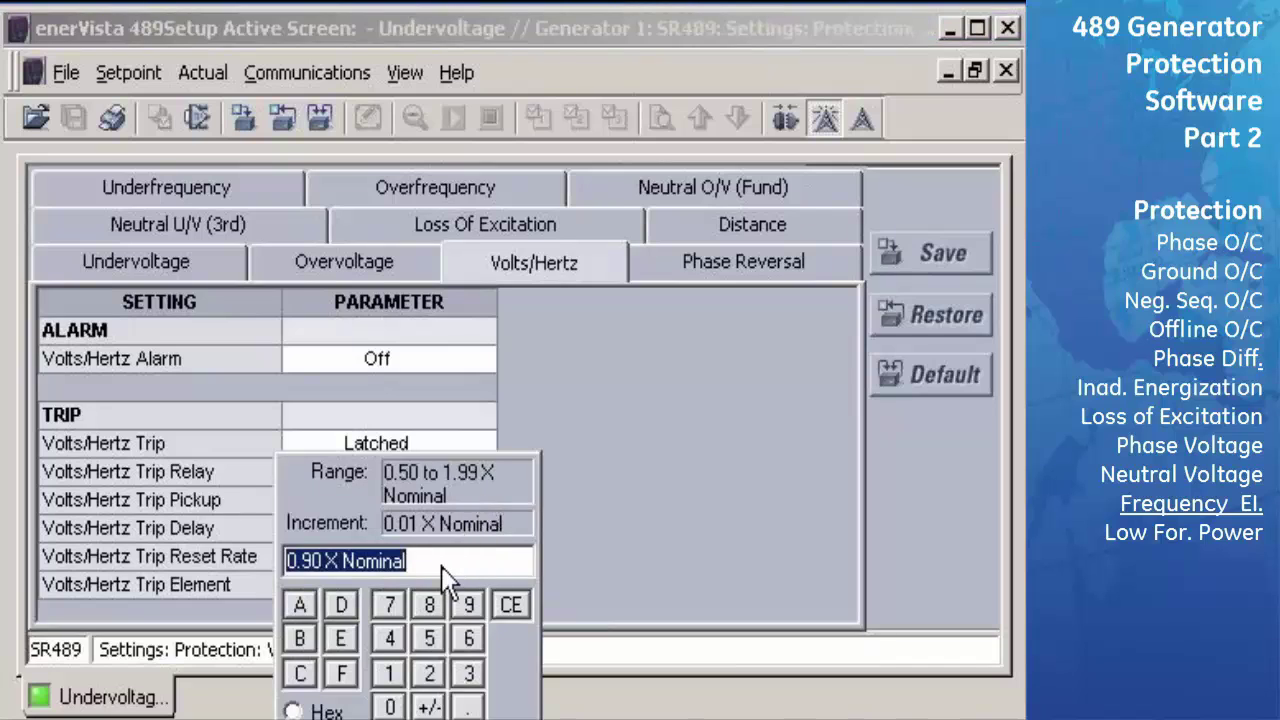
click(390, 673)
click(467, 707)
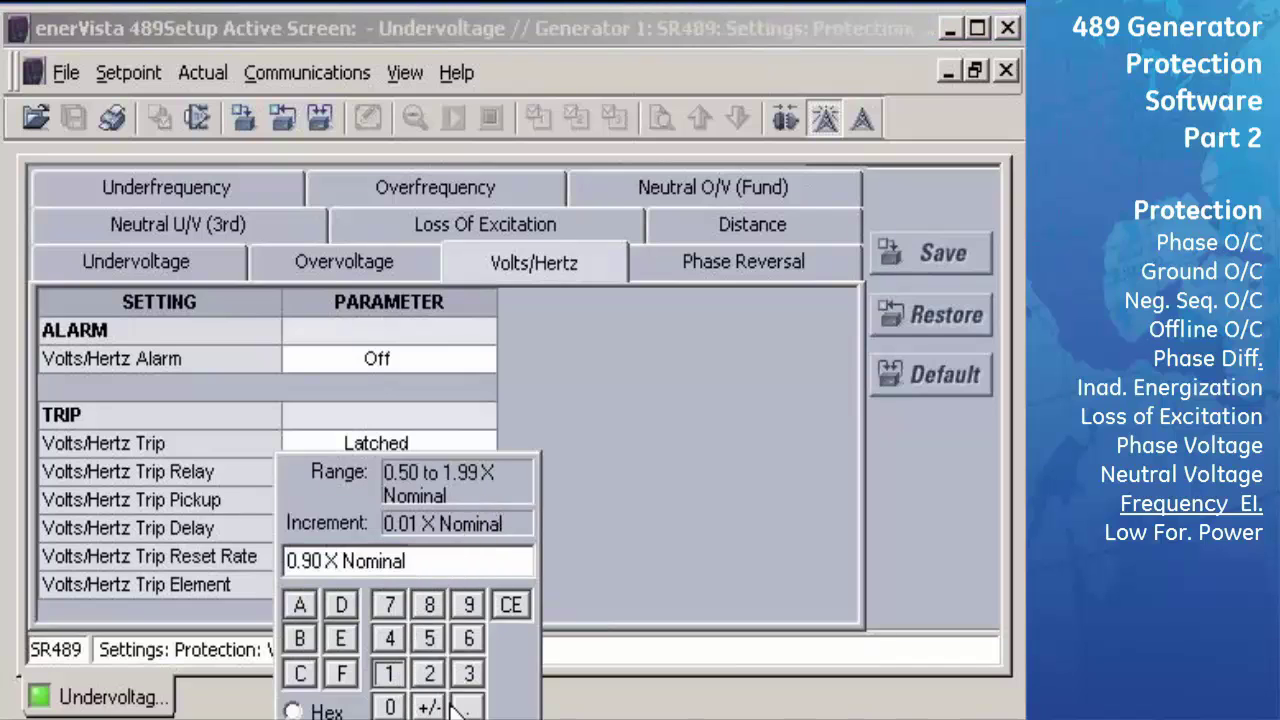
click(392, 674)
click(429, 605)
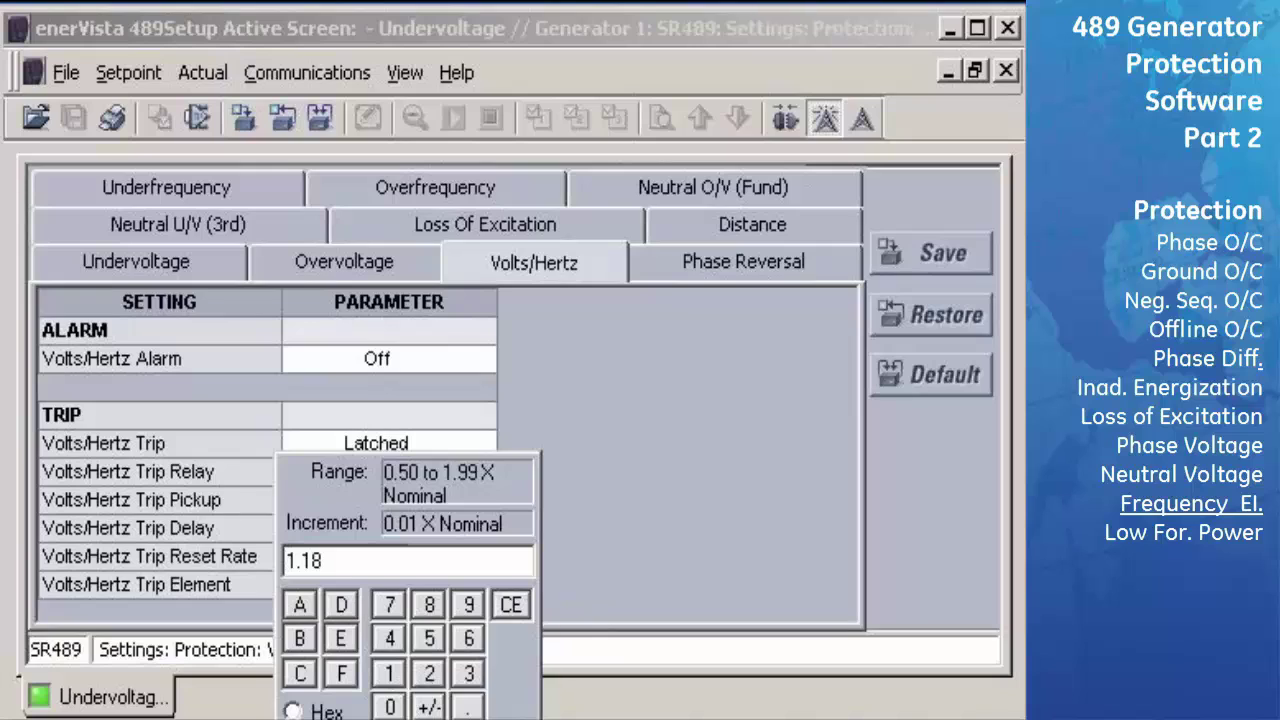
key(Return)
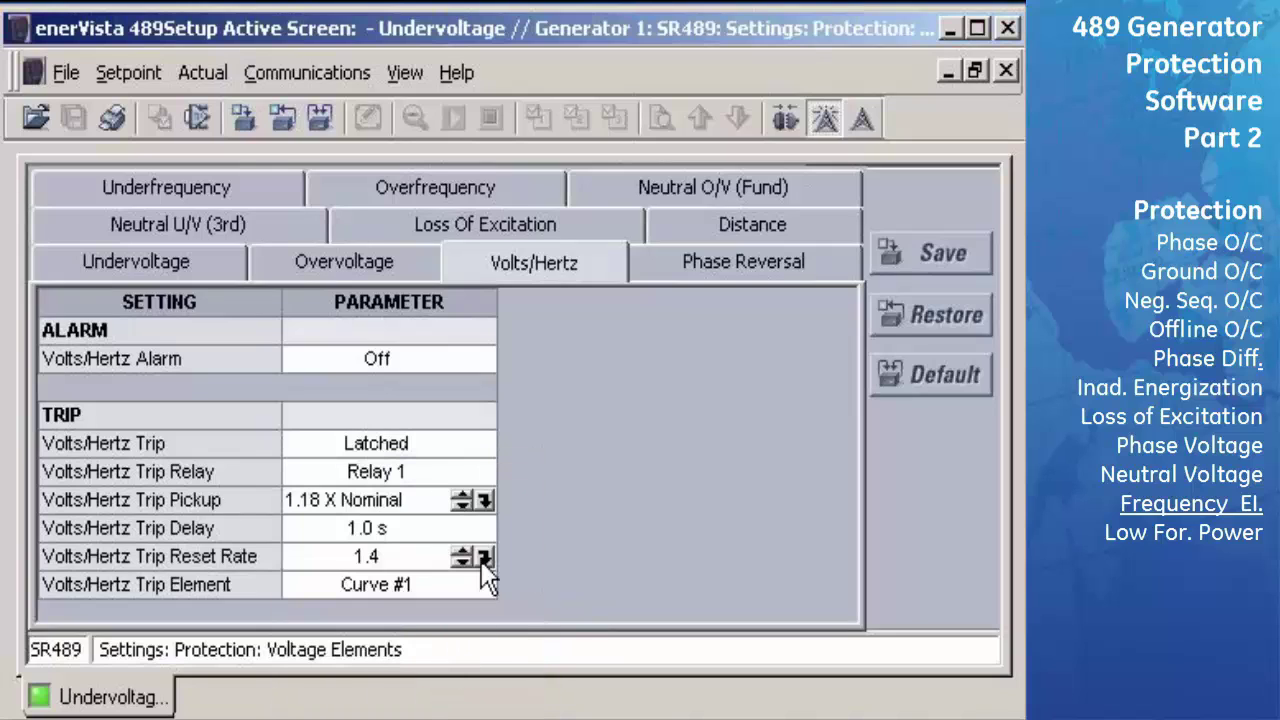
- Set the Volts/Hertz trip delay to 5.0 s and the trip element to Definite Time
click(489, 532)
click(429, 667)
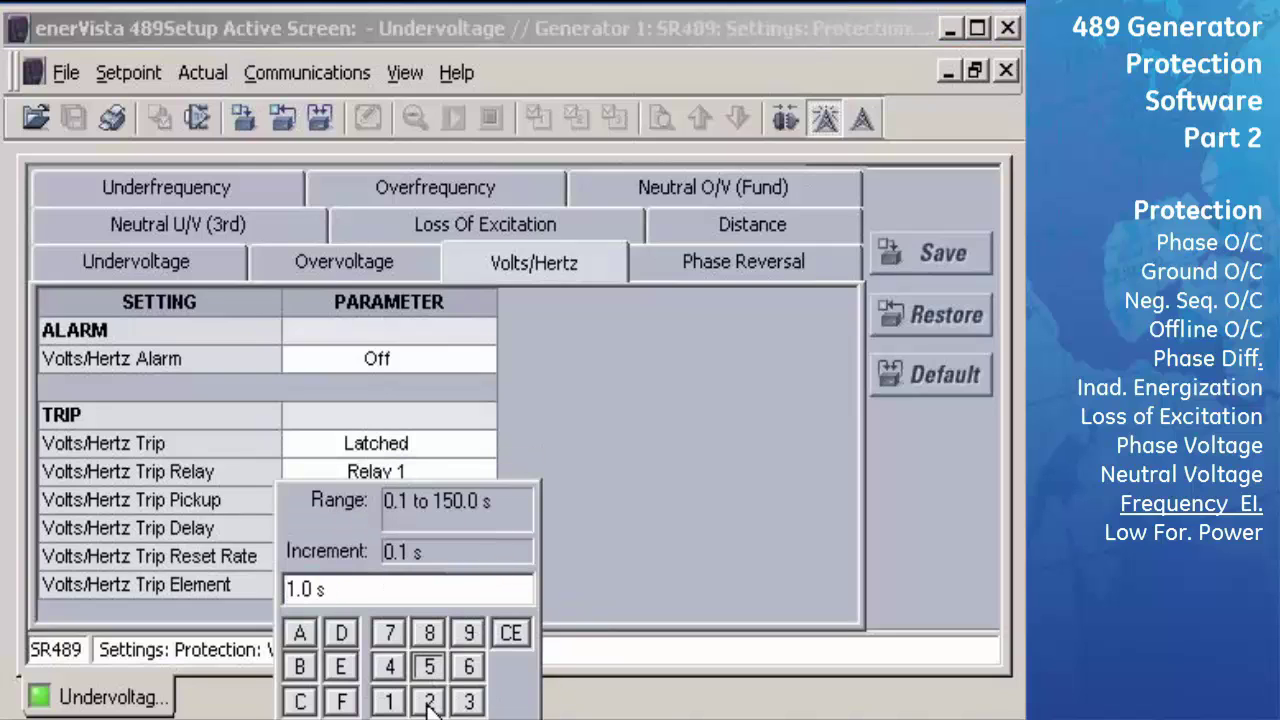
key(Return)
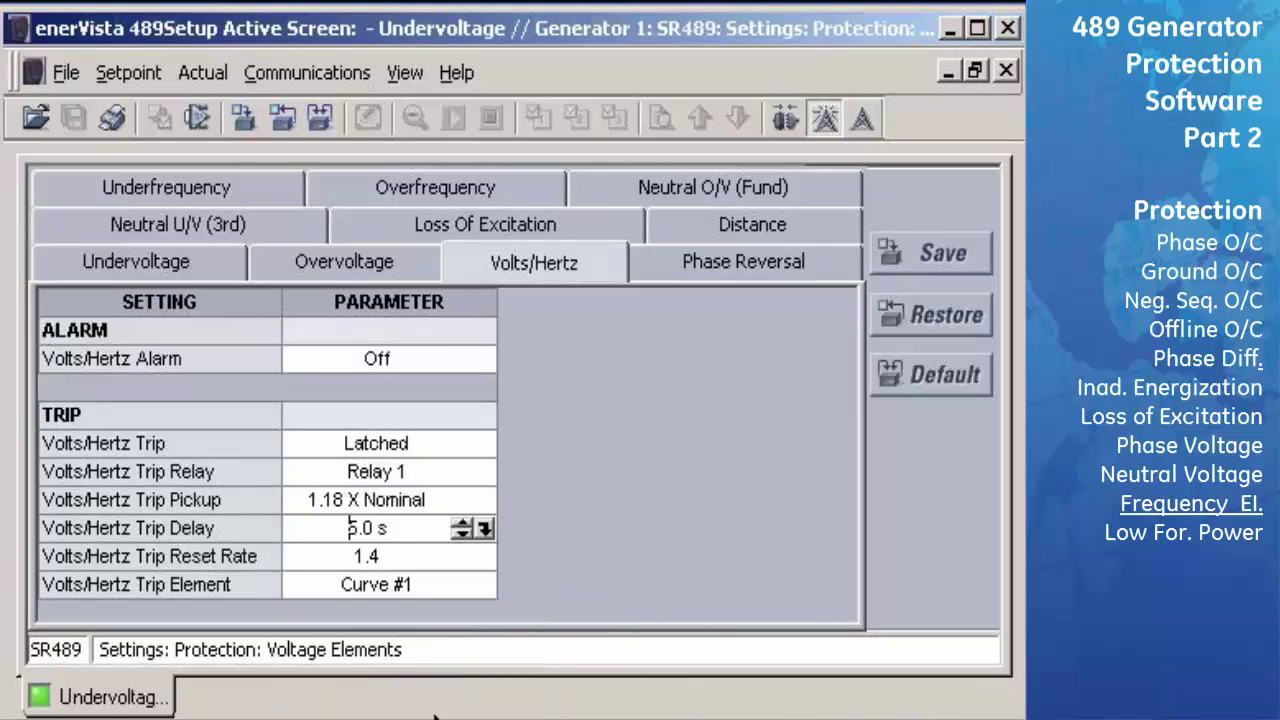
key(Down)
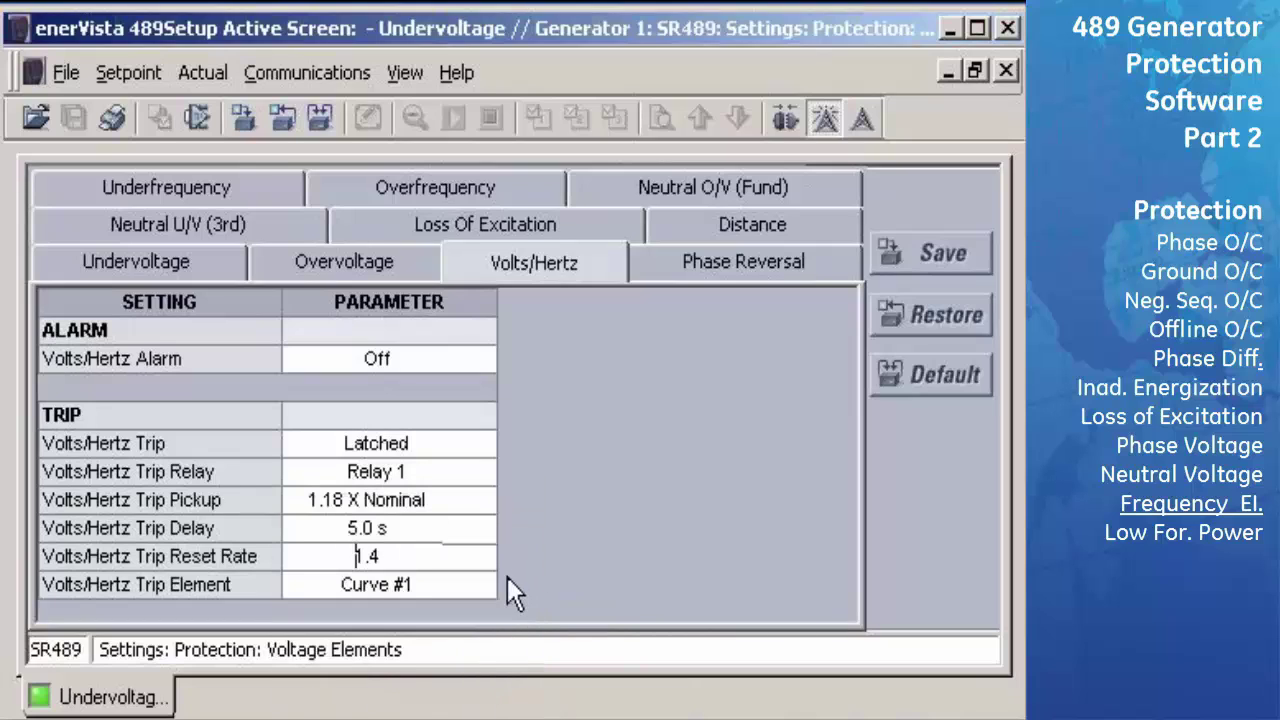
click(482, 589)
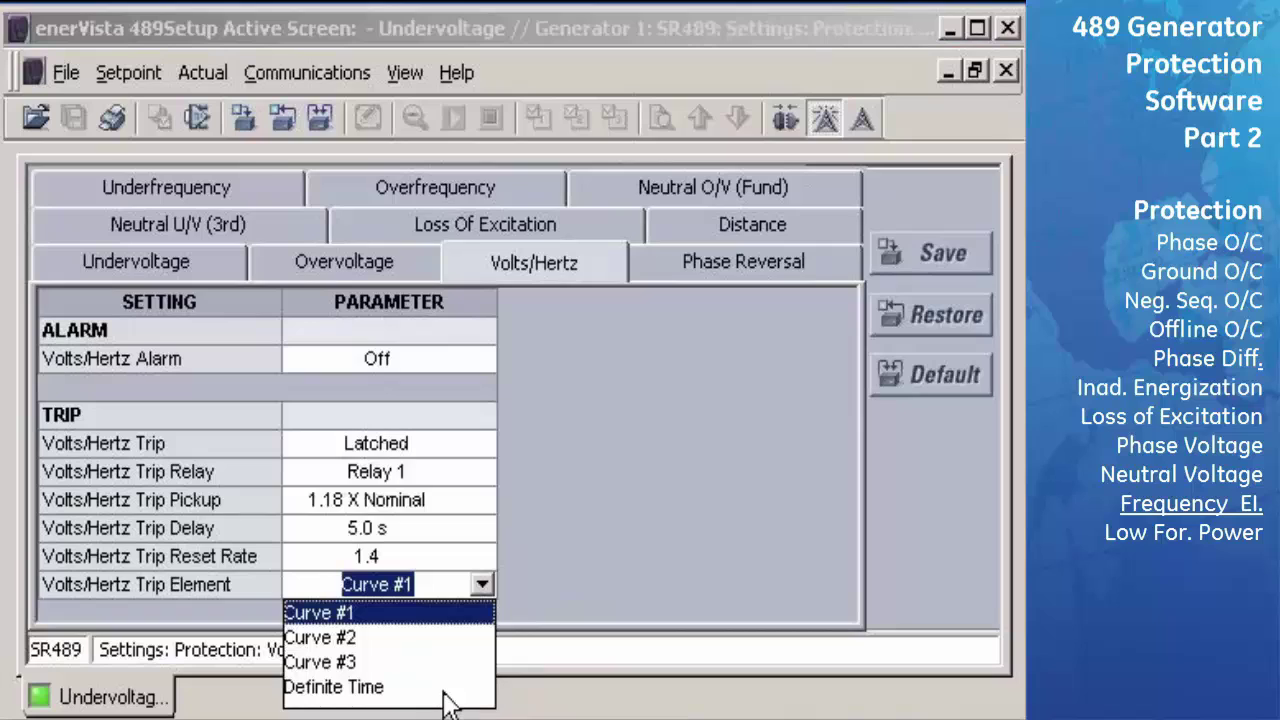
click(475, 680)
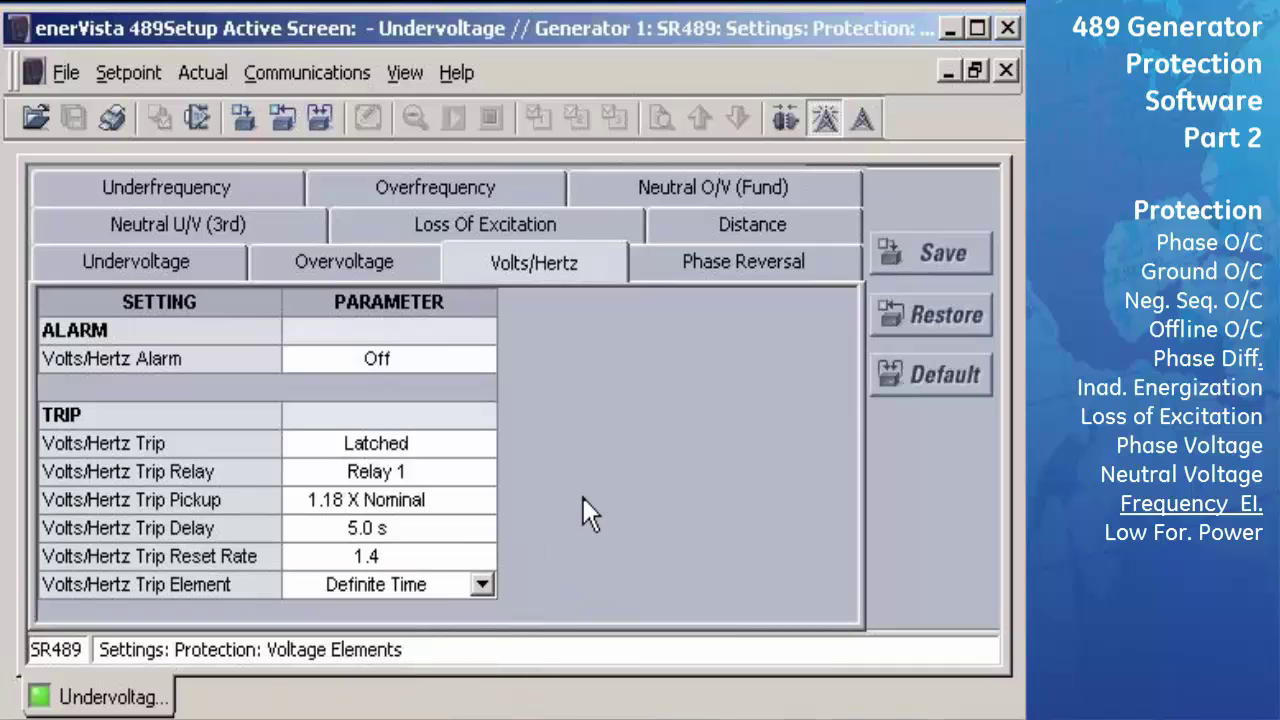
- In the underfrequency settings, set the trip to Latched and assign its trip relay to Relay 1
click(278, 188)
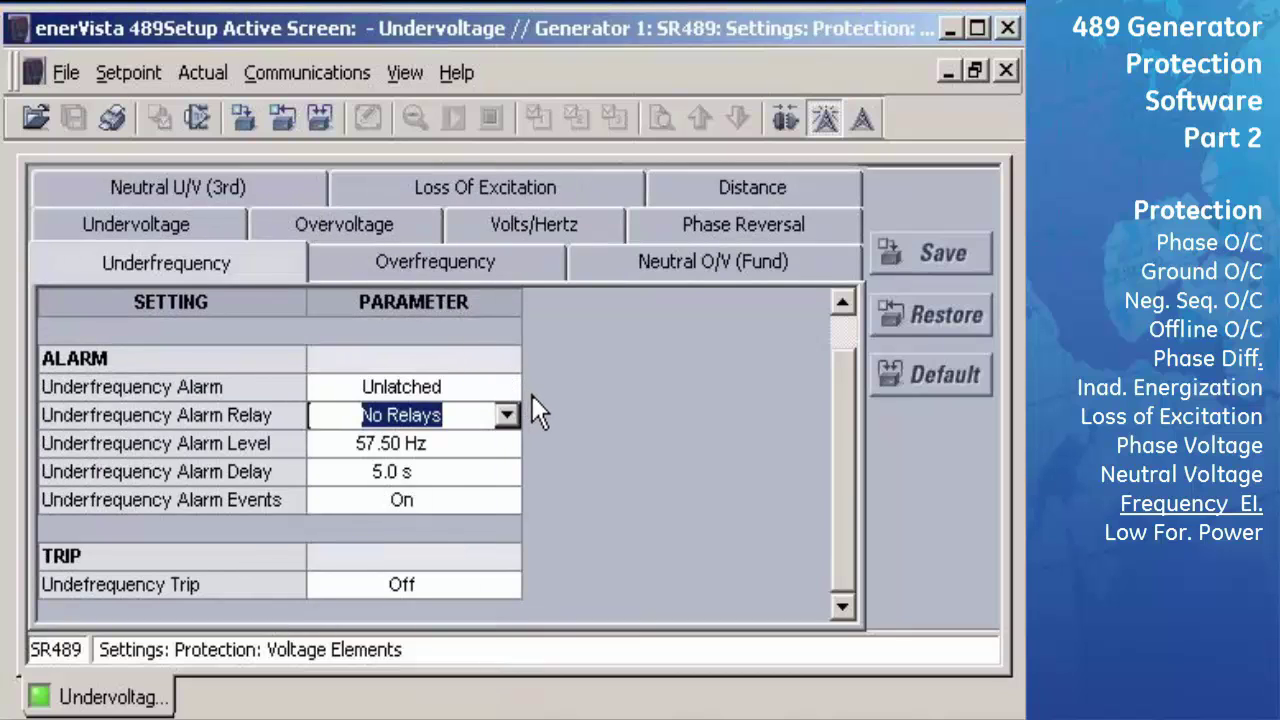
drag(839, 453, 824, 384)
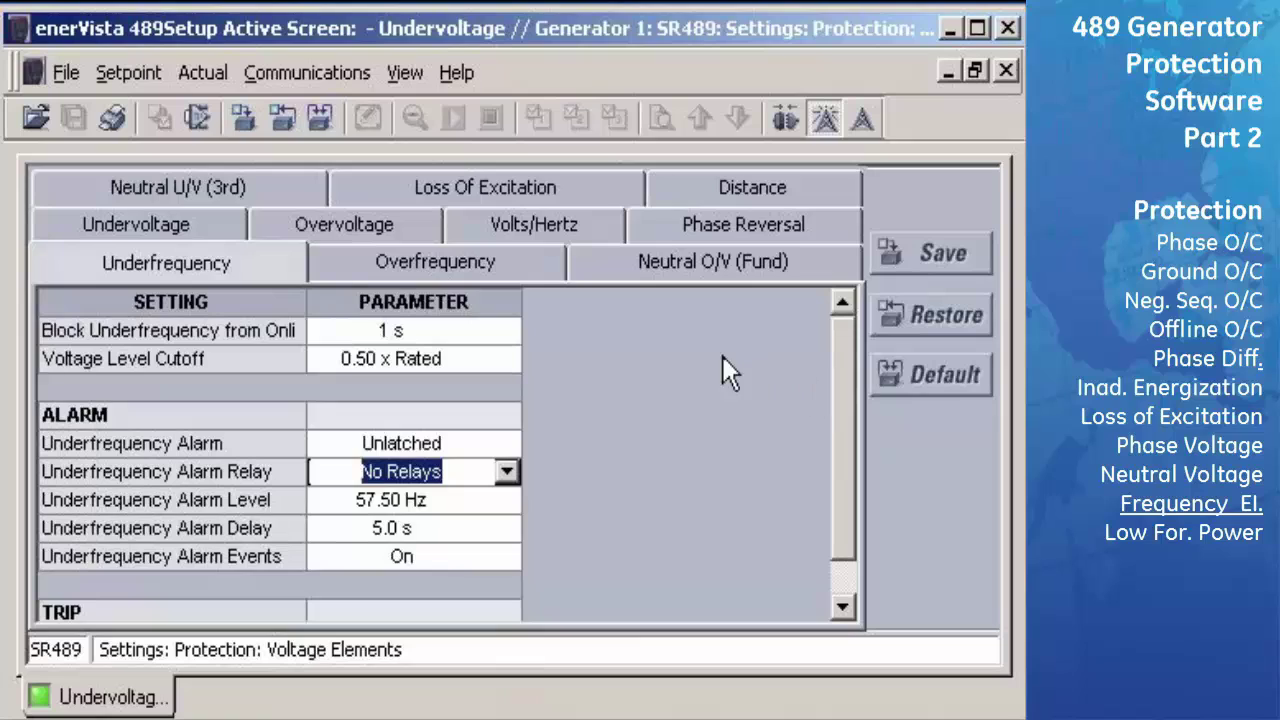
mouse_move(514, 328)
scroll(815, 480, down, 1)
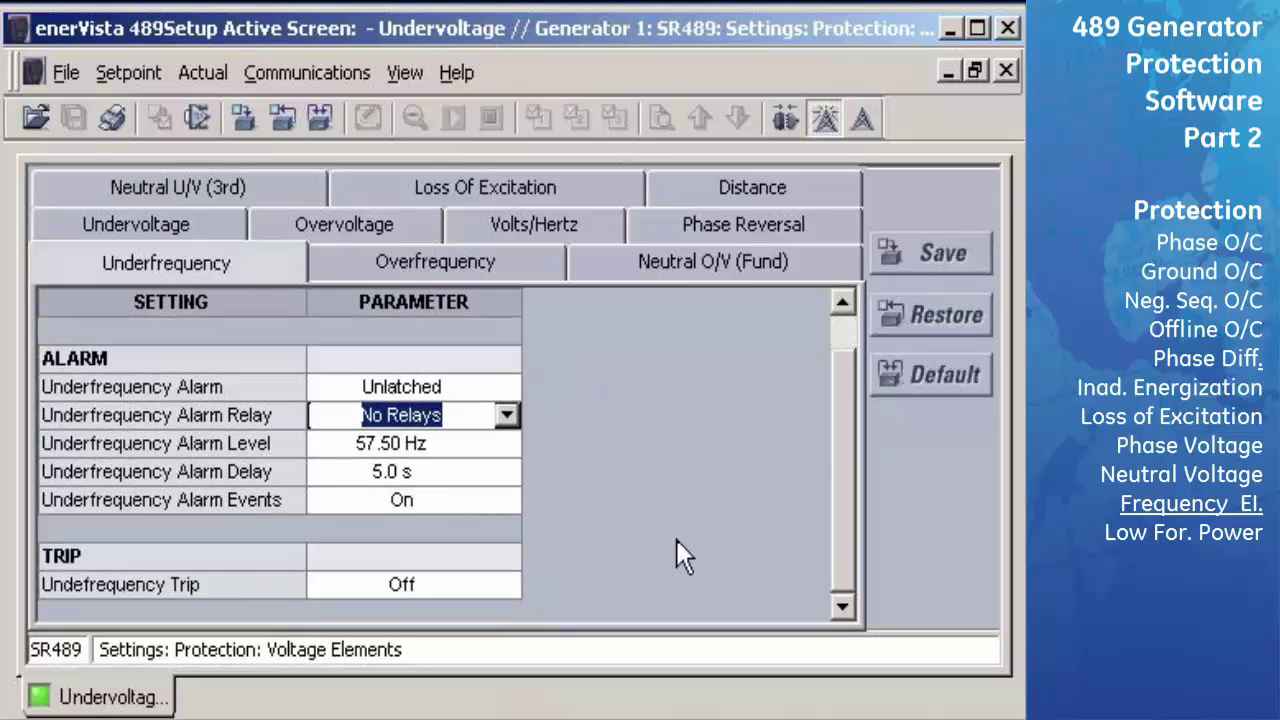
click(512, 590)
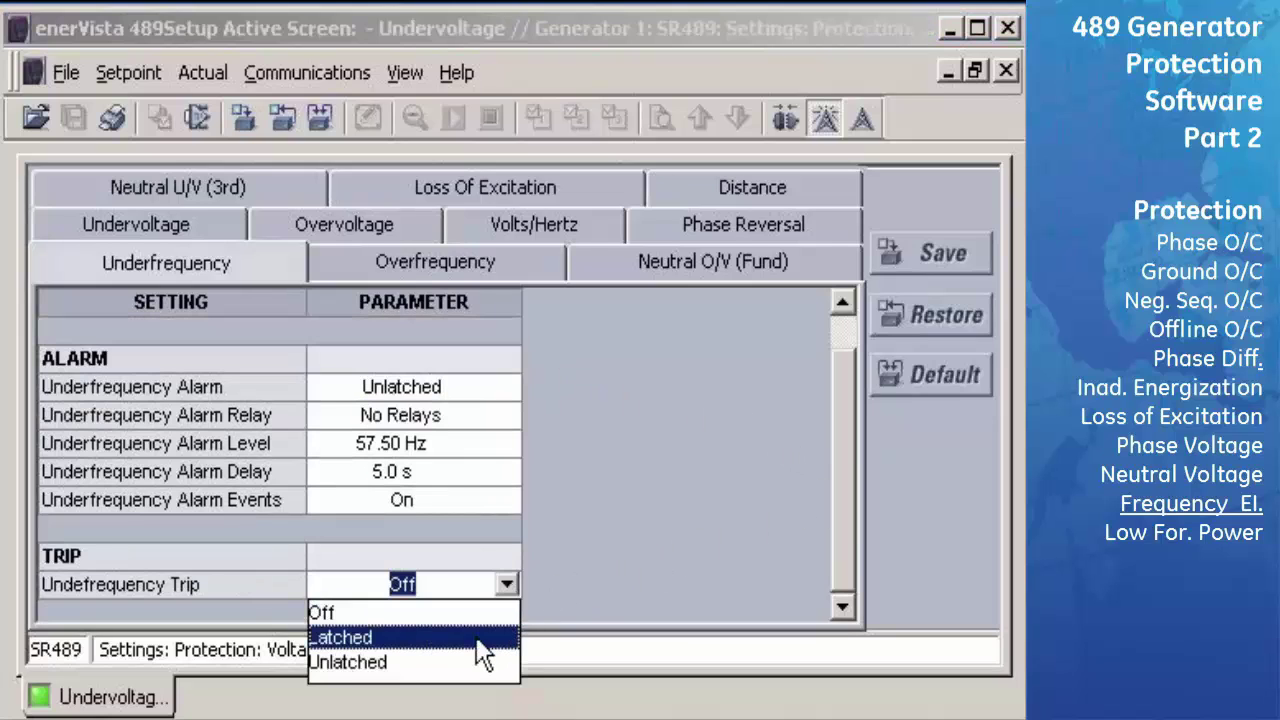
click(478, 641)
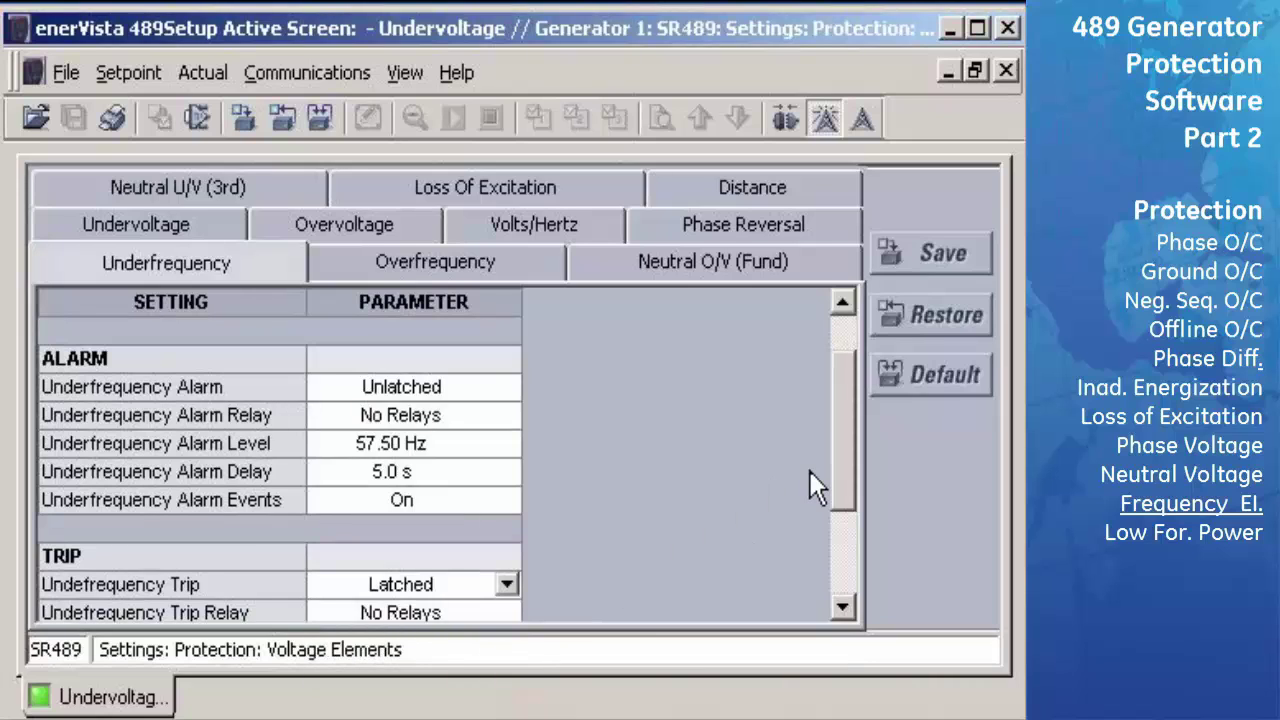
scroll(829, 497, down, 2)
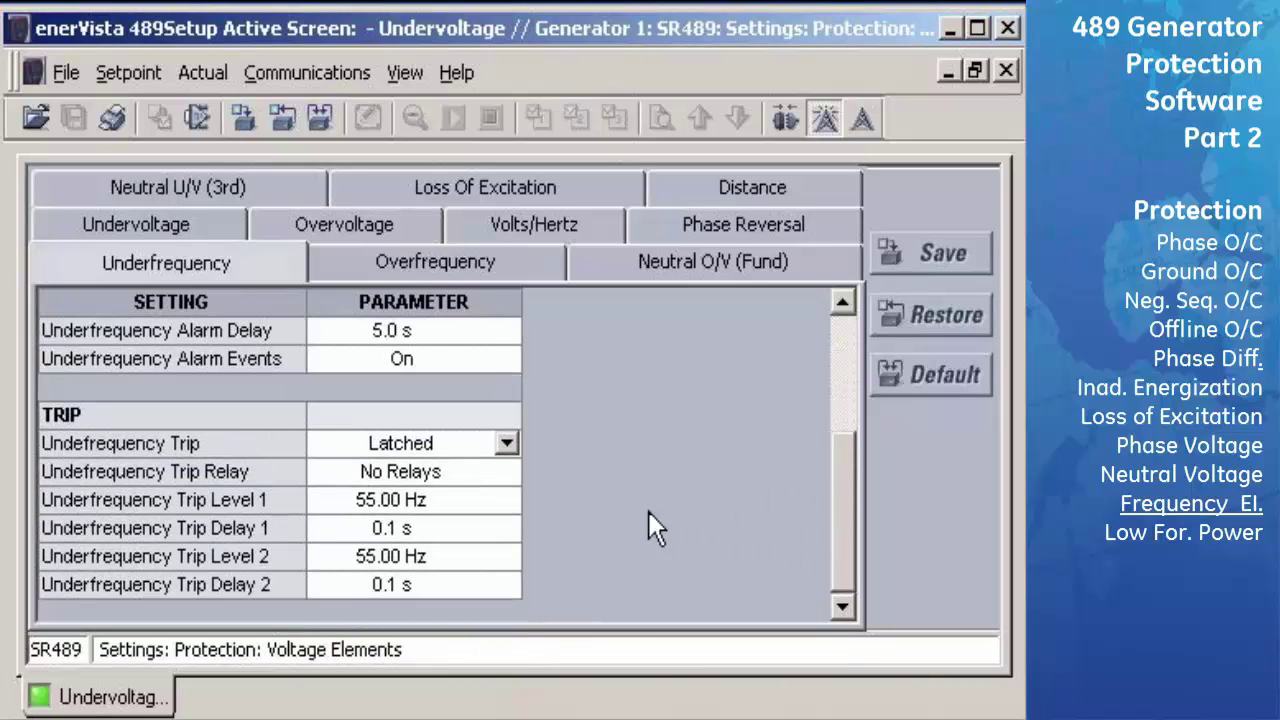
click(512, 474)
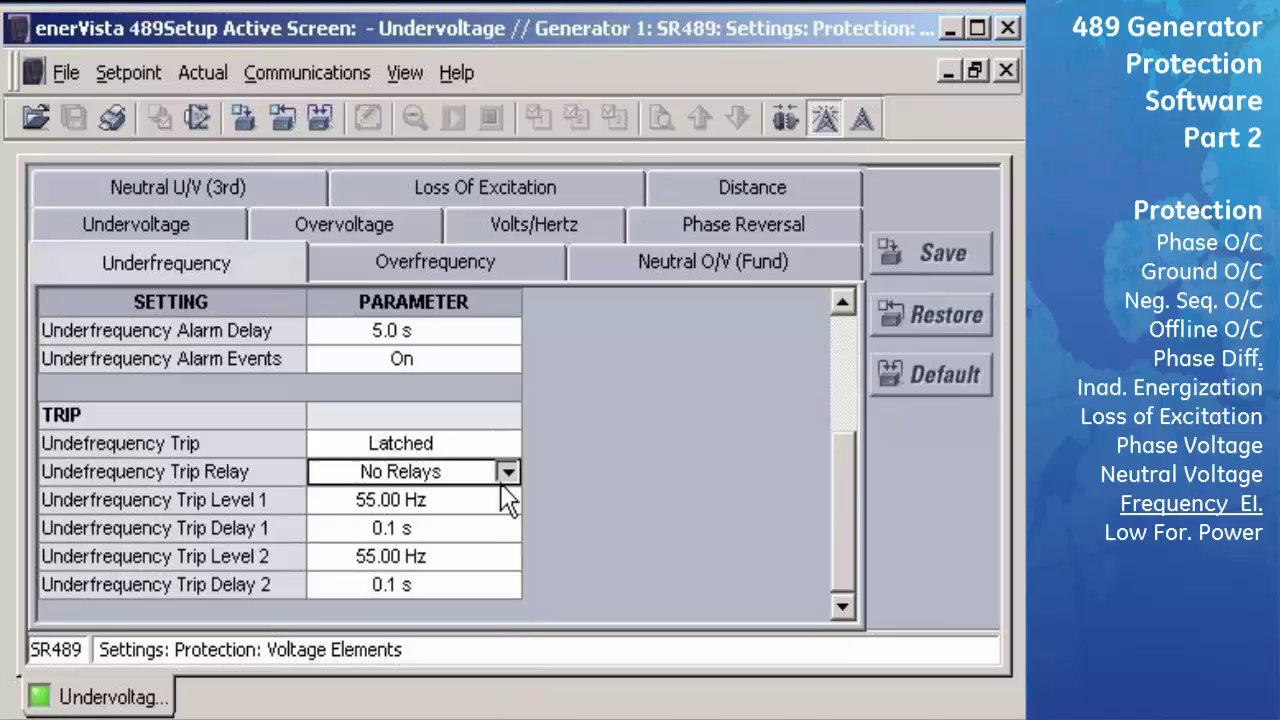
click(456, 522)
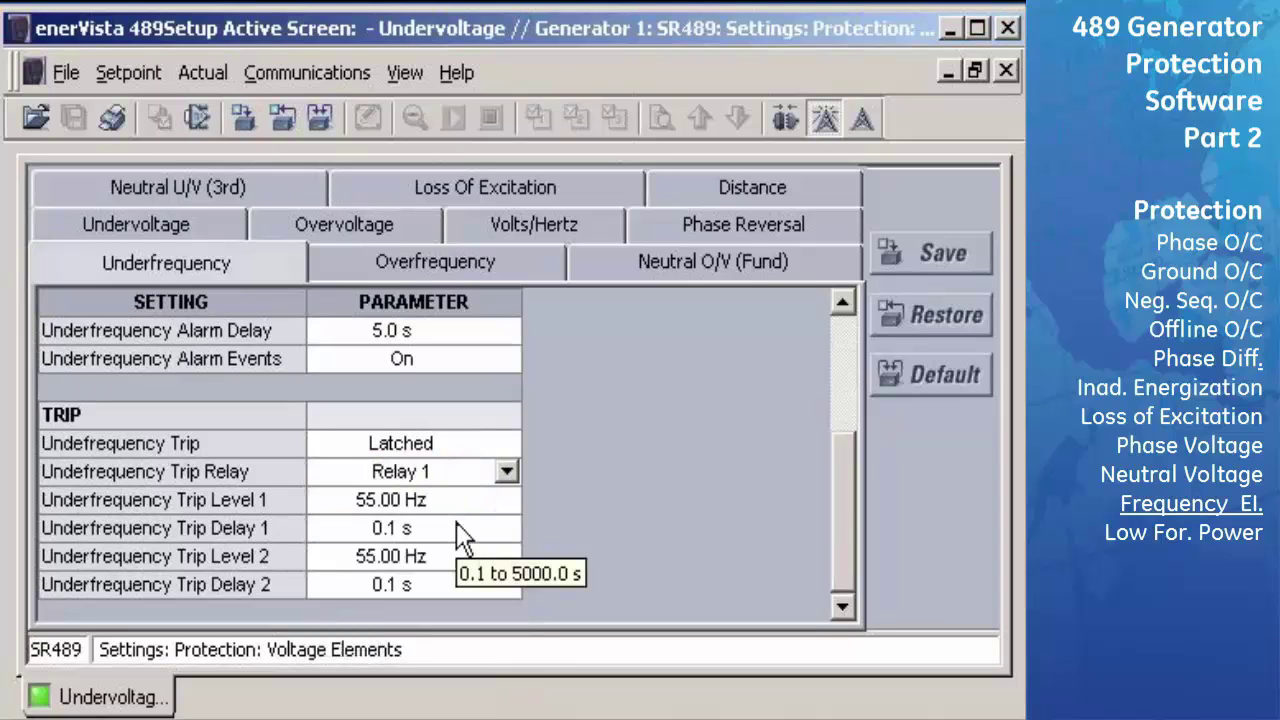
- Set the underfrequency trip level 1 to 59.50 Hz
click(517, 500)
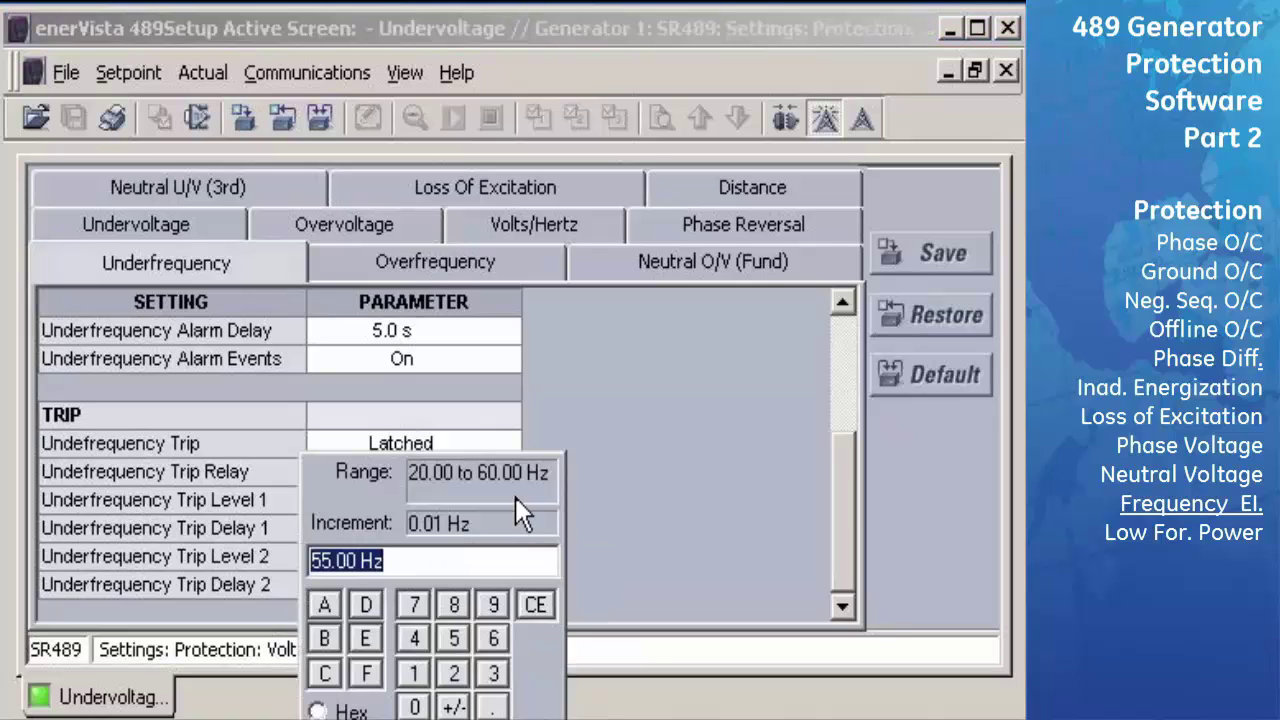
click(456, 638)
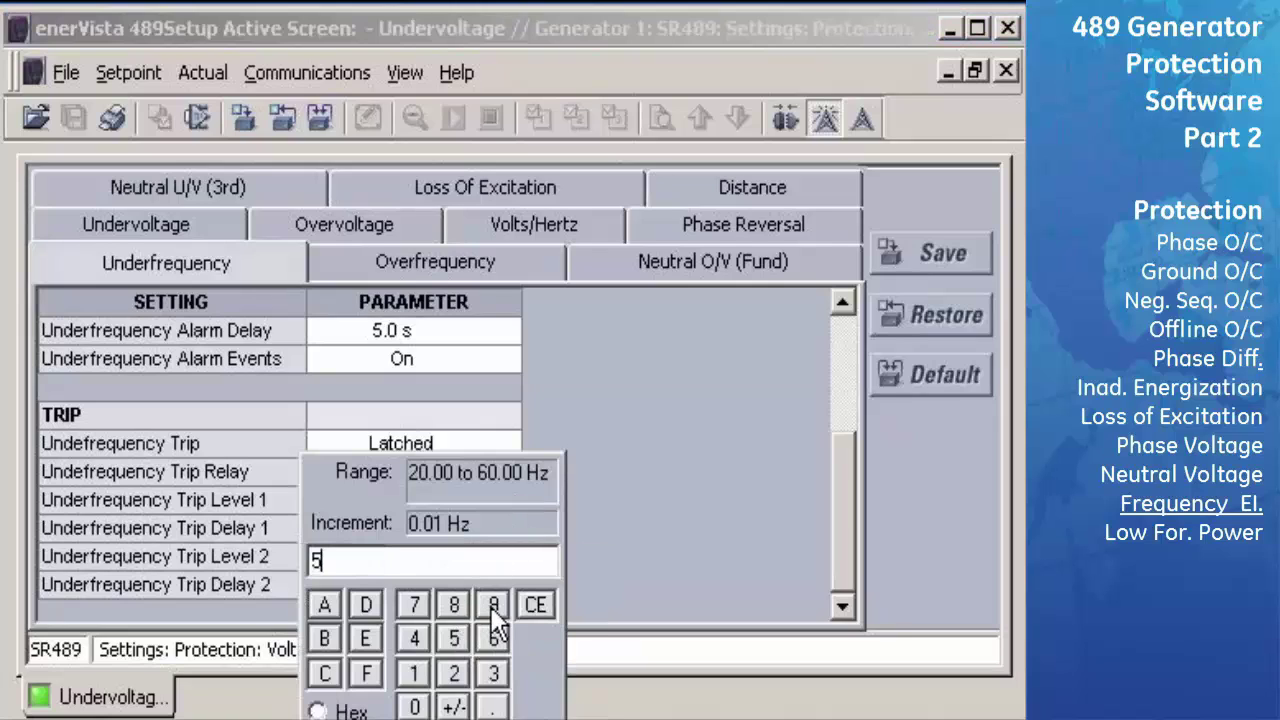
click(493, 605)
click(493, 706)
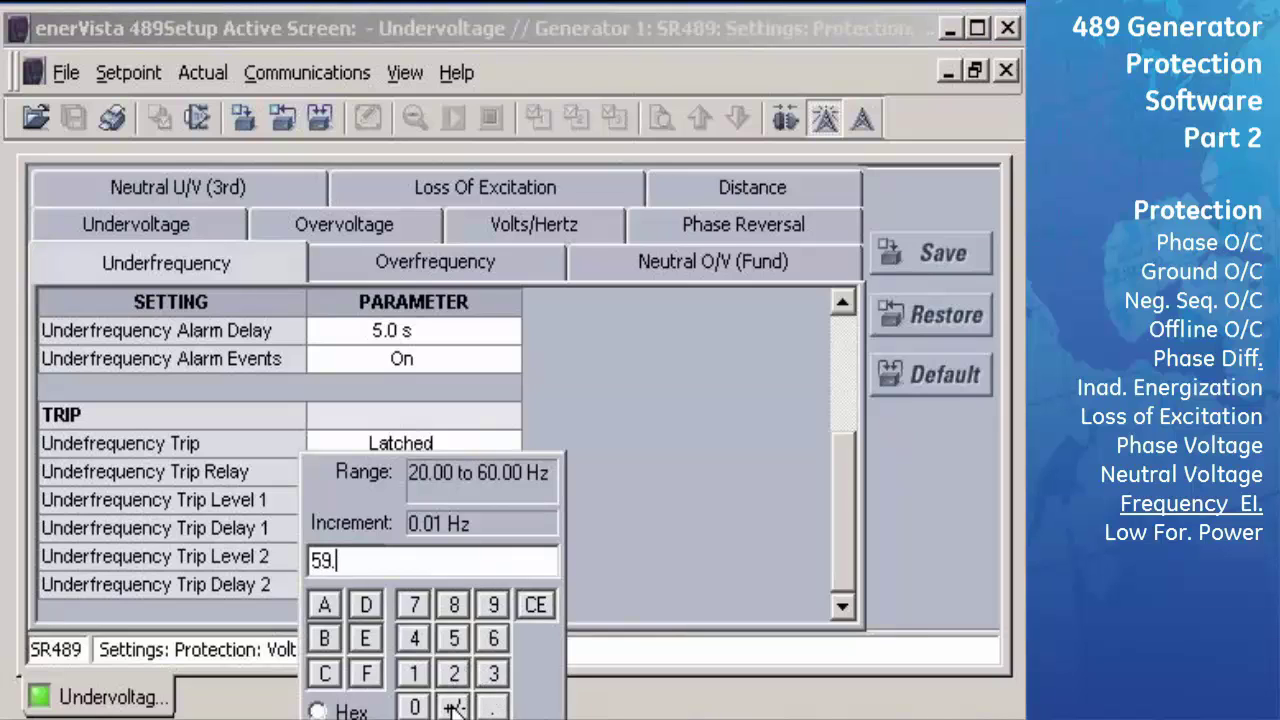
text(5)
key(Return)
- Set the underfrequency trip delay 1 to 60.0 s
click(510, 530)
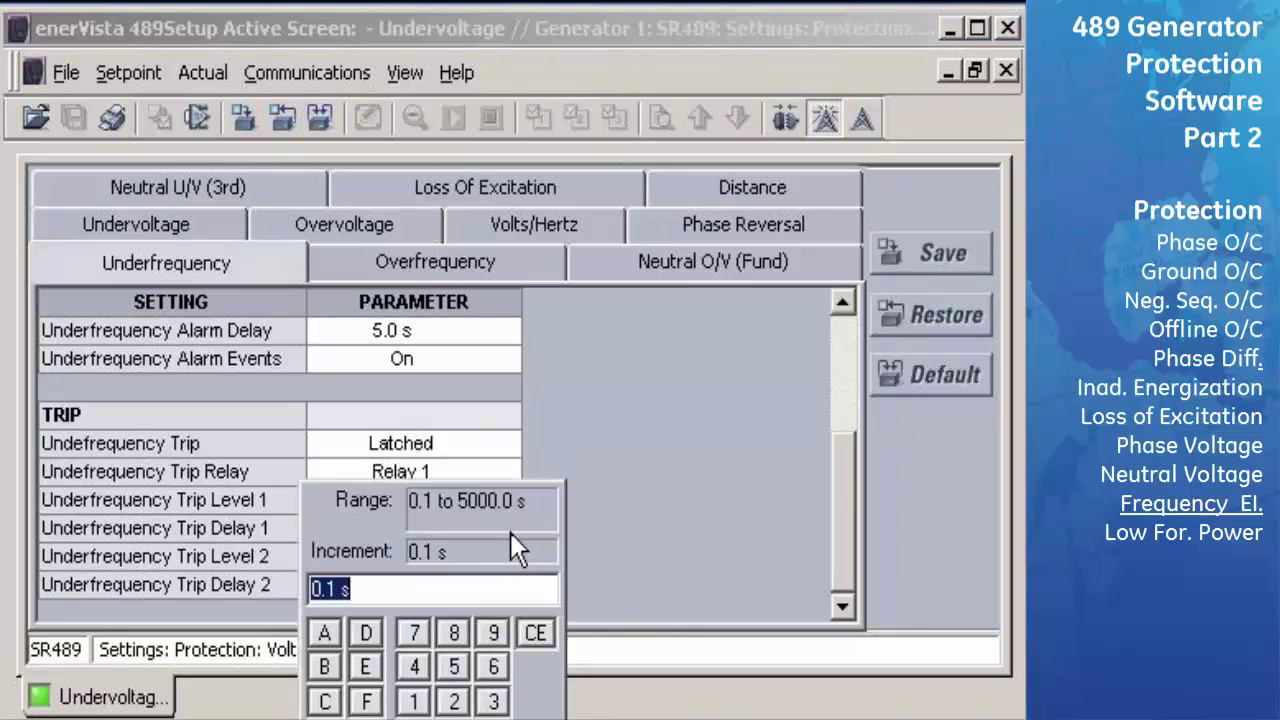
click(493, 666)
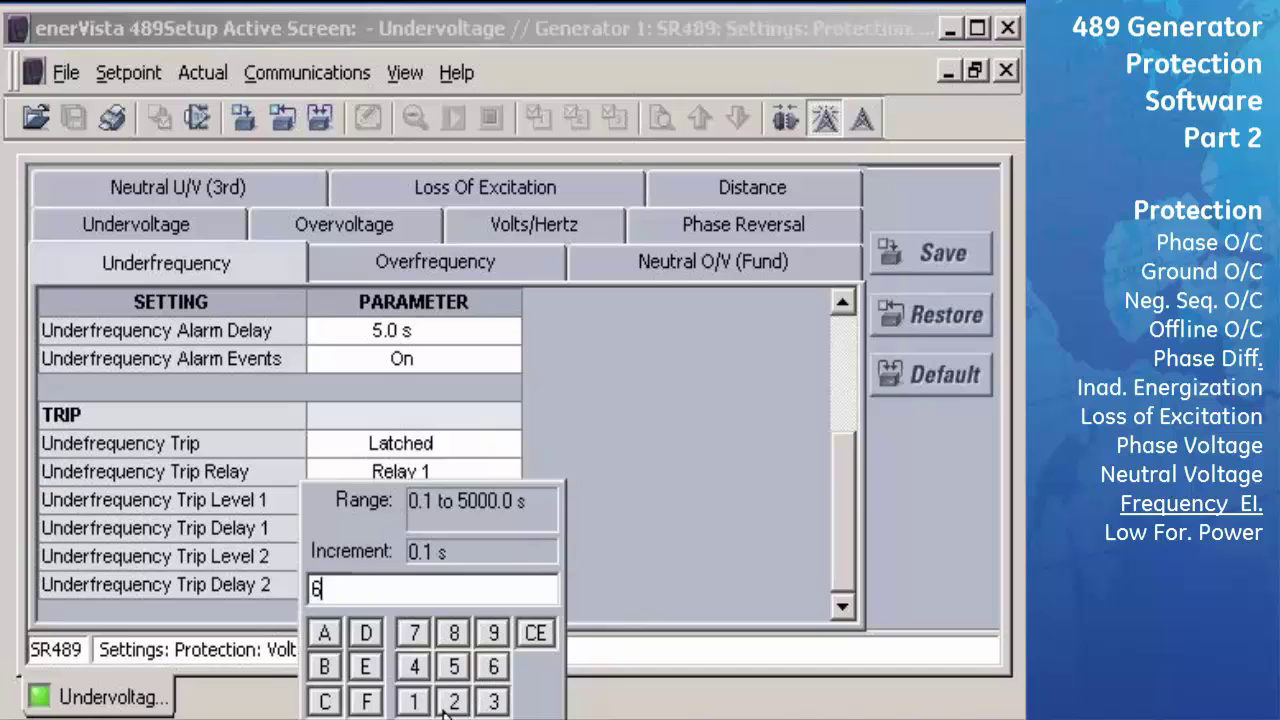
click(452, 718)
click(472, 712)
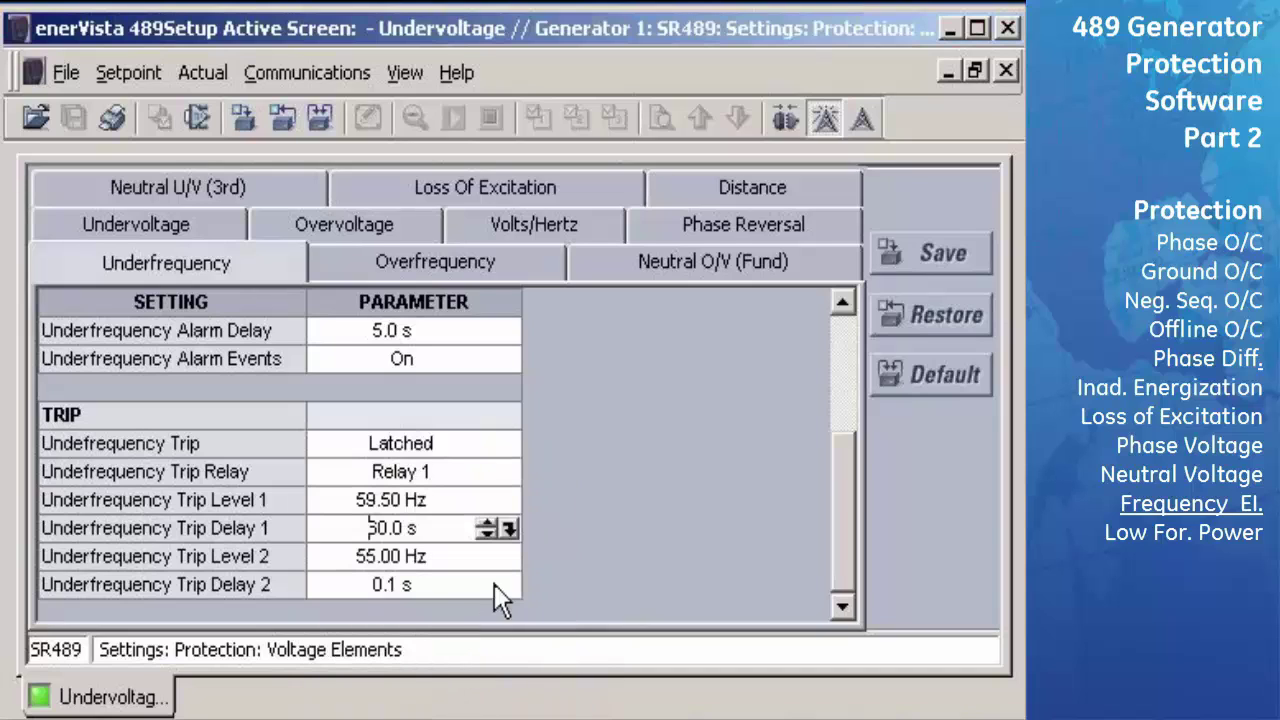
- Set the underfrequency trip level 2 to 59.00 Hz
click(502, 556)
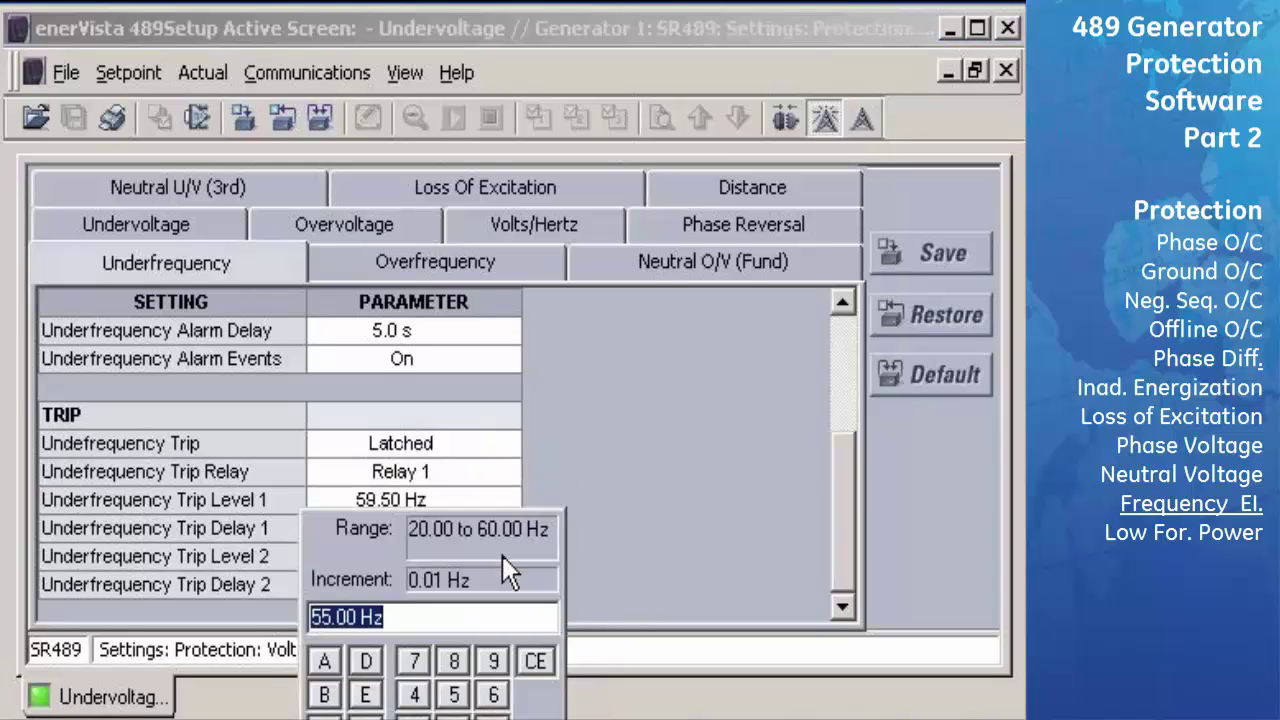
text(59)
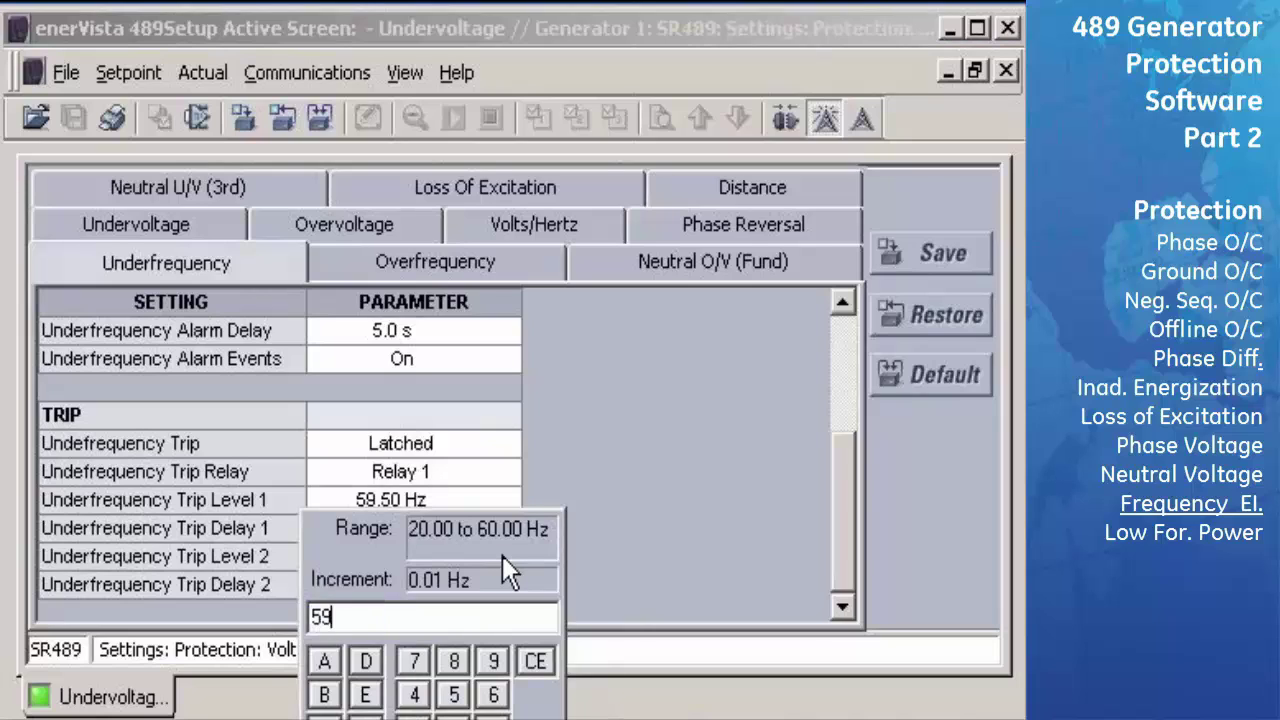
text(.0)
key(Return)
- Set the underfrequency trip delay 2 to 30.0 s and save the settings
click(513, 583)
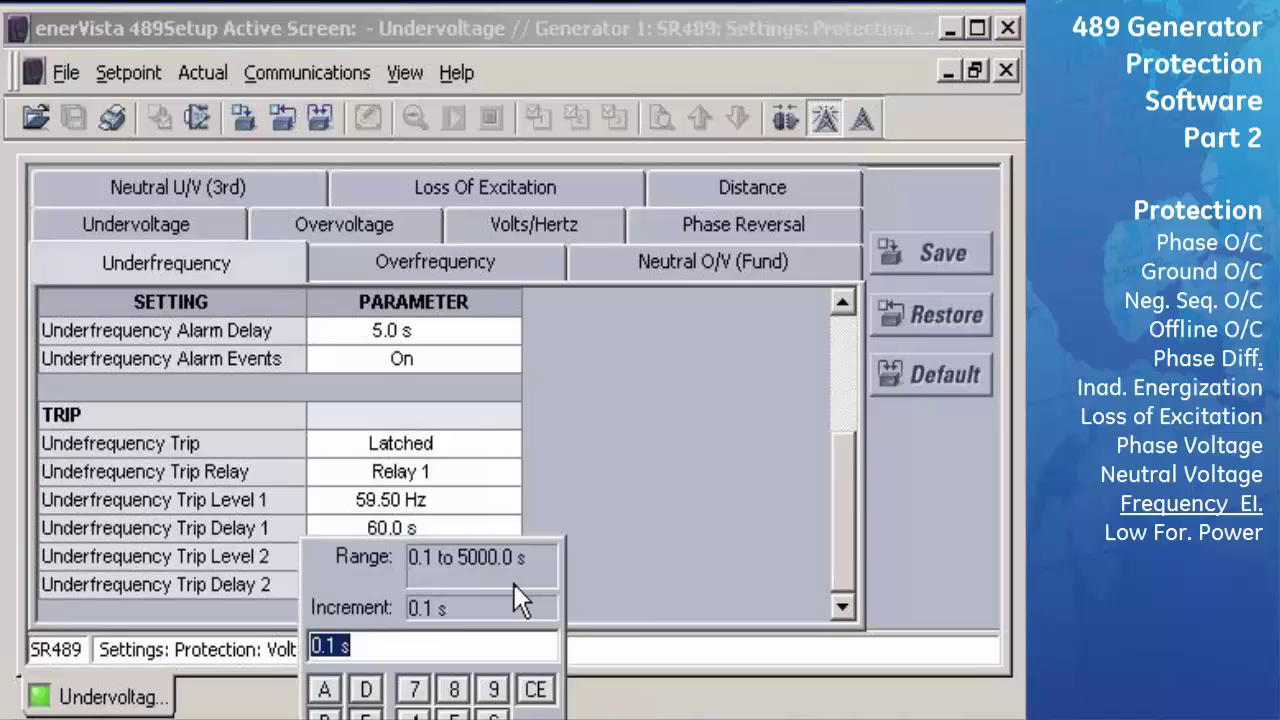
text(30)
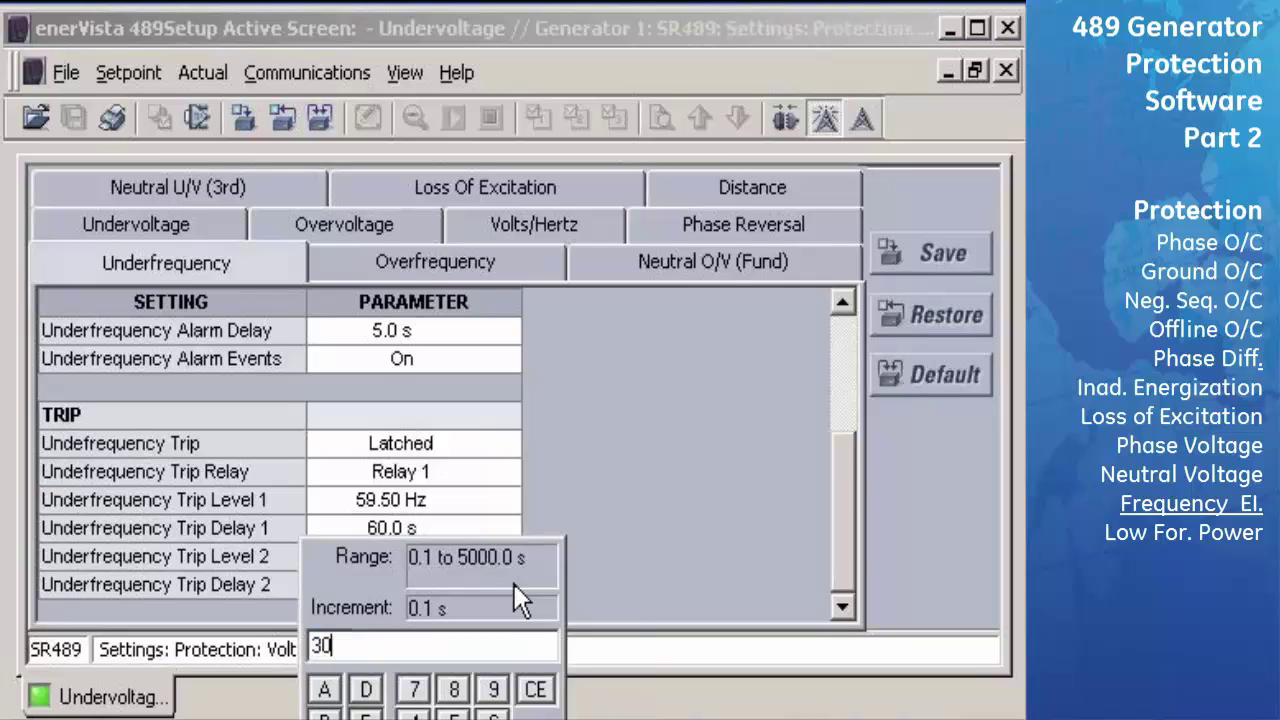
key(Return)
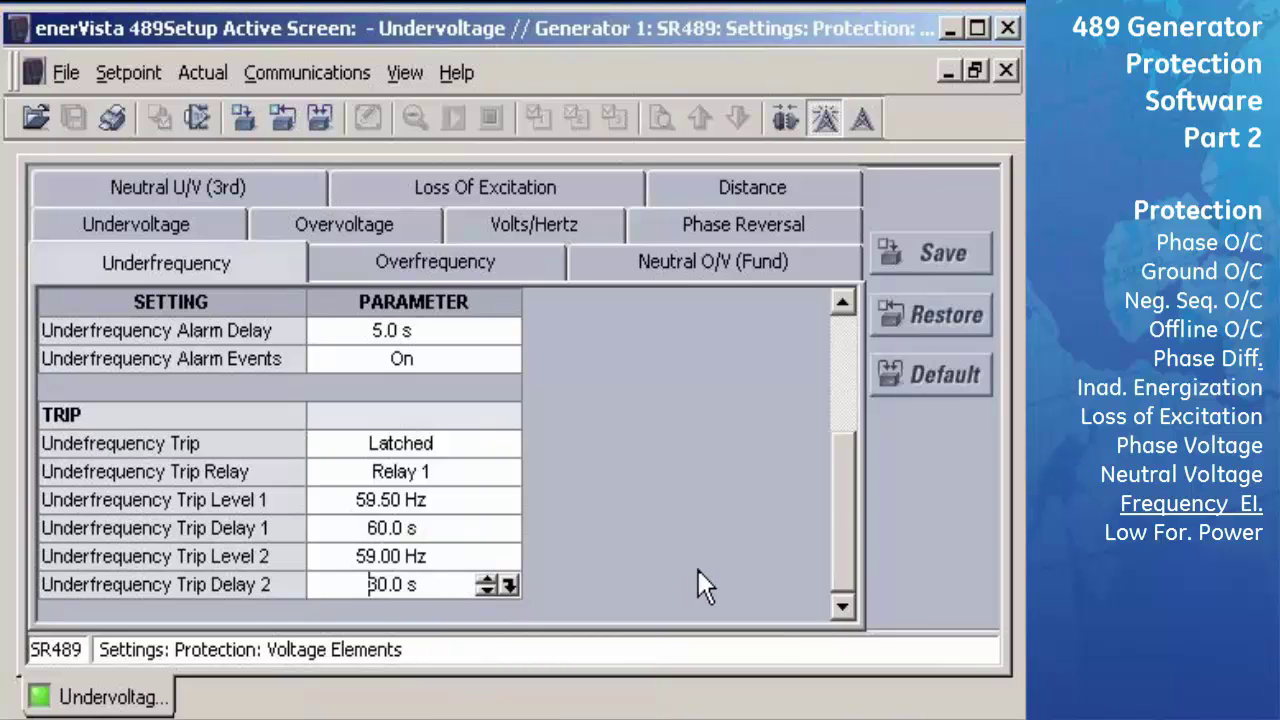
click(929, 258)
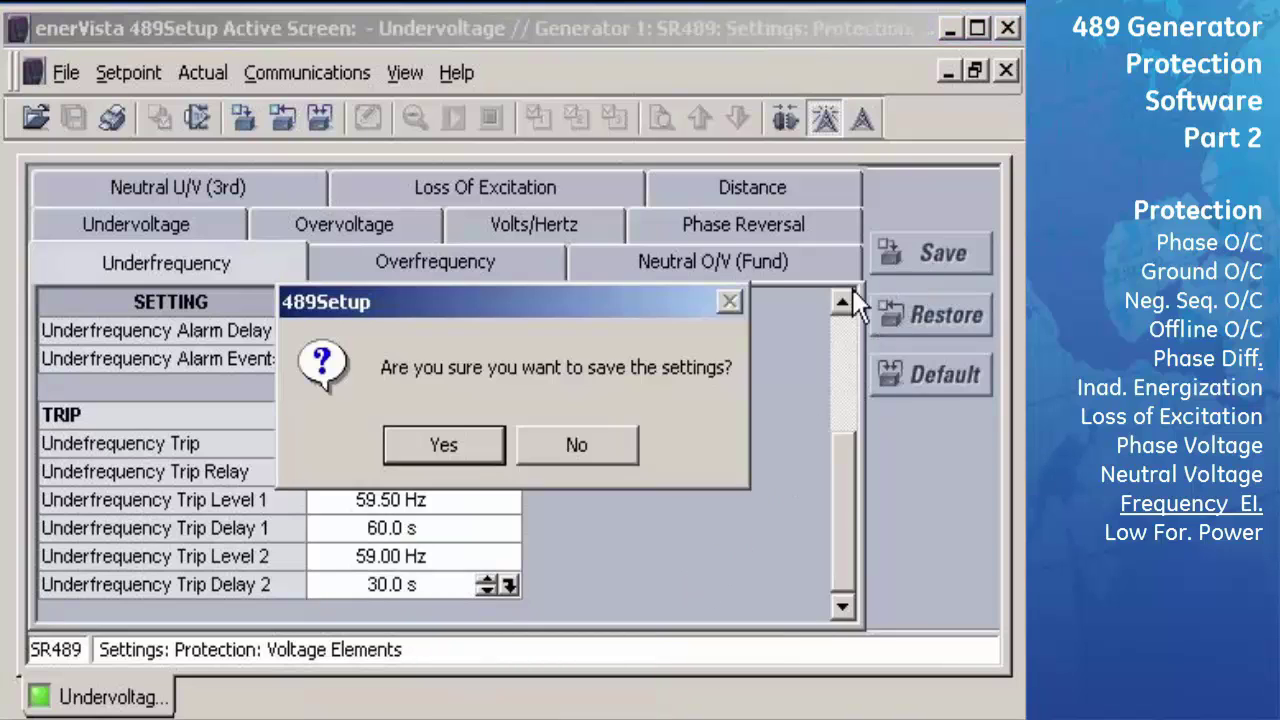
click(484, 441)
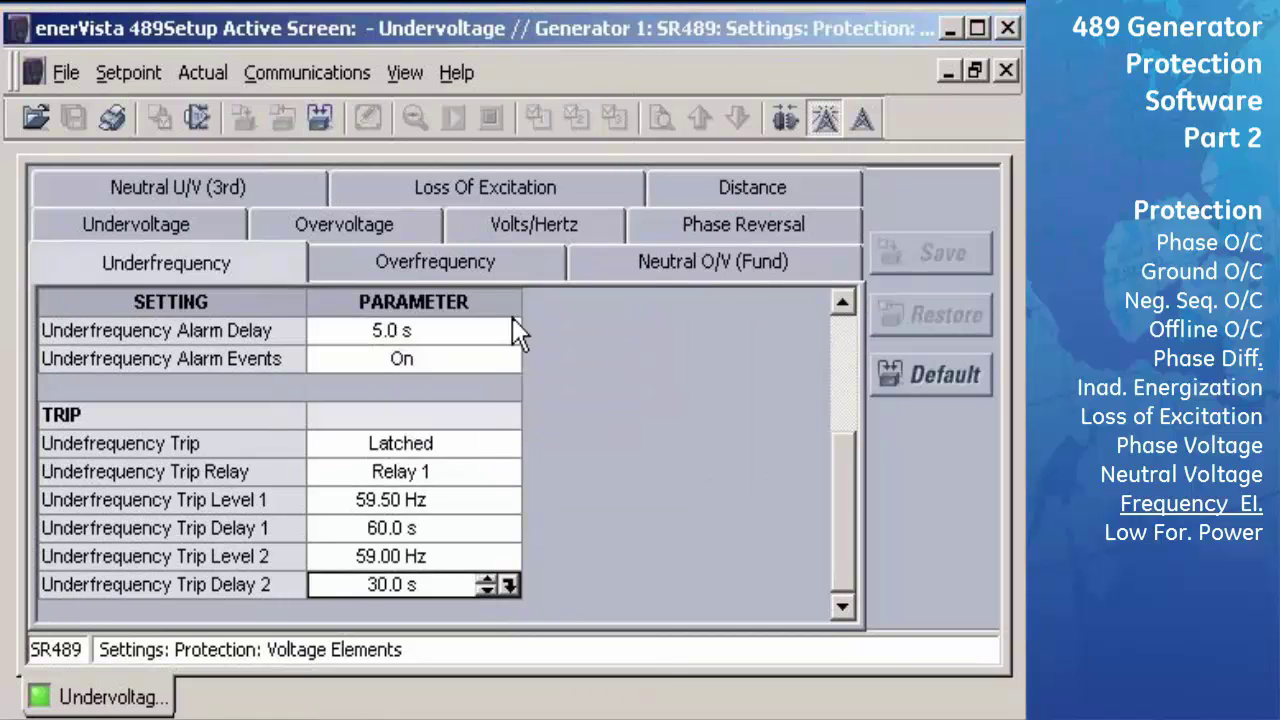
- Set the first overfrequency trip level to 60.50 Hz in the voltage elements settings
click(525, 272)
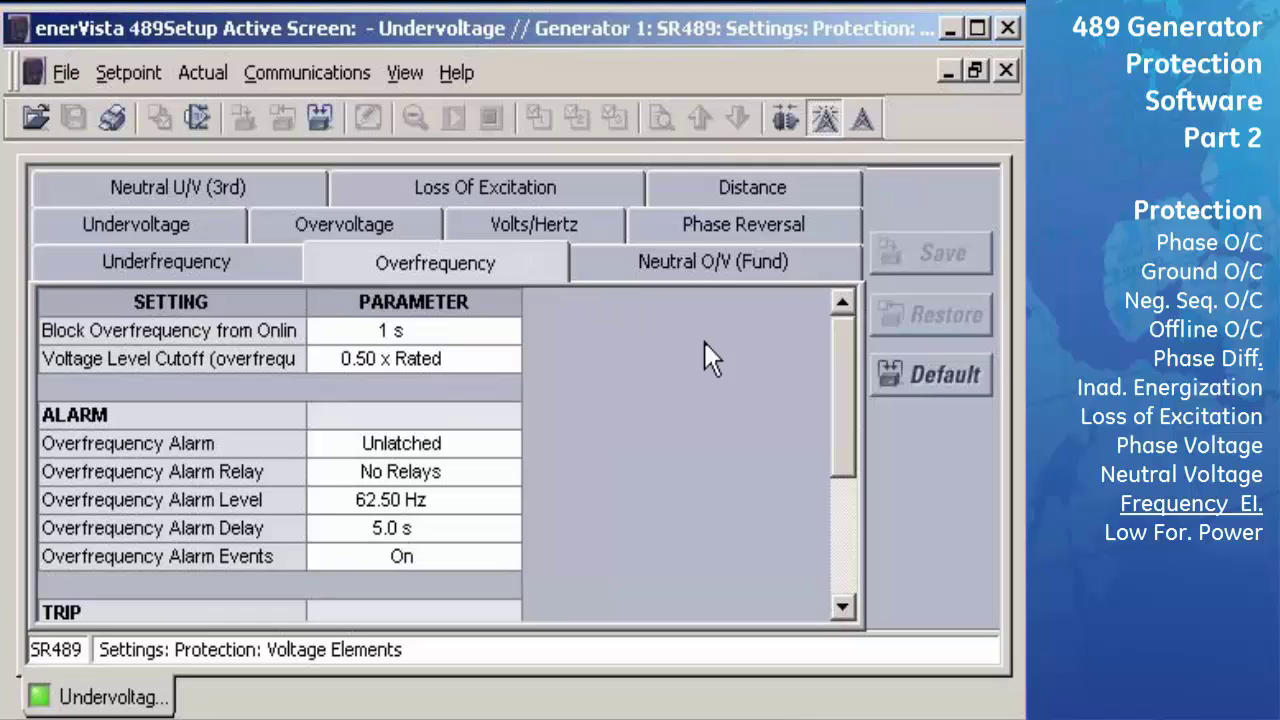
drag(847, 399, 848, 414)
click(840, 494)
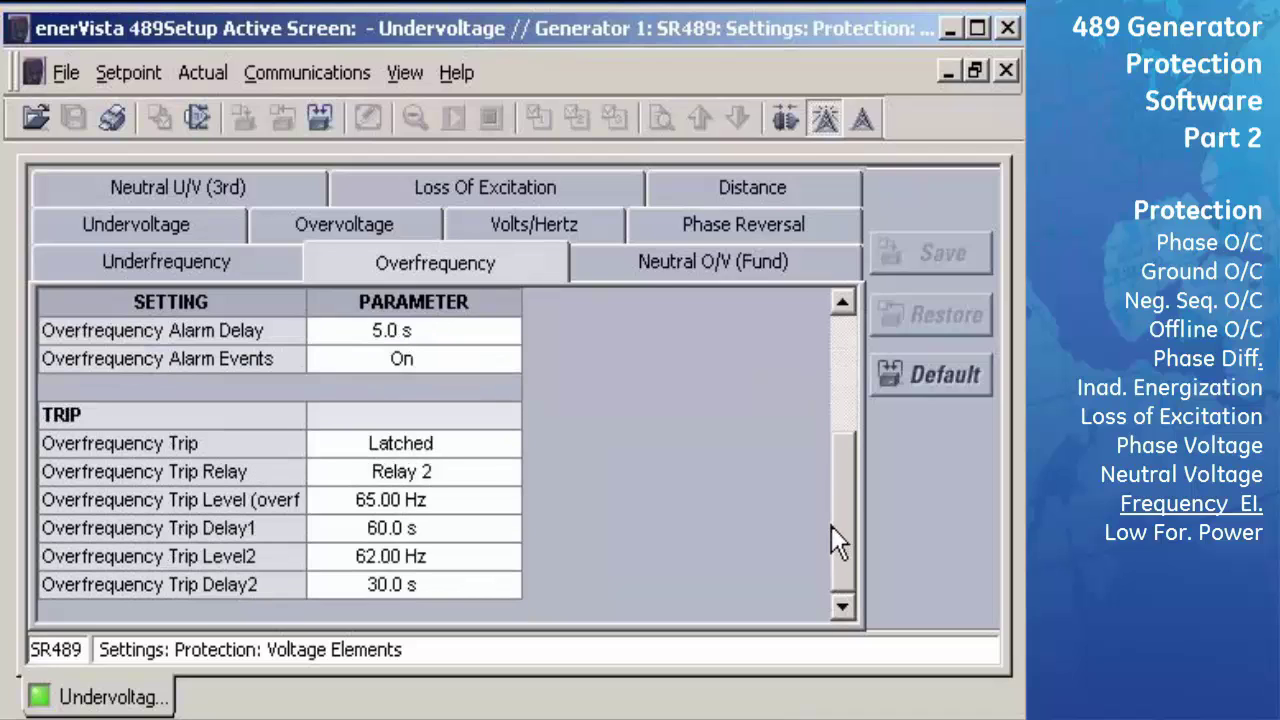
click(518, 497)
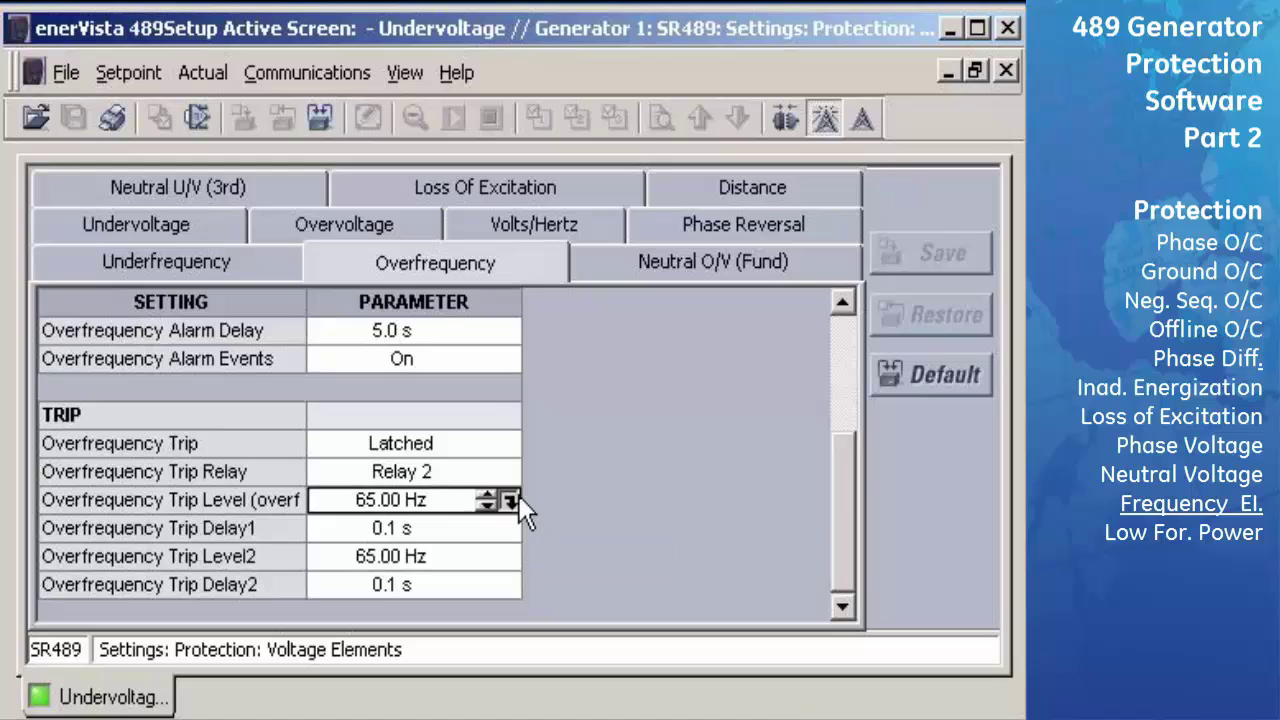
click(518, 496)
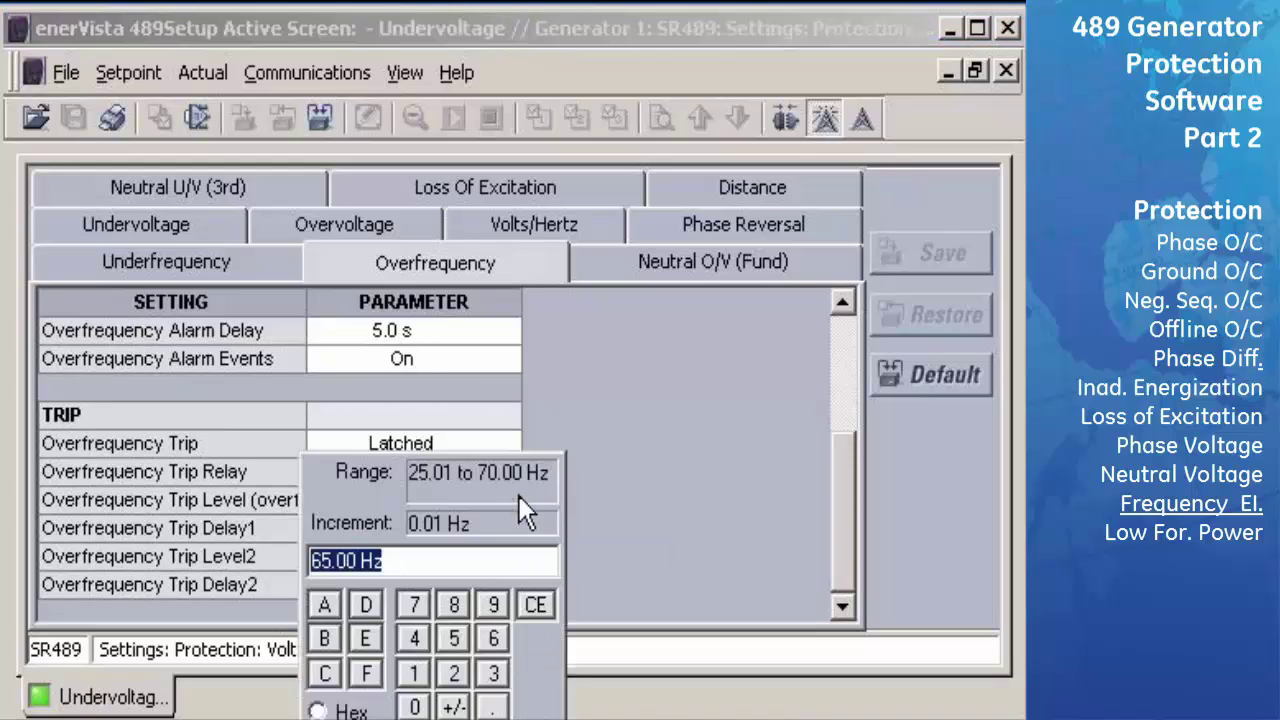
text(60.5)
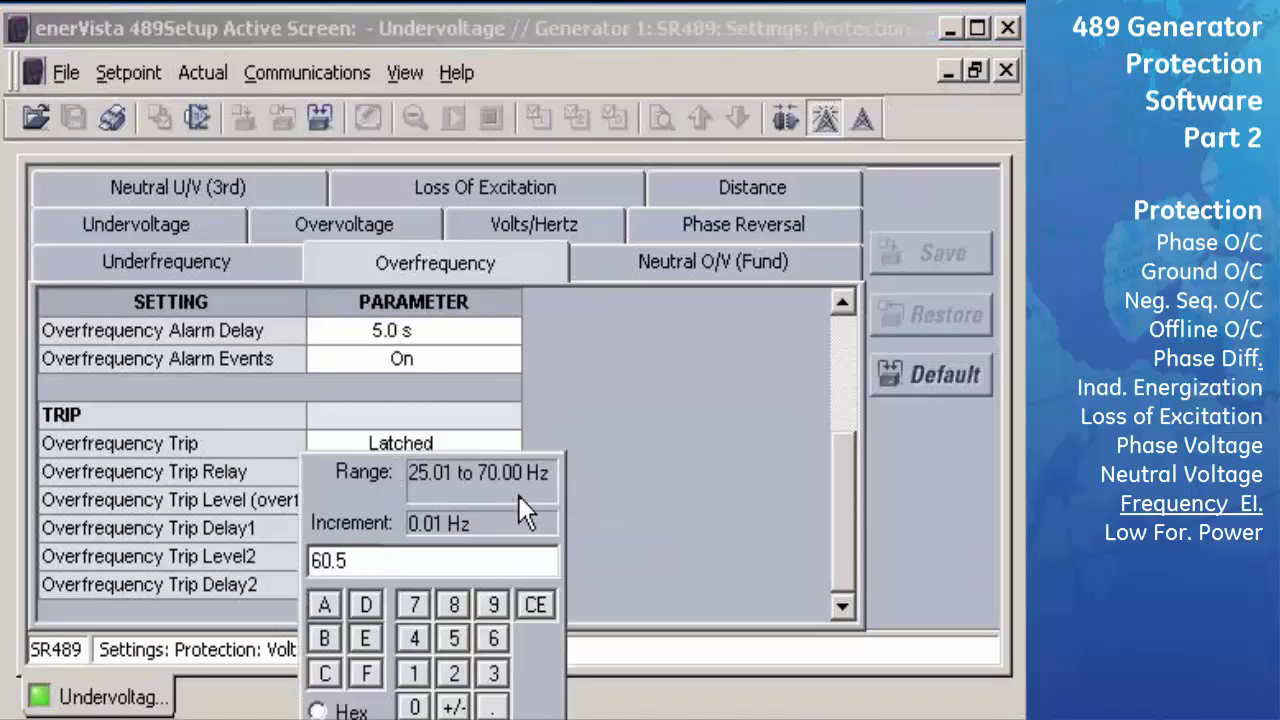
key(Return)
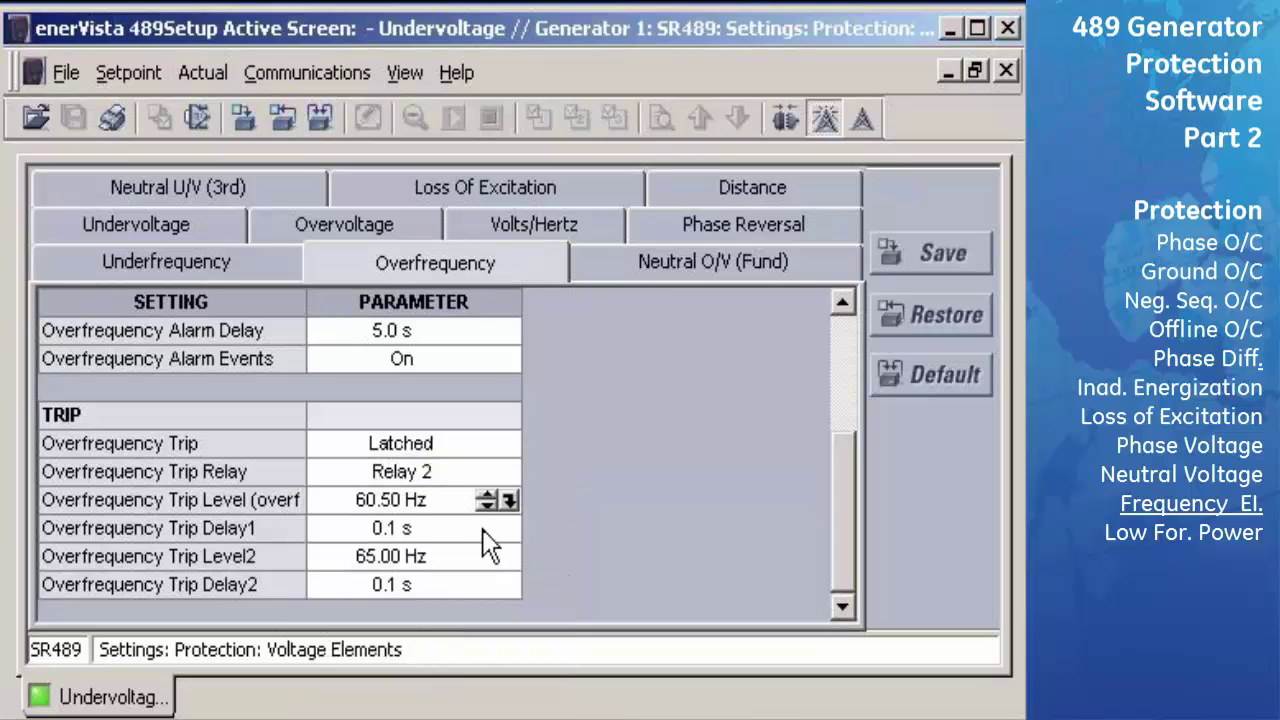
- Set the overfrequency trip delay 1 to 60.0 s
click(484, 527)
click(510, 525)
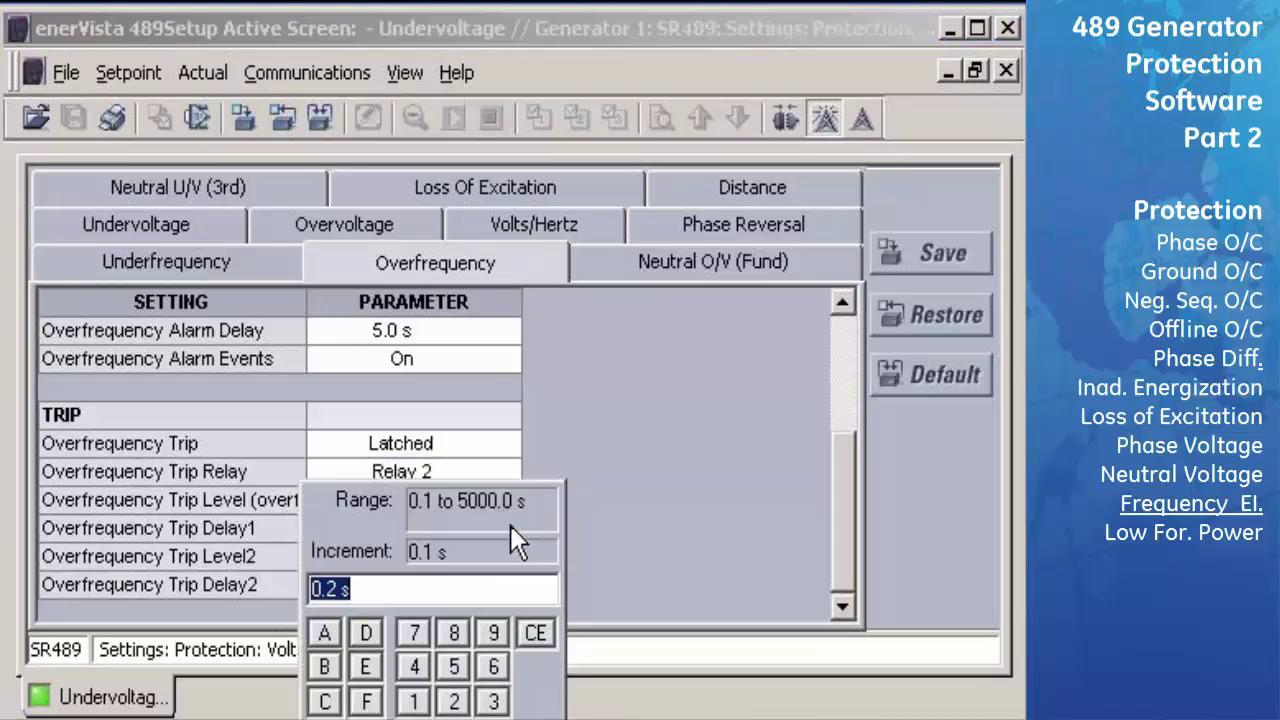
text(60)
key(Return)
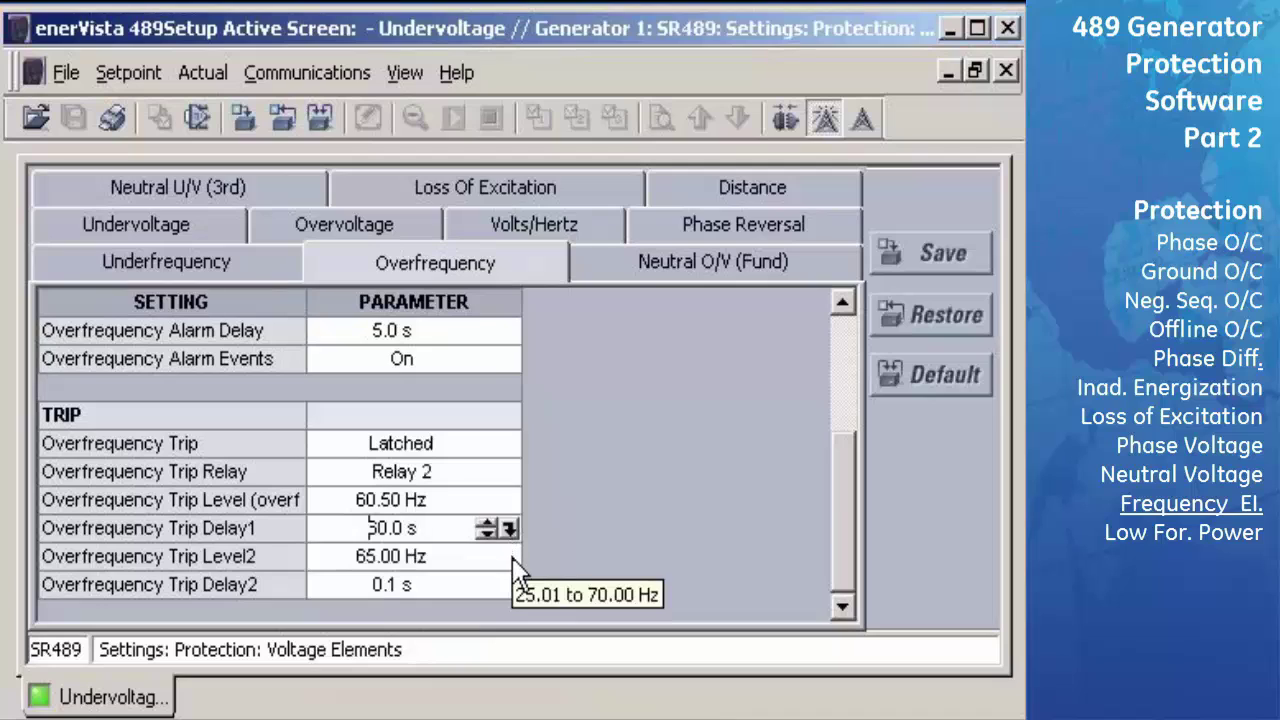
- Set the overfrequency trip level 2 to 61.00 Hz
click(512, 557)
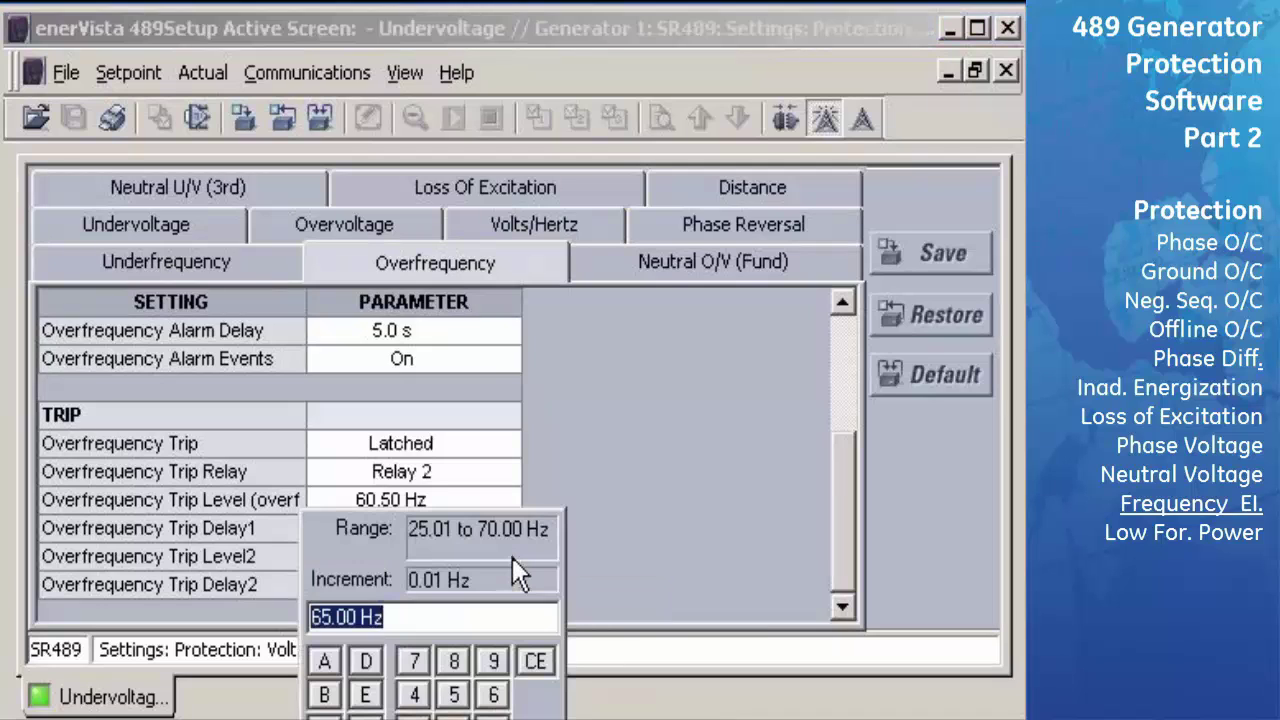
text(61)
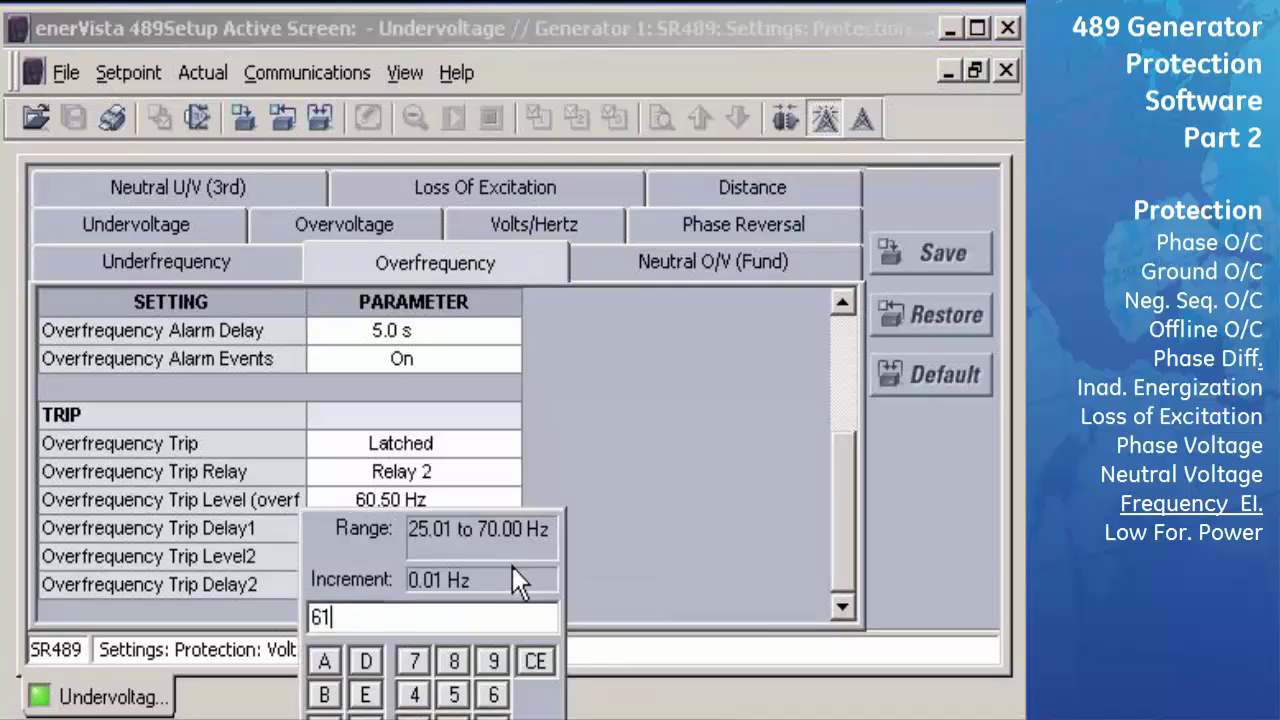
key(Return)
- Set the overfrequency trip delay 2 to 30.0 s and save the settings
click(515, 586)
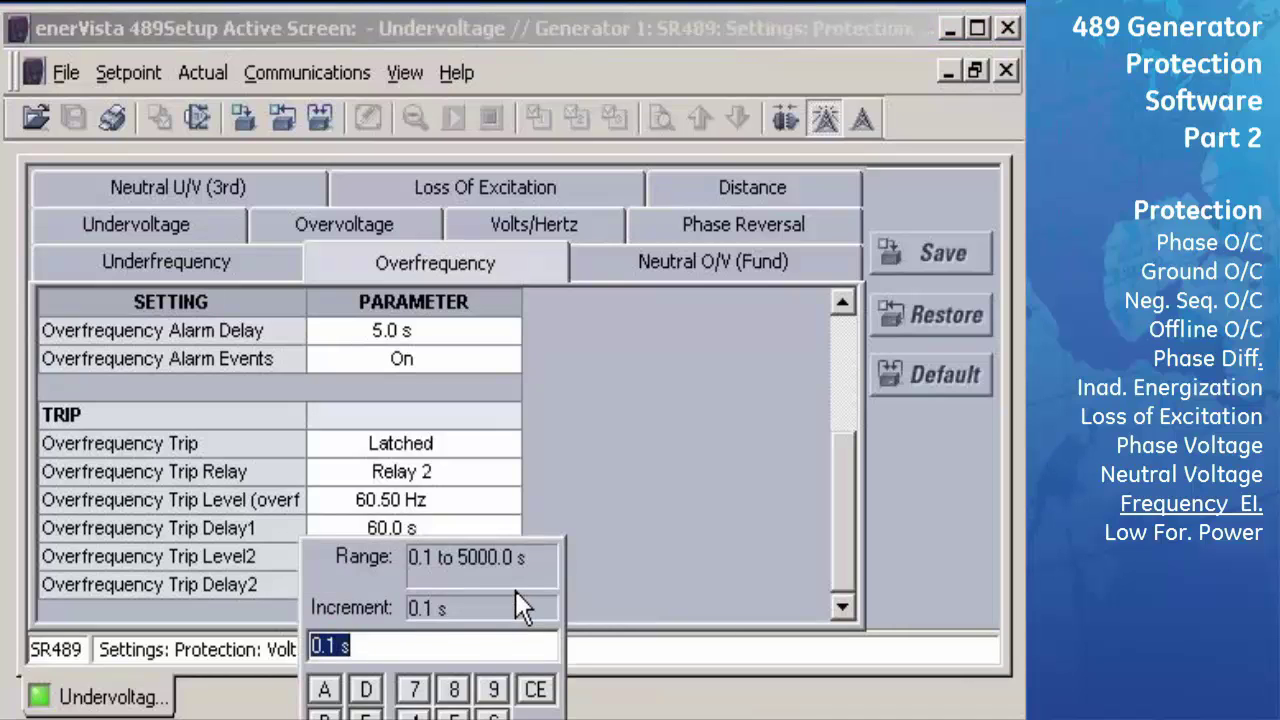
text(30)
key(Return)
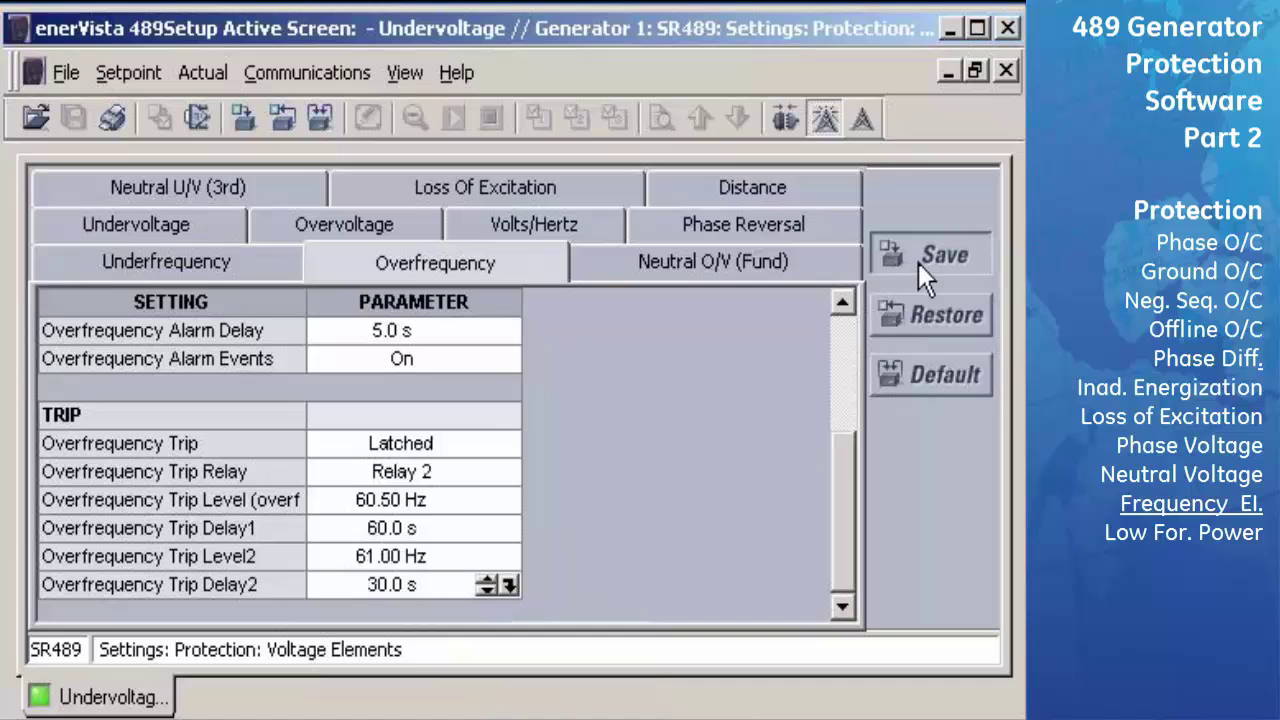
click(454, 447)
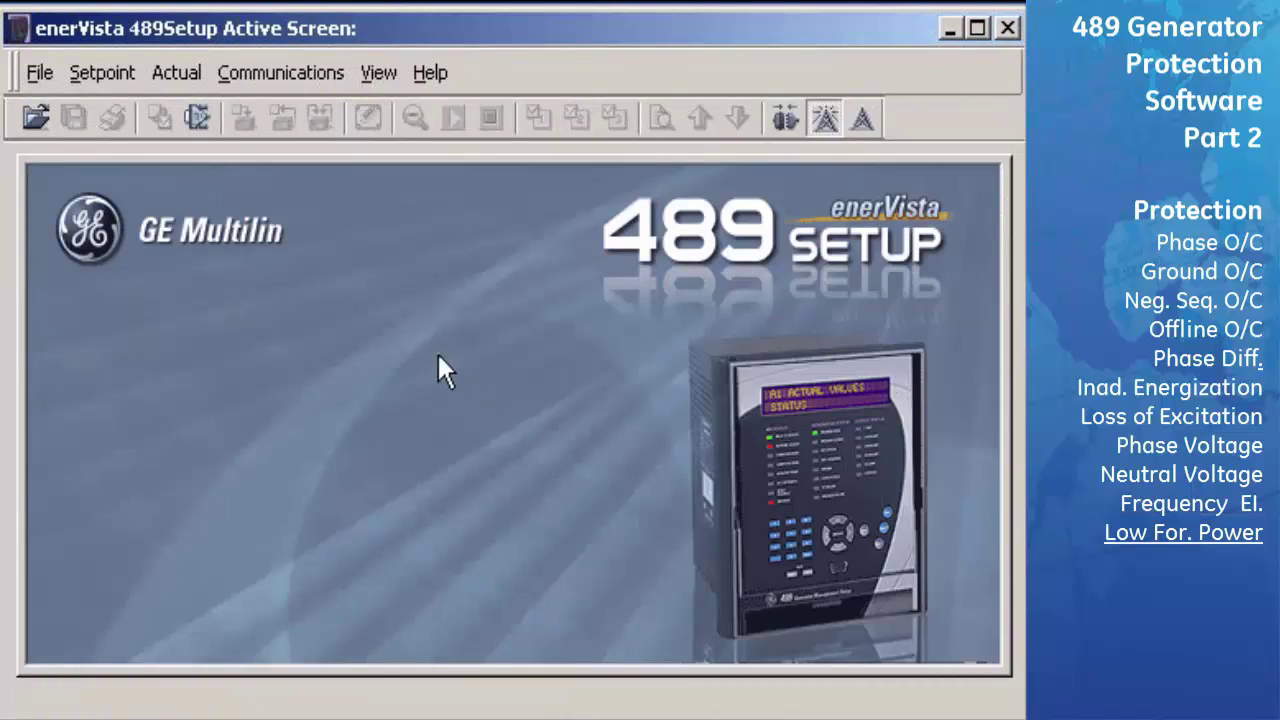
- In the power elements protection settings, block low forward power from online for 30 s and set the low forward power alarm to Latched
click(117, 75)
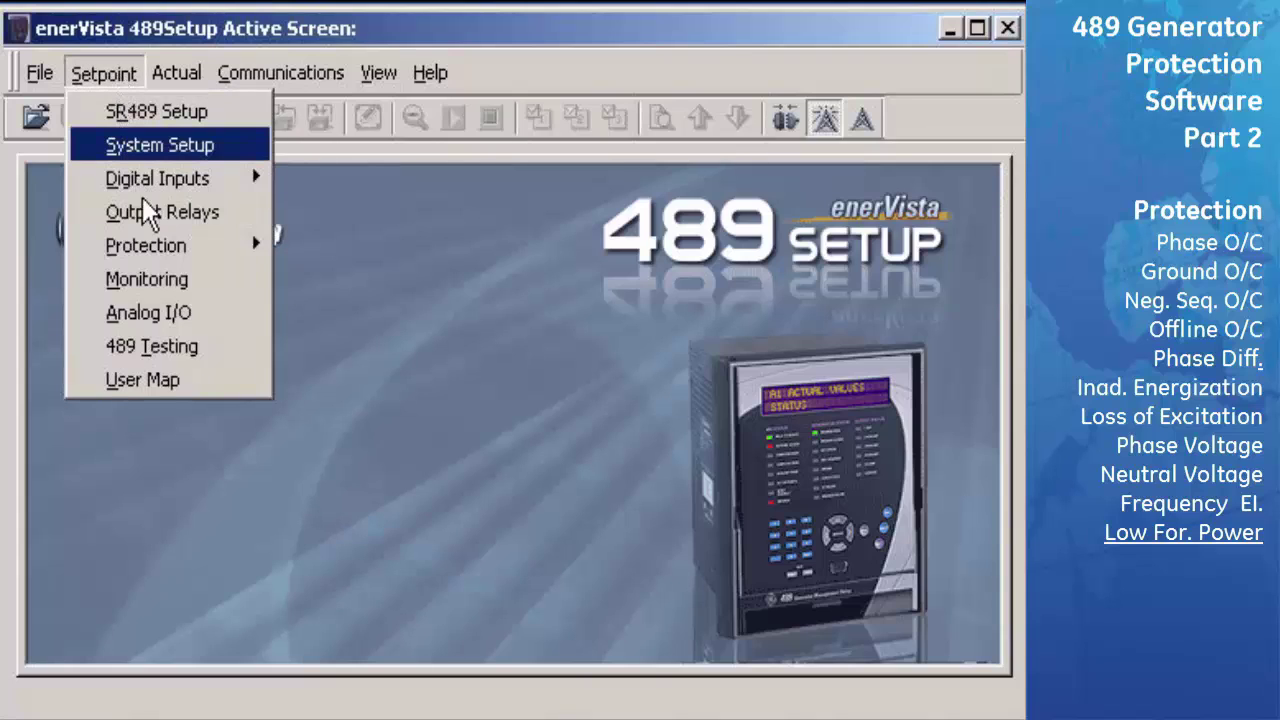
mouse_move(163, 255)
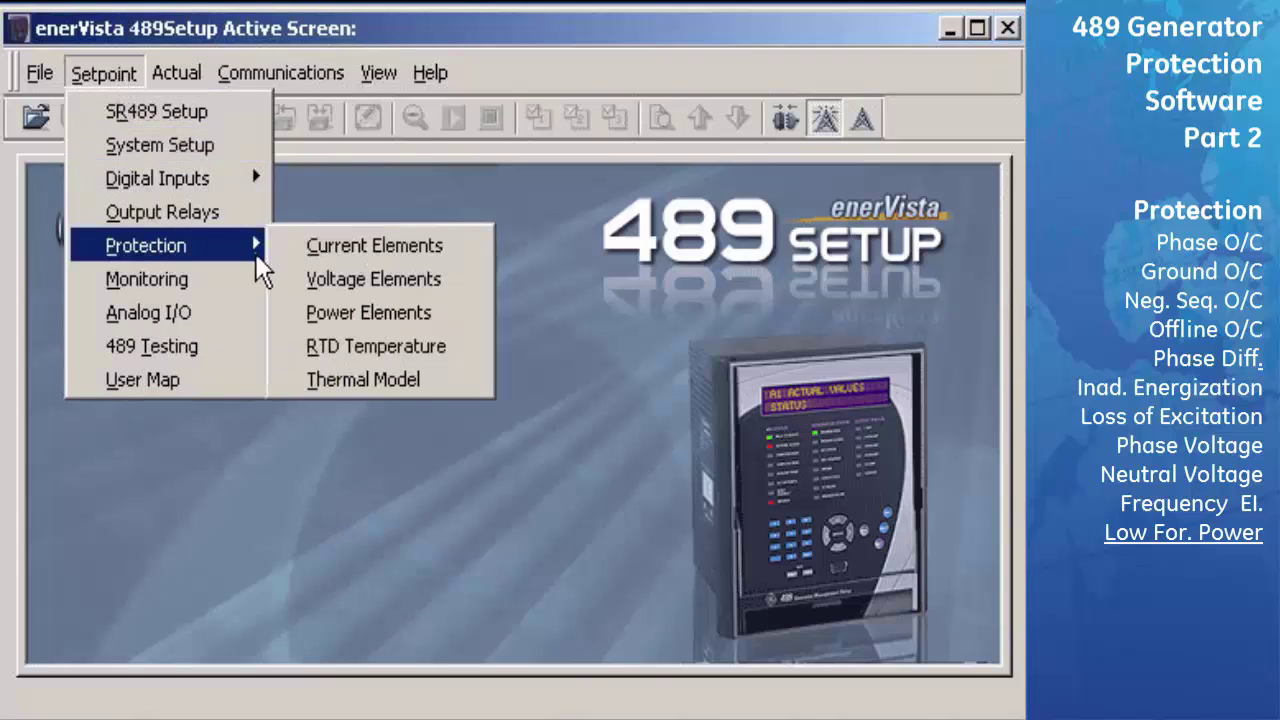
click(330, 310)
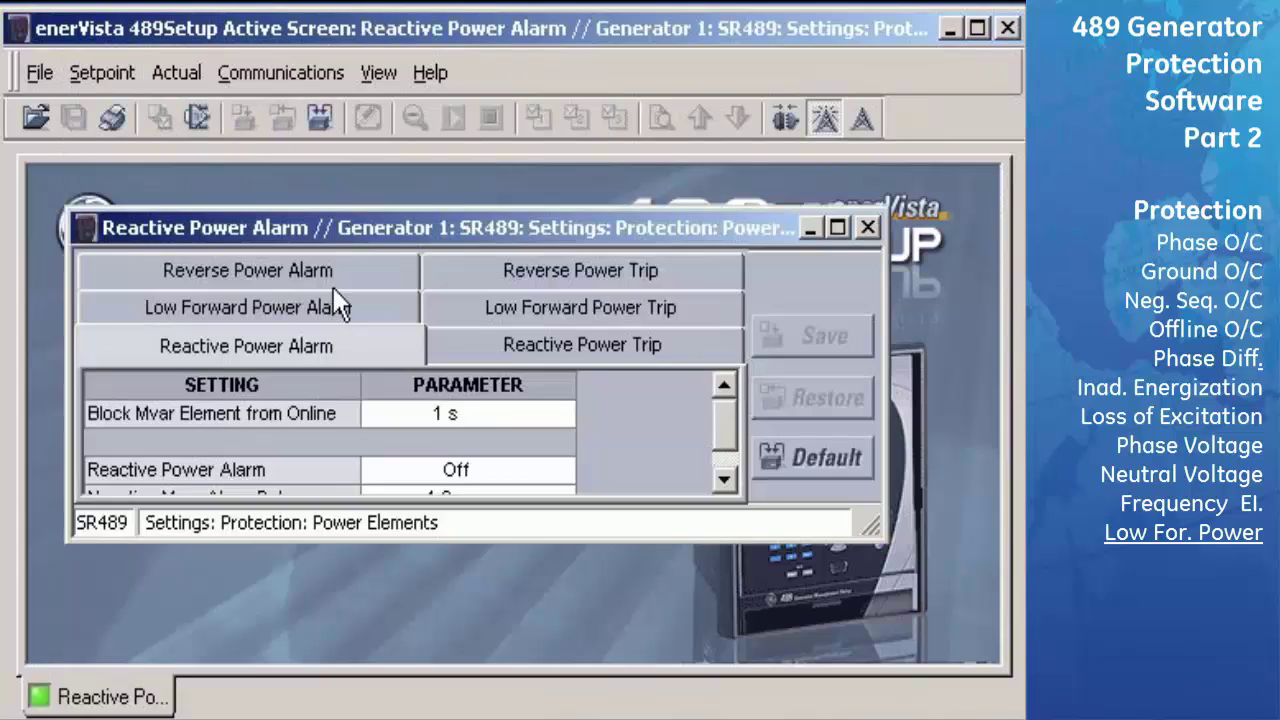
double_click(349, 226)
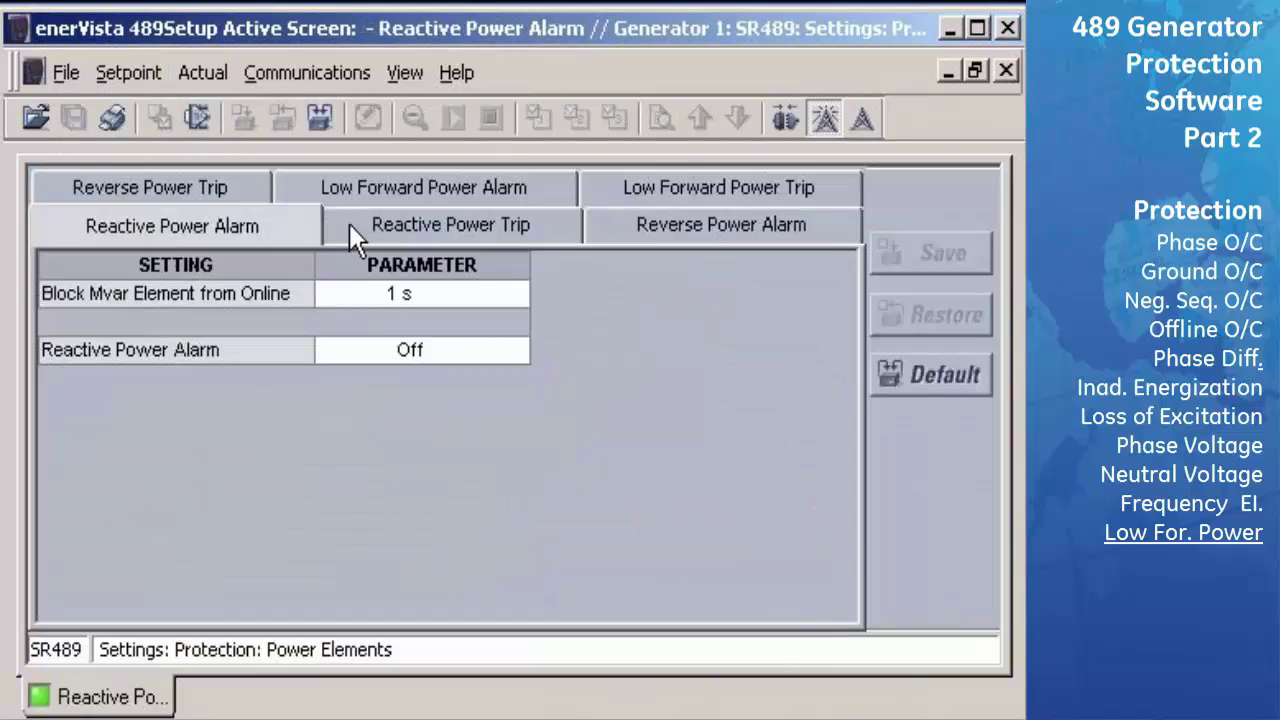
click(561, 179)
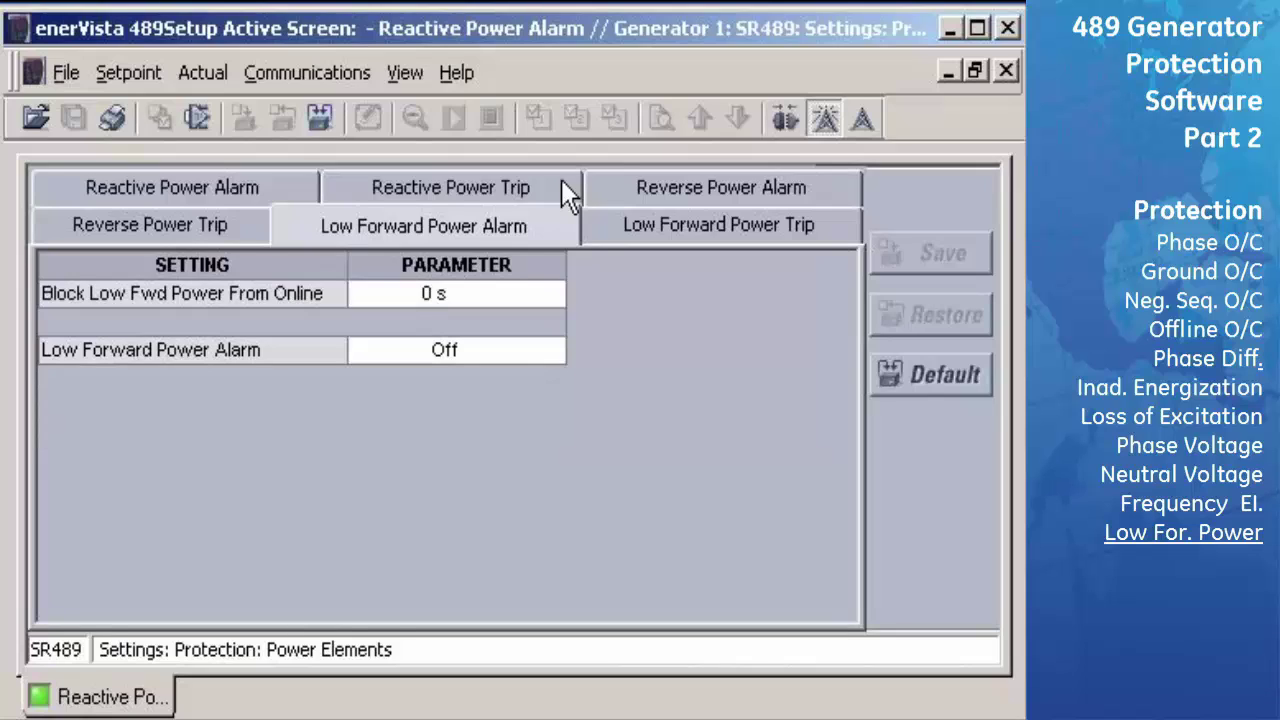
click(559, 294)
text(30)
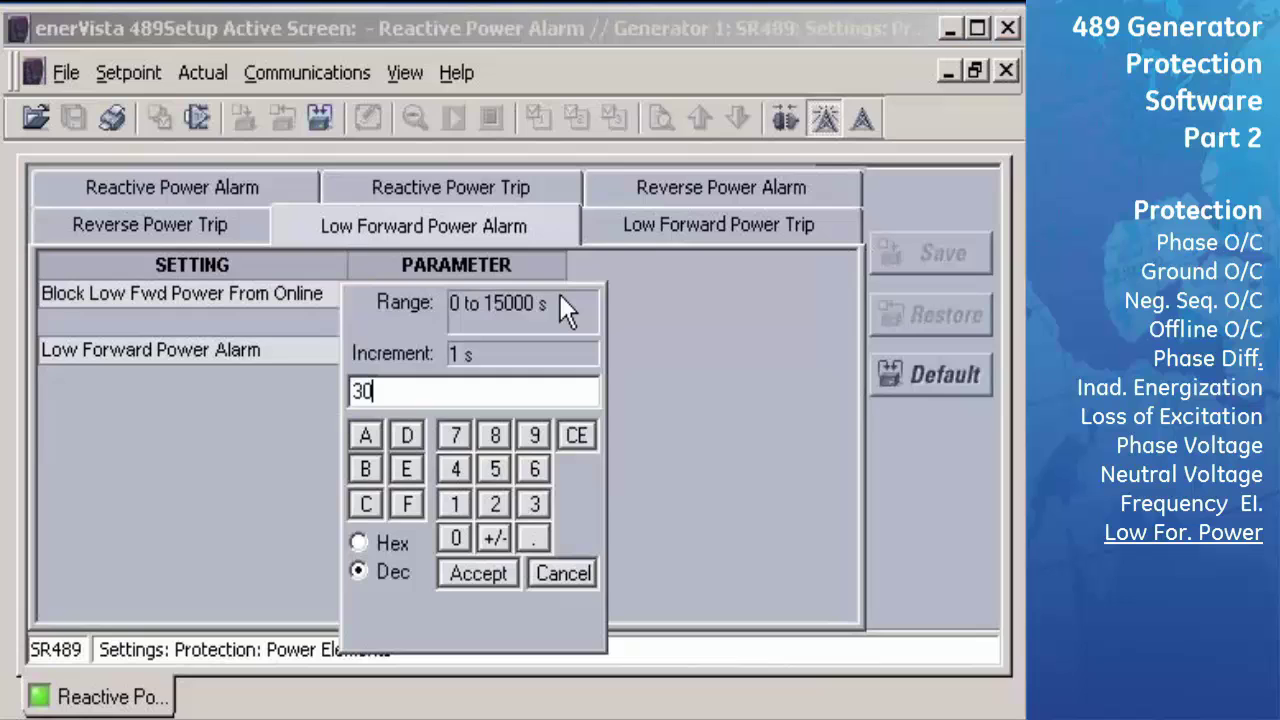
key(Return)
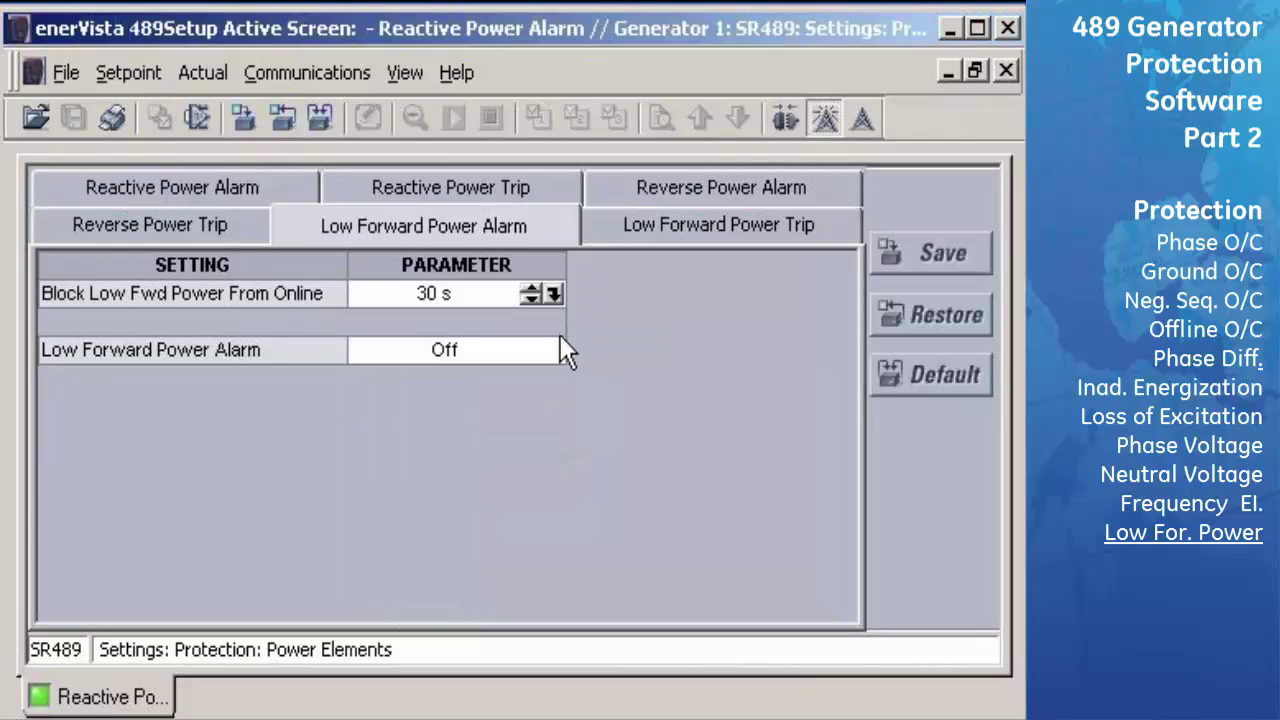
click(557, 351)
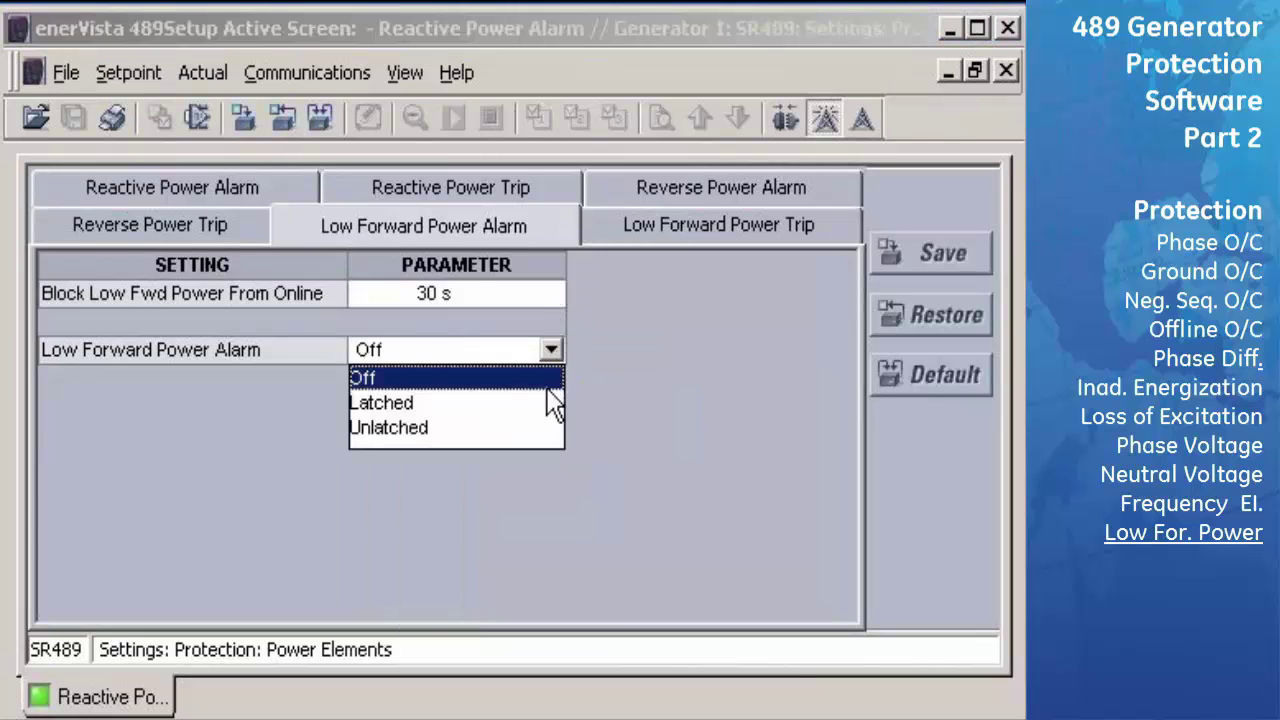
click(548, 405)
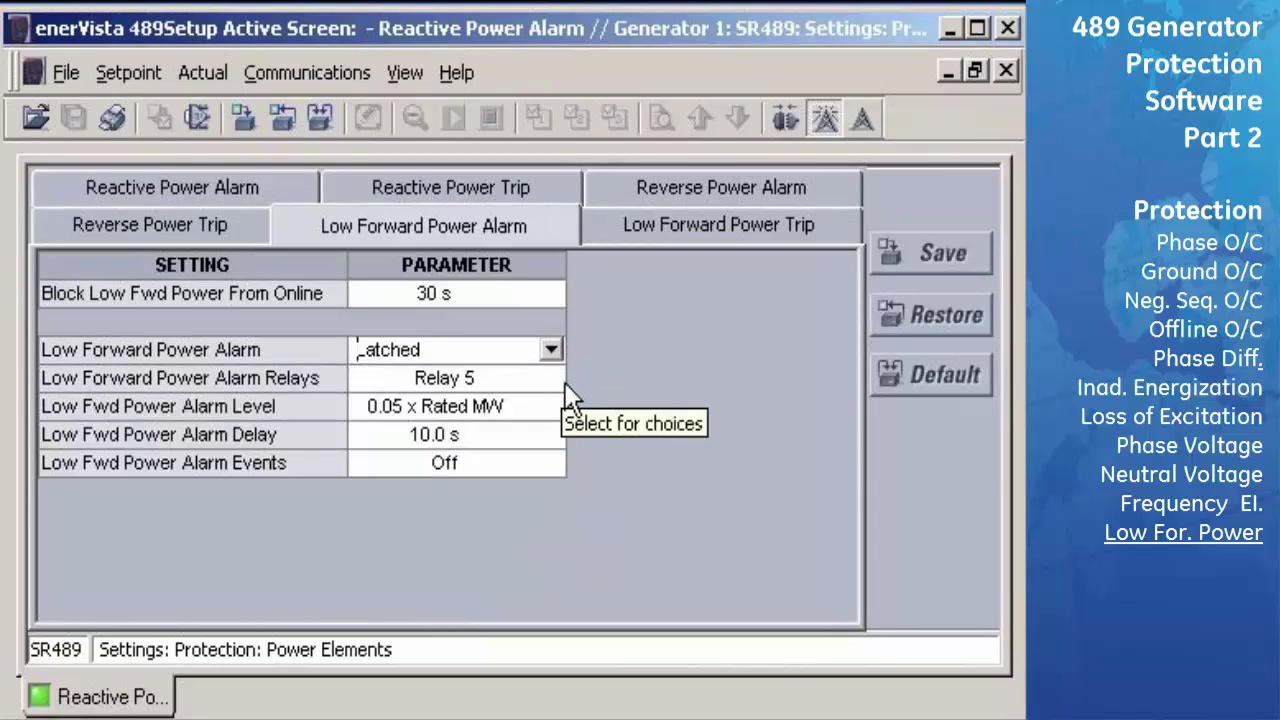
- Set the low forward power alarm delay to 30.0 s and turn its alarm events On
click(549, 438)
click(549, 438)
text(30)
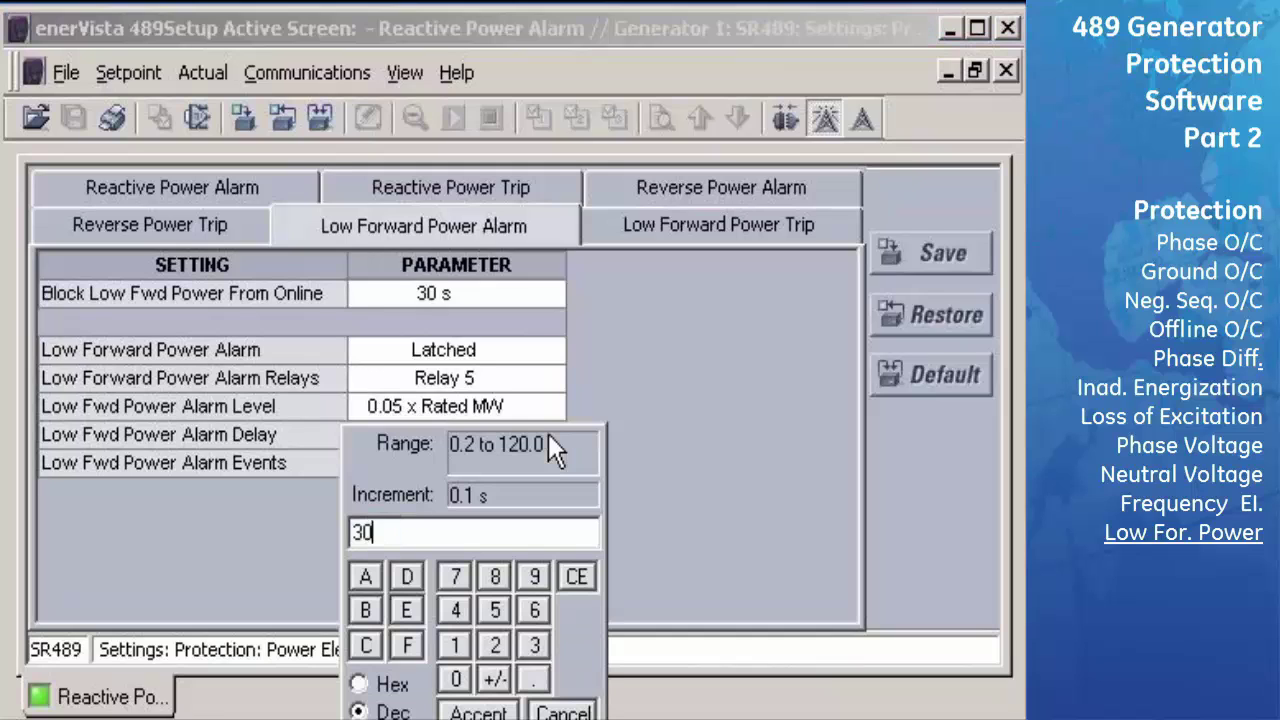
key(Return)
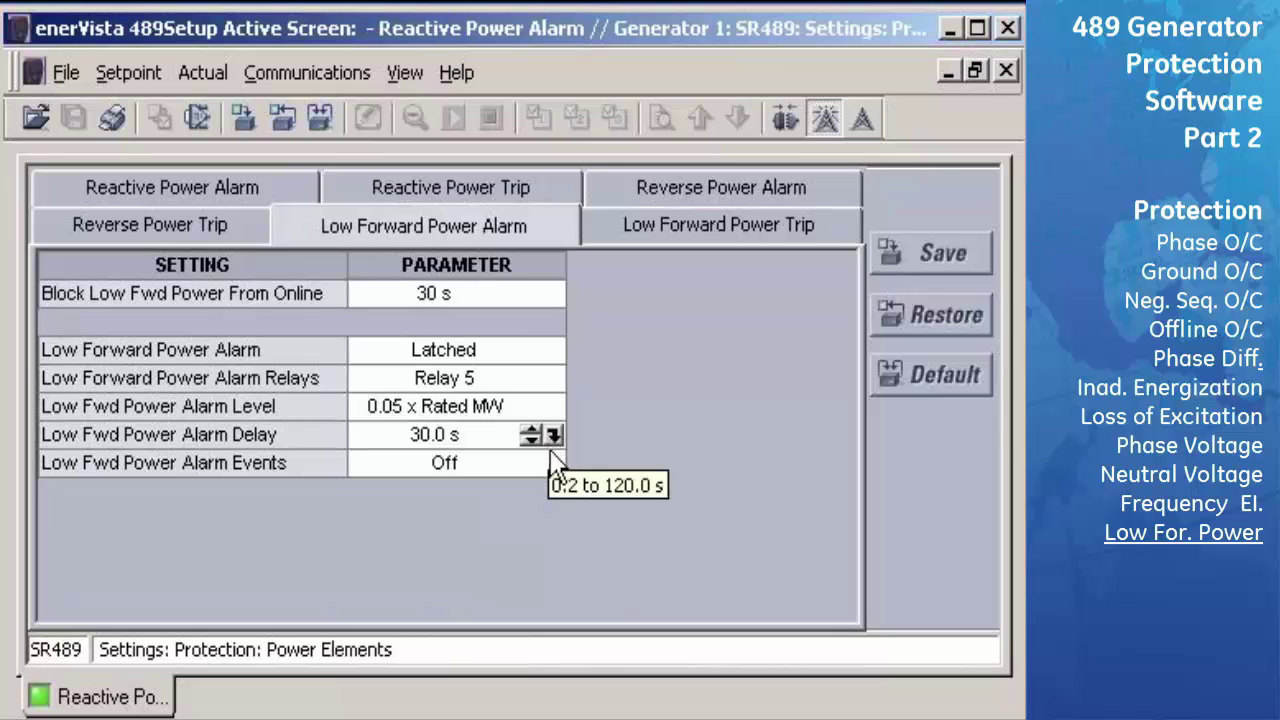
click(553, 467)
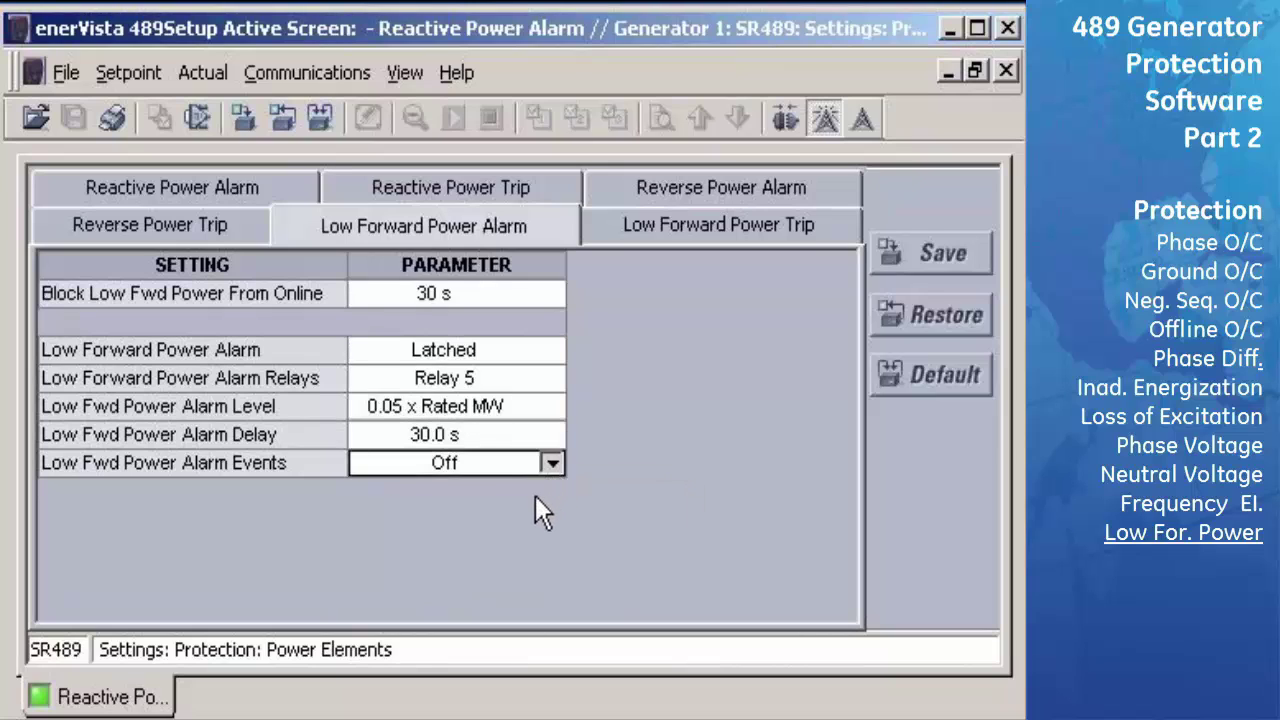
click(526, 516)
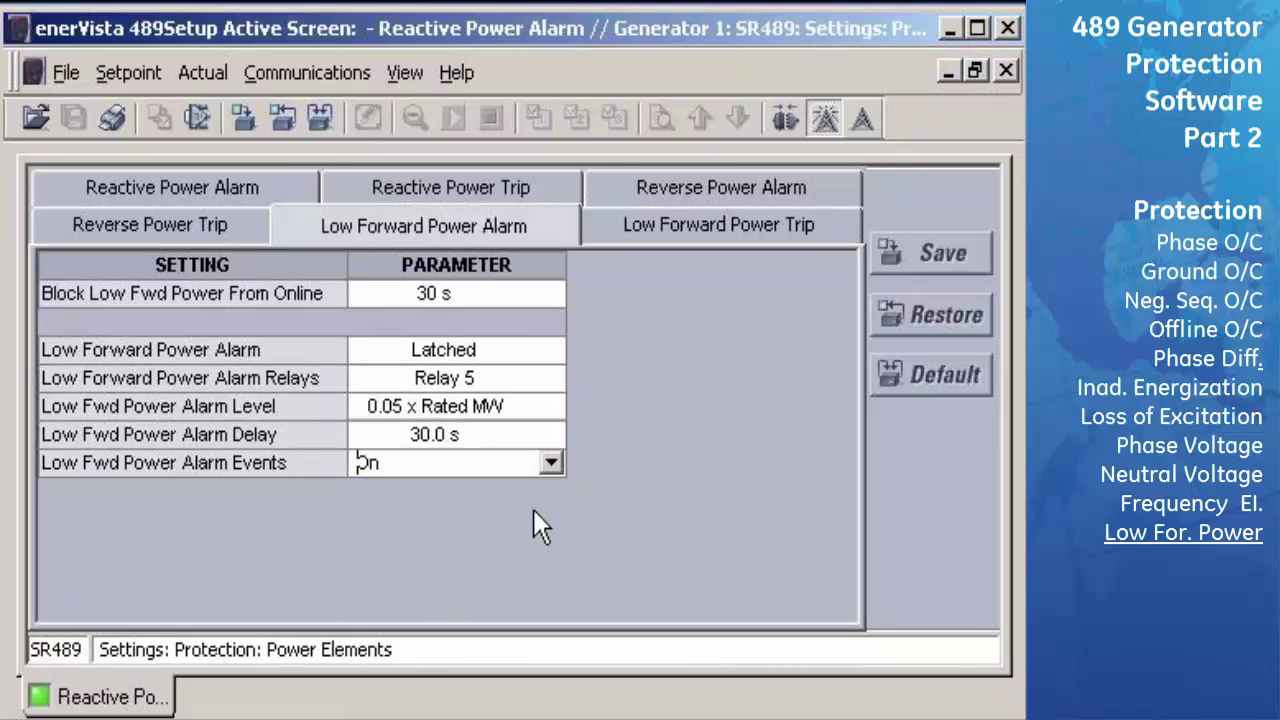
- Set the low forward power trip to Latched with a trip level of 0.02 x Rated MW
click(732, 230)
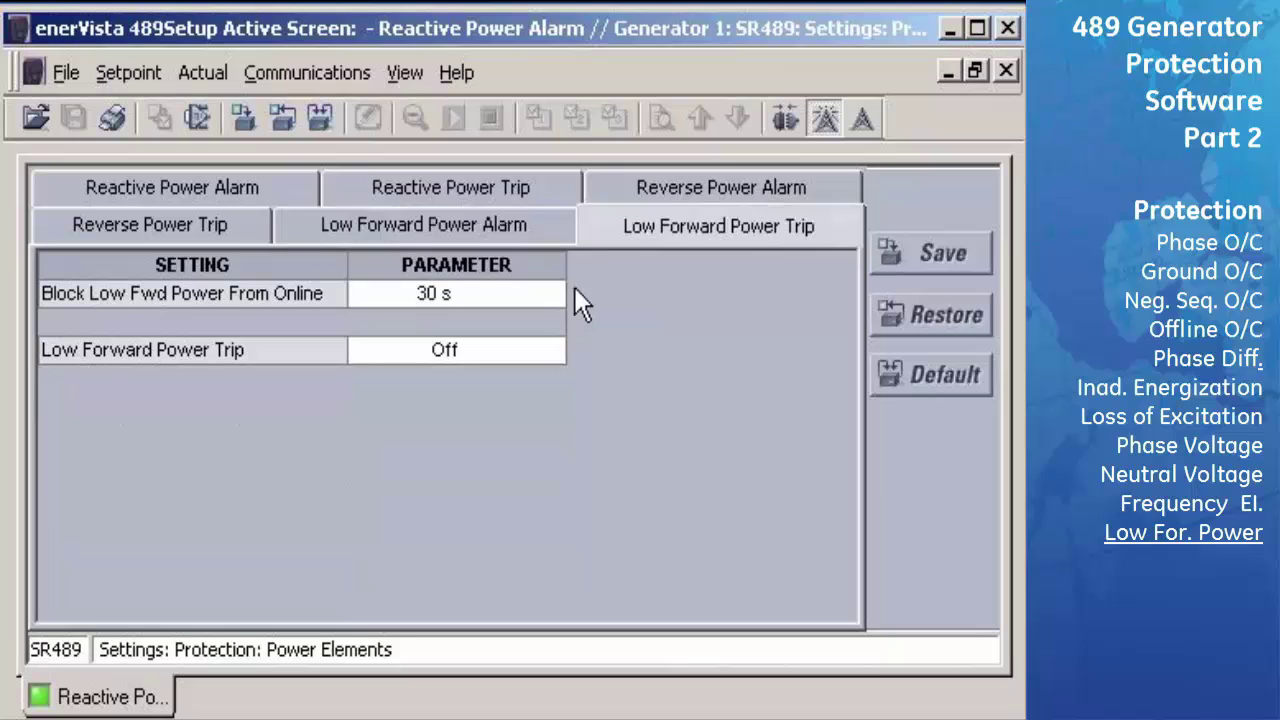
click(530, 350)
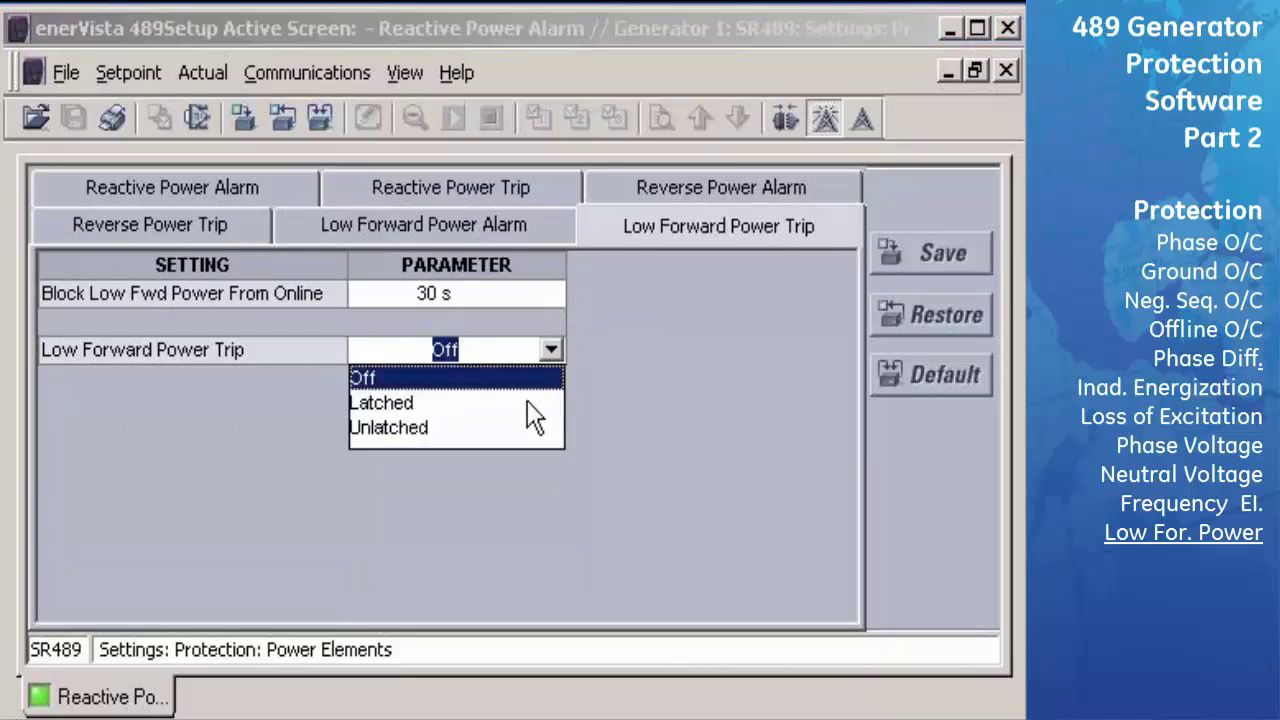
click(527, 399)
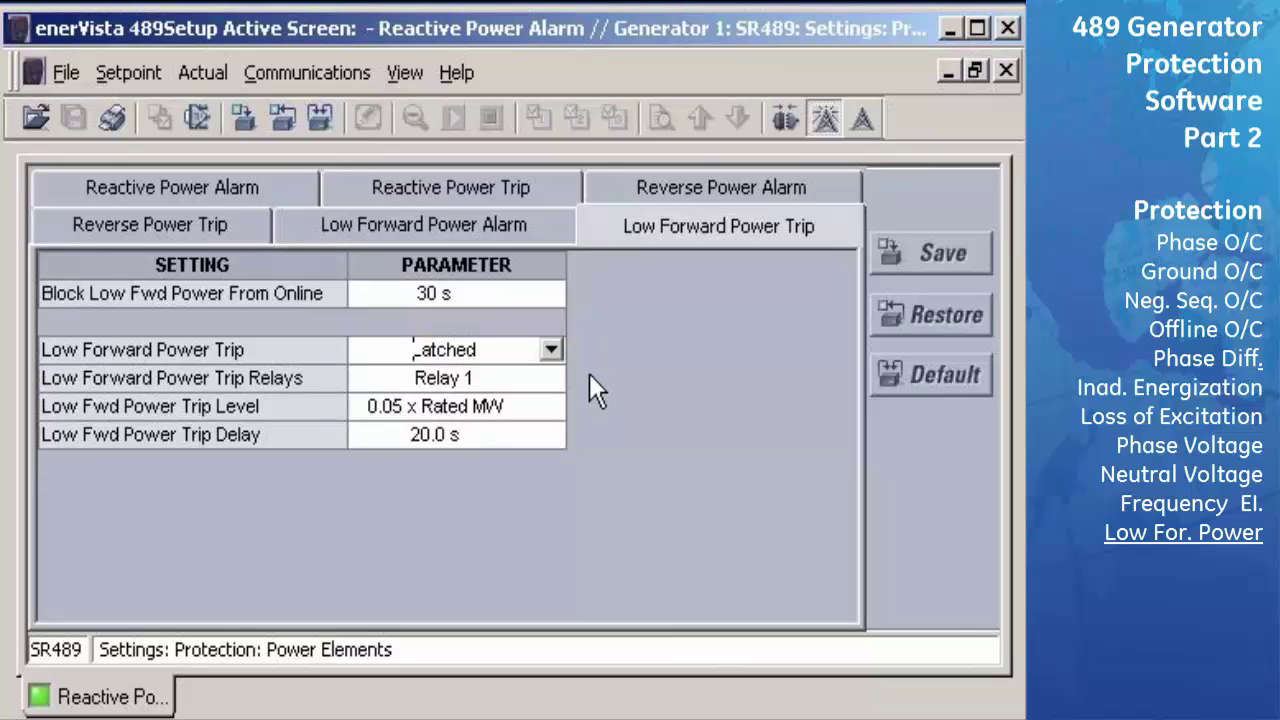
click(561, 405)
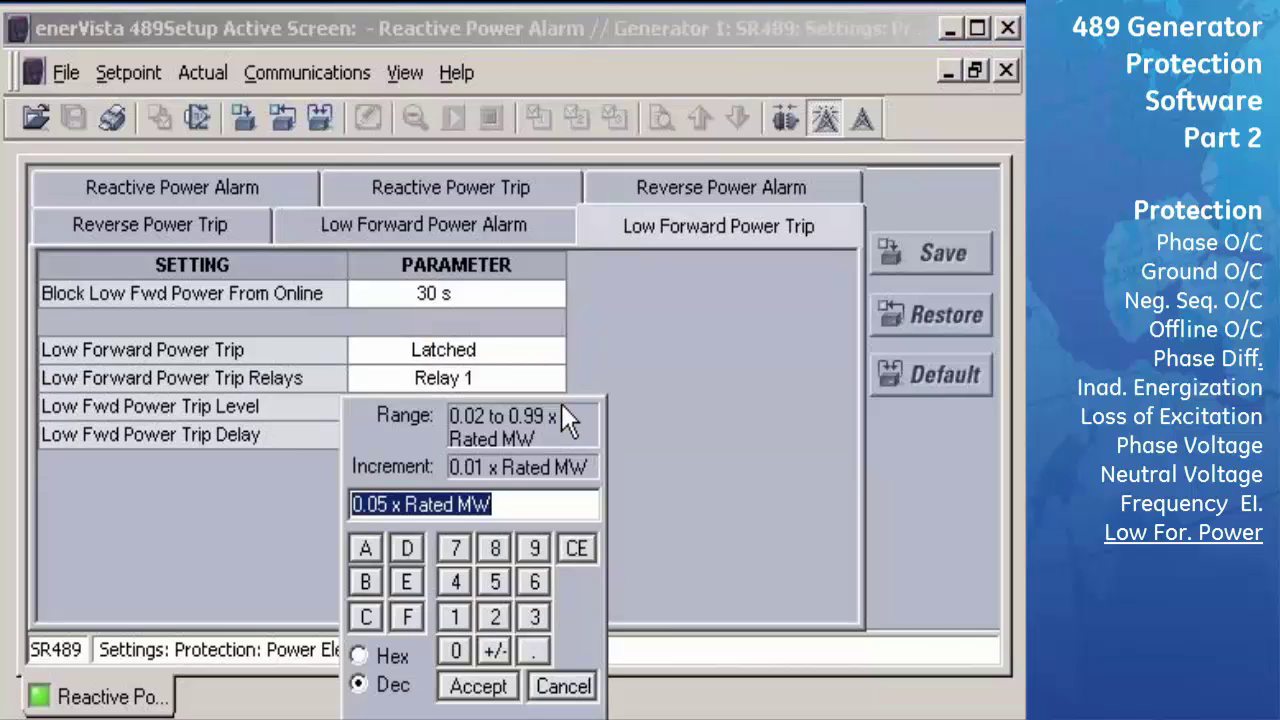
text(0.02)
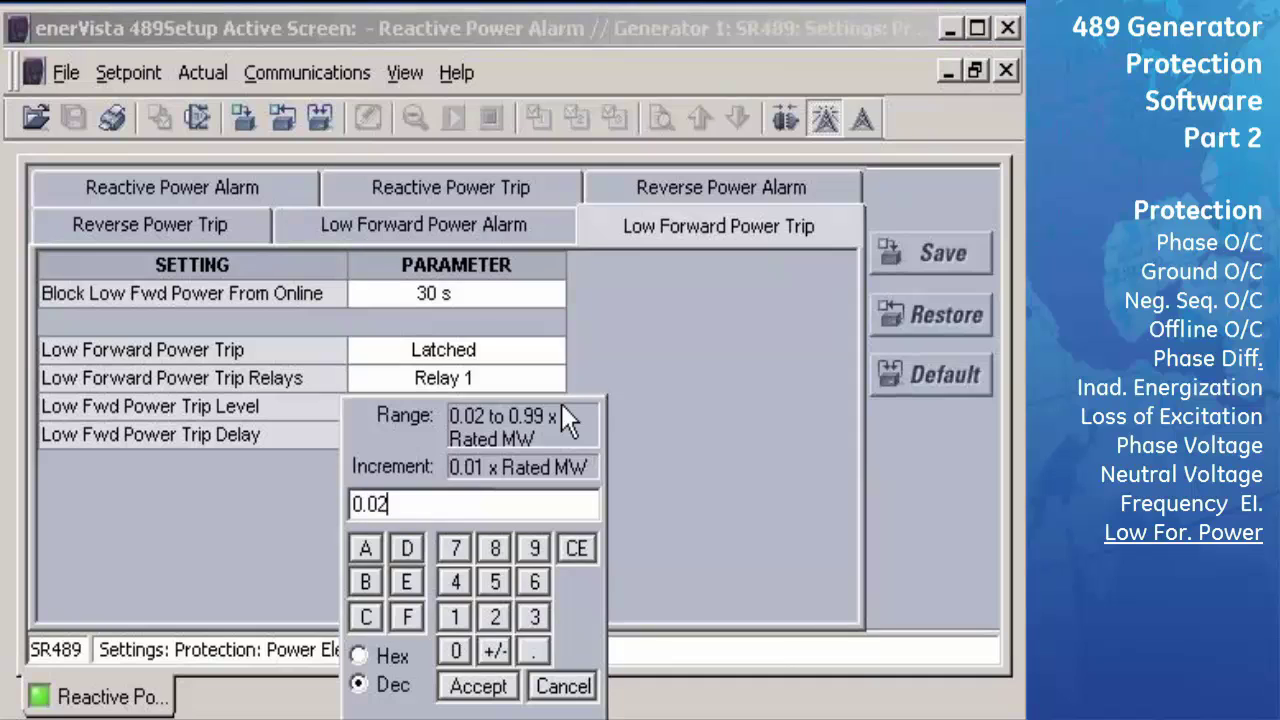
key(Return)
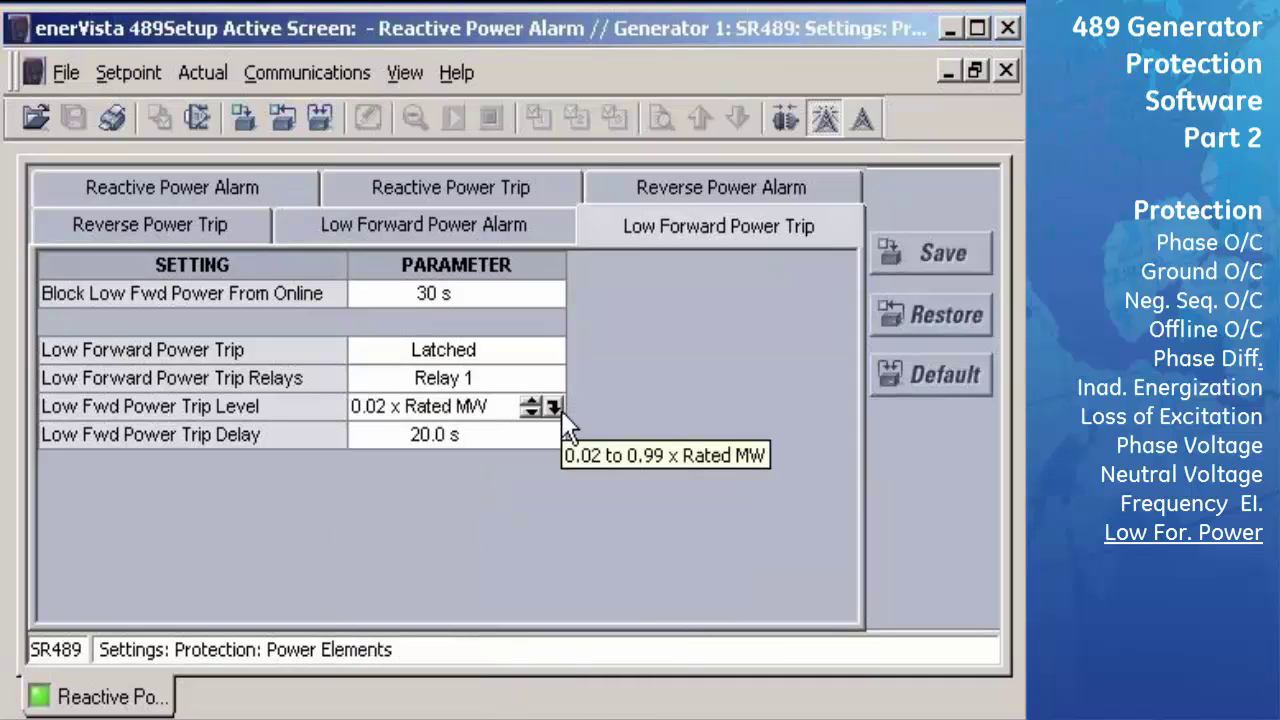
- Set the low forward power trip delay to 30.0 s and save the power elements settings
click(556, 438)
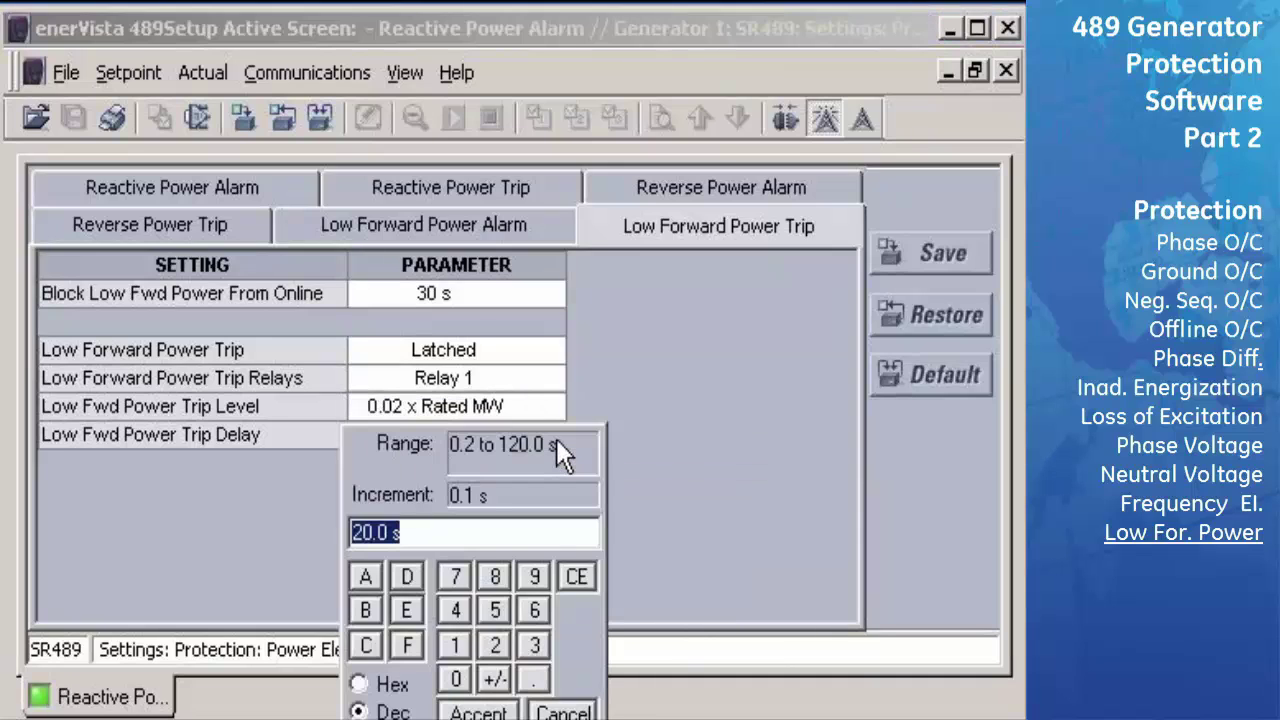
text(30)
key(Return)
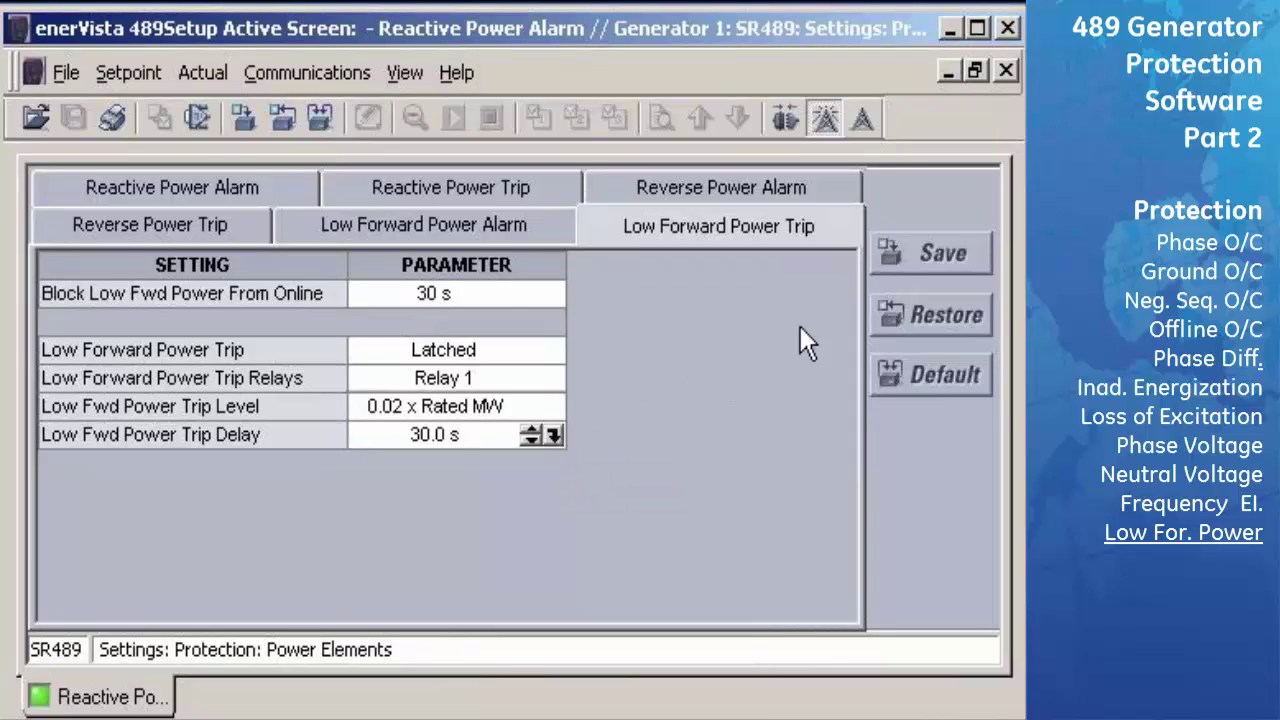
click(896, 255)
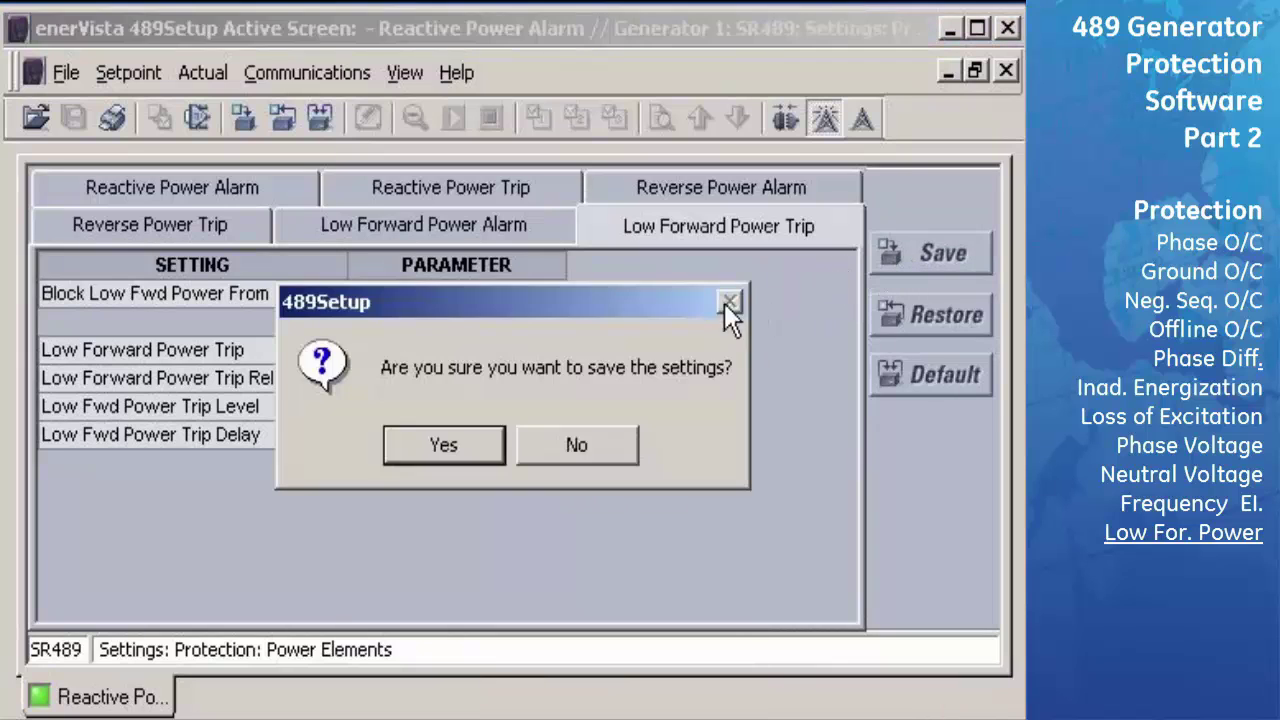
click(478, 445)
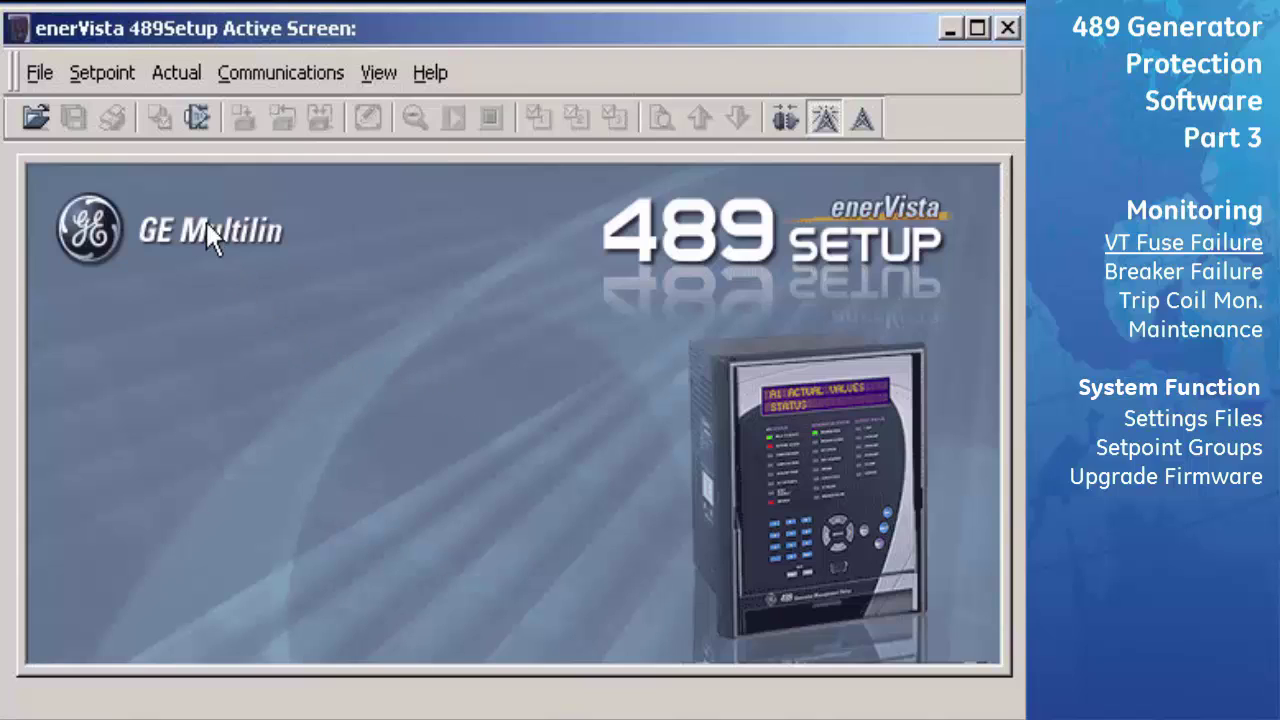
- Open the monitoring setpoints in a maximized window and set the VT fuse failure alarm to Latched
click(125, 78)
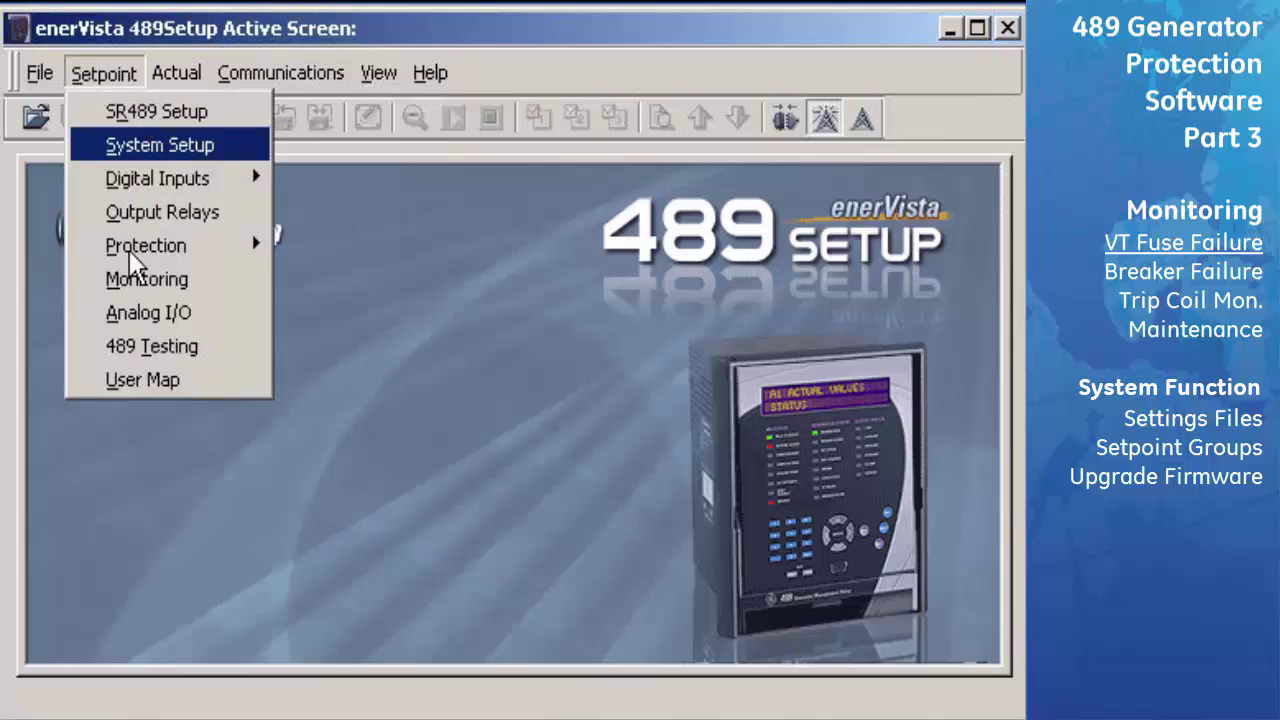
click(132, 279)
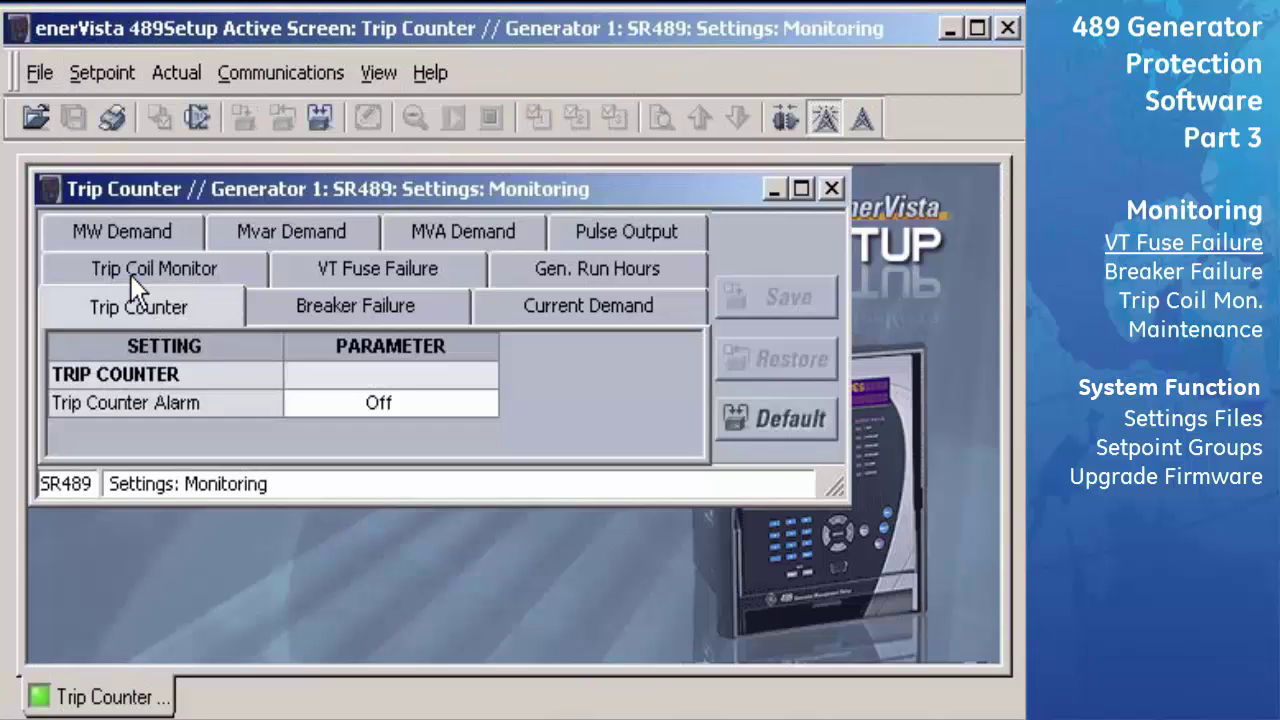
double_click(183, 190)
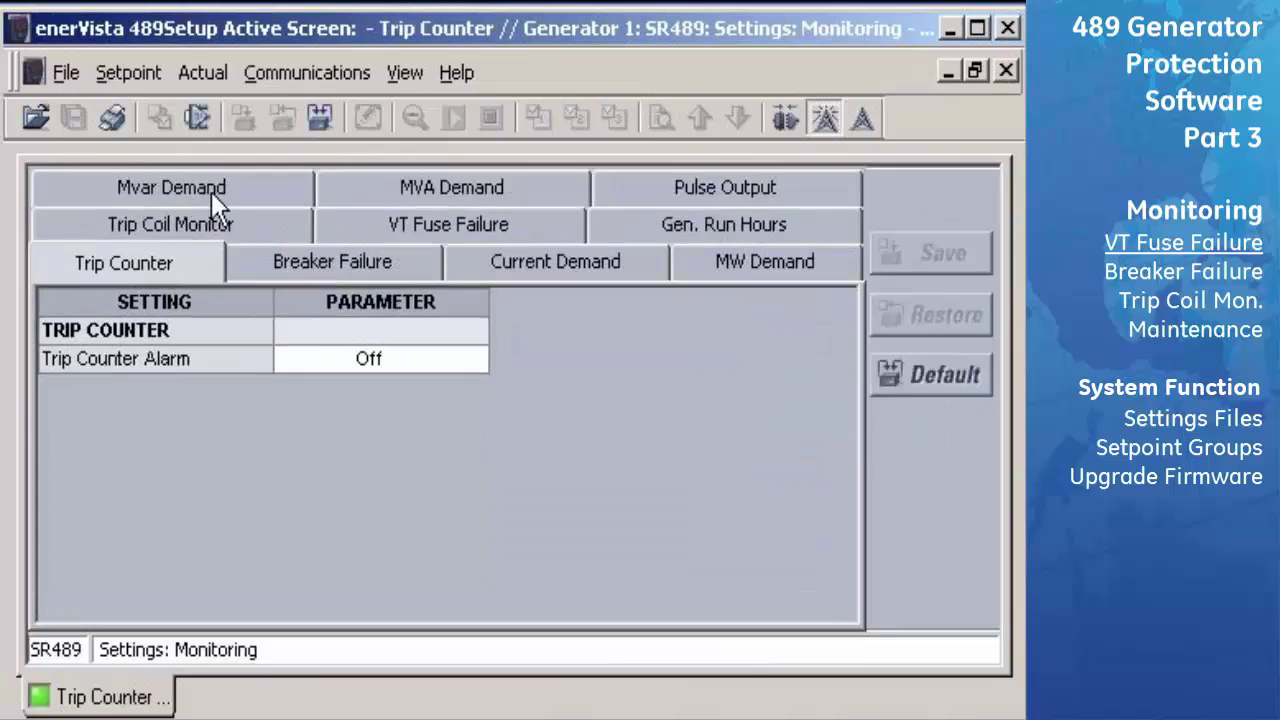
click(529, 238)
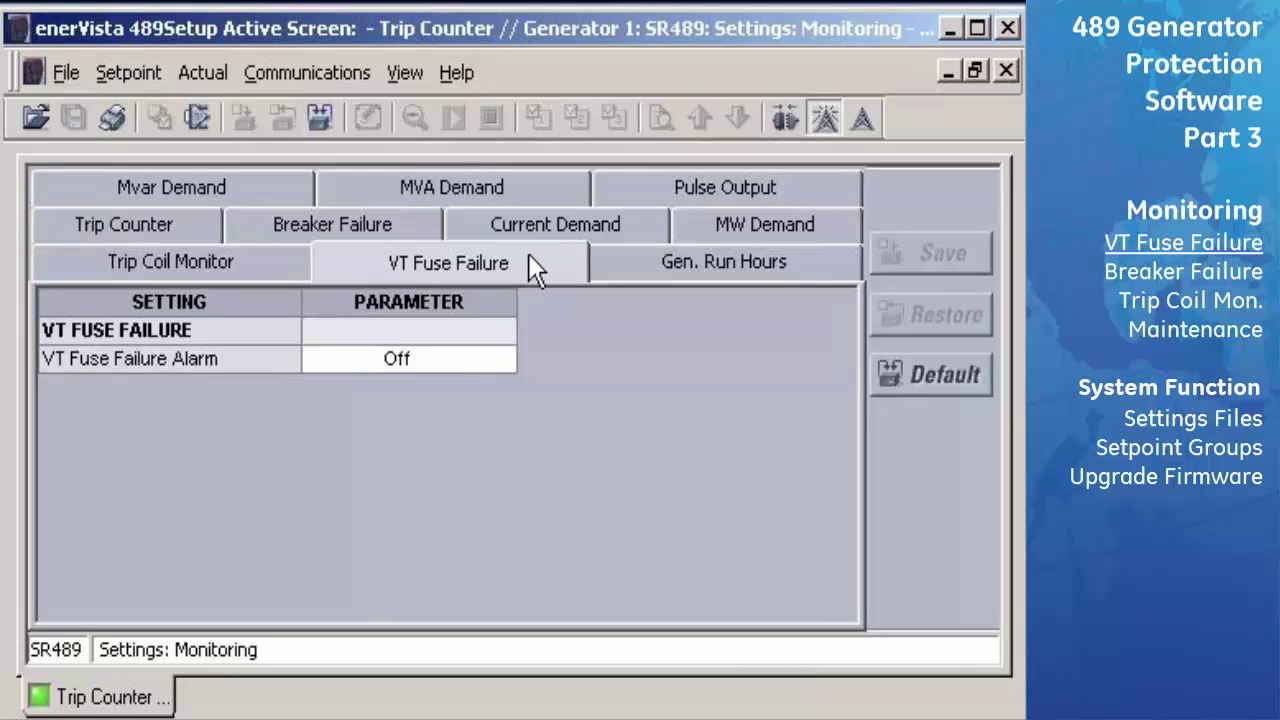
click(507, 366)
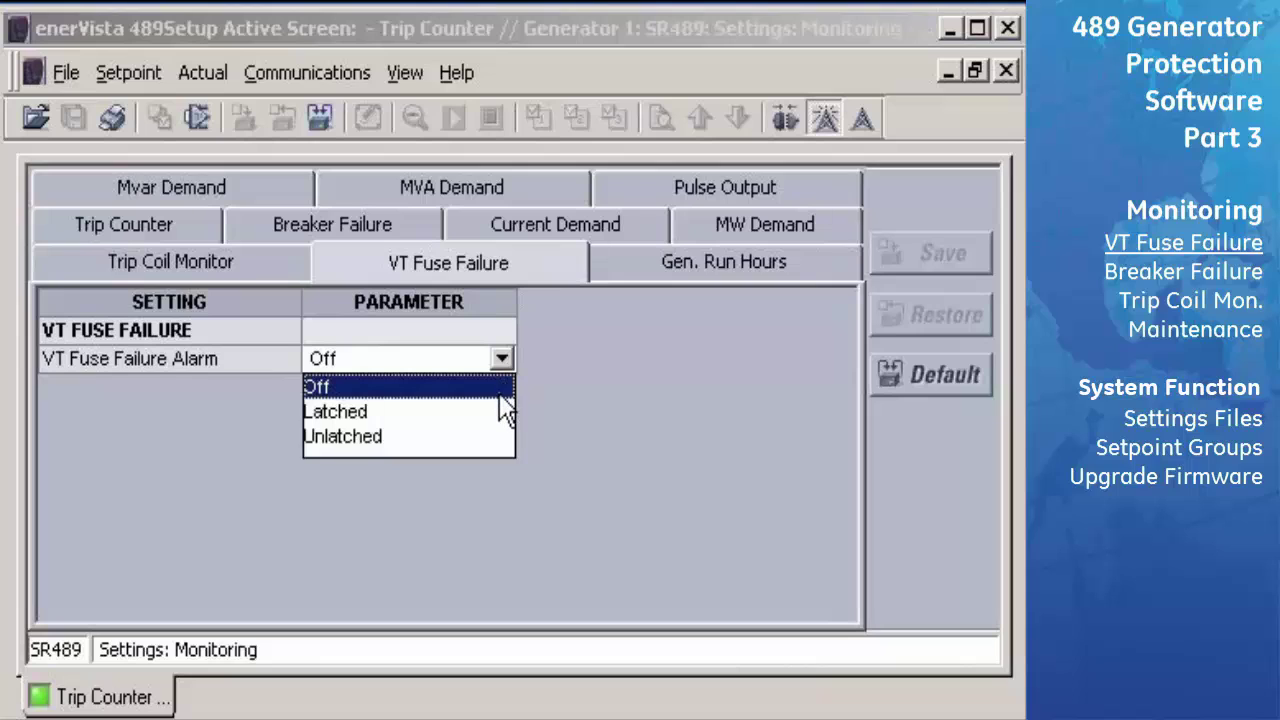
click(494, 410)
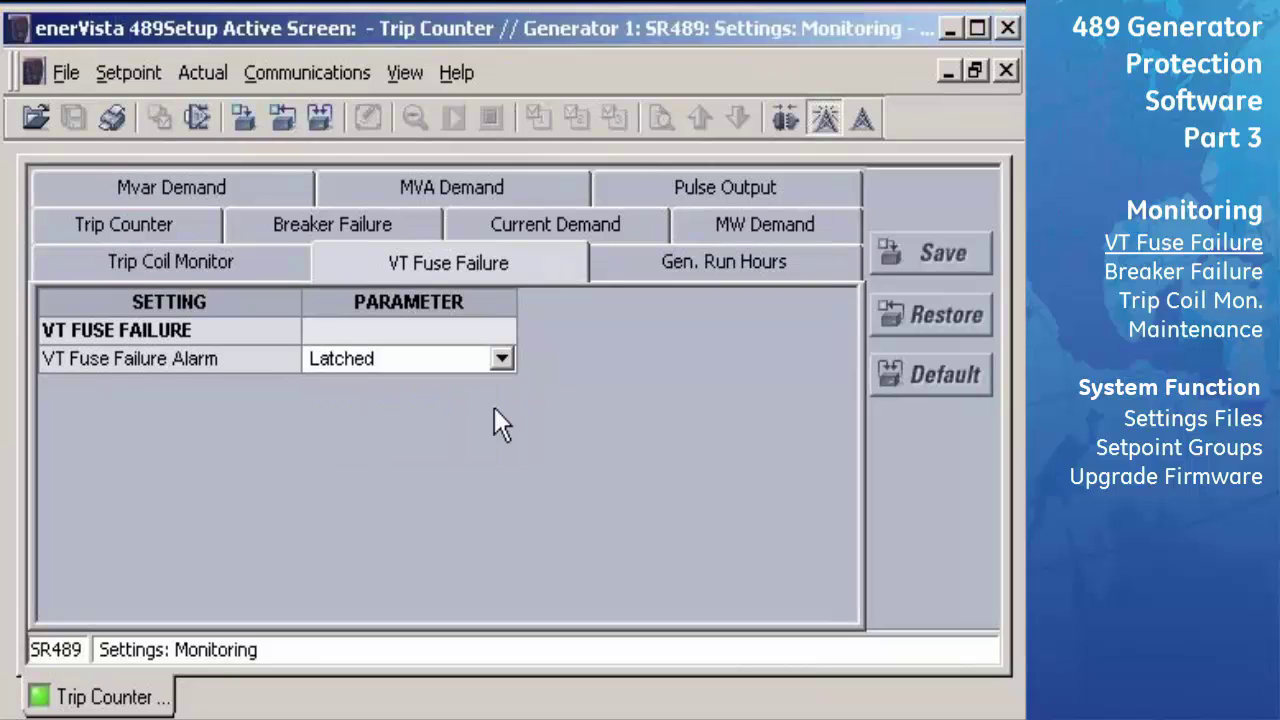
- Assign Relay 5 to the VT fuse failure alarm
click(507, 385)
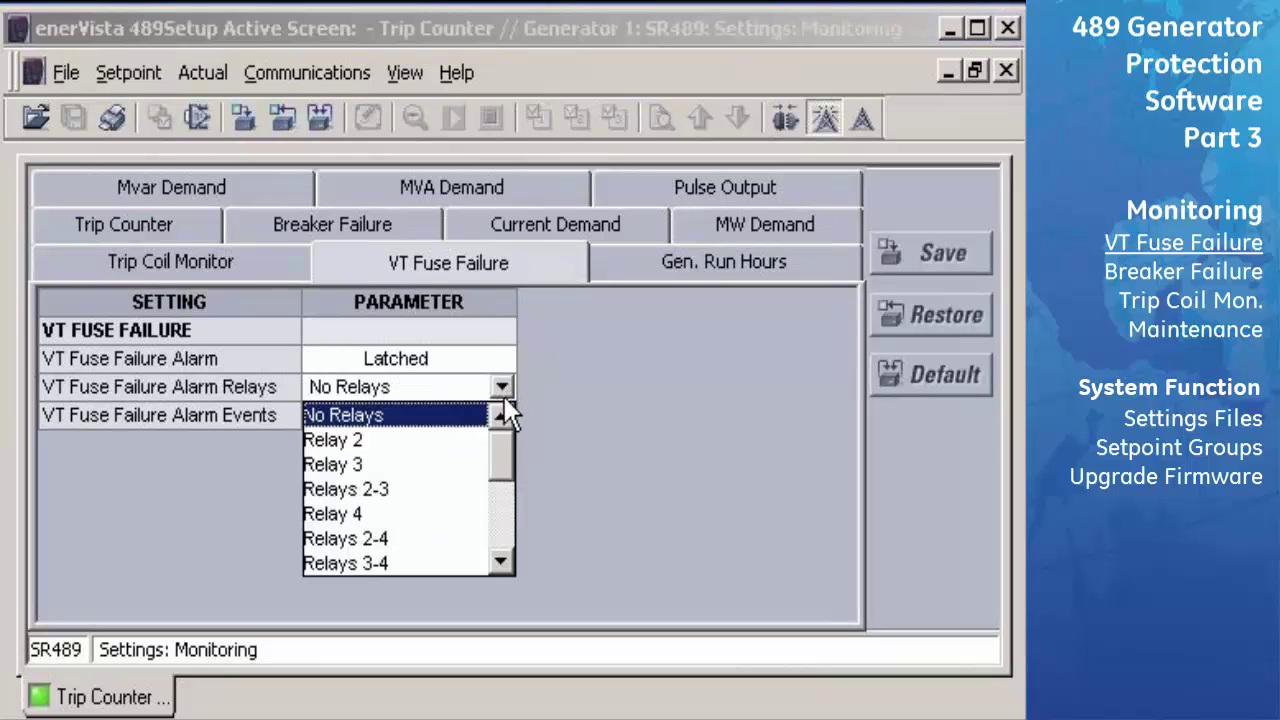
drag(505, 463, 505, 488)
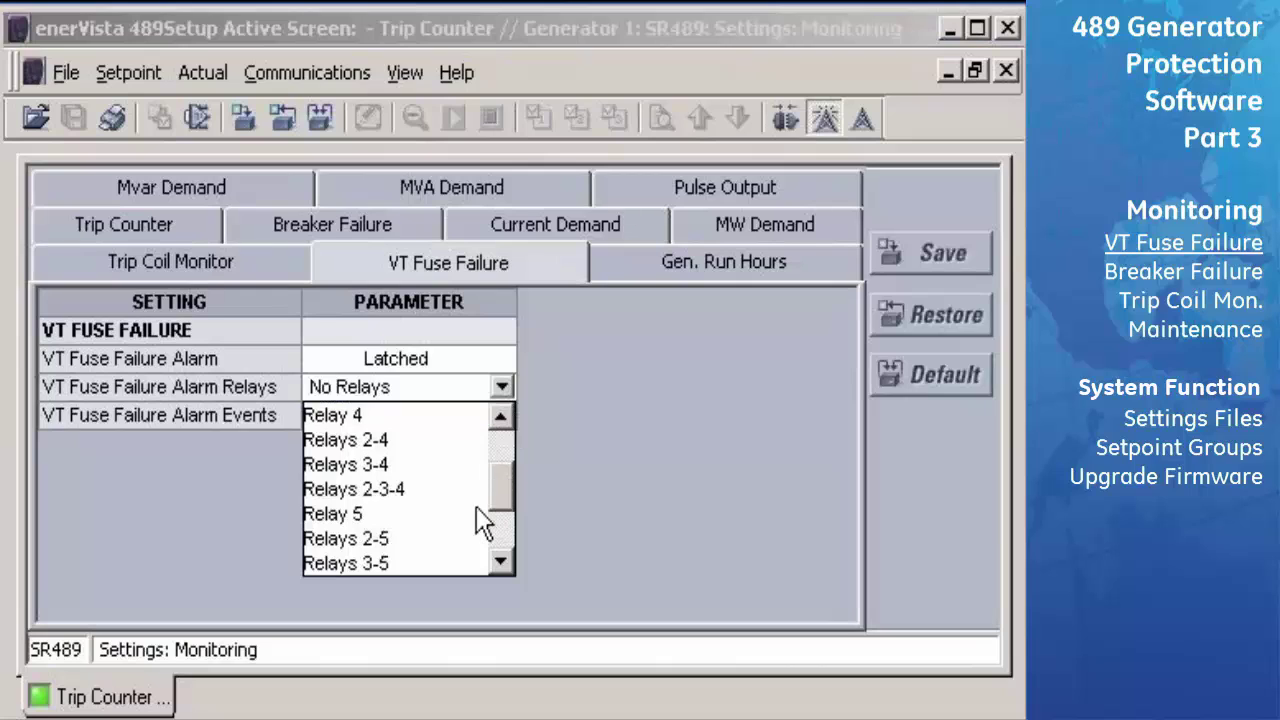
click(466, 513)
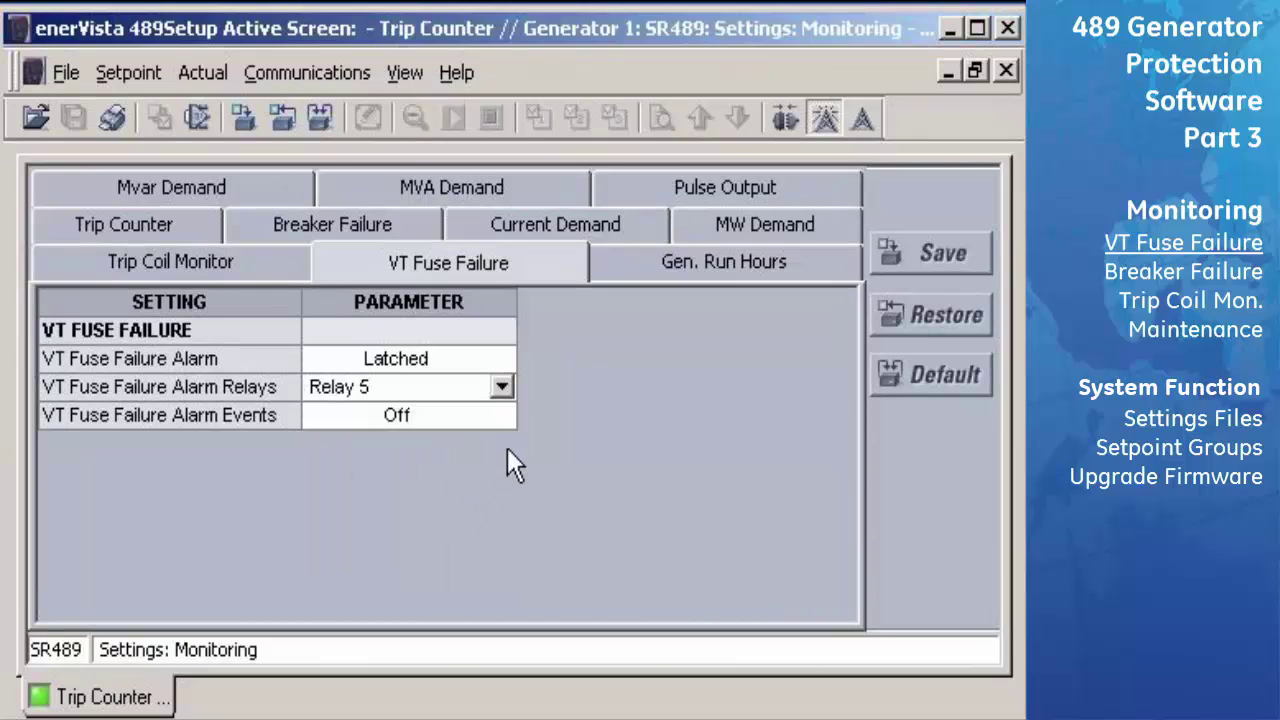
- Turn the VT fuse failure alarm events On and save the settings
click(507, 418)
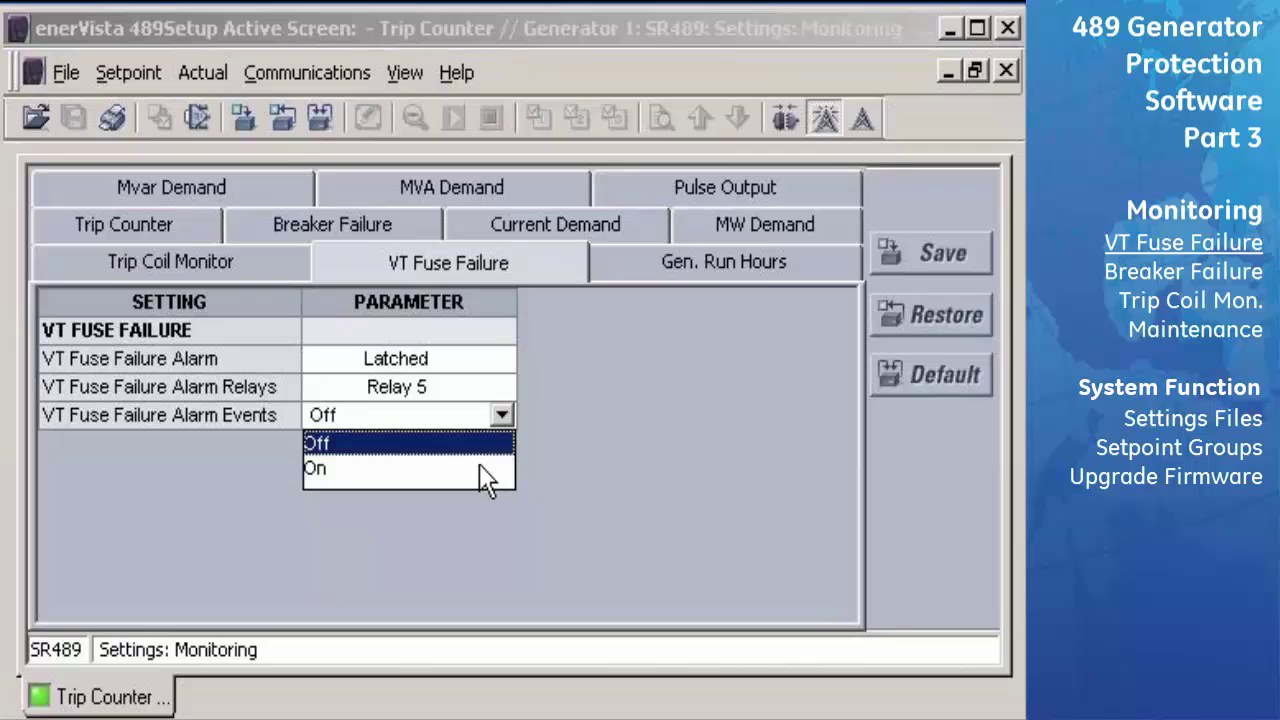
click(481, 466)
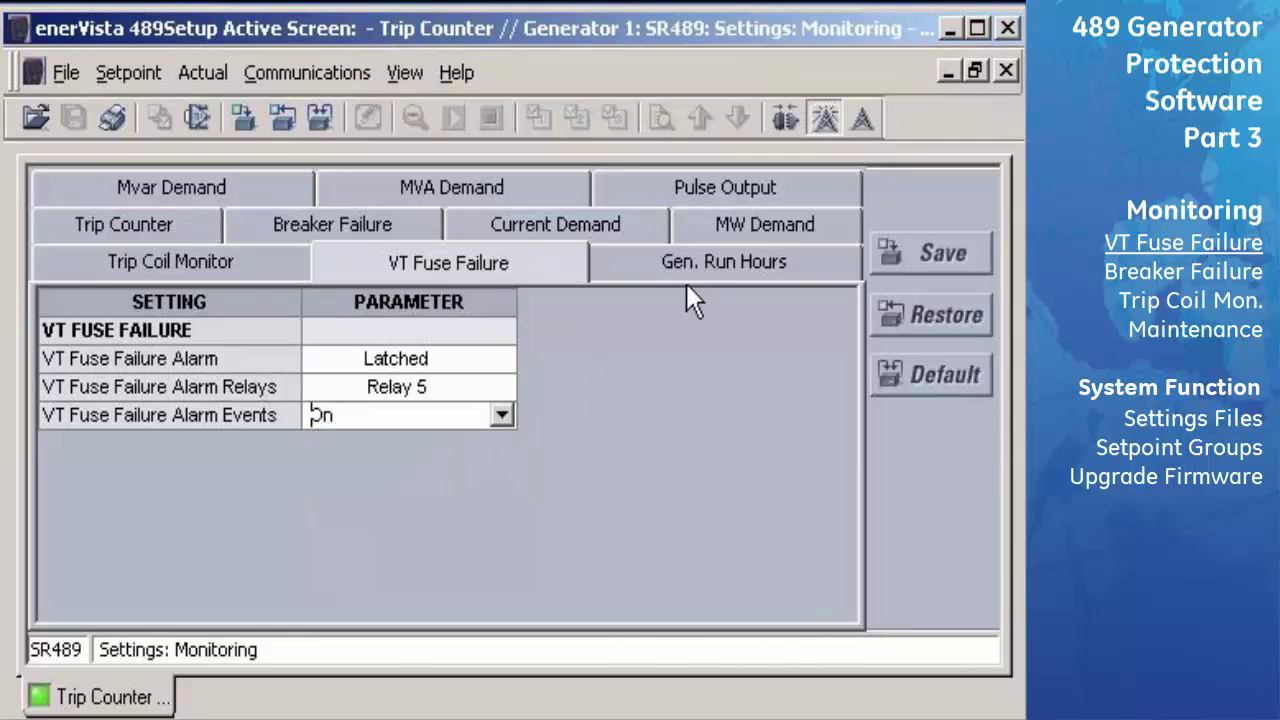
click(915, 252)
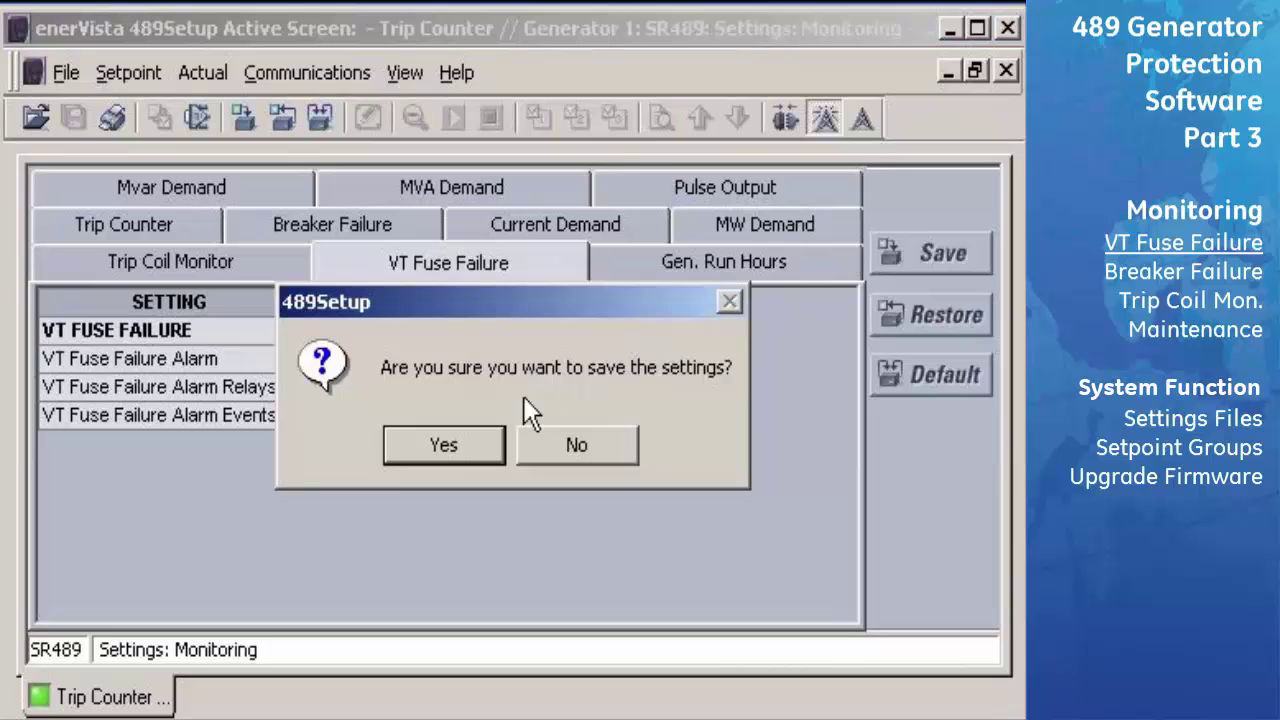
click(474, 437)
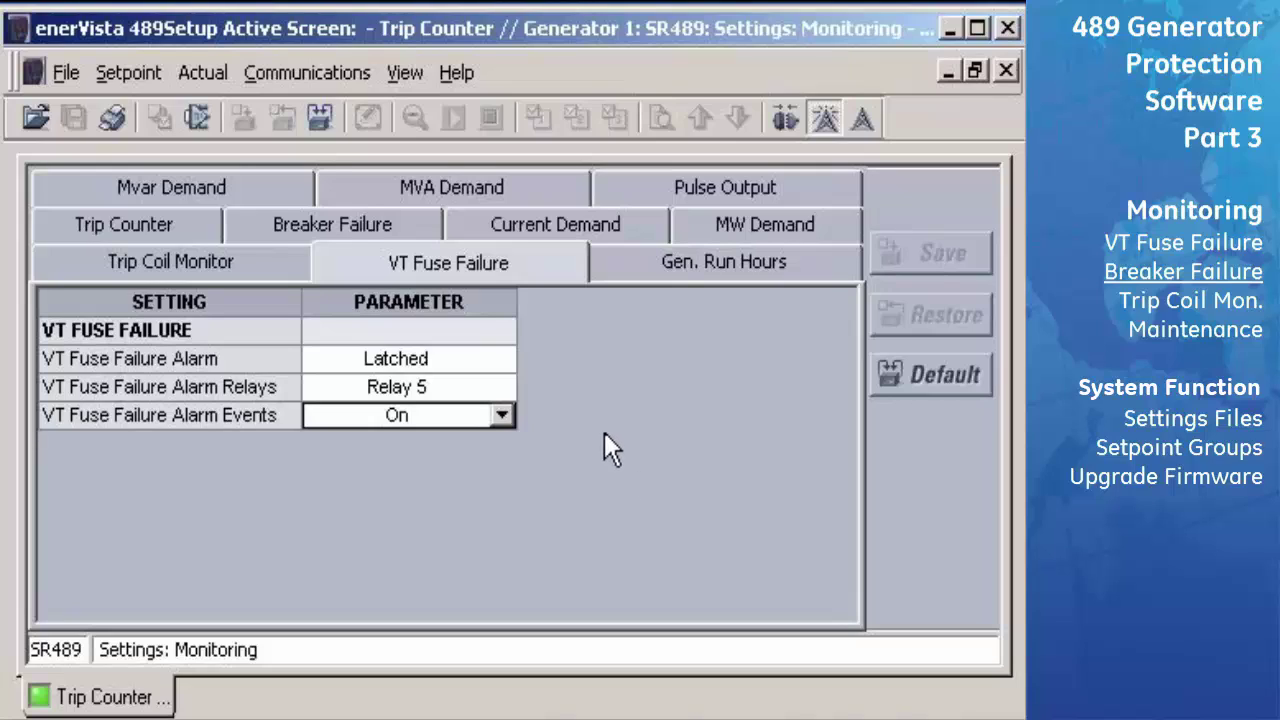
- In the breaker failure monitoring settings, assign Relay 5 to the breaker failure alarm
click(425, 229)
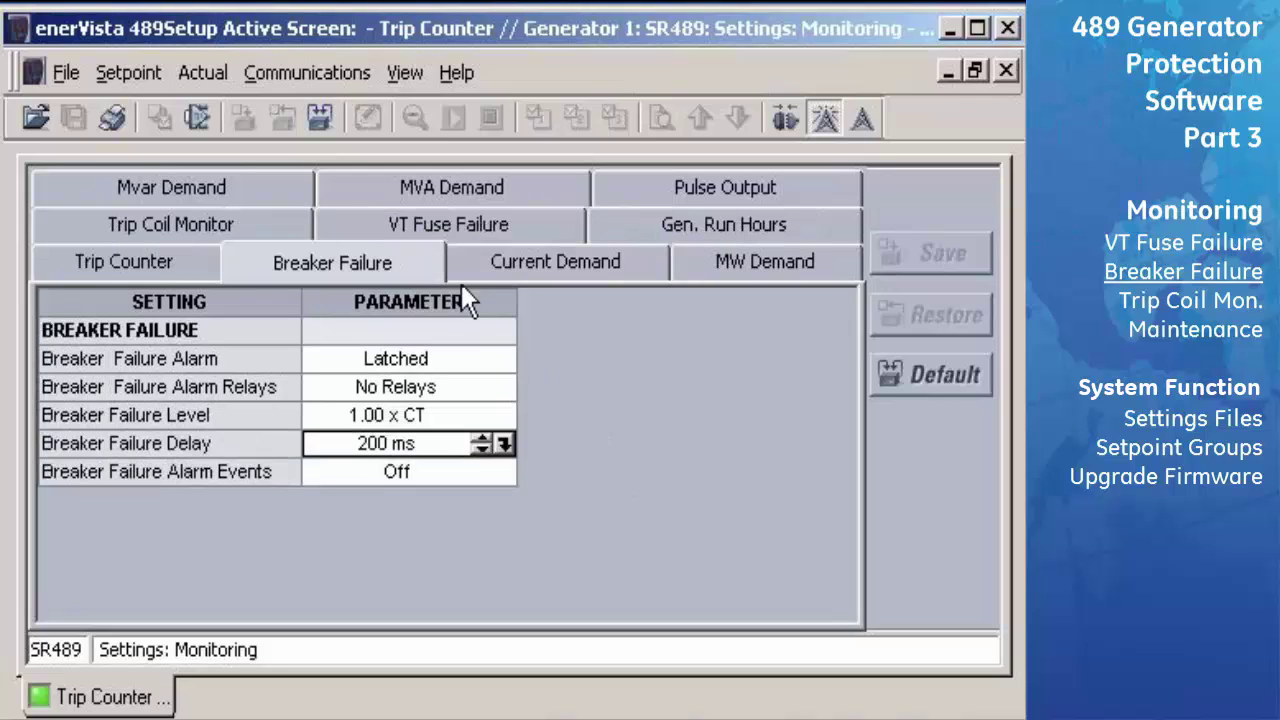
click(500, 386)
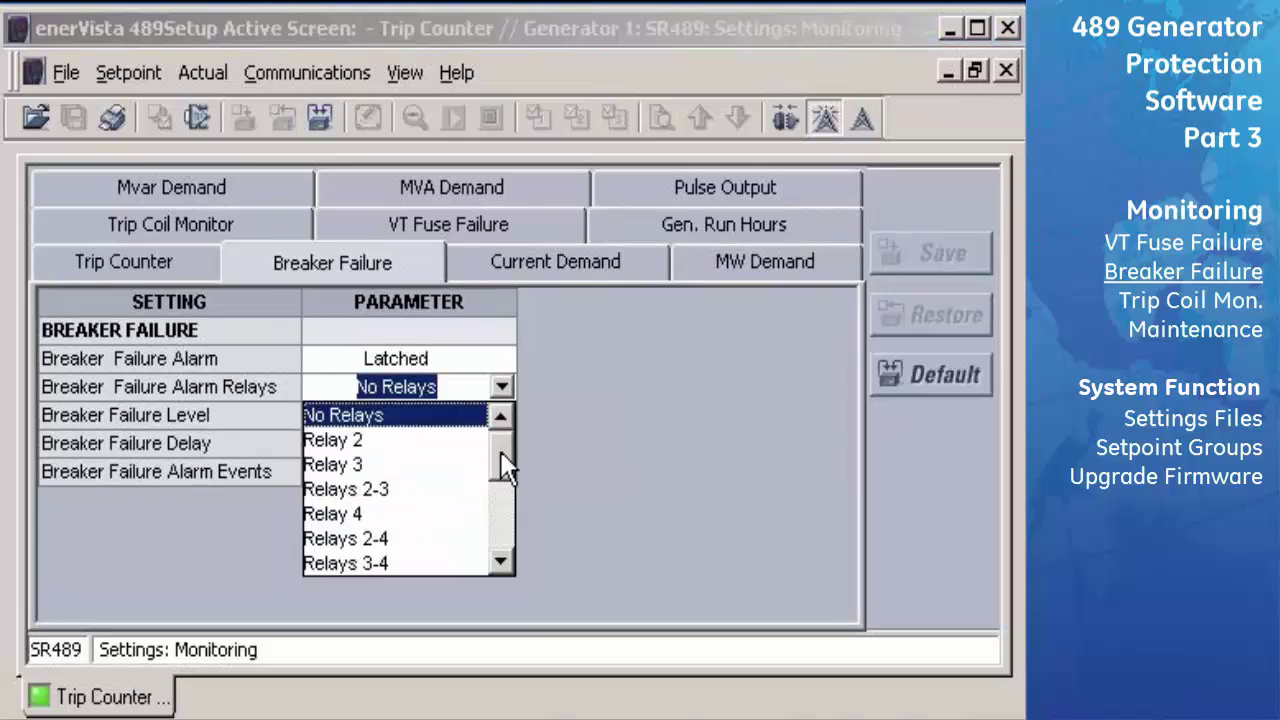
drag(503, 457, 464, 487)
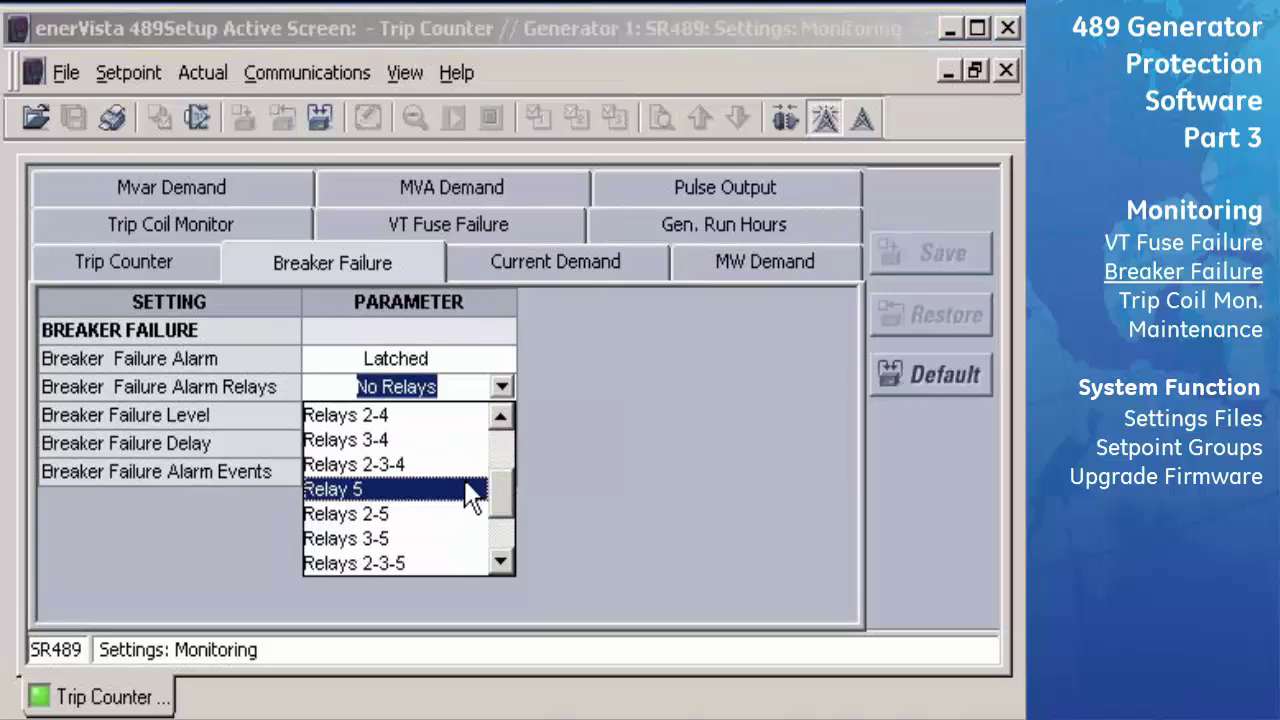
click(466, 488)
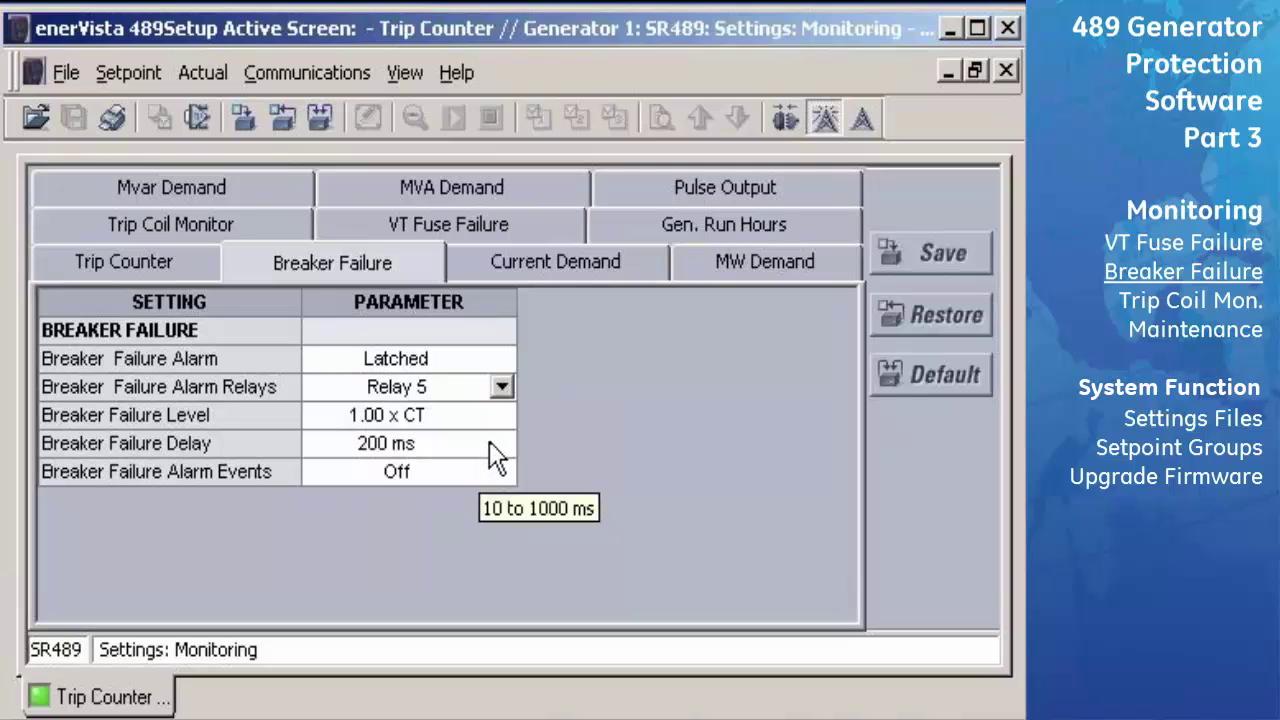
- Set the breaker failure level to 0.05 x CT and the breaker failure delay to 100 ms
click(505, 416)
text(0)
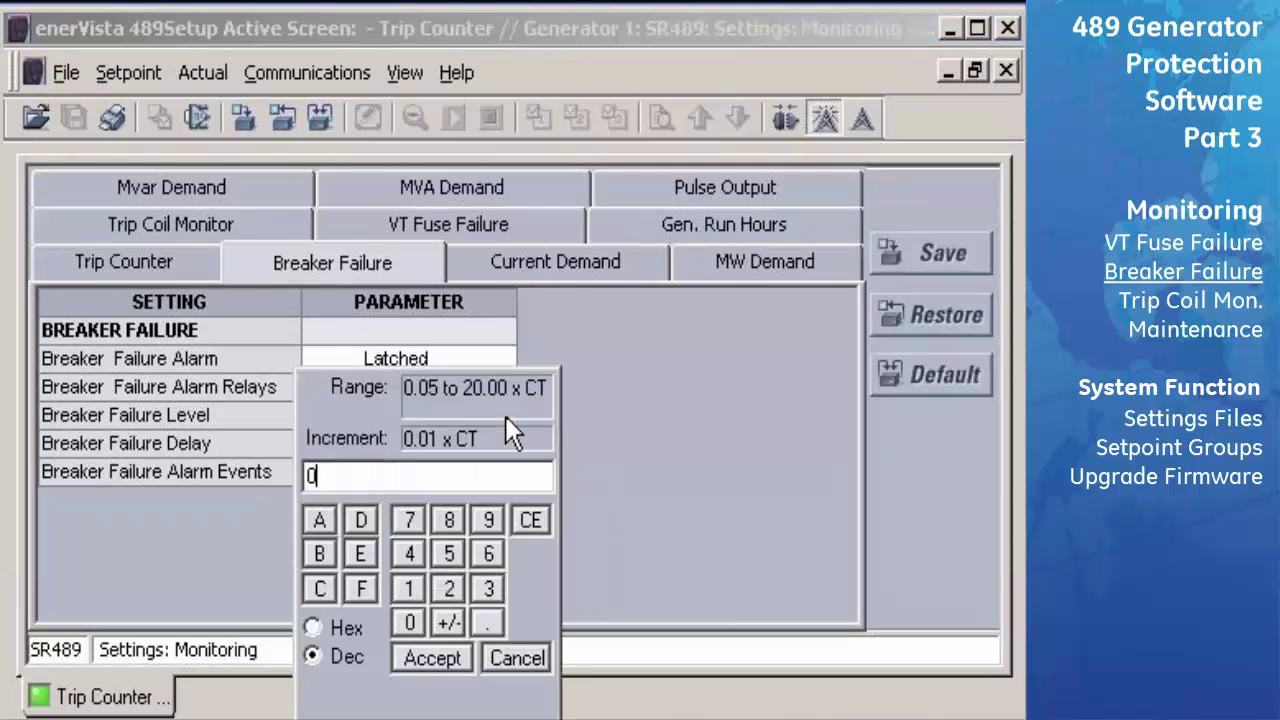
text(.05)
click(433, 658)
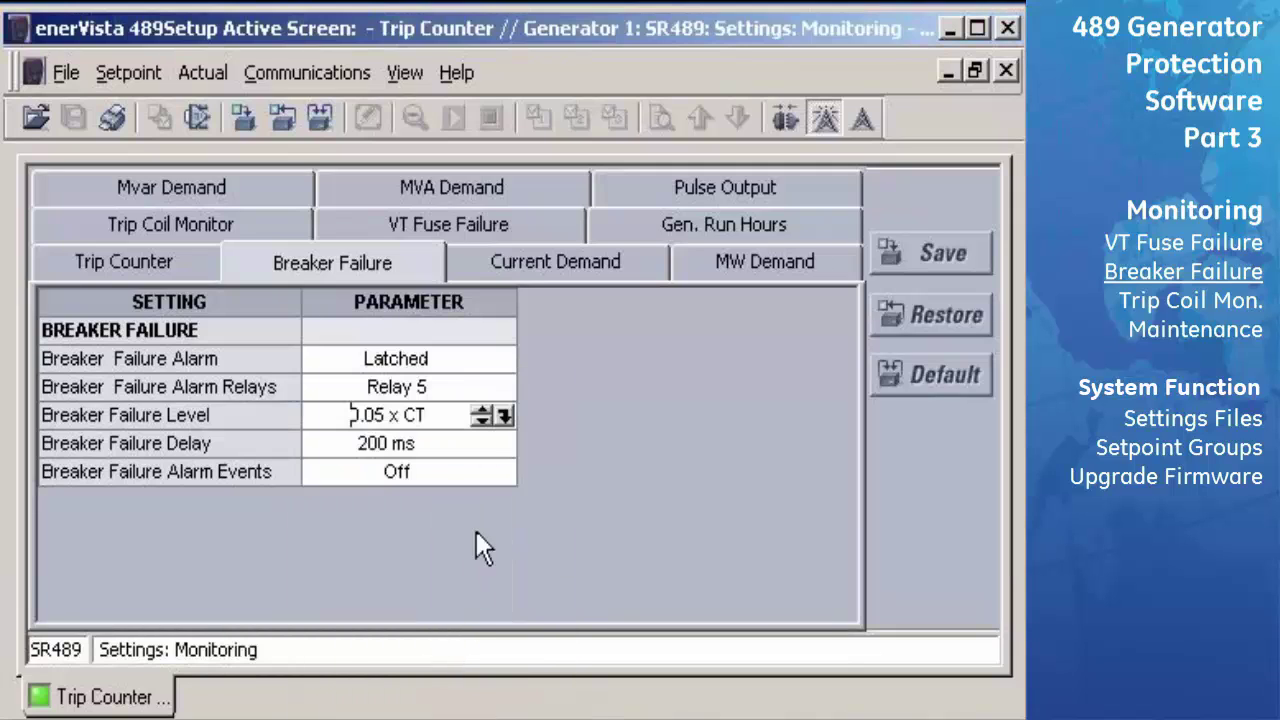
mouse_move(505, 444)
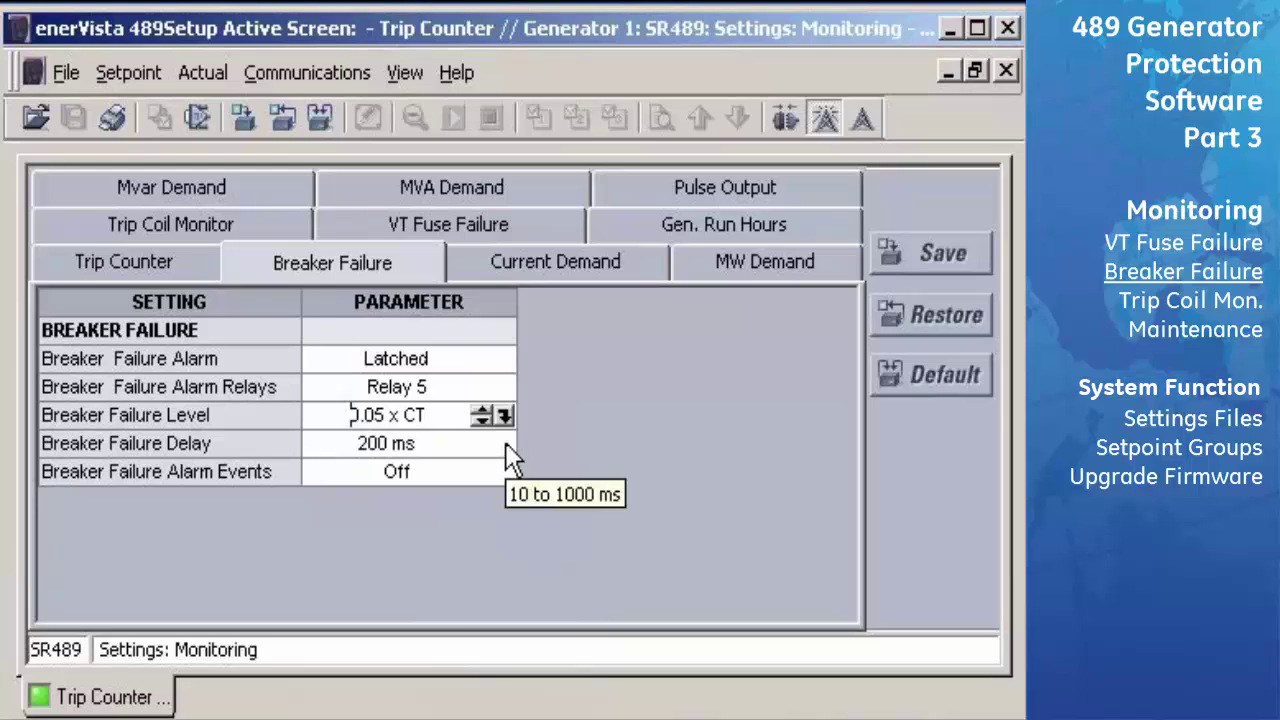
click(505, 445)
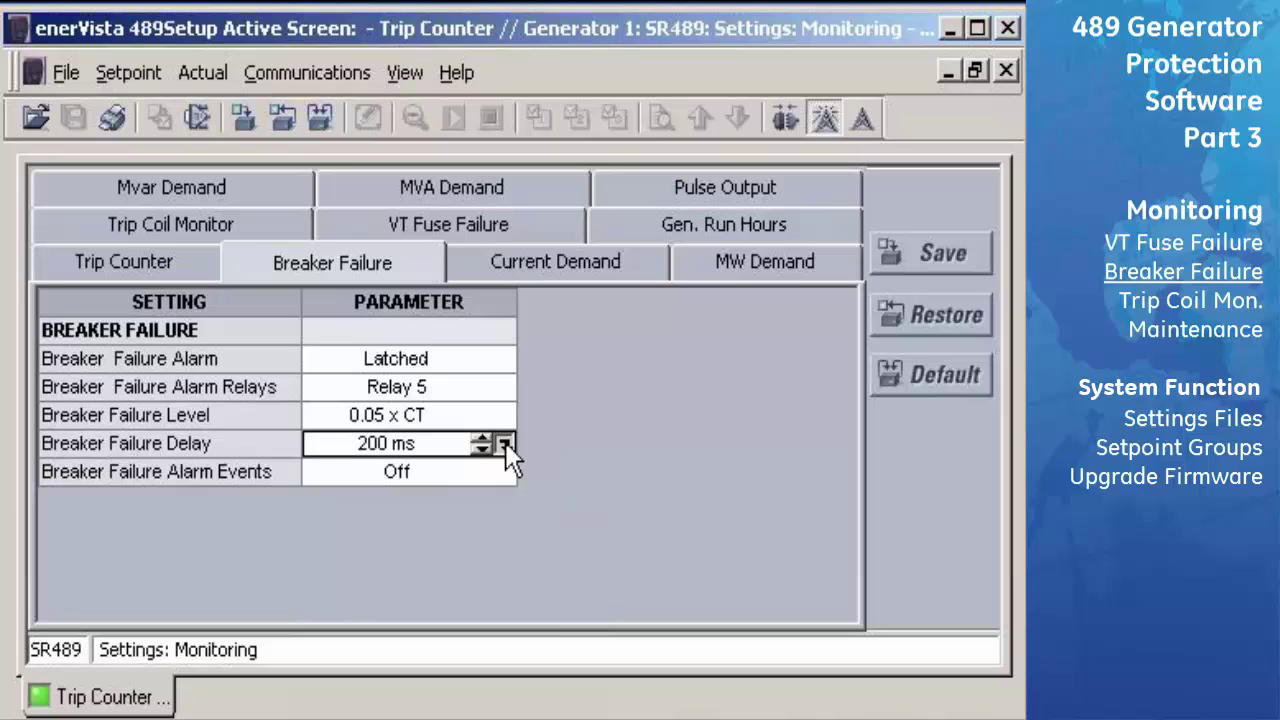
click(505, 443)
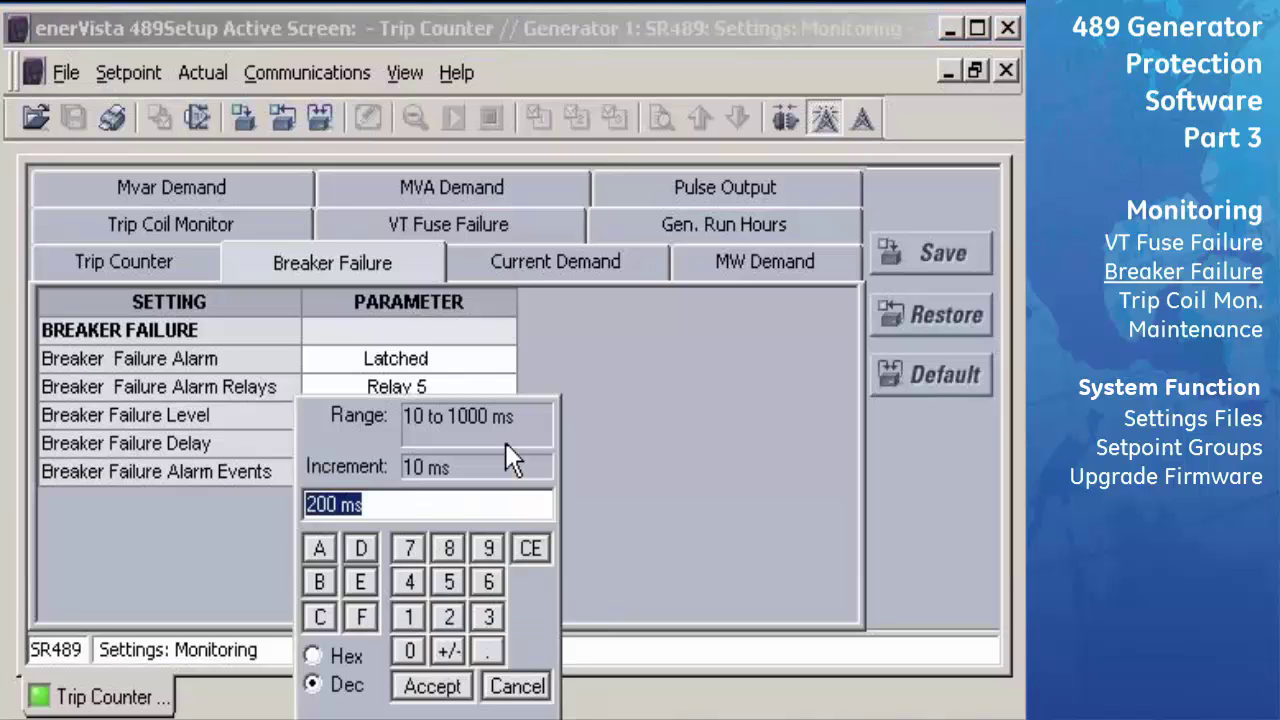
text(100)
key(Return)
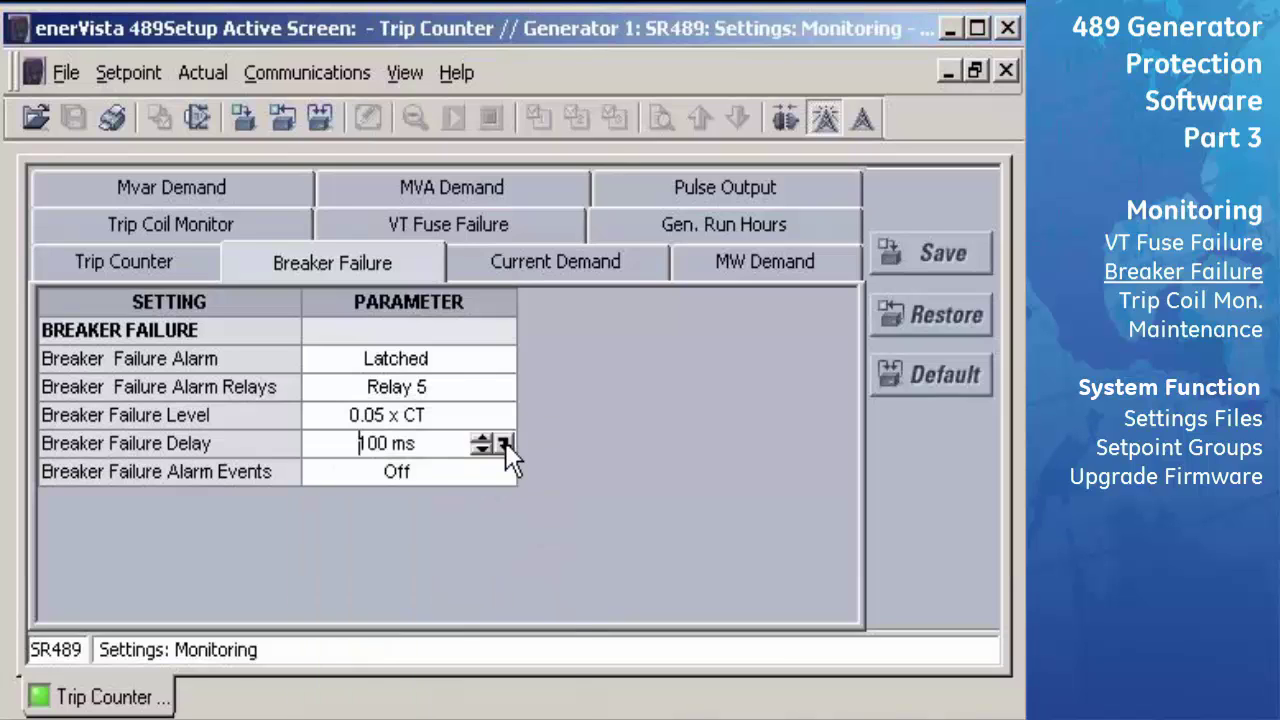
- Turn the breaker failure alarm events On and save the settings
click(501, 471)
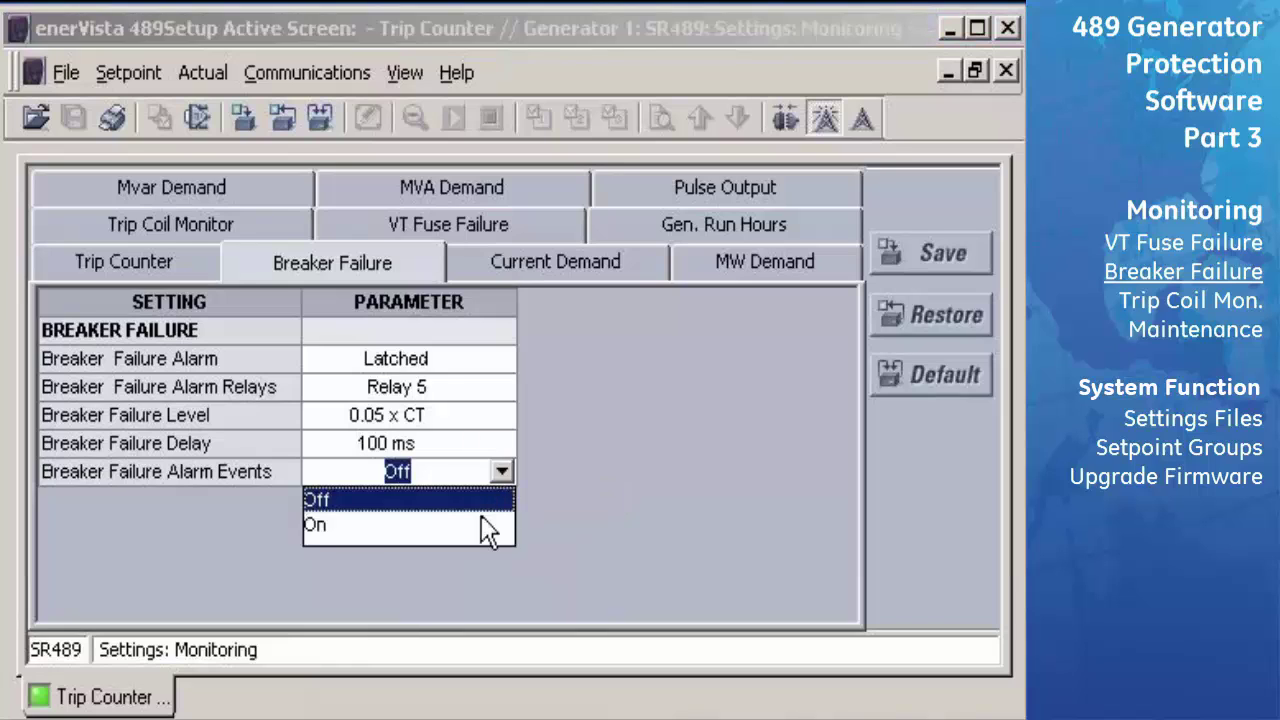
click(484, 528)
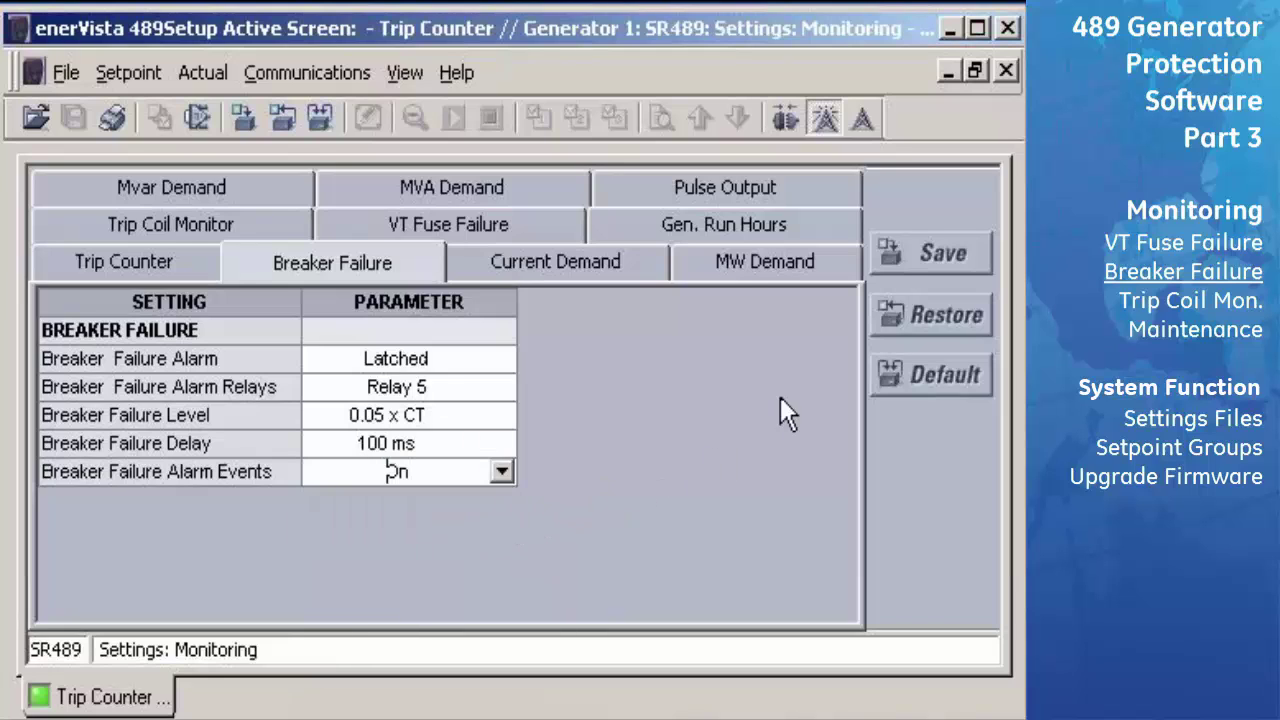
click(900, 268)
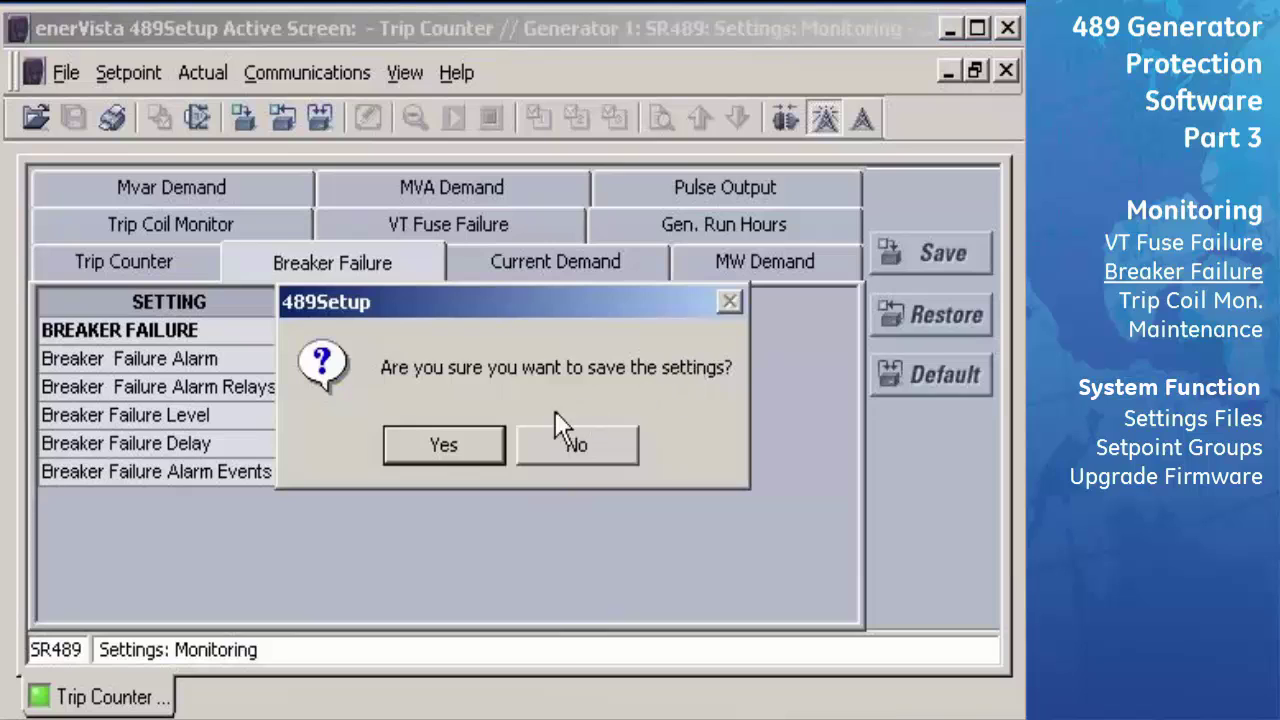
click(502, 433)
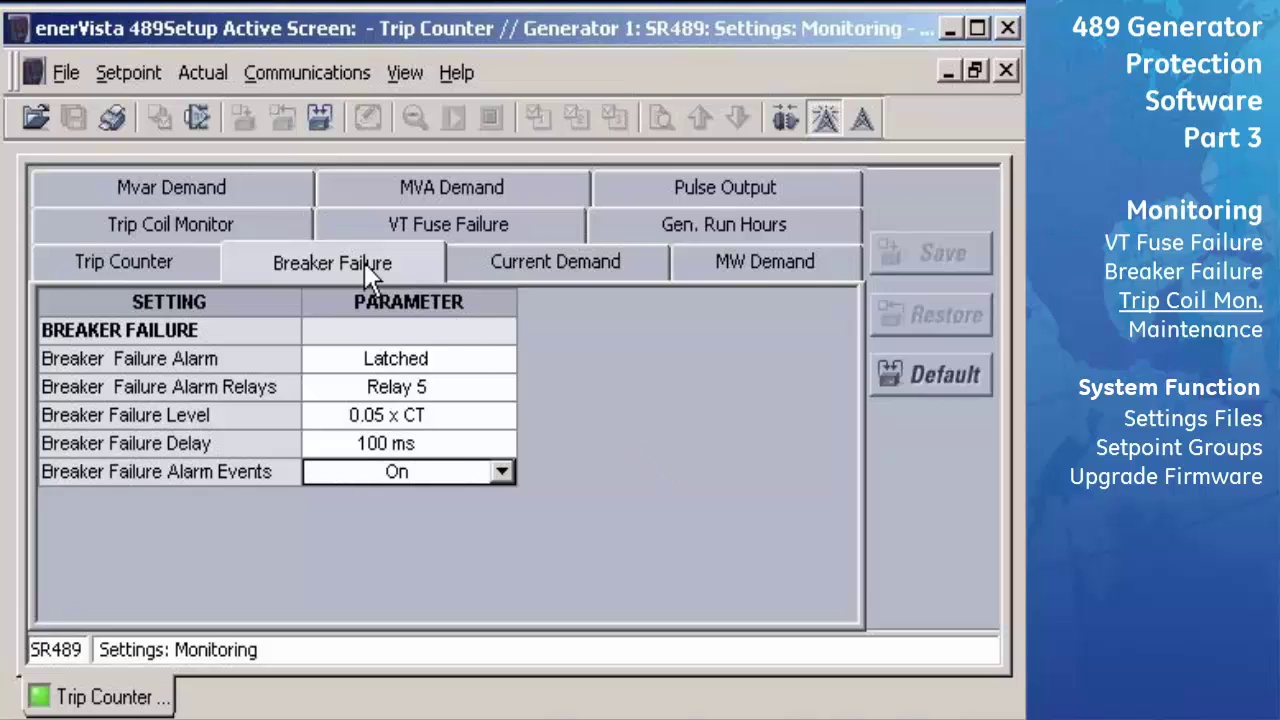
- In the trip coil monitor settings, set the alarm to Latched and the supervision of trip coil to 52 Opened/Closed
click(303, 228)
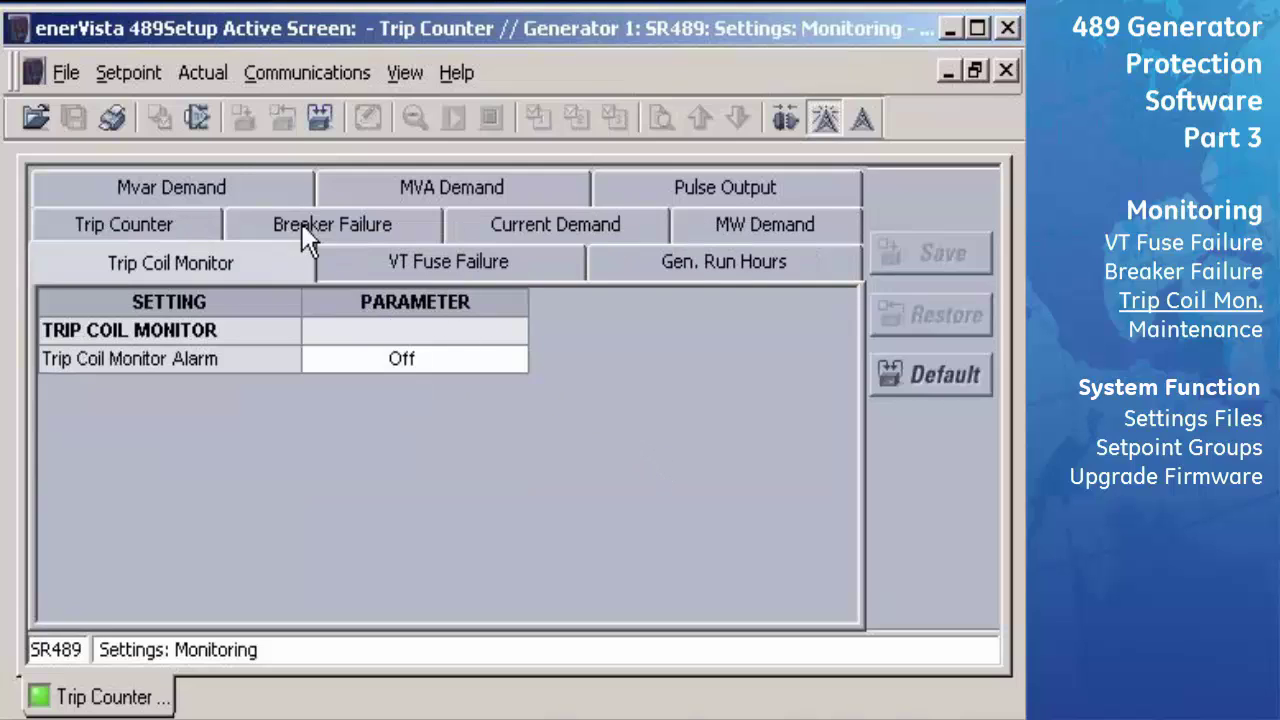
click(518, 357)
click(514, 359)
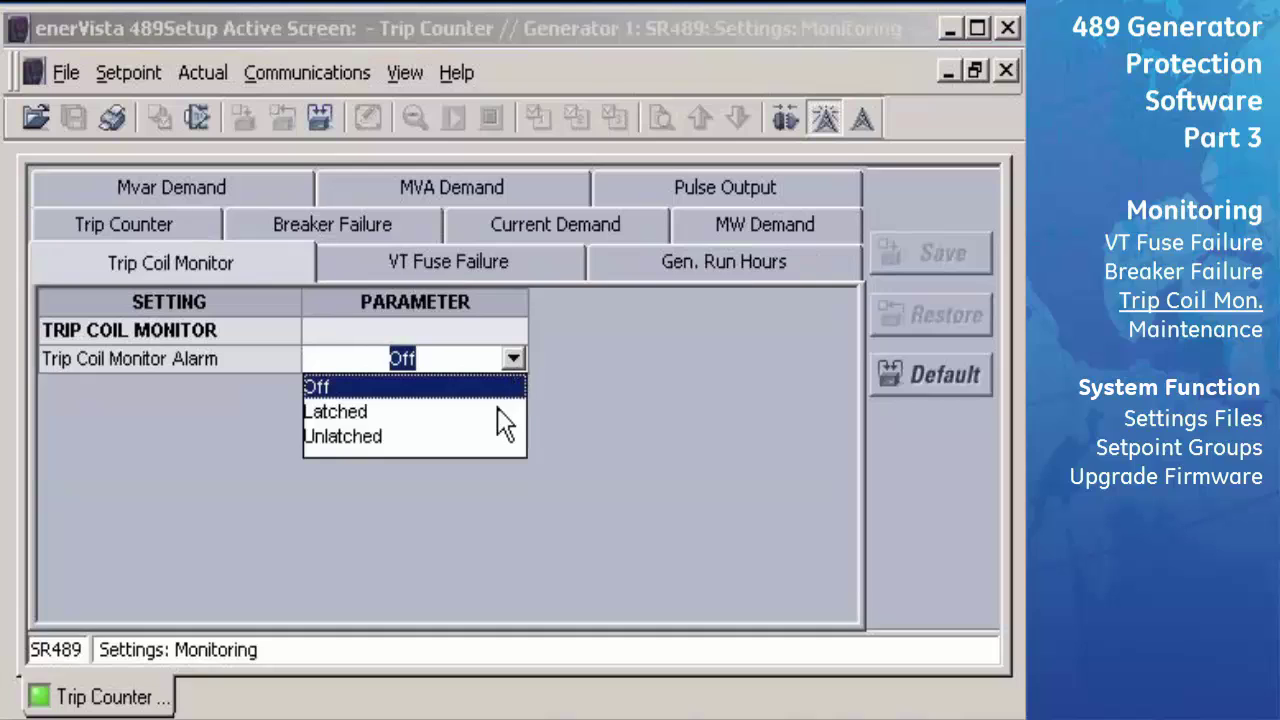
click(503, 413)
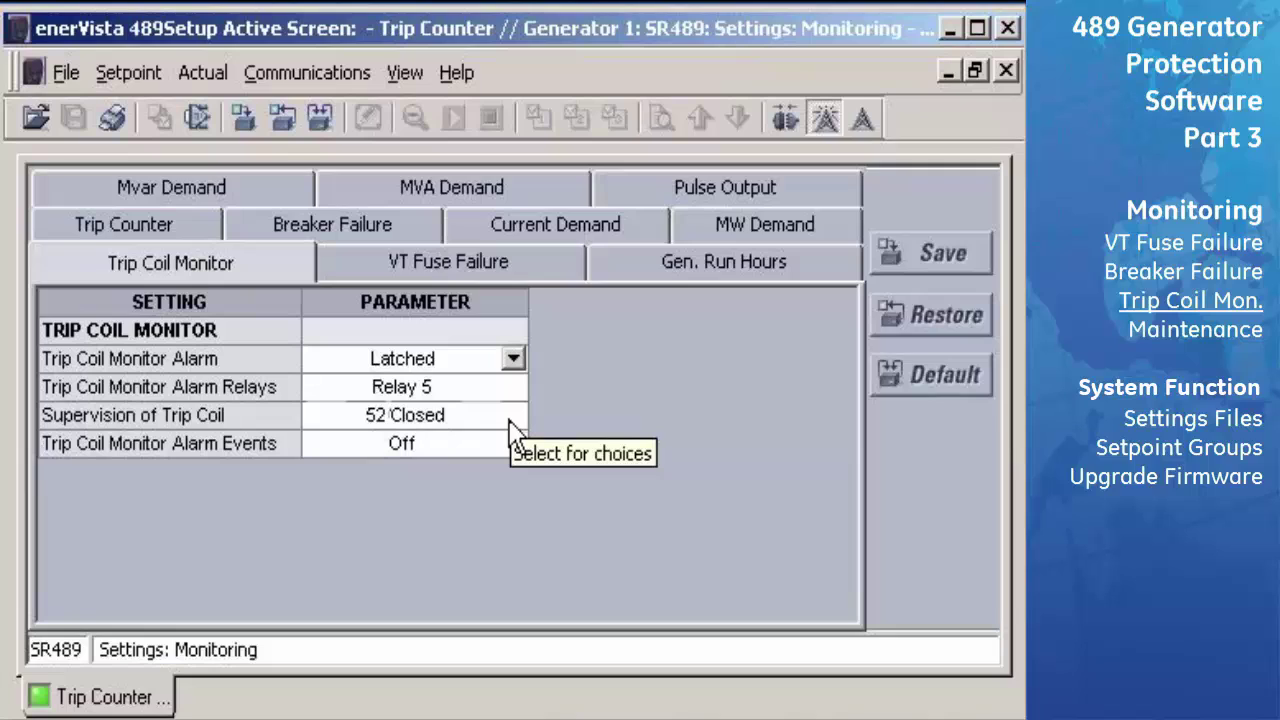
- Turn the trip coil monitor alarm events On and save the settings
click(507, 447)
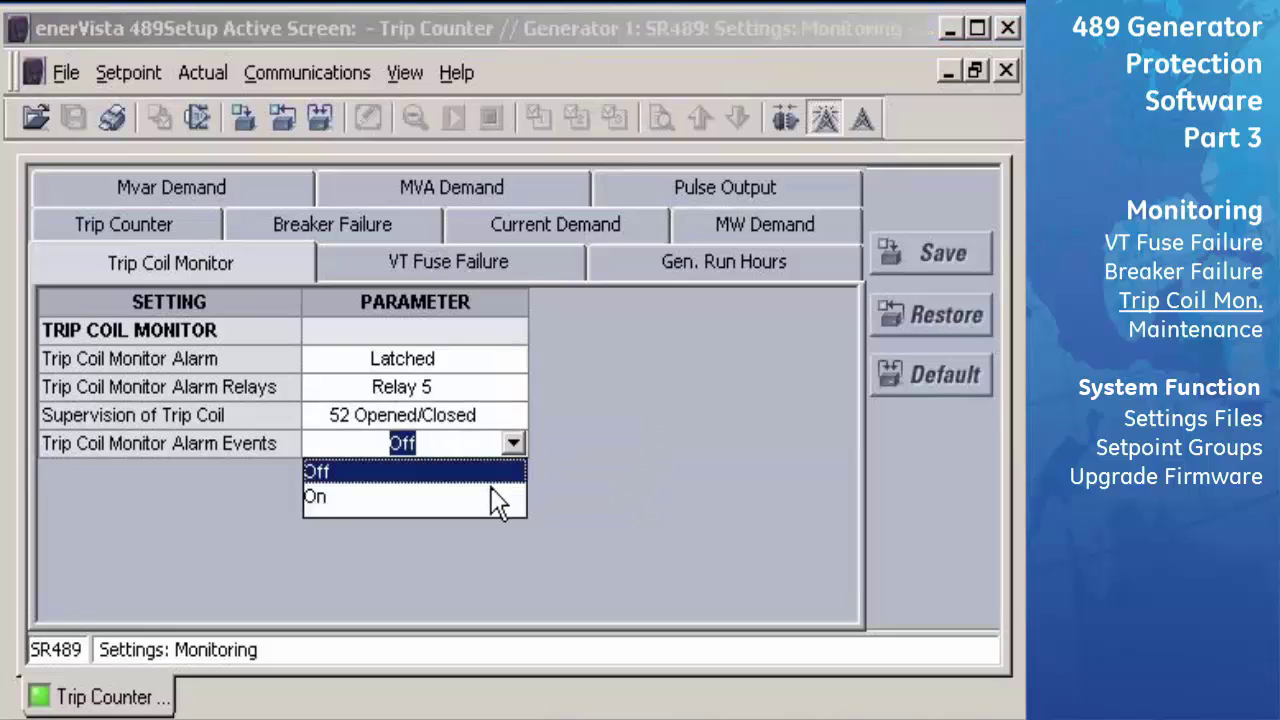
click(502, 496)
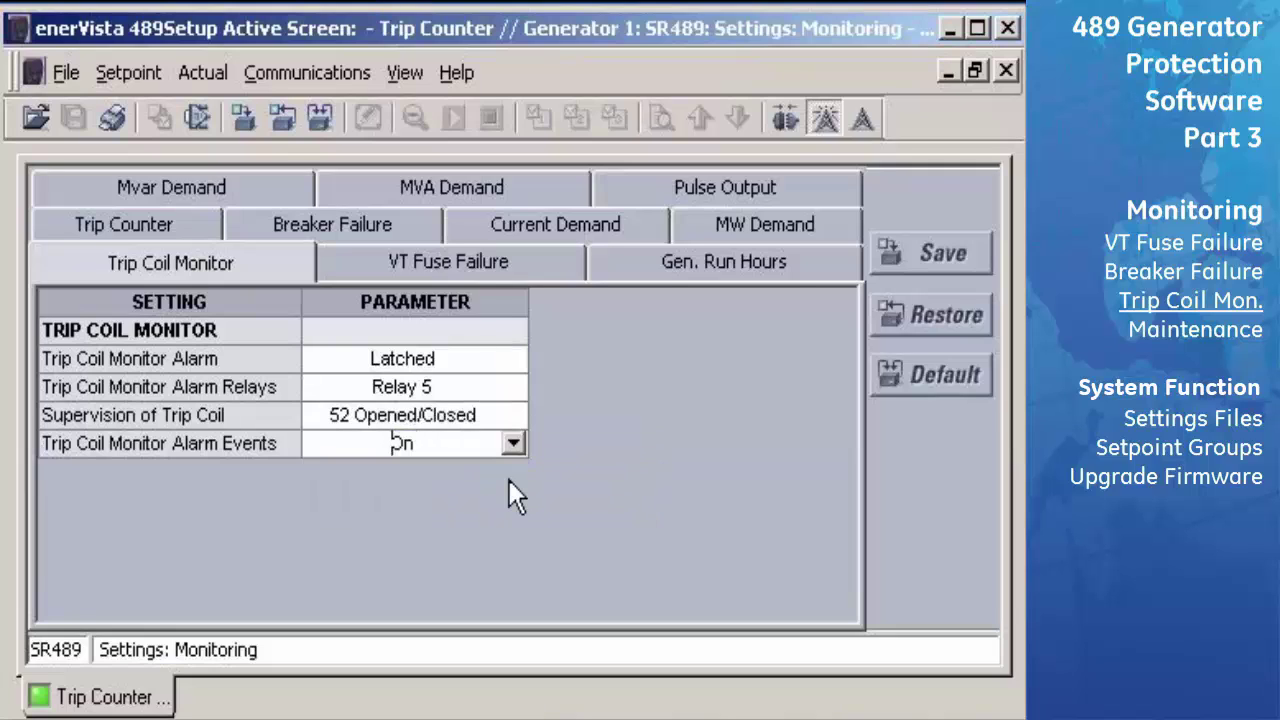
click(940, 255)
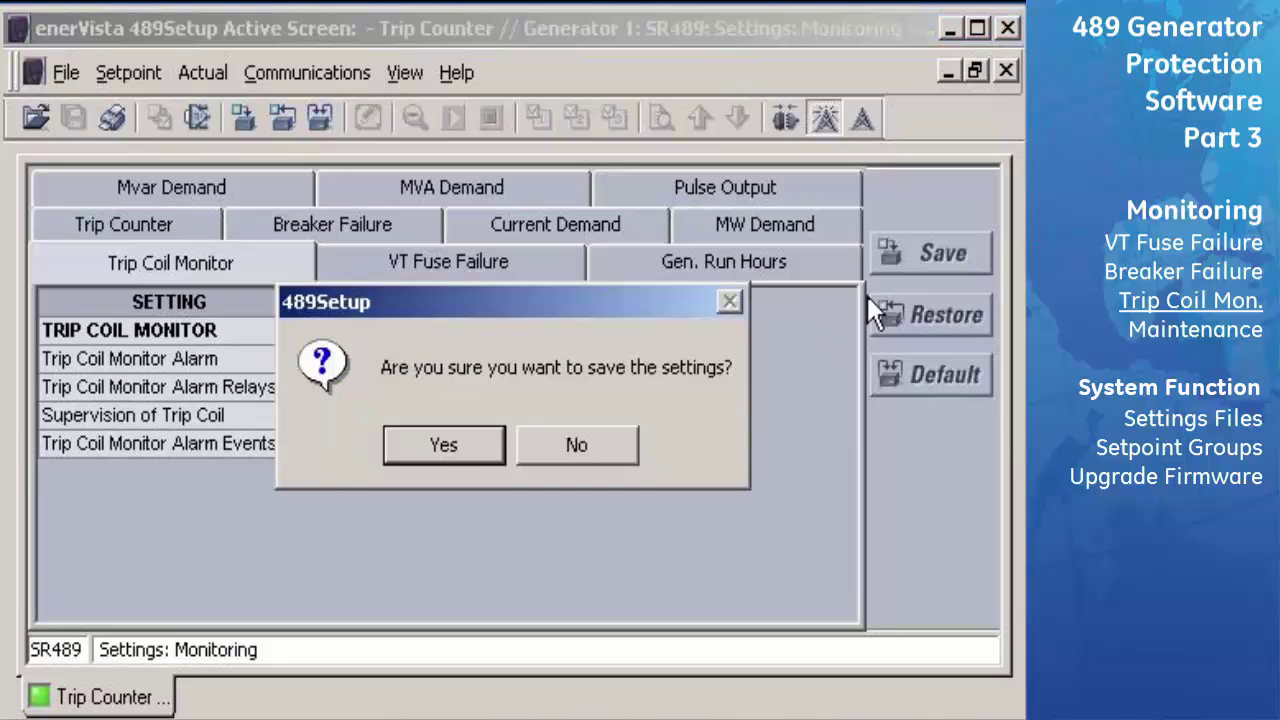
click(443, 445)
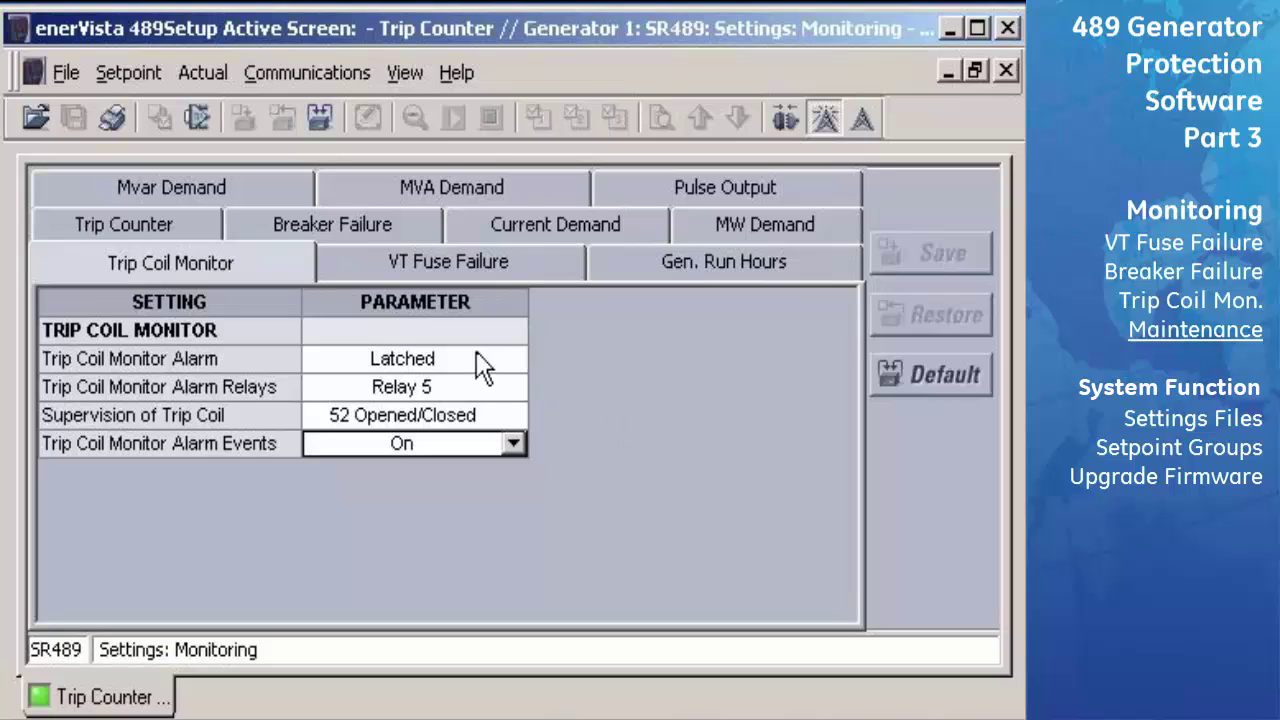
- In the trip counter monitoring settings, set the trip counter alarm to Latched
click(211, 229)
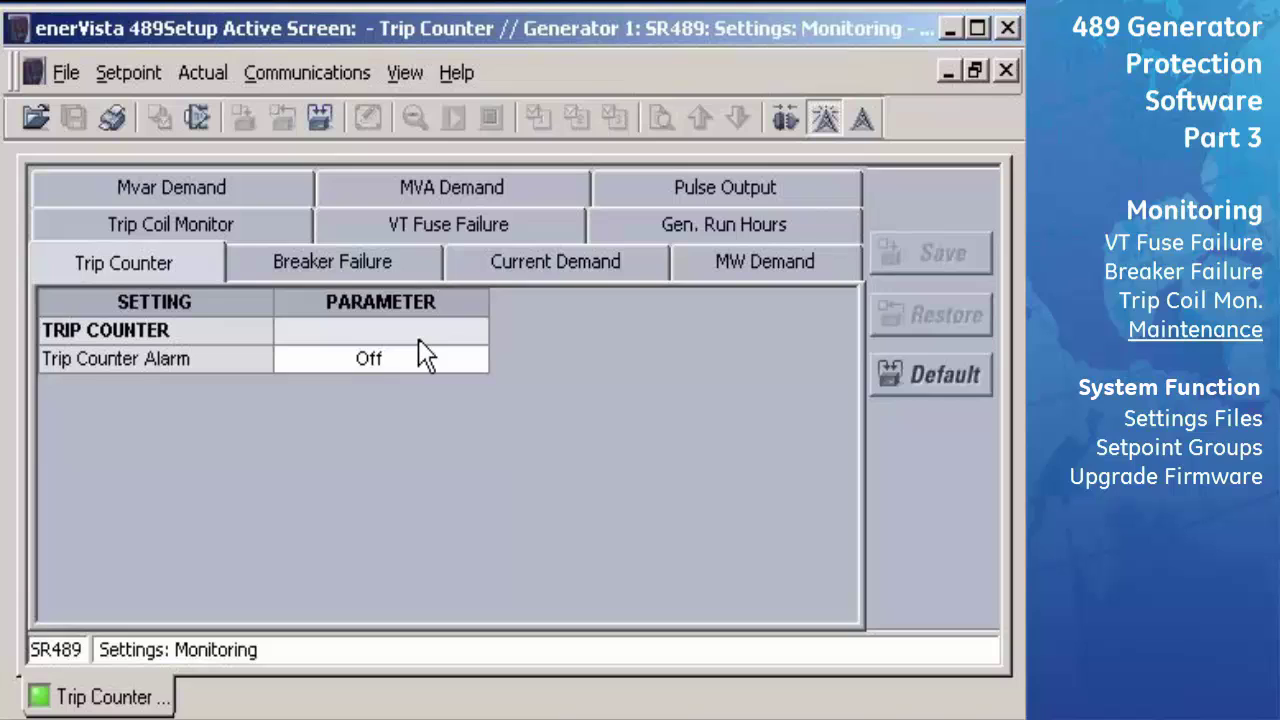
click(466, 364)
click(447, 411)
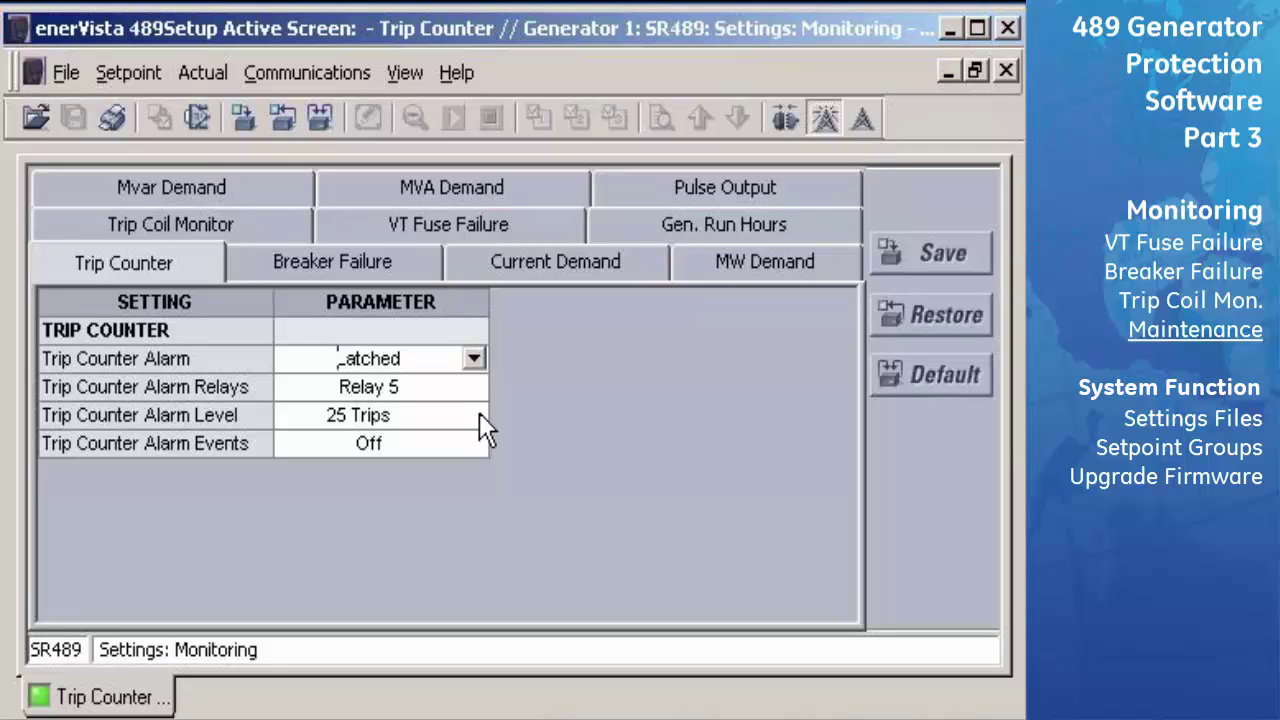
- Set the trip counter alarm level to 450 trips and turn the trip counter alarm events On
click(480, 415)
click(480, 415)
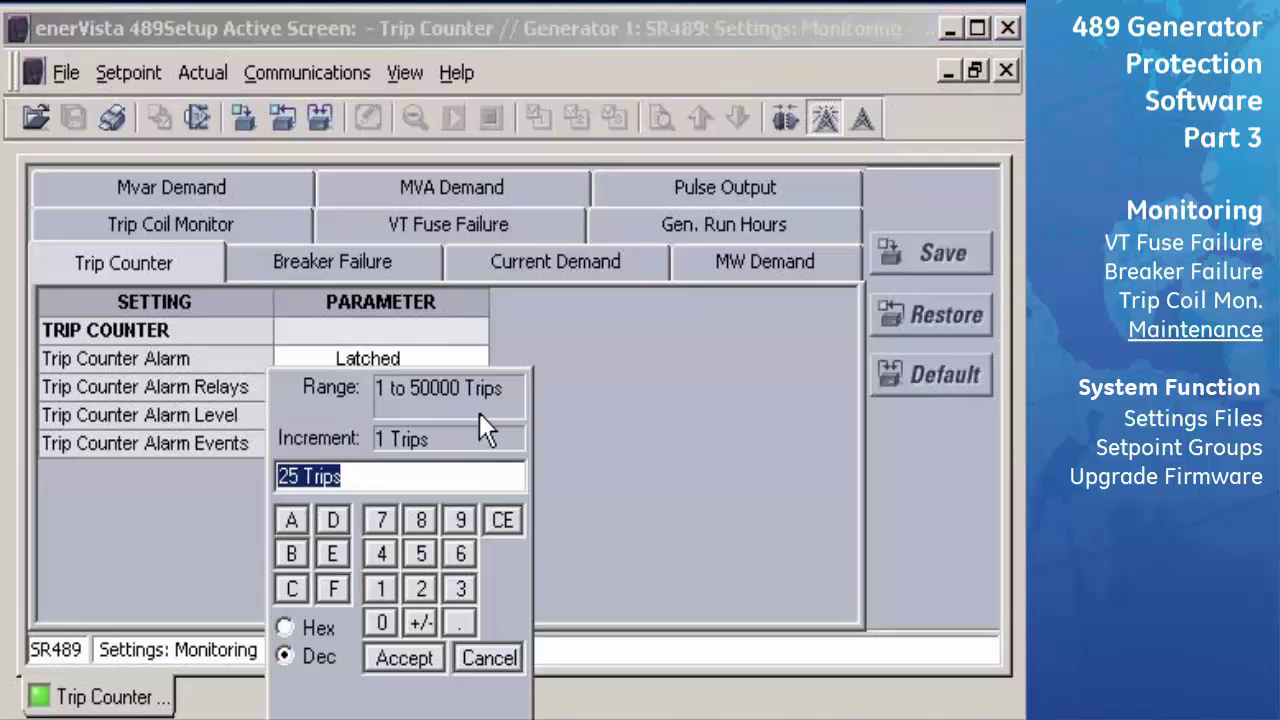
text(450)
click(410, 659)
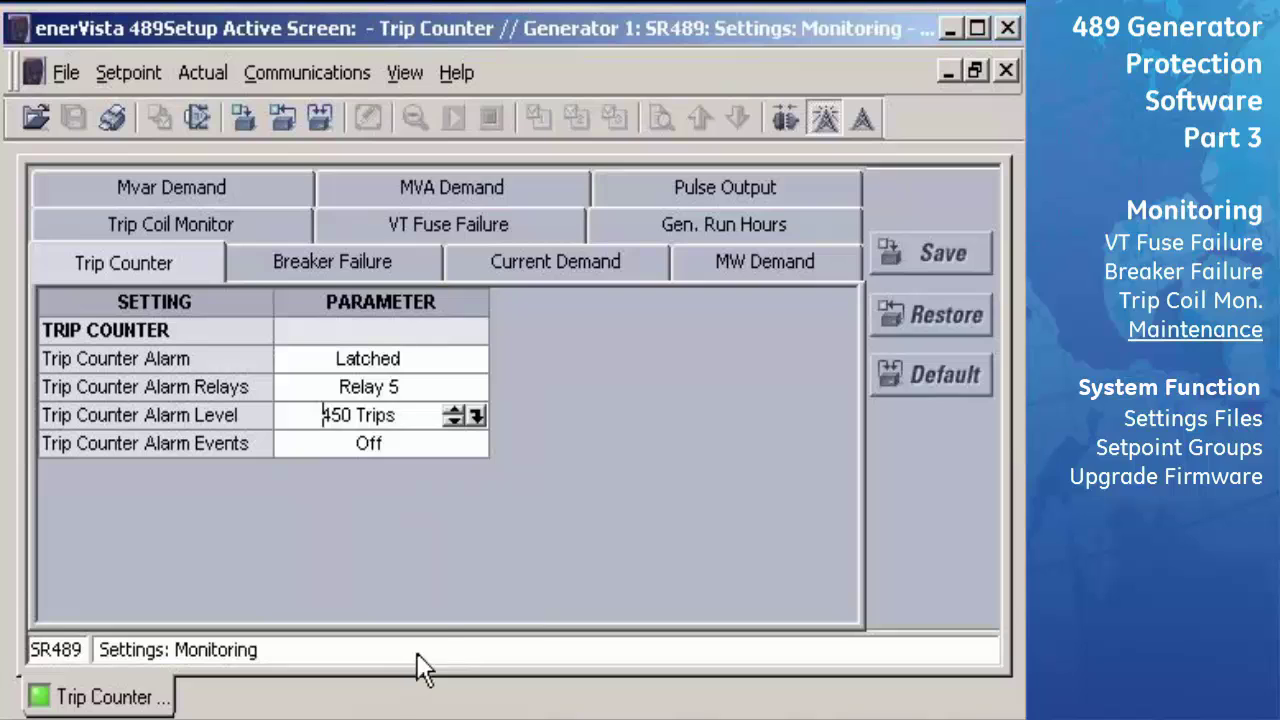
click(479, 450)
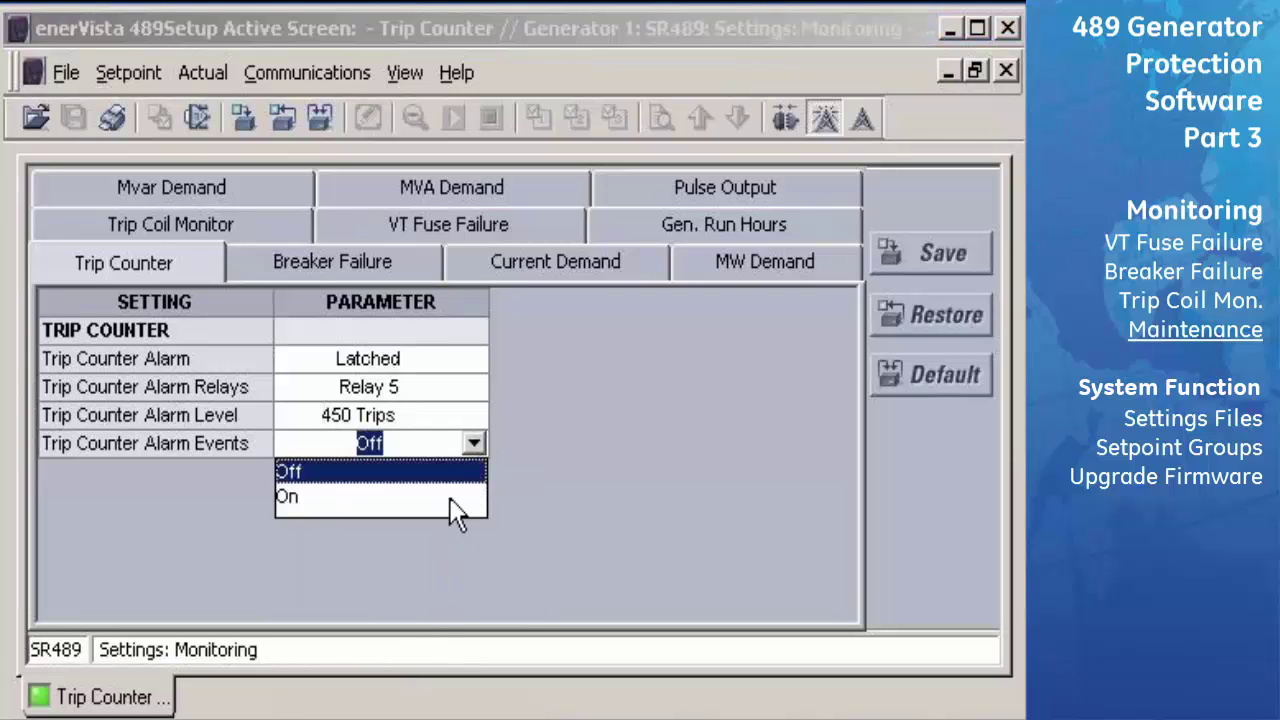
click(449, 497)
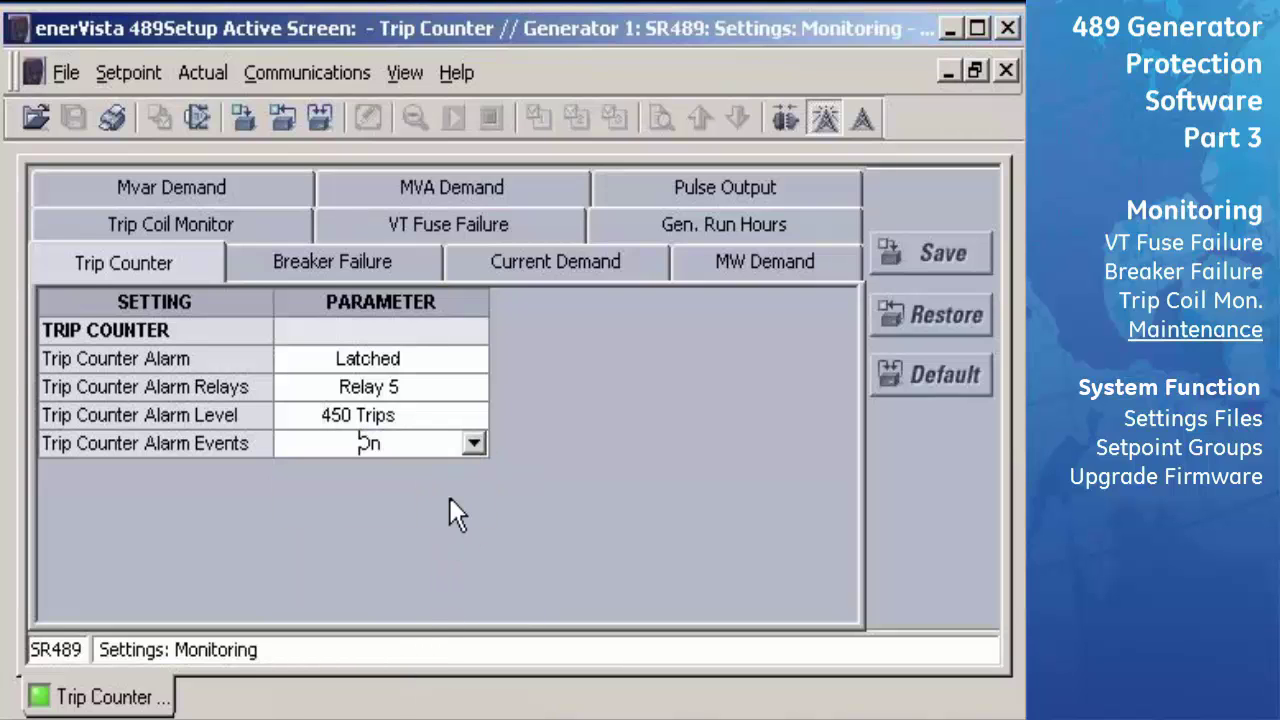
- In the generator running hours setup, set the running hour alarm to Latched
click(619, 222)
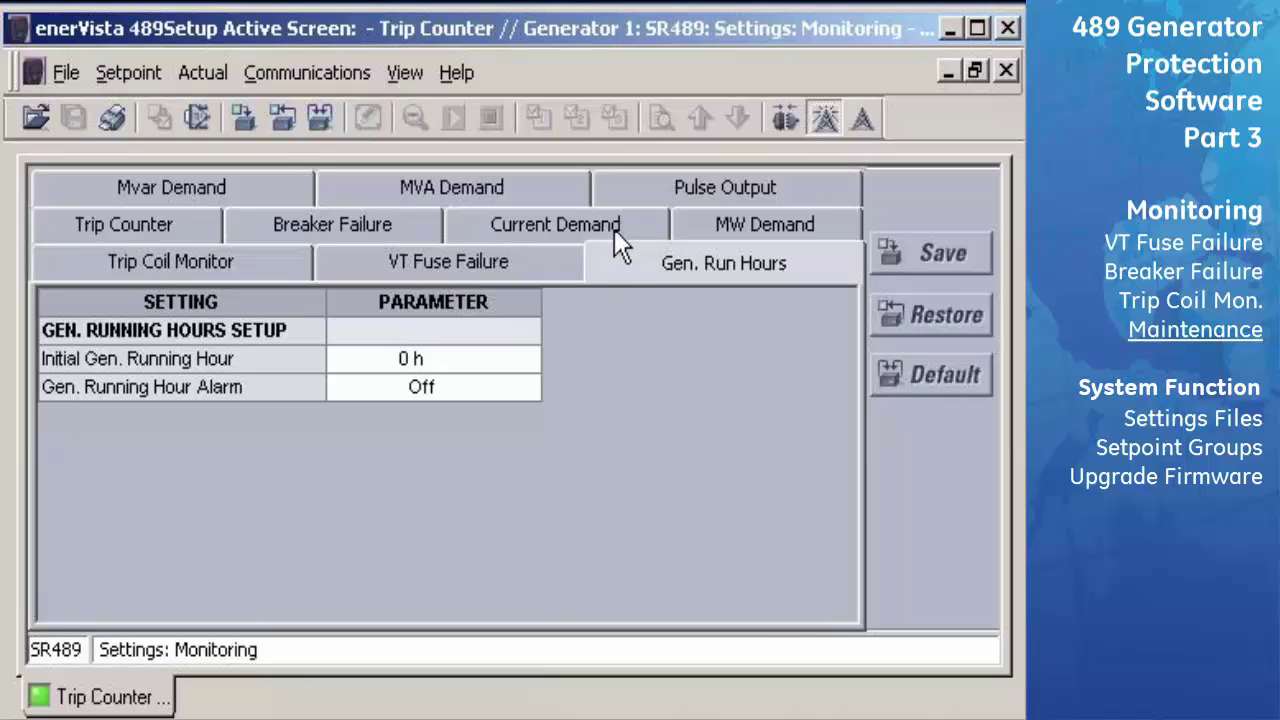
click(533, 388)
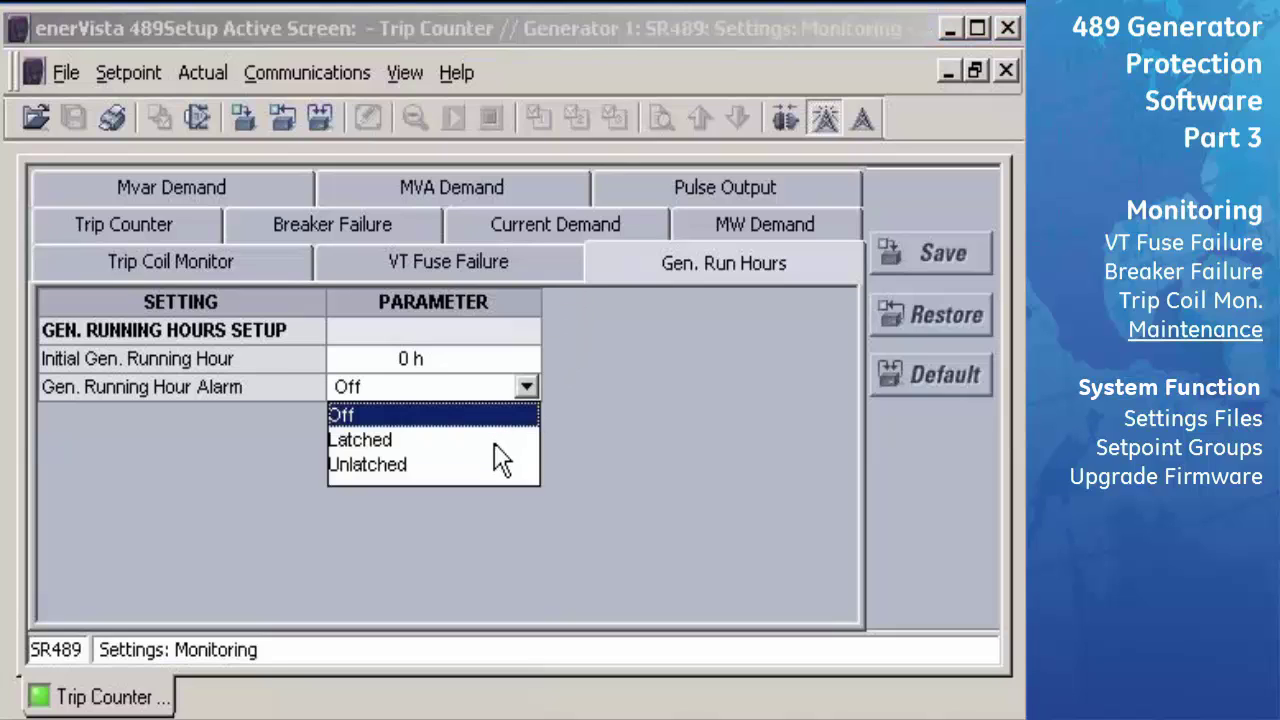
click(494, 443)
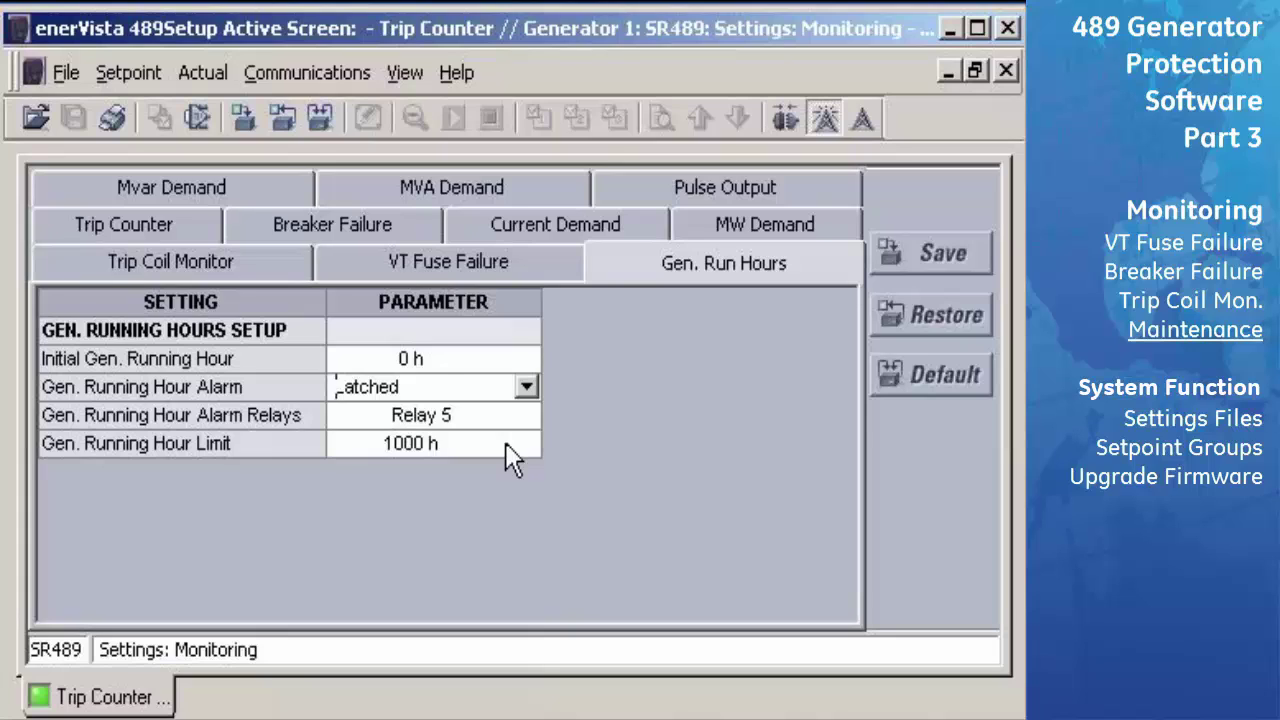
- Set the generator running hour limit to 1400 h and save the settings
click(520, 441)
click(528, 439)
text(1)
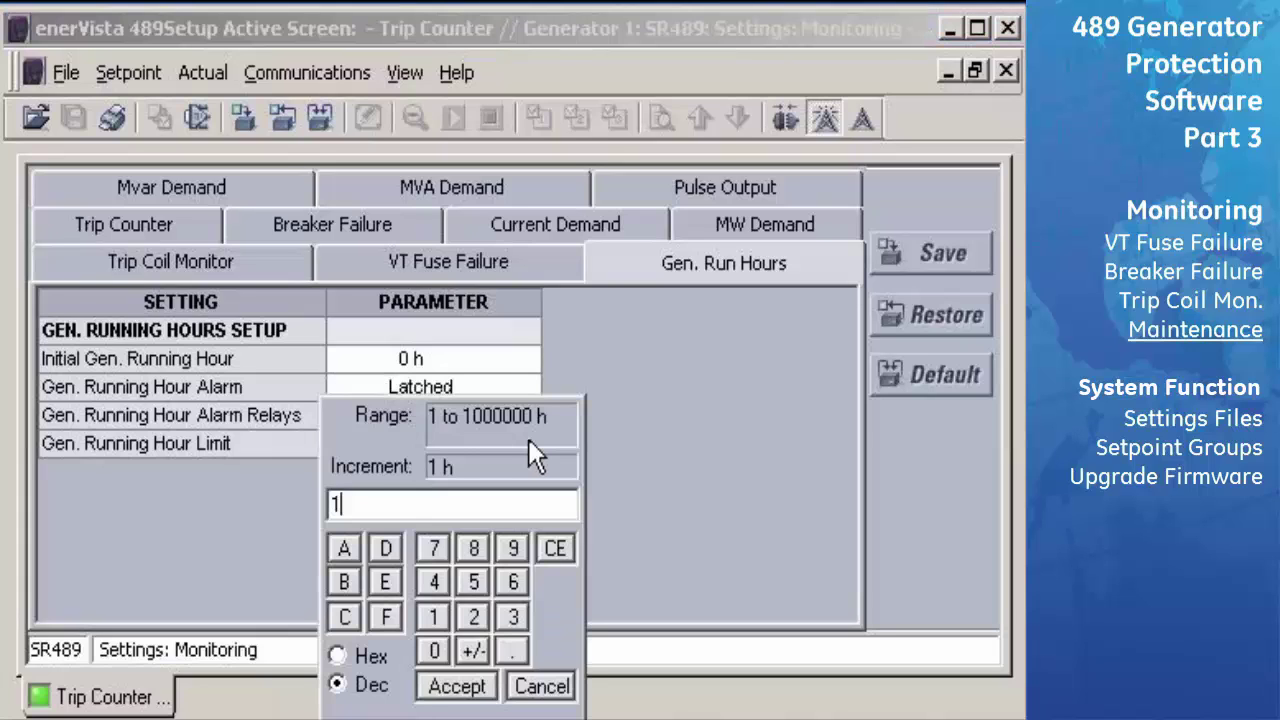
text(400)
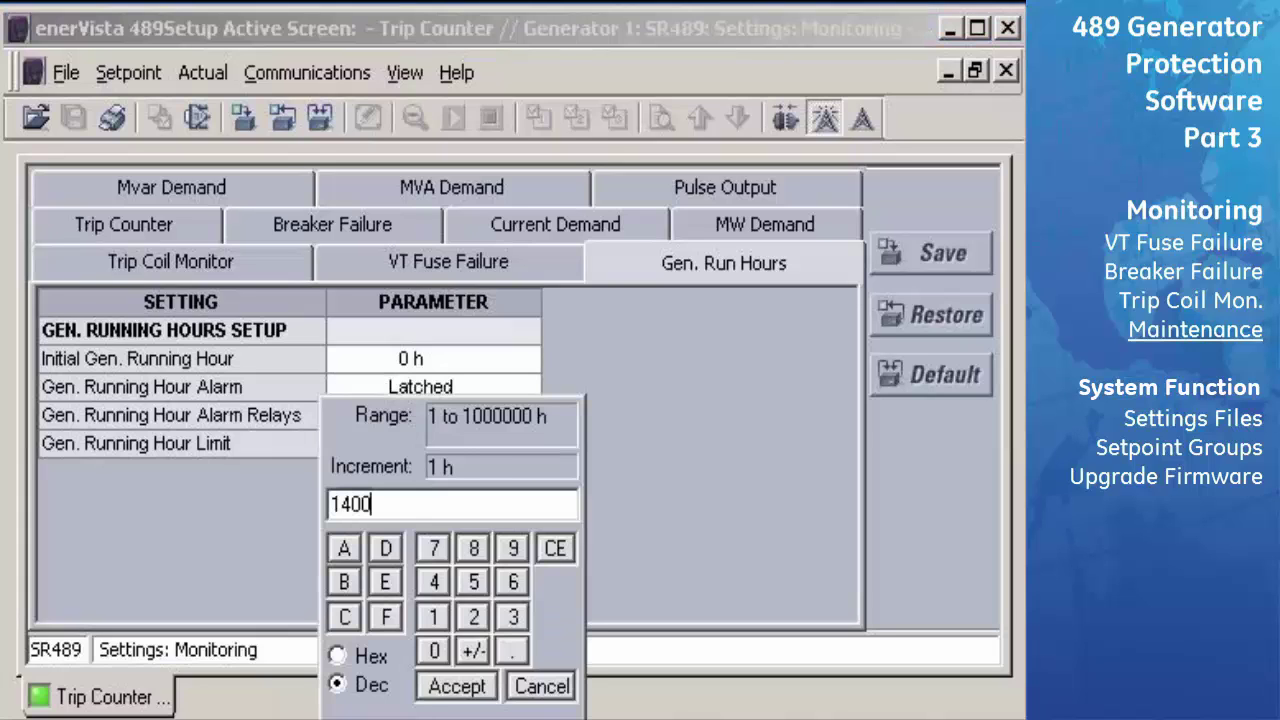
click(492, 700)
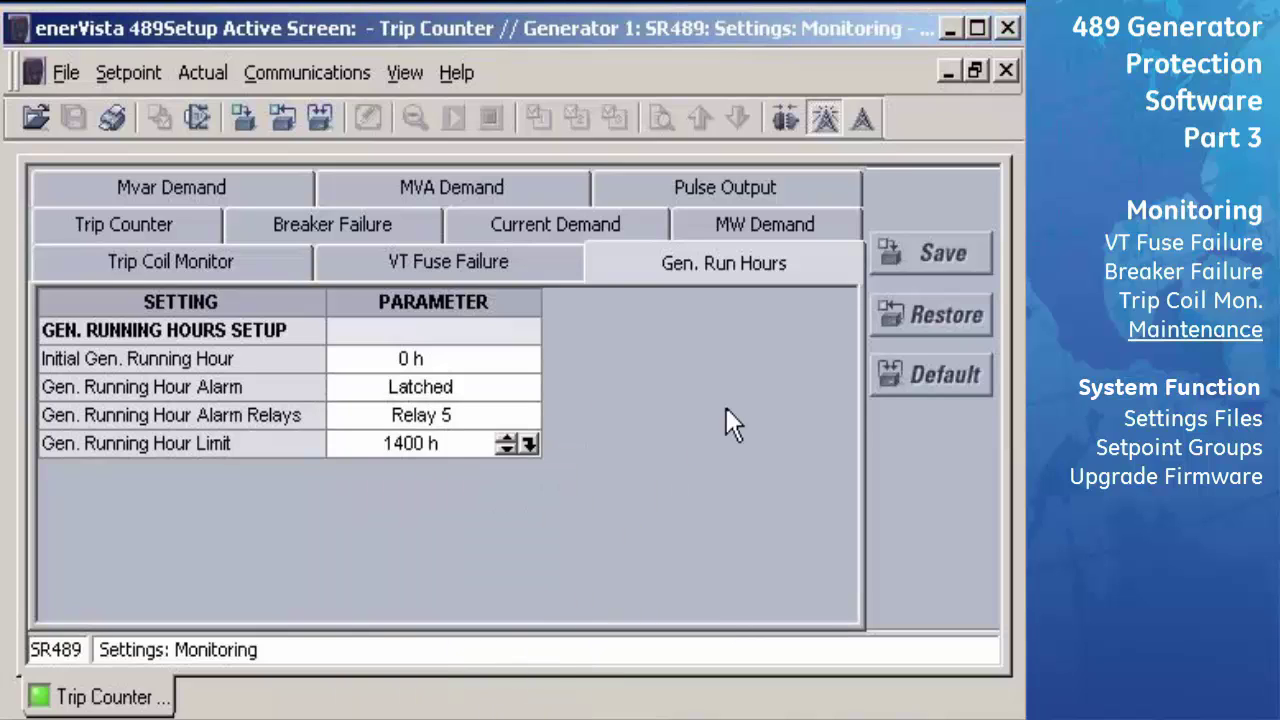
key(ctrl+s)
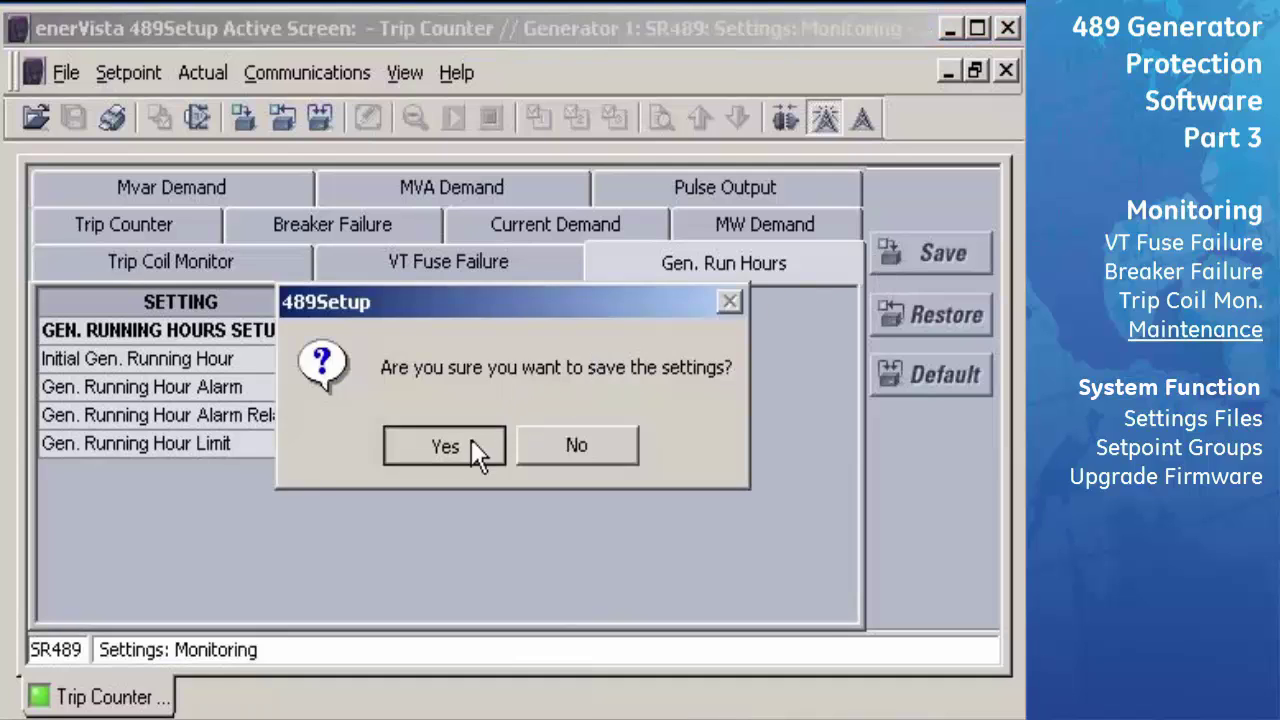
click(445, 446)
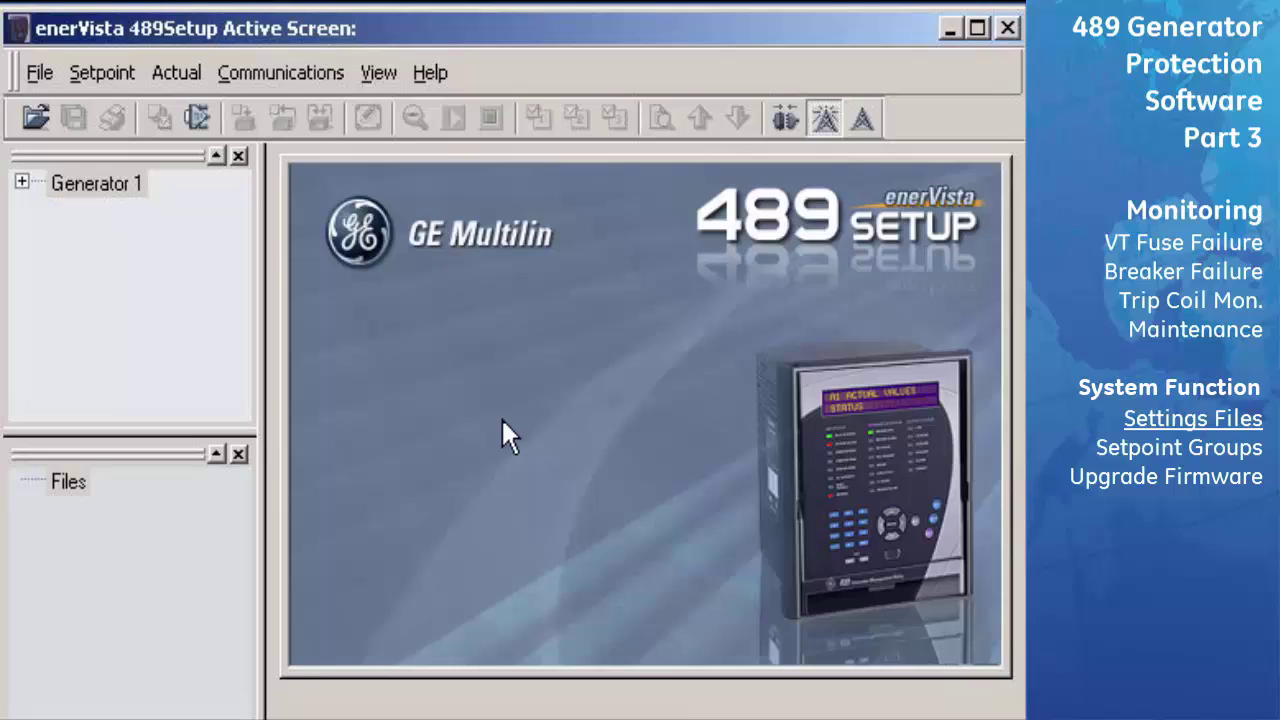
- Create a new settings file named Default in the 489PC folder, using version 3.0x
click(21, 183)
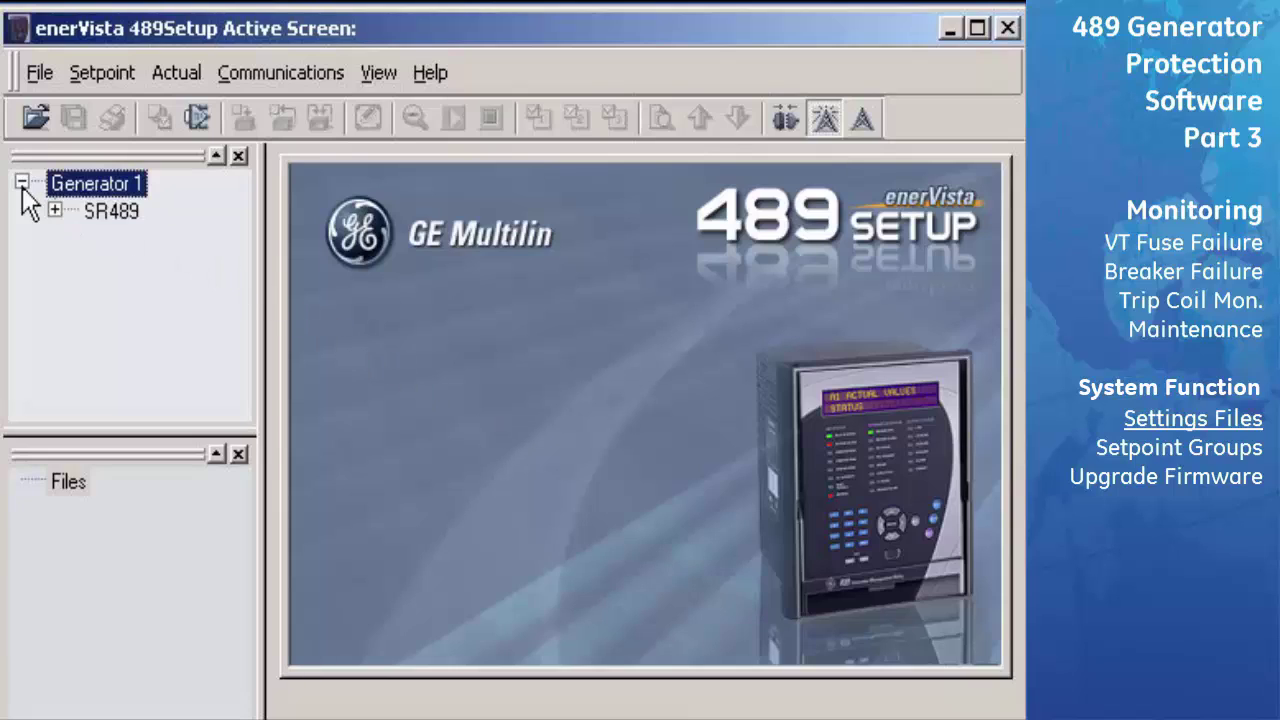
click(40, 74)
click(43, 111)
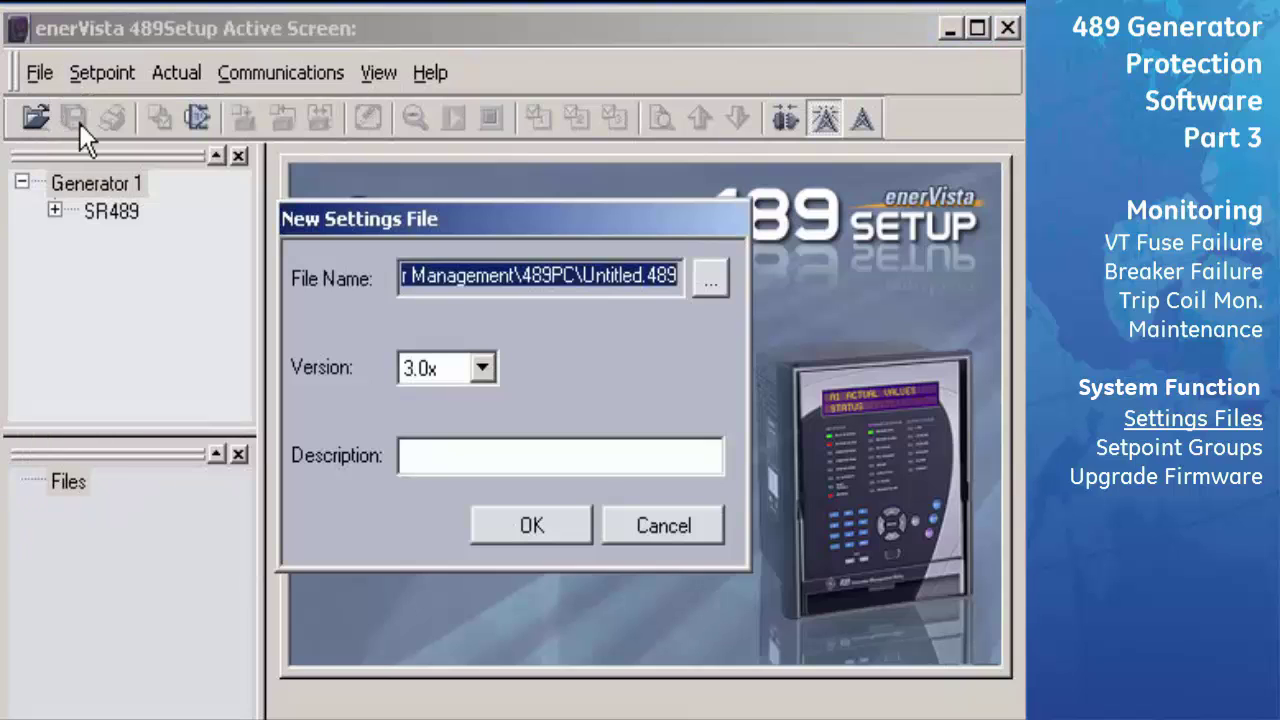
click(722, 278)
text(Defau)
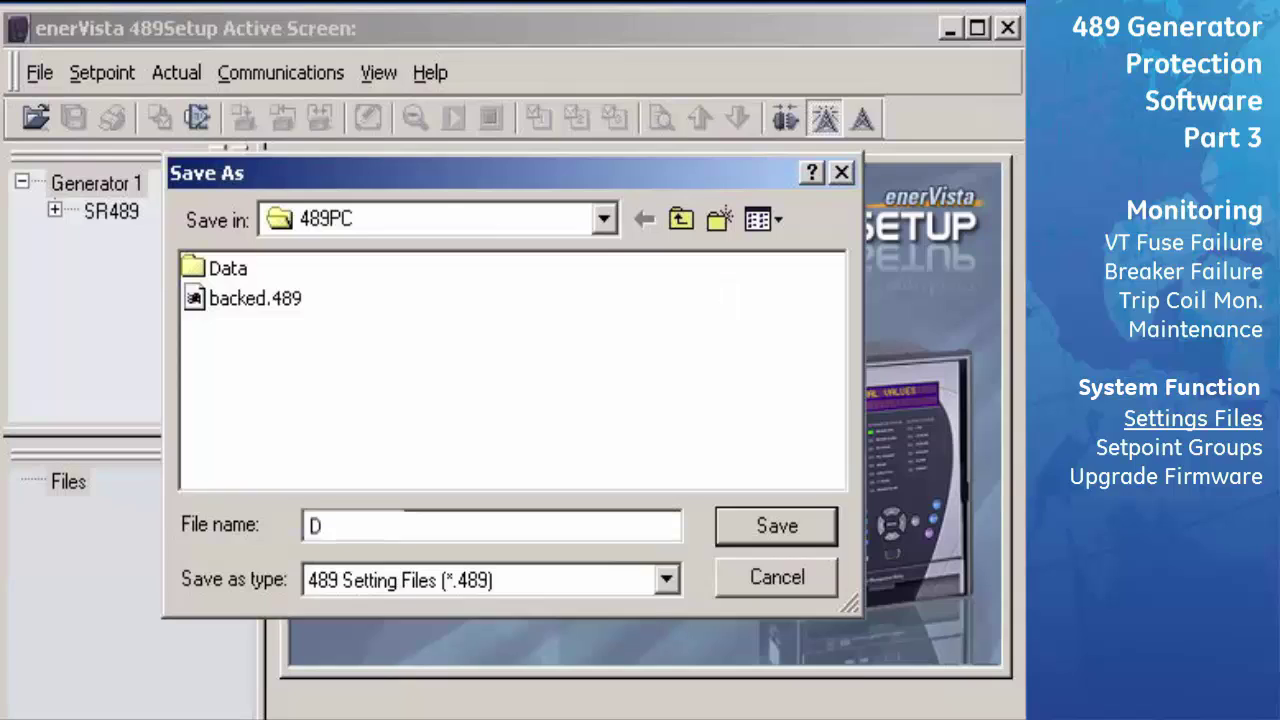
text(lt)
click(800, 522)
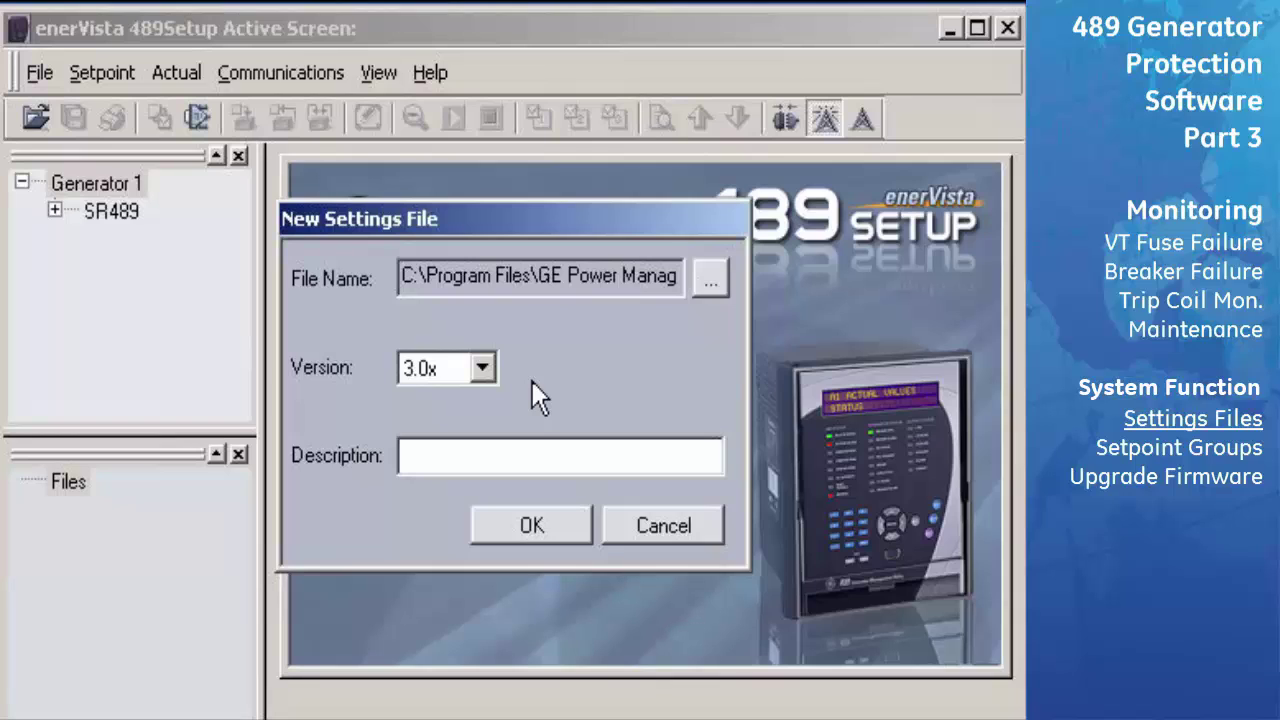
click(528, 523)
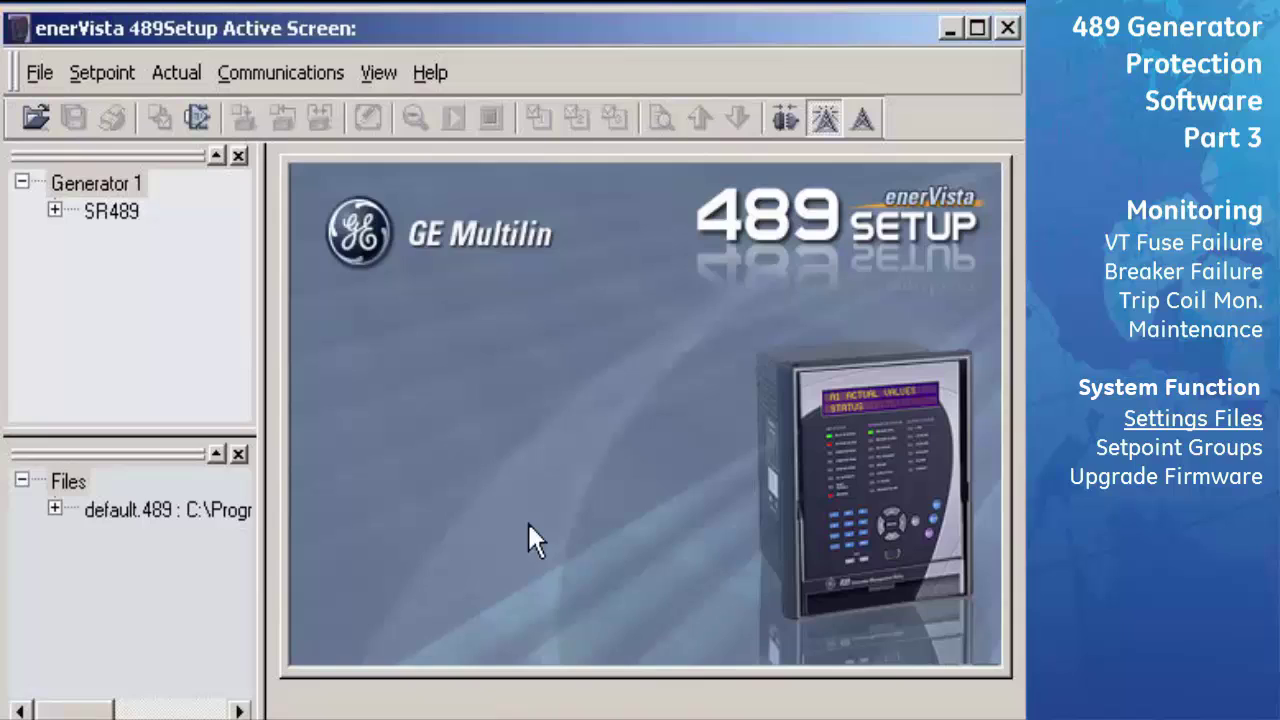
click(96, 508)
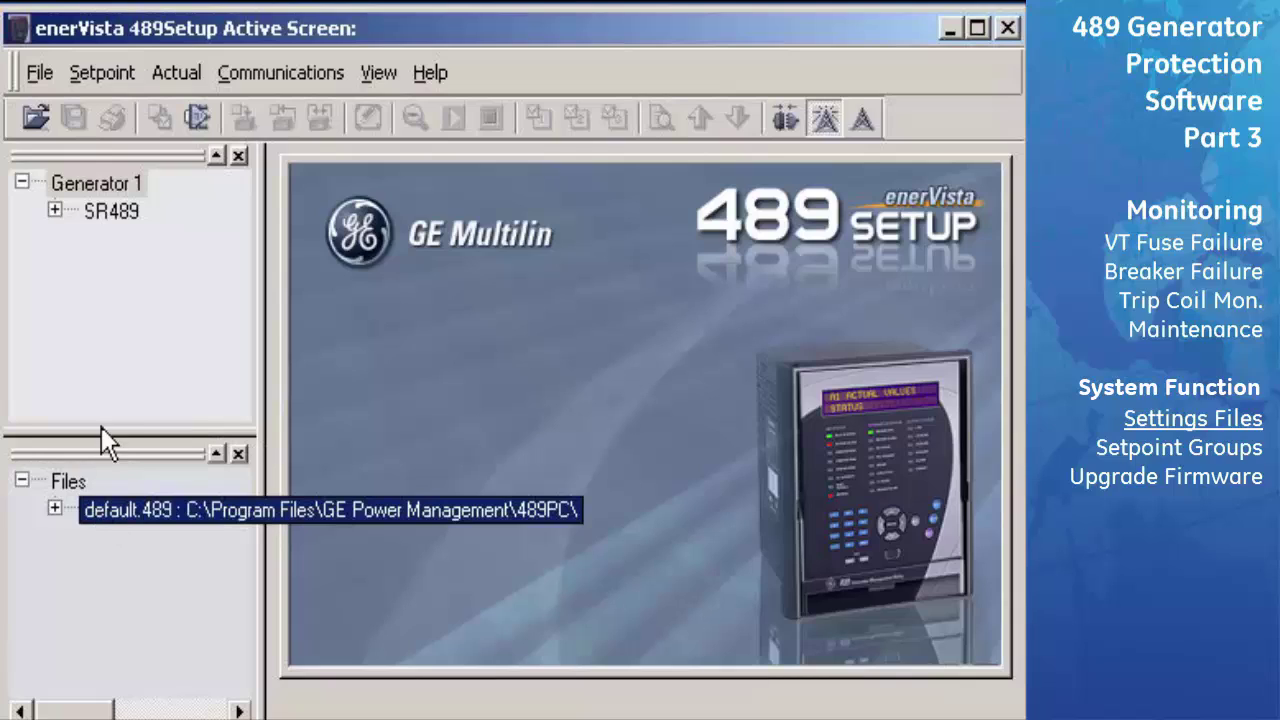
click(112, 78)
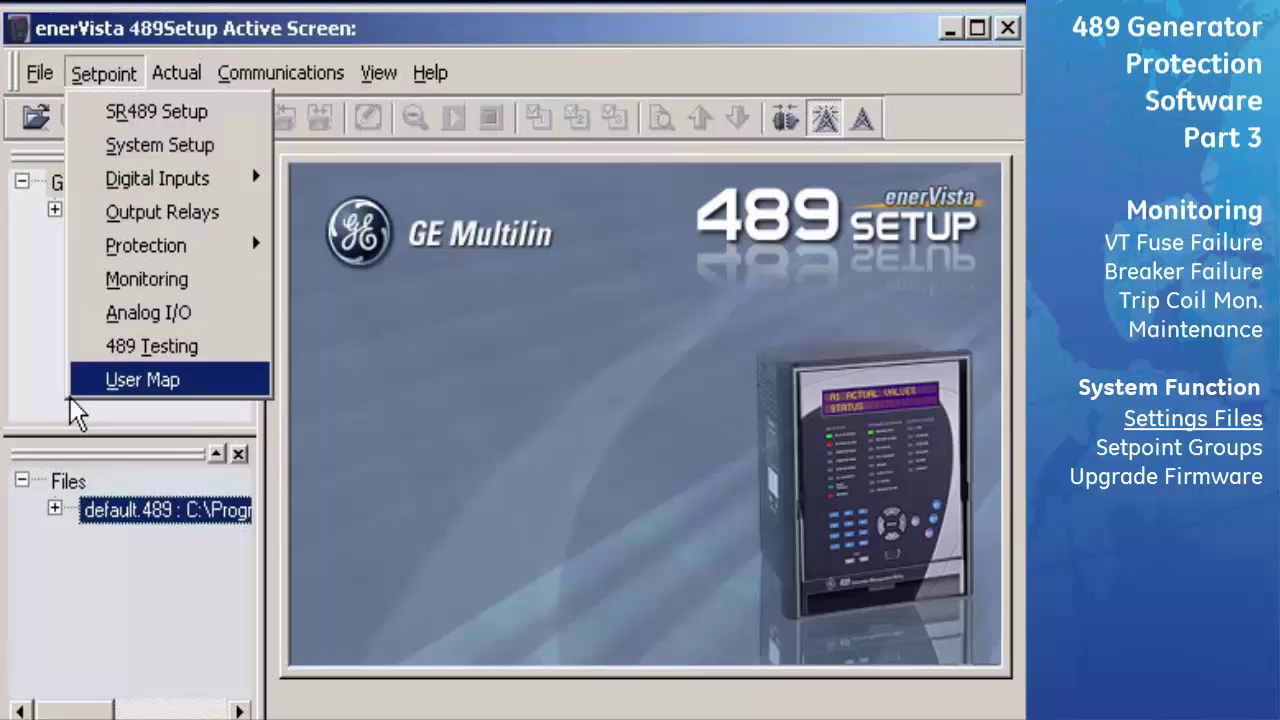
click(70, 530)
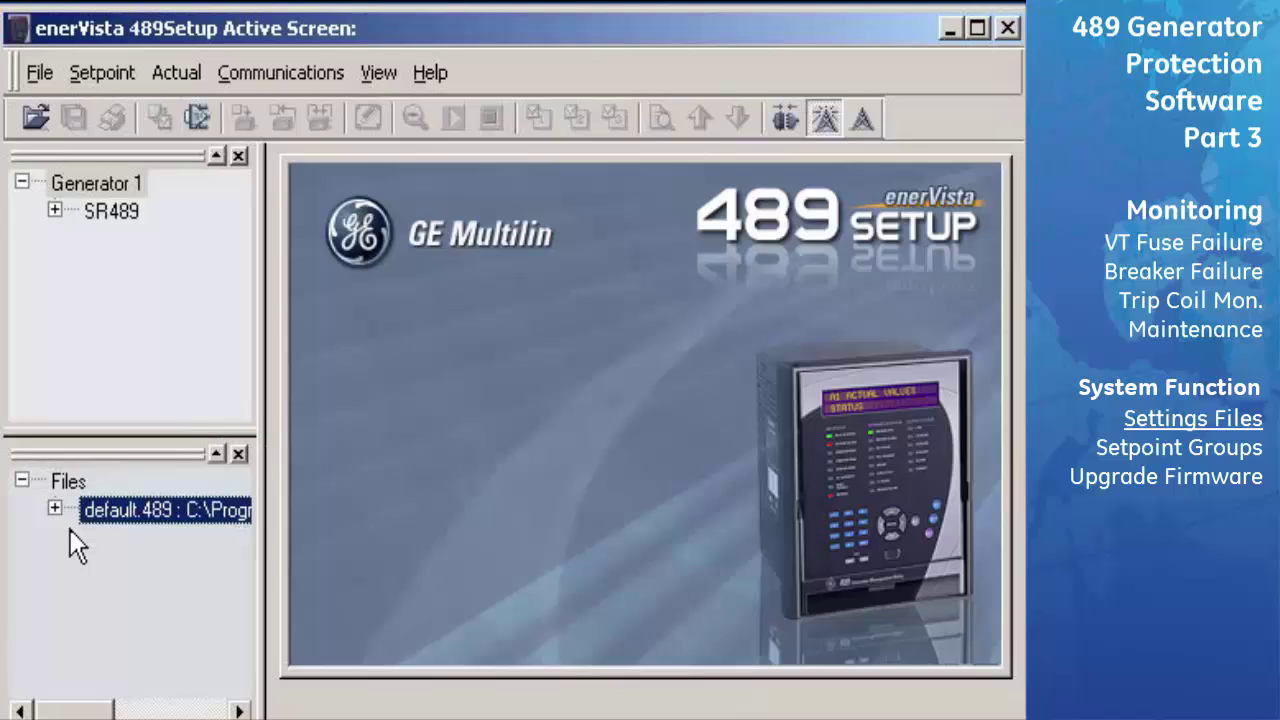
- Read the settings from the SR489 device into a new settings file named 489, and select that file in the file list
click(104, 213)
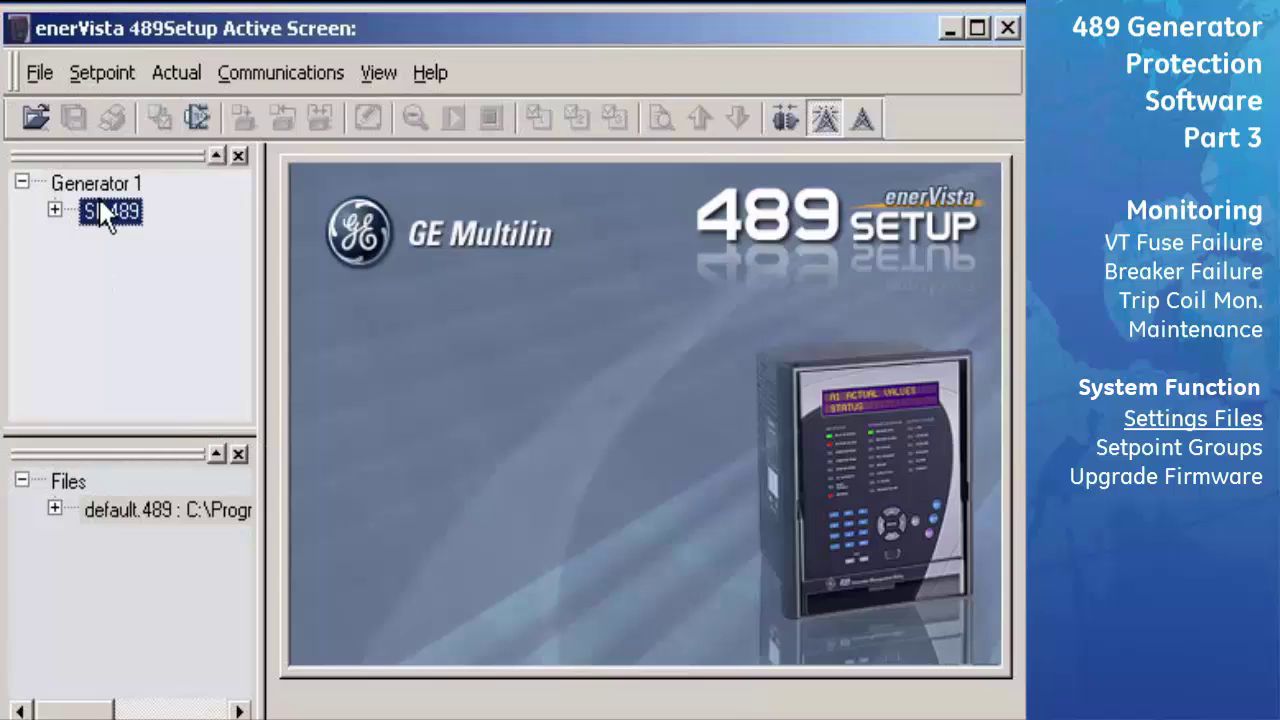
click(40, 73)
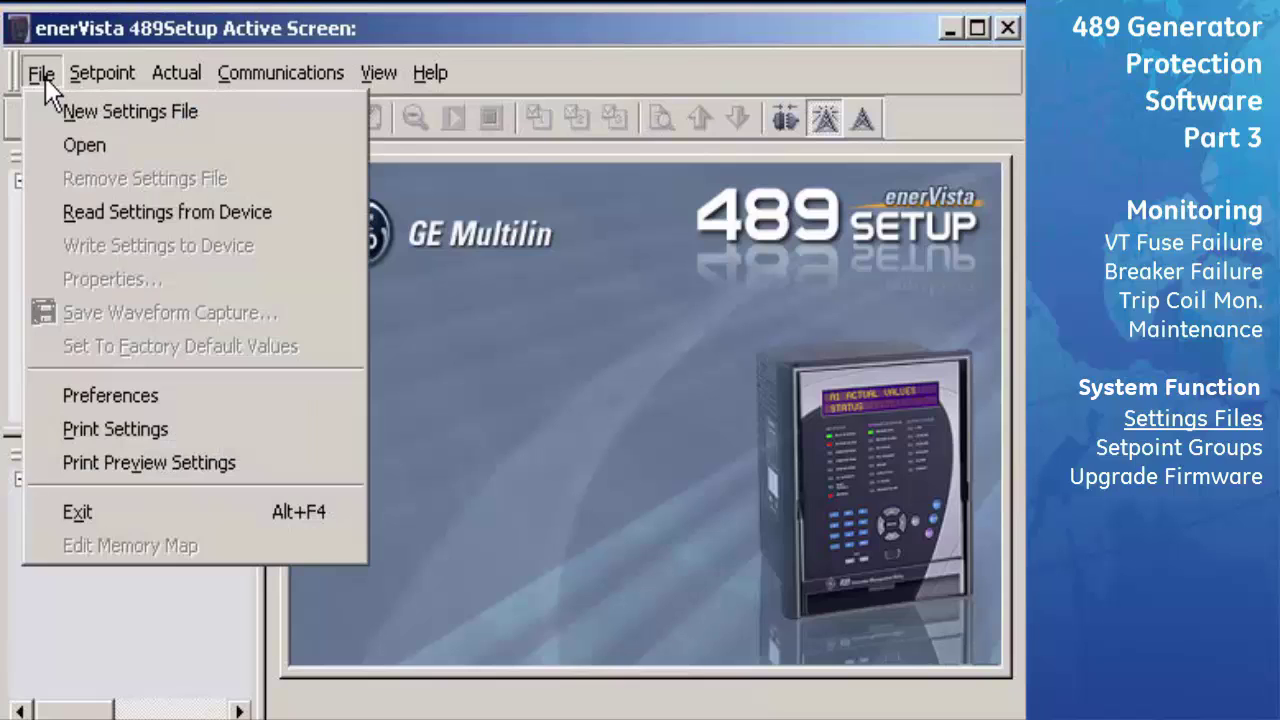
click(66, 212)
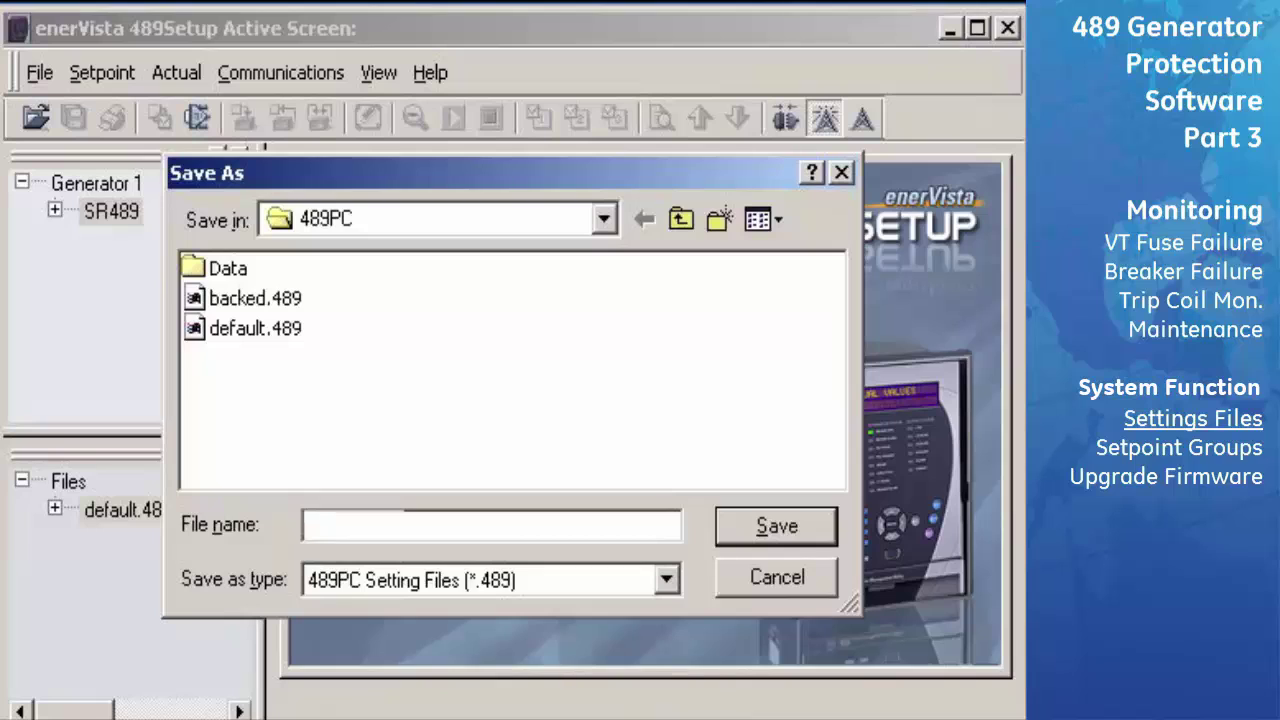
text(489)
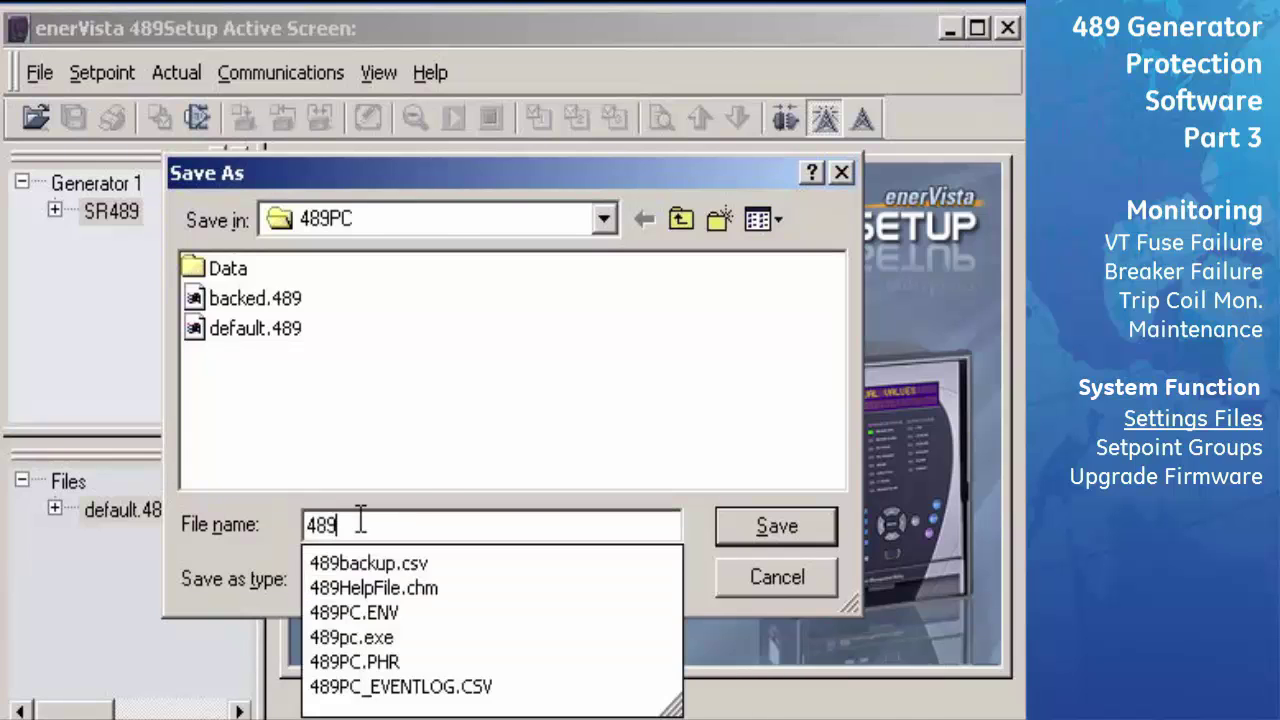
click(740, 541)
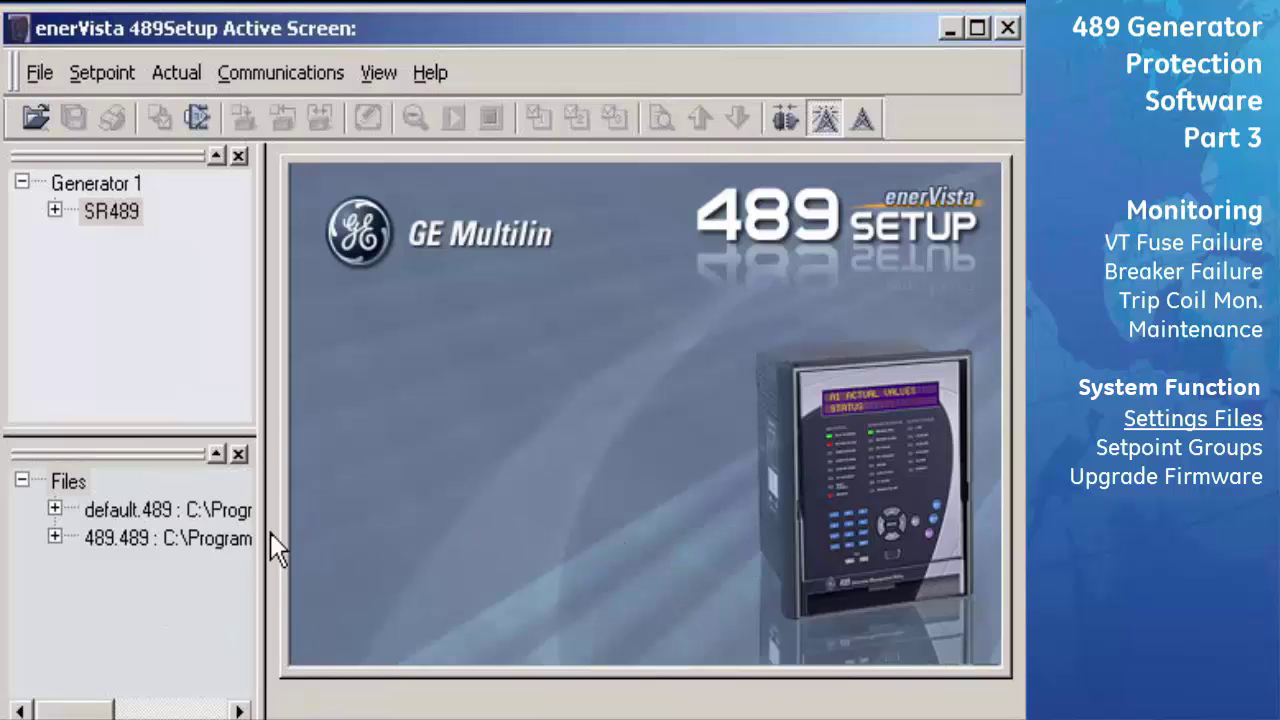
click(201, 538)
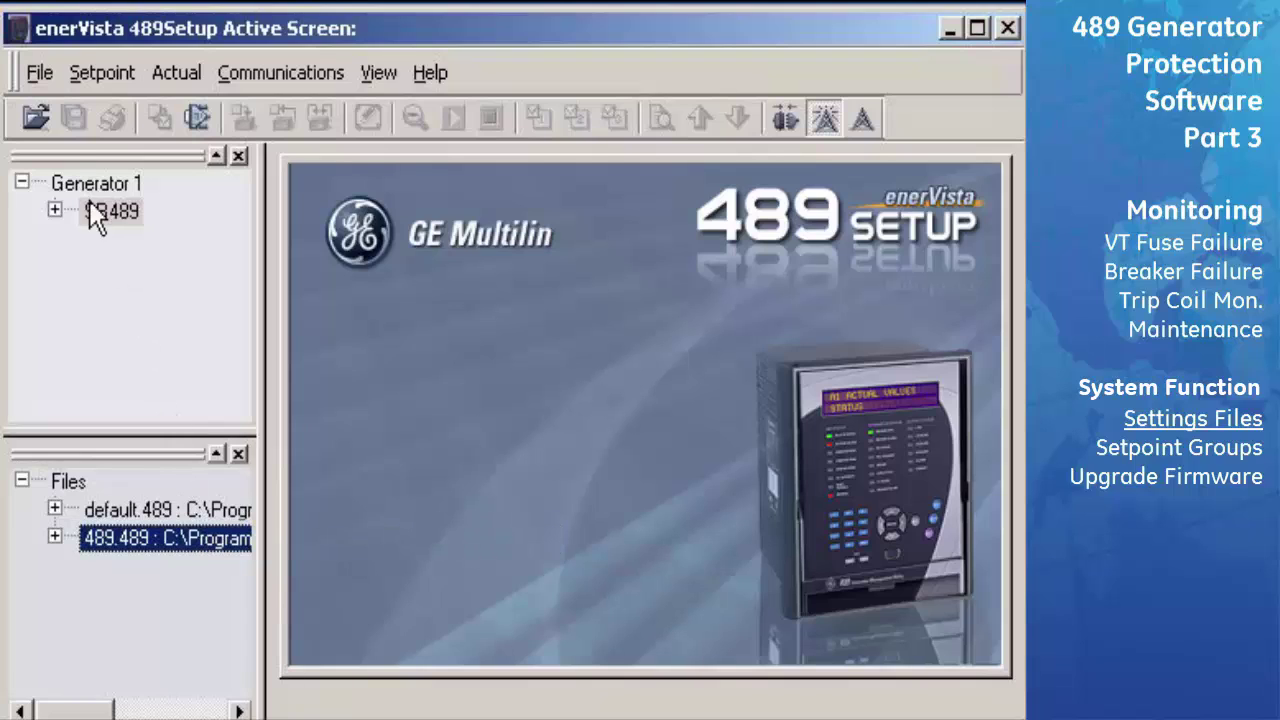
- Open the properties of the 489.489 settings file to check its file version, then close them without converting the file
click(42, 74)
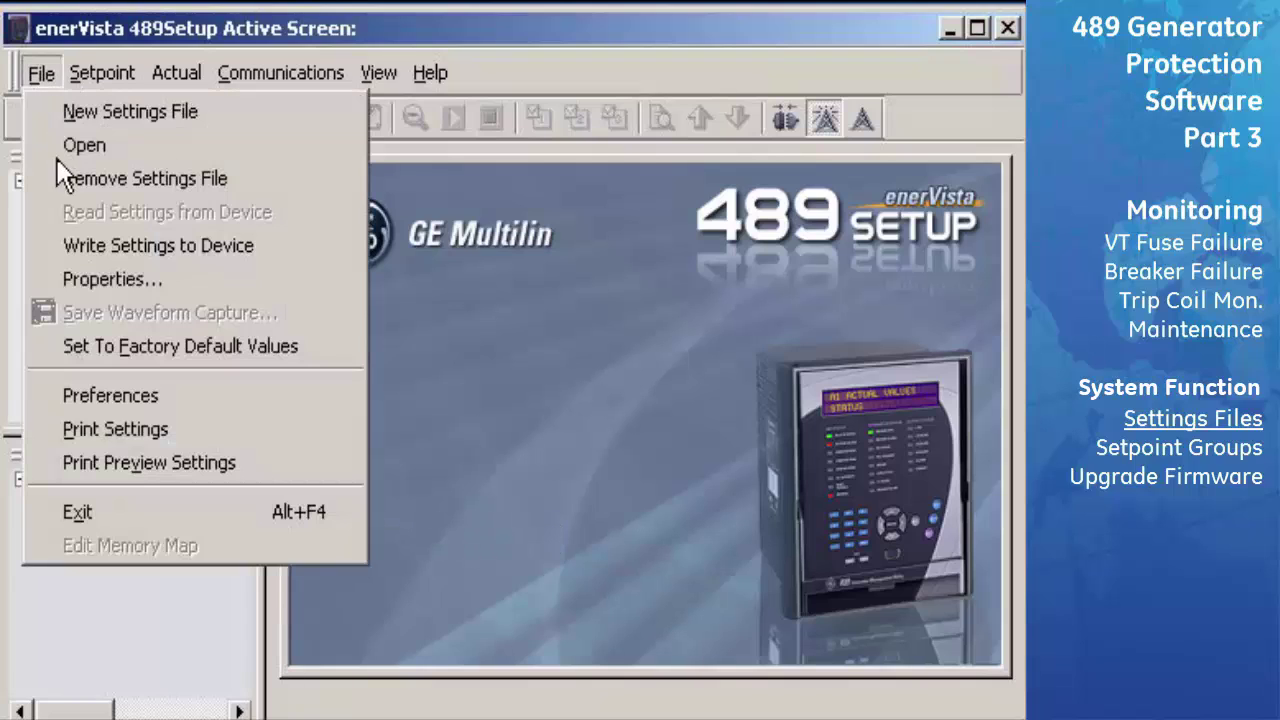
click(80, 279)
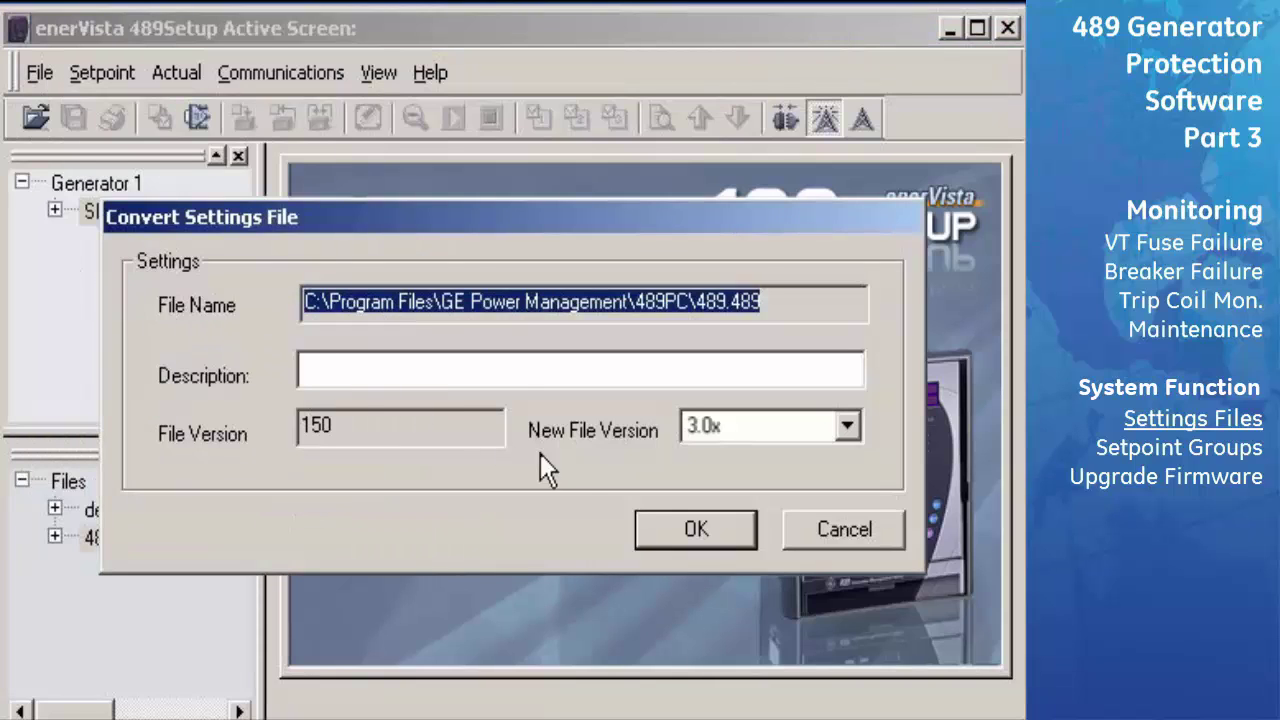
click(735, 529)
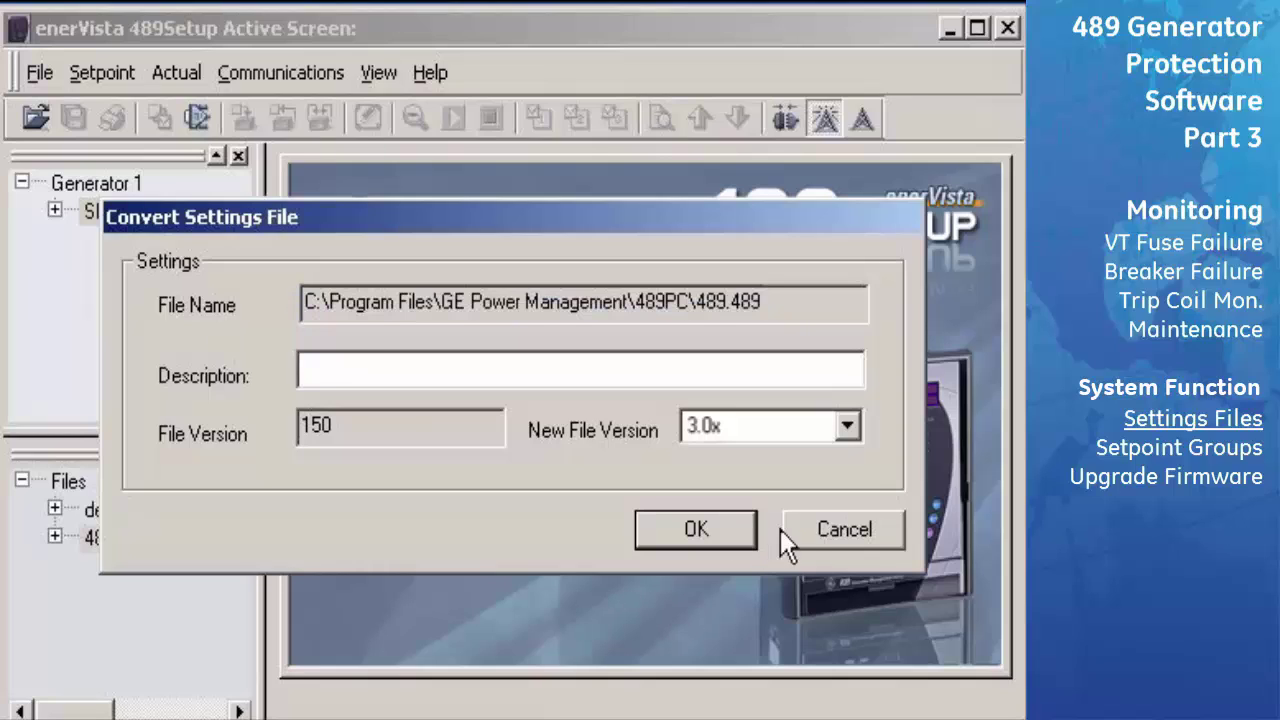
click(805, 531)
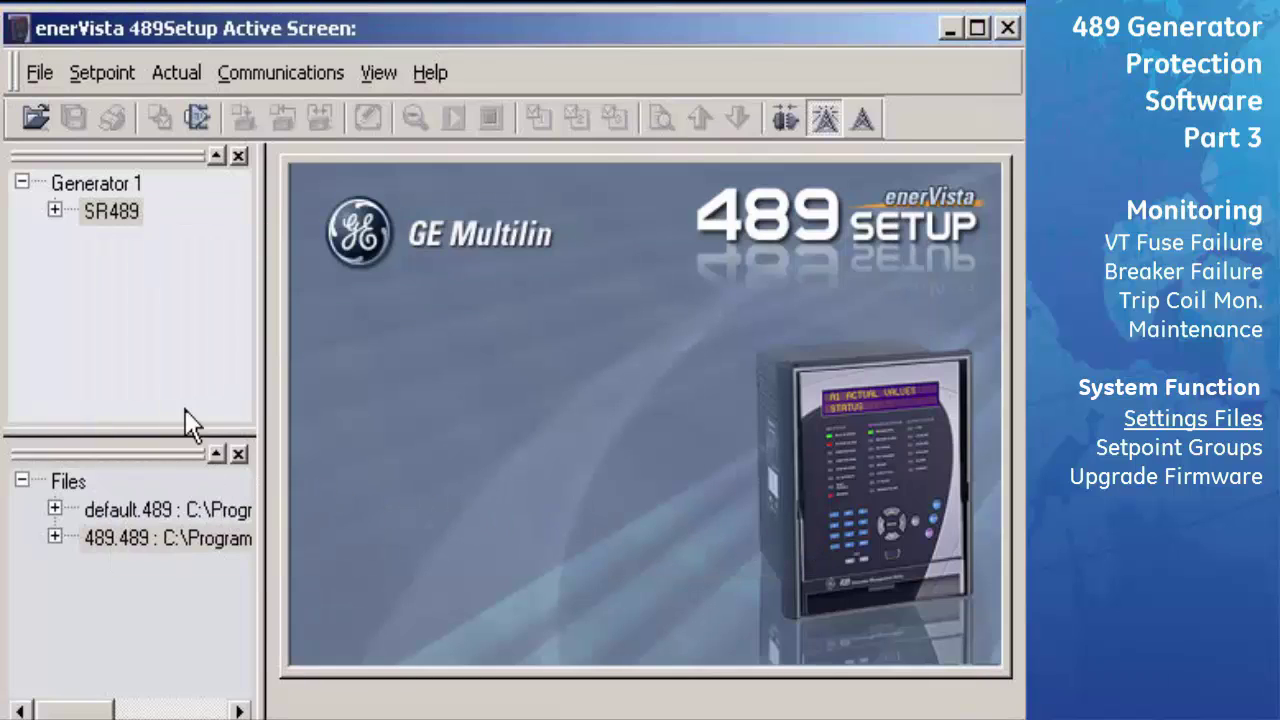
- Open the SR489 device's Product Information in full view to check its firmware revision
click(124, 211)
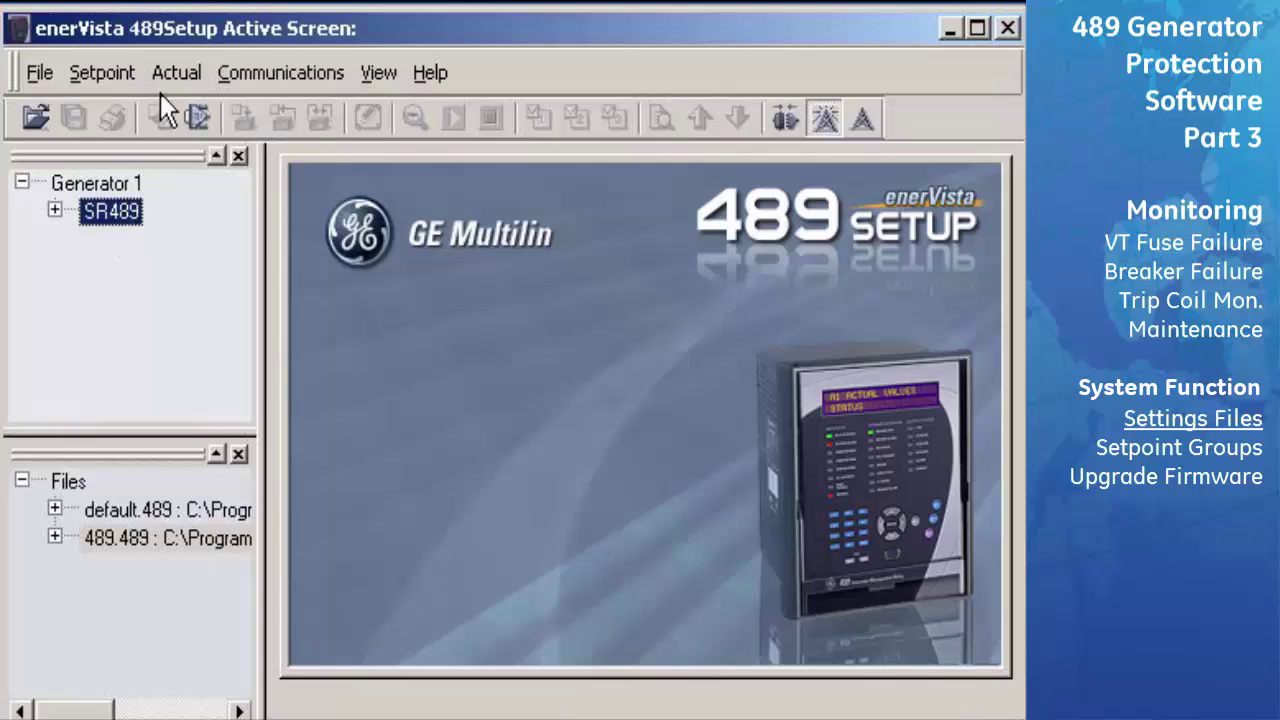
click(176, 72)
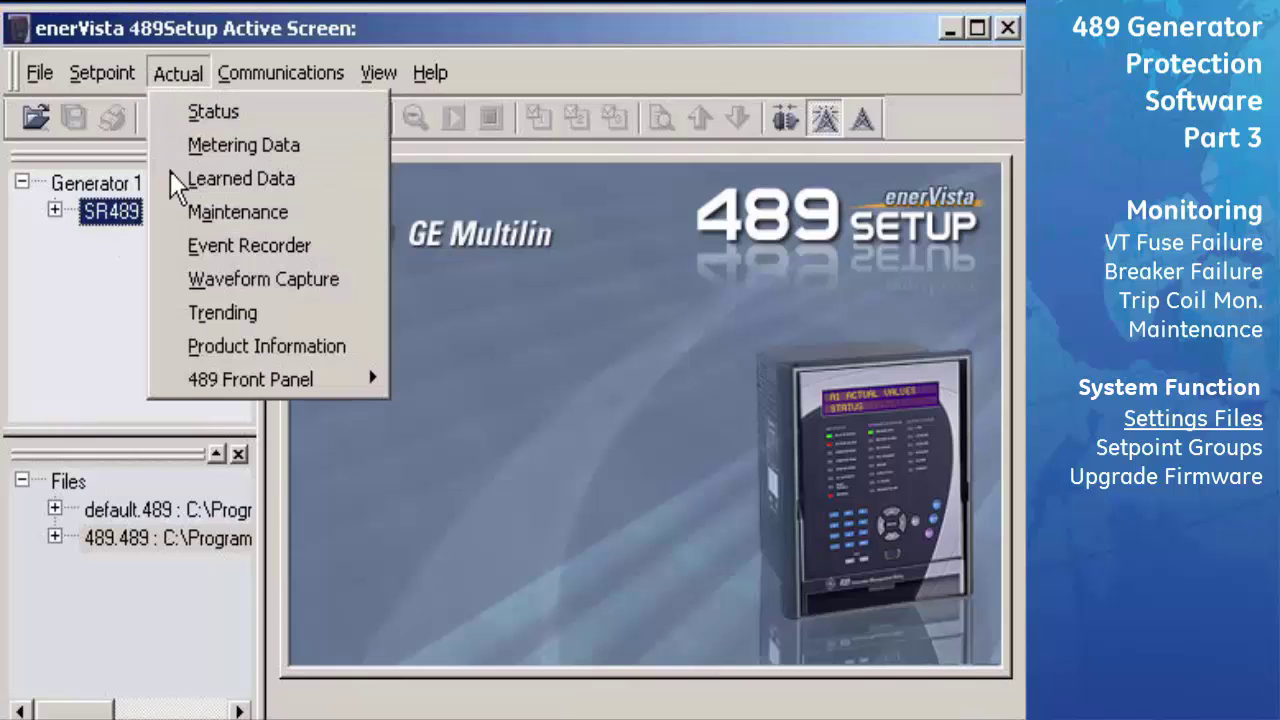
click(180, 342)
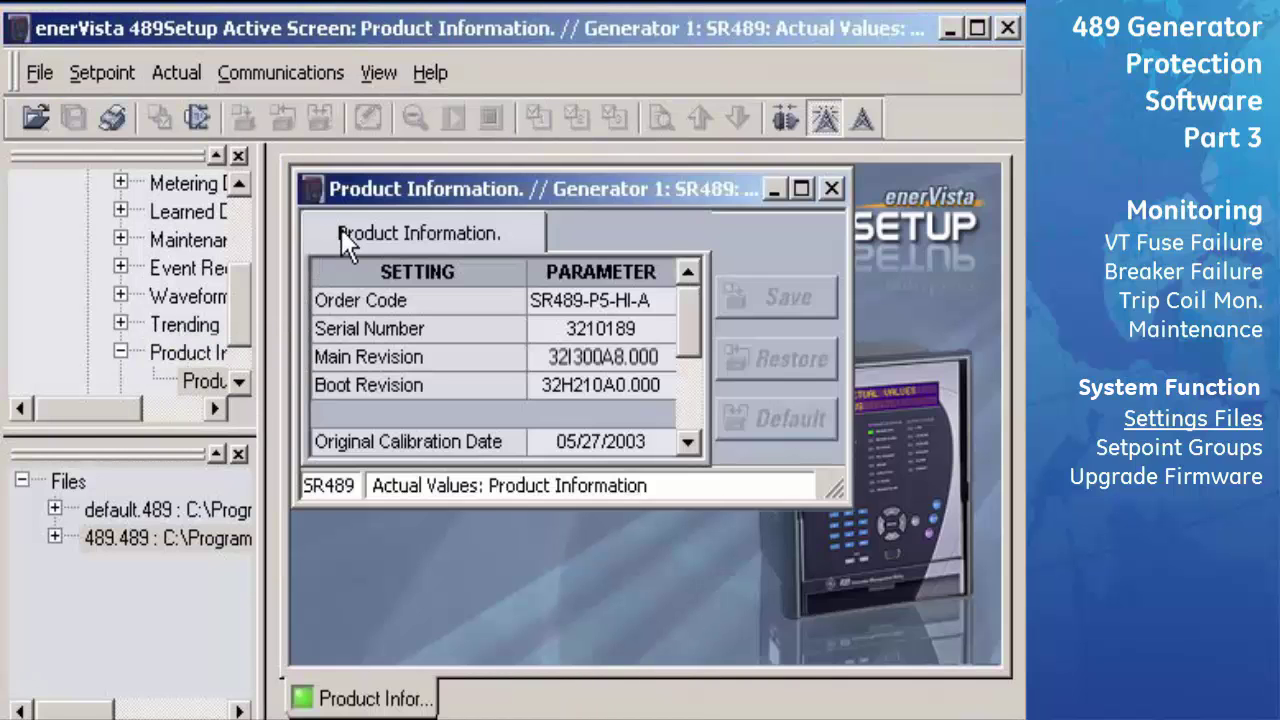
double_click(360, 191)
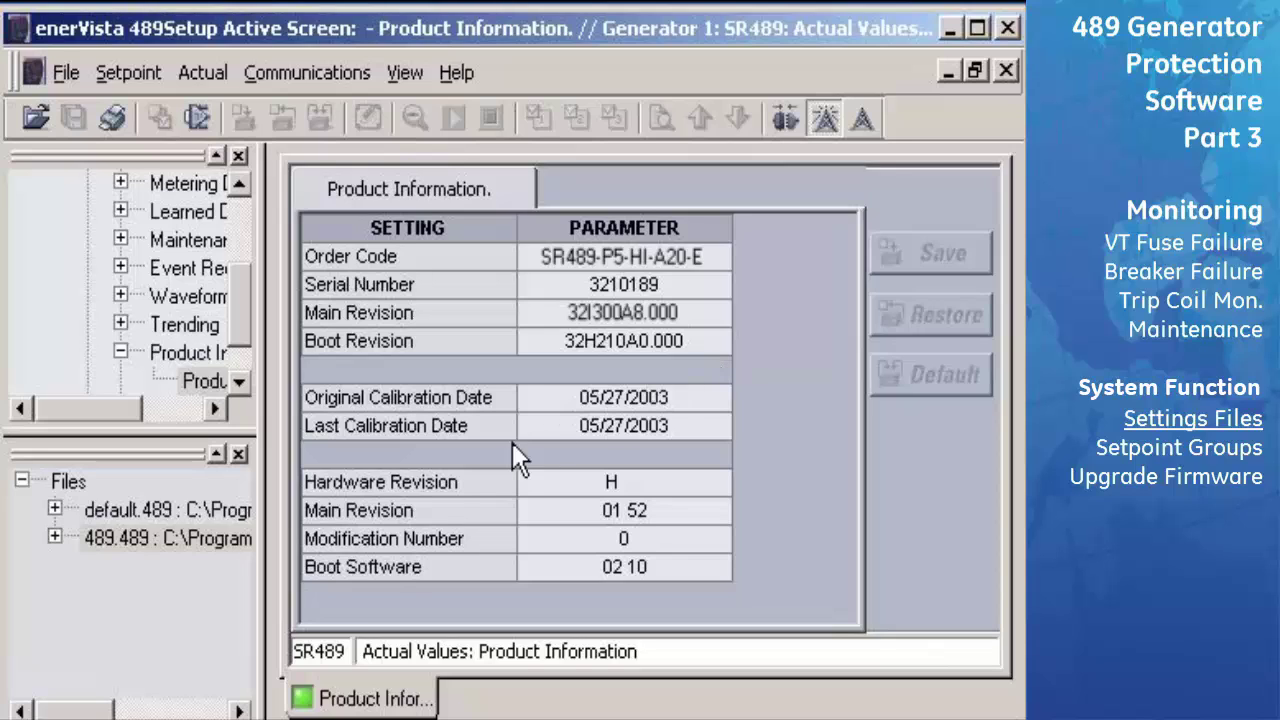
- Check the file version in the properties of the default.489 settings file and leave them without converting the file
click(225, 514)
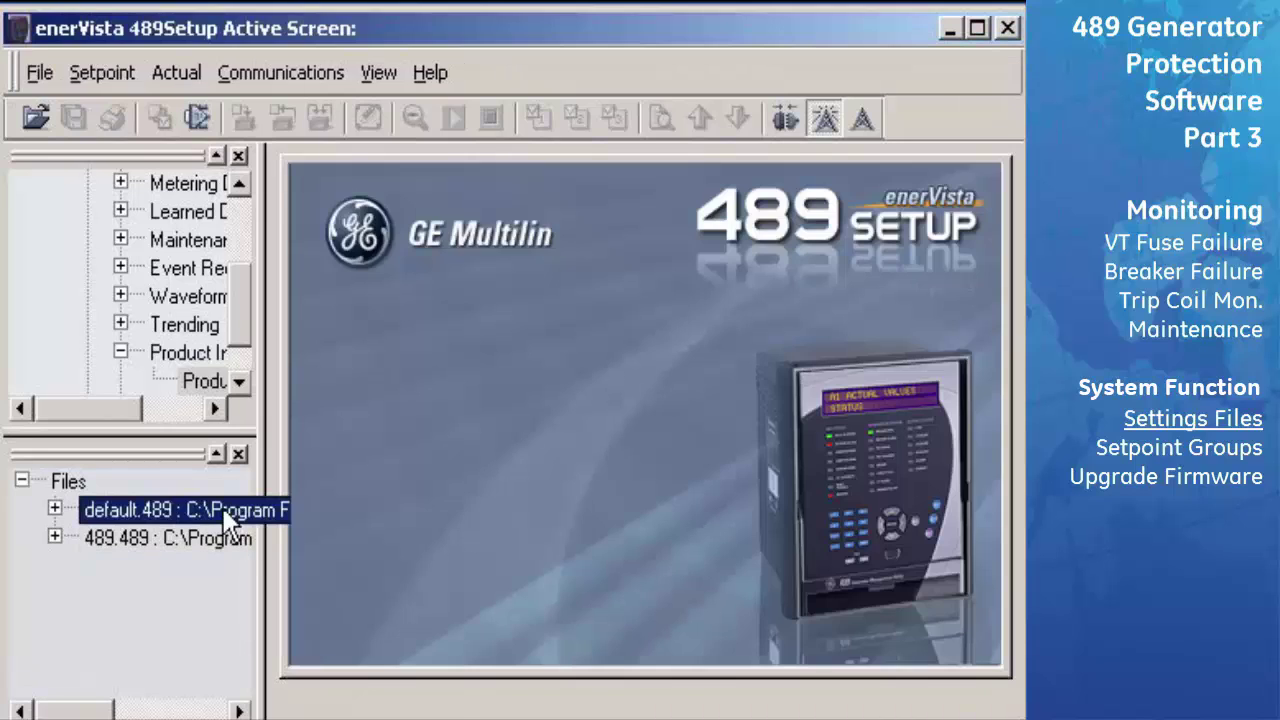
click(40, 73)
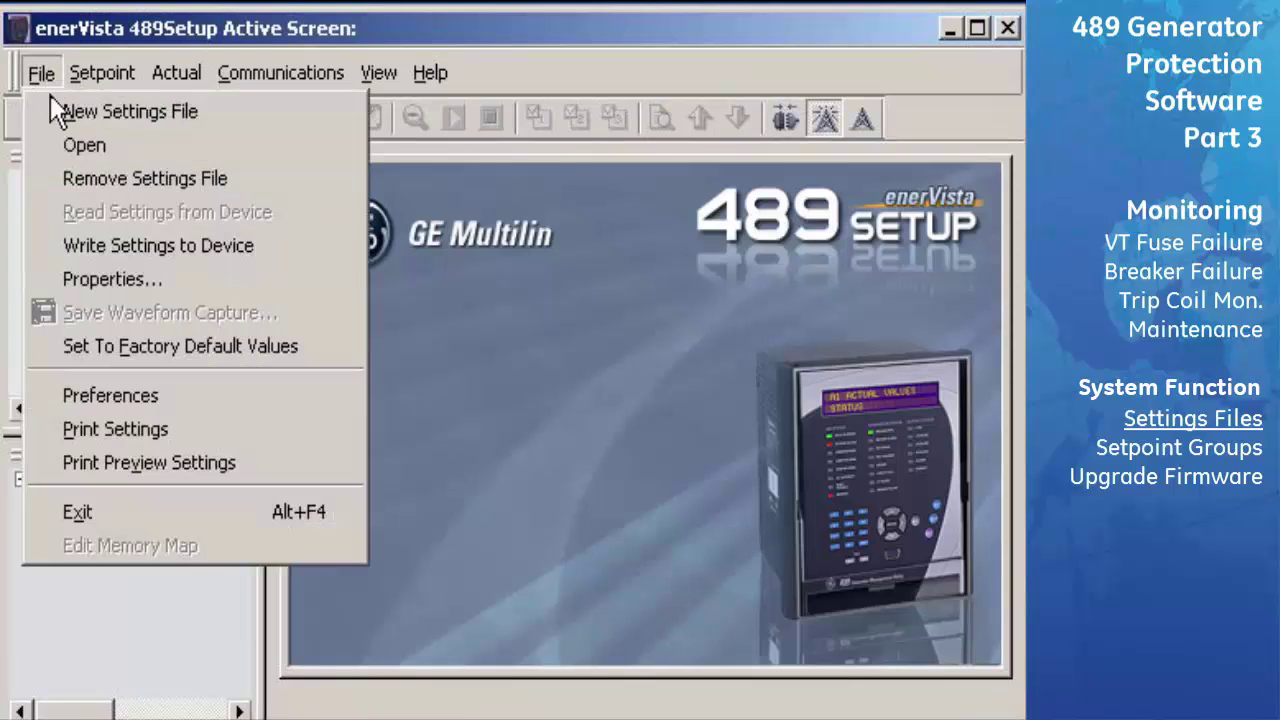
click(107, 274)
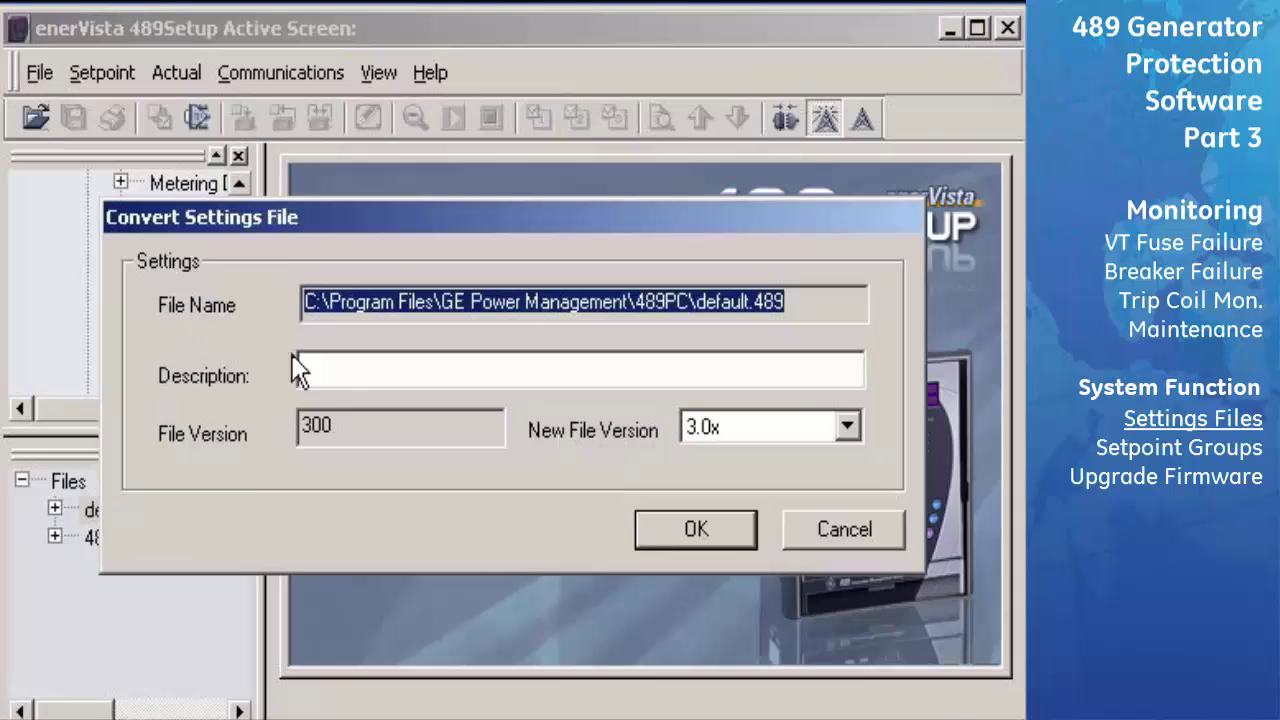
click(835, 530)
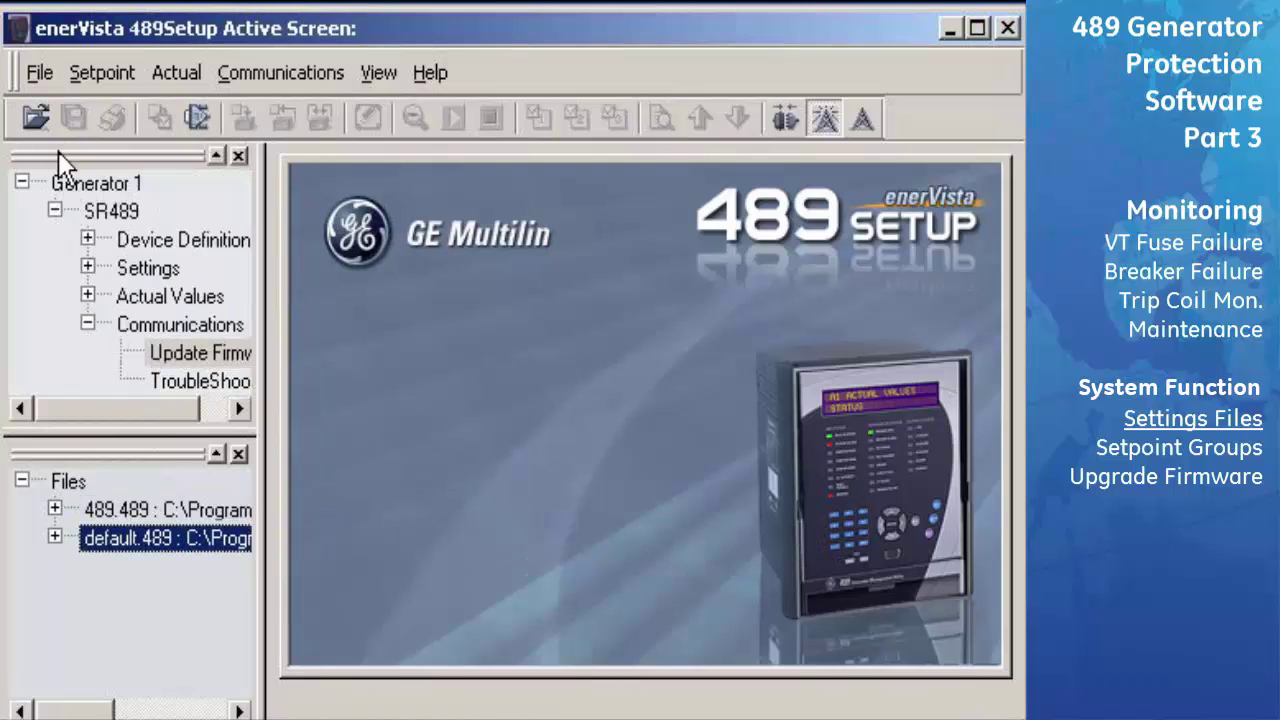
- Write the default.489 settings file to the SR489 device under Generator 1
click(40, 74)
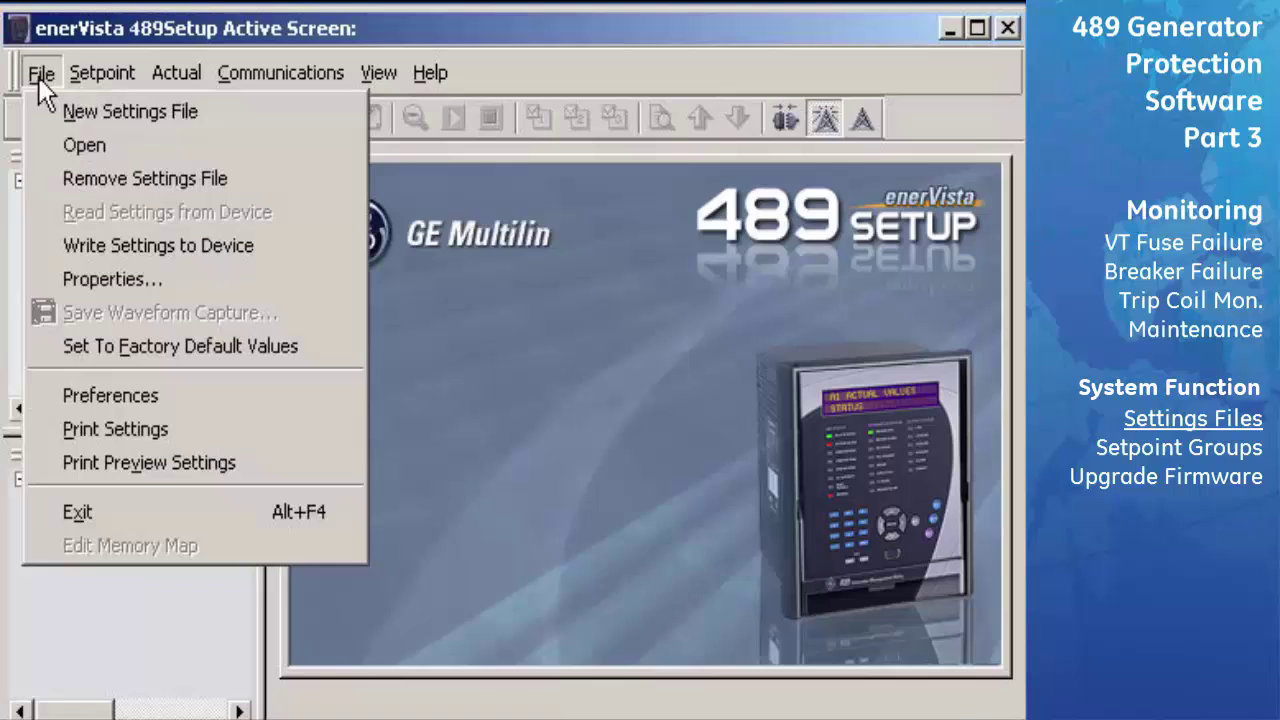
click(112, 262)
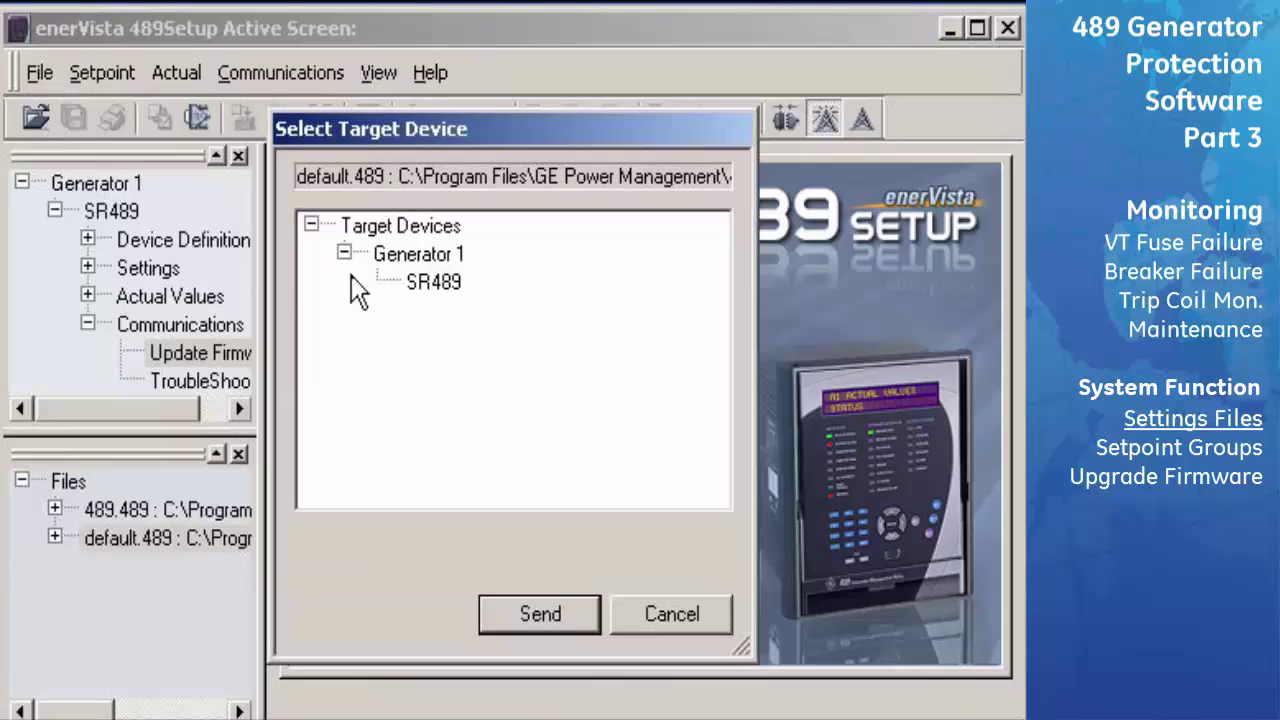
click(418, 284)
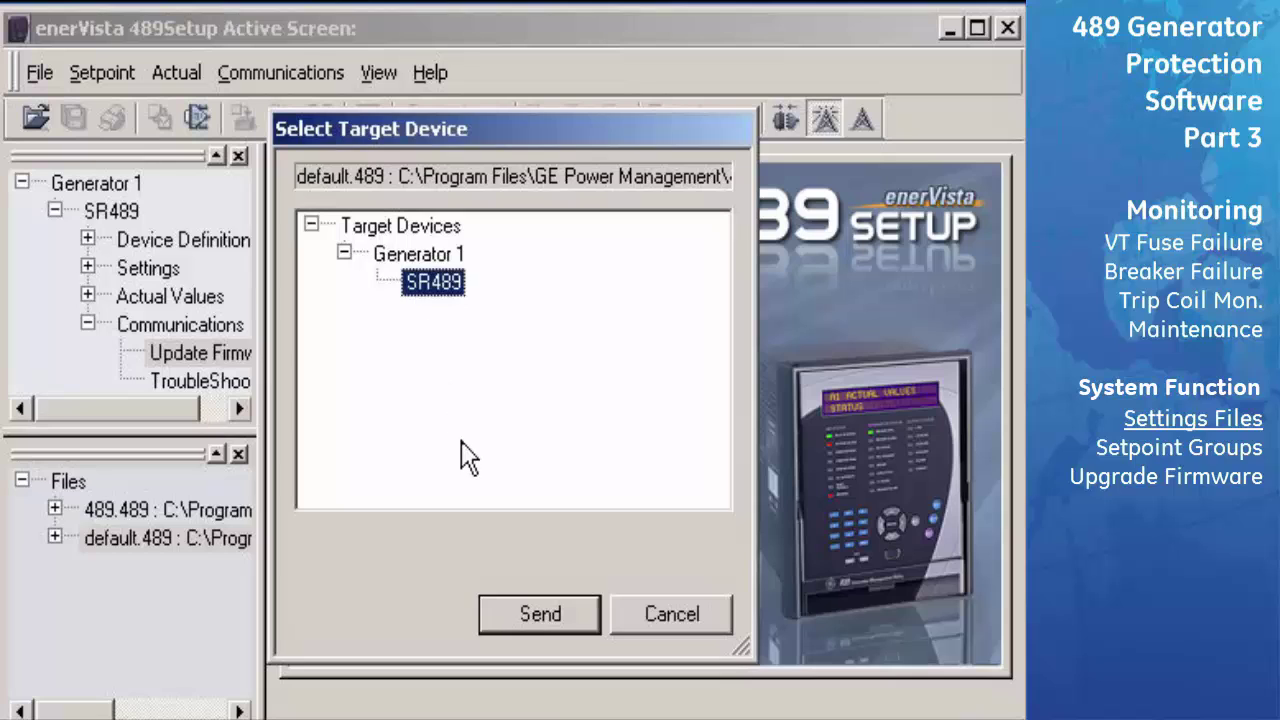
click(500, 614)
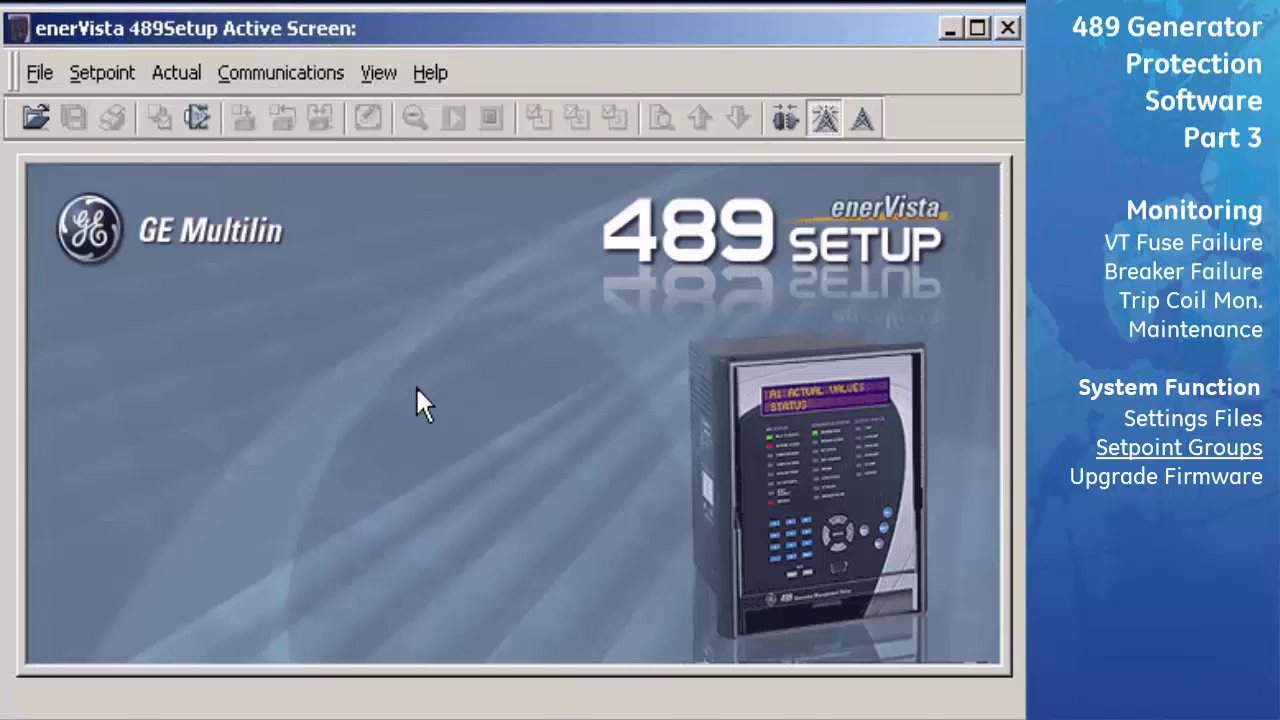
- In the predefined digital inputs, assign Input 5 to the Dual Setpoints function
click(126, 80)
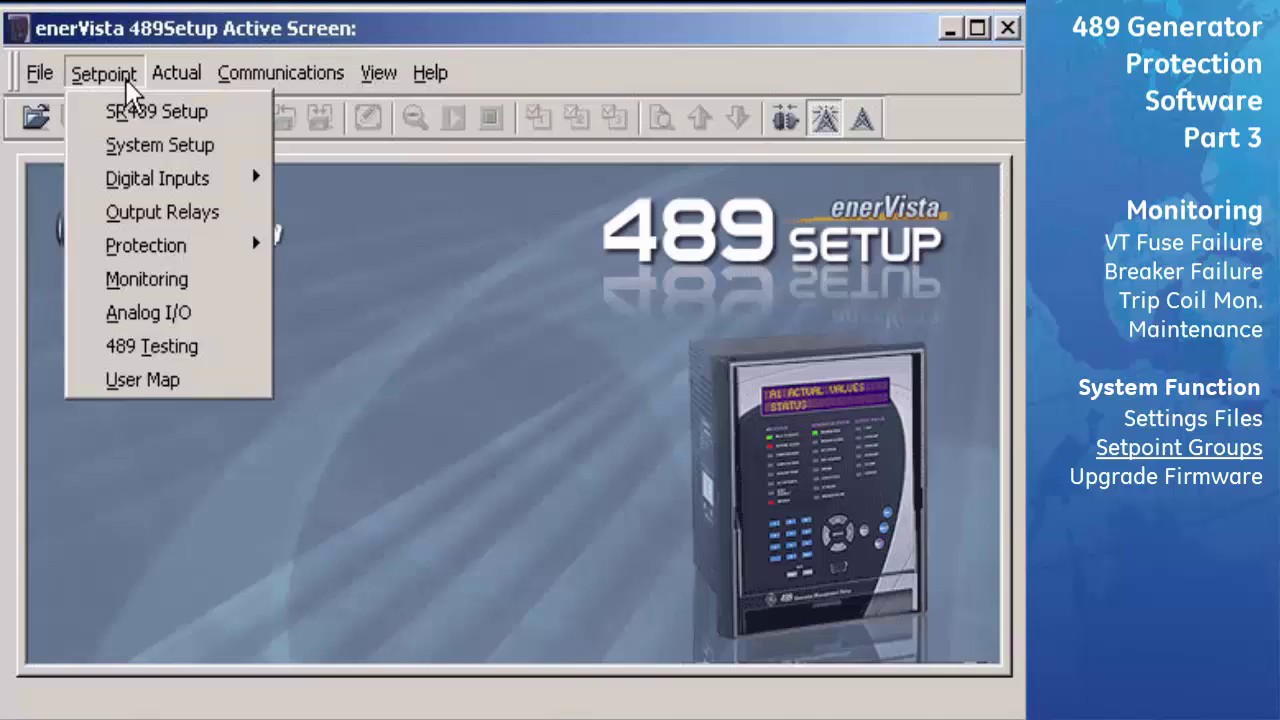
mouse_move(203, 190)
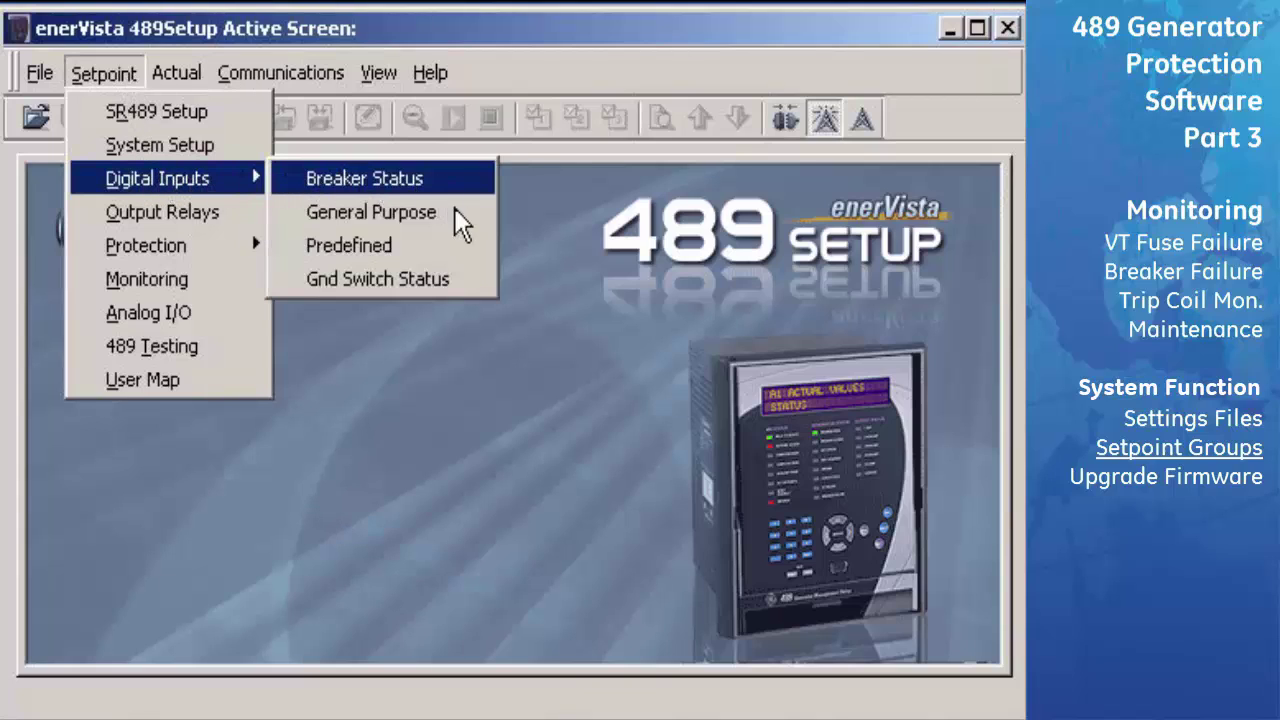
click(469, 245)
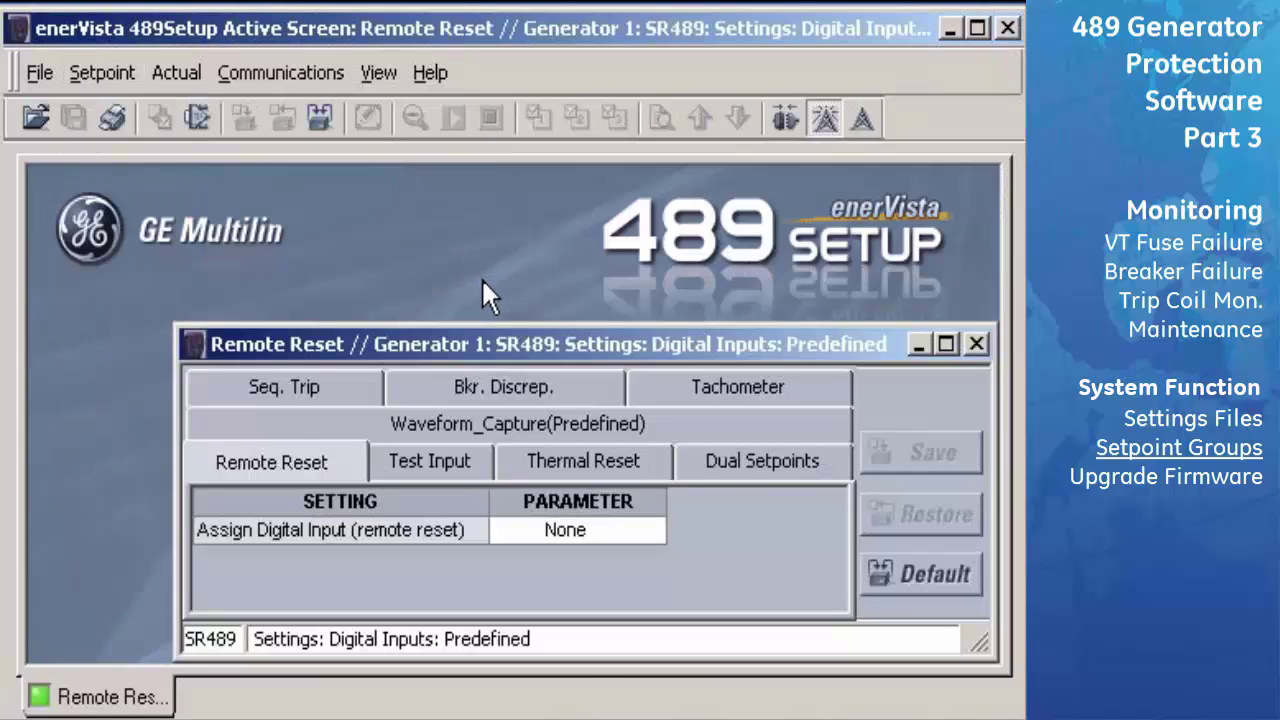
double_click(484, 338)
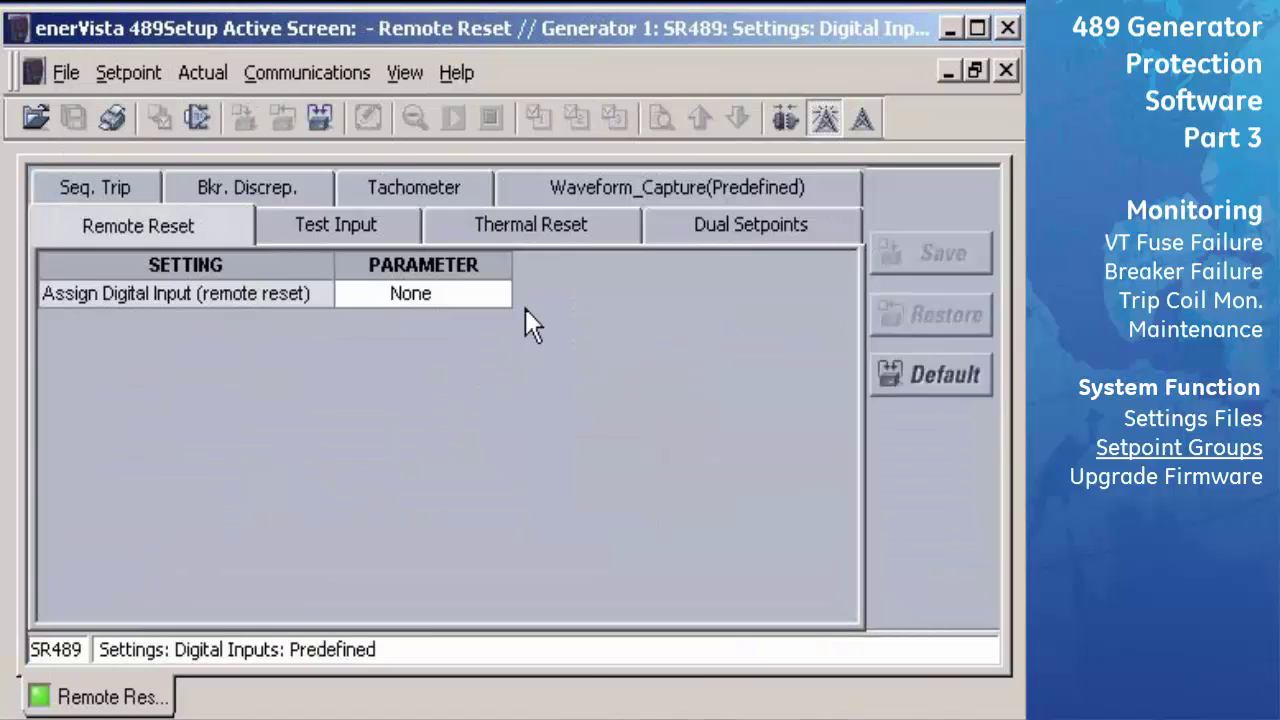
click(655, 232)
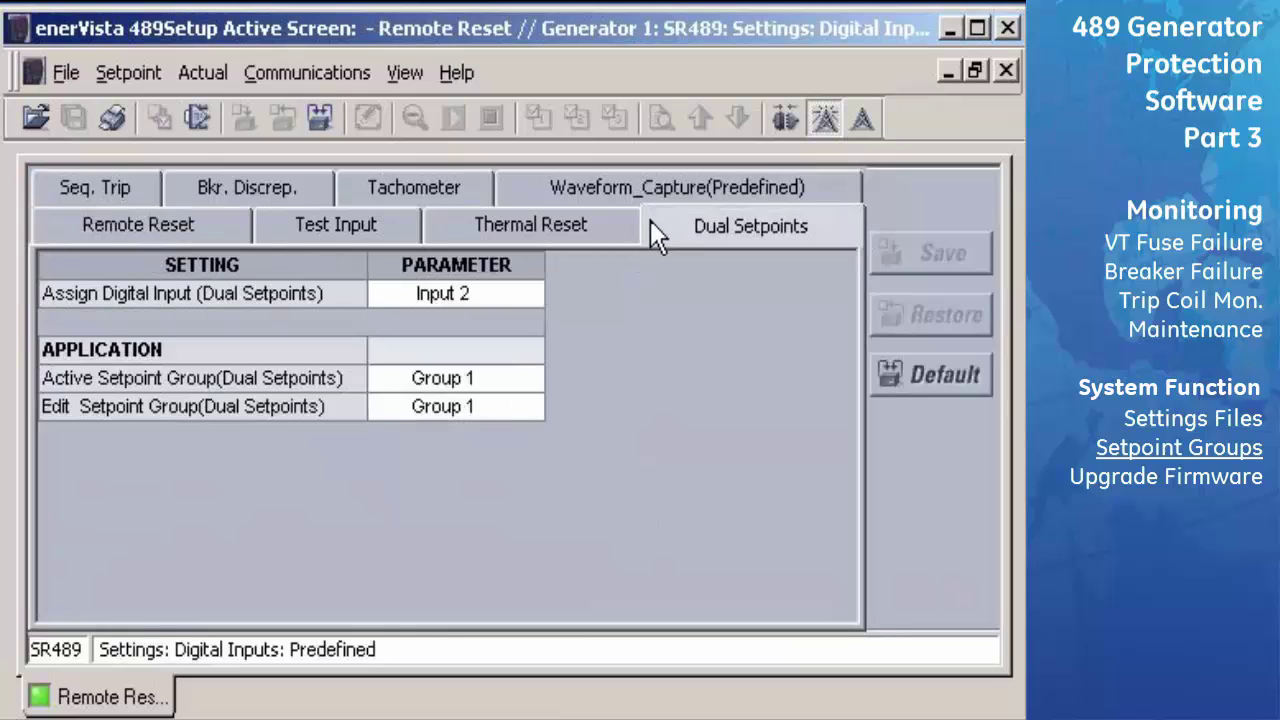
click(536, 301)
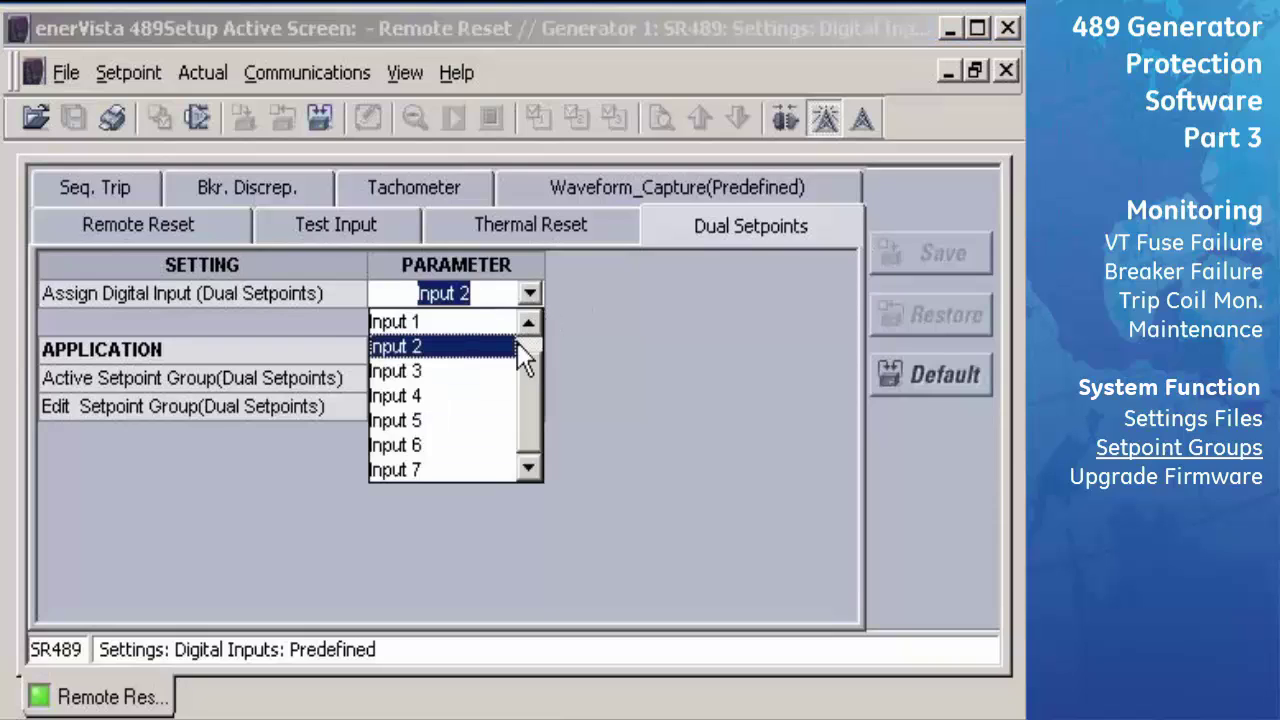
click(484, 425)
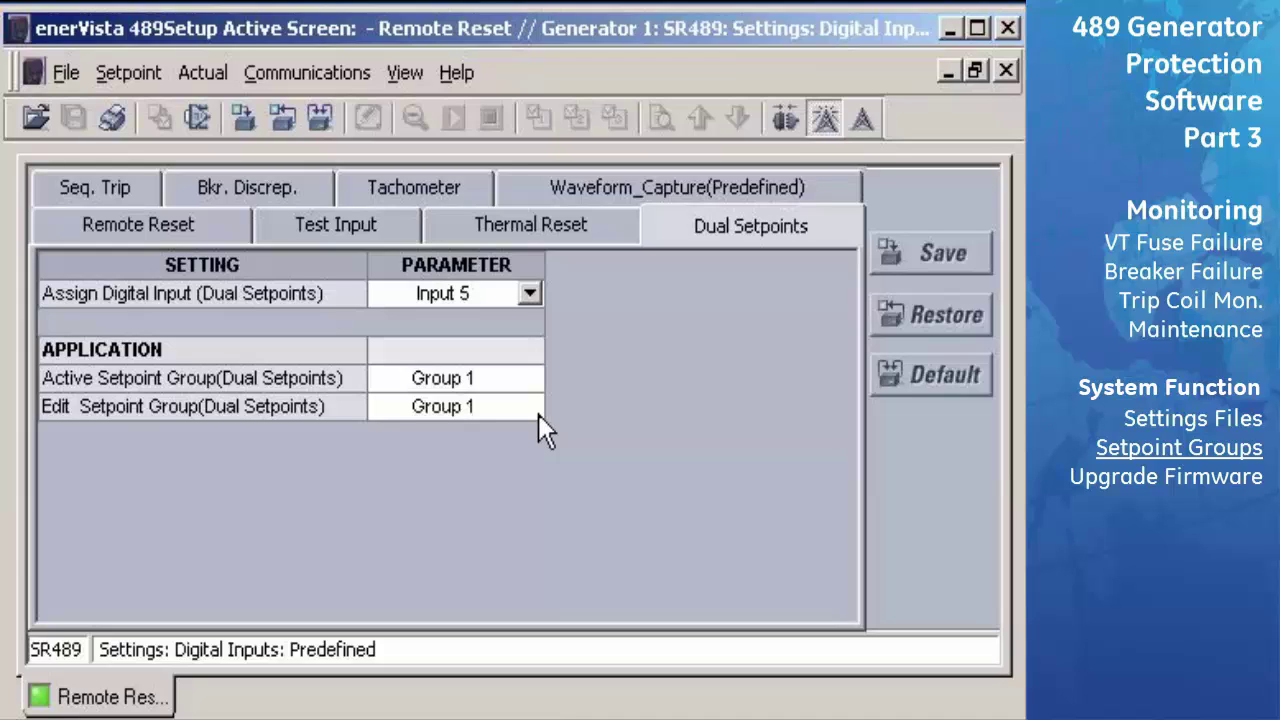
- Set the Edit Setpoint Group for dual setpoints to Group 2 and save the settings
click(538, 414)
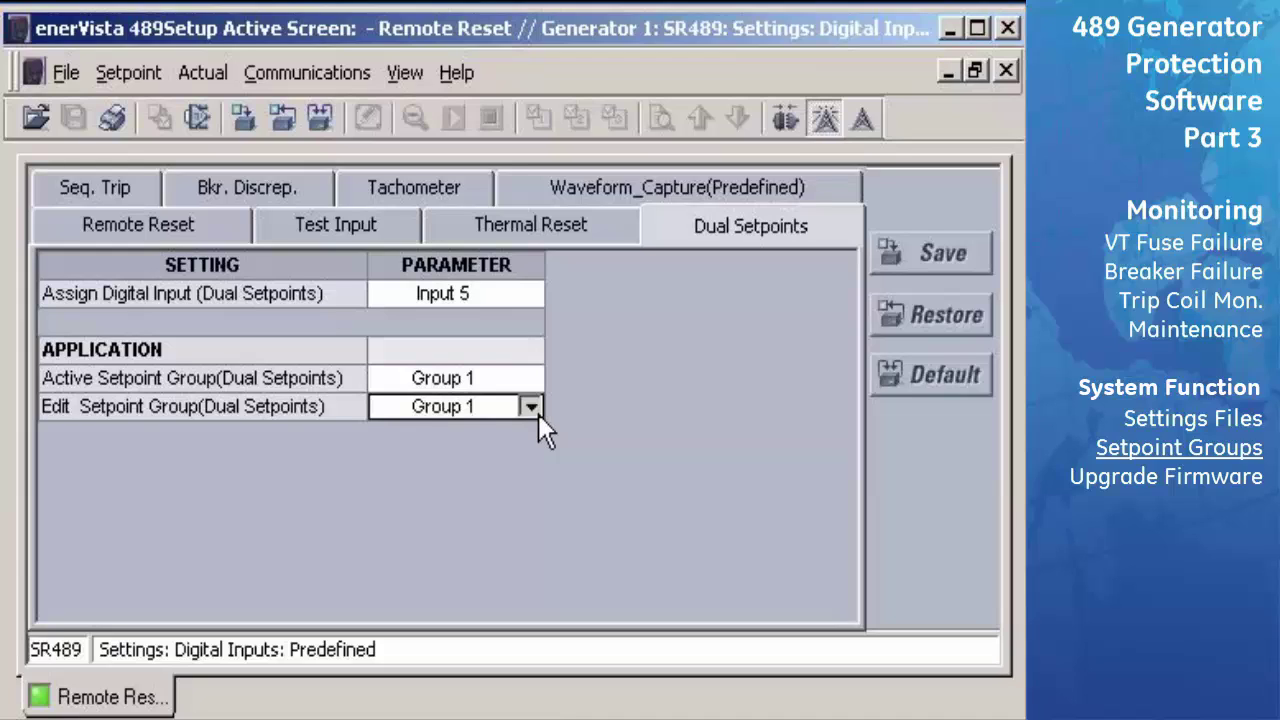
click(534, 412)
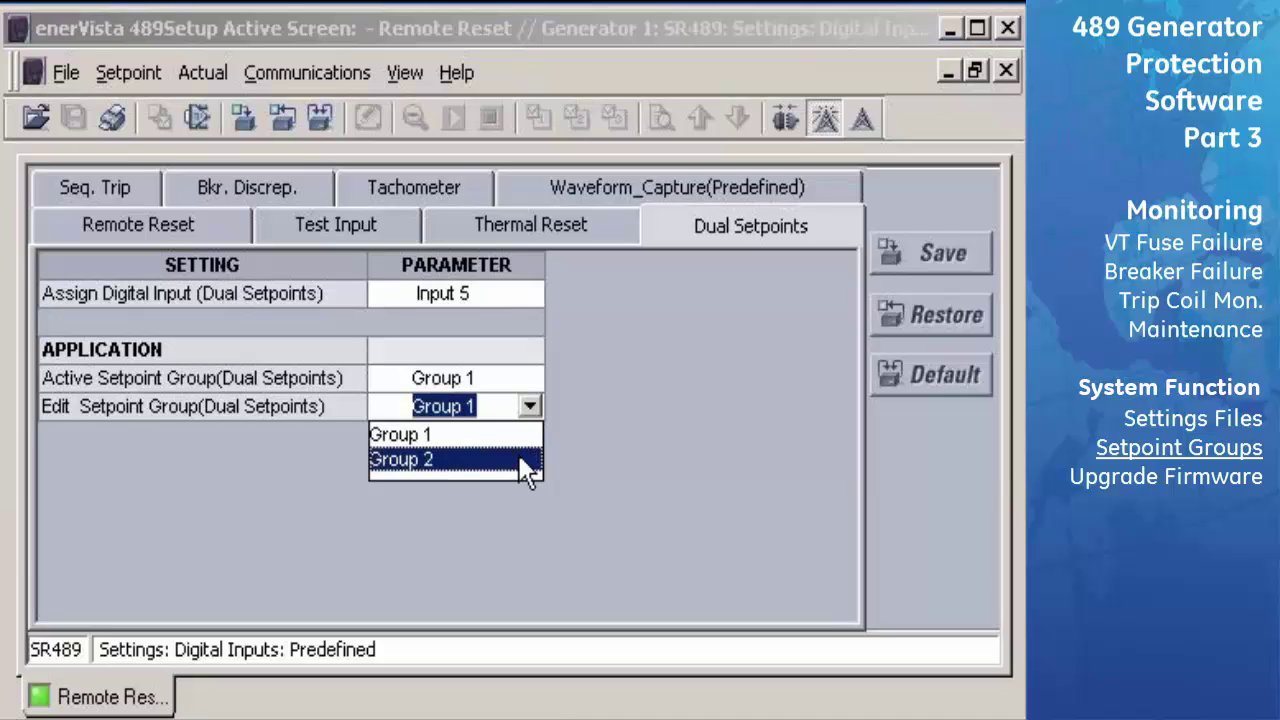
click(520, 462)
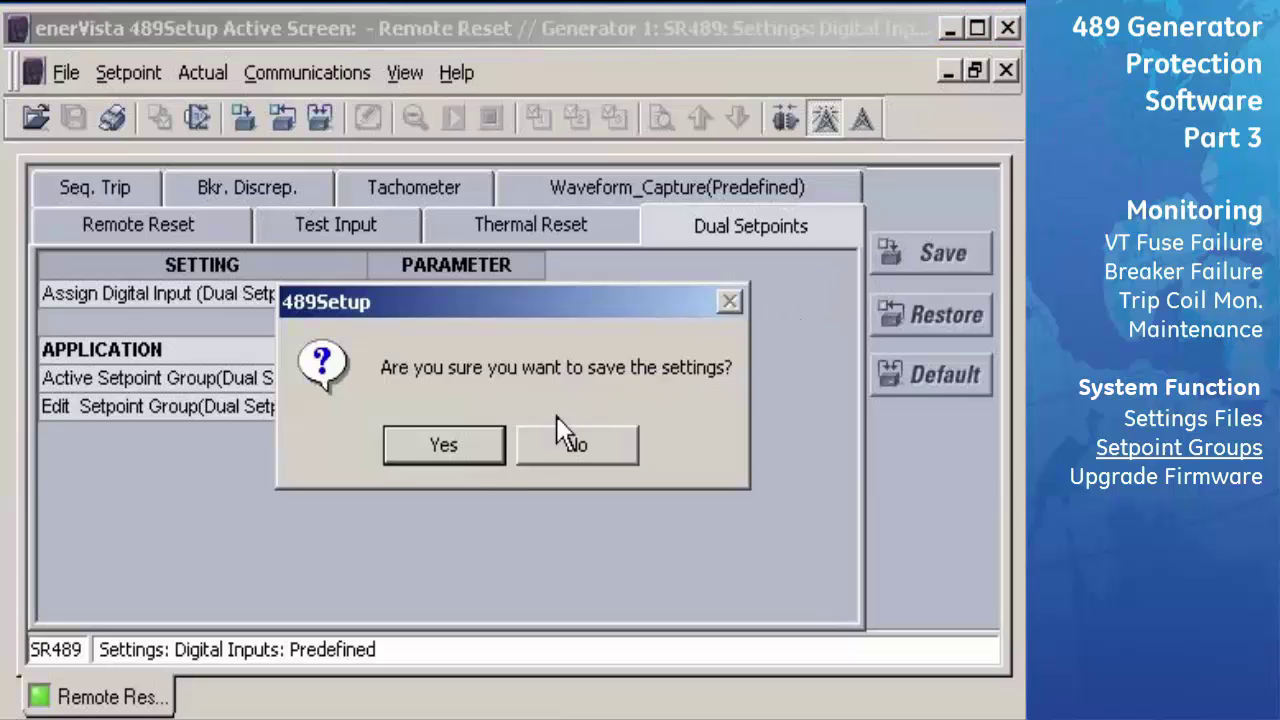
click(494, 448)
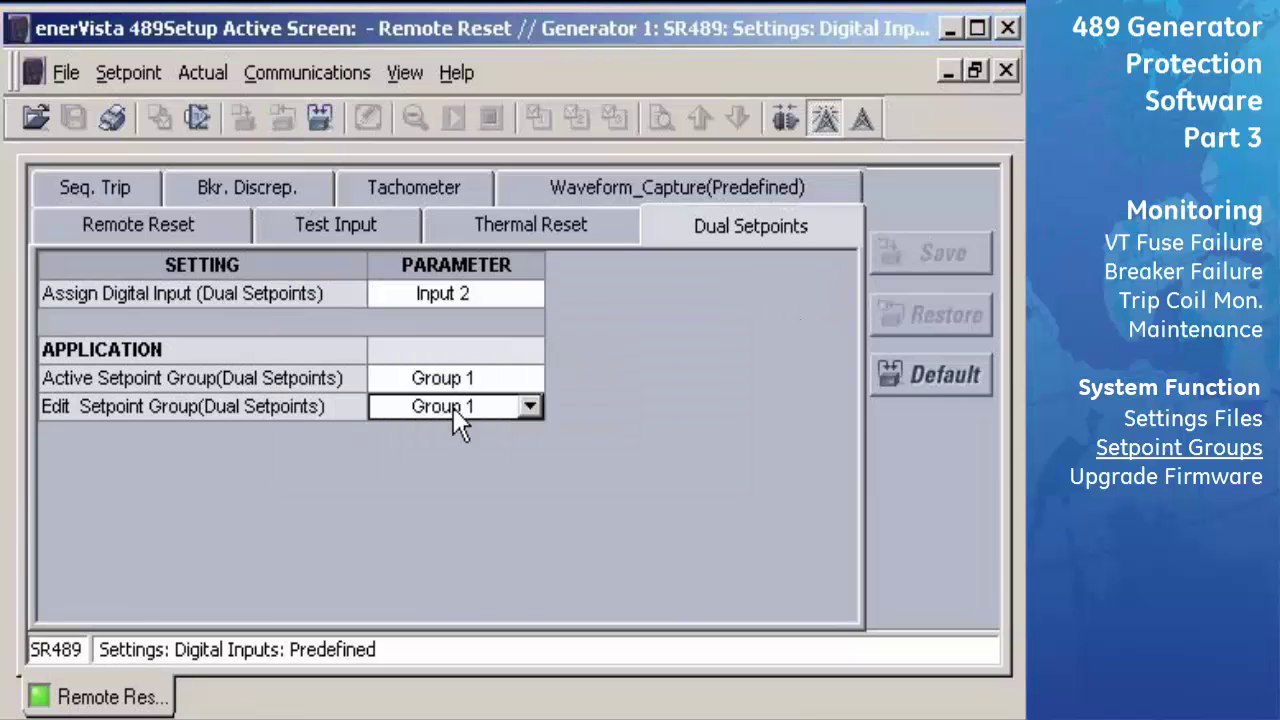
- Review the Phase Differential settings in the Current Elements protection setpoints and close that window
click(129, 73)
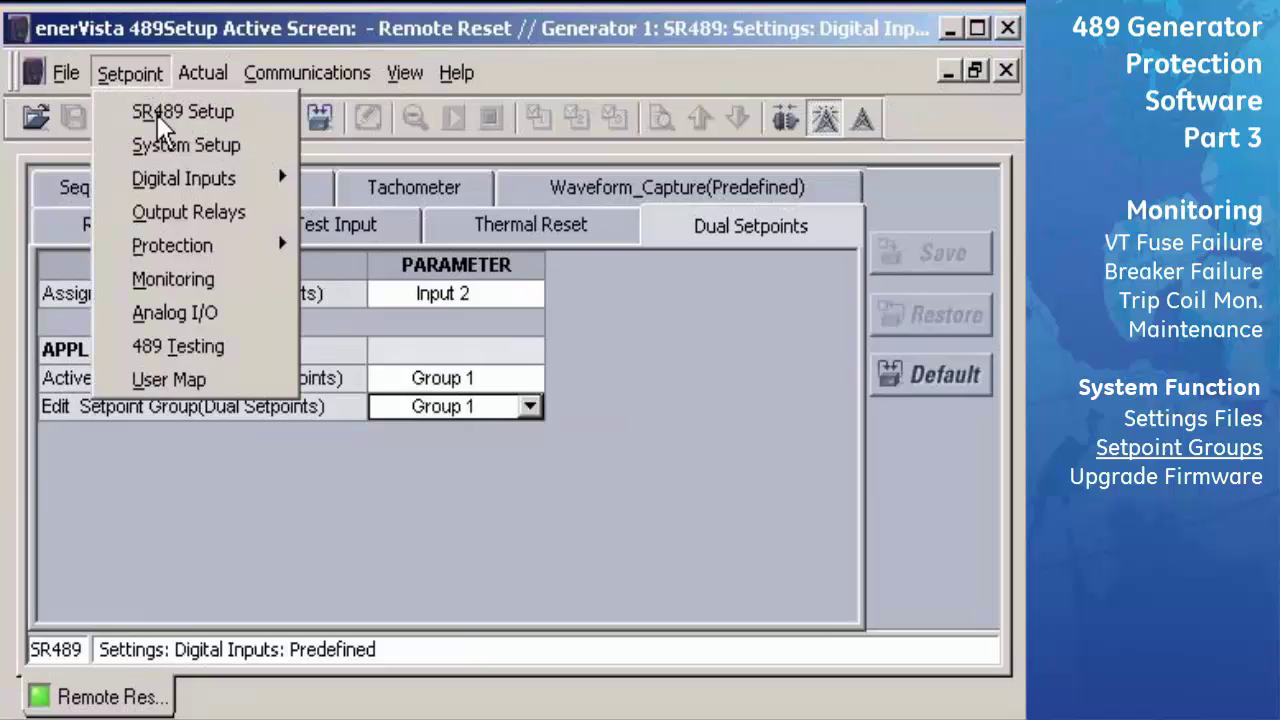
mouse_move(258, 248)
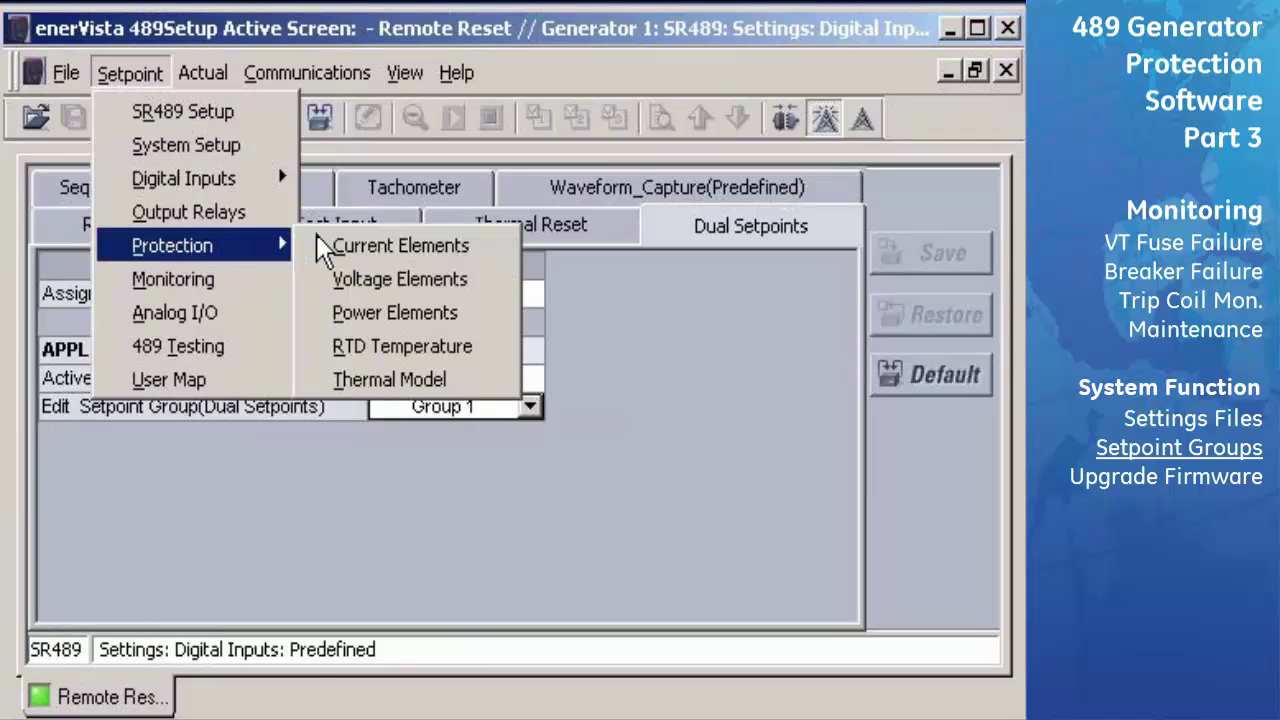
click(320, 248)
click(286, 236)
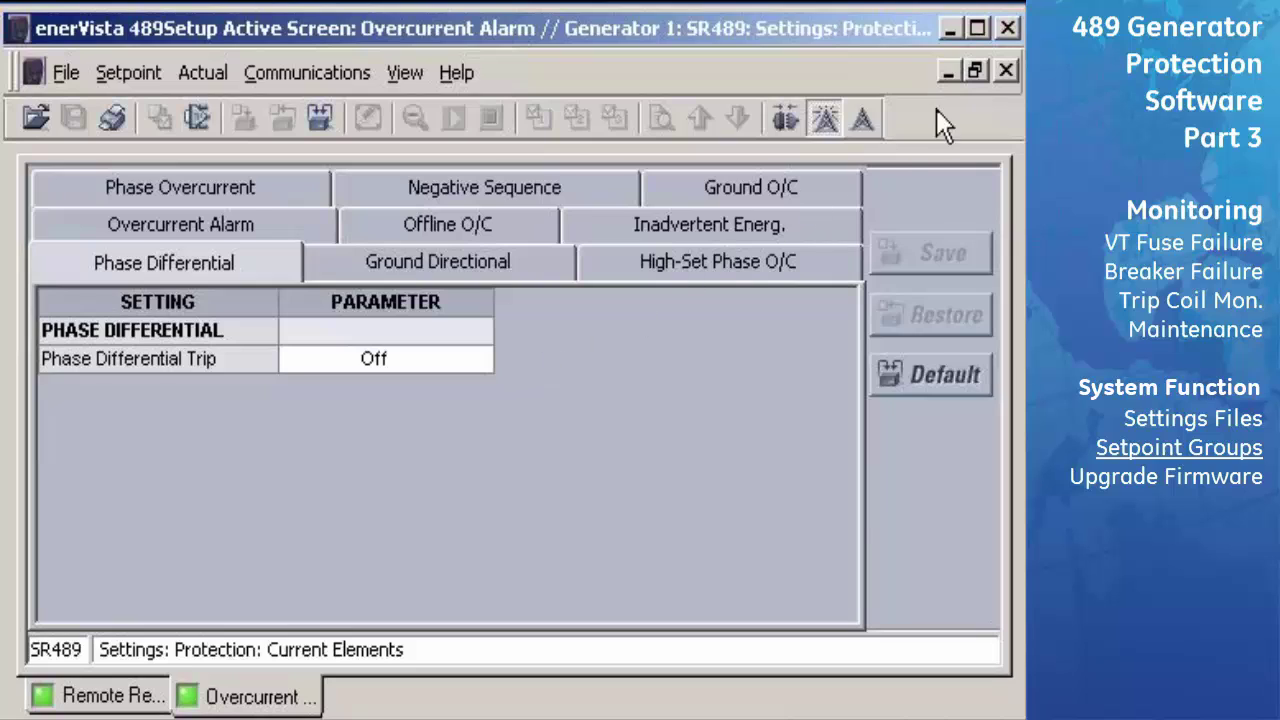
click(1004, 72)
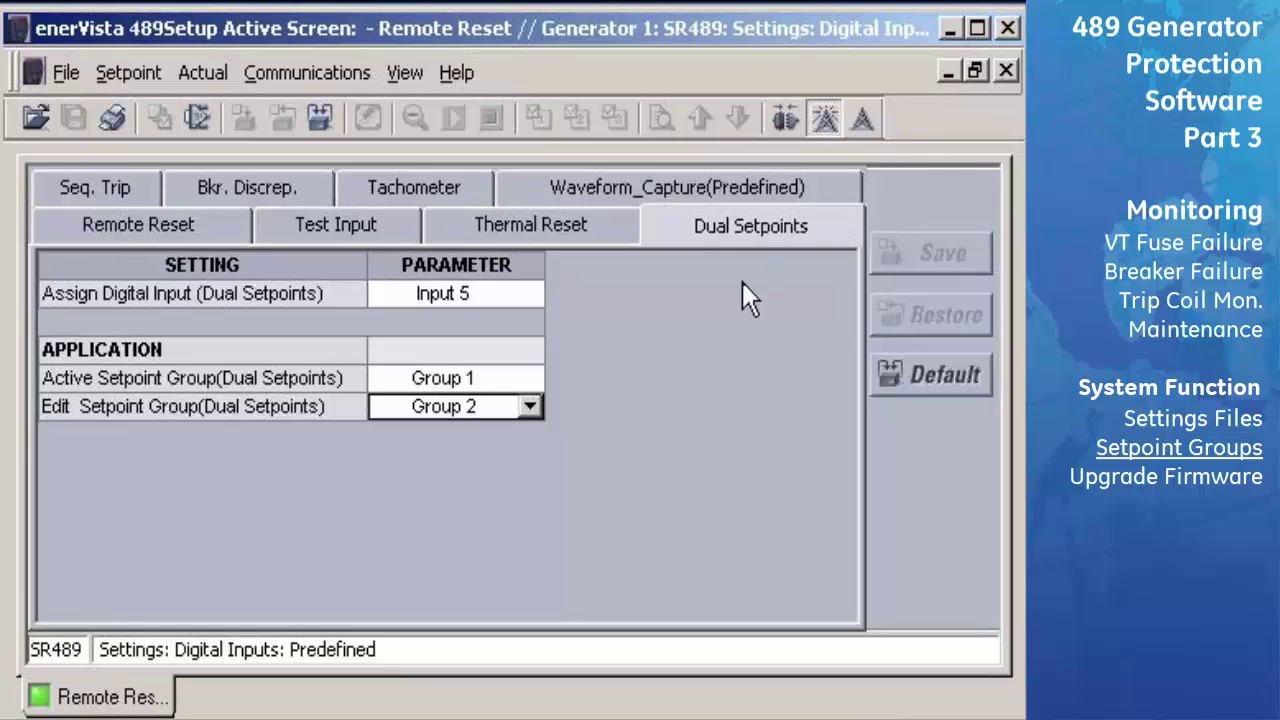
- Set the Edit Setpoint Group for dual setpoints to Group 1 and save the settings
click(527, 408)
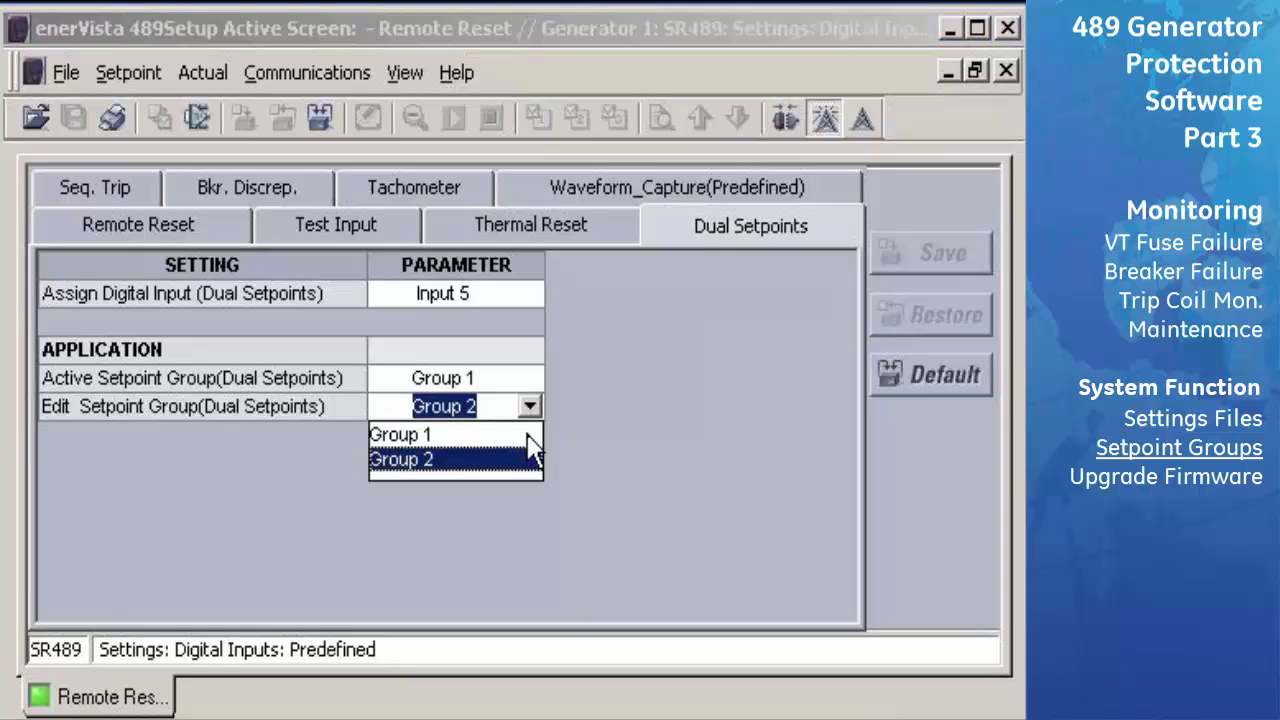
click(530, 434)
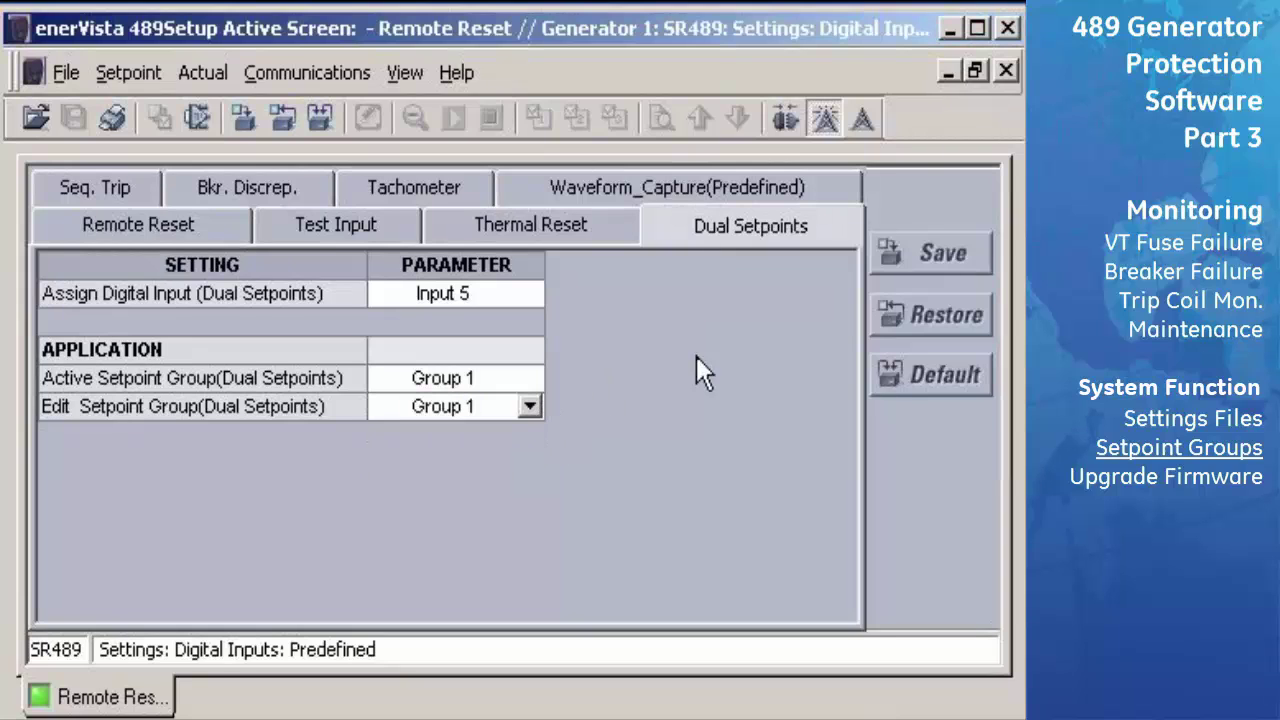
click(903, 255)
click(446, 440)
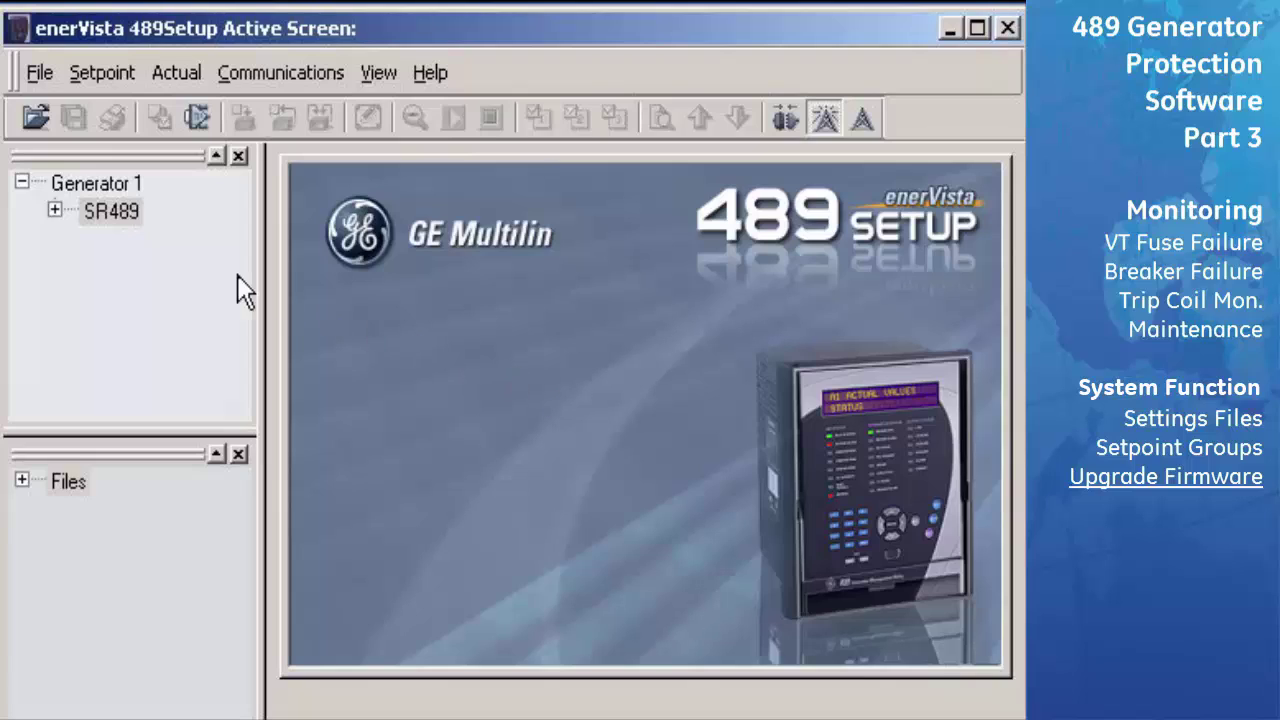
- Start a firmware update for the SR489 relay, accepting the loss of all settings and confirming the front port connection
click(99, 223)
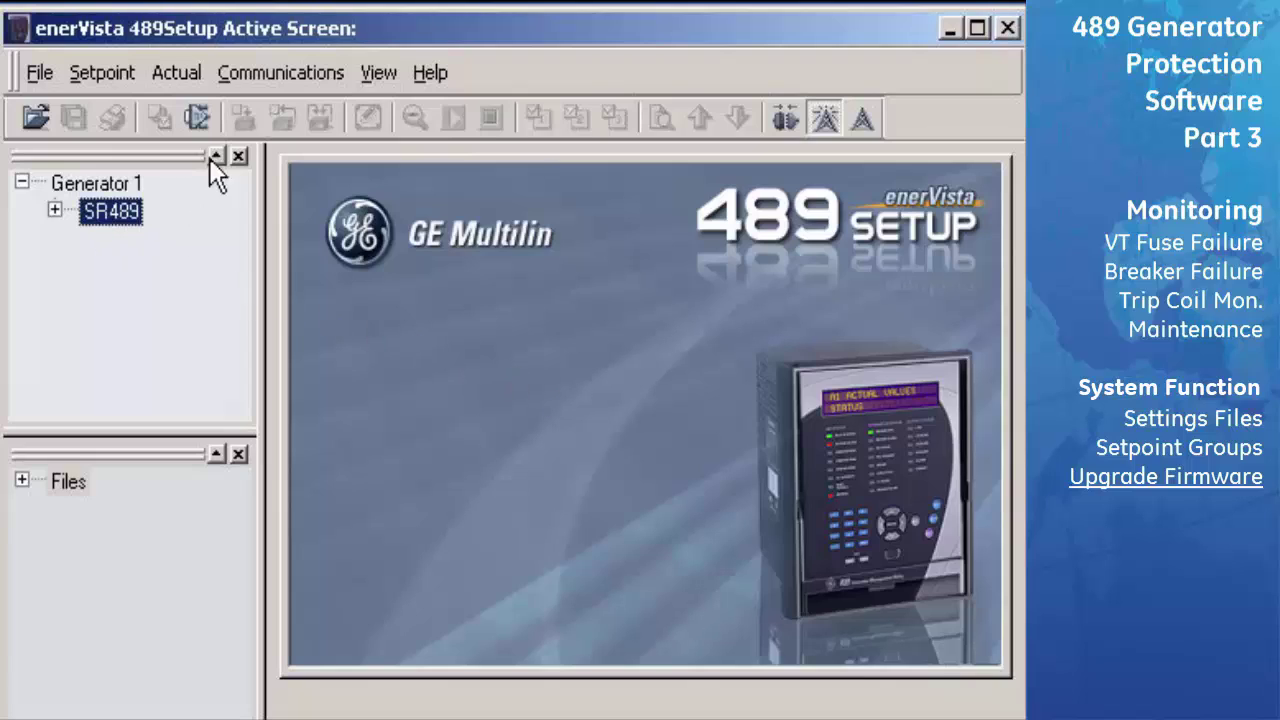
click(290, 74)
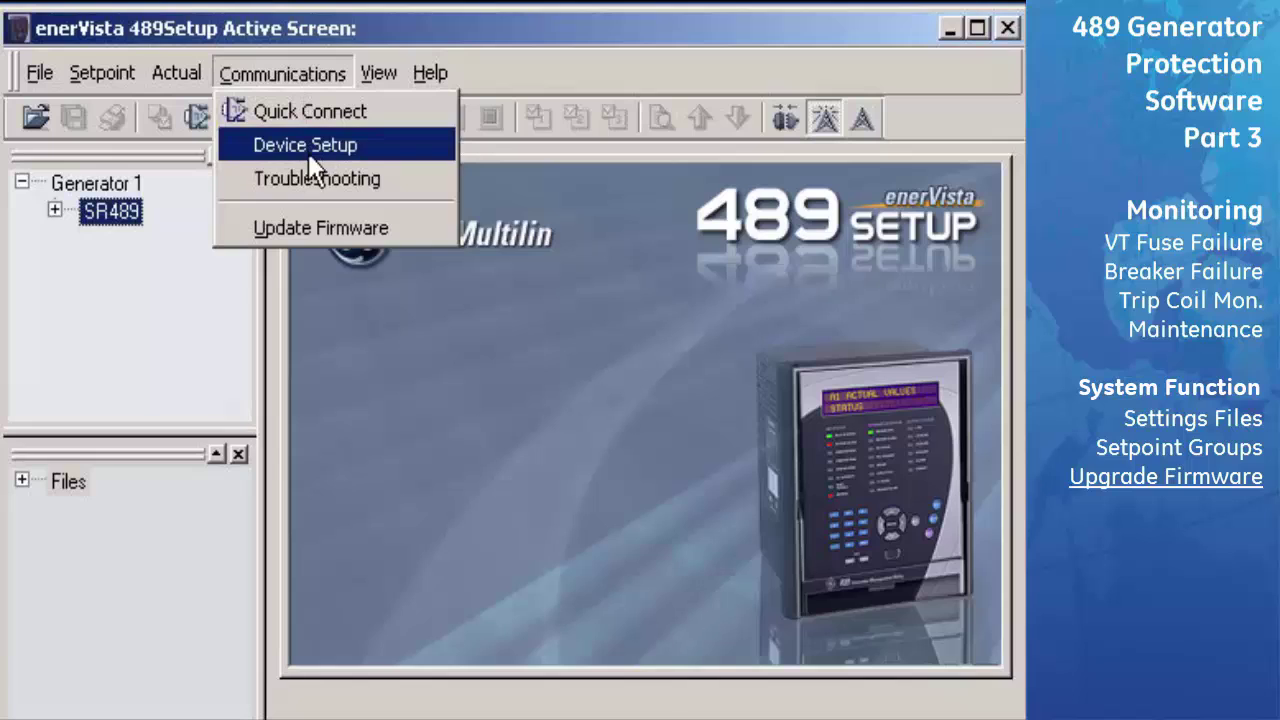
click(433, 230)
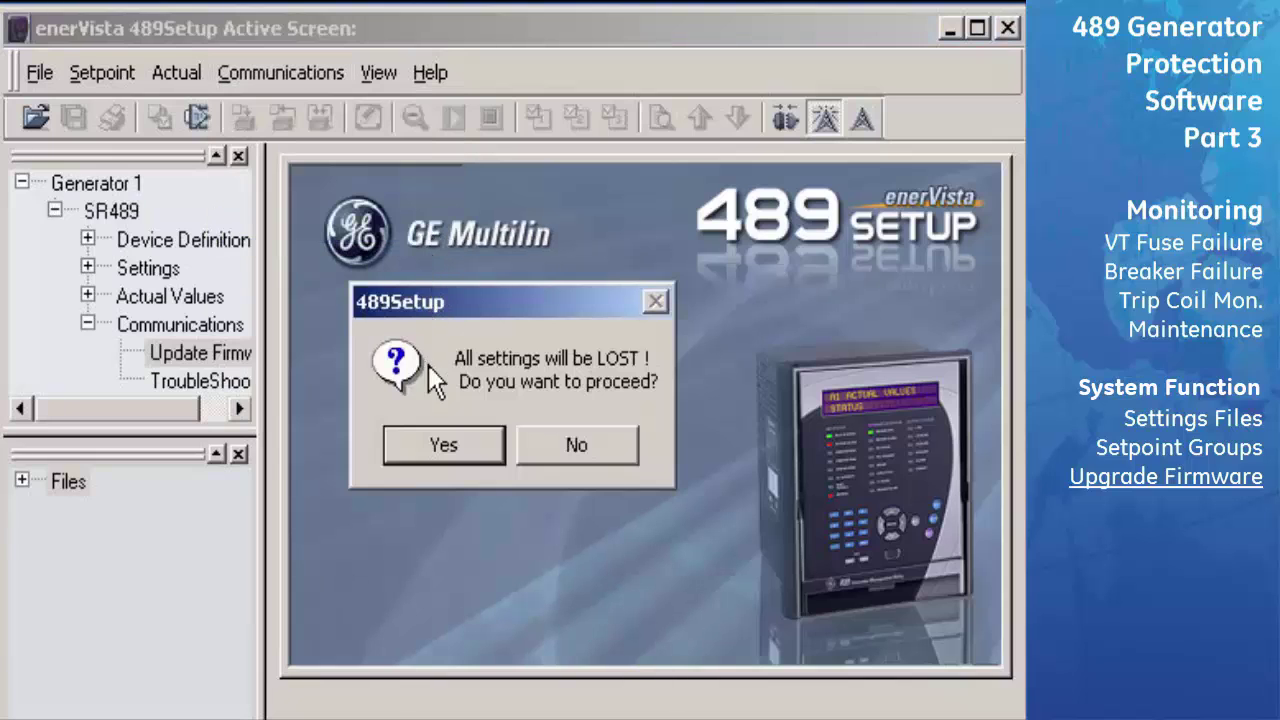
click(423, 447)
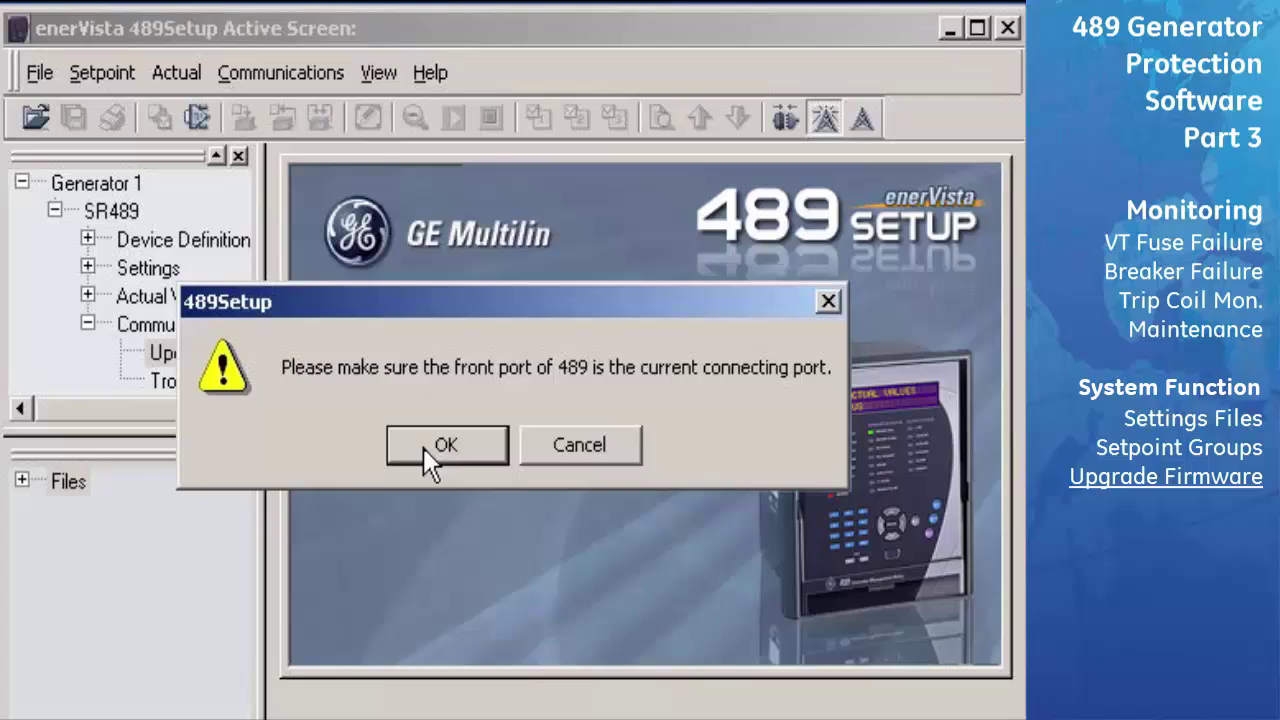
click(423, 447)
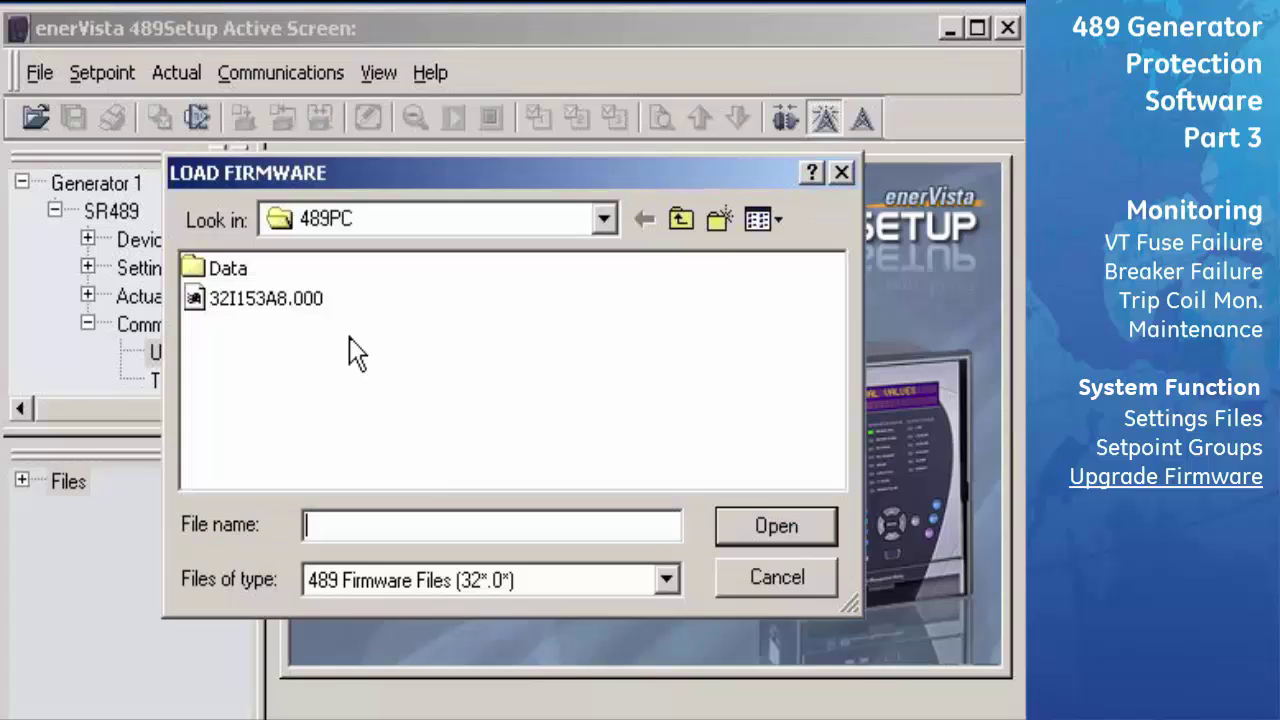
- Load the firmware file 32I153A8.000 from the 489PC folder and confirm its upload to the relay
click(318, 302)
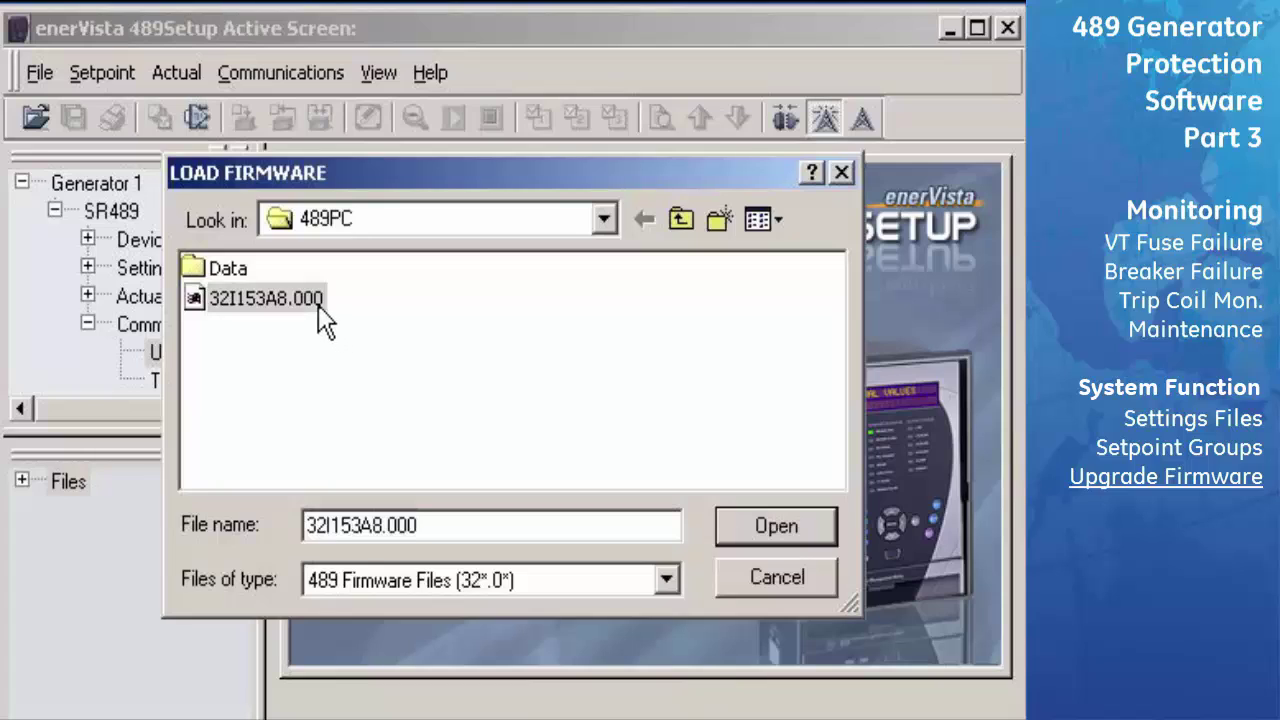
click(776, 527)
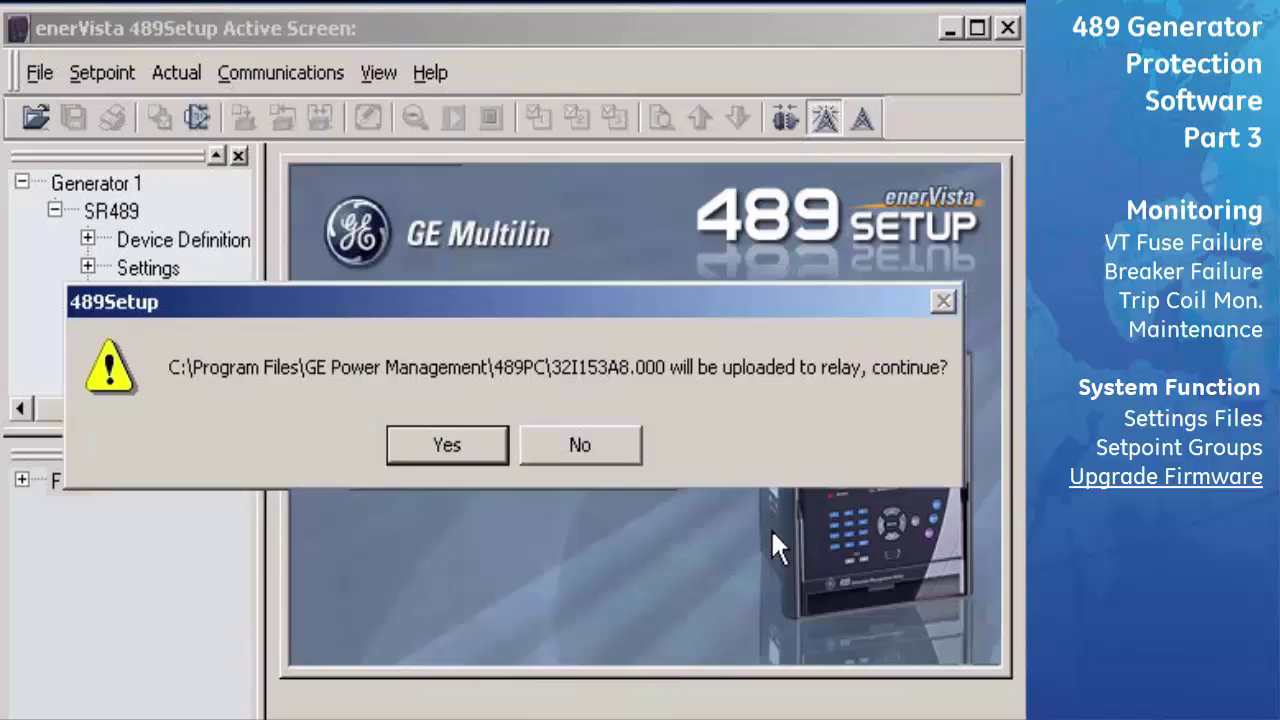
click(484, 442)
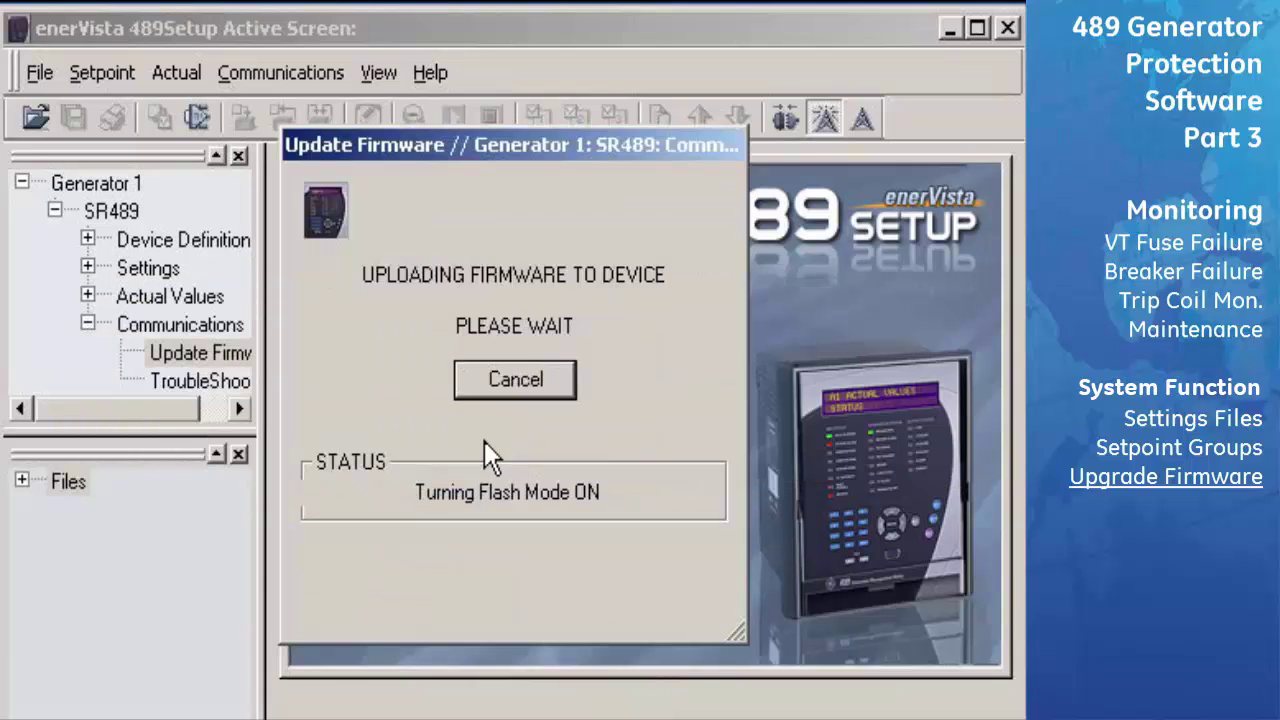